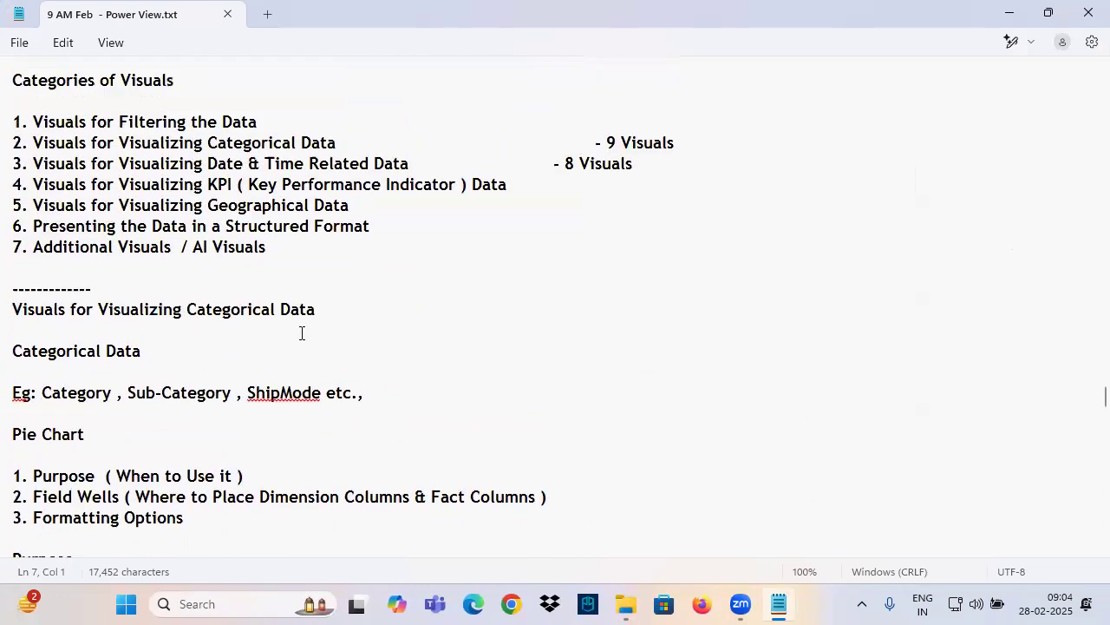
drag(84, 236, 391, 239)
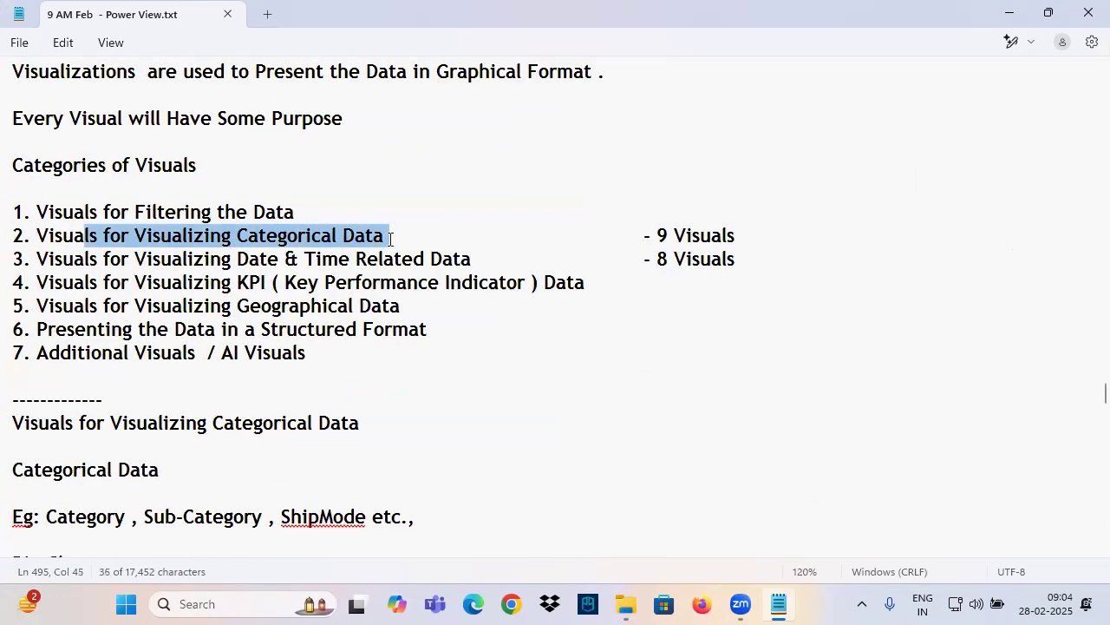
drag(145, 259, 474, 259)
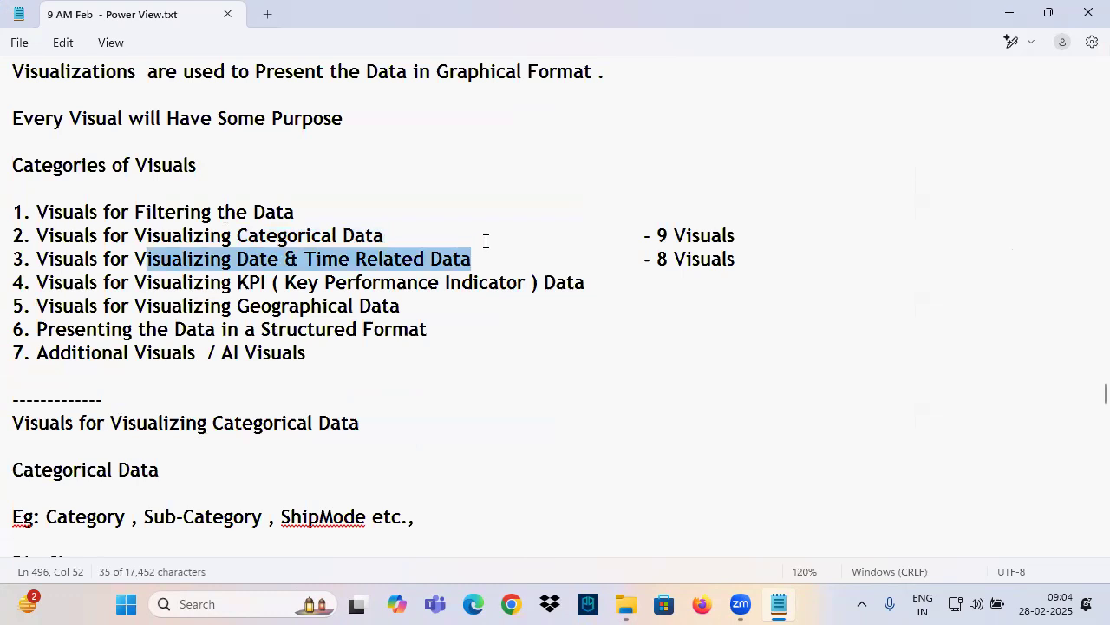
Add a dashed separator at the end of the notes and below it a copy of the "Visuals for Visualizing KPI ( Key Performance Indicator ) Data" heading
drag(92, 286, 39, 287)
click(622, 285)
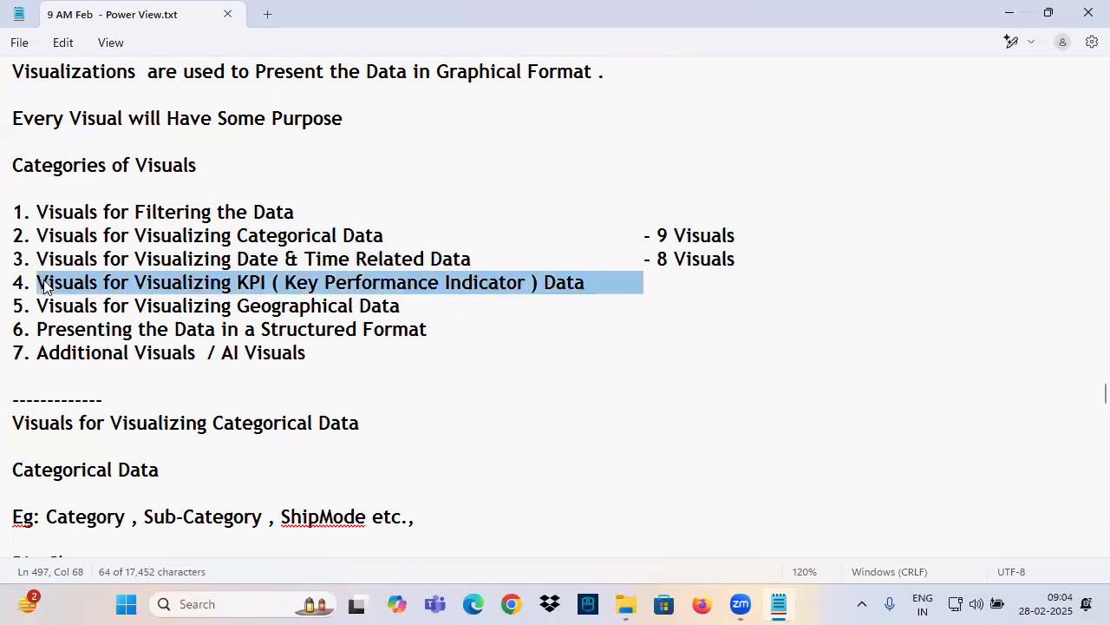
scroll(204, 217, down, 10)
scroll(209, 231, down, 20)
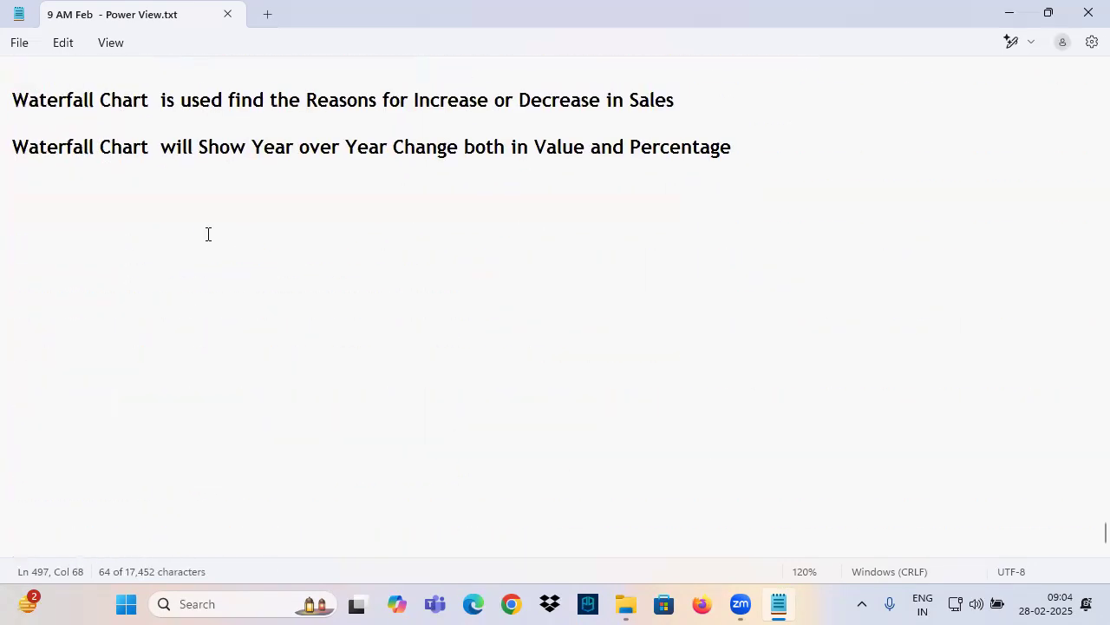
click(36, 194)
text(----------------------------)
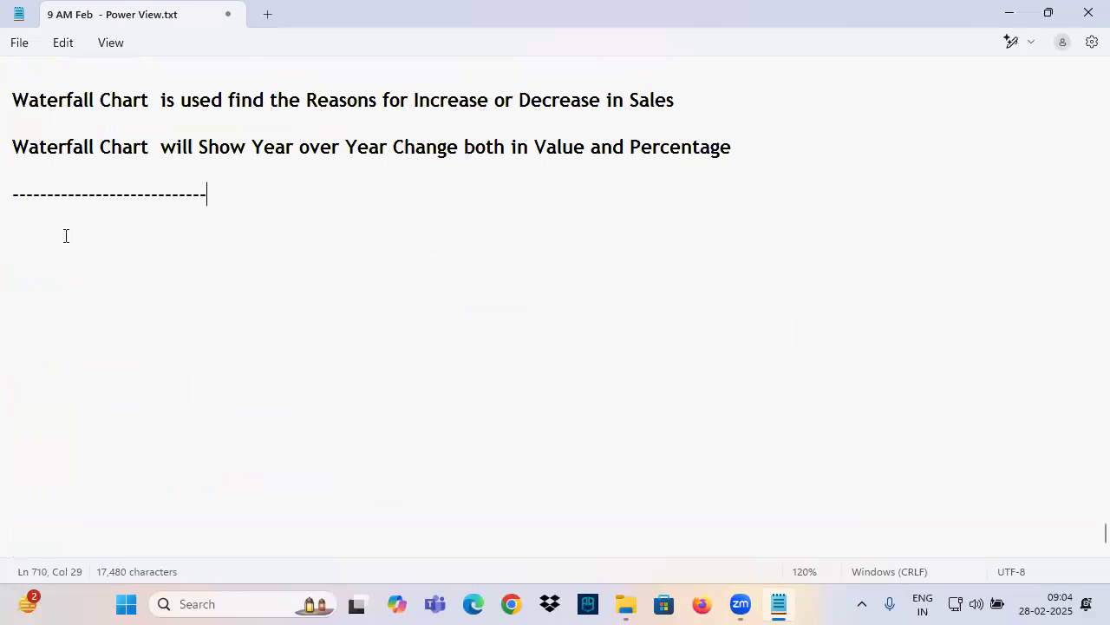
key(Return)
text(Visuals for Visualizing KPI ( Key Performance Indicator ) Data)
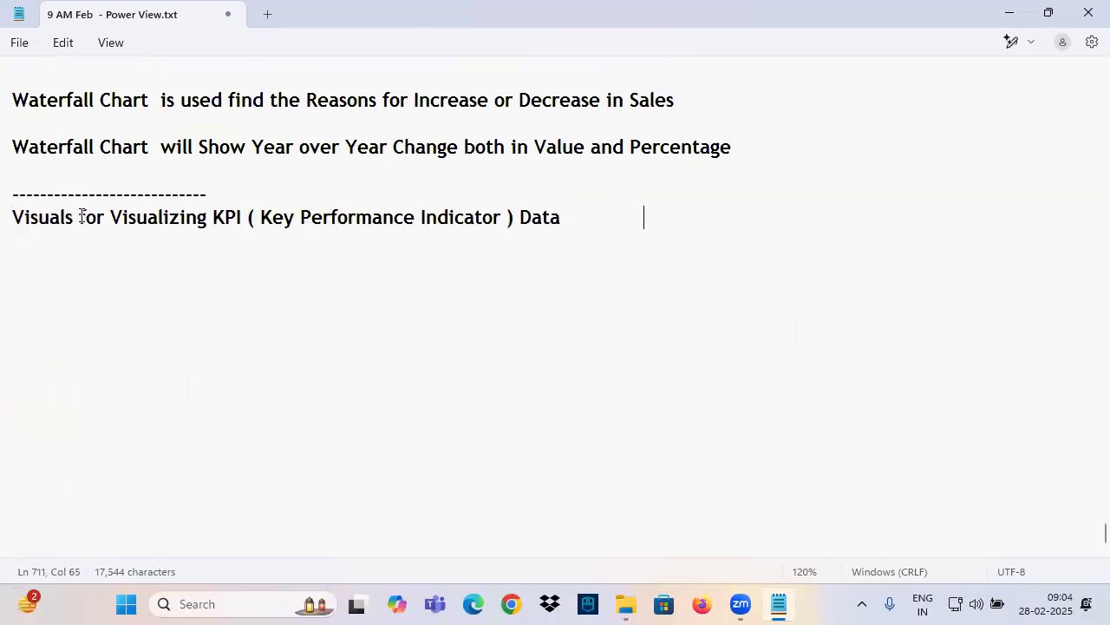
key(Return)
key(Return)
click(301, 217)
drag(269, 217, 523, 232)
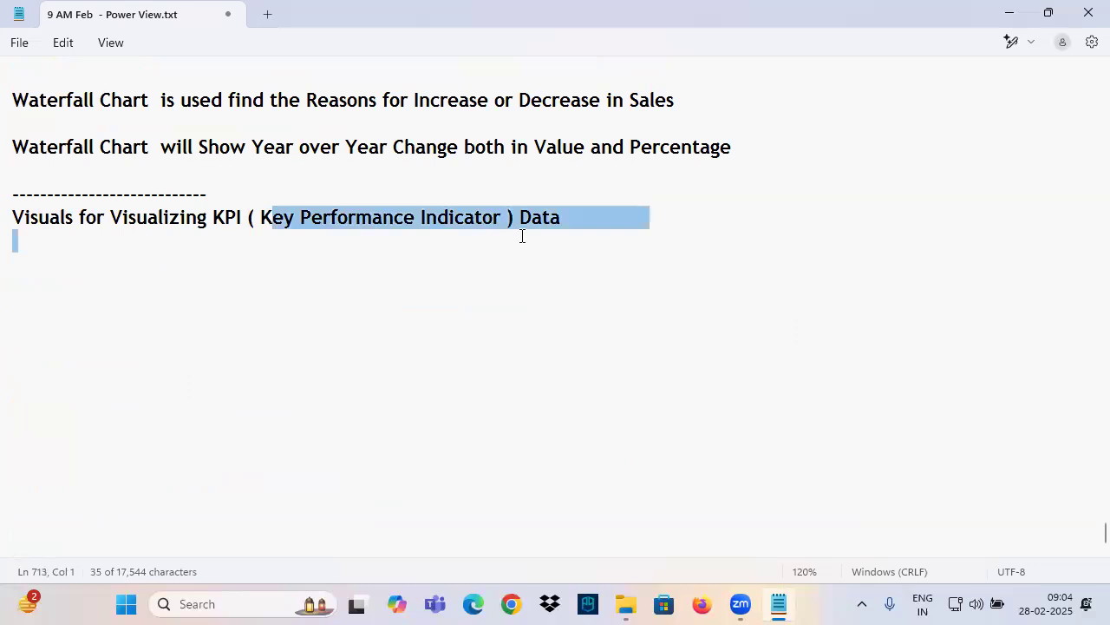
click(426, 382)
Launch Power BI Desktop and start a blank report
key(super+d)
double_click(250, 70)
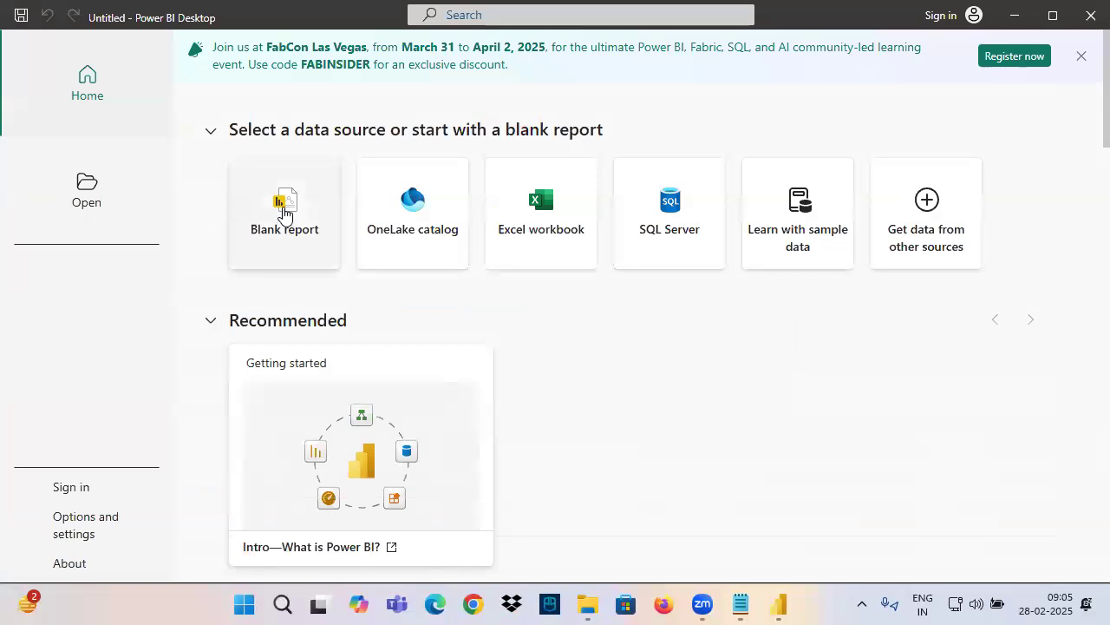
click(280, 215)
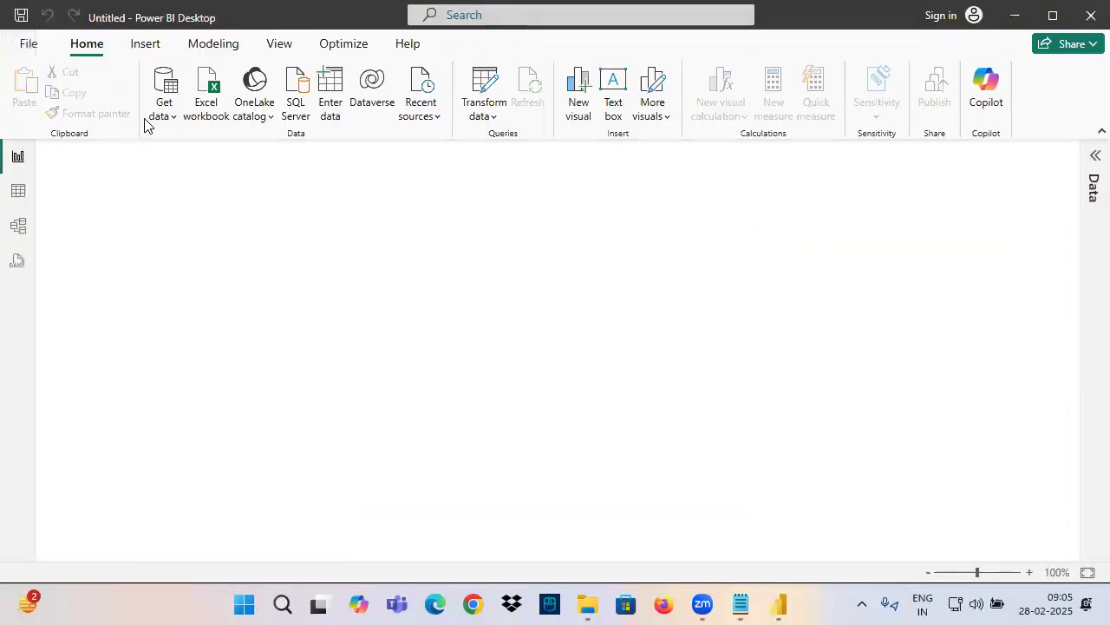
Load the Orders table from the Sample - Superstore Excel workbook into the report
click(163, 118)
click(187, 170)
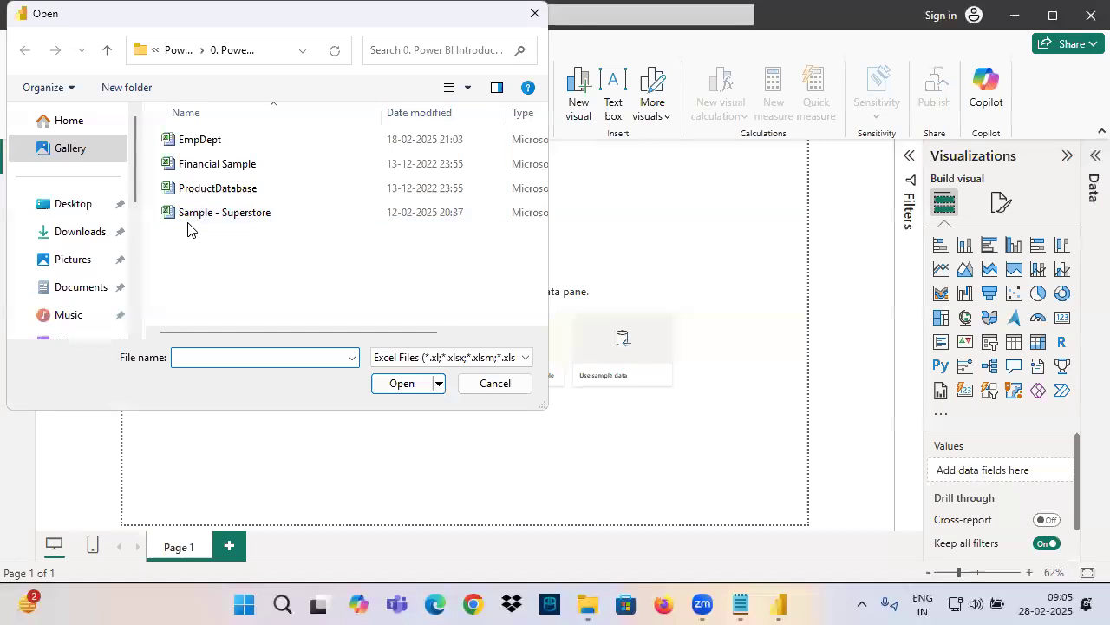
click(186, 217)
click(401, 383)
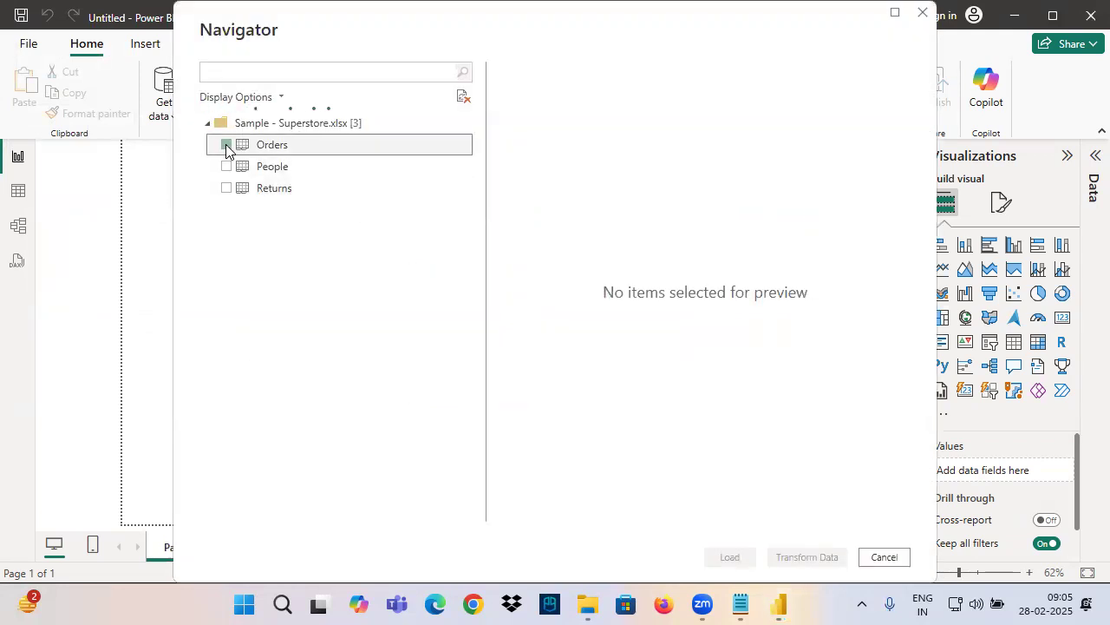
click(227, 145)
click(729, 556)
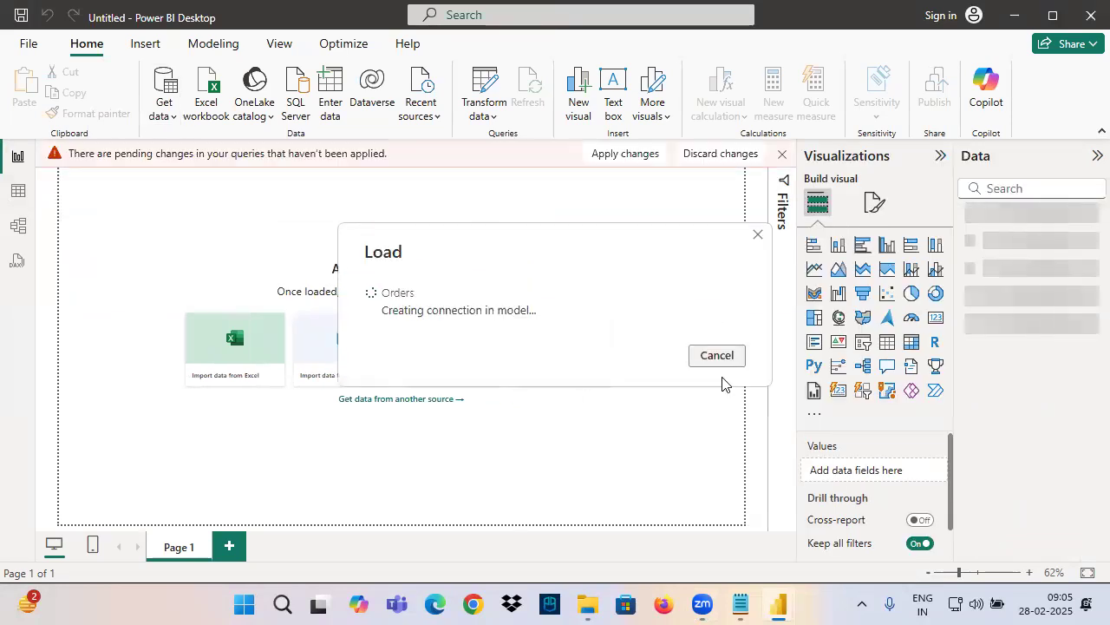
click(740, 605)
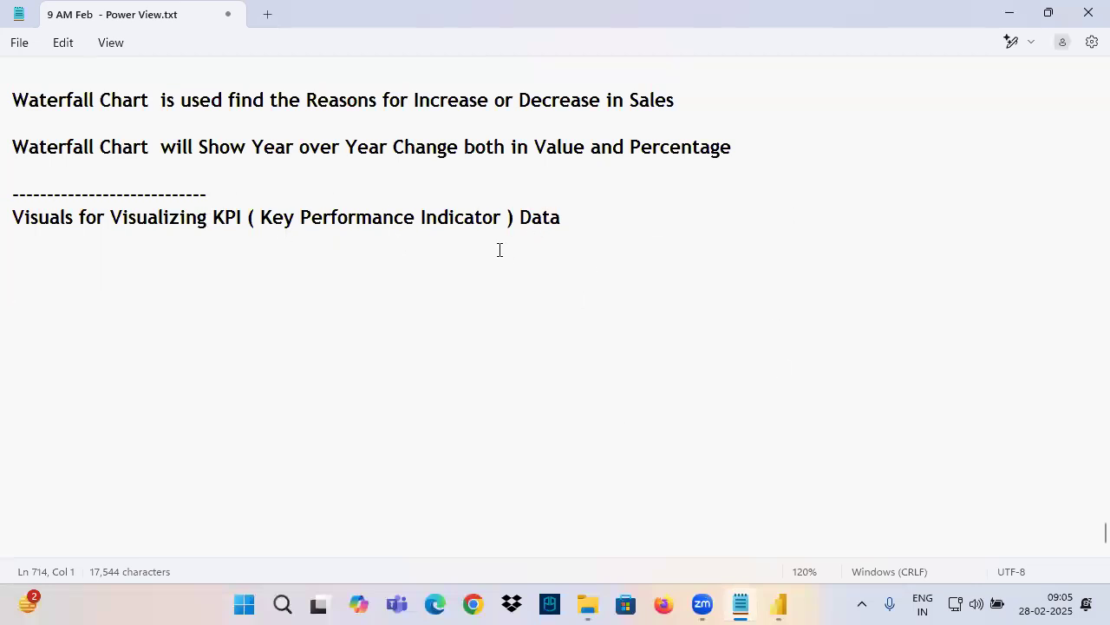
click(778, 605)
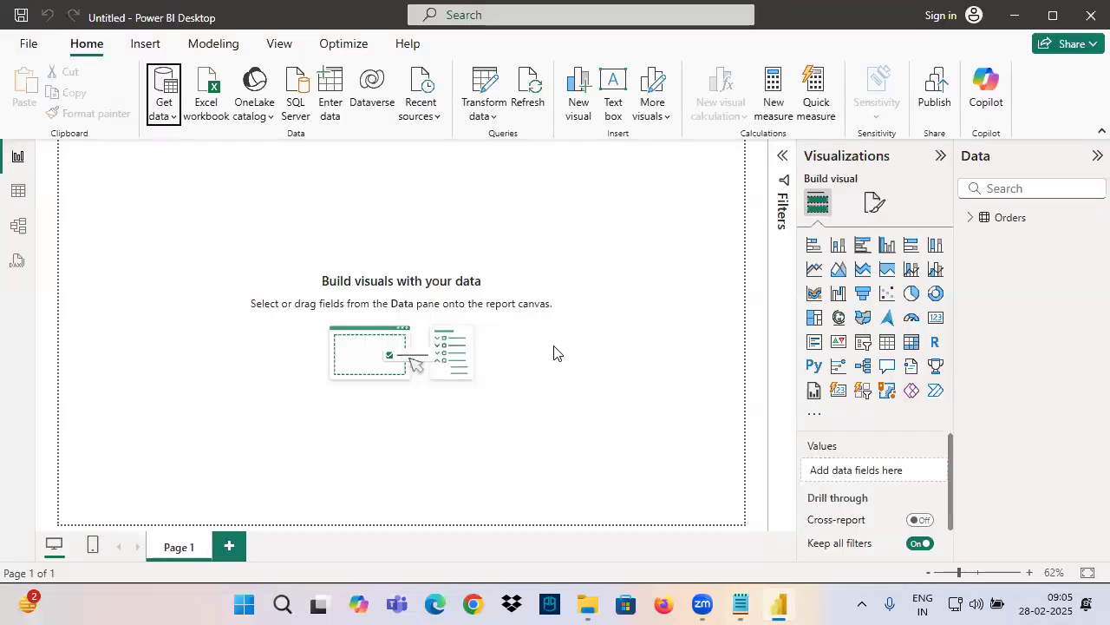
Switch to the Notepad notes and add the line "Fact - KPI" below the KPI heading
click(740, 605)
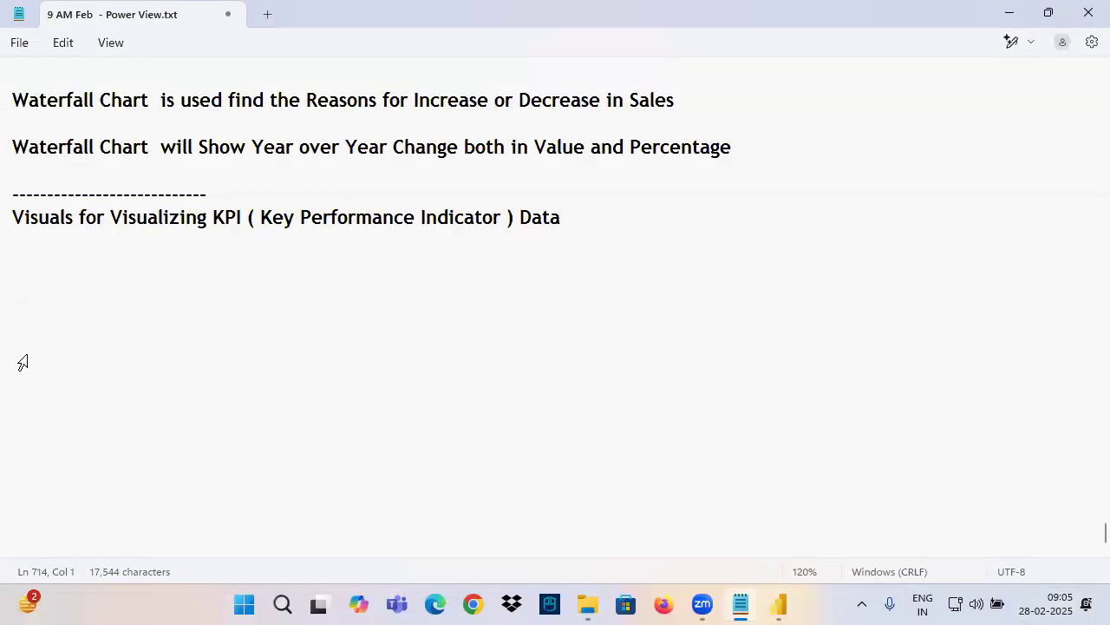
click(62, 257)
text(F)
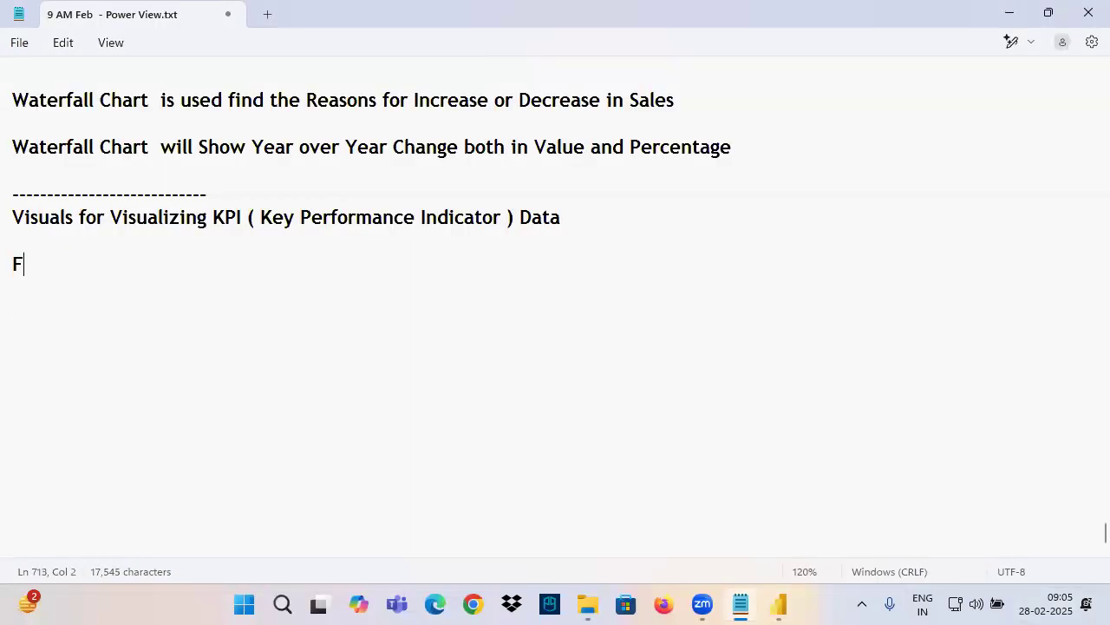
text(act    - KPI)
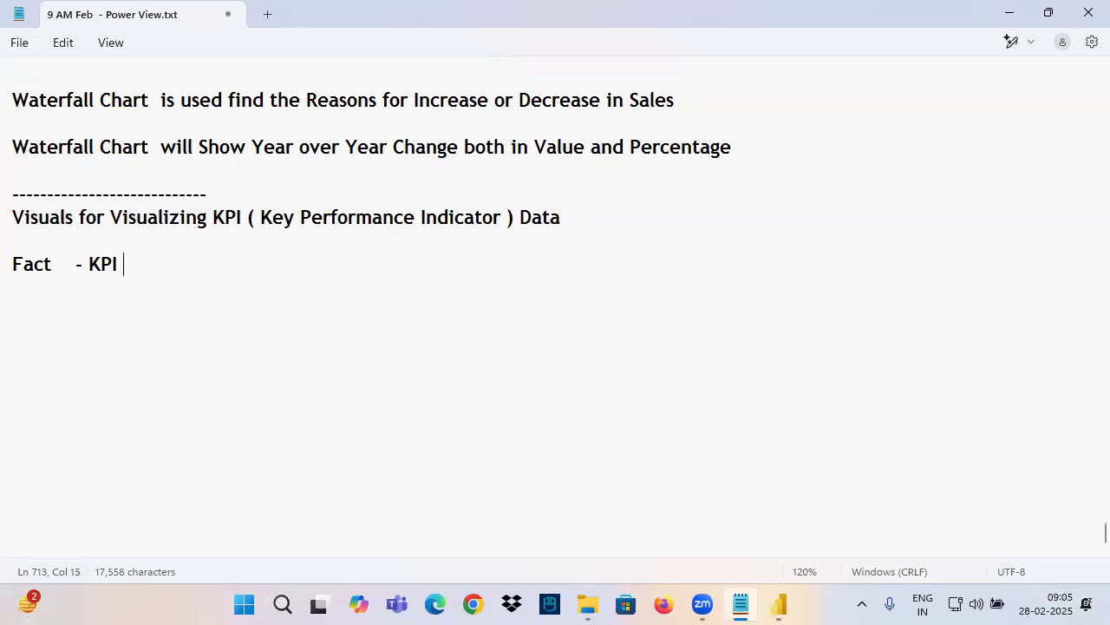
drag(13, 265, 166, 273)
click(91, 264)
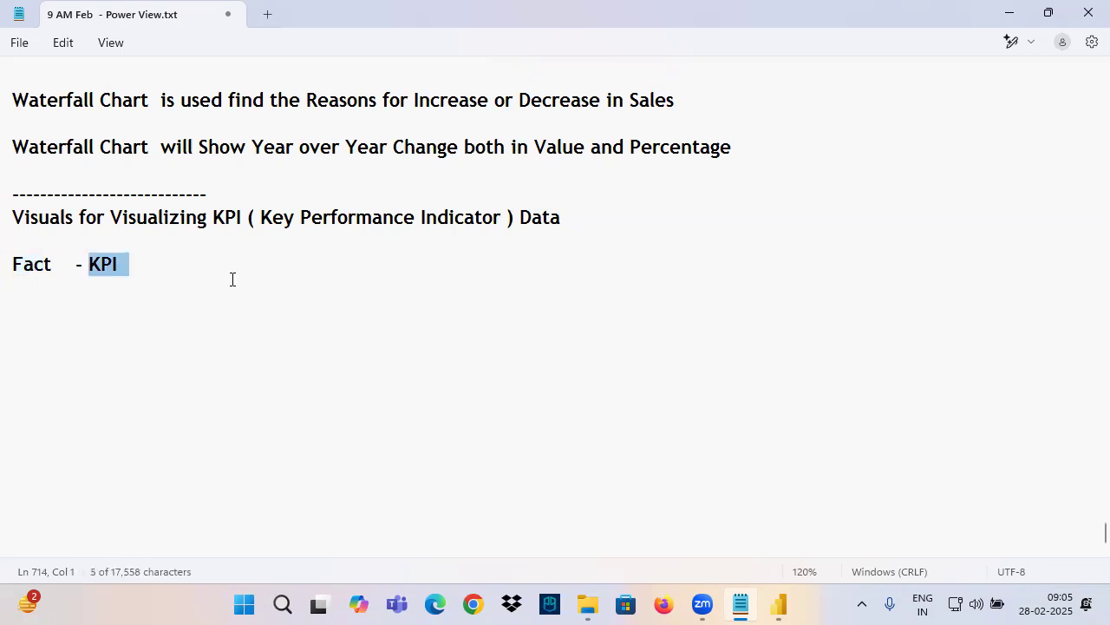
click(58, 268)
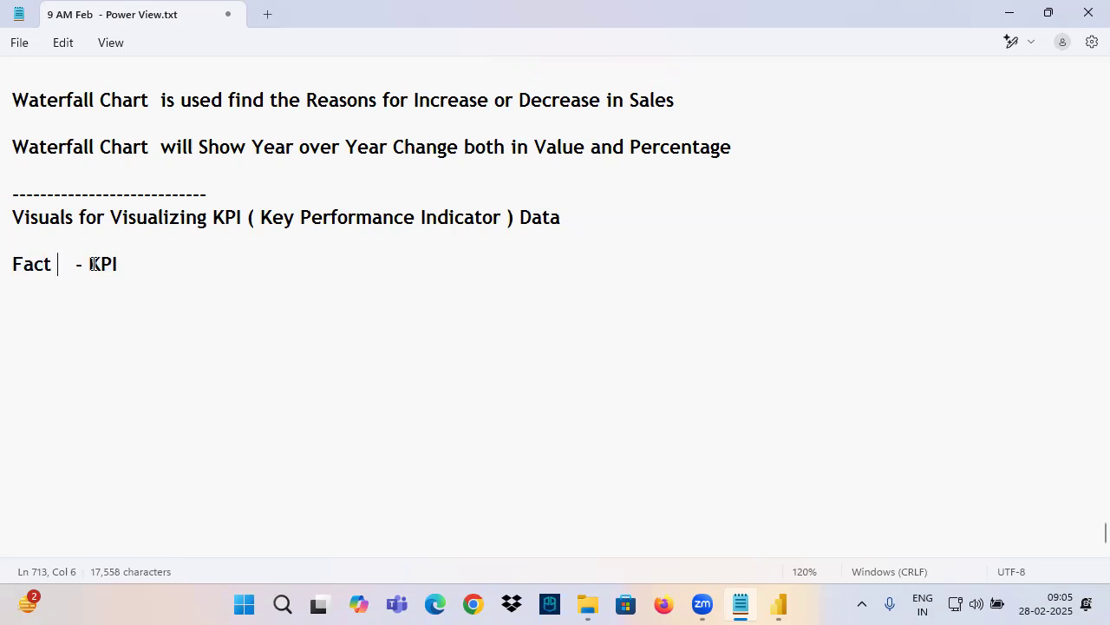
drag(90, 264, 130, 268)
click(162, 266)
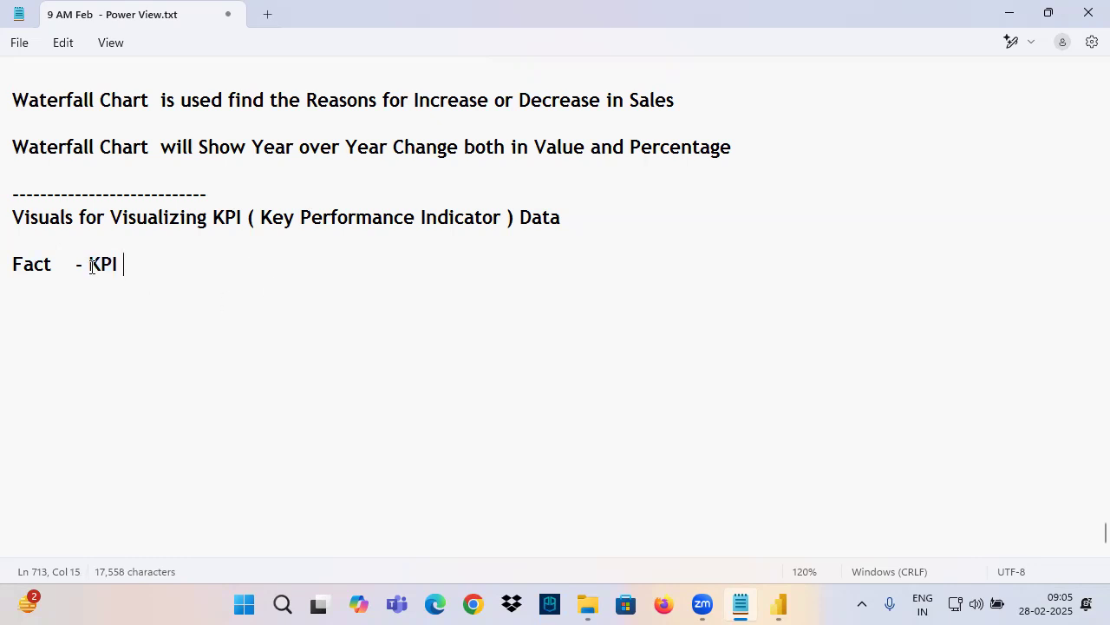
drag(91, 264, 145, 265)
Start a new line with "Which Creates a" below the "Fact - KPI" line
click(48, 310)
text(Which )
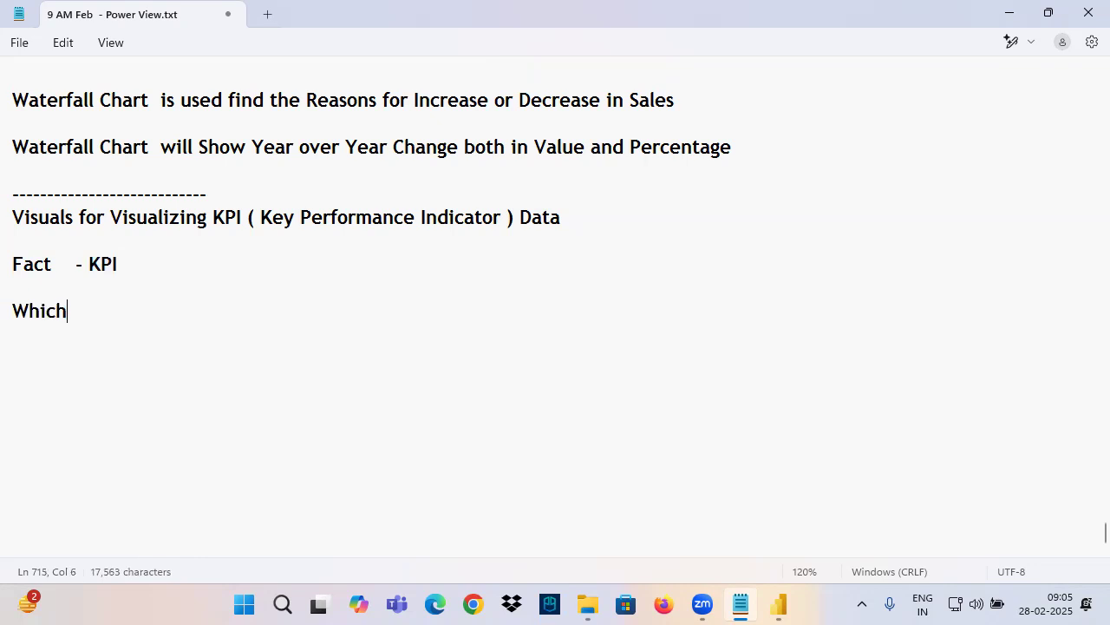
text(Creates a)
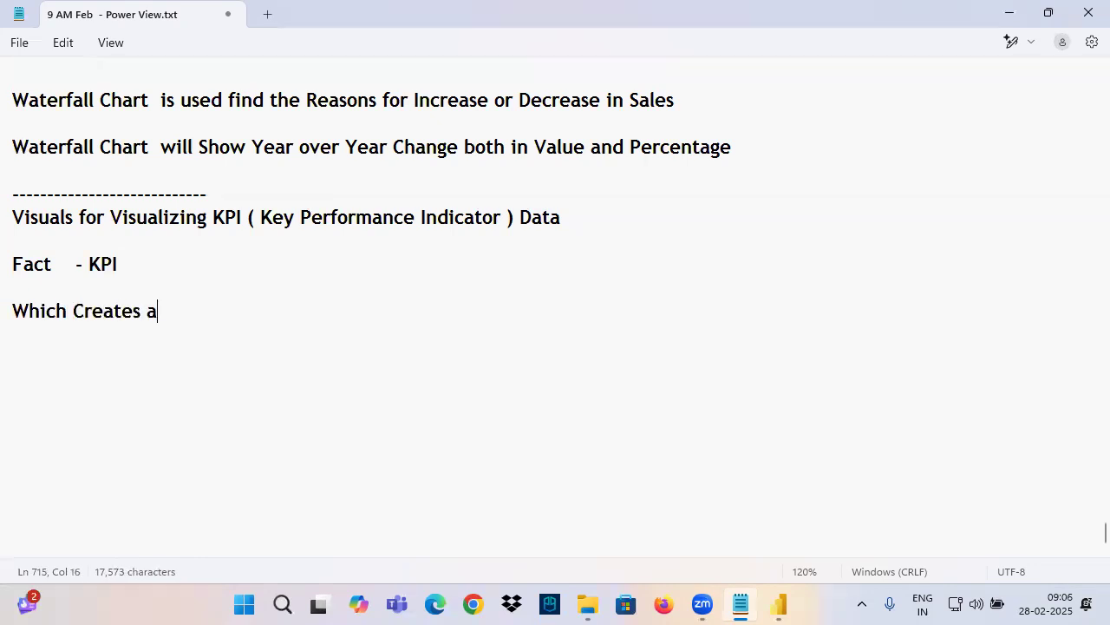
Annotate the screen in red with an arrow from "Fact" to a handwritten list "1. N" and "2. Impact", underlining both items
mouse_move(3, 276)
mouse_down()
mouse_move(68, 287)
mouse_move(339, 278)
mouse_move(304, 318)
mouse_up()
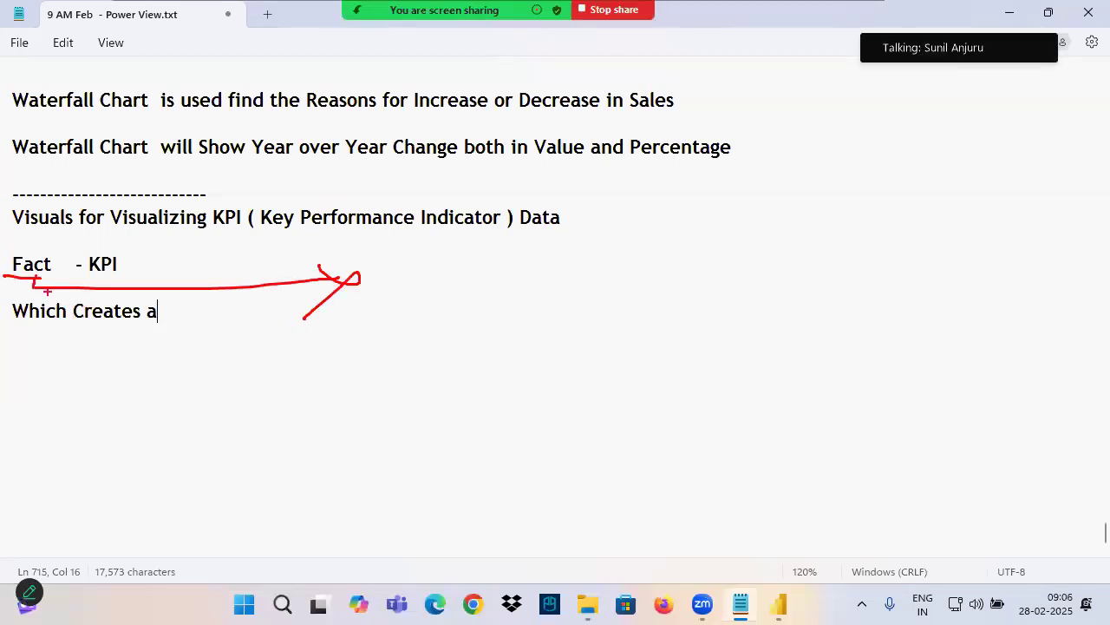
click(420, 285)
mouse_move(396, 258)
mouse_down()
mouse_move(396, 297)
mouse_move(476, 267)
mouse_up()
mouse_move(405, 331)
mouse_down()
mouse_move(379, 332)
mouse_move(422, 361)
mouse_up()
click(435, 336)
drag(479, 324, 486, 350)
mouse_move(463, 328)
mouse_down()
mouse_move(519, 352)
mouse_move(538, 333)
mouse_move(557, 335)
mouse_up()
drag(574, 309, 567, 348)
drag(562, 328, 593, 324)
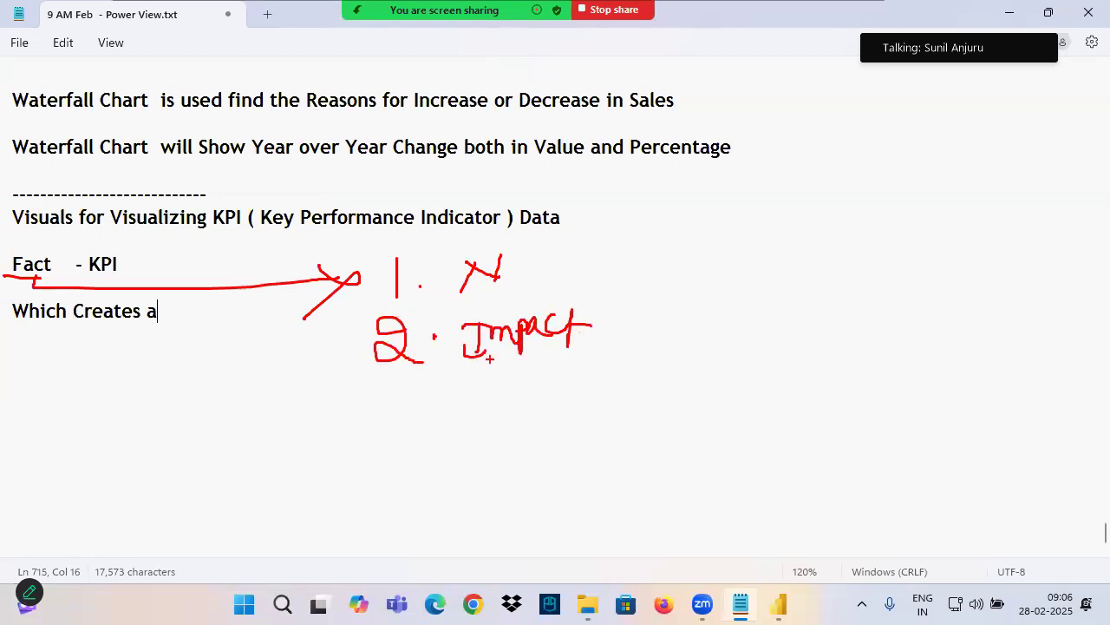
drag(457, 296, 569, 295)
drag(458, 378, 622, 355)
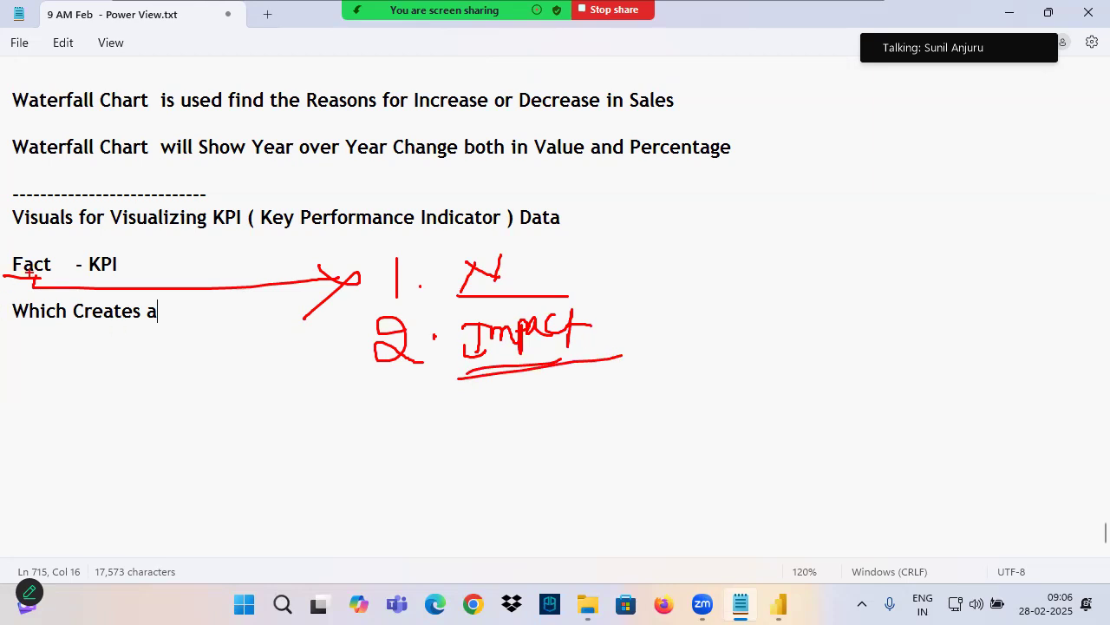
Circle "Fact", "KPI" and "Impact" and cross out "N" in red, and clear all annotations from the screen
mouse_move(33, 277)
mouse_down()
mouse_move(54, 257)
mouse_move(154, 279)
mouse_up()
mouse_move(555, 314)
mouse_down()
mouse_move(520, 303)
mouse_move(522, 370)
mouse_move(575, 320)
mouse_move(710, 306)
mouse_up()
drag(511, 245, 440, 289)
drag(448, 252, 560, 284)
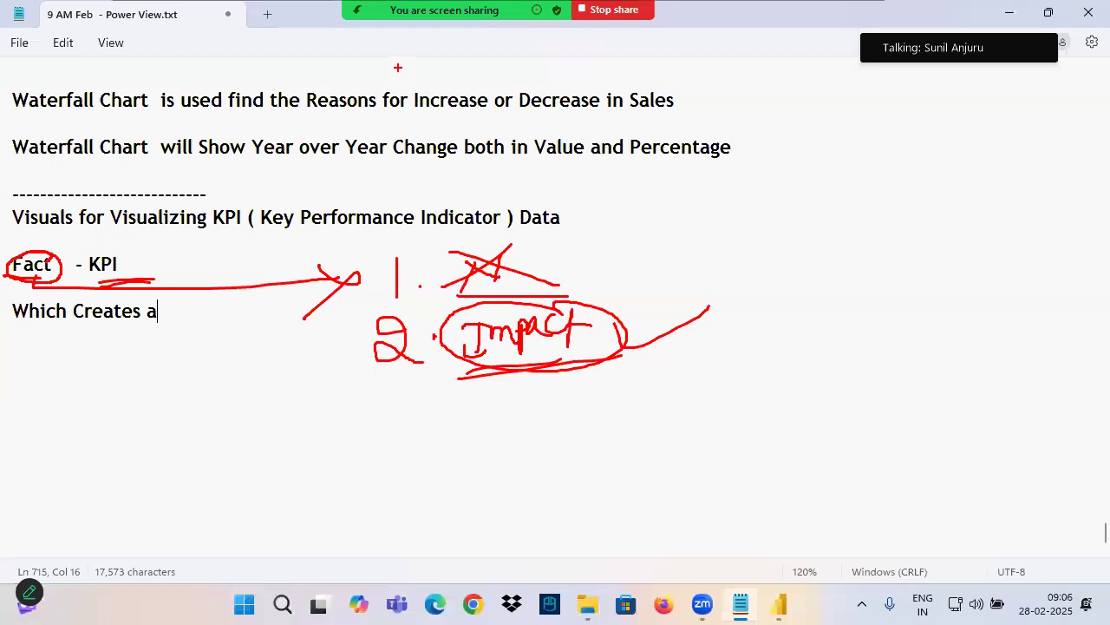
mouse_move(467, 363)
mouse_down()
mouse_move(606, 337)
mouse_move(621, 347)
mouse_up()
drag(608, 305, 980, 236)
mouse_move(144, 257)
mouse_down()
mouse_move(127, 243)
mouse_move(90, 281)
mouse_move(117, 248)
mouse_up()
drag(4, 280, 78, 283)
drag(100, 230, 208, 195)
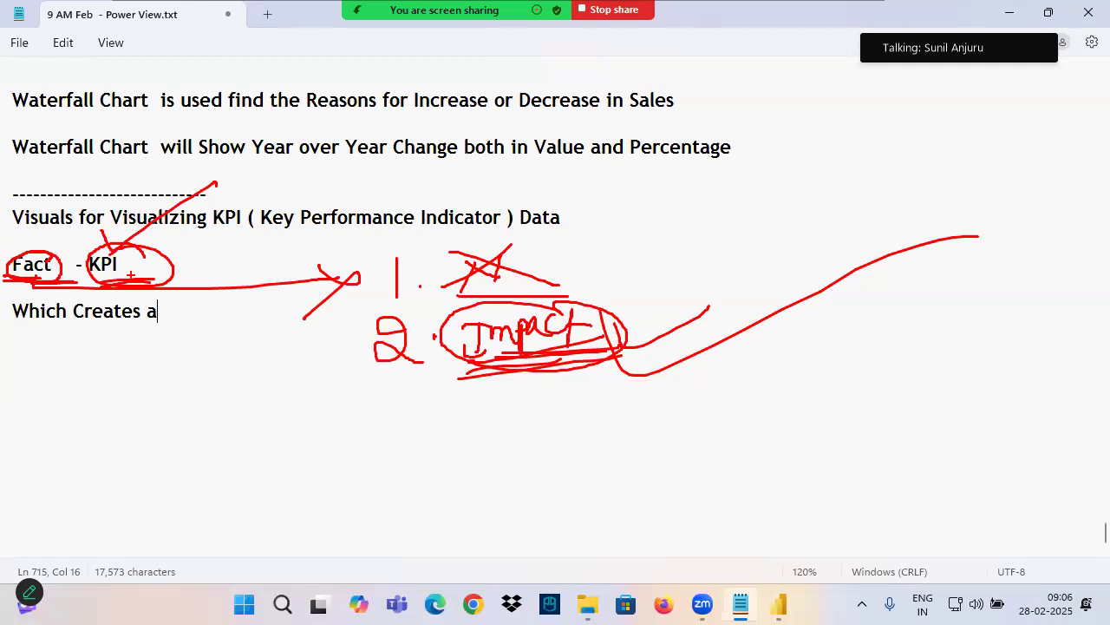
click(25, 265)
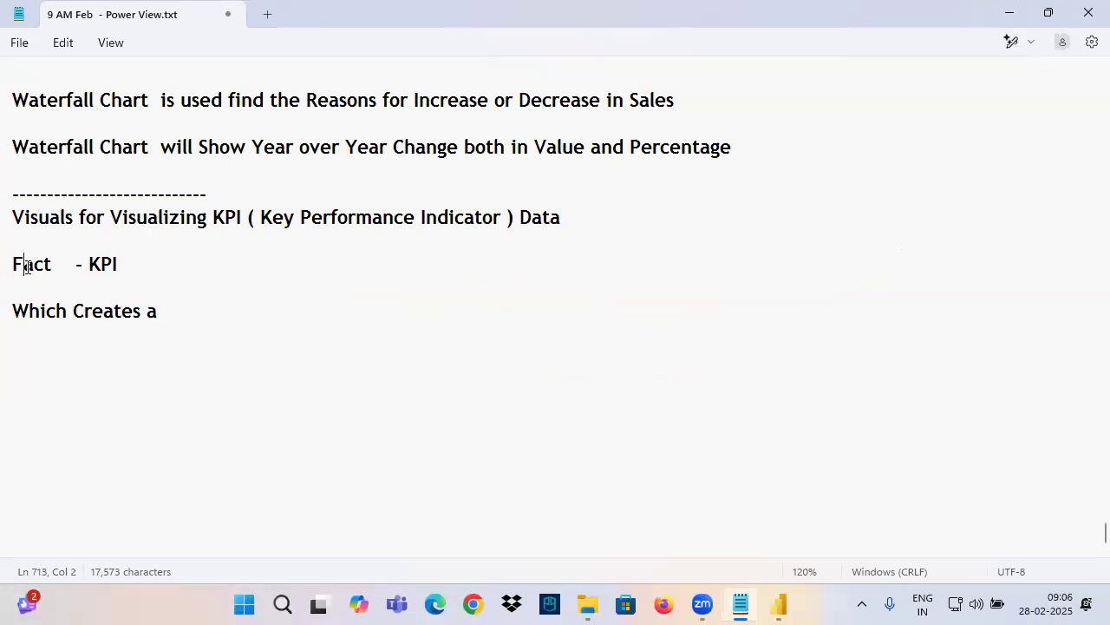
Complete the line as "Which Creates an Impact on Business is a Fact Column" and save the notes
click(207, 314)
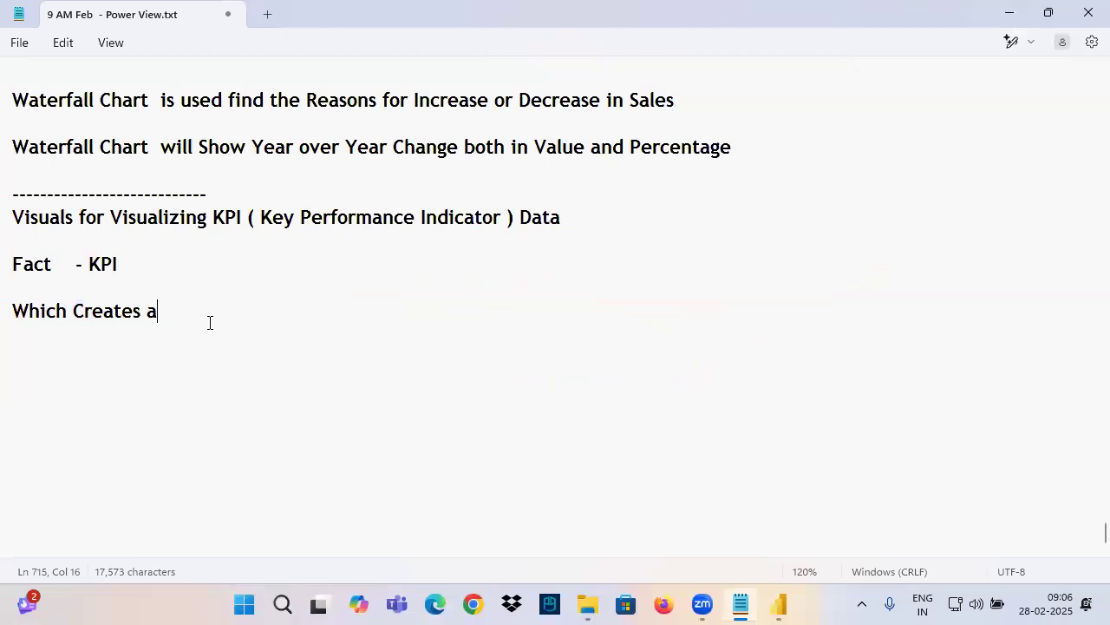
text(n Impa)
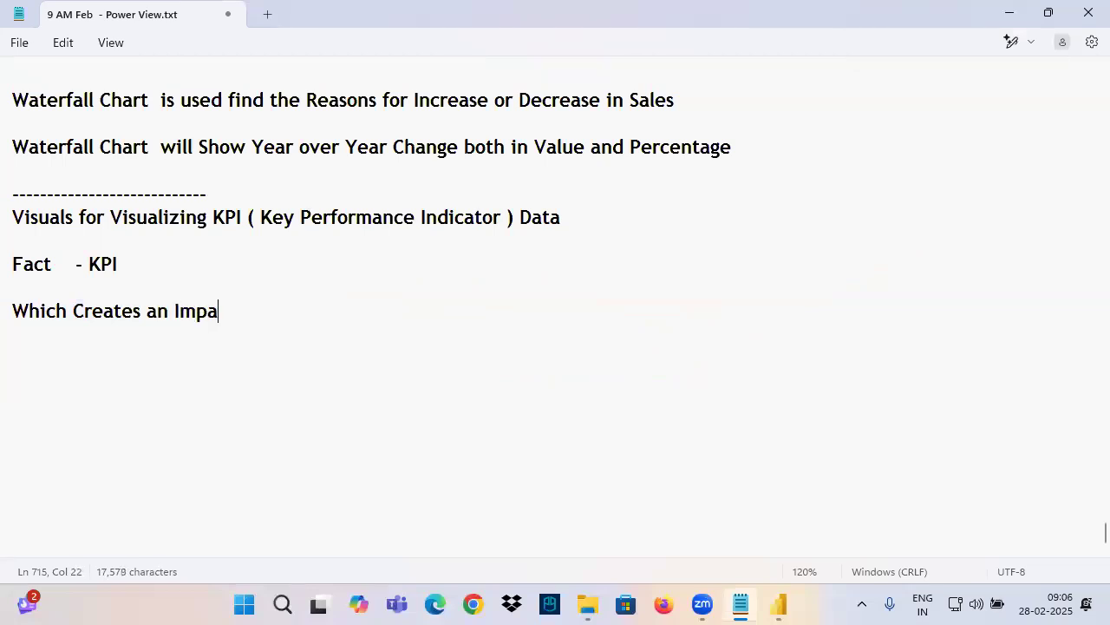
text(ct on Business is a )
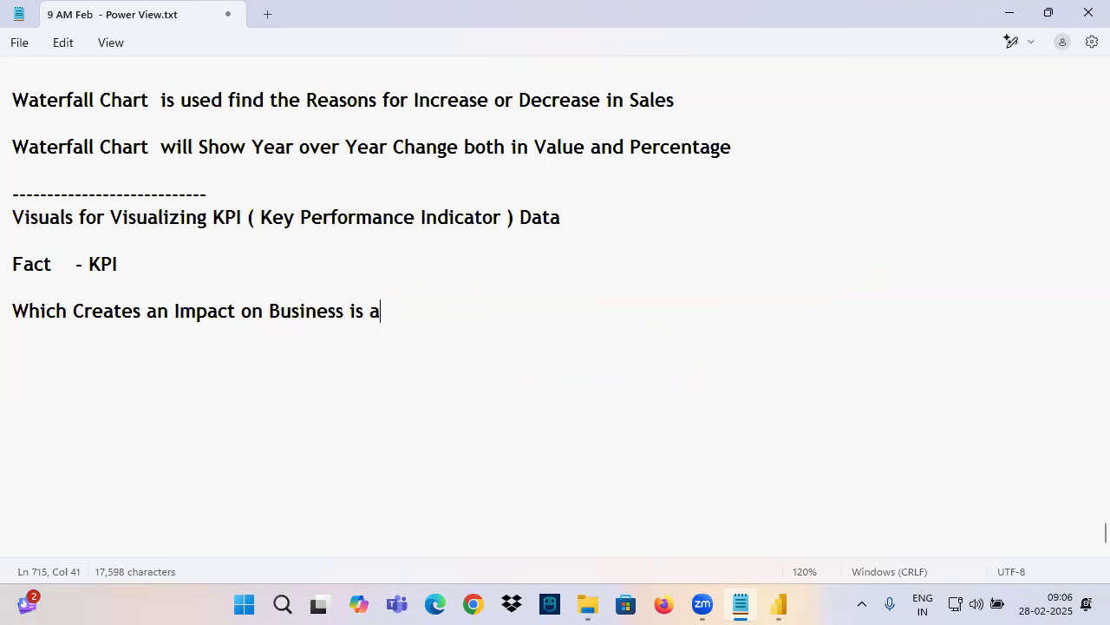
text(Fact )
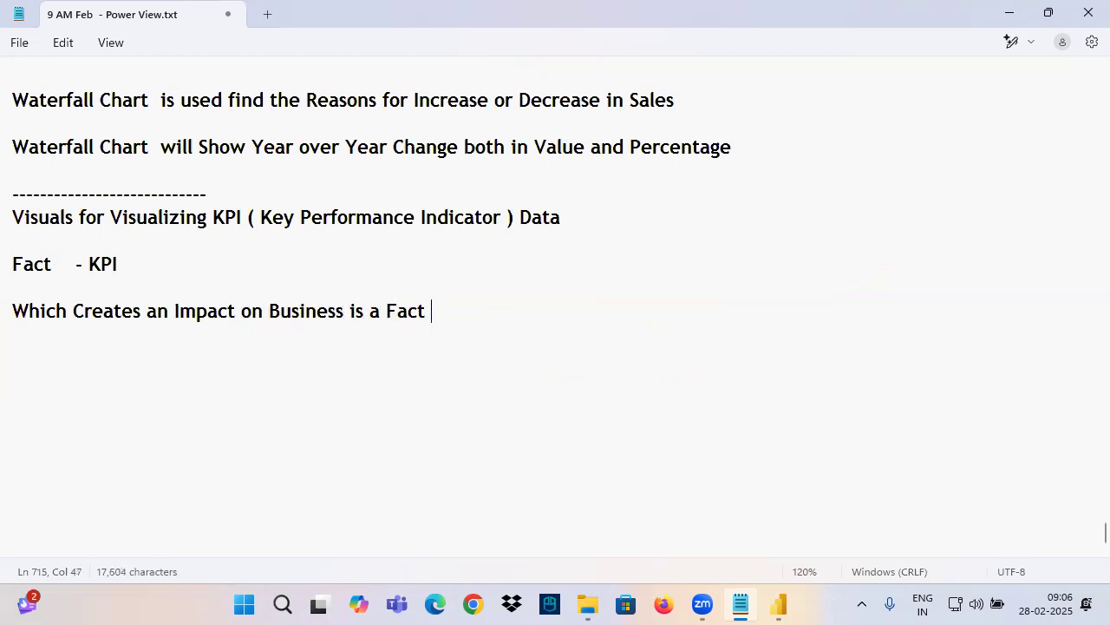
text(Column)
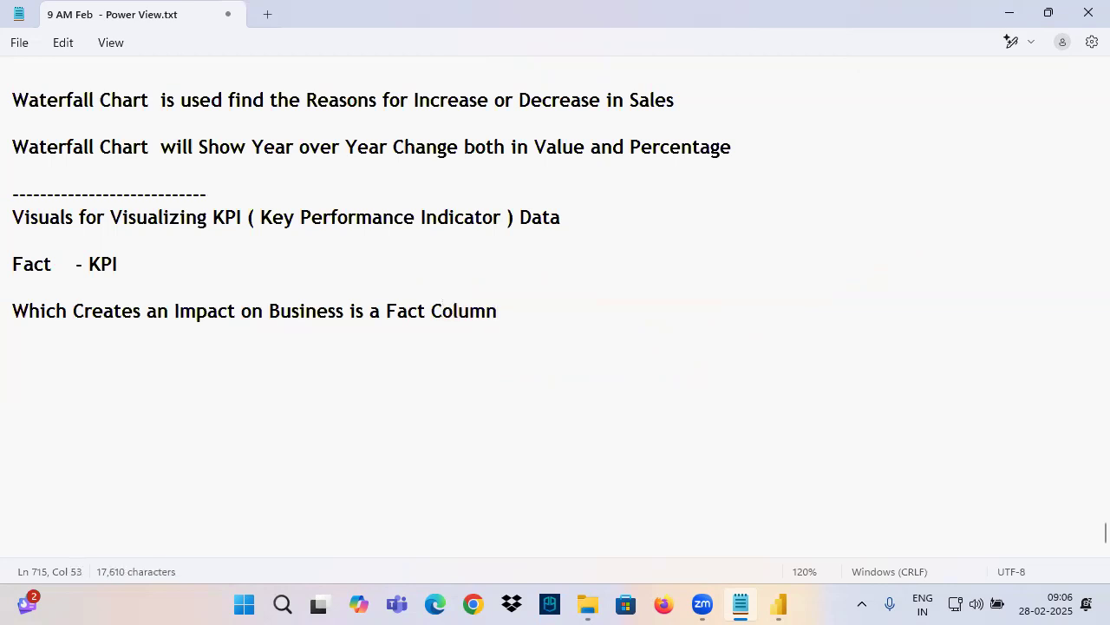
key(ctrl+s)
drag(134, 310, 569, 304)
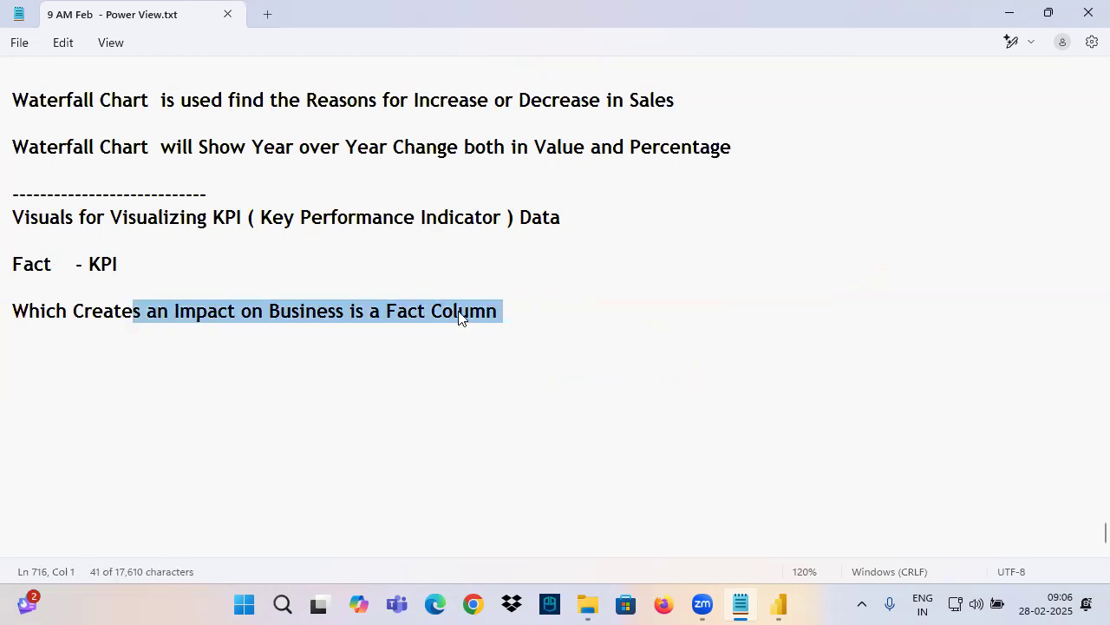
drag(386, 311, 520, 310)
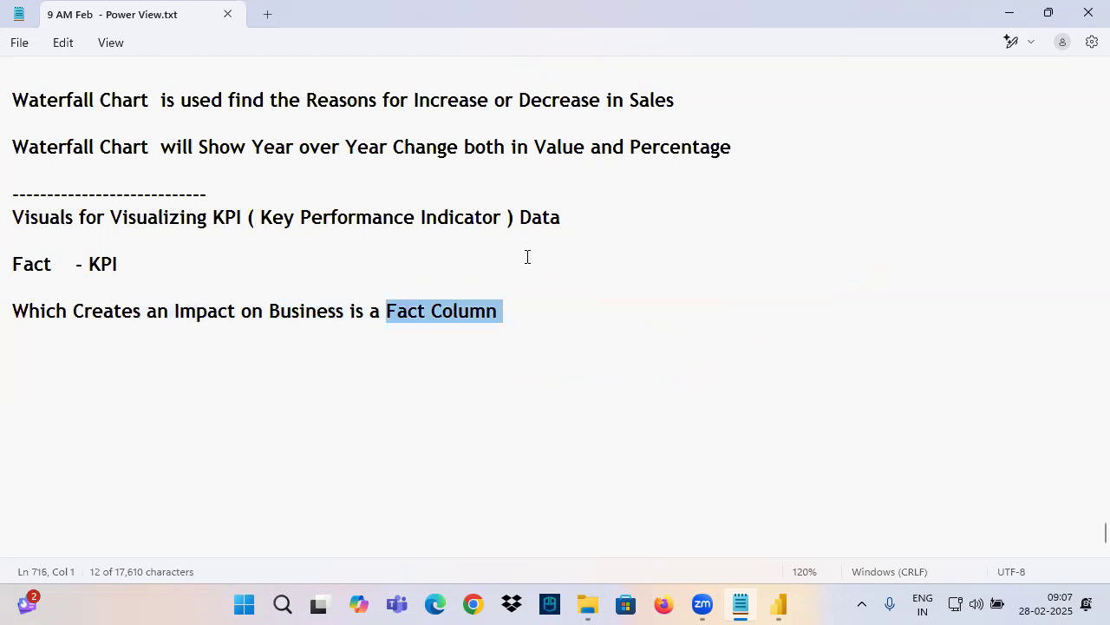
Replace "Fact Column" with "KPI" so the notes line reads "Which Creates an Impact on Business is a KPI"
text(KPI)
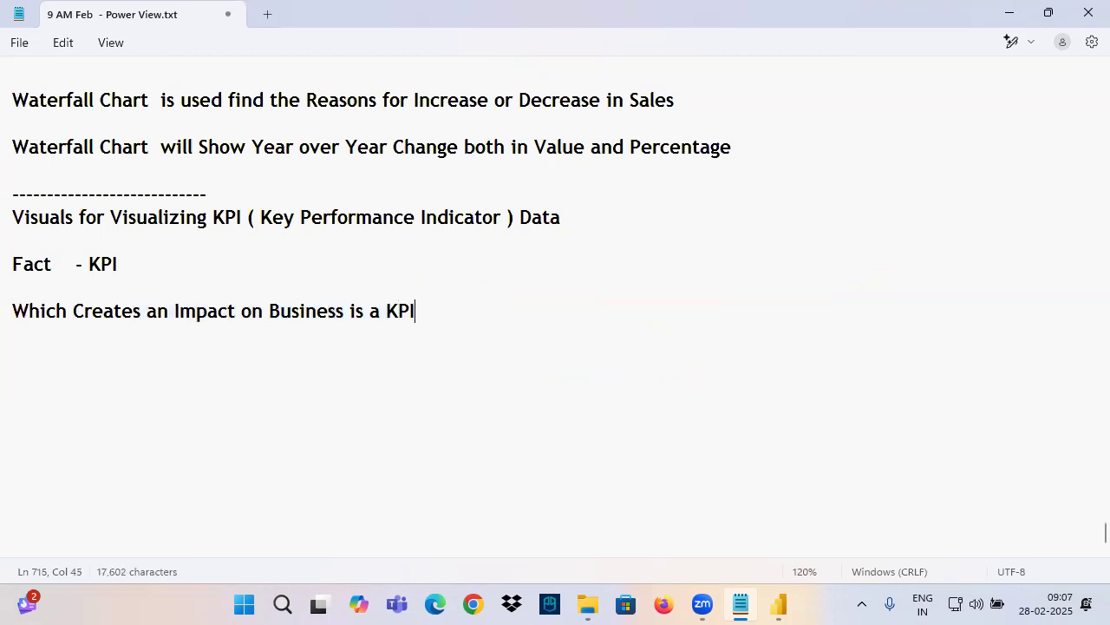
drag(156, 310, 443, 325)
click(451, 318)
Handwrite "Retail" in red beside the notes with an arrow to a list "Qty", "Sales", "Profit", underlining "Retail" and "Profit"
mouse_move(656, 203)
mouse_down()
mouse_move(634, 276)
mouse_move(724, 222)
mouse_move(705, 276)
mouse_up()
mouse_move(713, 252)
mouse_down()
mouse_move(747, 243)
mouse_move(762, 254)
mouse_move(771, 223)
mouse_up()
drag(784, 210, 786, 257)
mouse_move(692, 285)
mouse_down()
mouse_move(783, 263)
mouse_move(846, 227)
mouse_up()
drag(831, 217, 826, 252)
drag(890, 214, 899, 262)
drag(914, 196, 908, 260)
drag(906, 215, 924, 209)
mouse_move(930, 205)
mouse_down()
mouse_move(923, 262)
mouse_move(839, 323)
mouse_up()
mouse_move(899, 293)
mouse_down()
mouse_move(903, 312)
mouse_move(949, 290)
mouse_move(920, 325)
mouse_up()
mouse_move(870, 345)
mouse_down()
mouse_move(834, 413)
mouse_move(901, 353)
mouse_up()
mouse_move(901, 355)
mouse_down()
mouse_move(916, 350)
mouse_move(928, 373)
mouse_move(958, 344)
mouse_move(968, 380)
mouse_up()
drag(968, 353, 999, 350)
drag(897, 406, 966, 375)
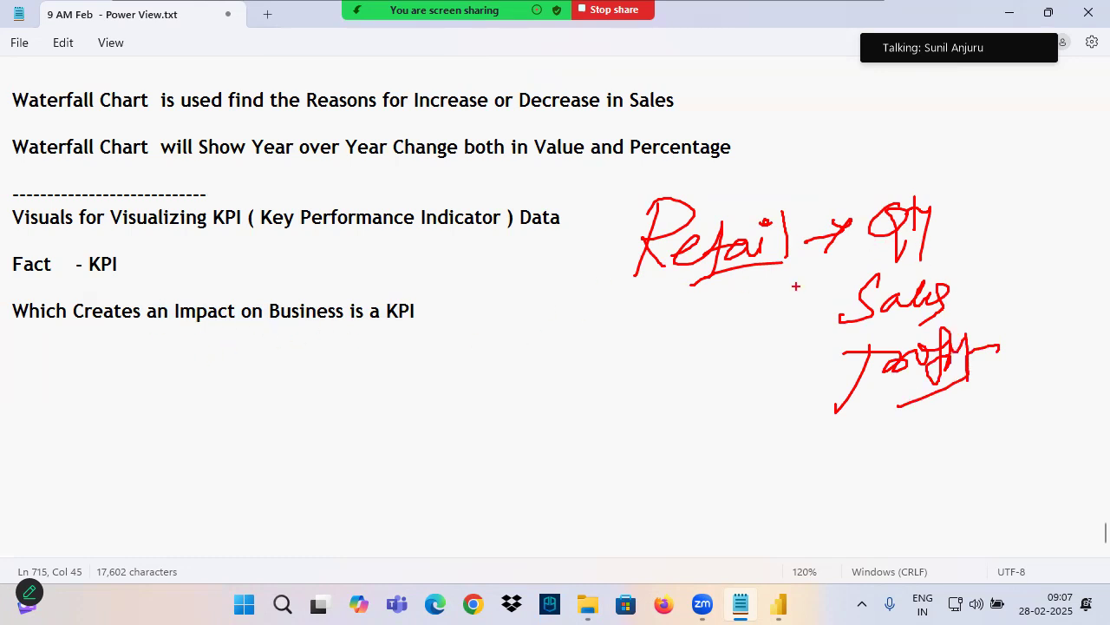
Circle "Qty" and the whole list in red, add up and down arrows beside "Qty", "Sales" and "Profit", and underline "Retail" again
mouse_move(864, 255)
mouse_down()
mouse_move(935, 245)
mouse_move(950, 201)
mouse_move(868, 252)
mouse_up()
drag(973, 172, 975, 222)
mouse_move(974, 172)
mouse_down()
mouse_move(957, 189)
mouse_move(1006, 227)
mouse_up()
drag(984, 199, 1036, 203)
drag(876, 328, 947, 314)
mouse_move(997, 260)
mouse_down()
mouse_move(992, 303)
mouse_move(1015, 270)
mouse_move(1020, 311)
mouse_move(1011, 390)
mouse_up()
drag(1005, 347, 1024, 336)
drag(1051, 324, 1051, 376)
drag(1040, 353, 1064, 350)
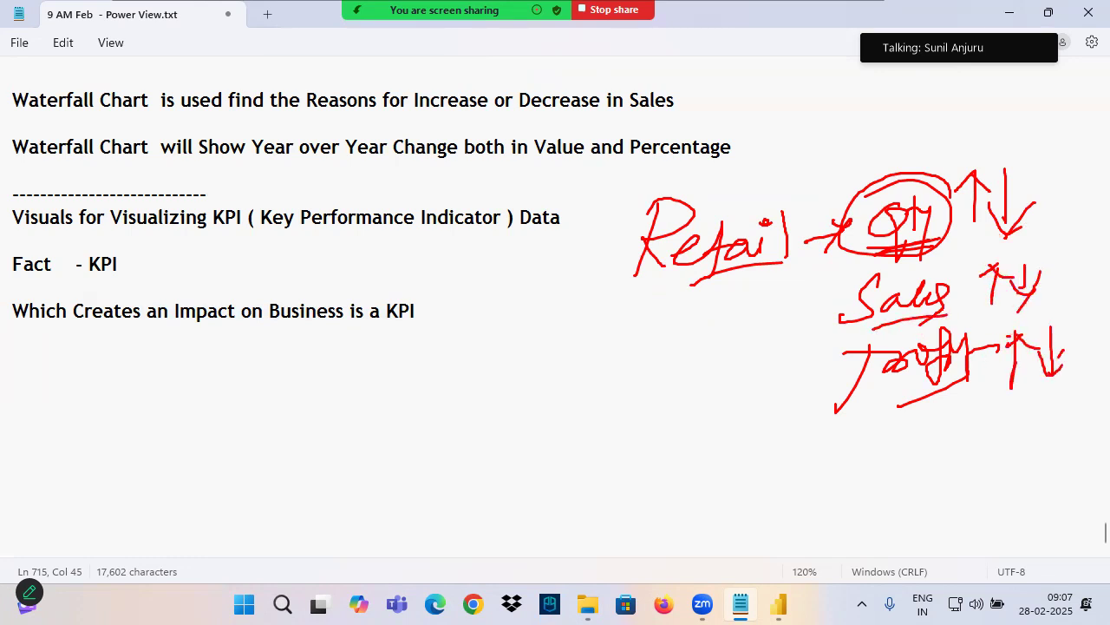
mouse_move(963, 238)
mouse_down()
mouse_move(876, 198)
mouse_move(954, 247)
mouse_up()
drag(827, 248, 657, 295)
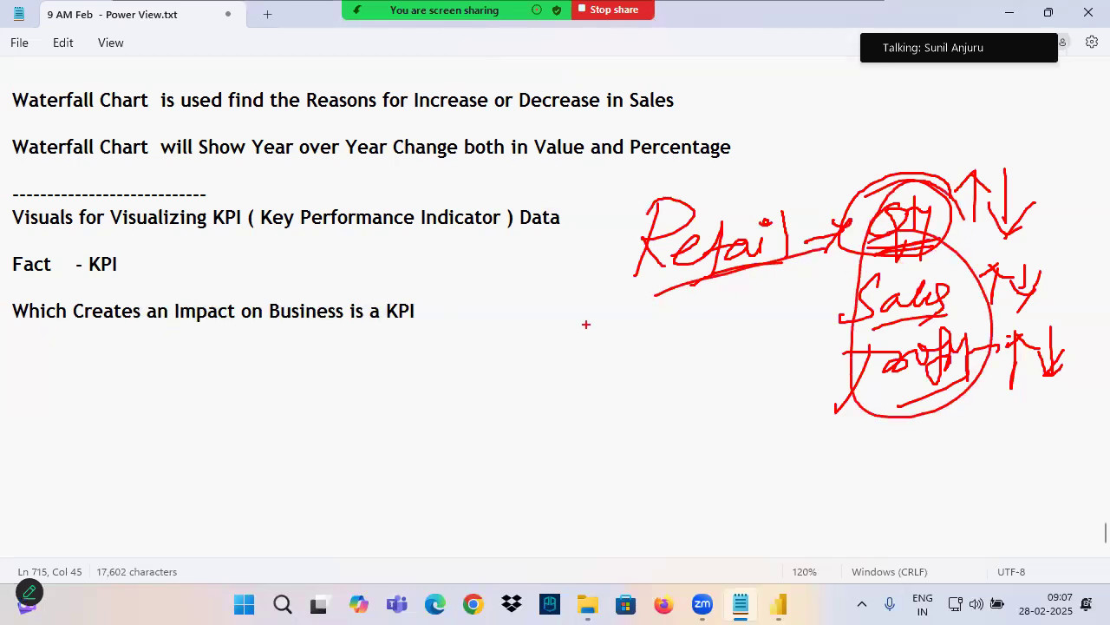
Handwrite "Edu Ind" in red below the notes with an arrow to "KPI", underlining both terms
mouse_move(189, 366)
mouse_down()
mouse_move(149, 406)
mouse_move(209, 387)
mouse_move(259, 404)
mouse_move(326, 401)
mouse_up()
drag(285, 371, 322, 396)
drag(328, 382, 349, 394)
mouse_move(172, 442)
mouse_down()
mouse_move(420, 408)
mouse_move(471, 373)
mouse_move(451, 397)
mouse_up()
drag(507, 346, 493, 395)
mouse_move(504, 372)
mouse_down()
mouse_move(525, 363)
mouse_move(530, 409)
mouse_up()
drag(538, 368, 545, 382)
mouse_move(564, 347)
mouse_down()
mouse_move(555, 392)
mouse_move(570, 386)
mouse_up()
drag(554, 351, 590, 344)
drag(476, 423, 633, 380)
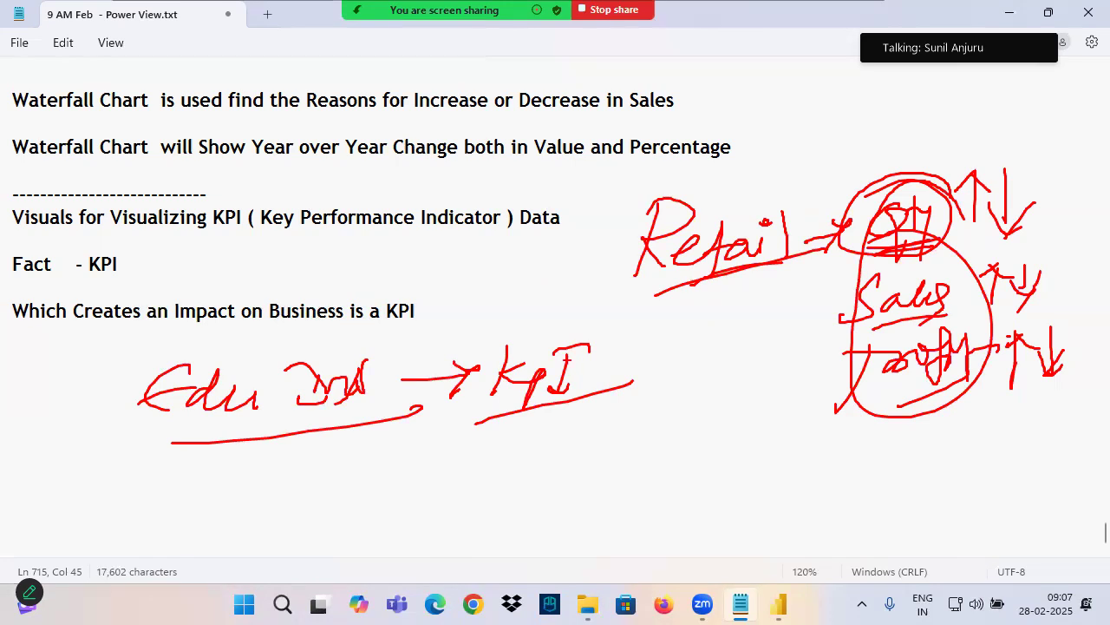
Below the handwritten "KPI", add circled "NO" with an arrow to up and down arrows, and circled "Fee" with its own arrow
drag(541, 423, 541, 461)
mouse_move(523, 436)
mouse_down()
mouse_move(556, 460)
mouse_move(543, 460)
mouse_up()
mouse_move(588, 427)
mouse_down()
mouse_move(579, 467)
mouse_move(611, 431)
mouse_up()
mouse_move(606, 430)
mouse_down()
mouse_move(618, 446)
mouse_move(606, 444)
mouse_up()
mouse_move(562, 475)
mouse_down()
mouse_move(708, 423)
mouse_move(694, 413)
mouse_move(741, 442)
mouse_up()
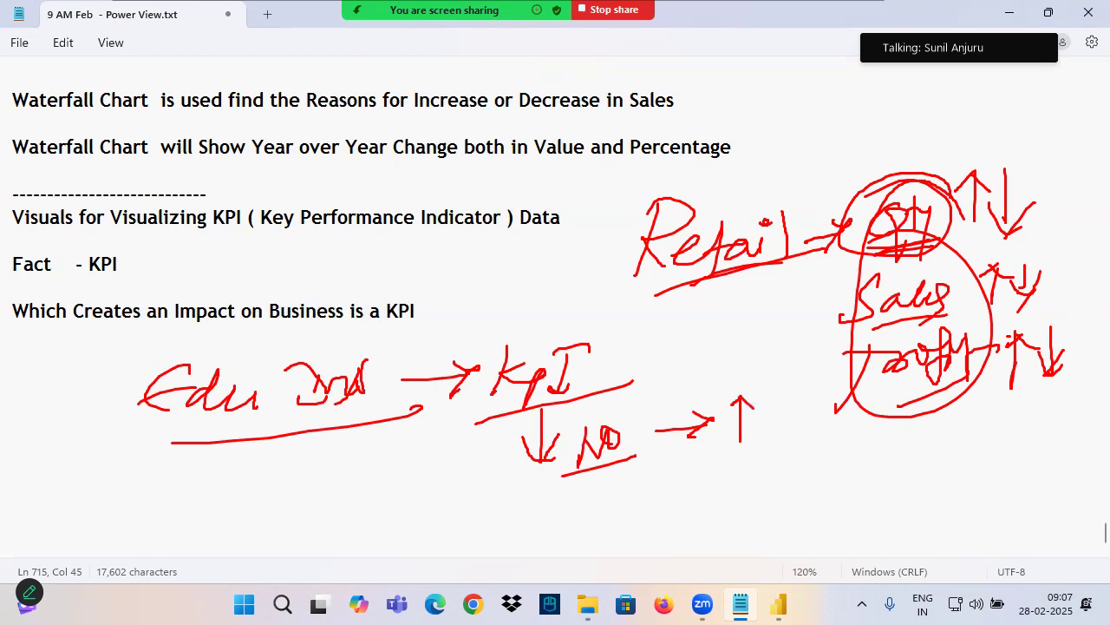
drag(778, 389, 775, 433)
mouse_move(630, 421)
mouse_down()
mouse_move(645, 445)
mouse_move(599, 434)
mouse_move(518, 528)
mouse_move(609, 512)
mouse_move(636, 519)
mouse_up()
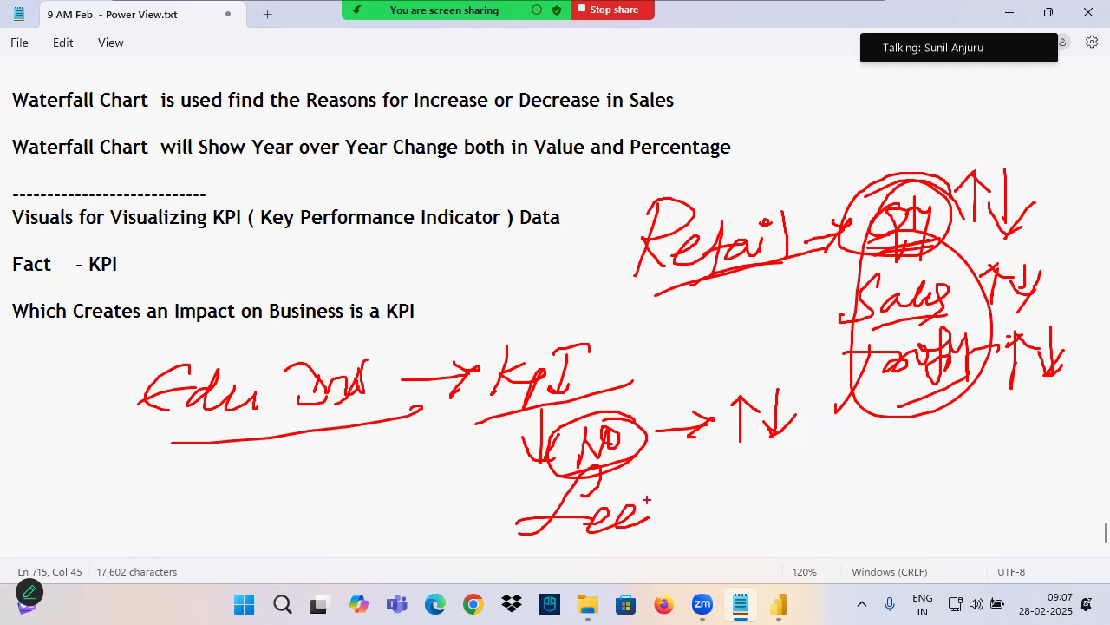
mouse_move(653, 479)
mouse_down()
mouse_move(517, 517)
mouse_move(668, 490)
mouse_move(736, 502)
mouse_move(725, 514)
mouse_up()
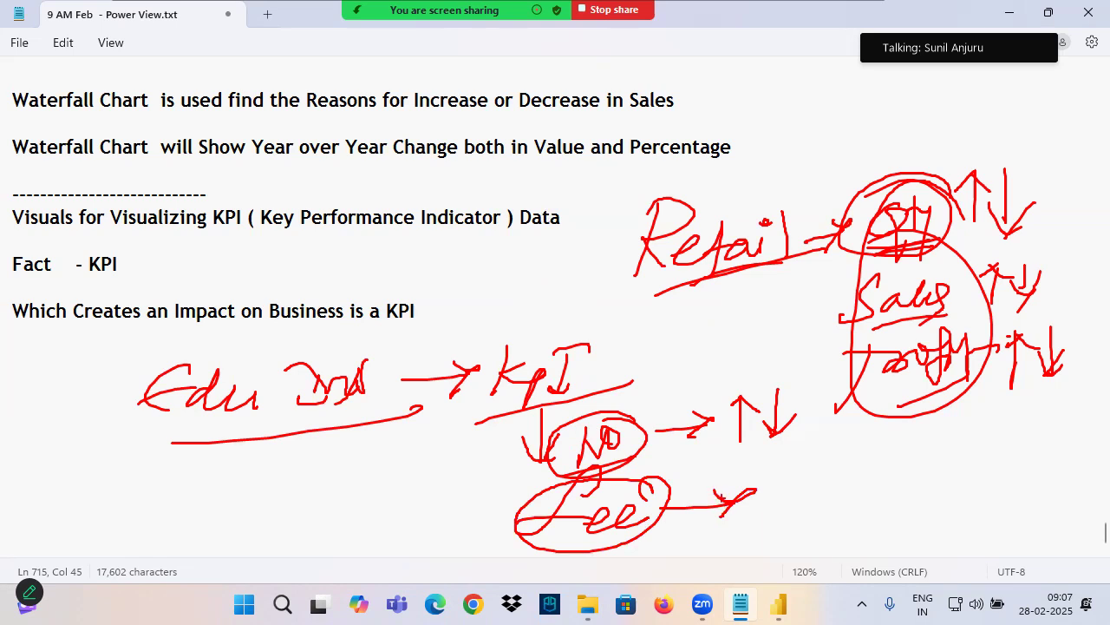
Underline "Edu Ind" and "Impact on Business is a KPI" in red, and clear all annotations before highlighting the typed KPI sentence
drag(186, 422, 520, 414)
drag(881, 172, 972, 156)
drag(365, 326, 506, 331)
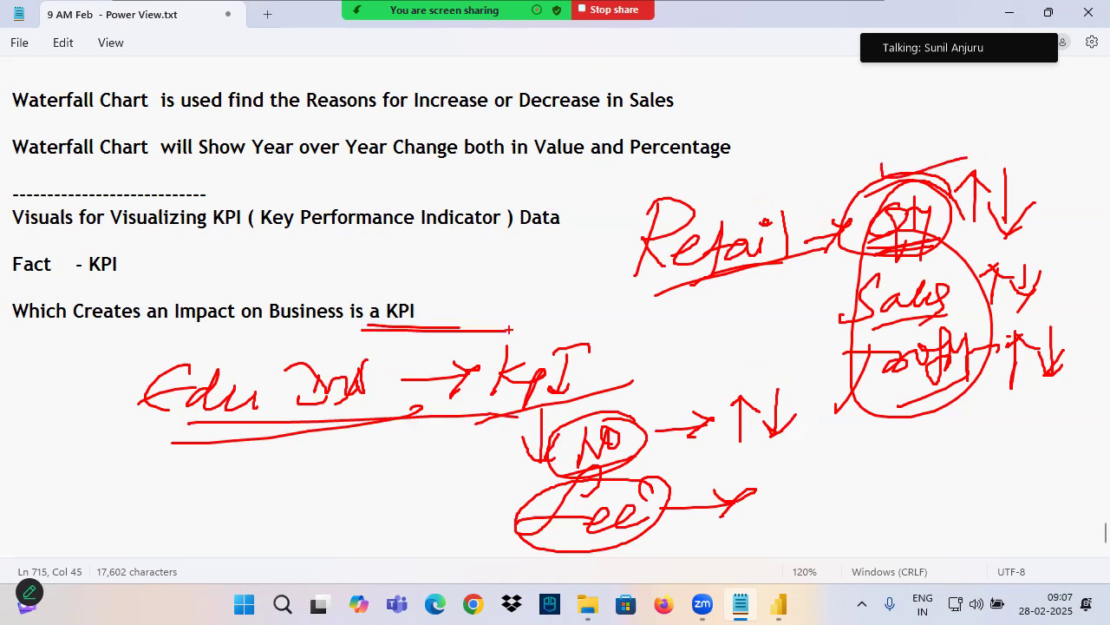
drag(198, 335, 368, 332)
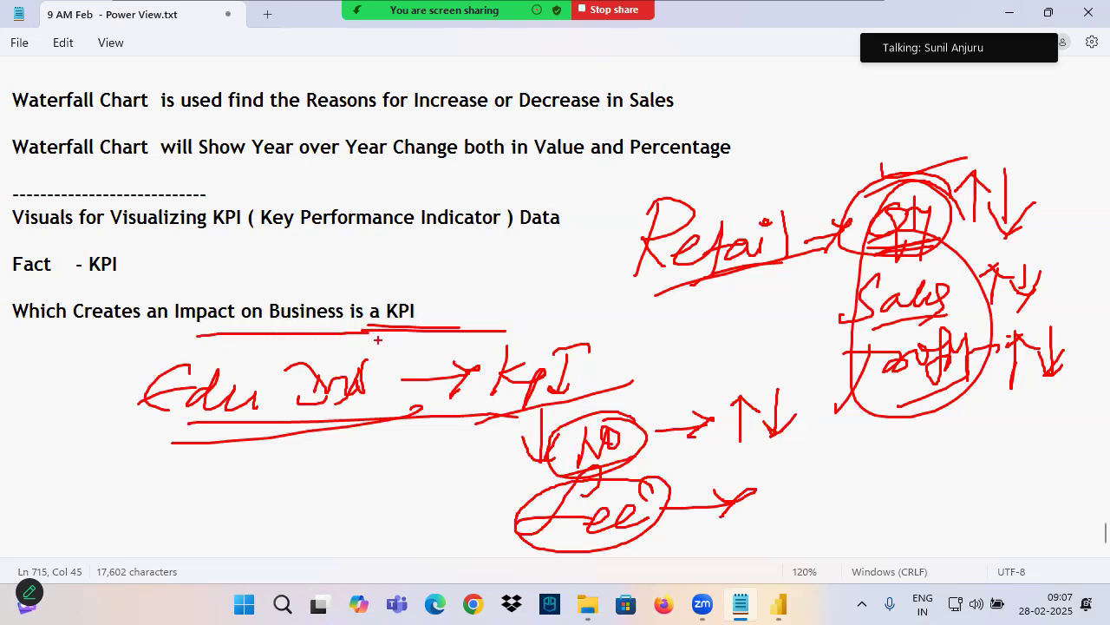
drag(416, 310, 10, 310)
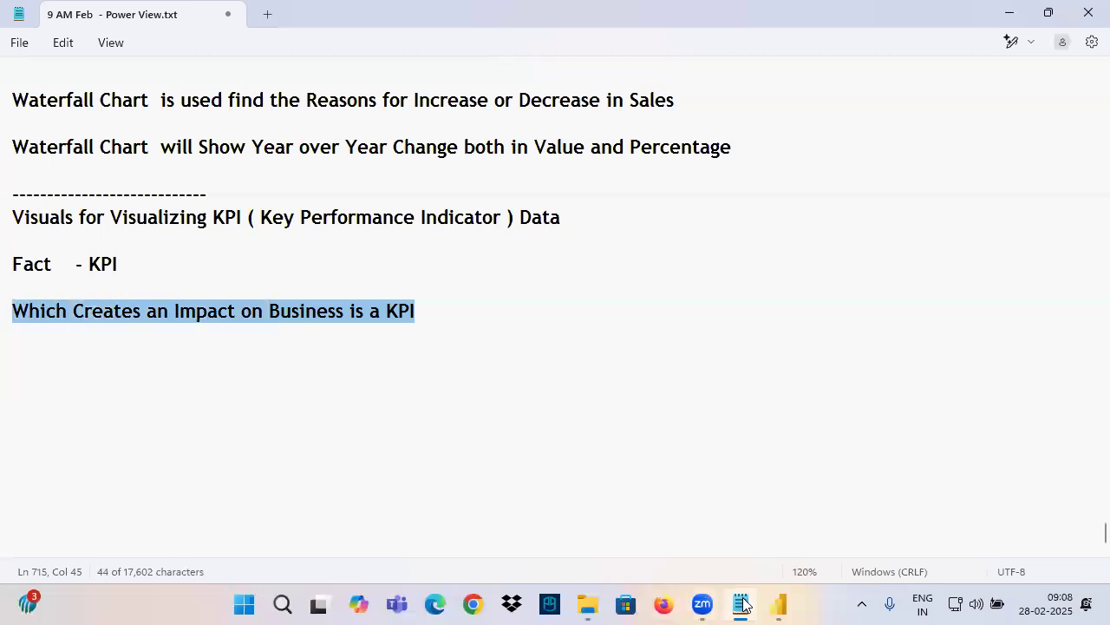
Glance at the Power BI report canvas, and add a "Card Visual" heading below the KPI sentence in the Notepad notes
click(779, 605)
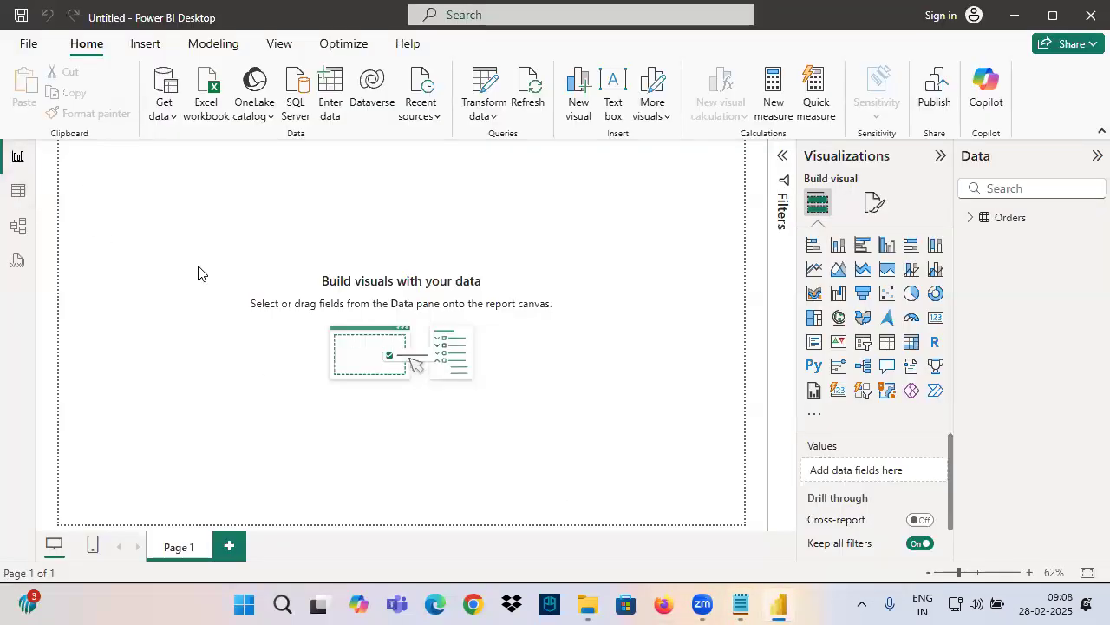
ctrl+scroll(233, 287, up, 5)
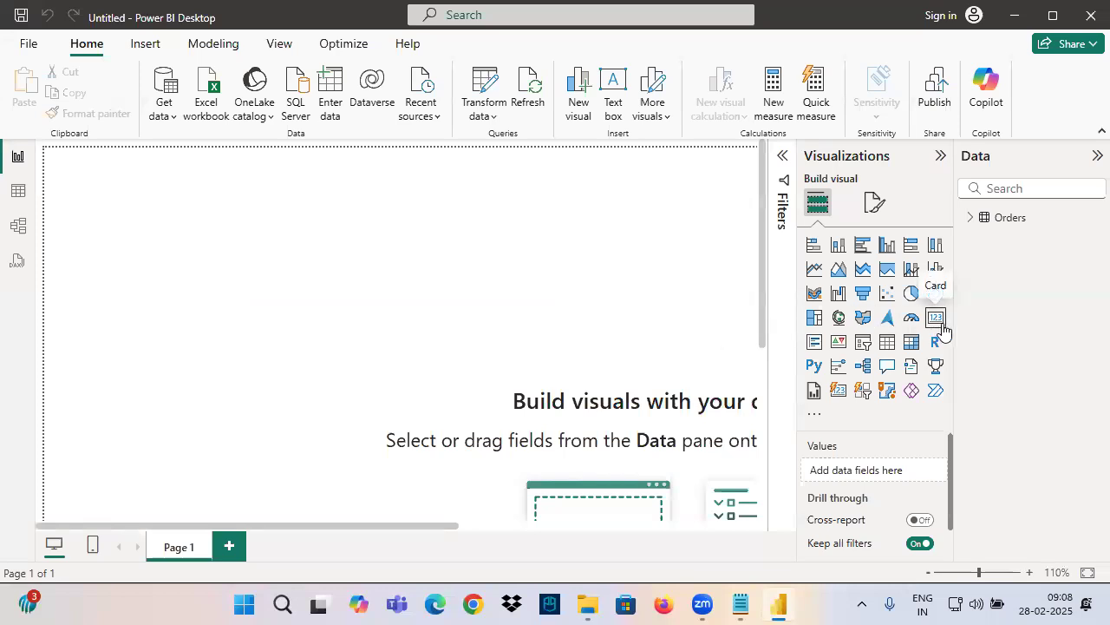
click(740, 605)
click(53, 342)
text(Ca)
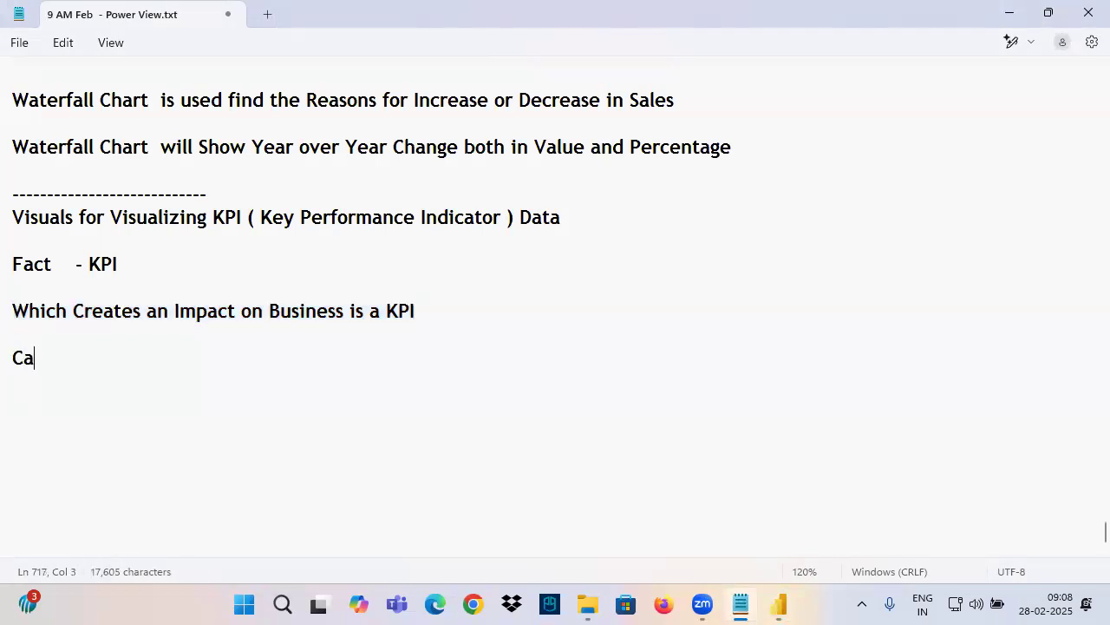
text(rd Visual)
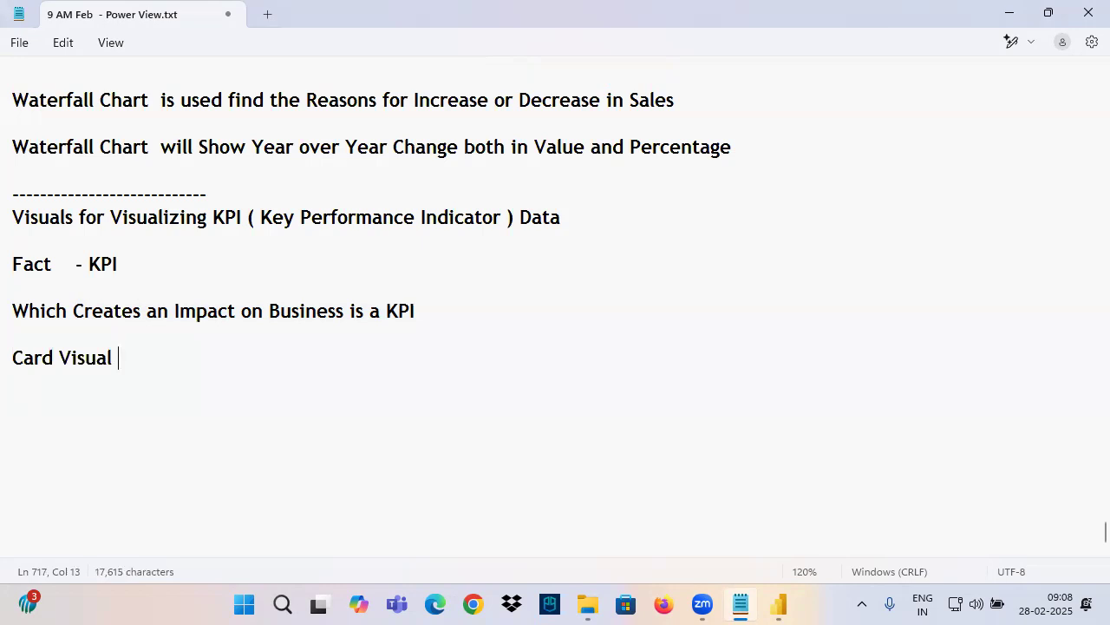
Copy the Purpose, Field Wells and Formatting Options list from the Line Chart notes and paste it below "Card Visual"
scroll(168, 338, up, 10)
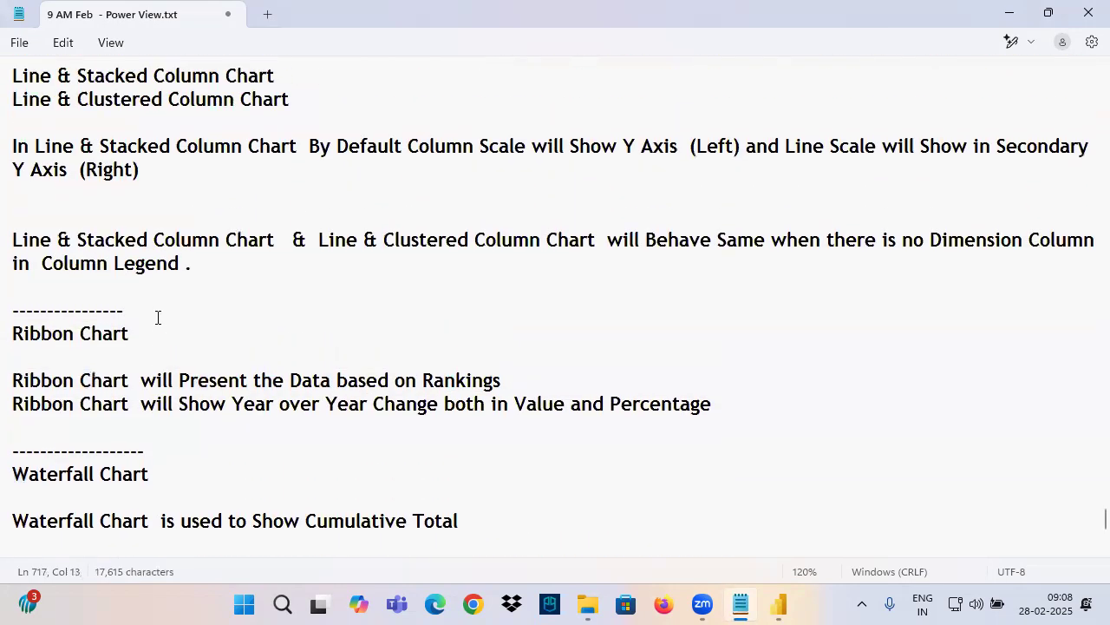
scroll(144, 318, up, 15)
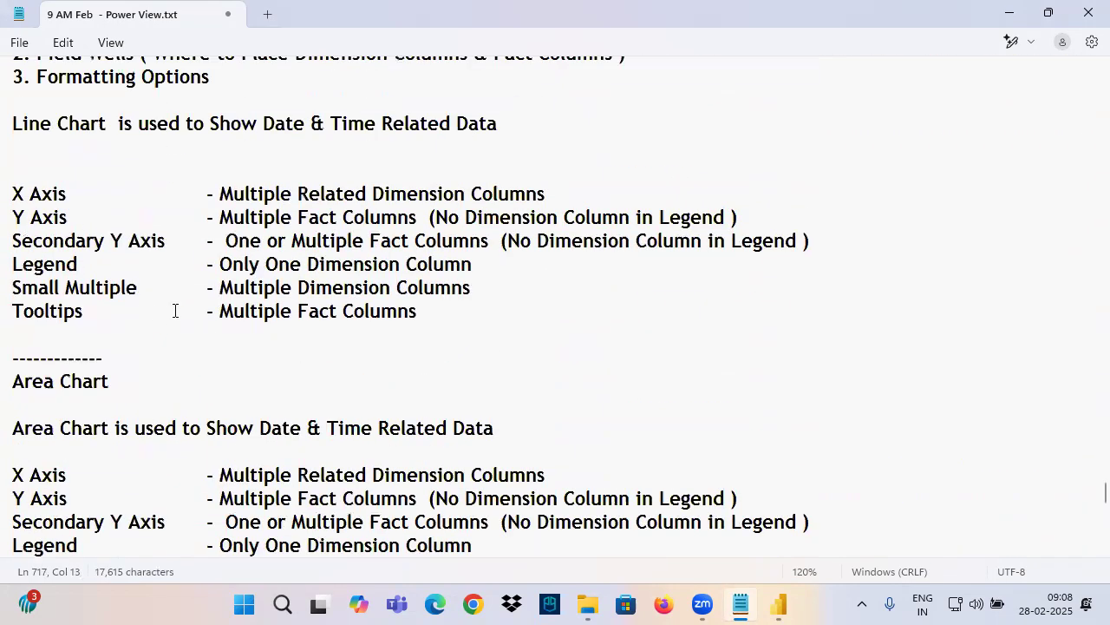
drag(211, 360, 12, 310)
key(ctrl+c)
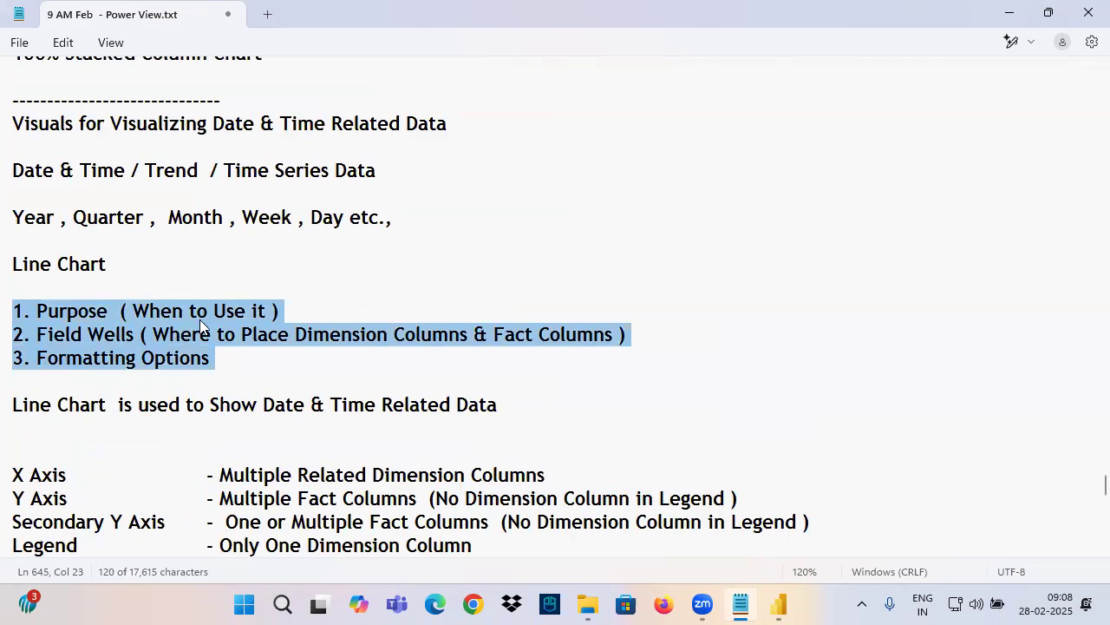
scroll(199, 319, down, 5)
scroll(207, 309, down, 20)
click(47, 382)
key(ctrl+v)
drag(122, 338, 18, 347)
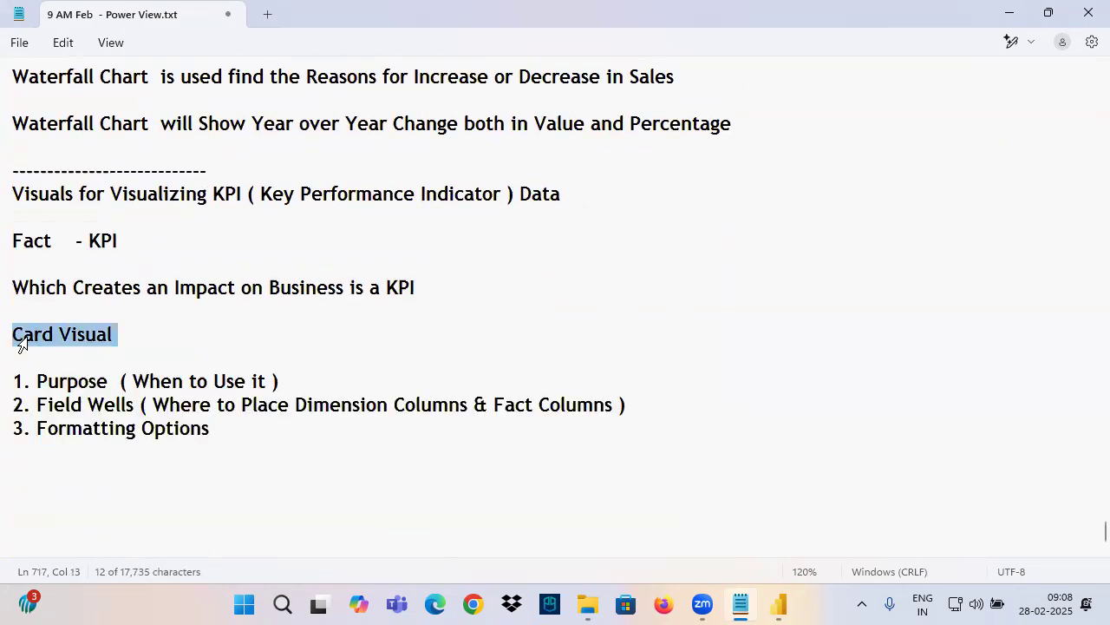
Add blank lines after the list, write "Card Visual is used to Show KPI Data" below it, and save the notes
click(215, 443)
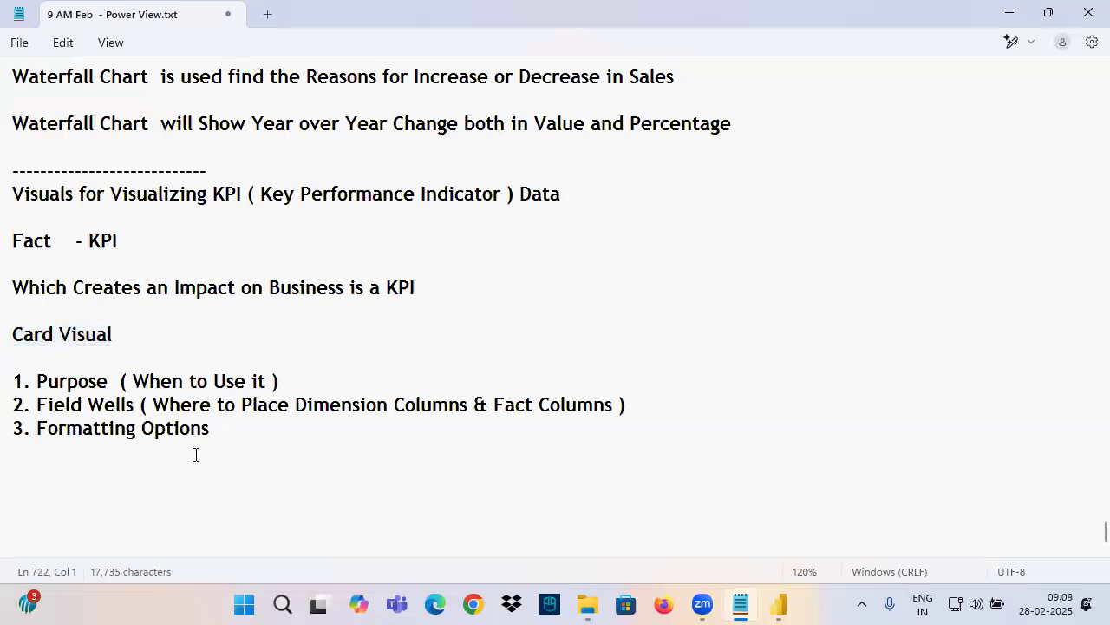
key(Return)
key(Return)
key(Return)
key(Return)
key(Return)
key(Return)
key(Return)
key(Return)
key(Return)
key(Return)
key(Return)
key(Return)
key(Return)
key(Return)
key(Return)
key(Return)
key(Return)
key(Return)
key(Return)
key(Return)
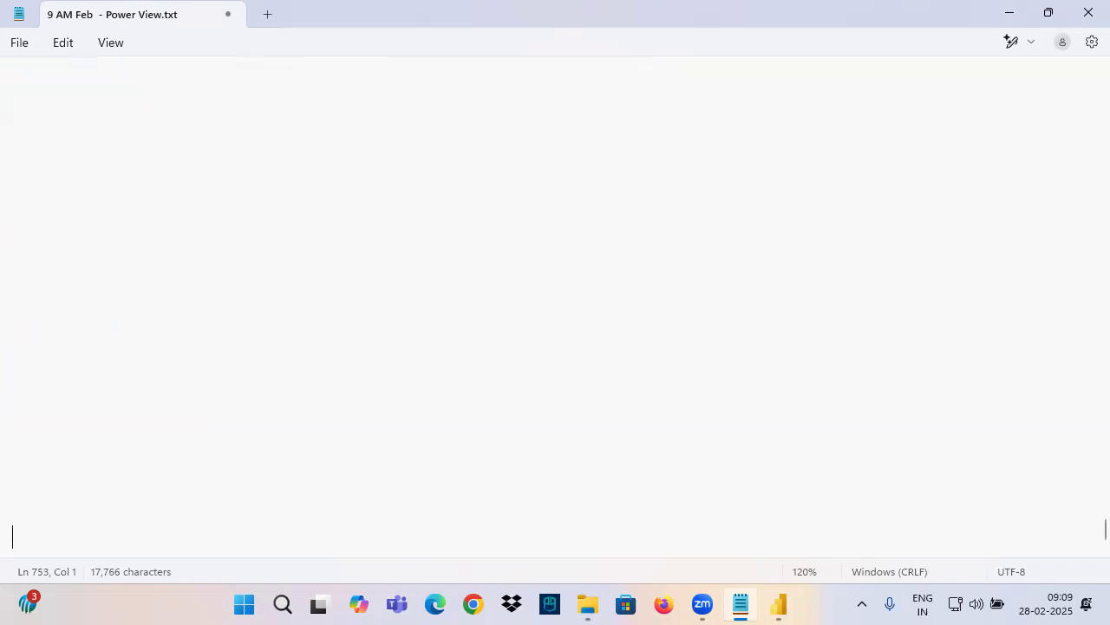
scroll(45, 353, up, 10)
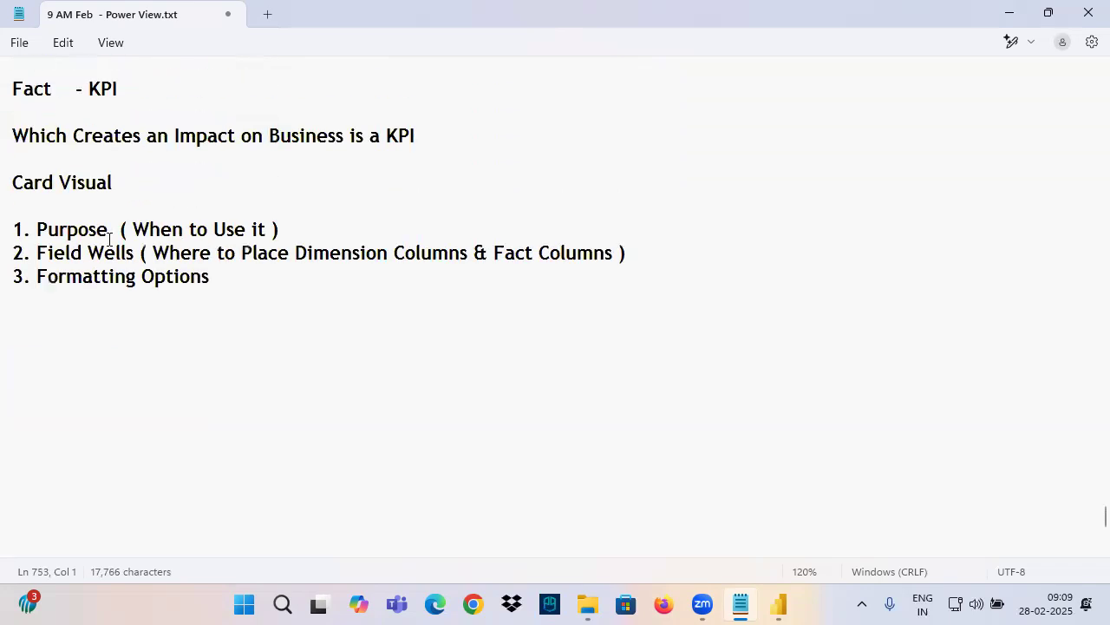
text(Car)
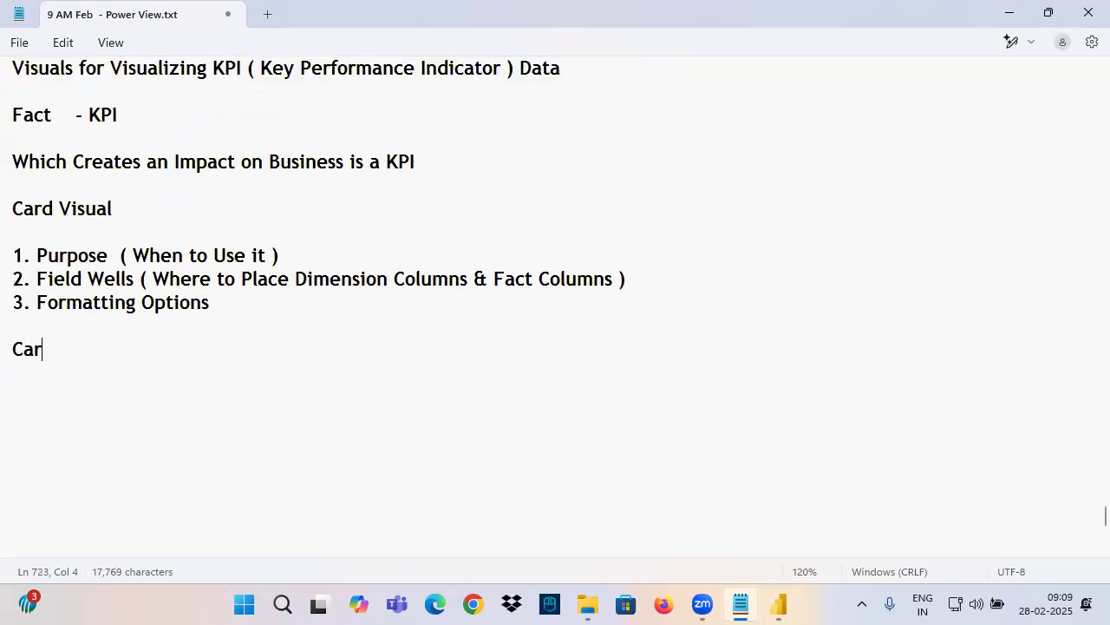
text(d Visual is )
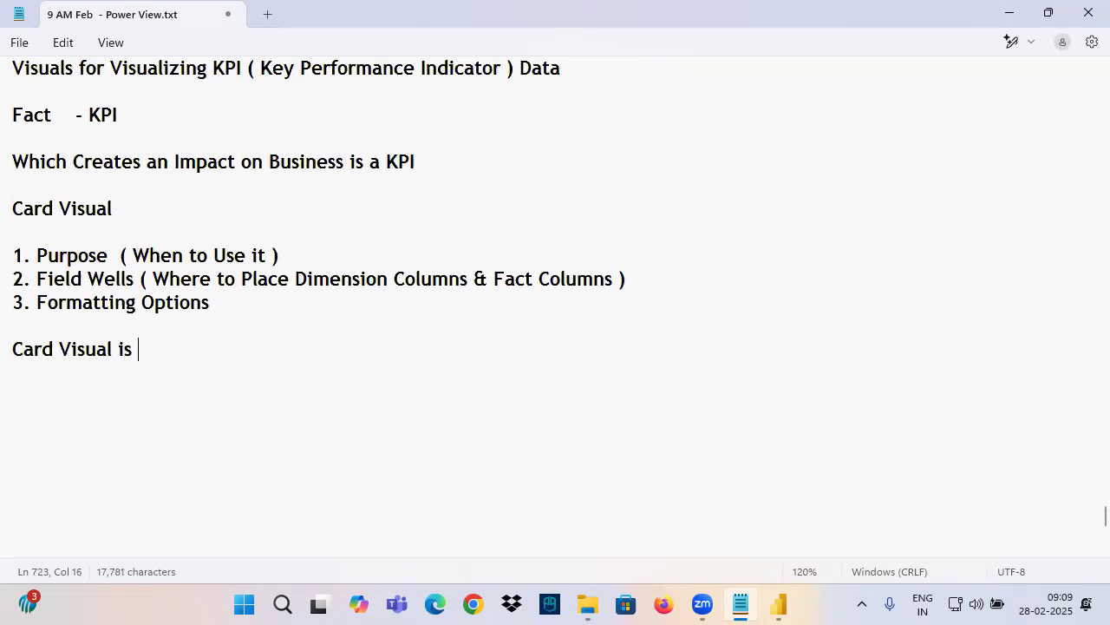
text(used to S)
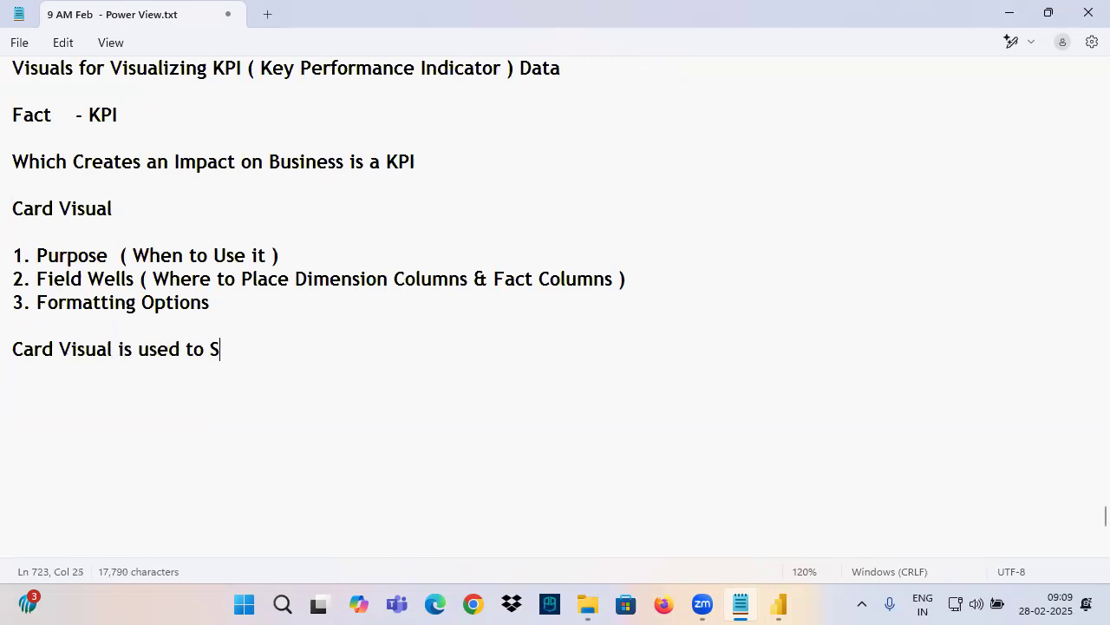
text(how KPI Dataq)
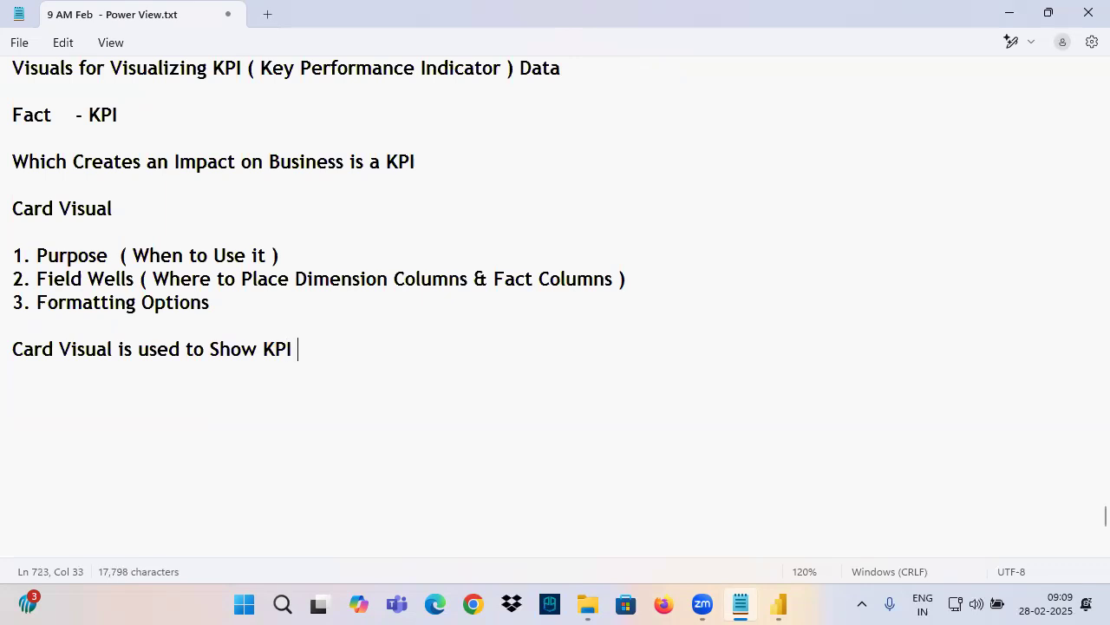
key(BackSpace)
key(BackSpace)
scroll(156, 375, down, 3)
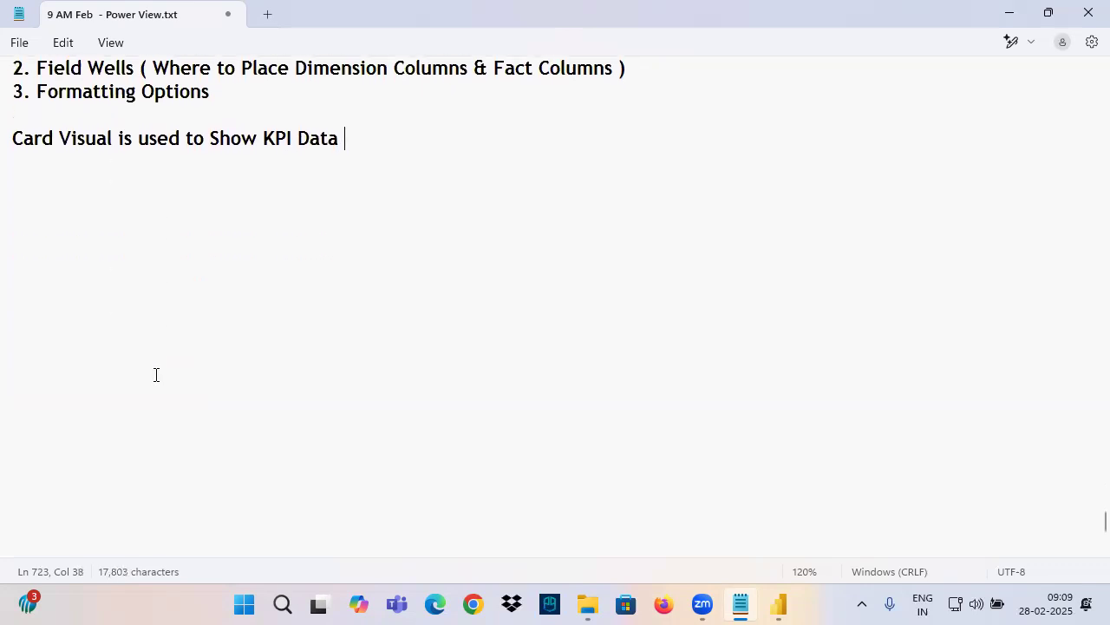
Switch to Power BI, add an empty card visual to Page 1 and shrink it to a small box near the page's upper-left corner
click(779, 605)
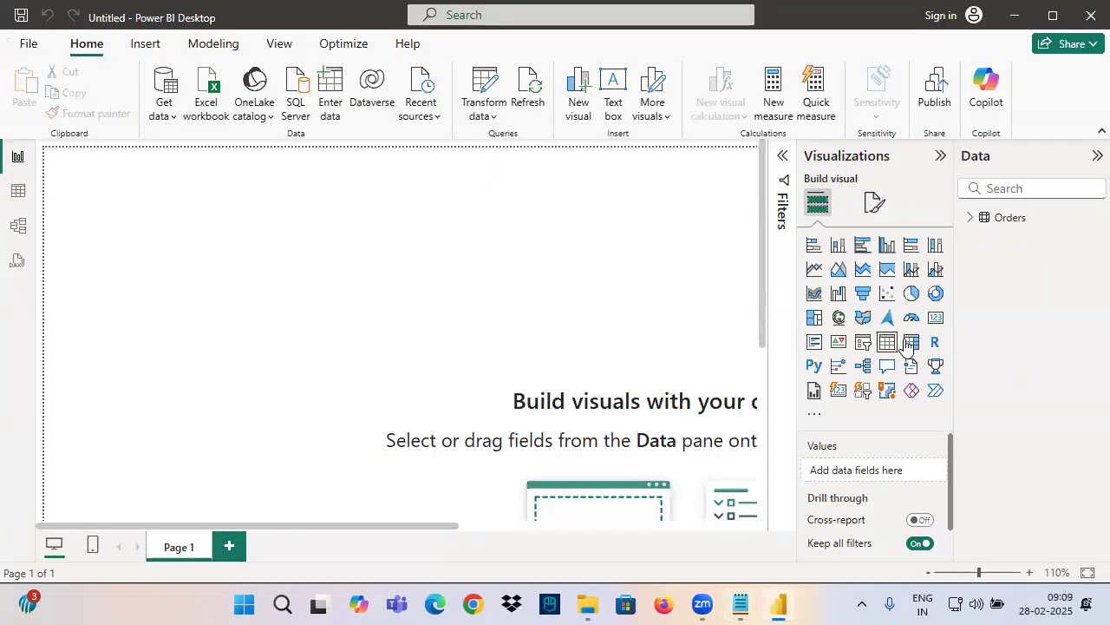
click(938, 325)
drag(179, 240, 196, 271)
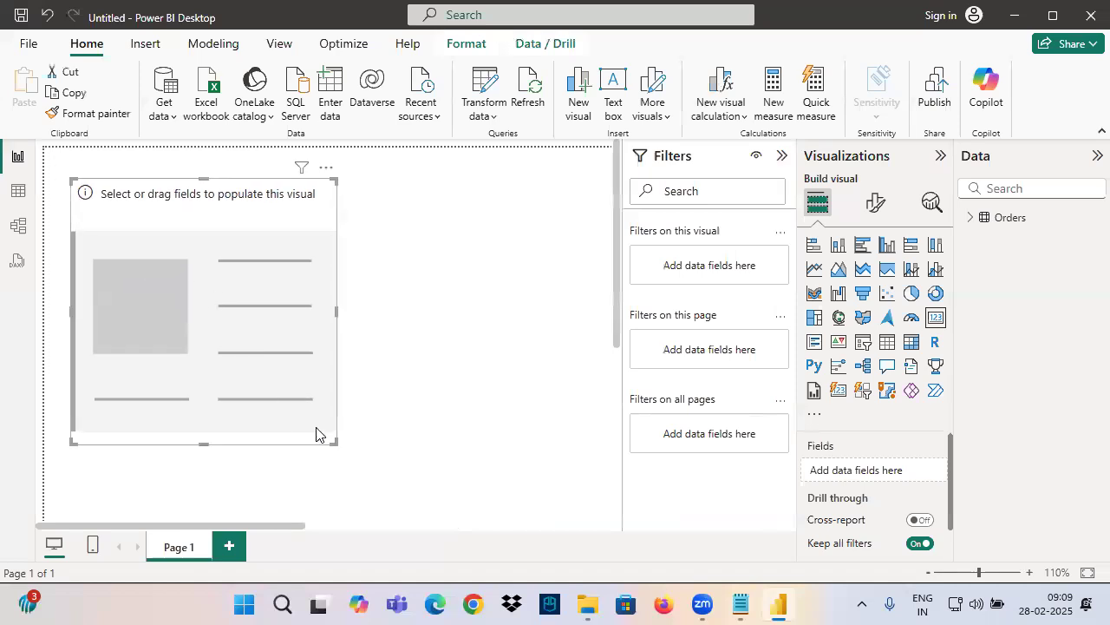
drag(338, 406, 299, 287)
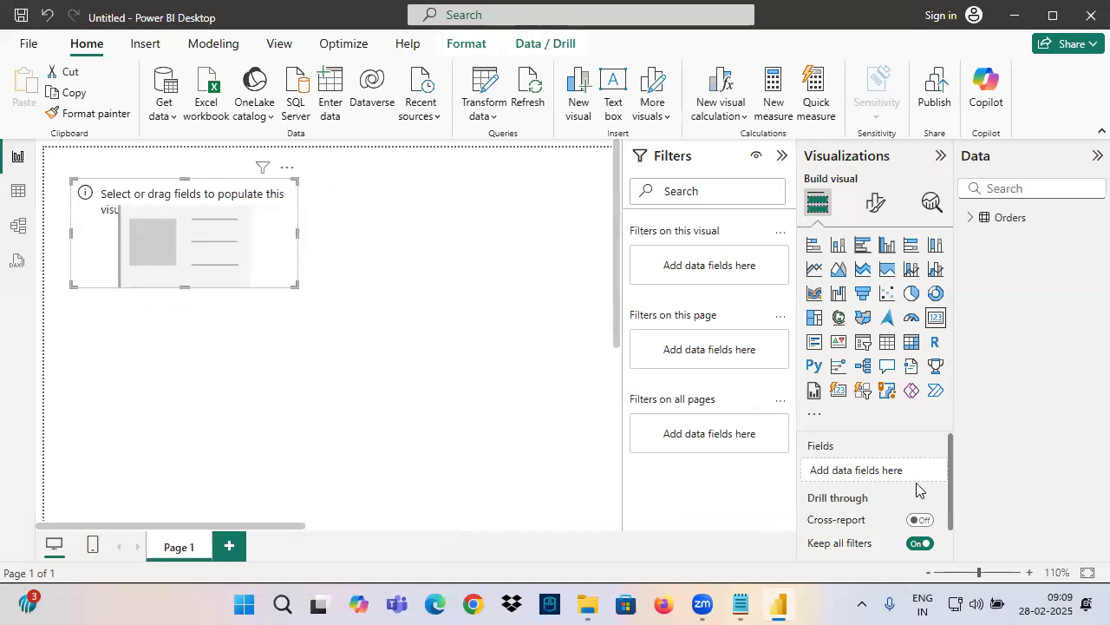
Circle and underline the card's "Fields" well in red with an arrow pointing to it, and clear the annotations
key(ctrl+2)
mouse_move(857, 437)
mouse_down()
mouse_move(819, 431)
mouse_move(788, 471)
mouse_move(860, 465)
mouse_move(801, 433)
mouse_up()
drag(779, 375, 808, 429)
drag(816, 386, 808, 430)
drag(793, 444, 841, 459)
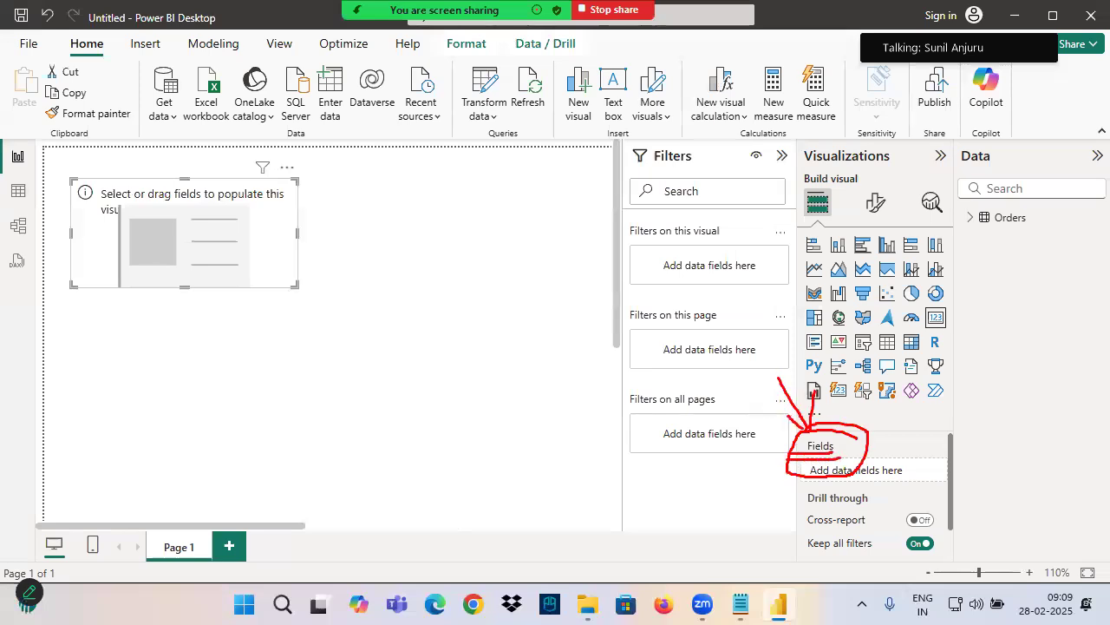
key(Escape)
Switch to Notepad, copy "Field Wells" from the list as a heading below the card description, and add a "Fields" line under it
click(742, 605)
click(69, 180)
drag(62, 156, 340, 157)
click(135, 190)
scroll(134, 193, down, 1)
scroll(56, 203, up, 2)
scroll(55, 203, up, 1)
drag(33, 208, 139, 211)
key(ctrl+c)
click(33, 323)
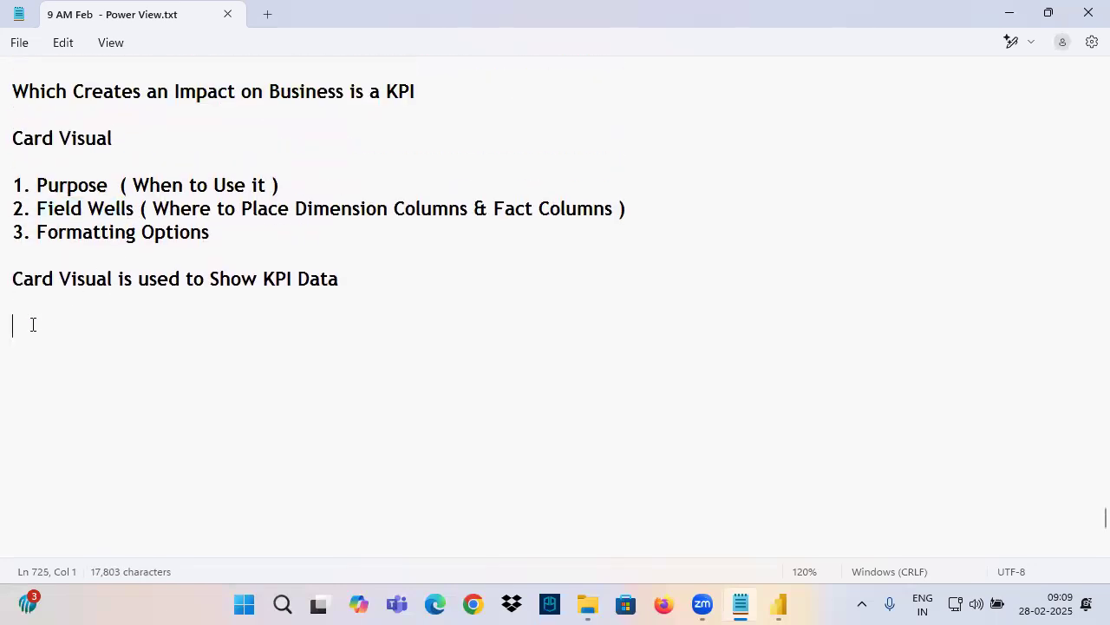
key(ctrl+v)
click(38, 370)
text(Fields)
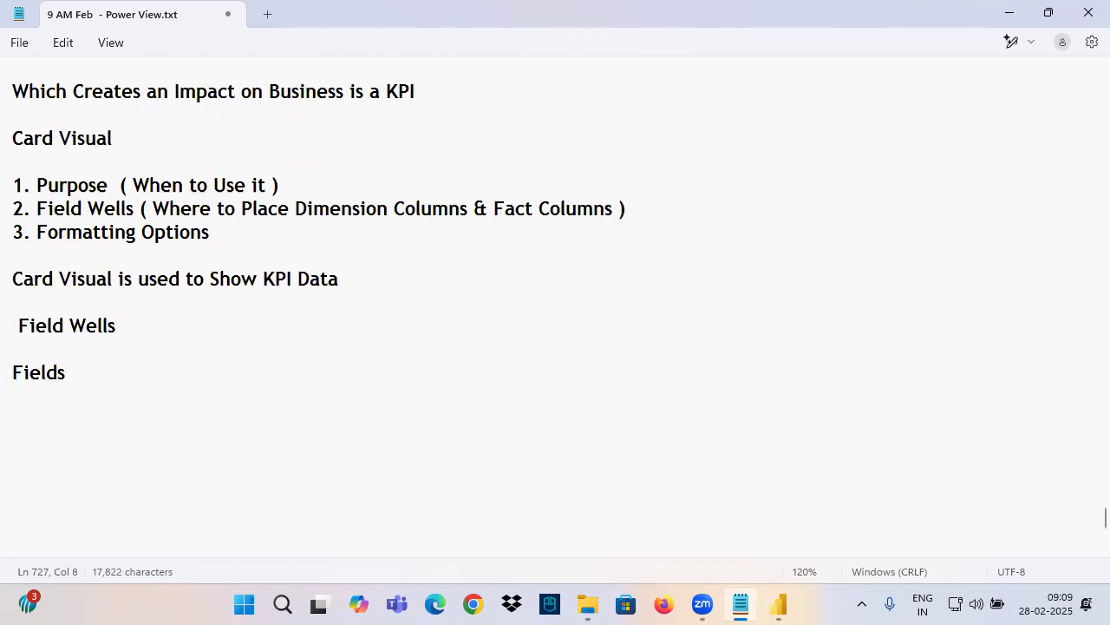
Switch to Power BI, mark the card's empty Fields well in red with an arrow, and expand the Orders table's column list
click(779, 604)
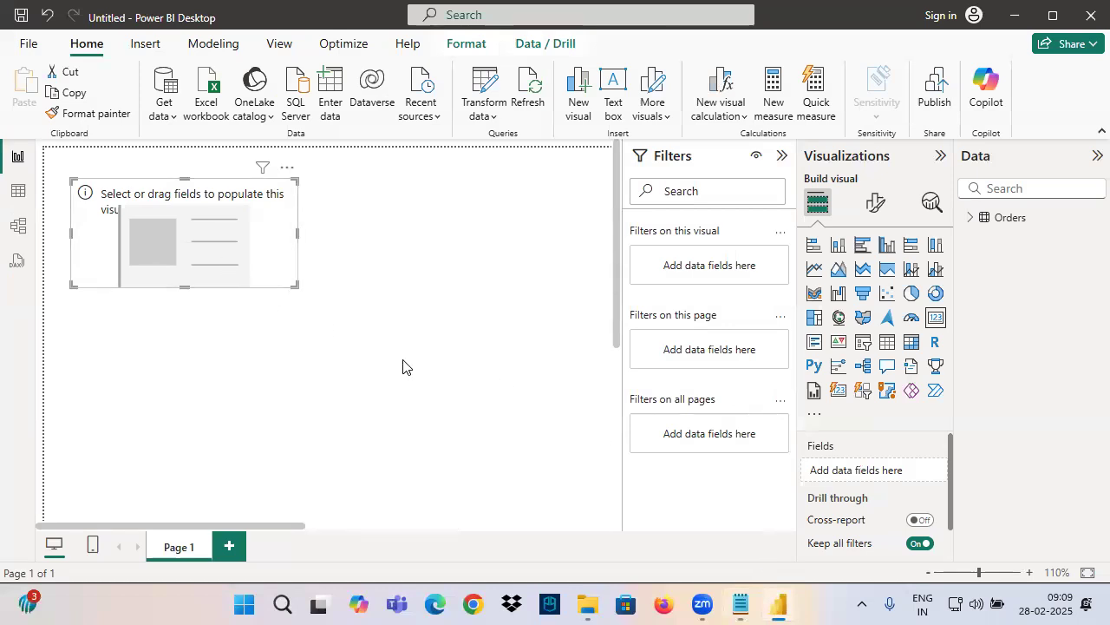
mouse_move(845, 457)
mouse_down()
mouse_move(847, 482)
mouse_move(853, 455)
mouse_move(873, 460)
mouse_up()
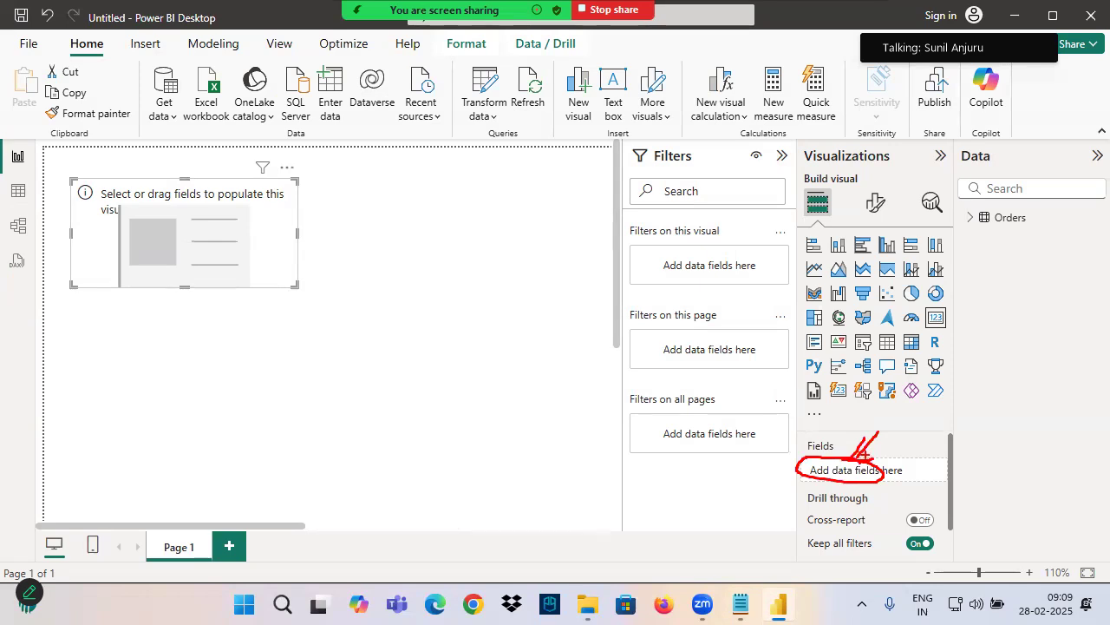
click(972, 218)
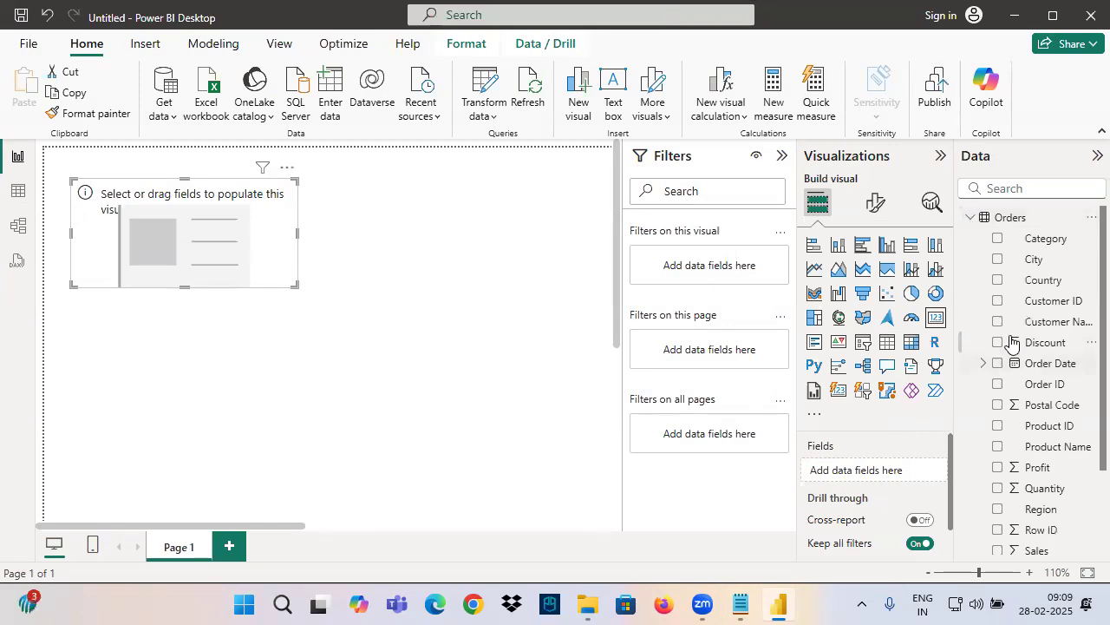
Examine the Order ID column in the Orders table's data, marking it with a red arrow, and return to the report page
click(18, 190)
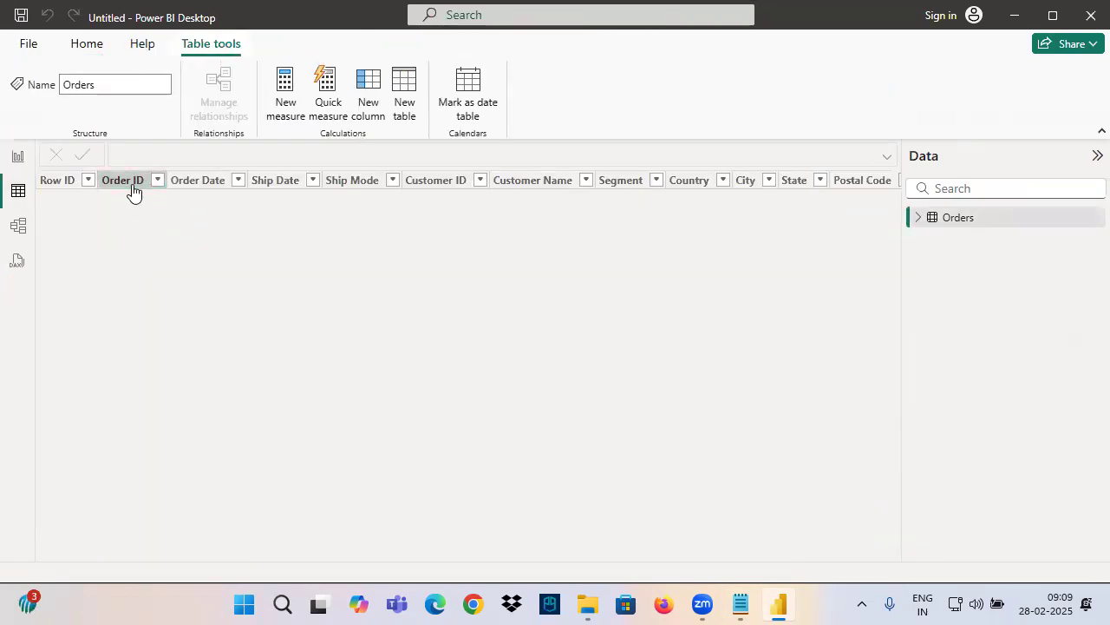
click(132, 183)
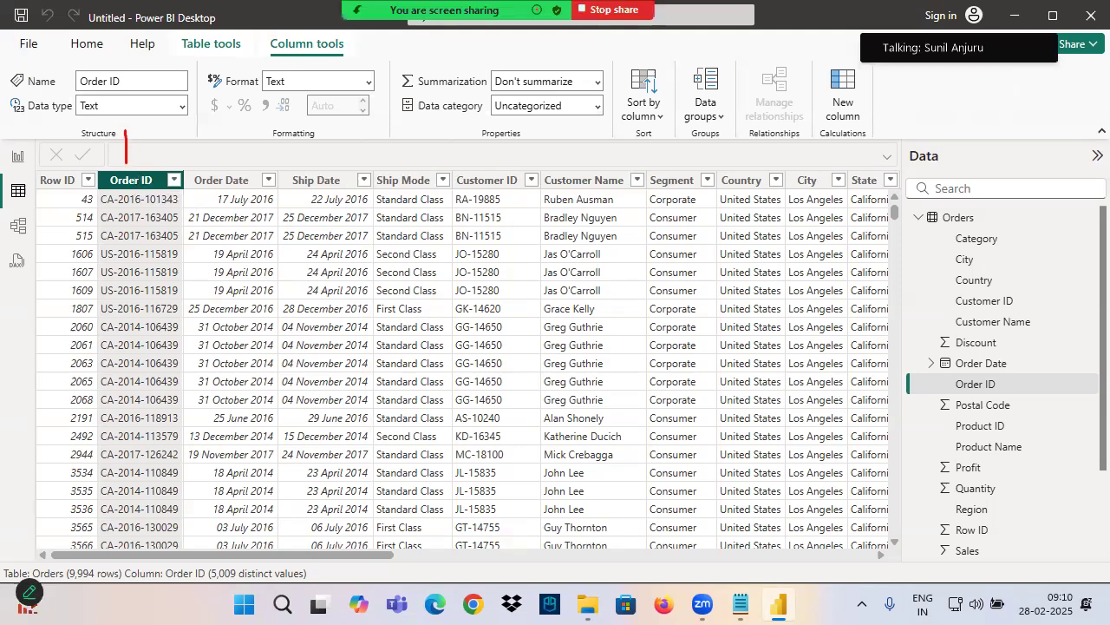
mouse_move(144, 146)
mouse_down()
mouse_move(83, 221)
mouse_move(189, 486)
mouse_move(141, 214)
mouse_up()
mouse_move(134, 128)
mouse_down()
mouse_move(126, 181)
mouse_move(208, 194)
mouse_up()
key(Escape)
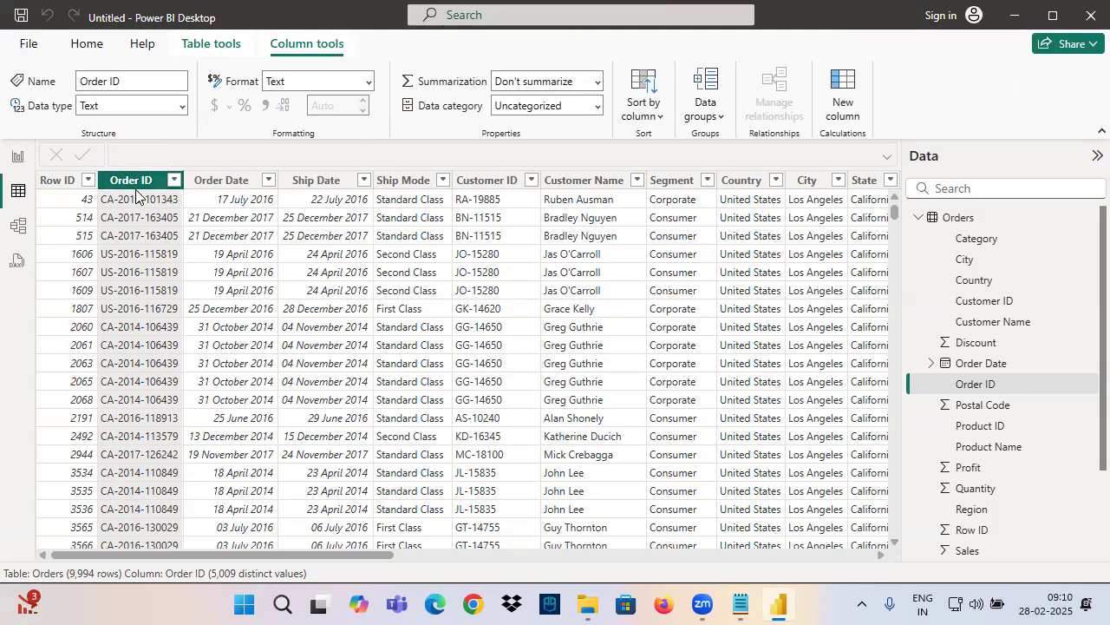
click(135, 198)
click(143, 182)
click(19, 158)
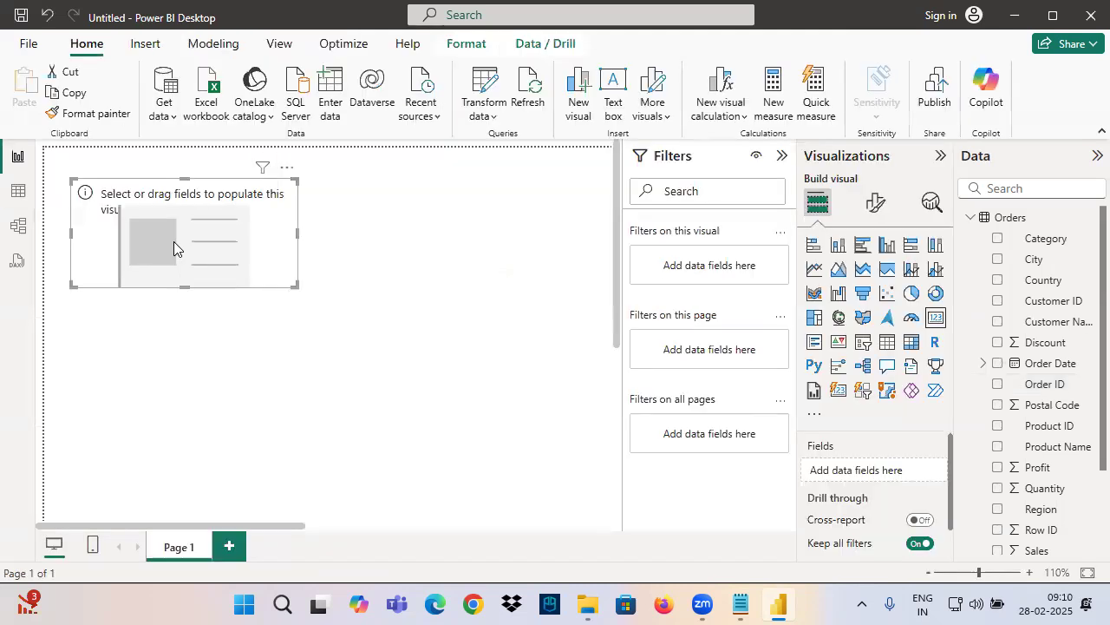
Add Order ID to the card's Fields well and set its aggregation to Count
scroll(1040, 477, down, 2)
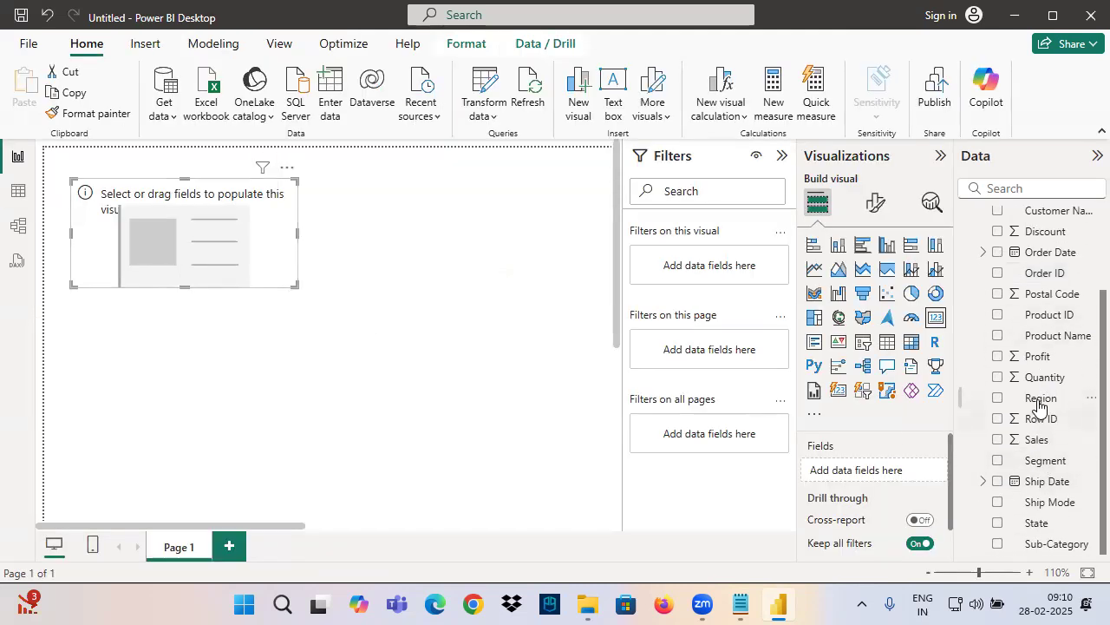
scroll(1037, 473, up, 2)
drag(1047, 389, 894, 475)
click(924, 470)
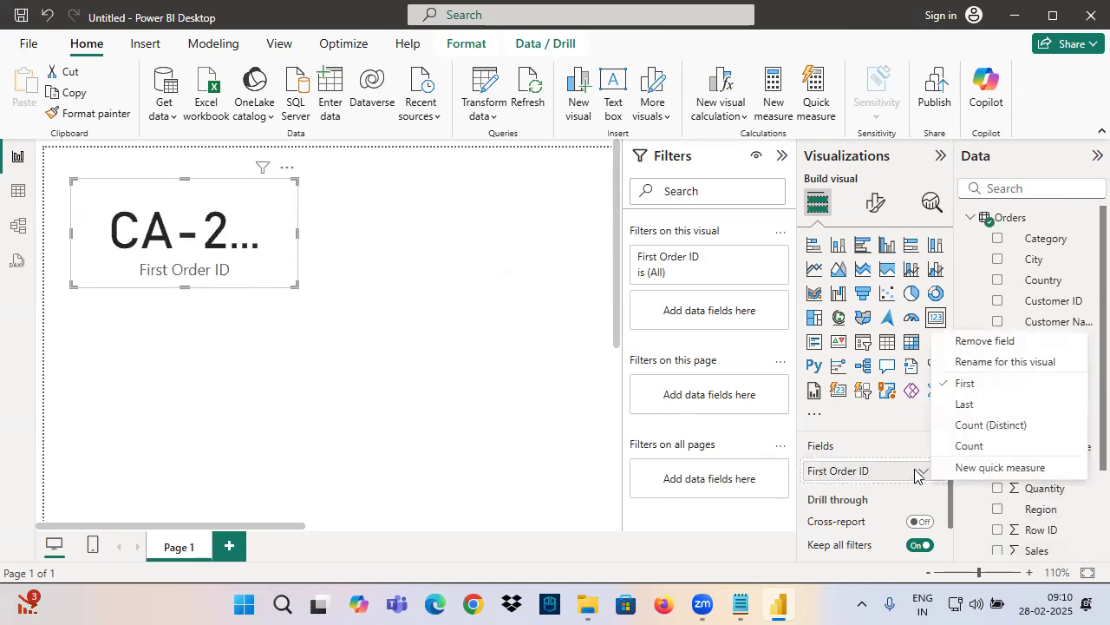
click(973, 446)
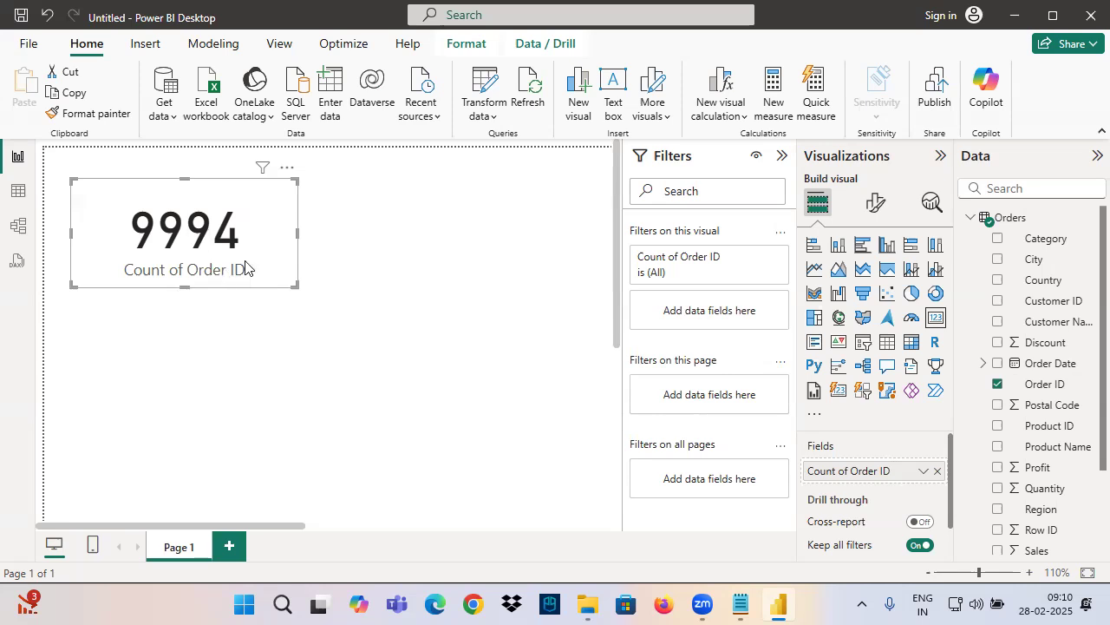
Underline the card's Count of Order ID field with red arrows pointing to it, clear the annotations and remove the field
mouse_move(751, 440)
mouse_down()
mouse_move(803, 465)
mouse_move(887, 477)
mouse_up()
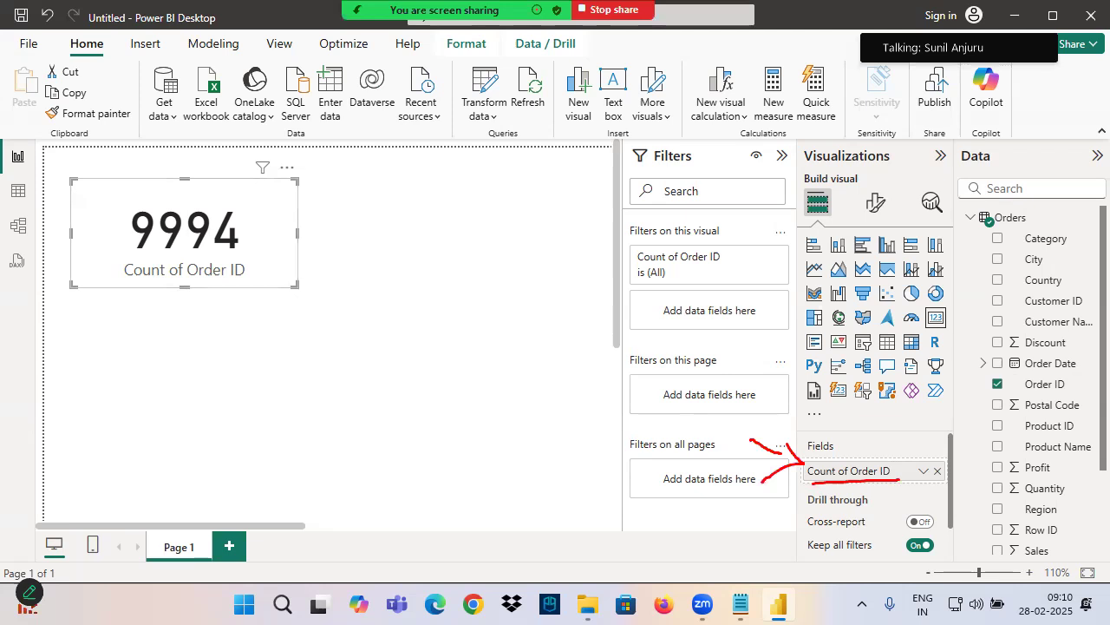
drag(884, 404, 887, 473)
drag(917, 434, 886, 477)
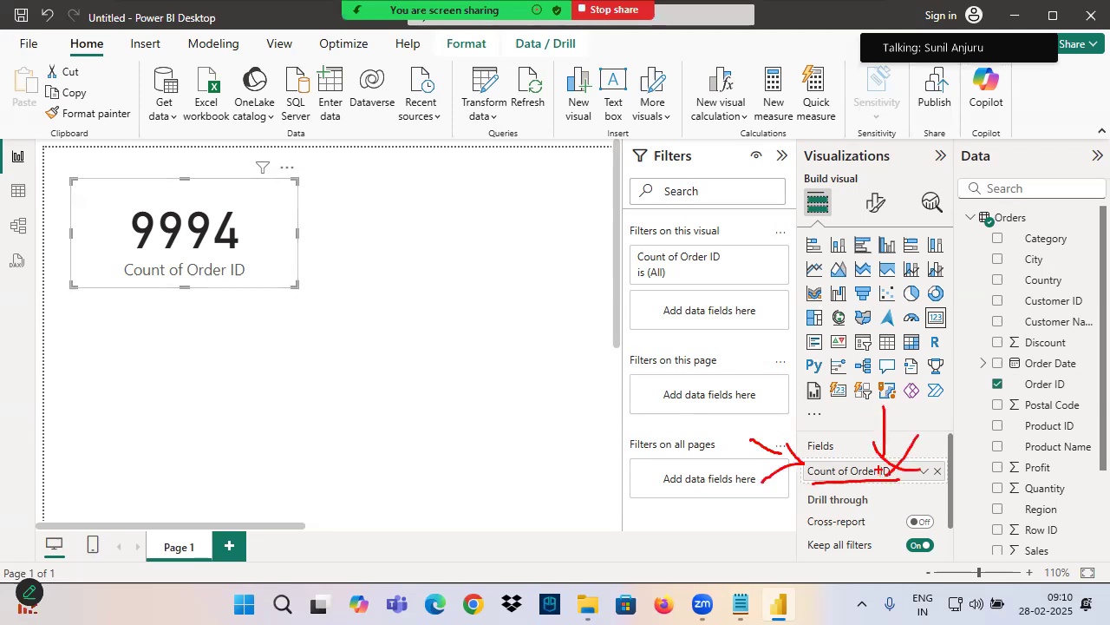
key(Escape)
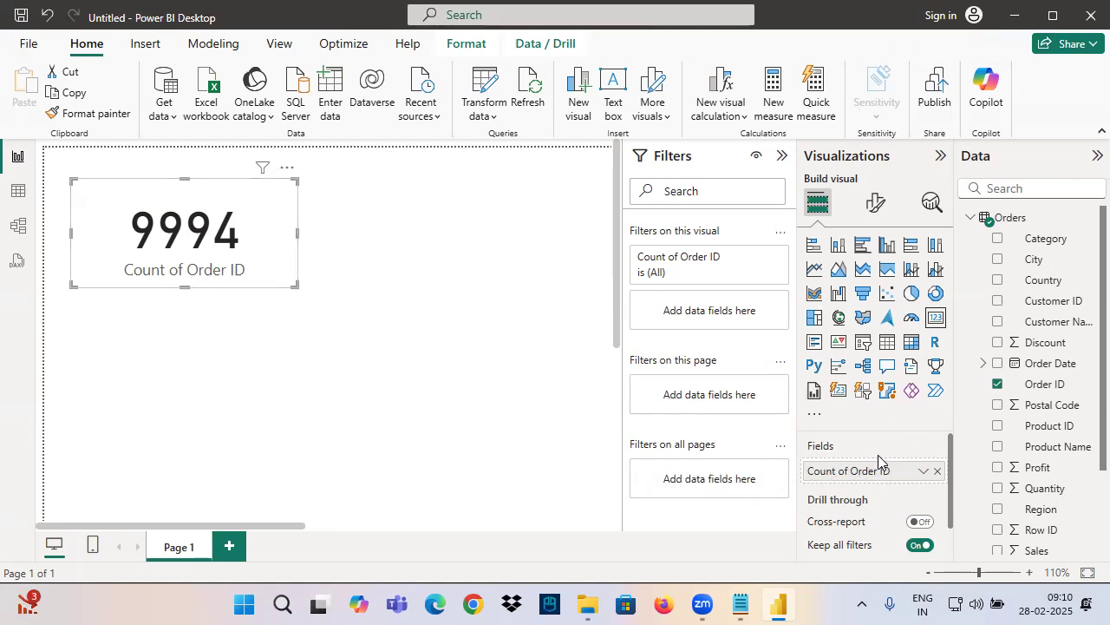
click(936, 471)
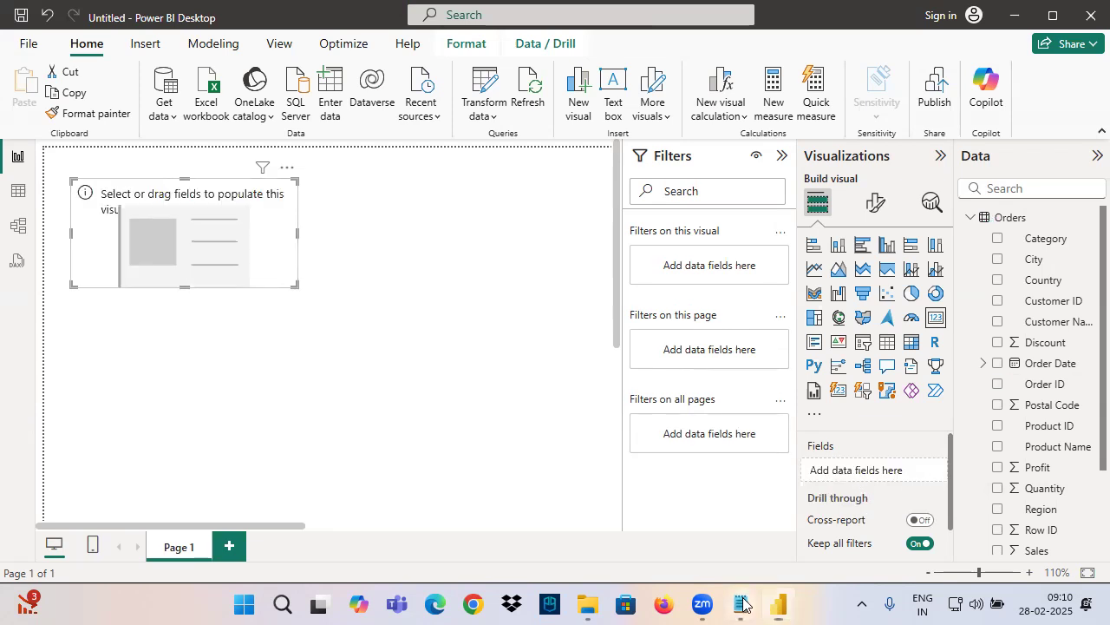
Switch to Notepad, add "- KPI" after "Fields" and save the notes
click(740, 604)
text(- KPI)
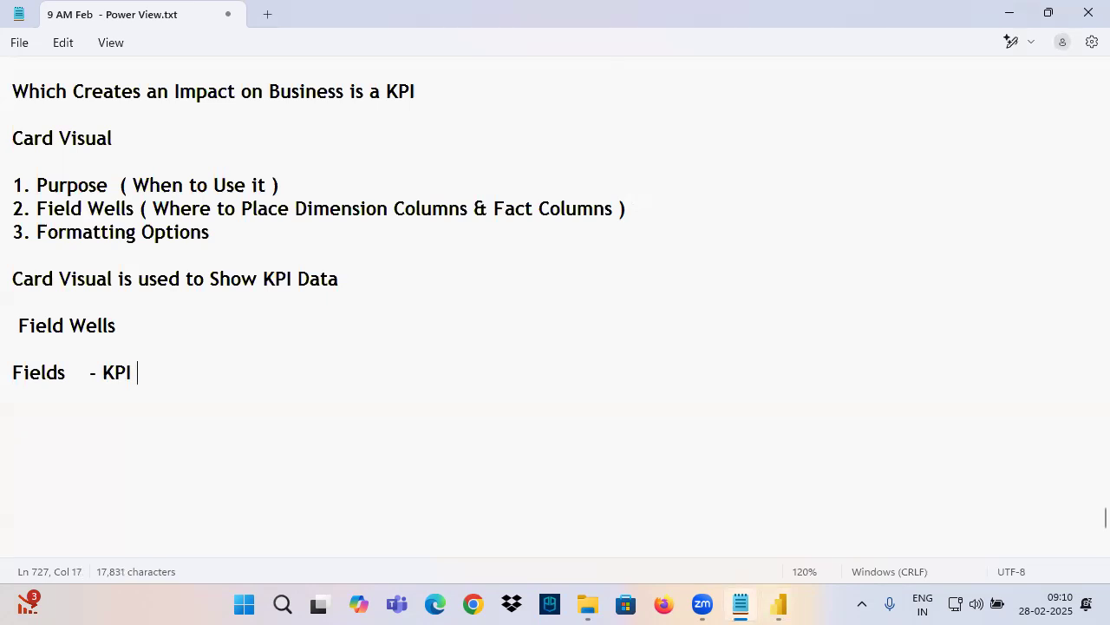
drag(68, 91, 305, 93)
key(ctrl+s)
Add a dashed separator line below the "Fields - KPI" line
scroll(230, 232, up, 2)
scroll(166, 295, down, 1)
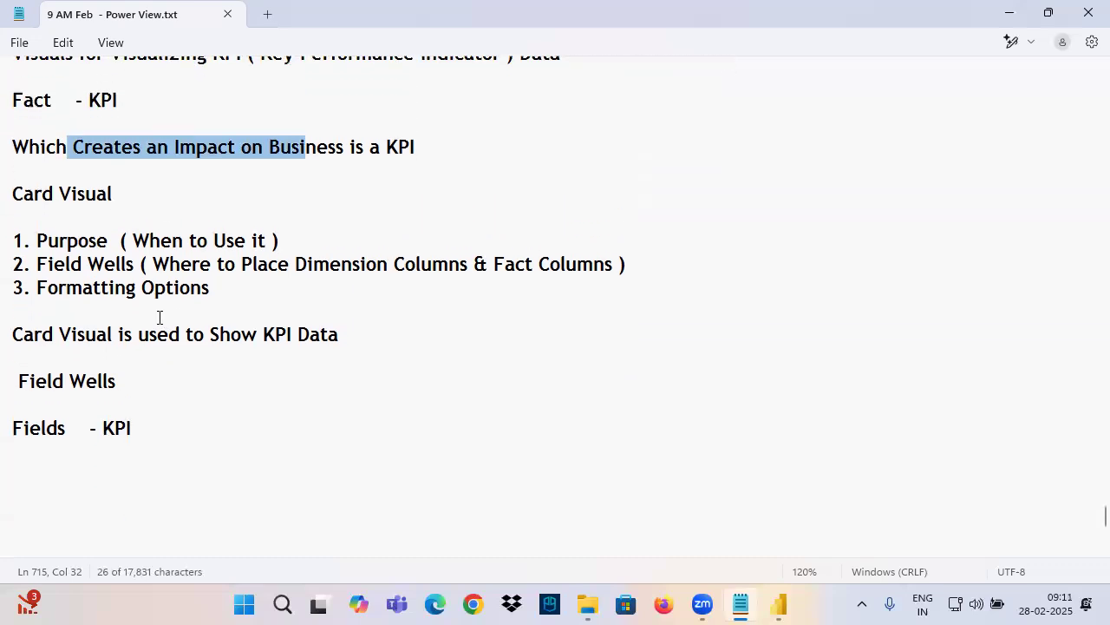
scroll(159, 317, down, 2)
click(36, 356)
text(-----------------)
click(95, 306)
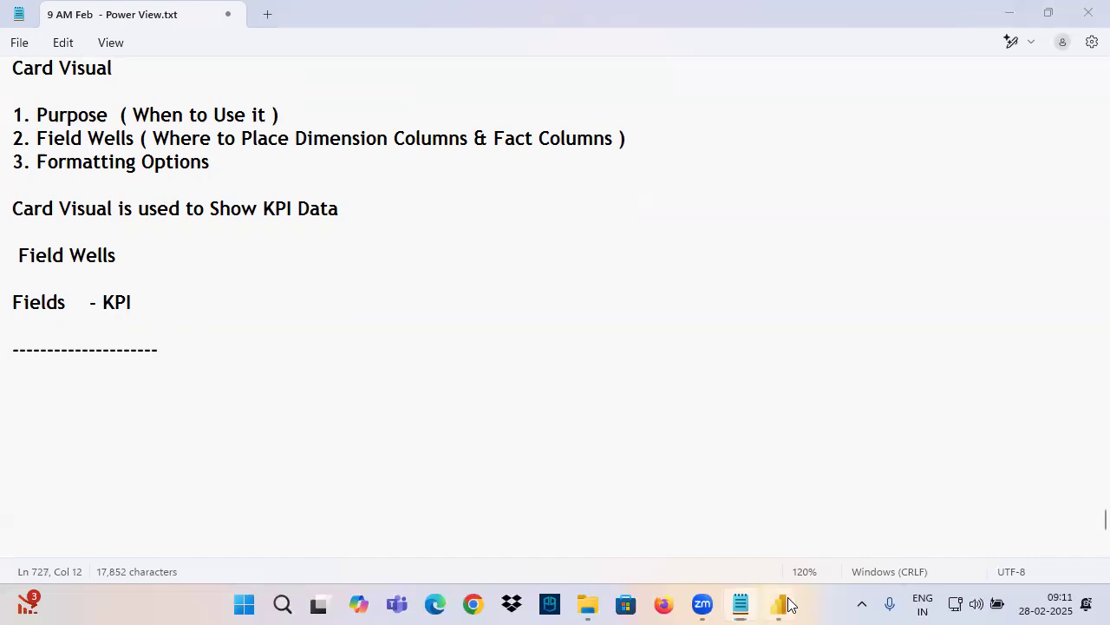
Switch to Power BI, place Quantity in the card's Fields well and replace it with Sales
click(780, 605)
scroll(1041, 417, down, 1)
drag(1045, 378, 896, 472)
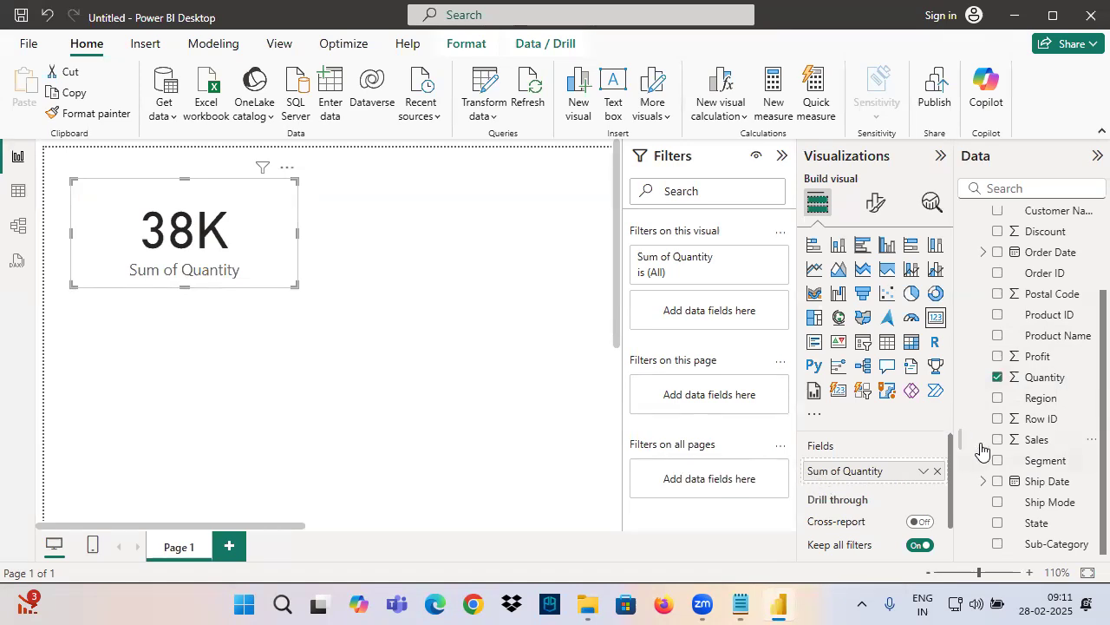
drag(1025, 438, 879, 475)
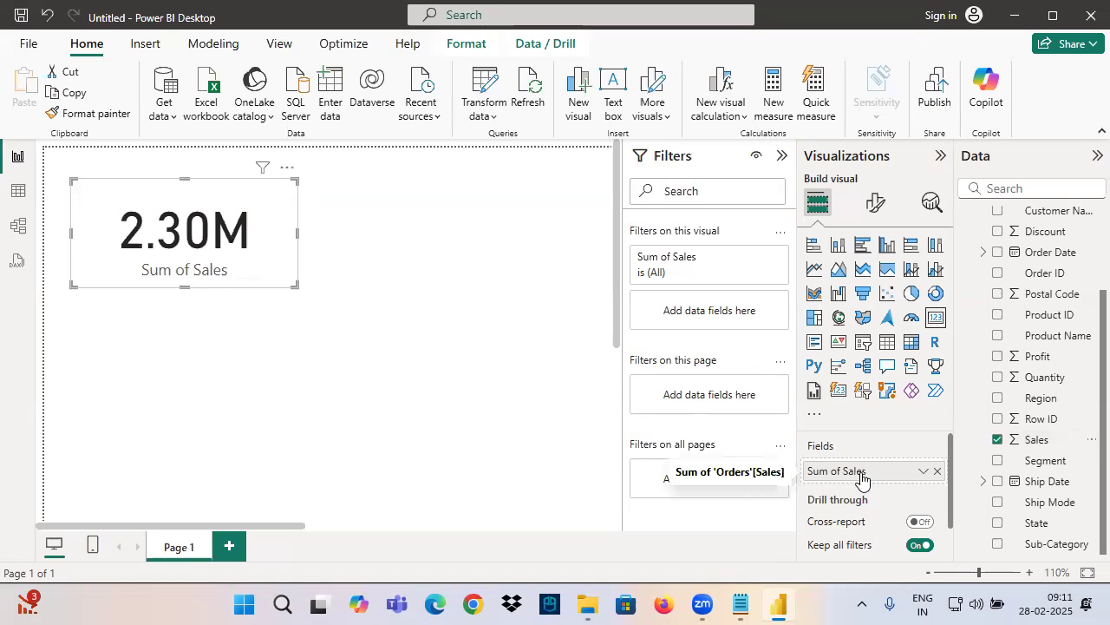
Switch to Notepad and change the Fields line to read "- Only One KPI"
click(735, 603)
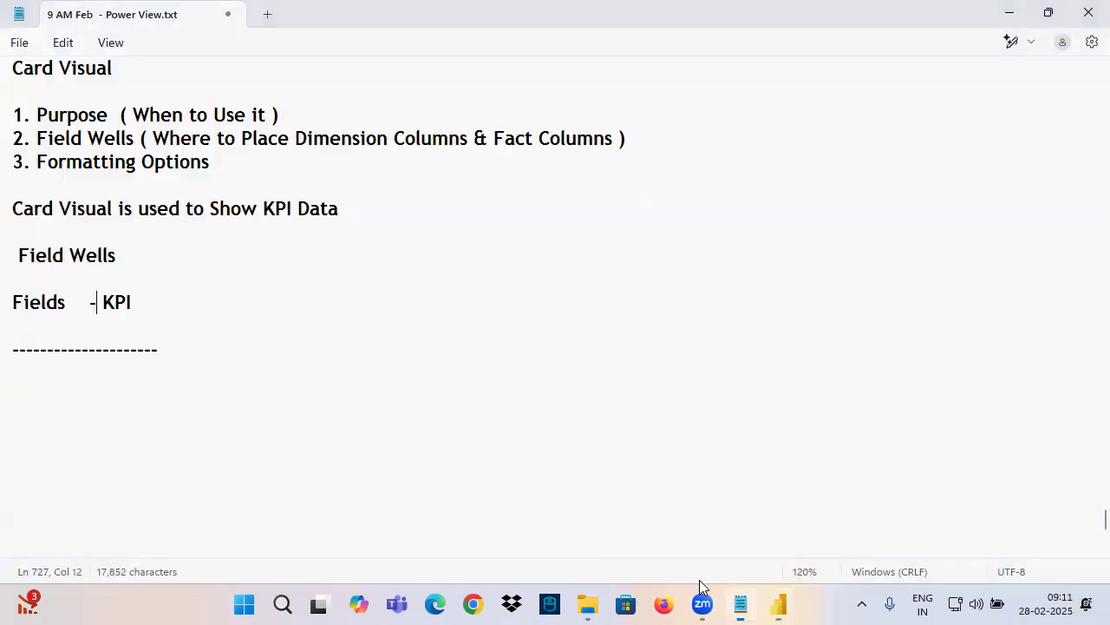
text(Only One)
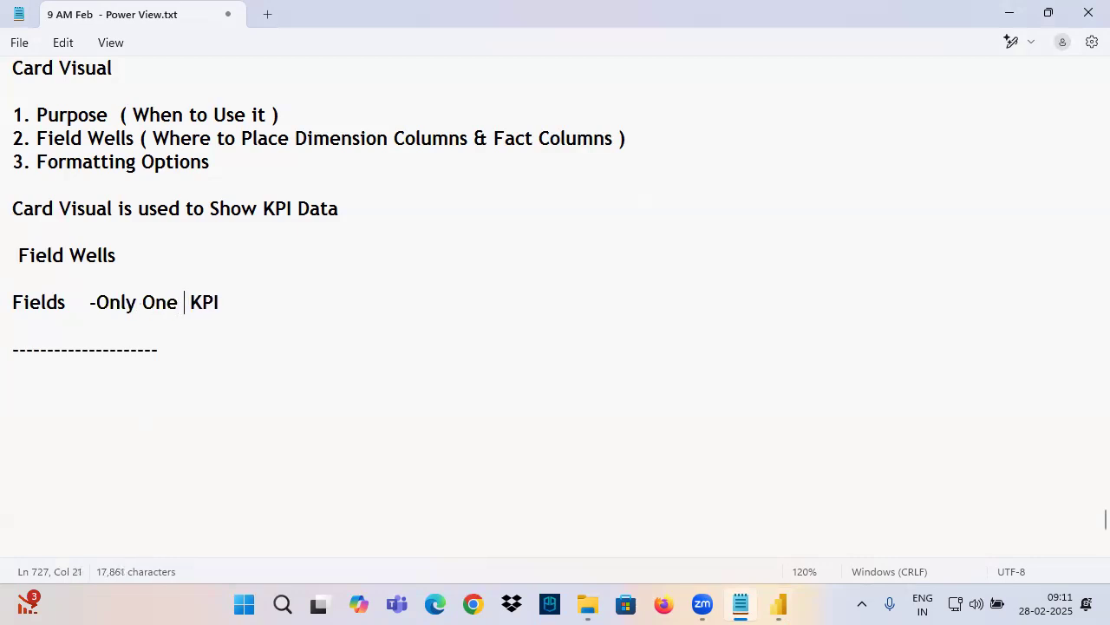
click(98, 304)
click(308, 314)
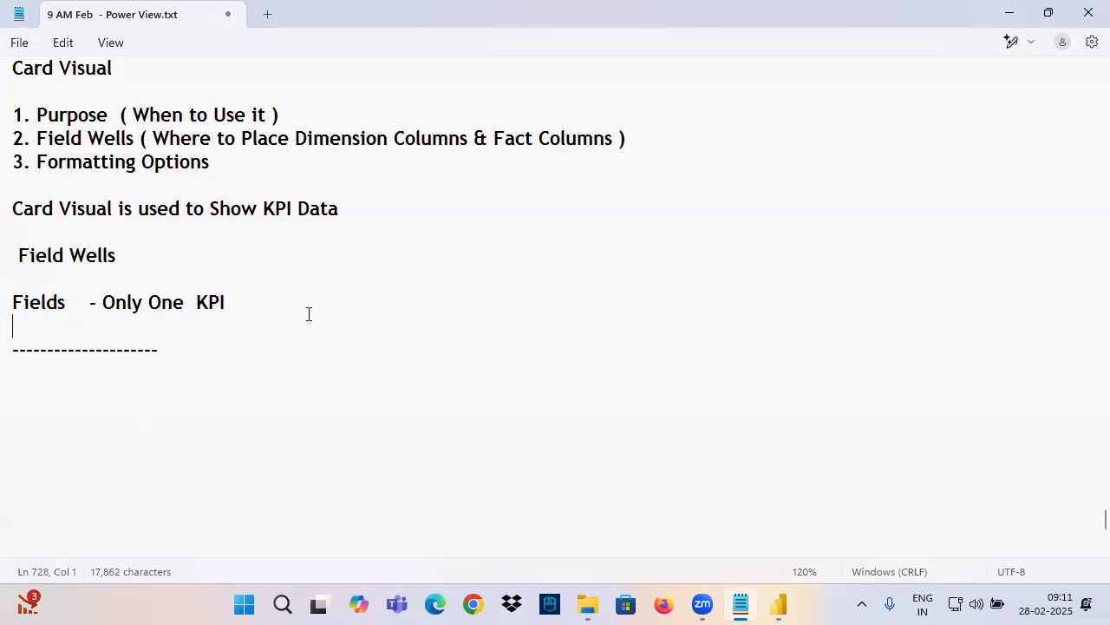
Switch to Power BI, try to add Quantity as a second field below Sales, and delete the back button from the page
click(779, 604)
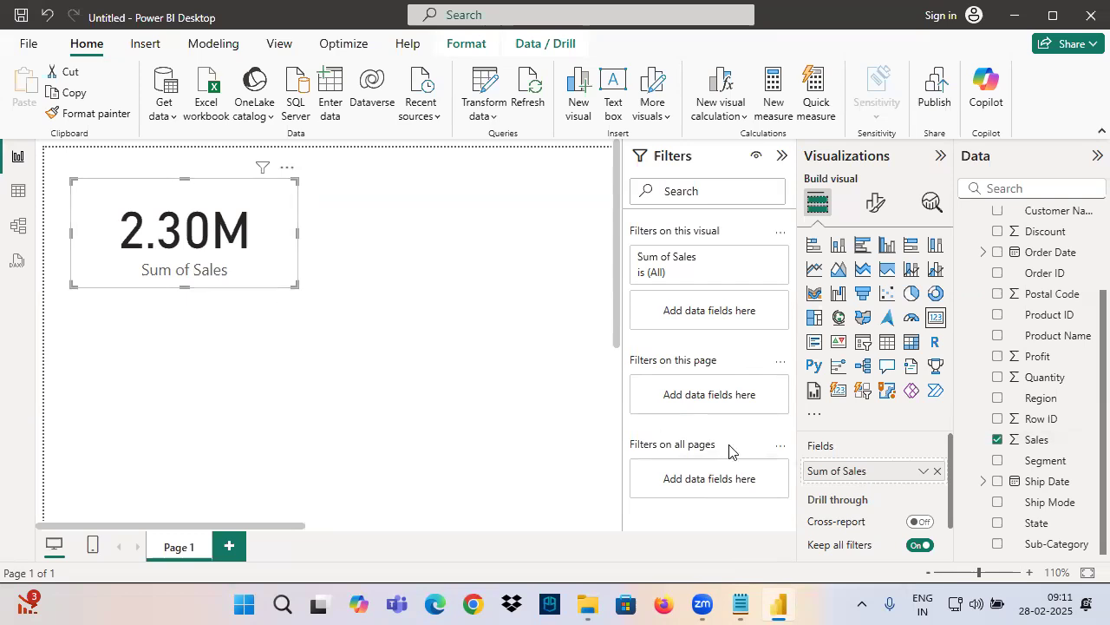
drag(1054, 380, 892, 494)
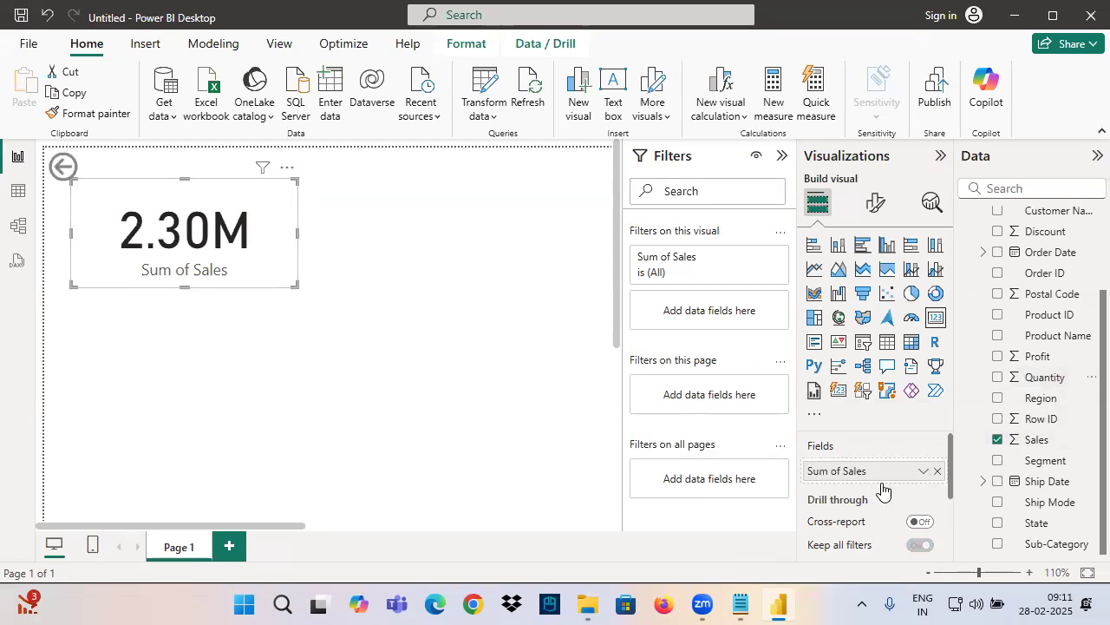
click(64, 166)
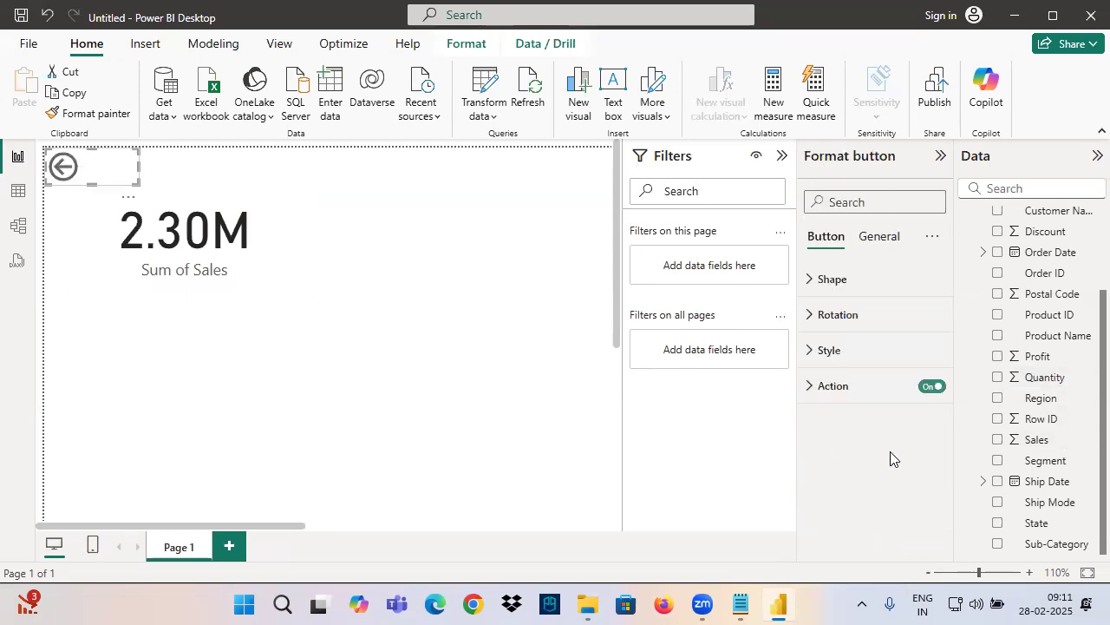
click(211, 247)
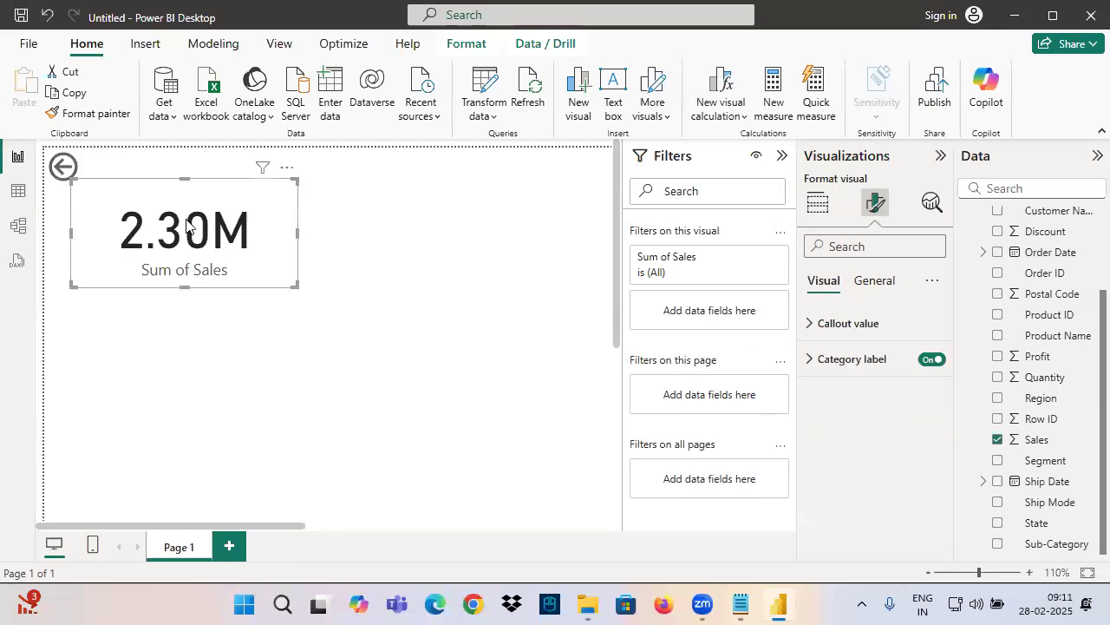
click(96, 173)
click(460, 241)
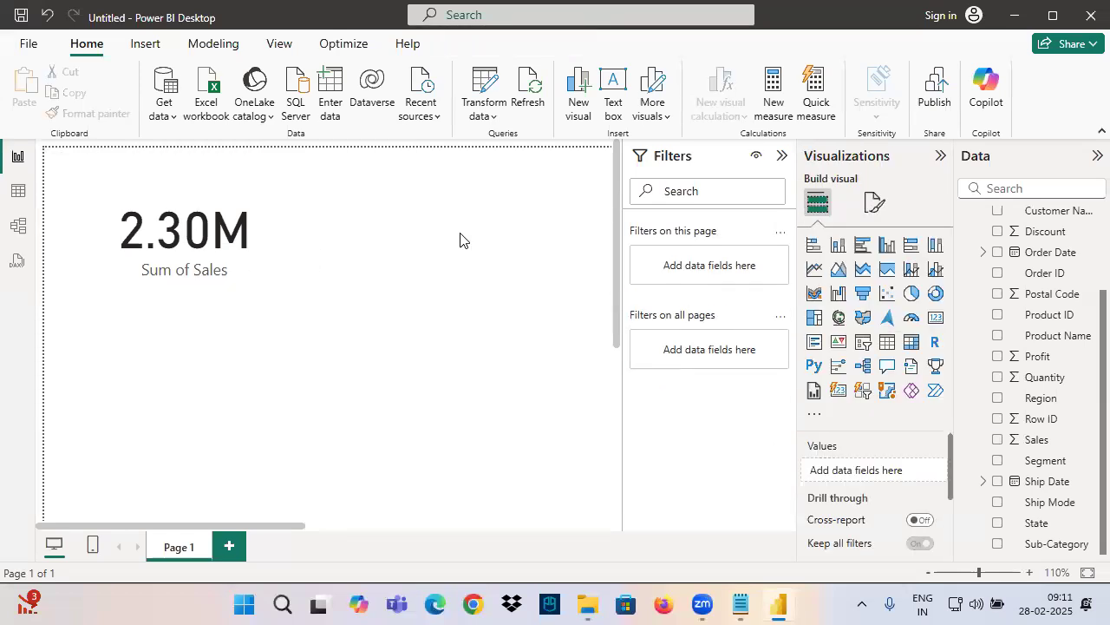
Remove the Quantity field from the page's drill-through settings
scroll(862, 465, down, 2)
scroll(872, 513, up, 2)
scroll(909, 527, down, 2)
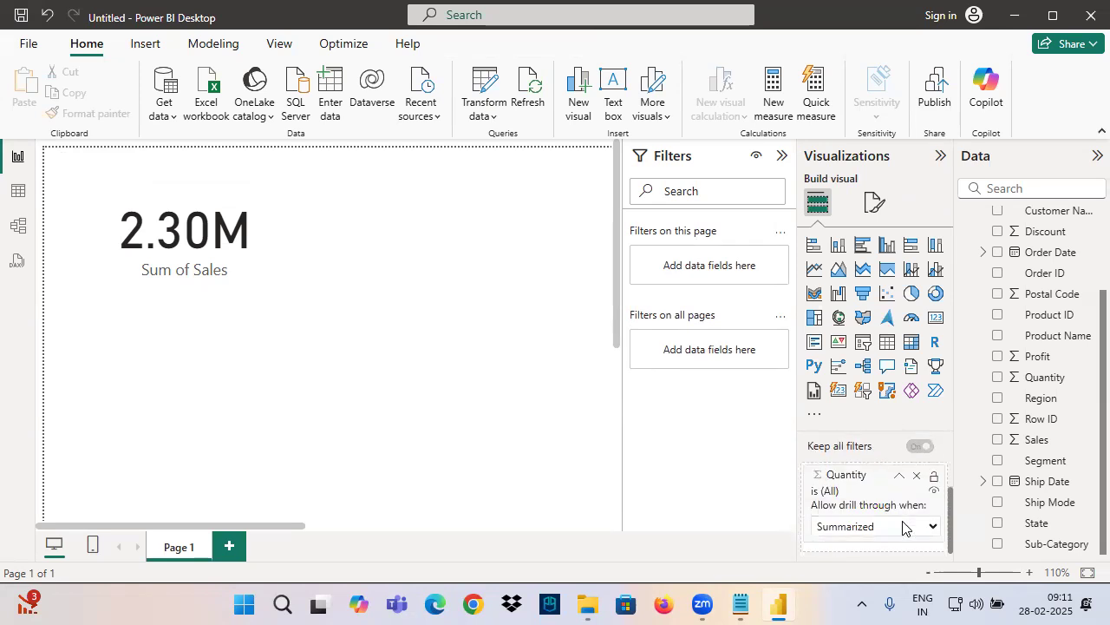
click(917, 476)
Replace Sales with Quantity in the card, collapse the Filters pane and move the card closer to the page's upper-left corner
click(186, 230)
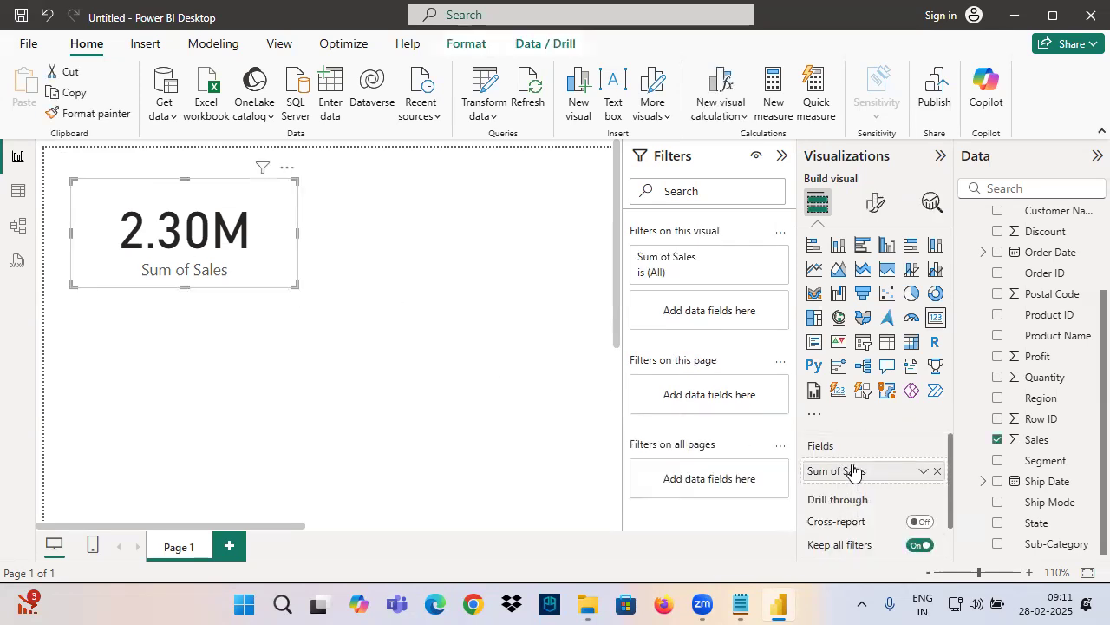
drag(1044, 378, 867, 470)
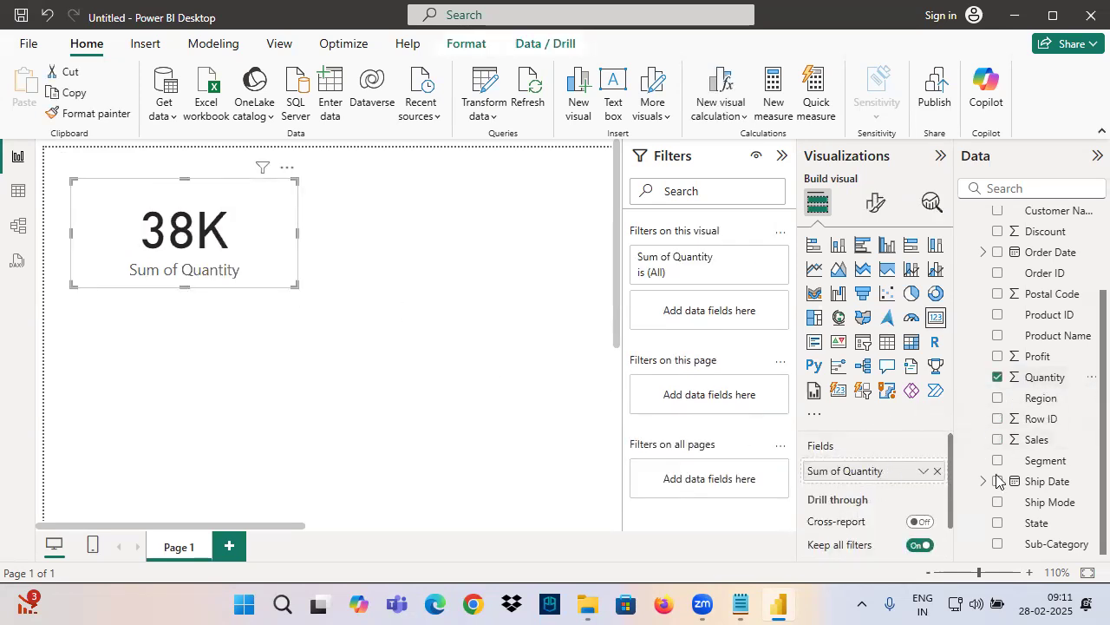
click(782, 156)
mouse_move(286, 222)
mouse_down()
mouse_move(268, 221)
mouse_move(271, 207)
mouse_up()
Set the card's callout value font size to 20 and shrink the card to fit its text
click(875, 202)
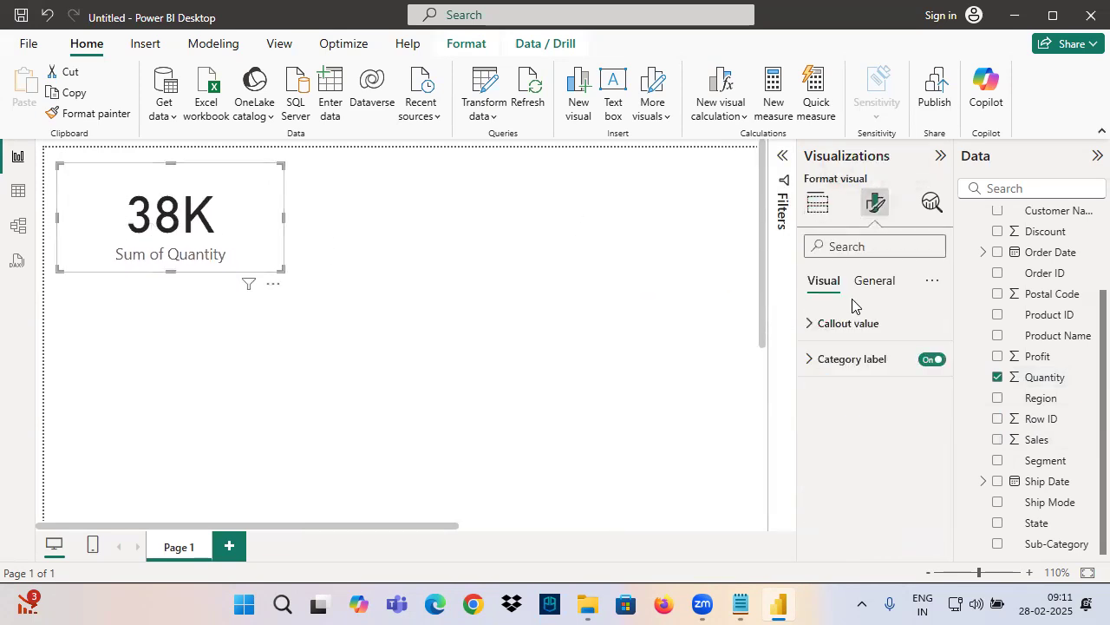
click(855, 324)
double_click(902, 382)
text(20)
key(Return)
drag(277, 267, 183, 238)
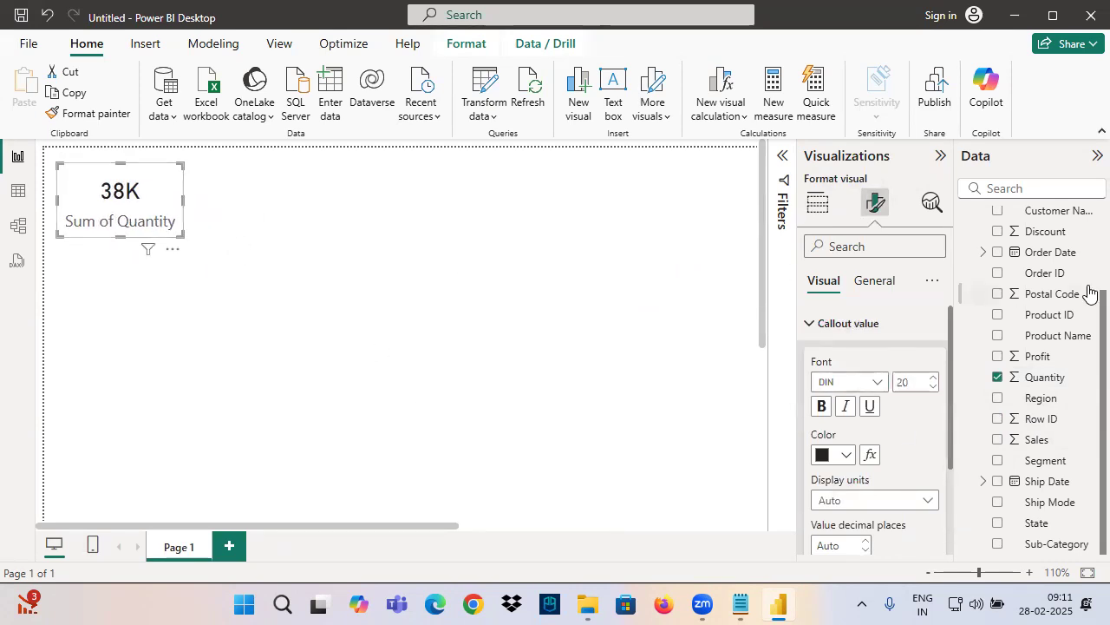
click(874, 280)
click(845, 394)
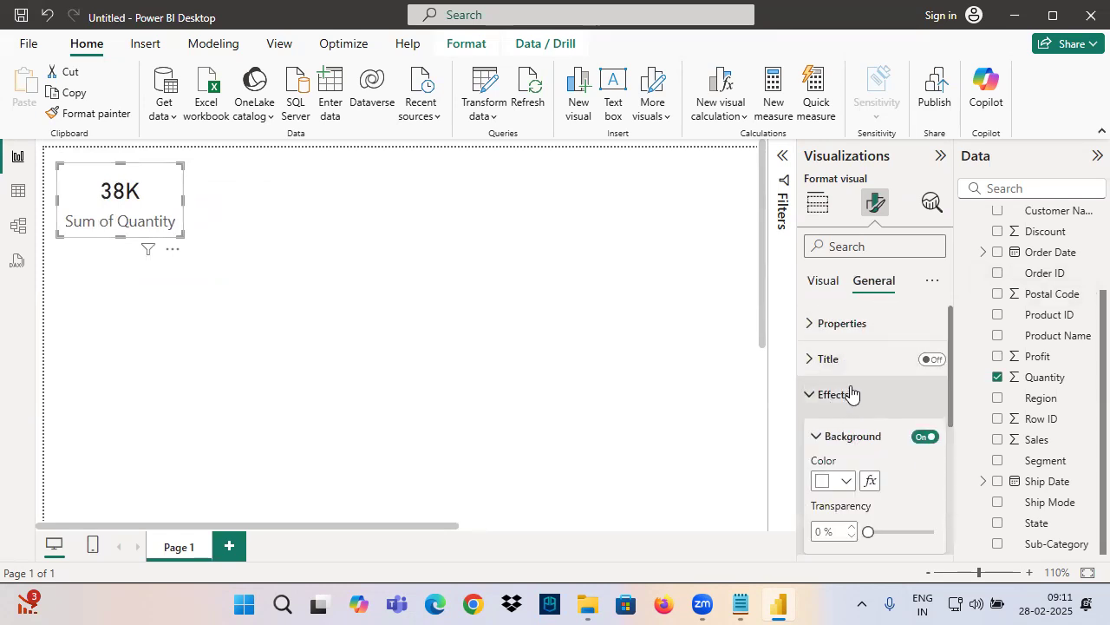
click(851, 394)
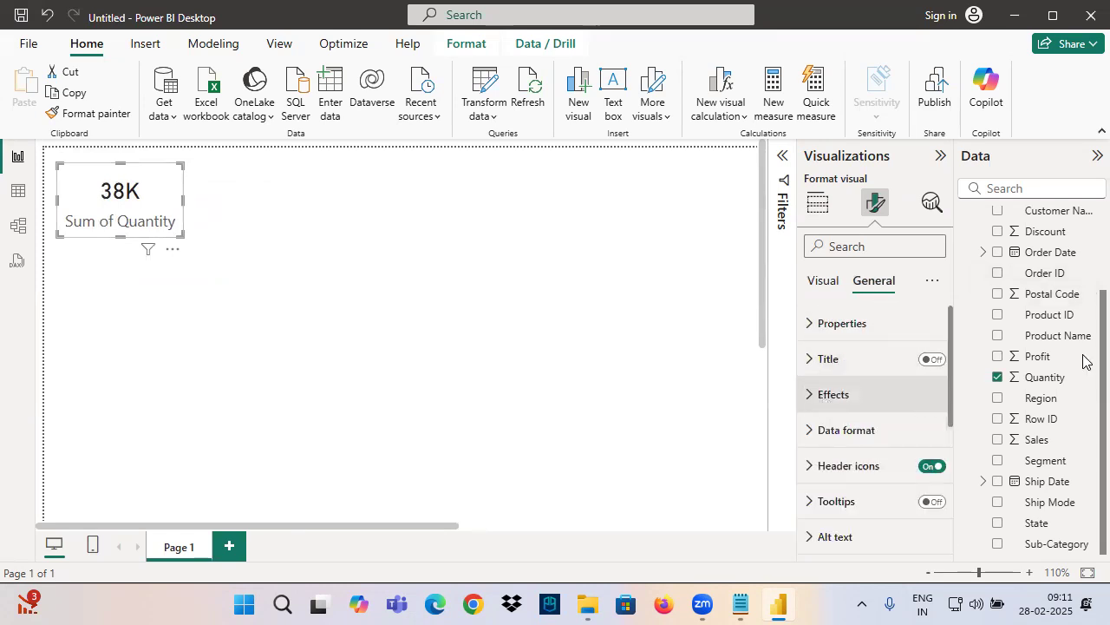
Customize the current report theme so that visuals have their border turned on, and apply it
click(279, 45)
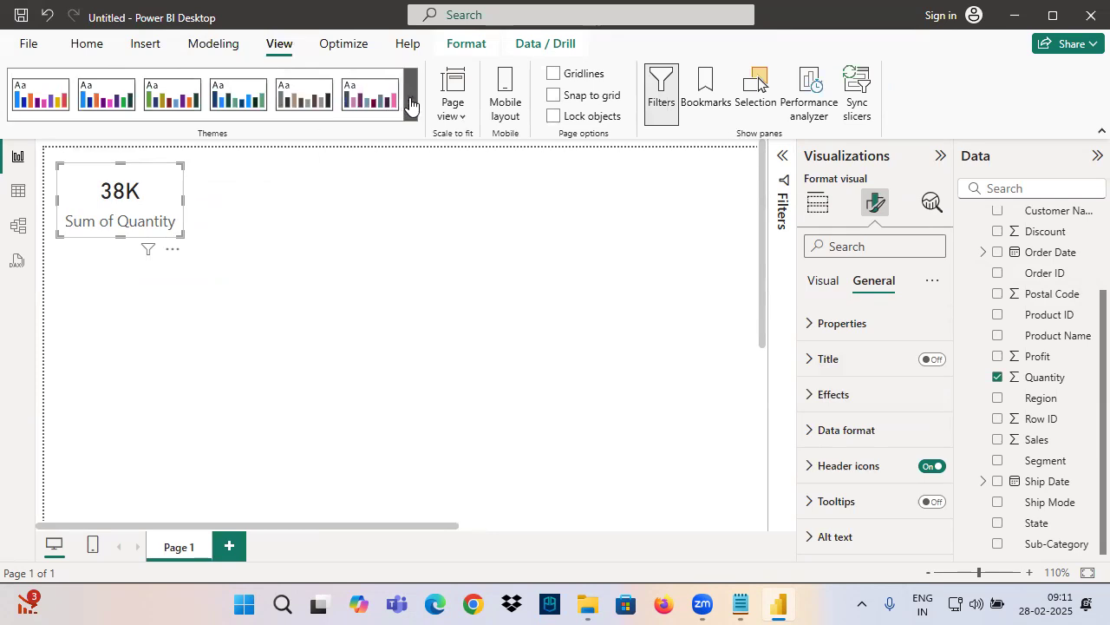
click(410, 104)
scroll(322, 223, down, 5)
click(111, 503)
click(273, 163)
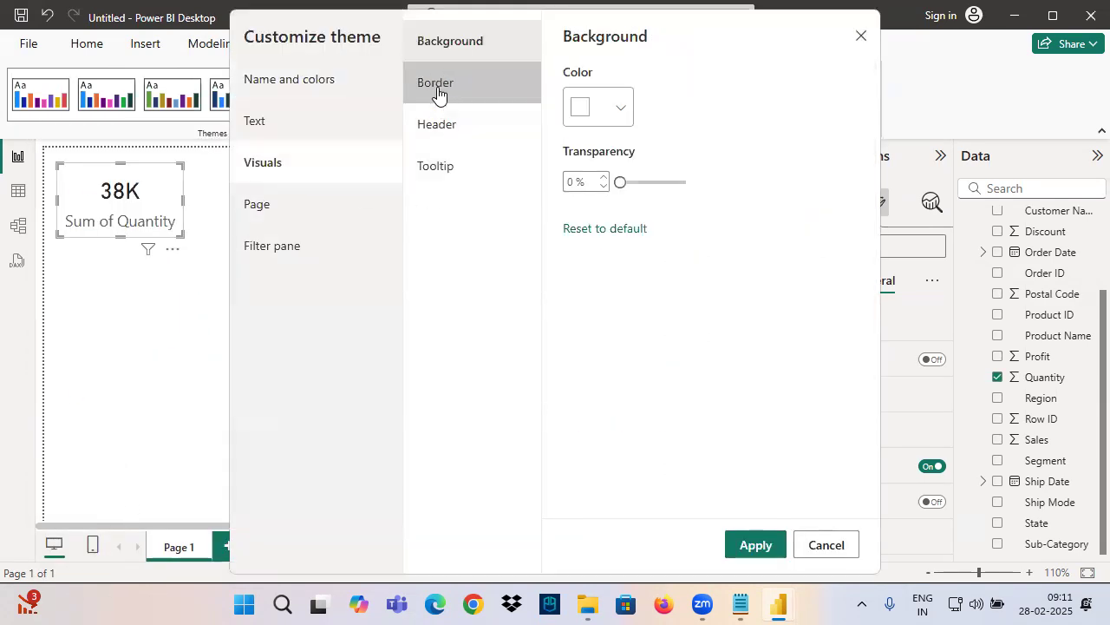
click(438, 85)
click(578, 97)
click(569, 175)
click(577, 231)
click(759, 551)
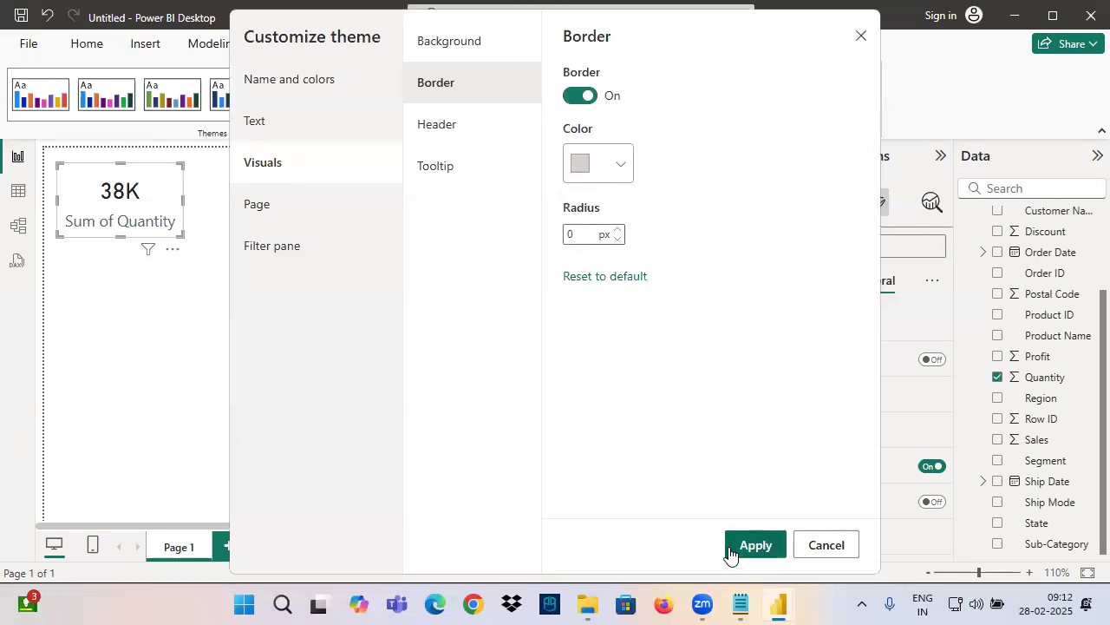
click(732, 548)
click(208, 313)
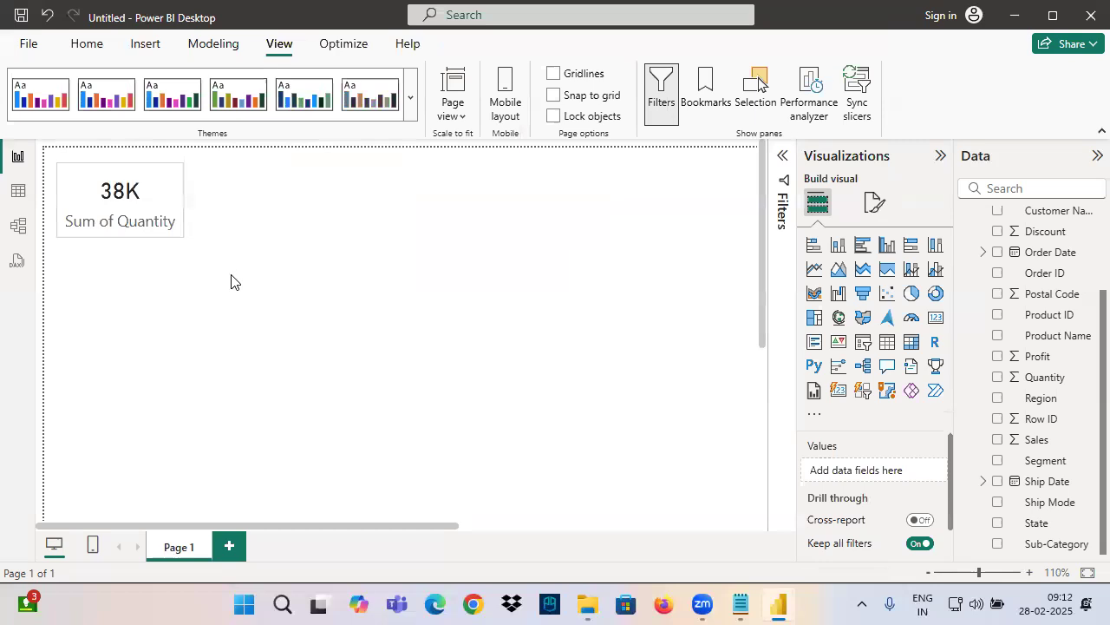
Add a second card showing Sales and copy the Quantity card's formatting onto it with Format painter
click(934, 321)
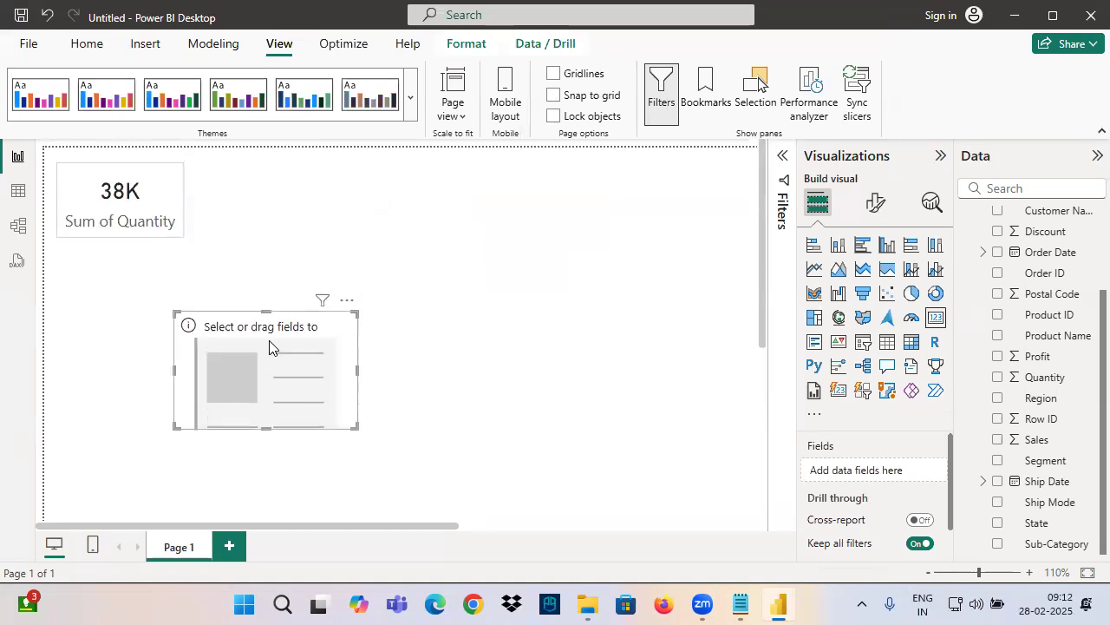
drag(1030, 444, 858, 471)
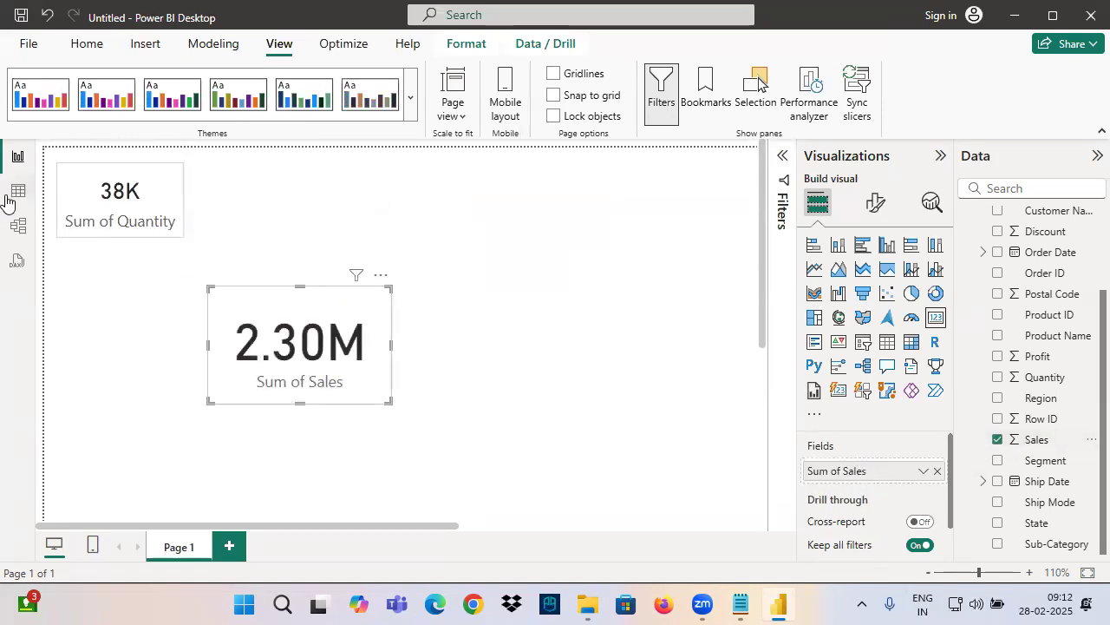
click(87, 44)
click(90, 113)
click(268, 323)
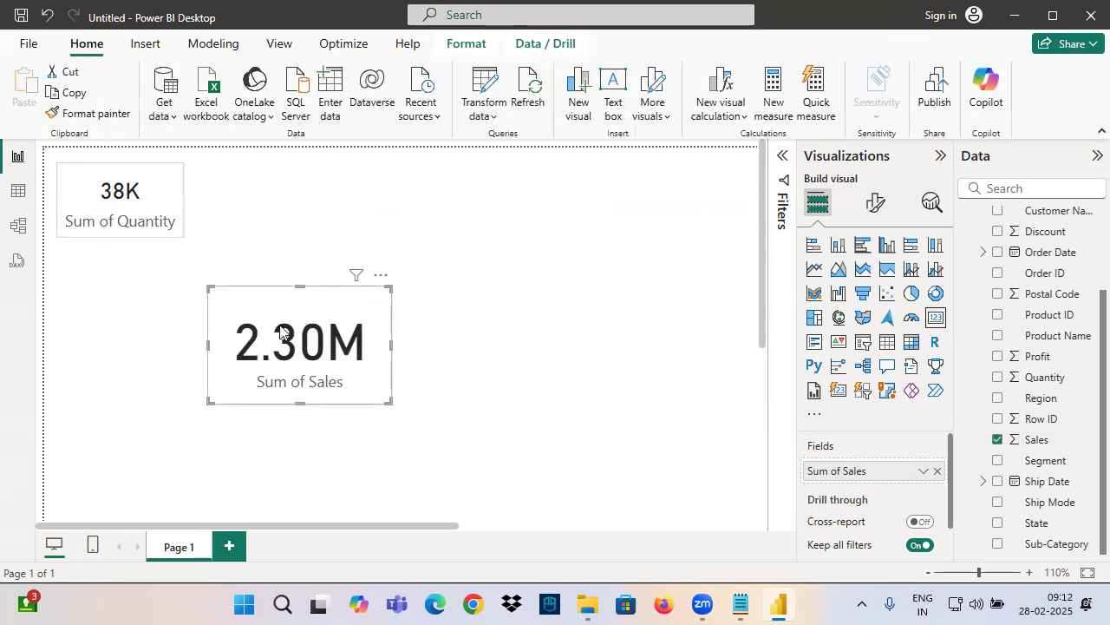
click(135, 201)
click(91, 112)
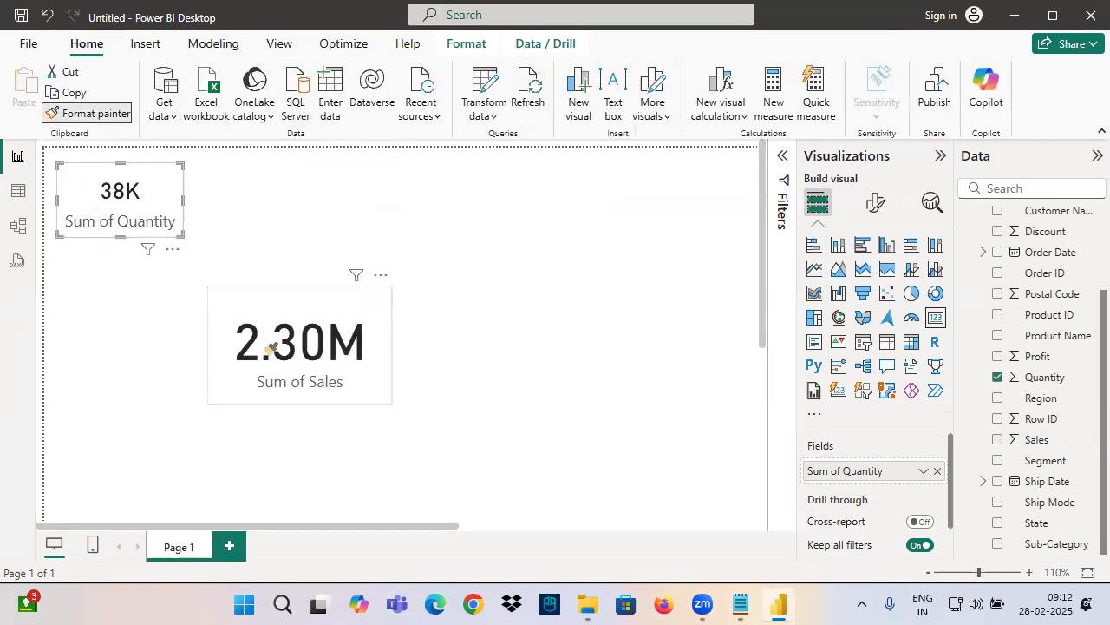
click(268, 346)
Move the Sales card directly below the Quantity card, resize it to match, and deselect it
drag(295, 339, 166, 322)
drag(242, 366, 184, 325)
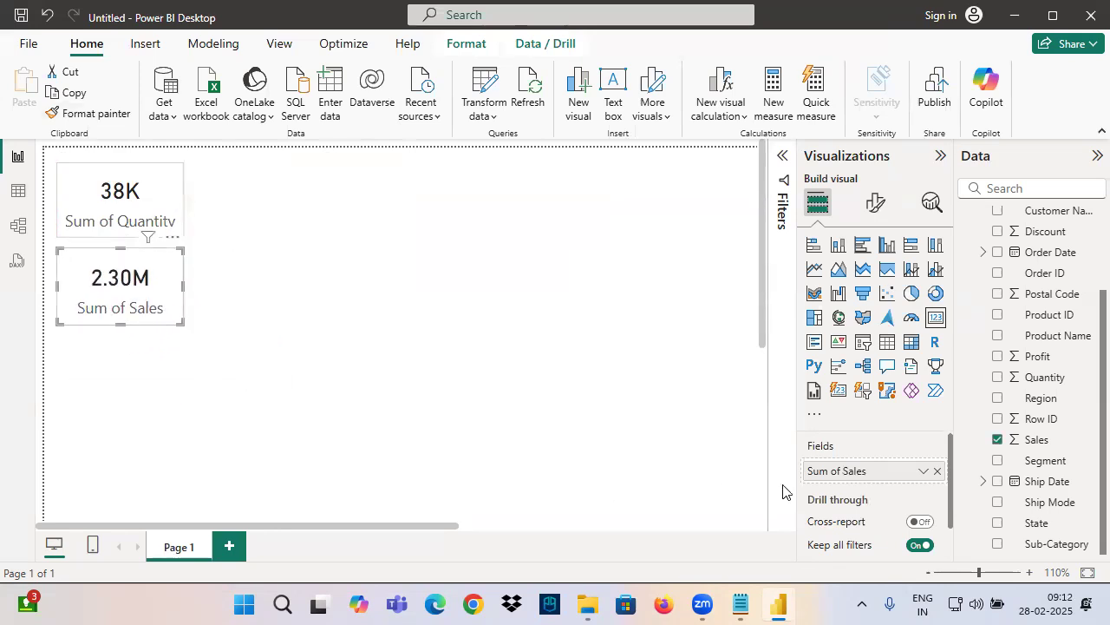
mouse_move(731, 454)
mouse_down()
mouse_move(871, 467)
mouse_move(768, 451)
mouse_up()
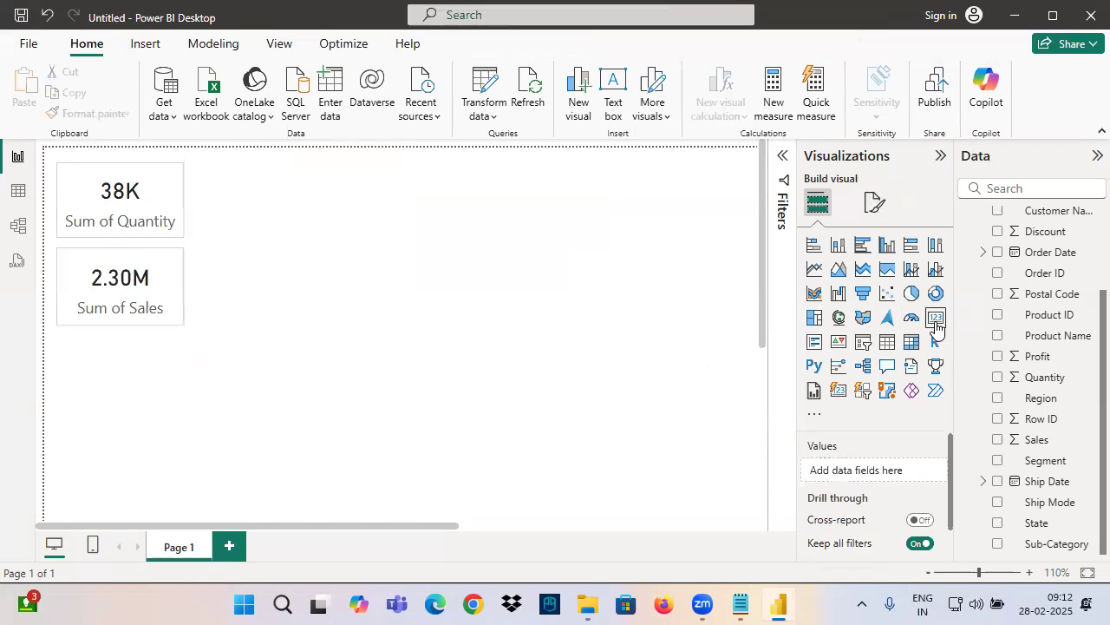
Add a third card showing Profit and copy the Sales card's formatting onto it with Format painter
click(936, 319)
scroll(258, 395, down, 3)
scroll(334, 386, down, 1)
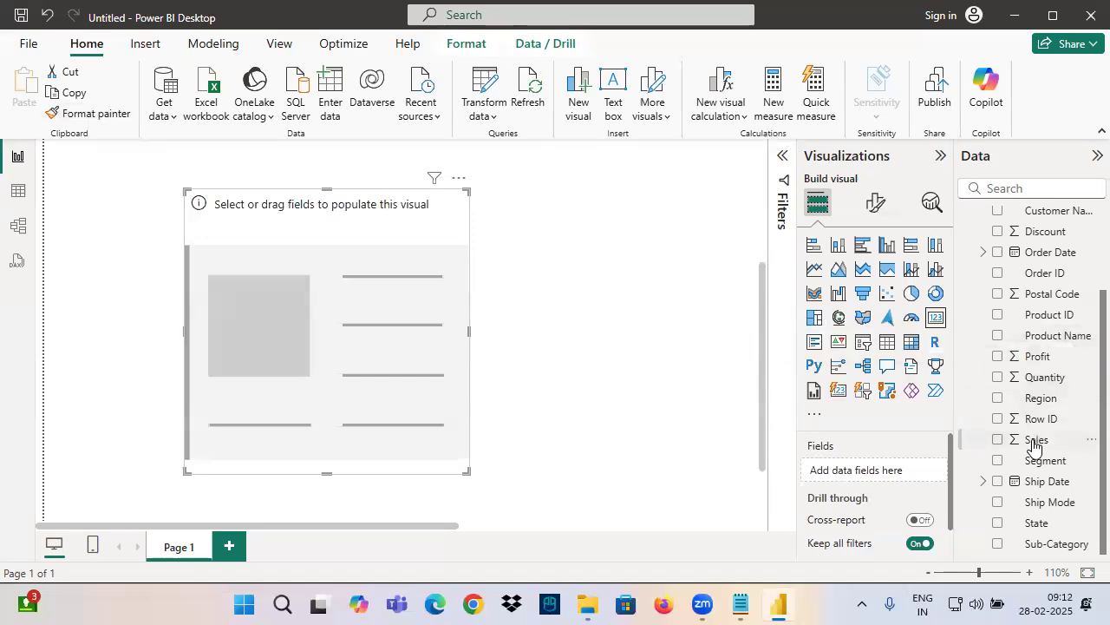
drag(1044, 356, 376, 309)
scroll(376, 310, up, 5)
click(137, 286)
click(109, 119)
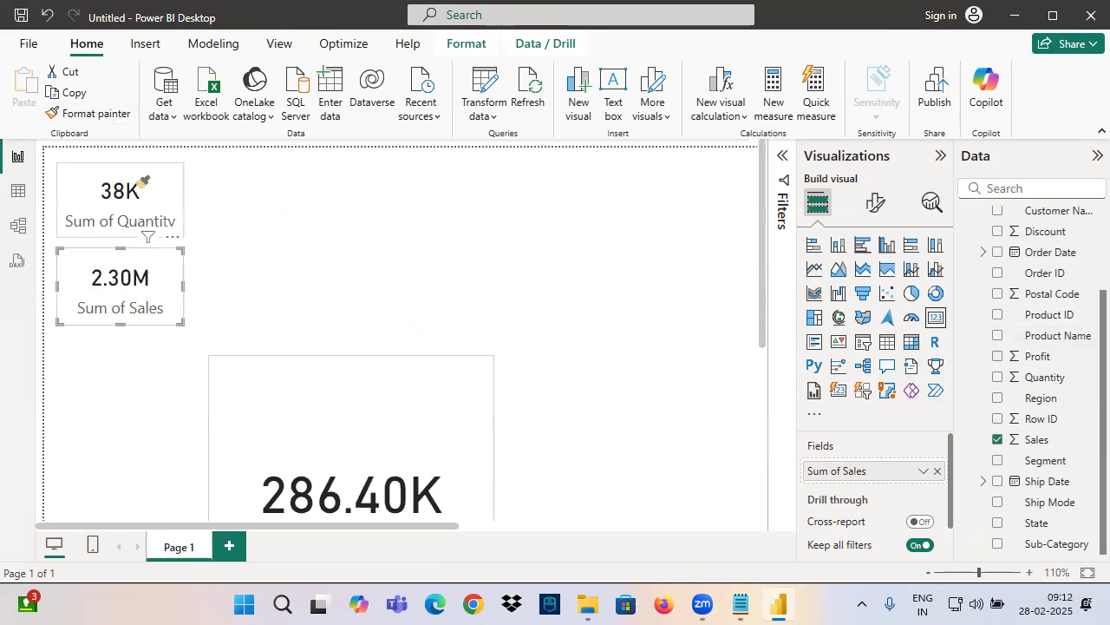
click(330, 449)
Shrink the Profit card to the size of the other cards and place it directly below the Sales card
drag(347, 486, 379, 338)
mouse_move(520, 478)
mouse_down()
mouse_move(441, 339)
mouse_move(374, 283)
mouse_up()
drag(318, 253, 137, 381)
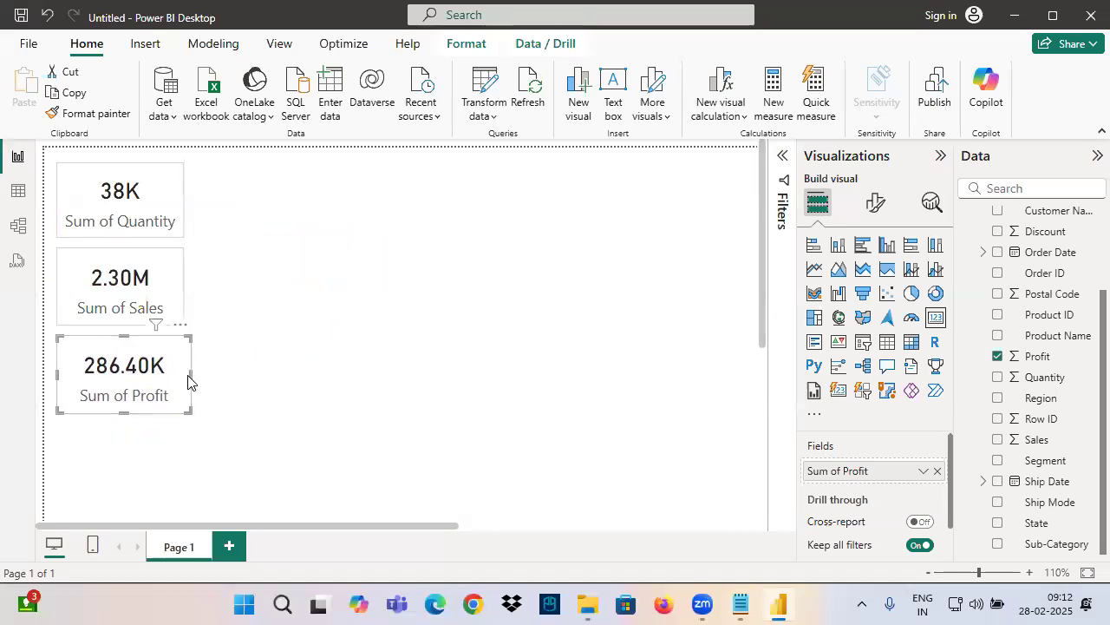
Switch to Notepad and review the Card Visual notes on purpose, field wells and formatting options
click(740, 605)
scroll(75, 231, up, 1)
drag(47, 184, 156, 185)
drag(48, 208, 215, 200)
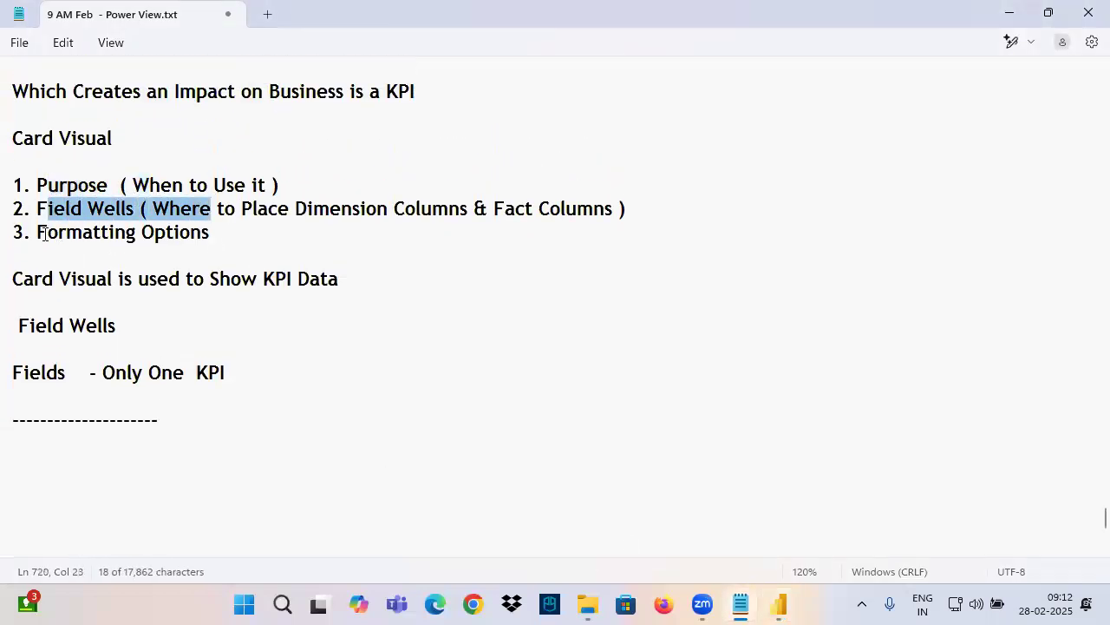
drag(44, 234, 212, 242)
click(217, 240)
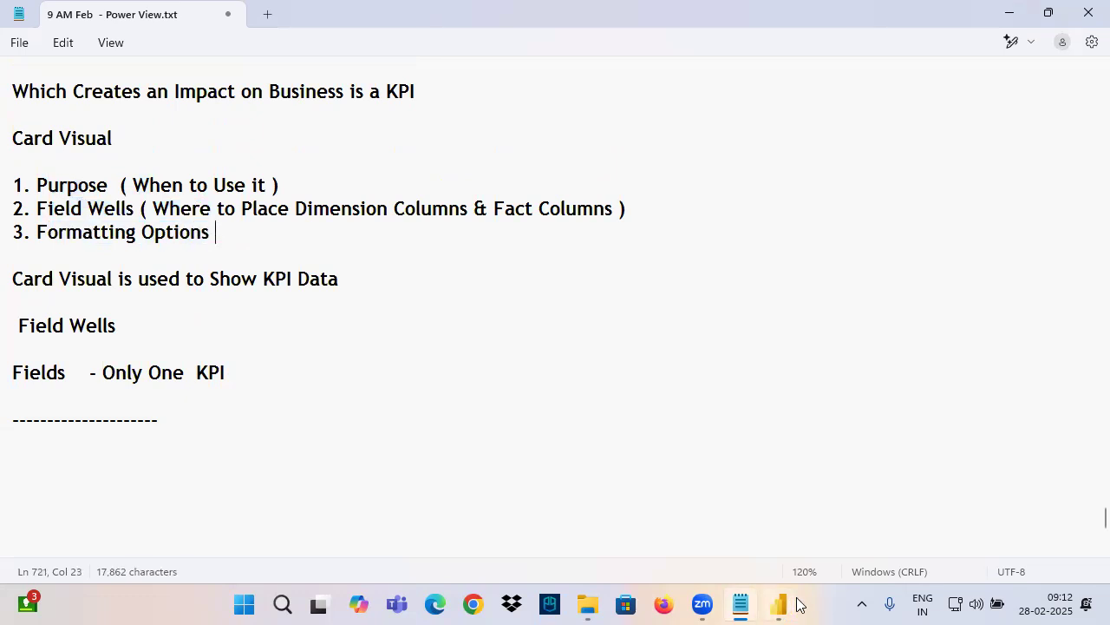
Switch to Power BI and examine which parts of the Quantity card the Callout value and Category label formatting options control
click(778, 604)
click(152, 216)
click(873, 202)
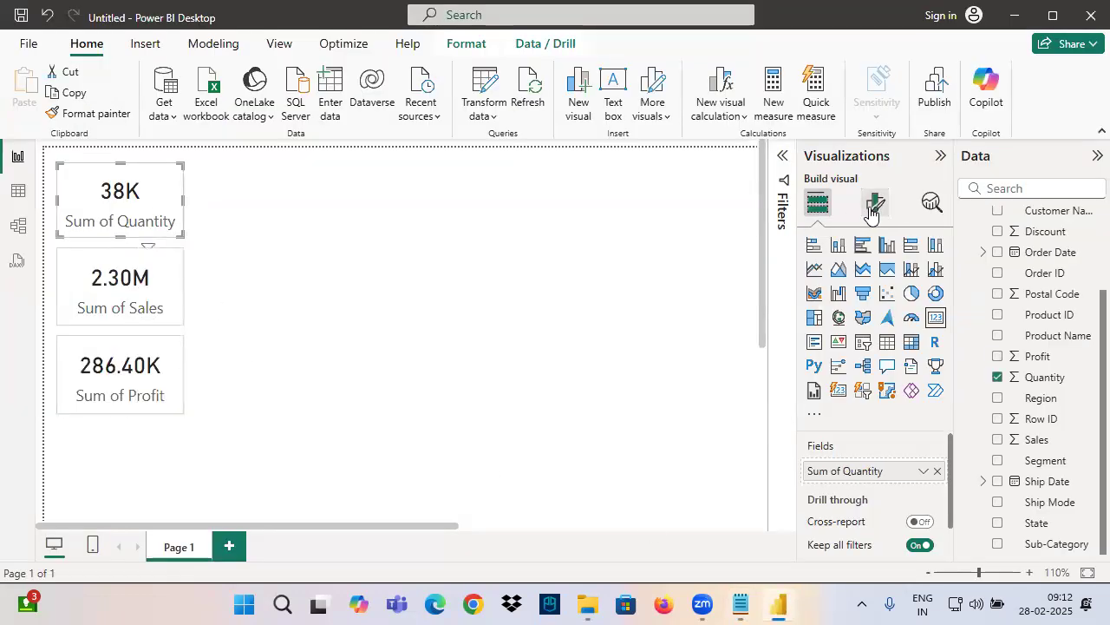
drag(795, 309, 910, 336)
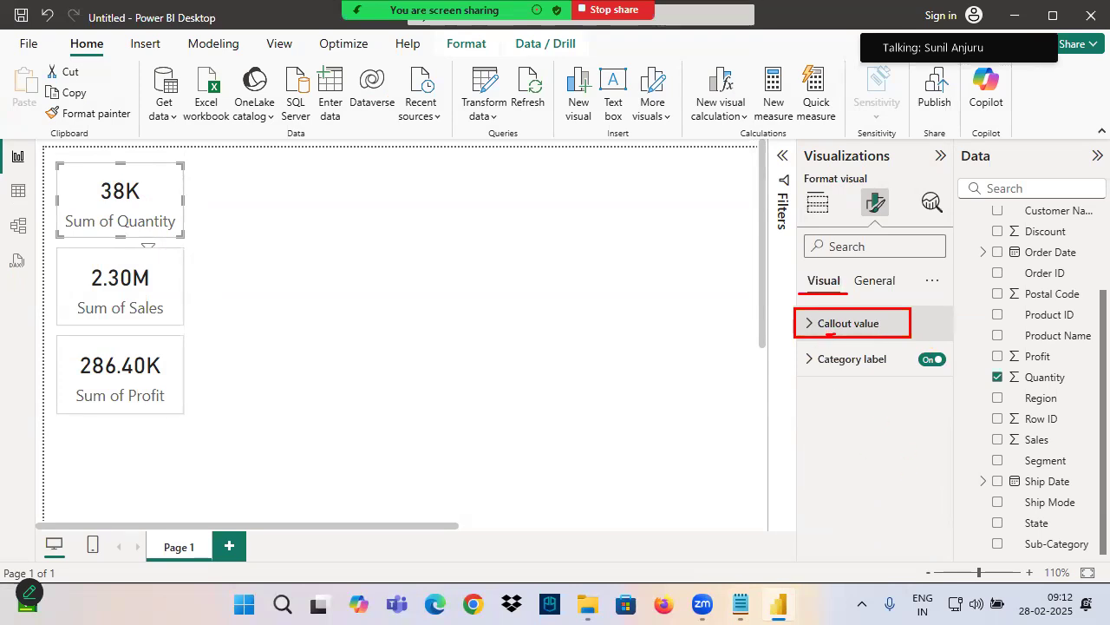
drag(92, 199, 359, 126)
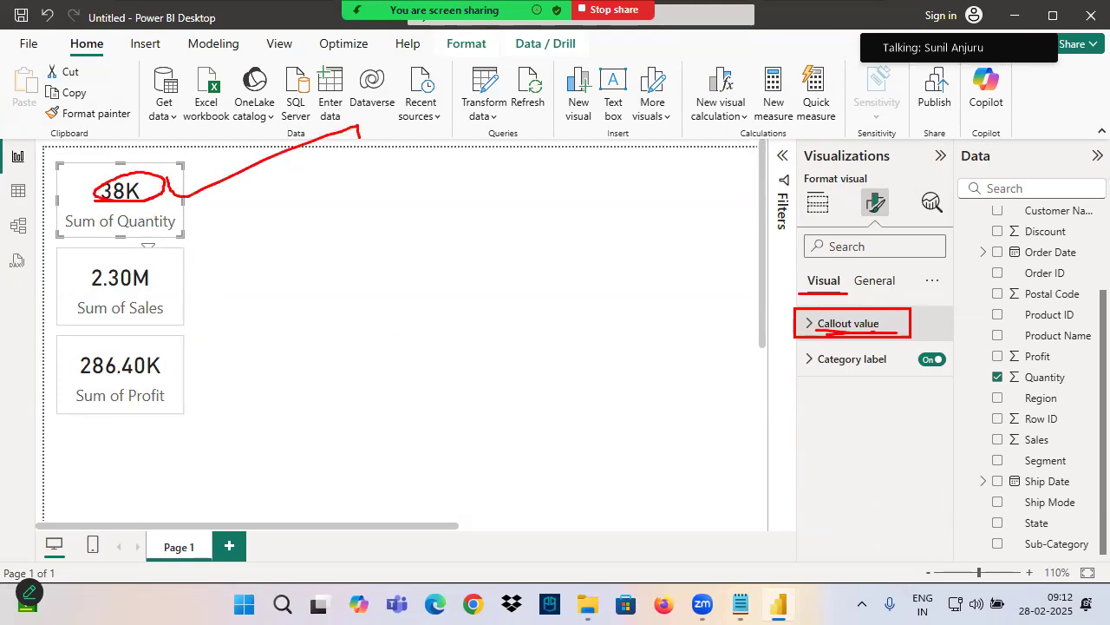
drag(72, 236, 170, 206)
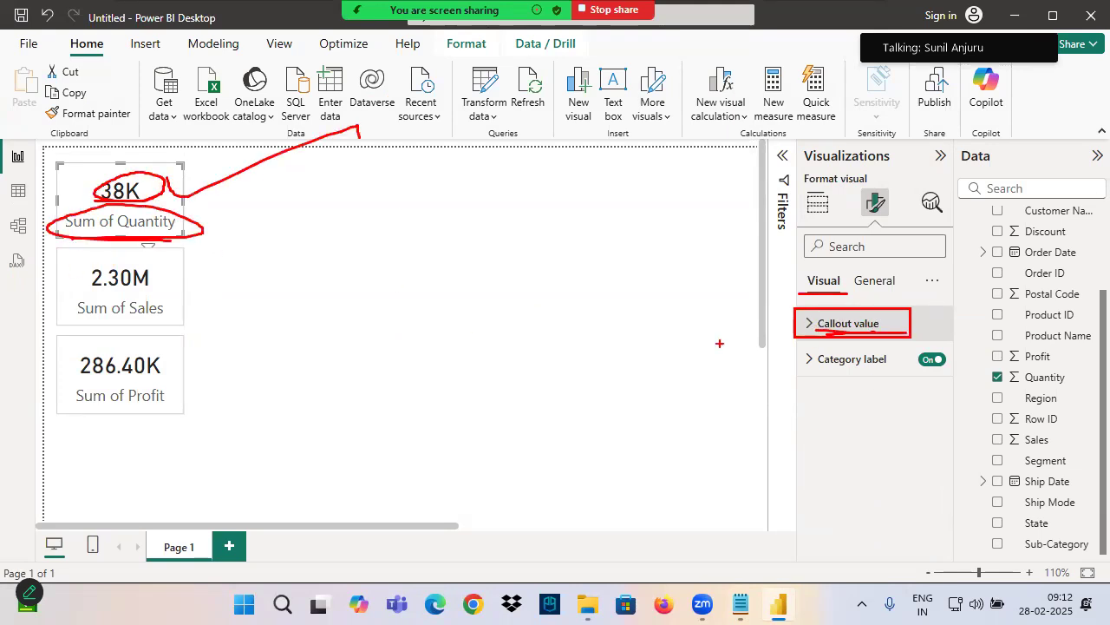
drag(821, 372, 863, 365)
drag(84, 232, 192, 235)
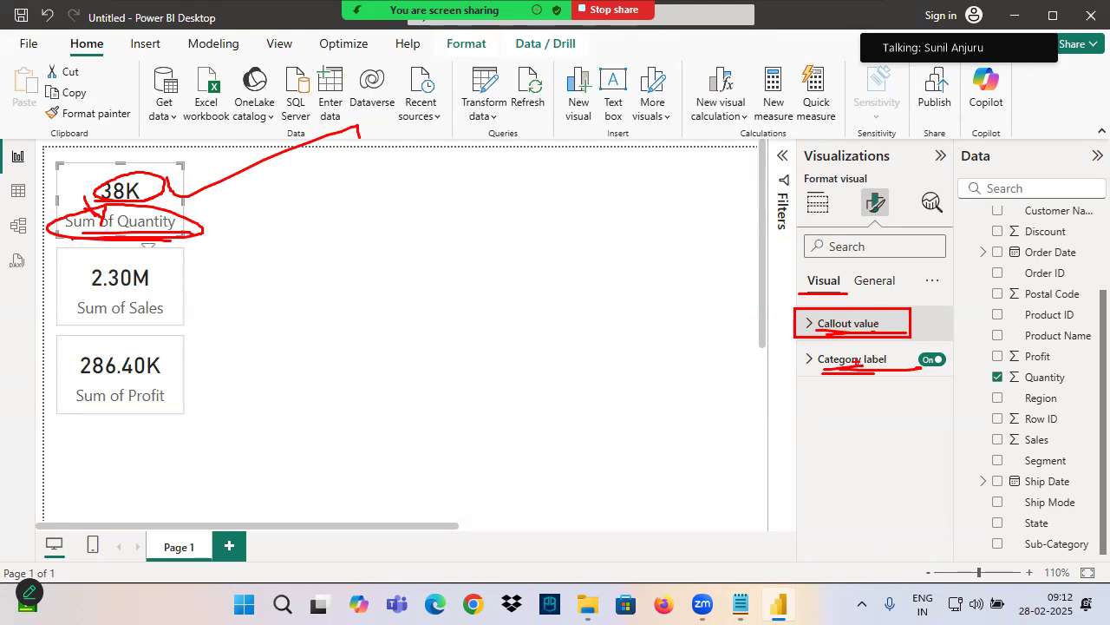
Reduce the font size of the Quantity card's category label and collapse its settings
click(851, 358)
click(933, 424)
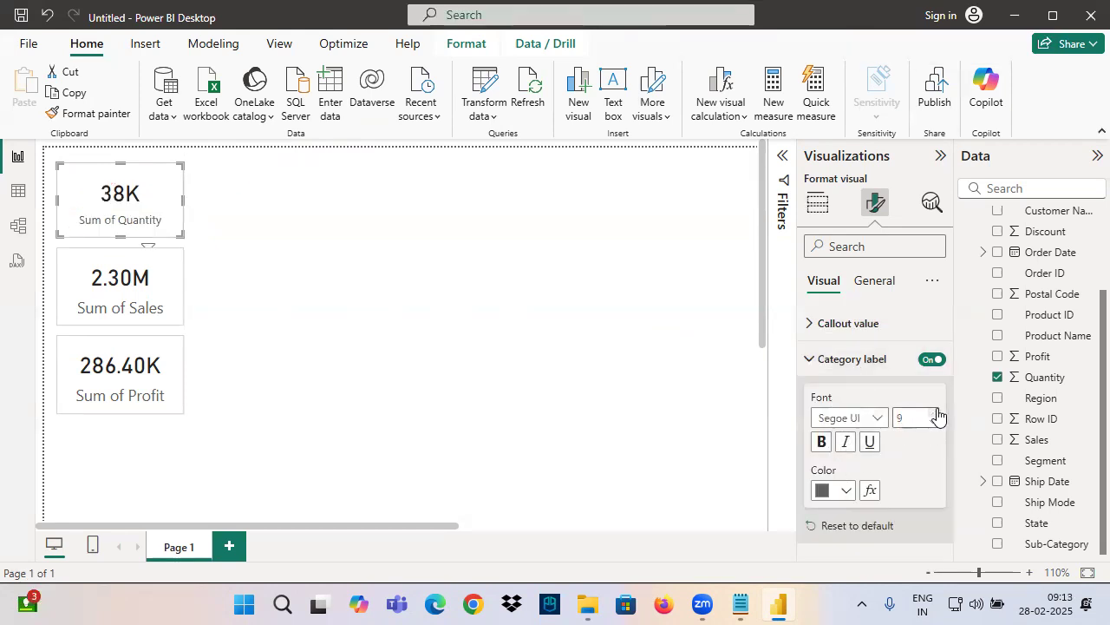
click(811, 358)
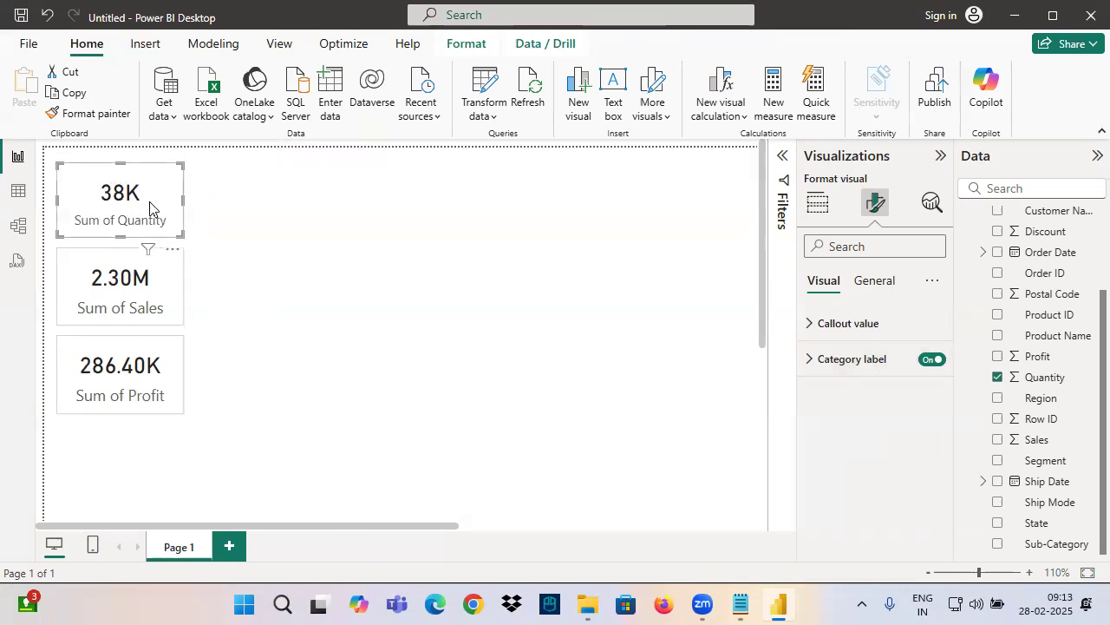
Mark the Quantity card's number and label alongside their matching format options, clear the marks and deselect the card
key(ctrl+2)
drag(105, 201, 172, 196)
drag(105, 234, 215, 240)
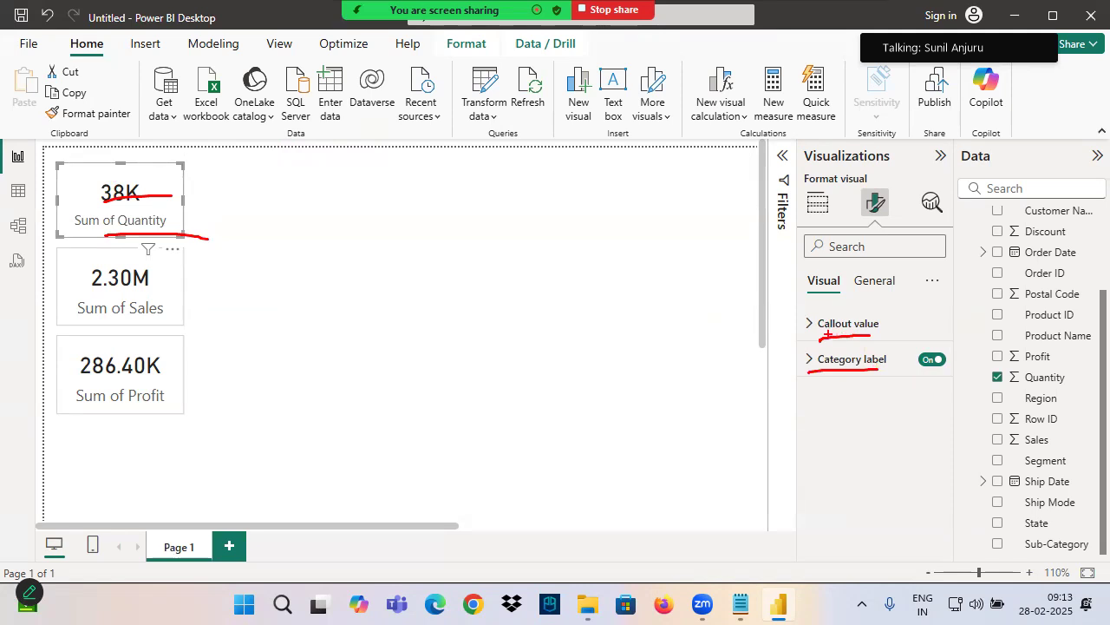
key(Escape)
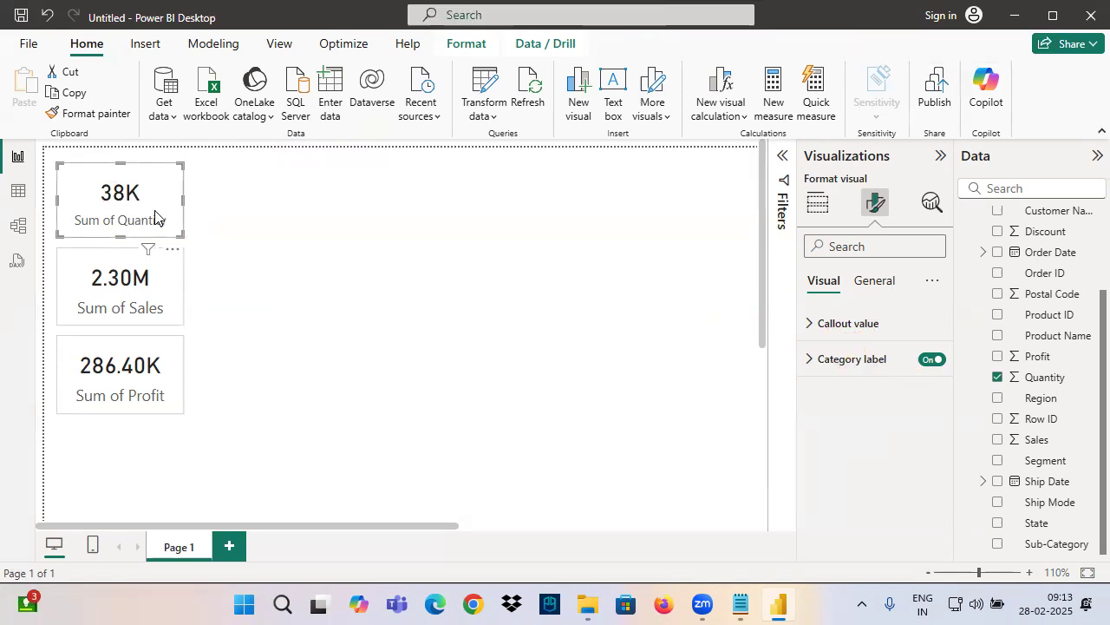
click(379, 222)
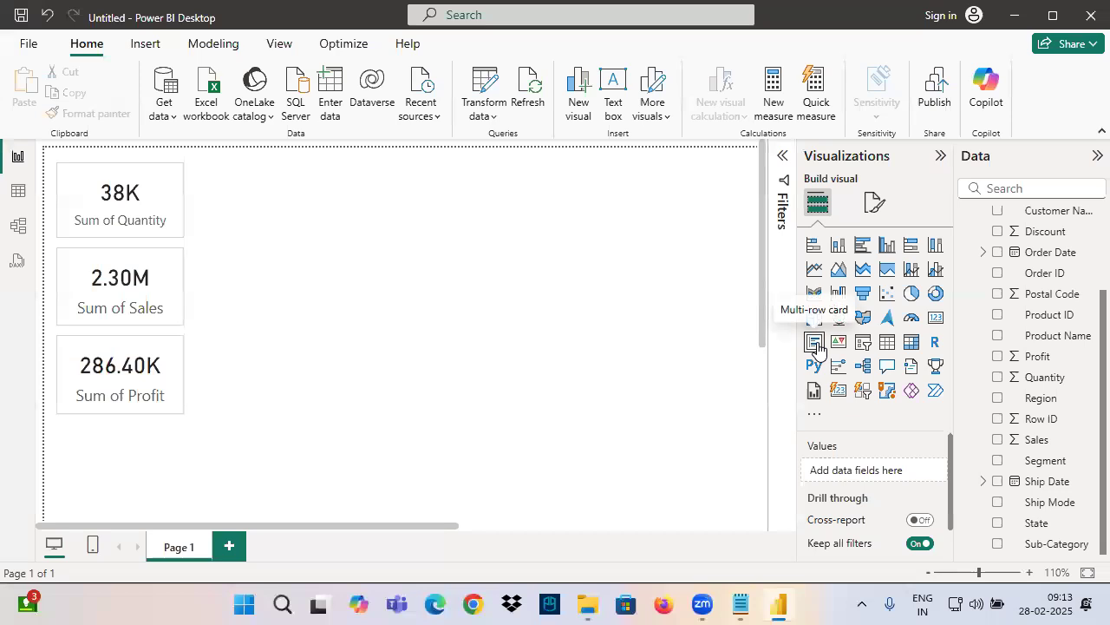
Switch to Notepad and add the heading "Multi Row Card Visual" below the dashed line
click(742, 604)
click(45, 458)
text(Multi Row Card)
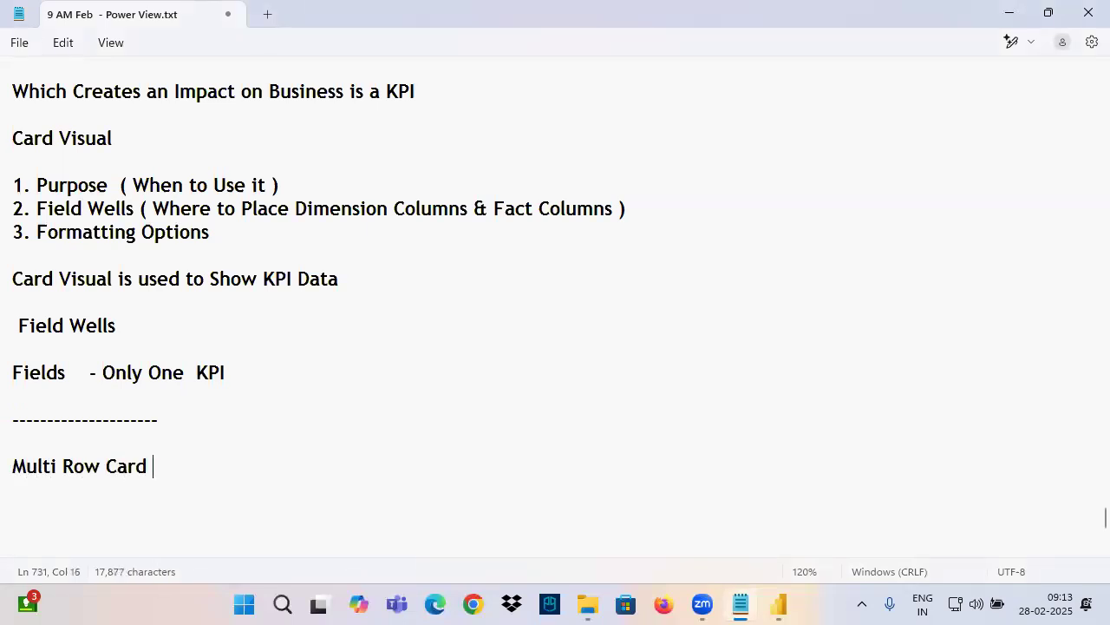
text( Visual)
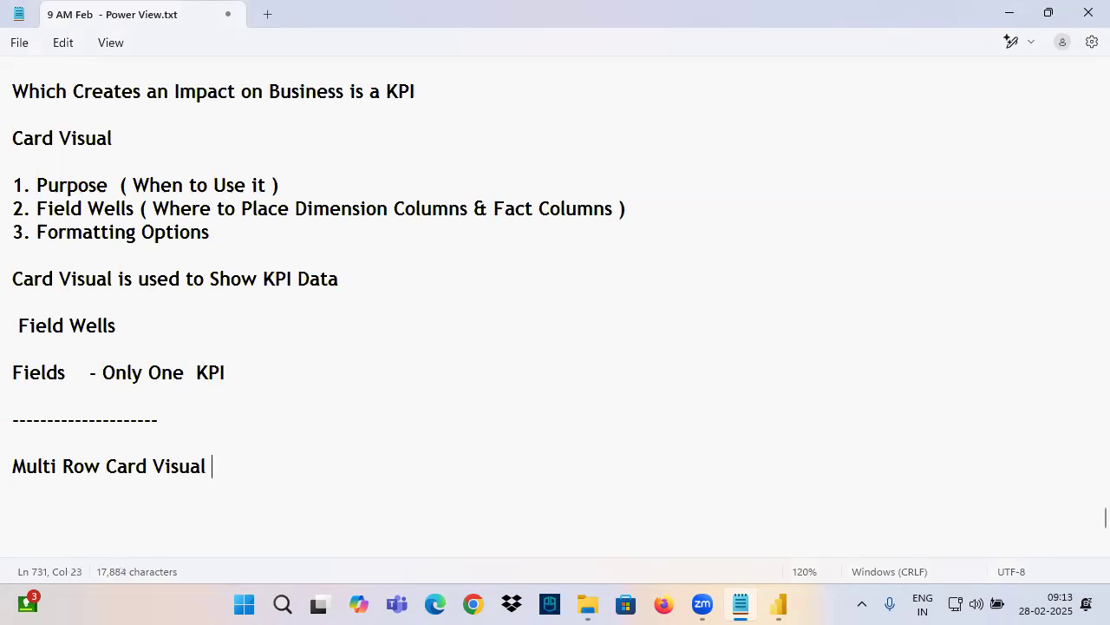
Add the line "Multi Row Card Visual is used to Show KPI Data" below the new heading, reusing the existing note text
drag(223, 469, 8, 469)
key(ctrl+c)
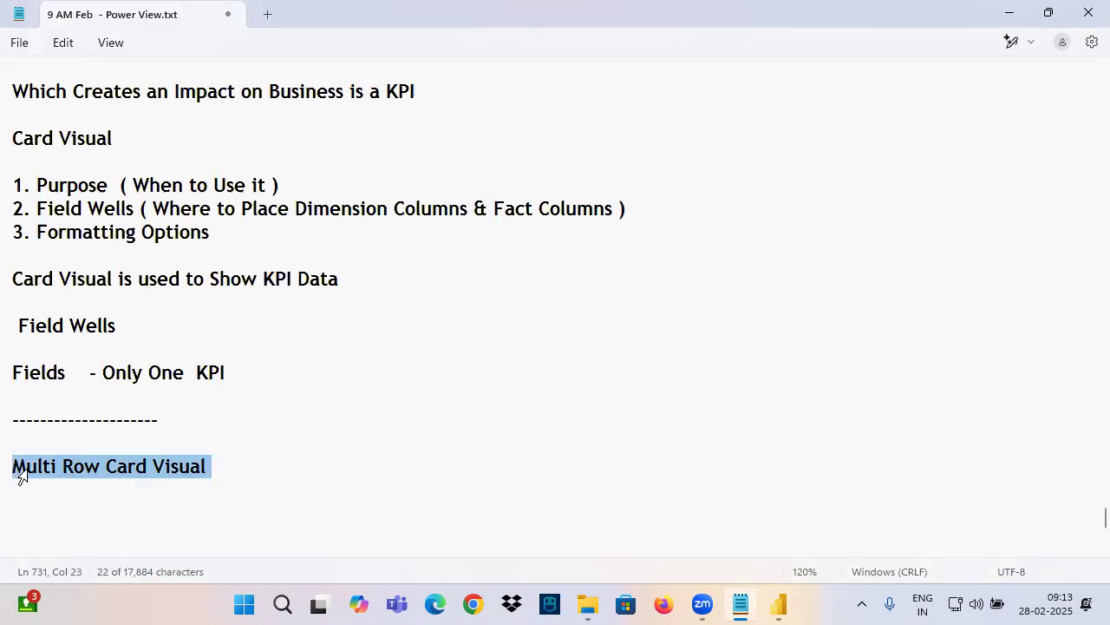
click(40, 517)
key(ctrl+v)
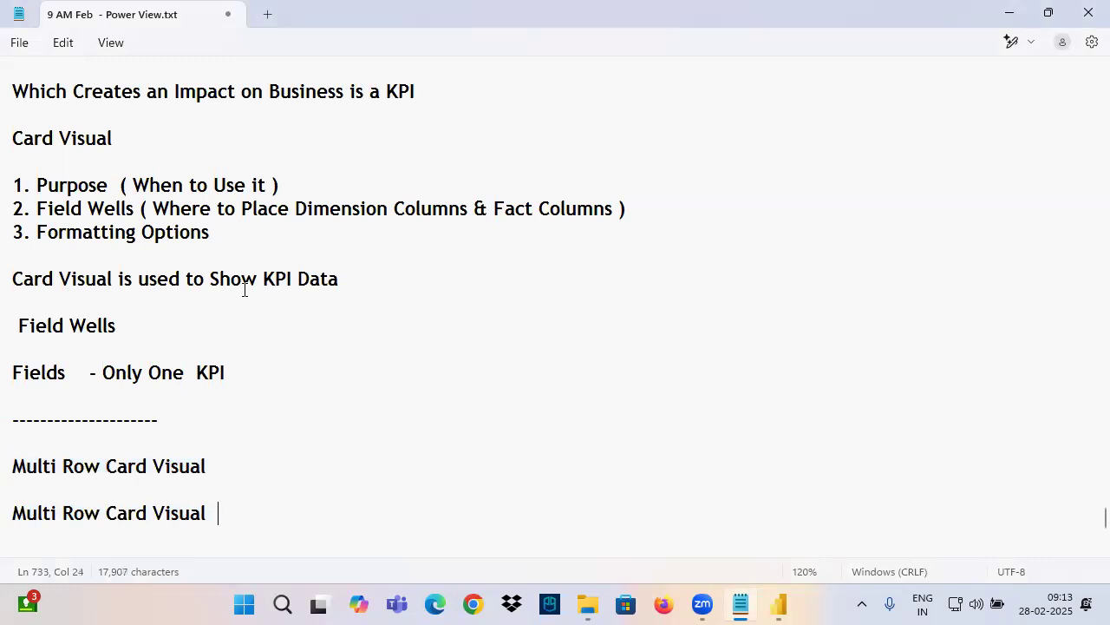
scroll(246, 350, up, 3)
scroll(198, 384, down, 2)
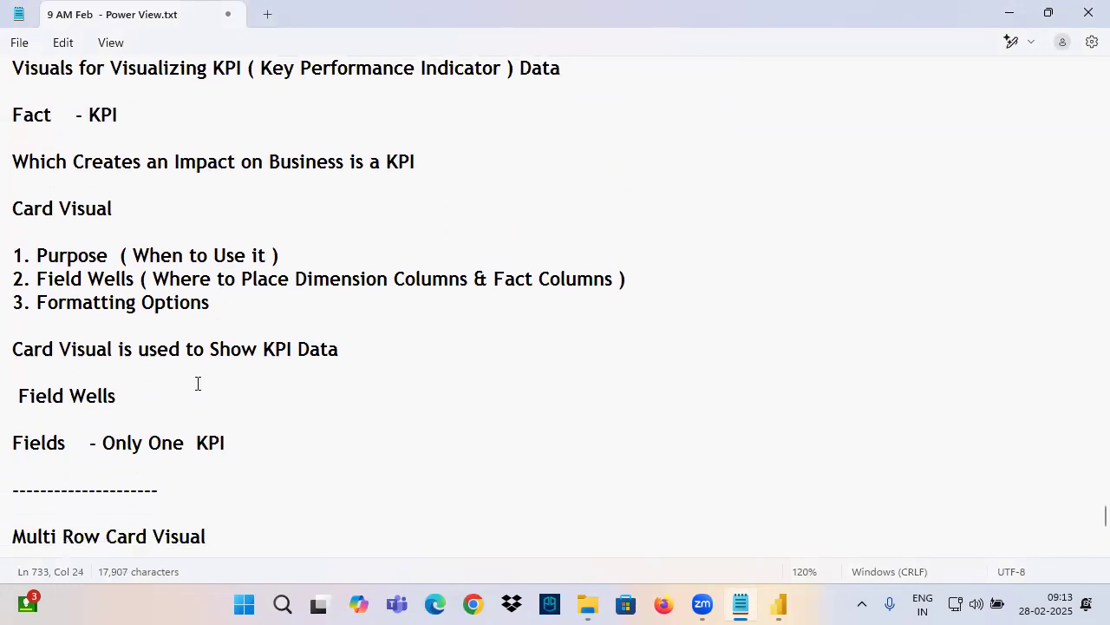
drag(119, 350, 394, 367)
key(ctrl+c)
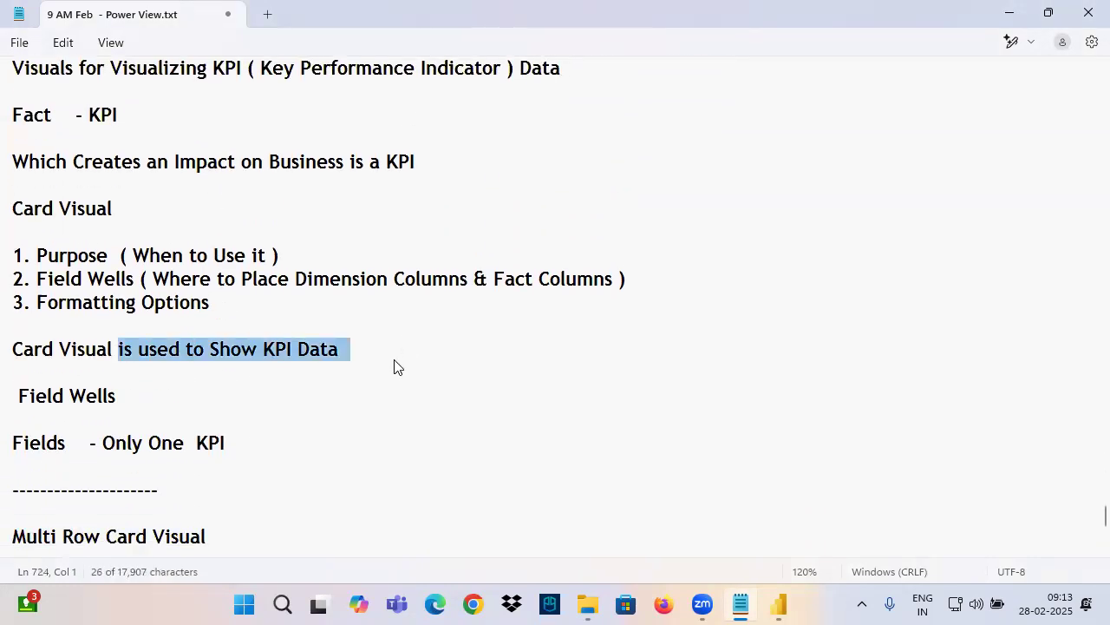
scroll(391, 373, down, 4)
click(272, 297)
key(ctrl+v)
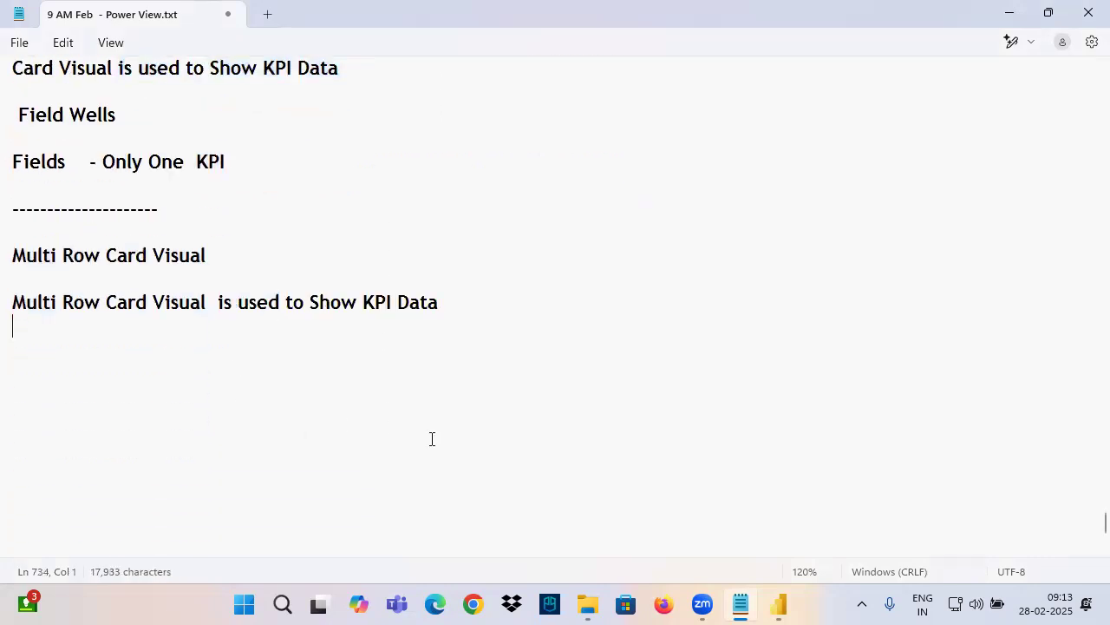
Switch to Power BI, add a multi-row card and fit it as a wide, short visual beside the Quantity card
click(778, 605)
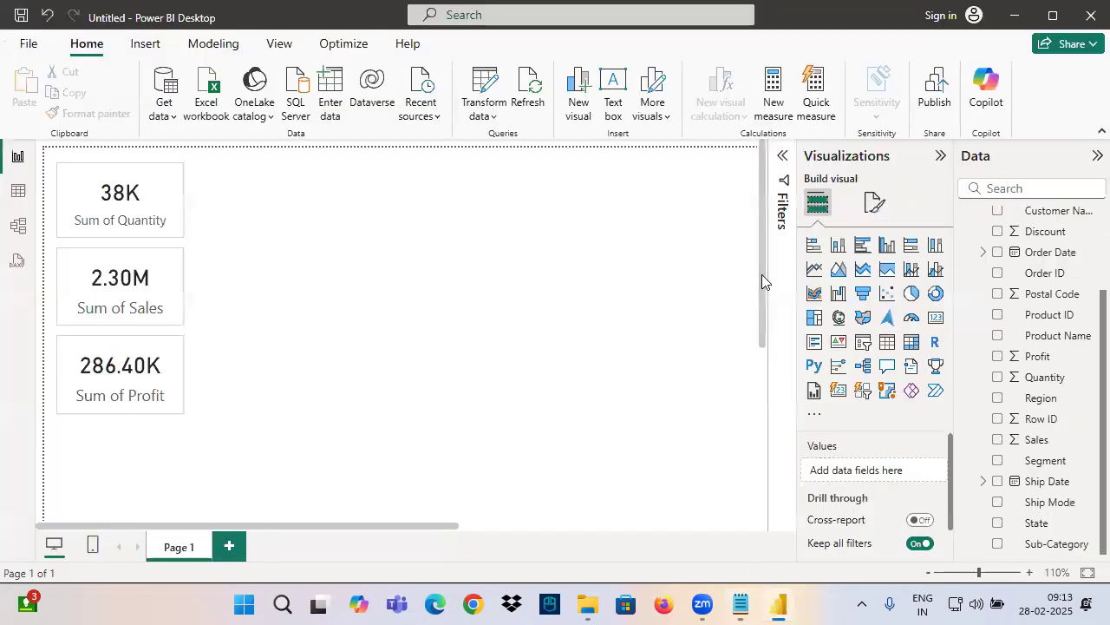
click(814, 341)
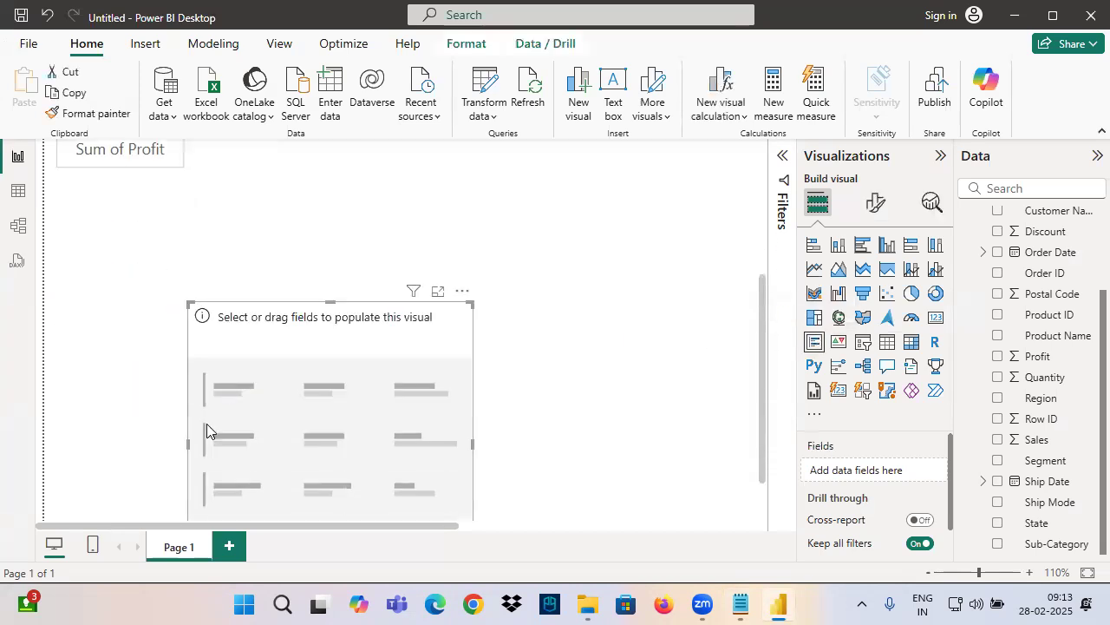
scroll(207, 431, down, 1)
drag(207, 431, 350, 40)
drag(424, 303, 363, 288)
drag(490, 448, 717, 235)
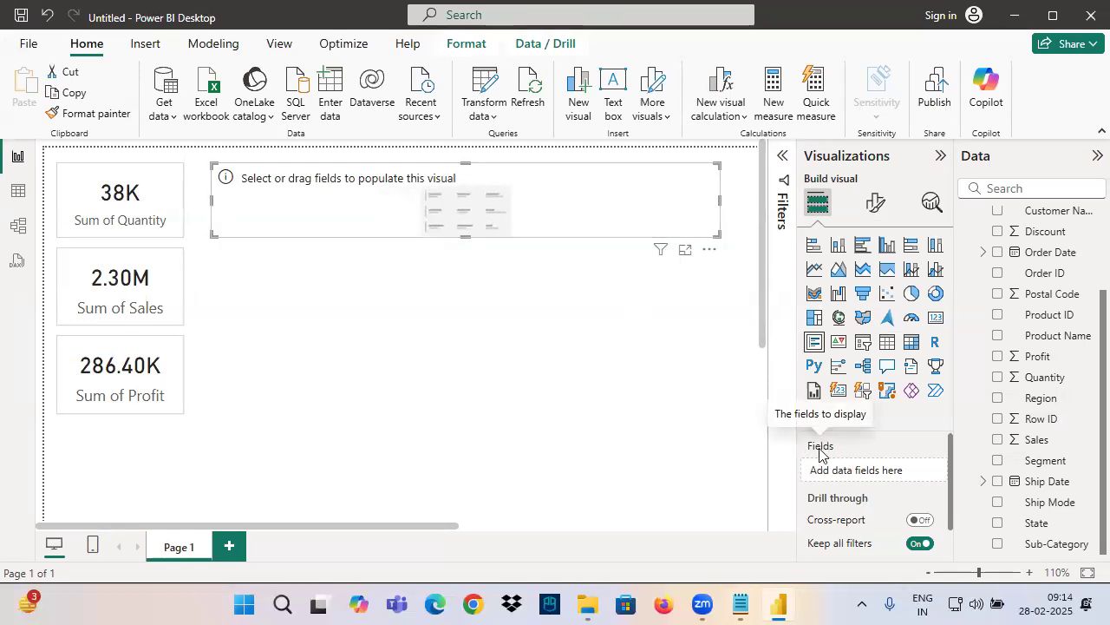
Switch to Notepad and start a "Fields -" line below the Multi Row Card Visual description
click(741, 604)
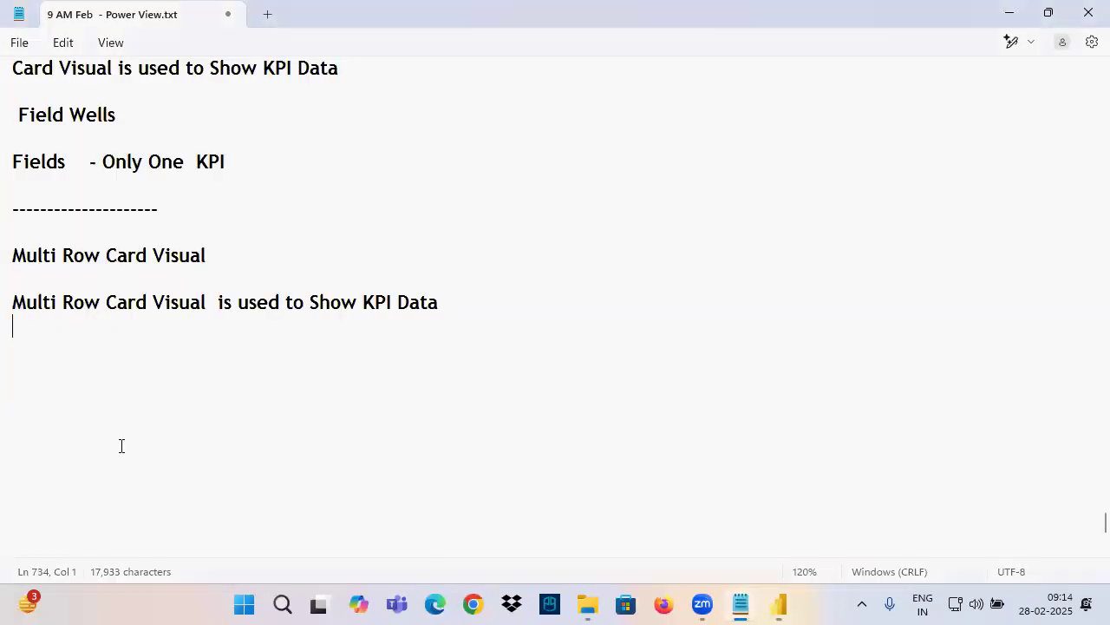
text(Fields  -)
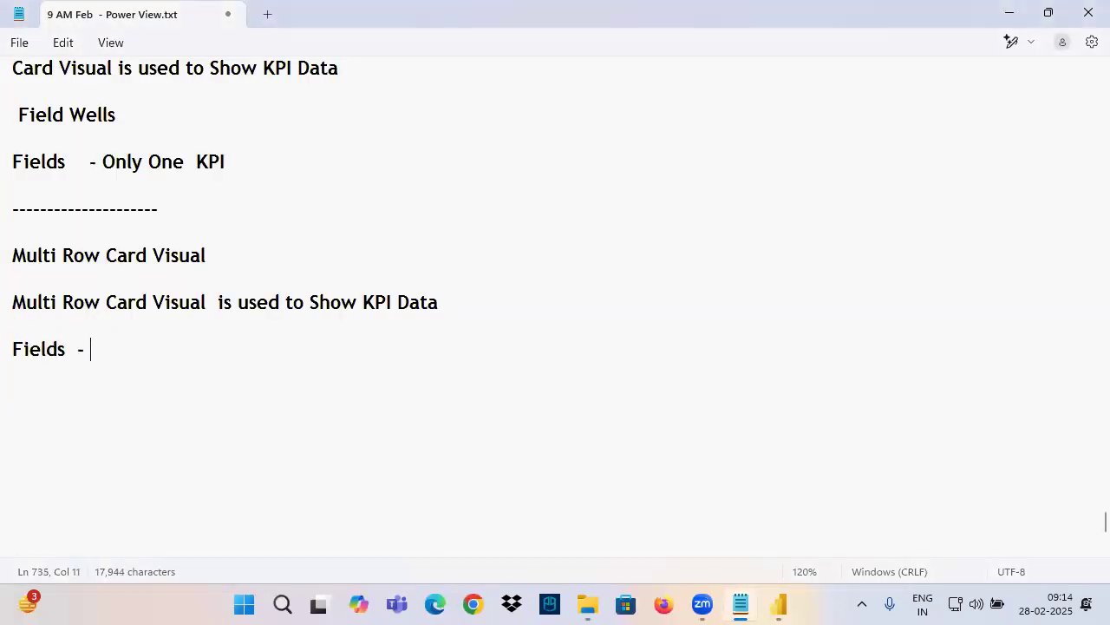
Switch to Power BI, add Quantity, Sales and Profit to the multi-row card's fields and reduce the visual's height slightly
click(778, 605)
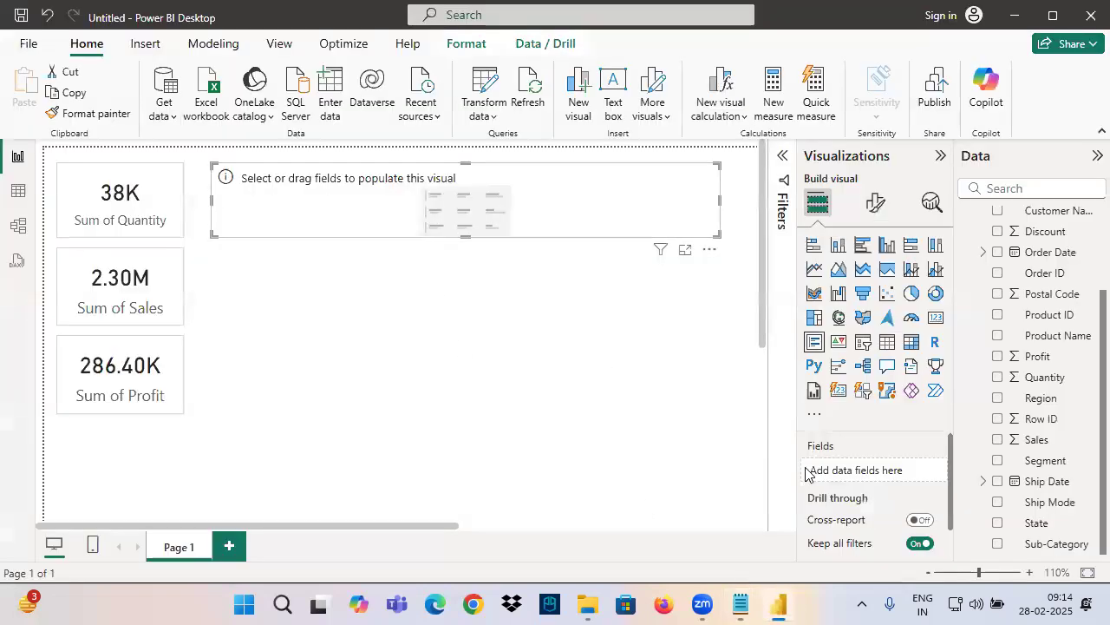
drag(1050, 382, 828, 457)
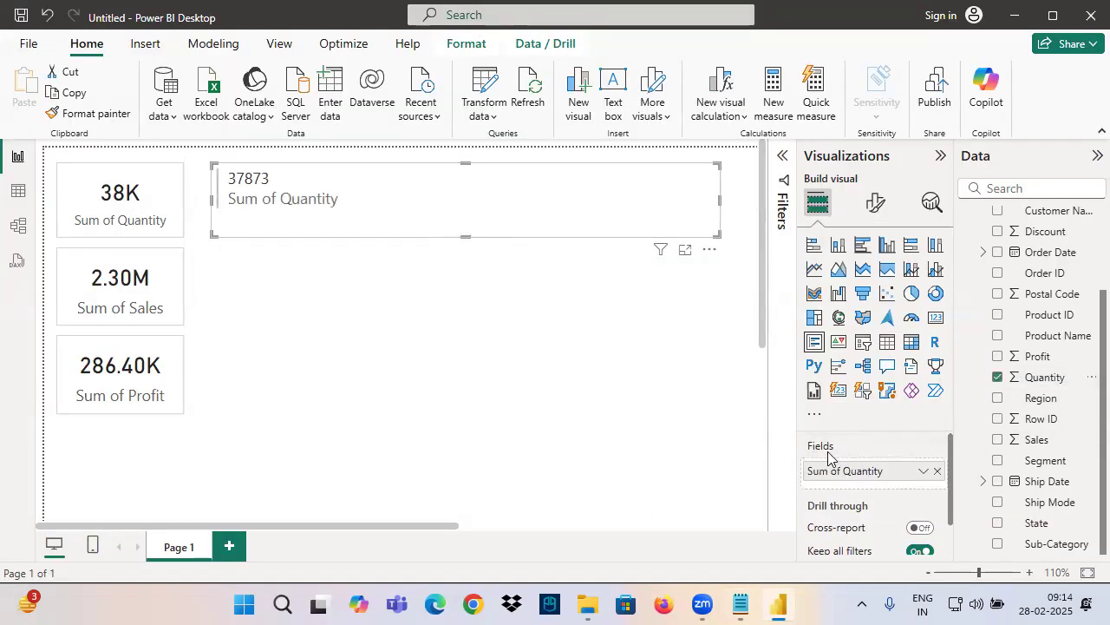
drag(1037, 440, 873, 488)
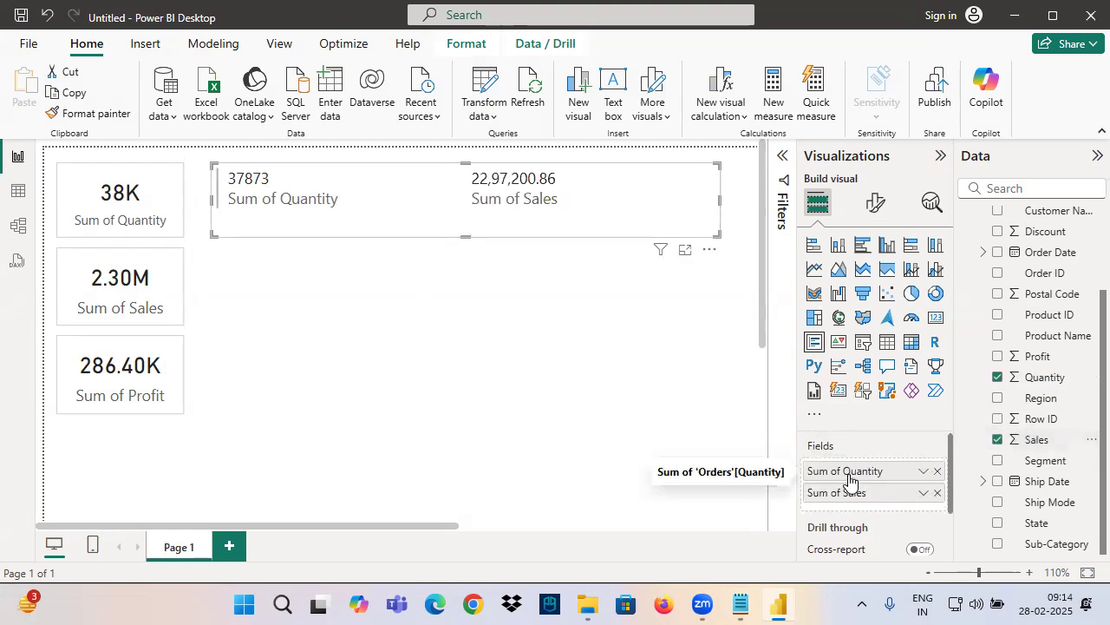
drag(1037, 357, 891, 509)
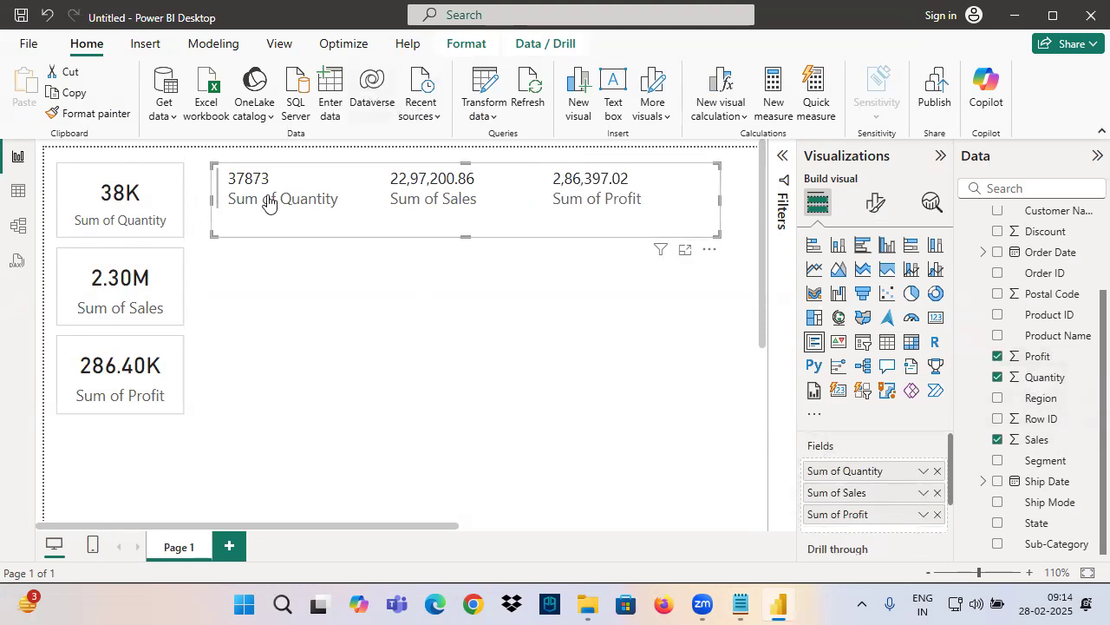
drag(466, 236, 466, 218)
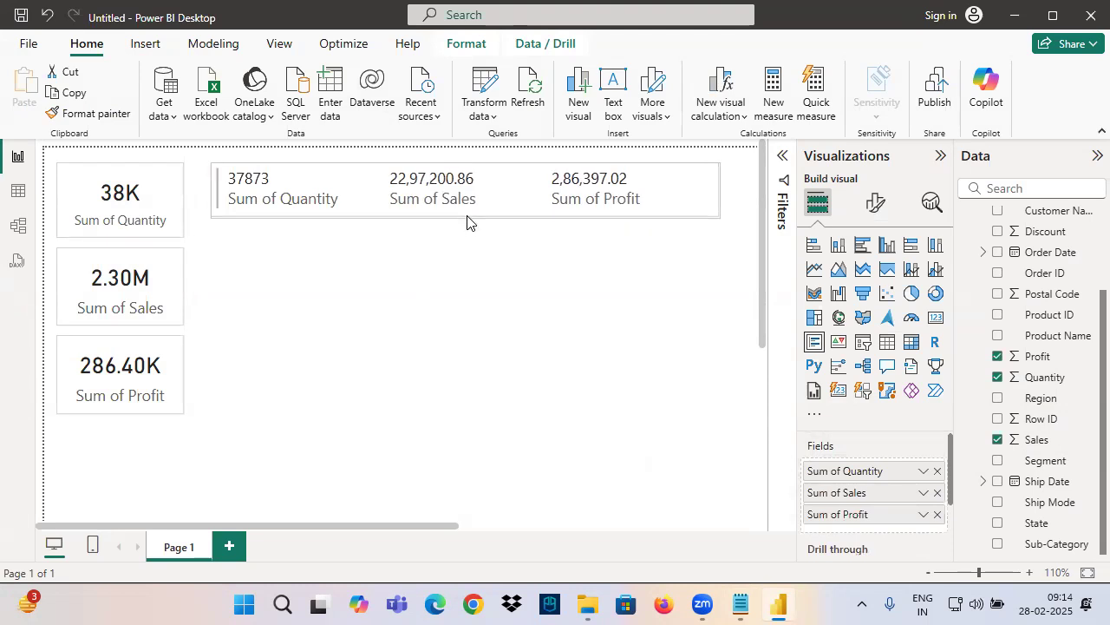
Switch to Notepad and complete the Multi Row Card's Fields line with "Multiple KPI's"
click(741, 604)
double_click(37, 349)
click(148, 352)
drag(109, 161, 221, 161)
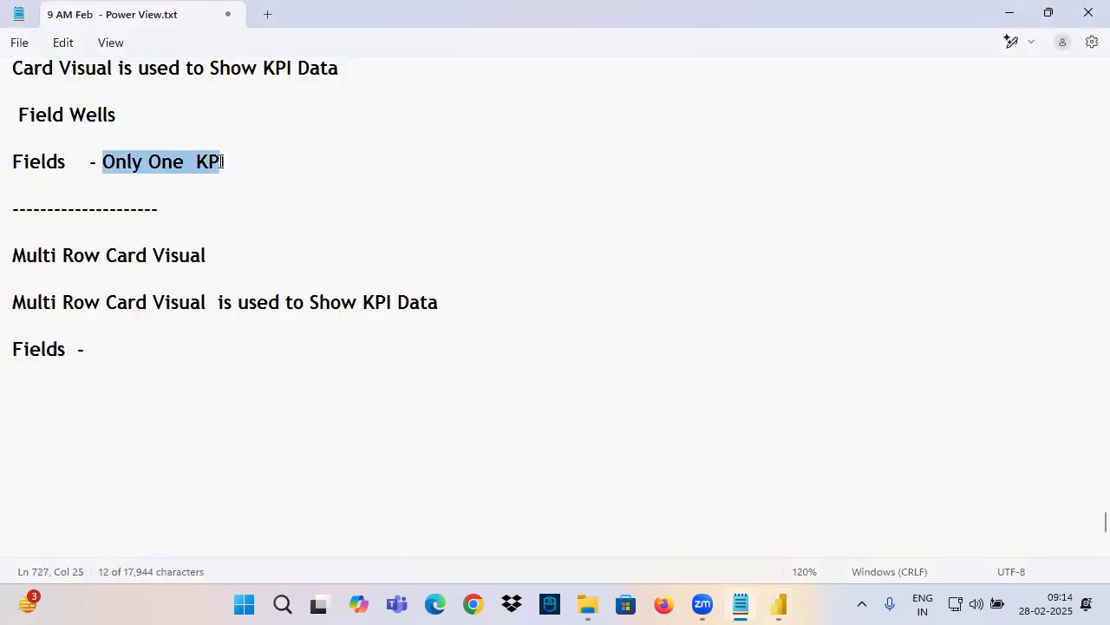
click(122, 349)
text(Multiple KPI's)
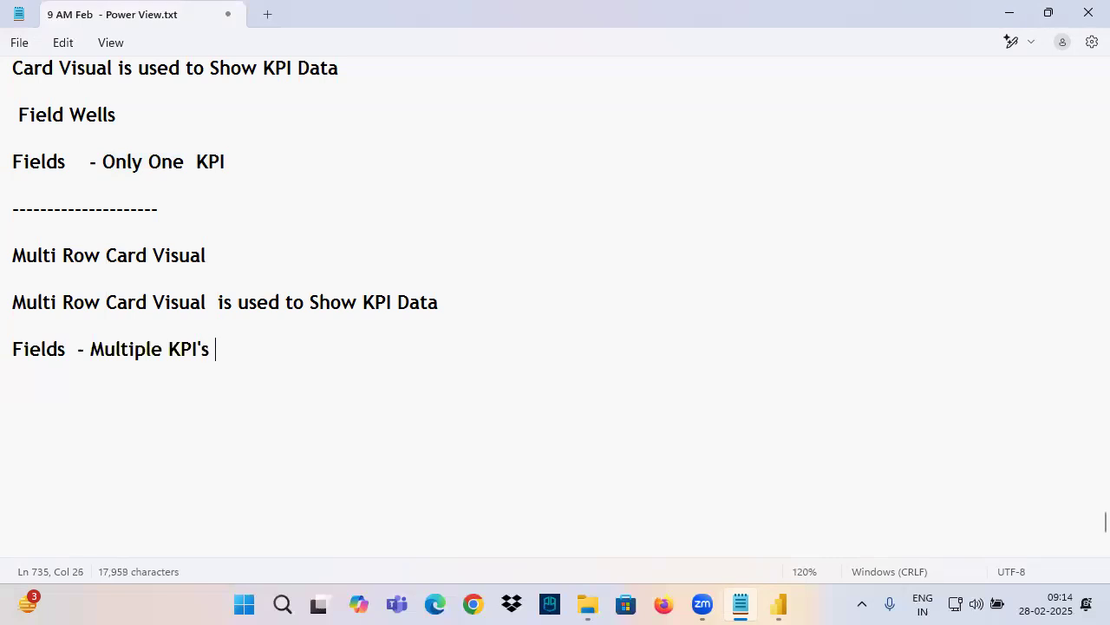
Switch to Power BI and mark the multi-row card visual type and its three assigned fields with the annotation pen
click(778, 604)
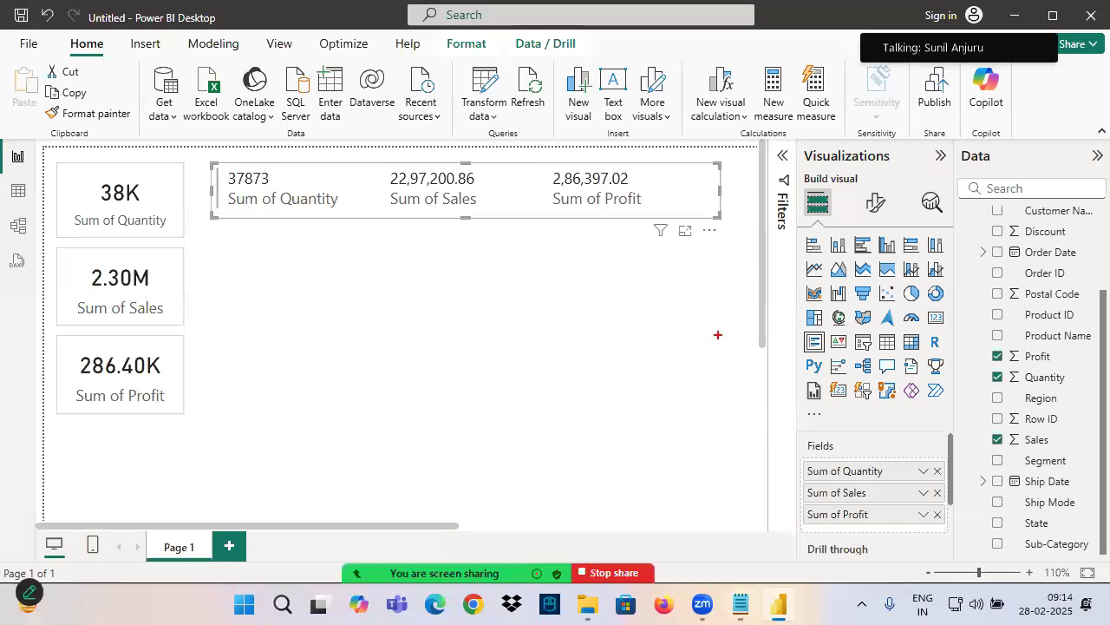
drag(823, 334, 807, 352)
drag(736, 412, 778, 477)
drag(775, 426, 752, 507)
mouse_move(809, 439)
mouse_down()
mouse_move(796, 425)
mouse_move(745, 445)
mouse_up()
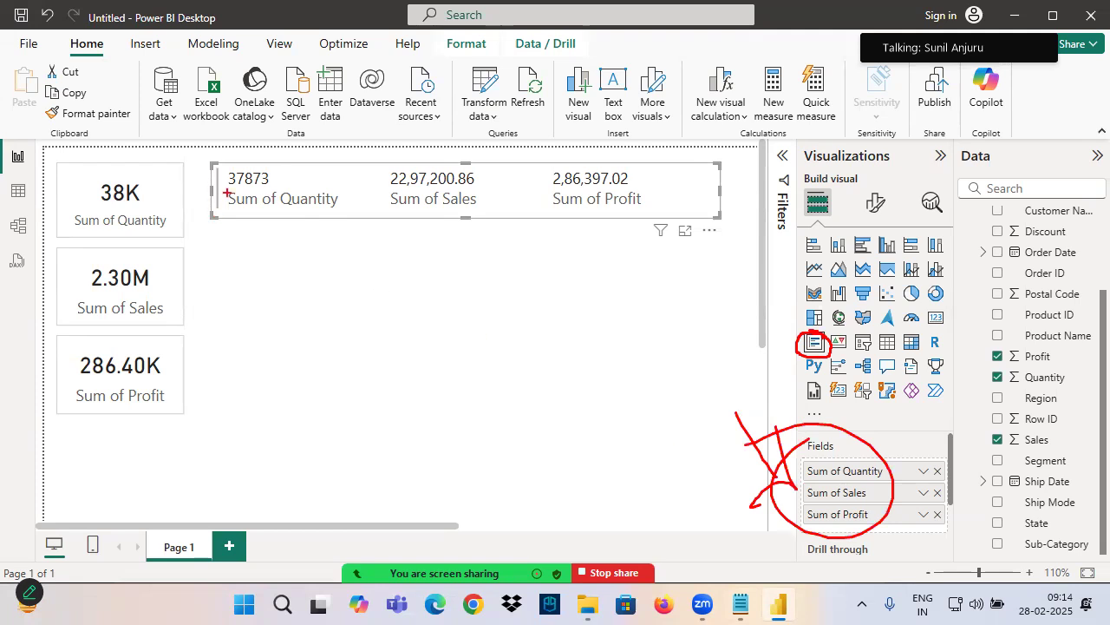
Mark the three values on the multi-row card, annotate them with "Comp", K and M, and circle the visual formatting option
drag(392, 185, 453, 179)
mouse_move(424, 128)
mouse_down()
mouse_move(430, 153)
mouse_move(522, 148)
mouse_up()
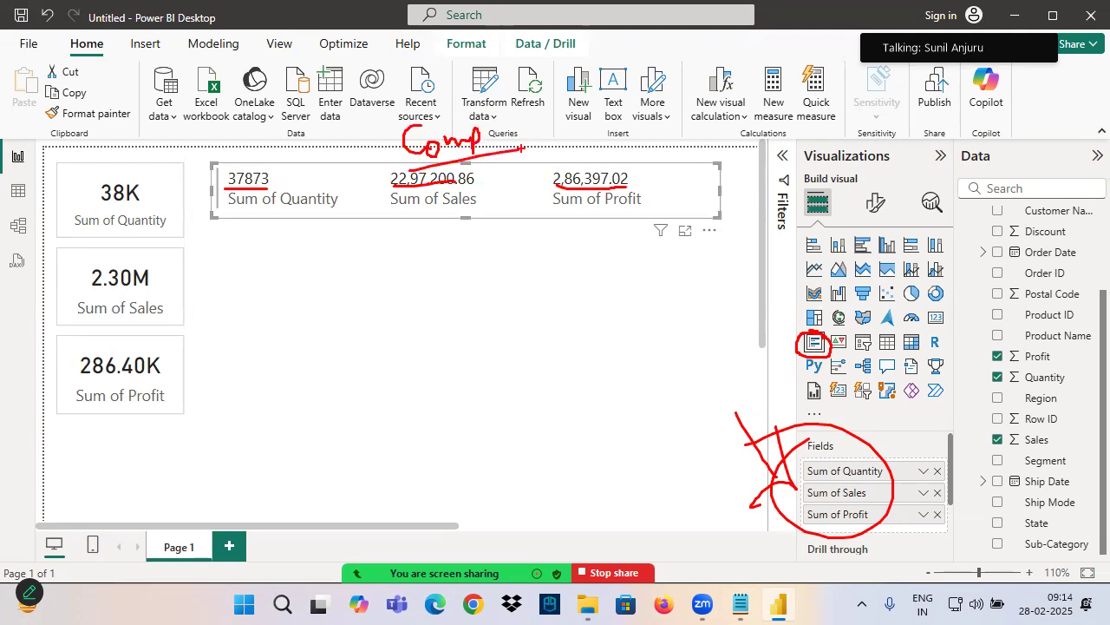
mouse_move(224, 187)
mouse_down()
mouse_move(288, 183)
mouse_move(307, 197)
mouse_up()
drag(229, 210, 310, 207)
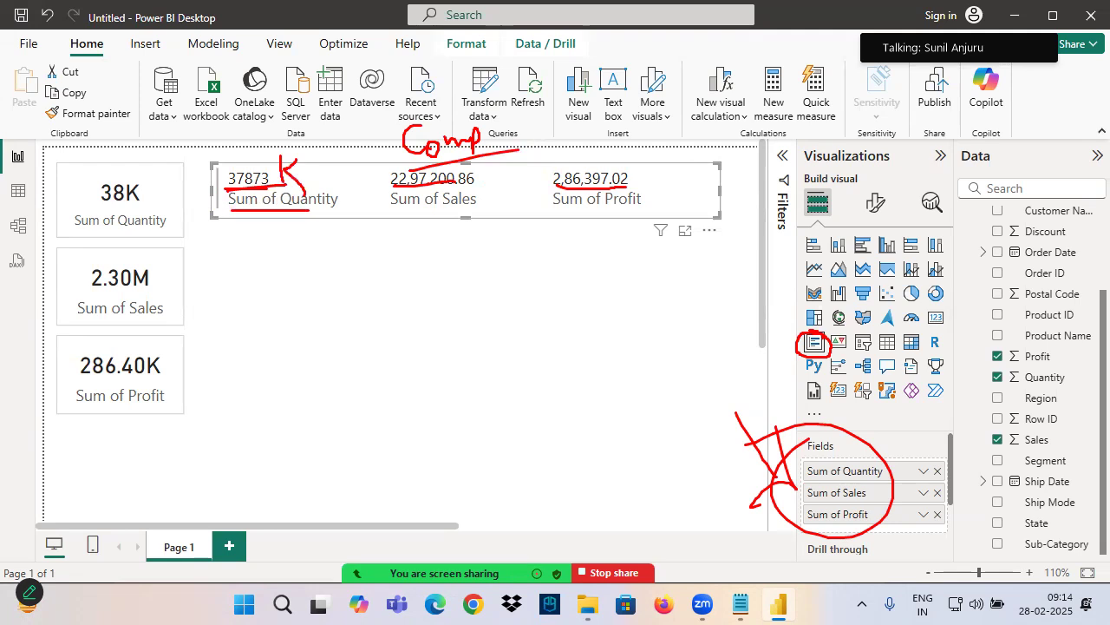
drag(274, 162, 248, 195)
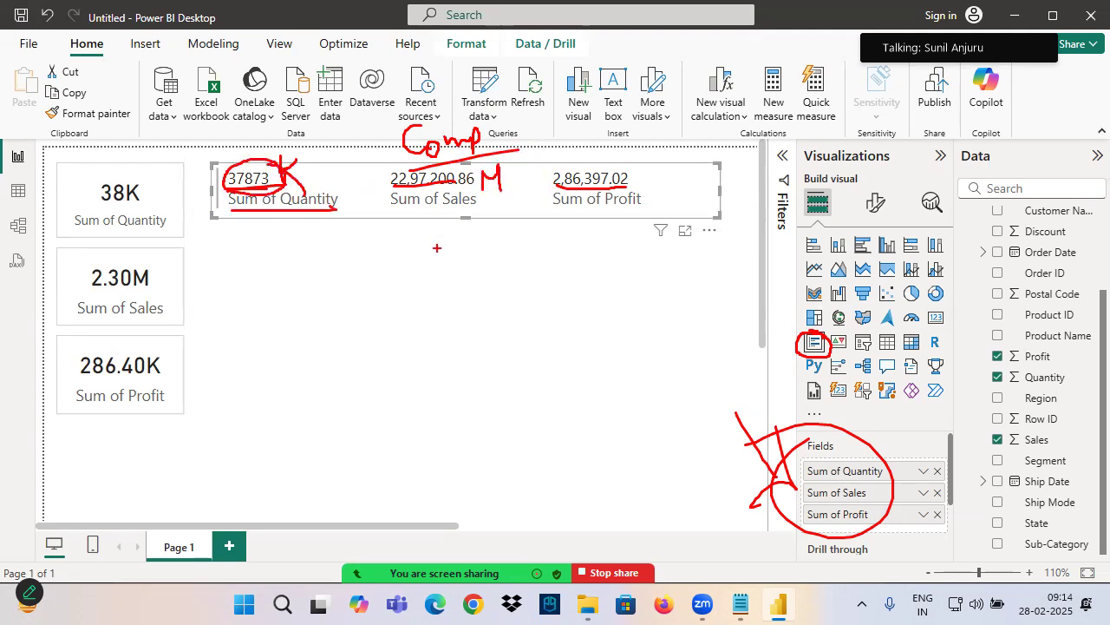
mouse_move(561, 186)
mouse_down()
mouse_move(648, 185)
mouse_move(665, 203)
mouse_move(312, 155)
mouse_move(569, 215)
mouse_up()
drag(868, 213, 856, 185)
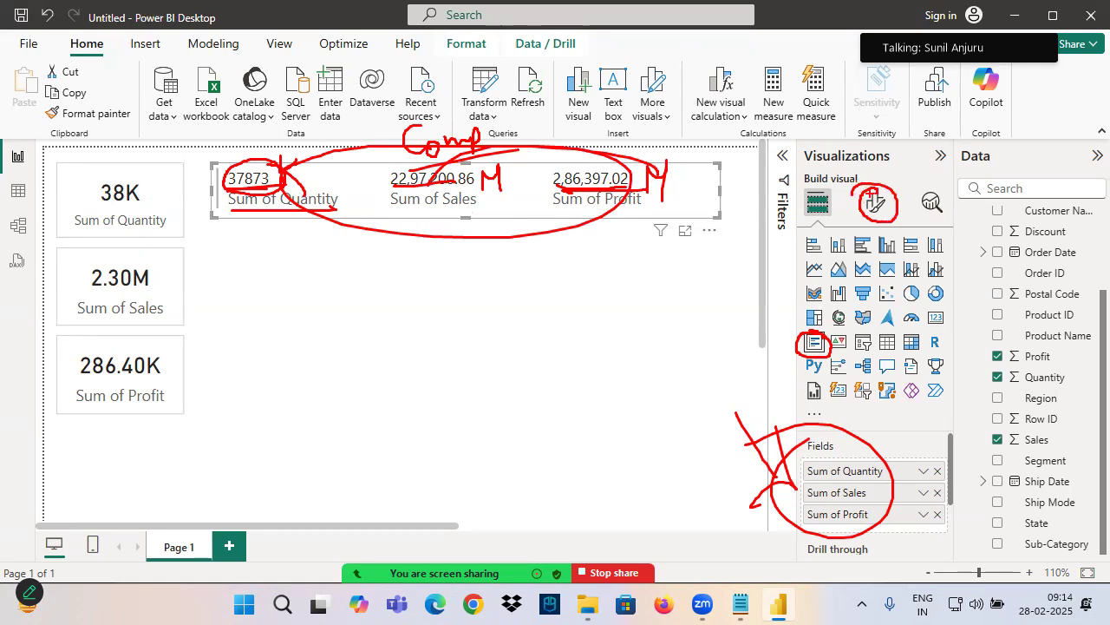
Show the multi-row card's format options, mark its values and labels alongside Callout values and Category labels, and clear the marks
click(876, 202)
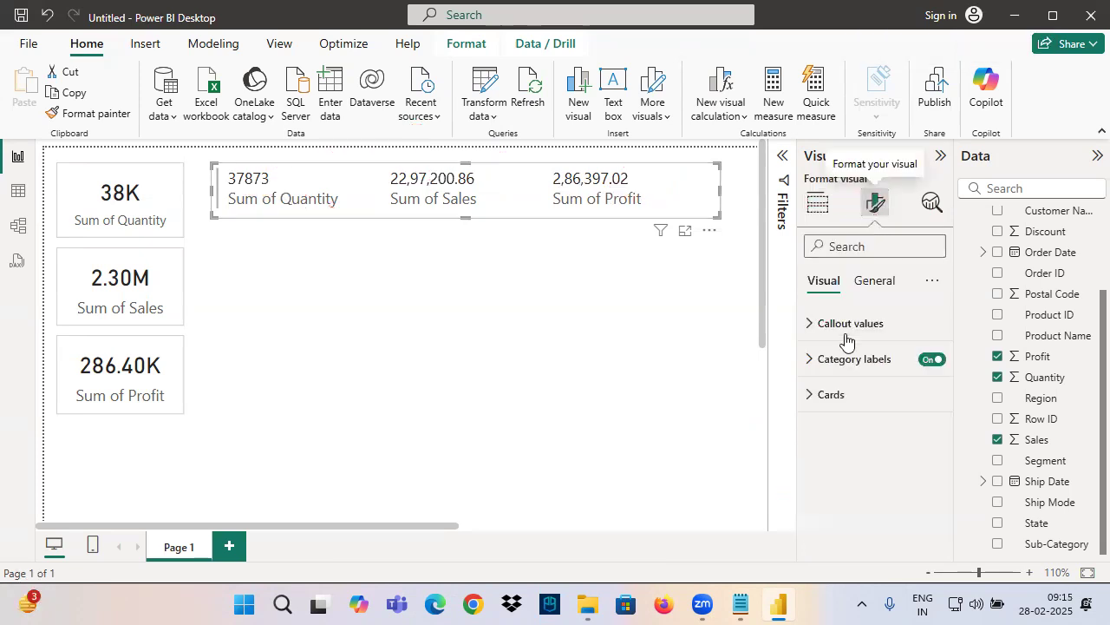
drag(818, 337, 890, 335)
mouse_move(225, 172)
mouse_down()
mouse_move(676, 206)
mouse_move(677, 188)
mouse_up()
mouse_move(227, 192)
mouse_down()
mouse_move(228, 210)
mouse_move(227, 195)
mouse_up()
drag(657, 204, 810, 370)
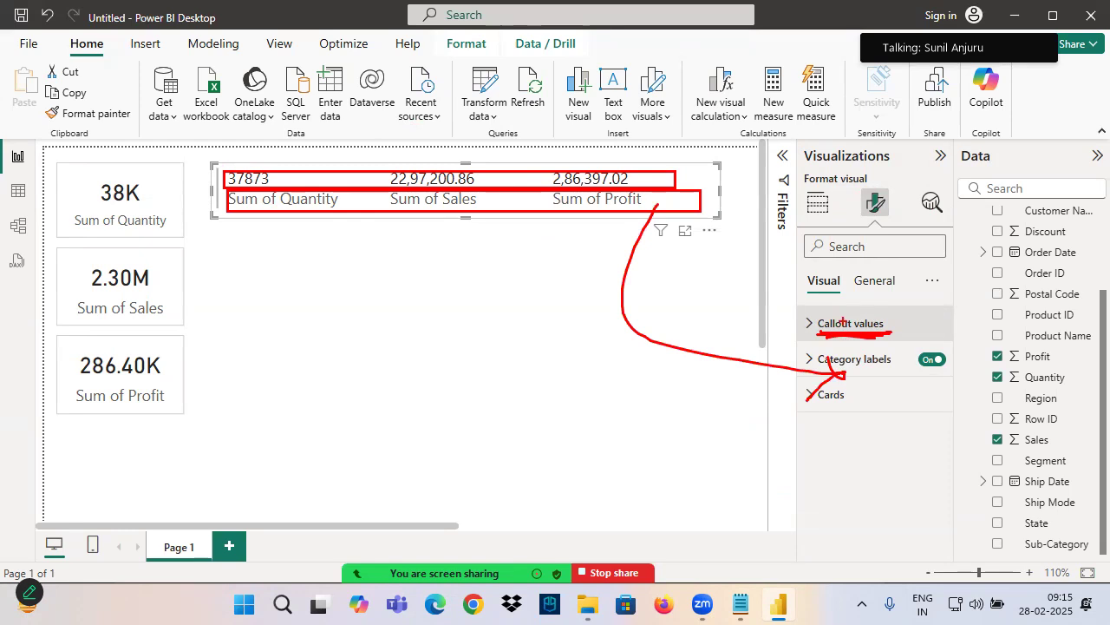
key(Escape)
Make the multi-row card's callout values bold
click(843, 323)
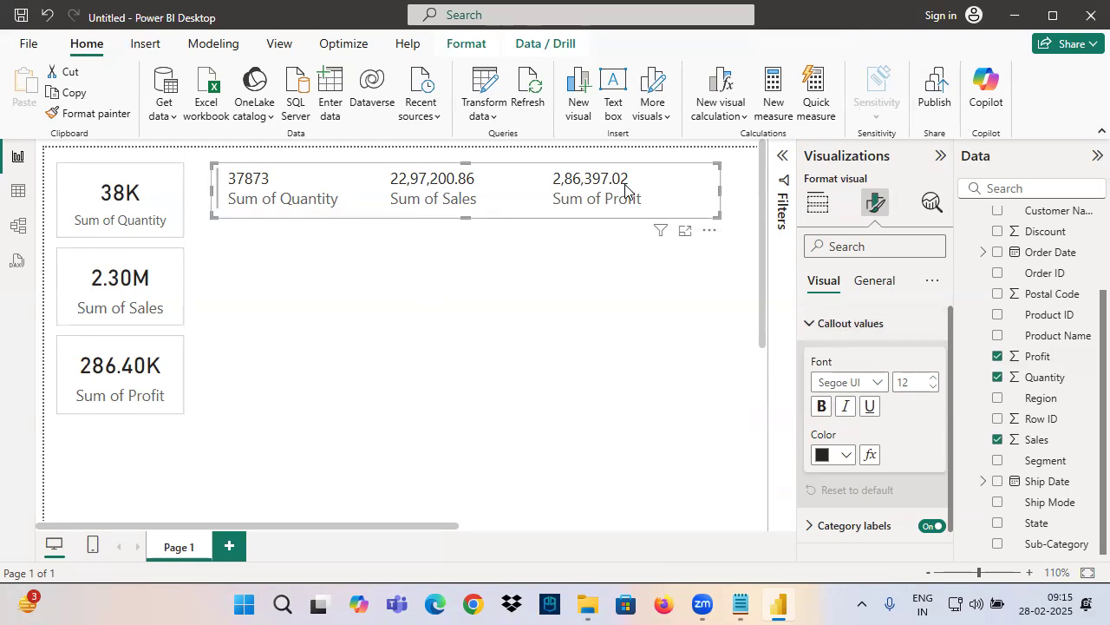
click(835, 325)
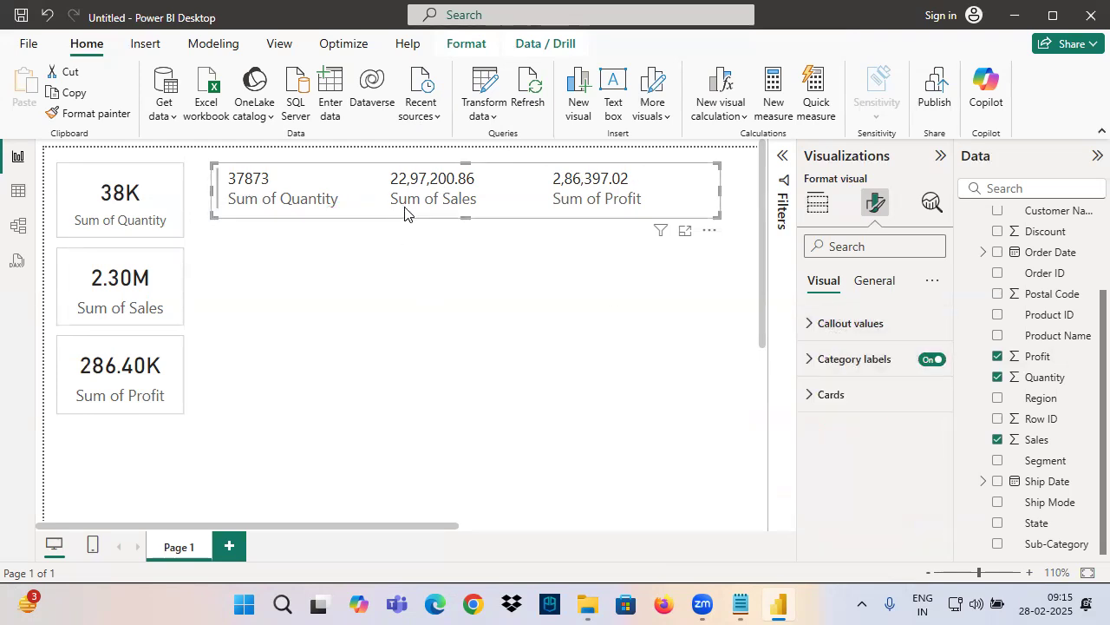
click(820, 328)
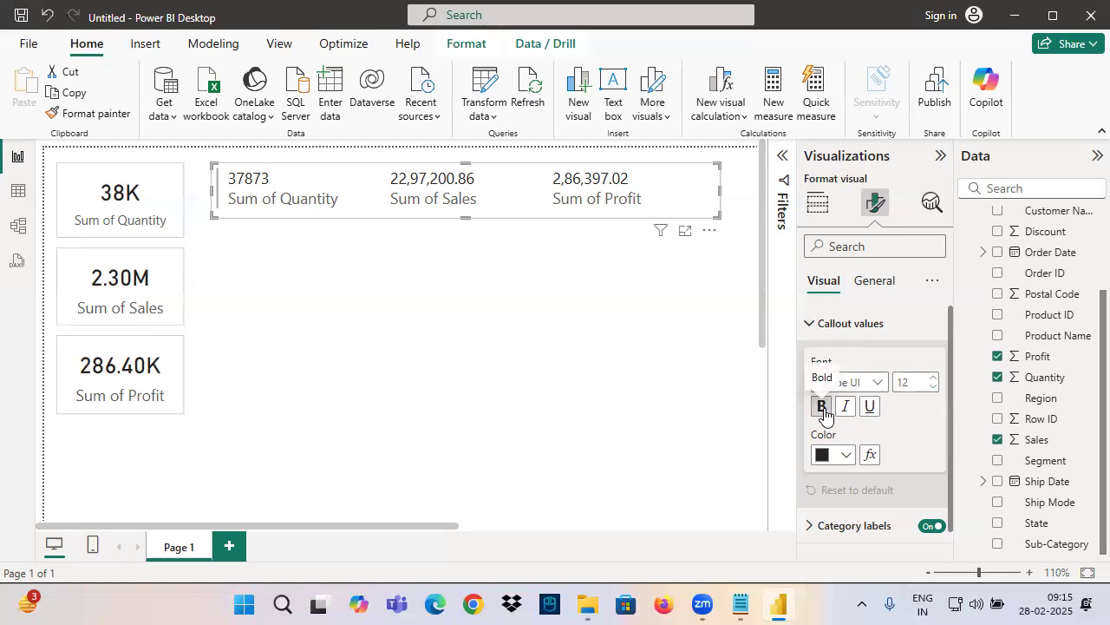
click(823, 407)
click(833, 323)
Make the multi-row card's category labels bold and deselect the visual
click(842, 359)
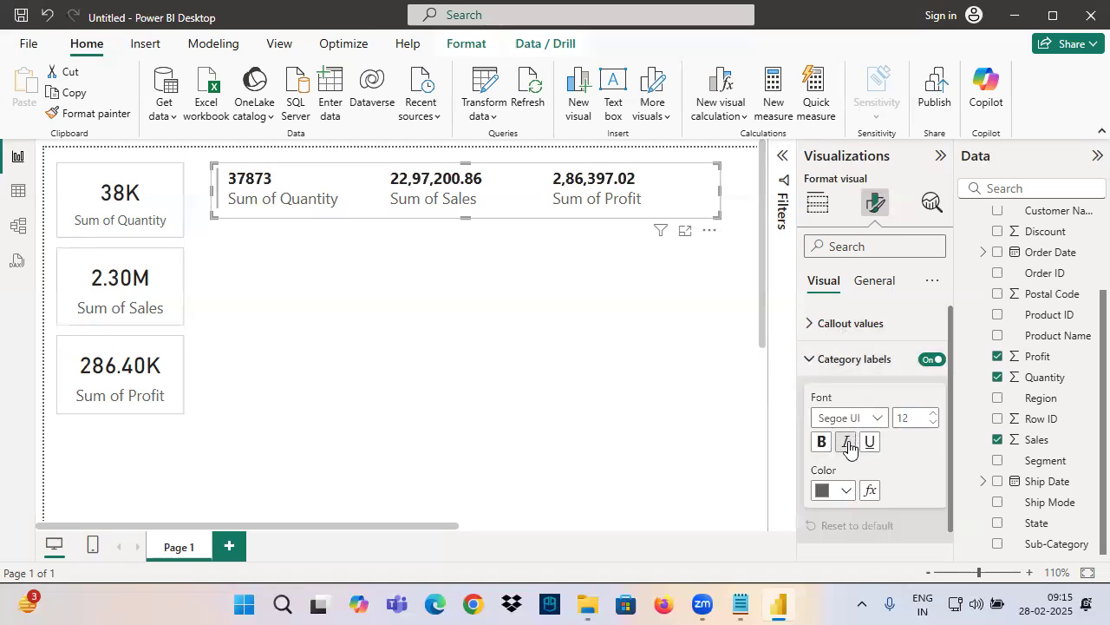
click(822, 442)
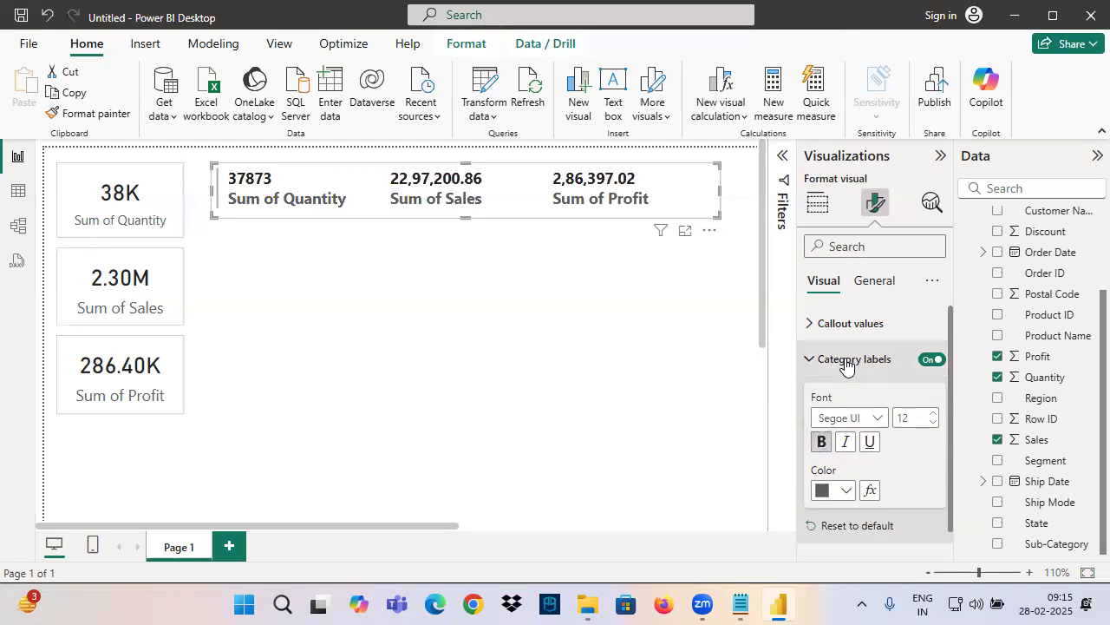
click(846, 359)
click(464, 363)
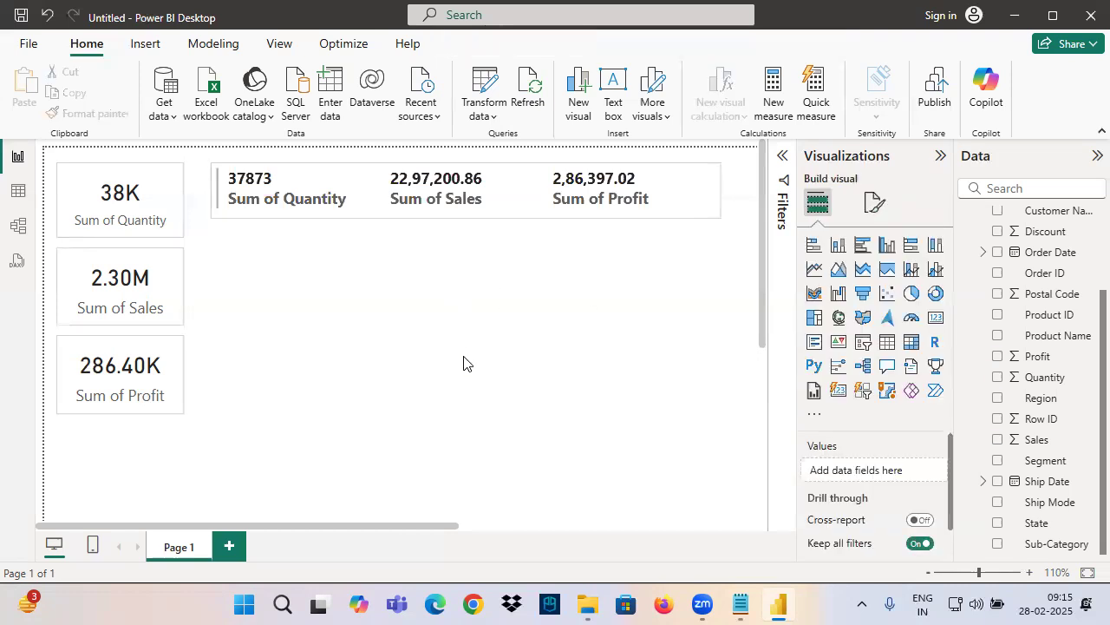
Show the multi-row card's format options again and mark the Cards option together with the matching area of the visual
click(562, 199)
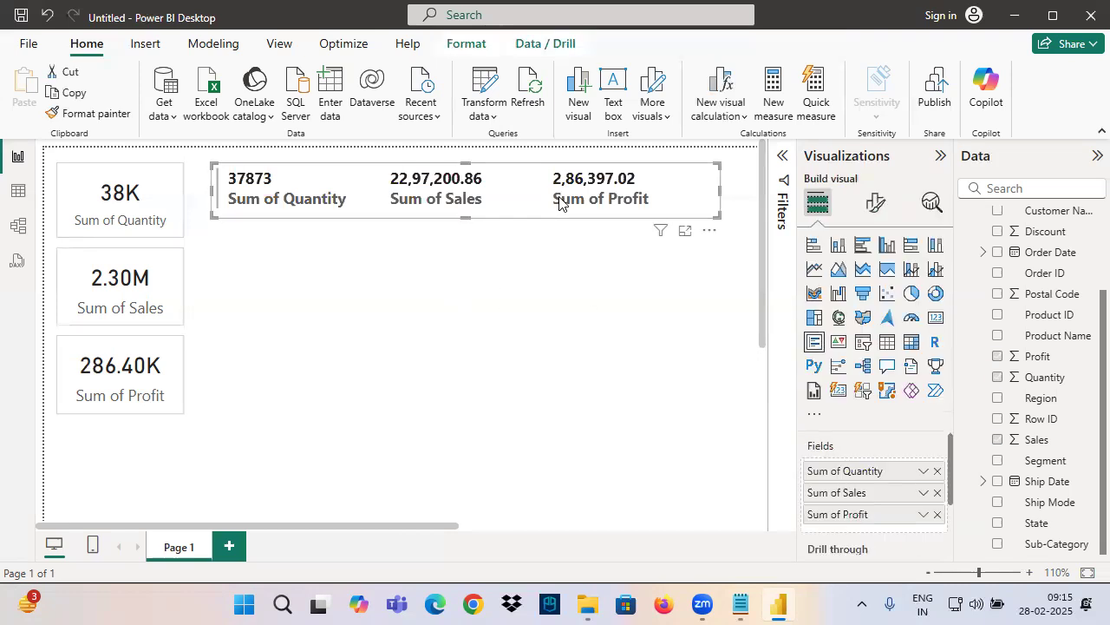
click(872, 206)
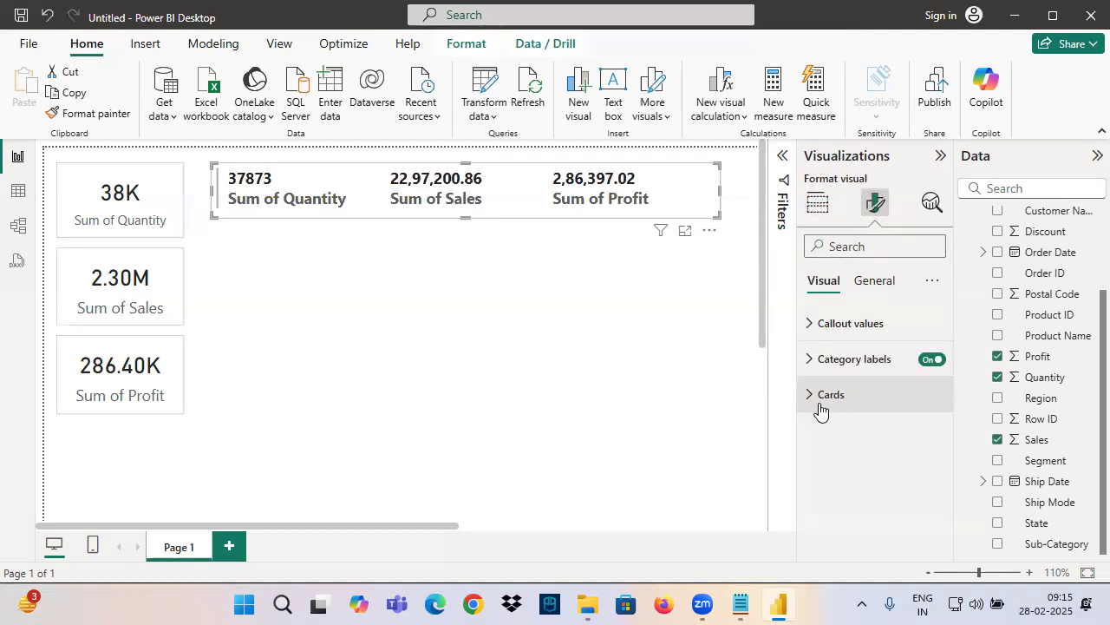
drag(805, 408, 913, 400)
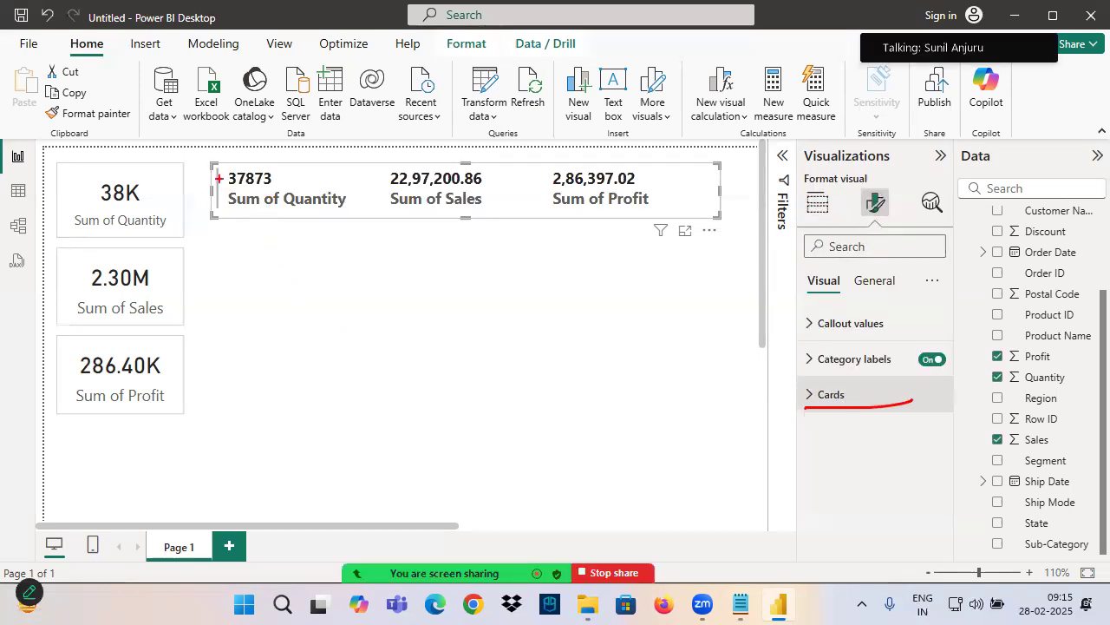
mouse_move(219, 178)
mouse_down()
mouse_move(217, 222)
mouse_move(680, 203)
mouse_move(593, 174)
mouse_move(667, 173)
mouse_up()
drag(685, 173, 685, 232)
drag(881, 385, 885, 392)
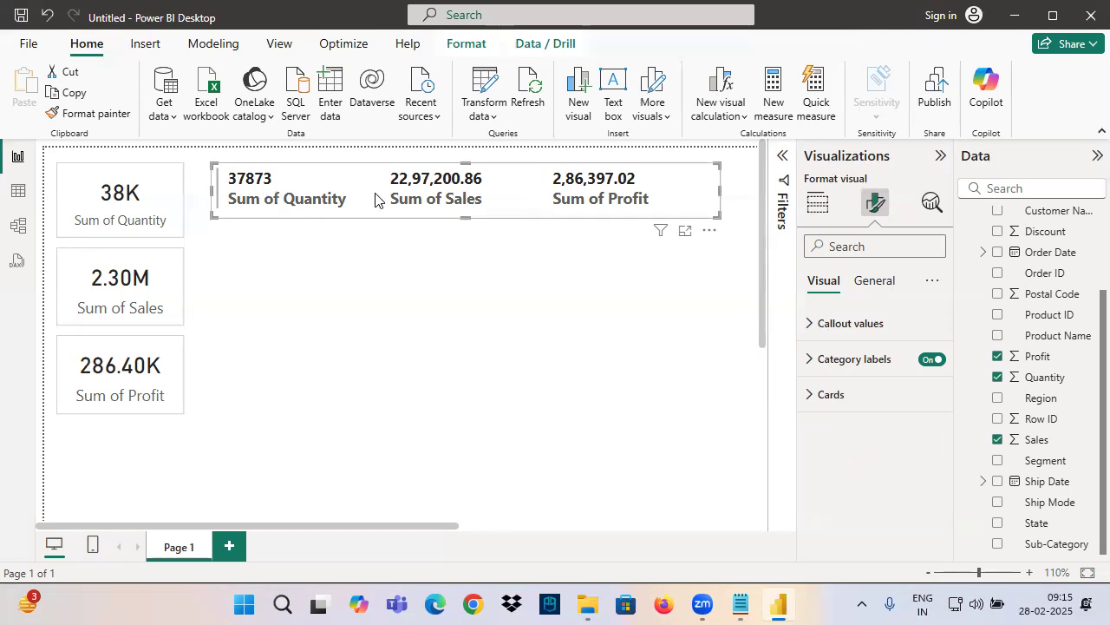
Mark the Quantity and Sales values and the space around them on the multi-row card with the annotation pen
drag(227, 186, 288, 184)
mouse_move(375, 188)
mouse_down()
mouse_move(484, 186)
mouse_move(366, 177)
mouse_move(487, 196)
mouse_up()
drag(403, 172, 255, 239)
drag(269, 149, 405, 237)
mouse_move(244, 186)
mouse_down()
mouse_move(253, 254)
mouse_move(268, 262)
mouse_up()
drag(435, 191, 450, 285)
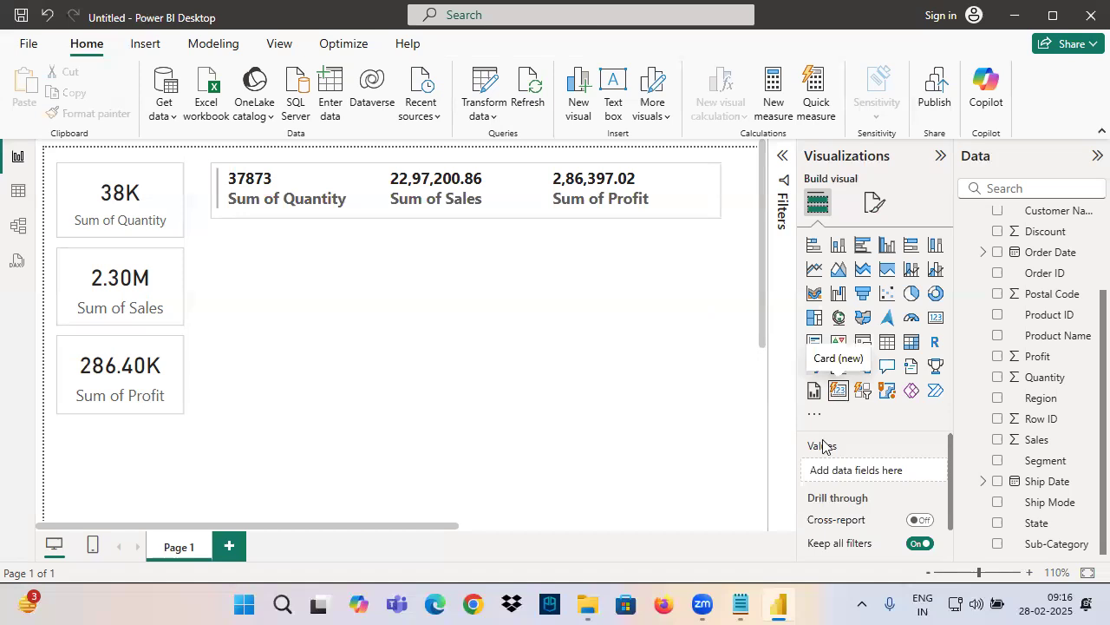
Switch to Notepad and add a dashed line with the heading "Card (New)" below the Multi Row Card notes
click(740, 605)
click(56, 395)
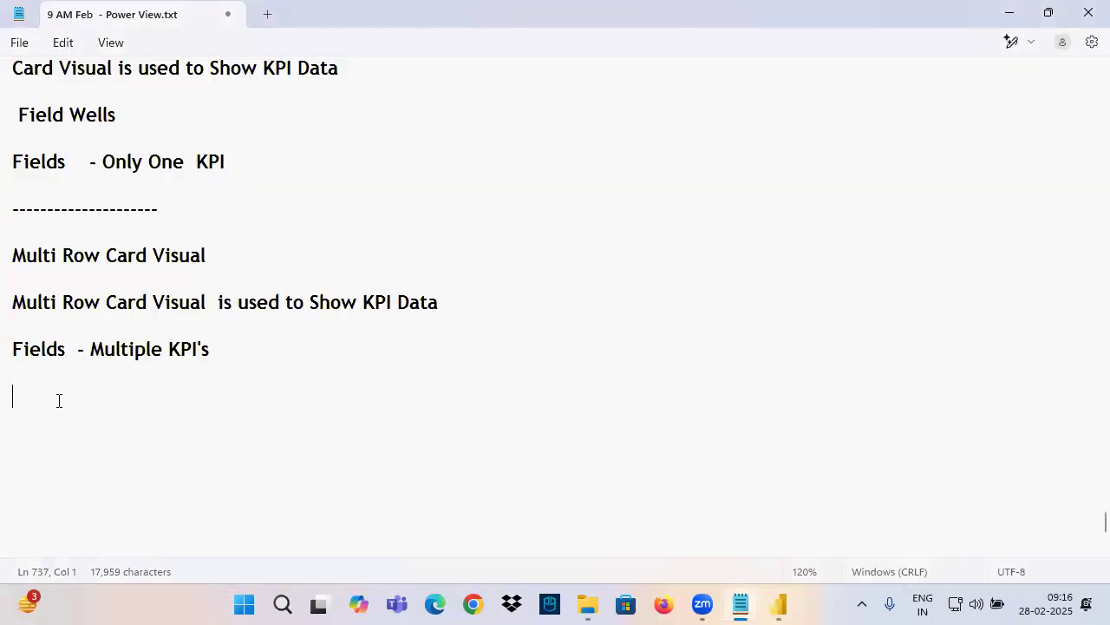
text(-----------------------)
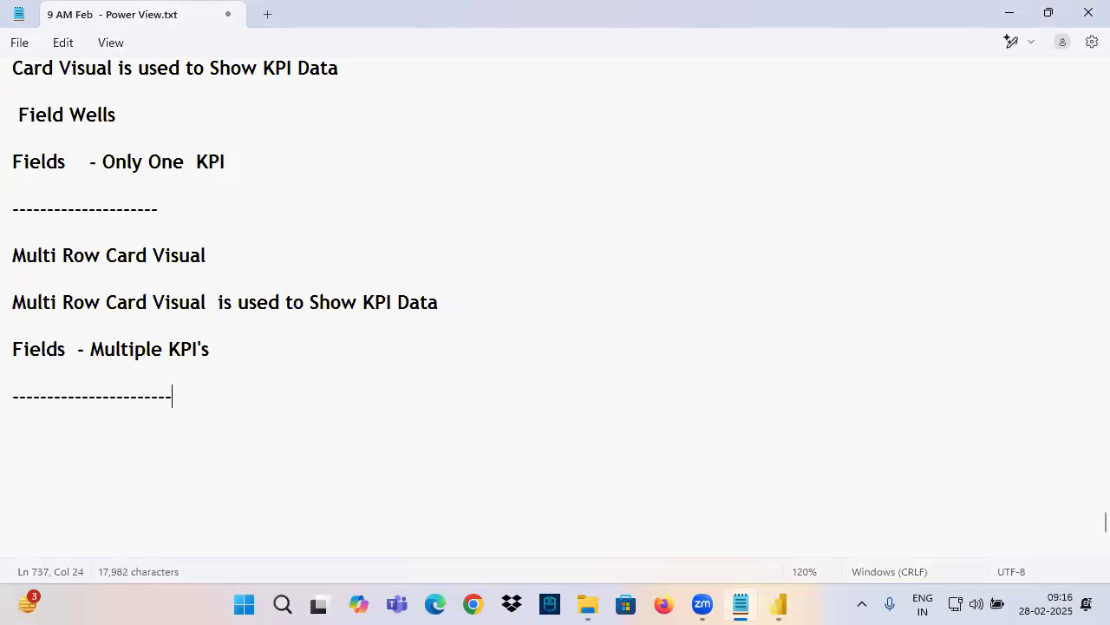
key(Return)
text(Card N)
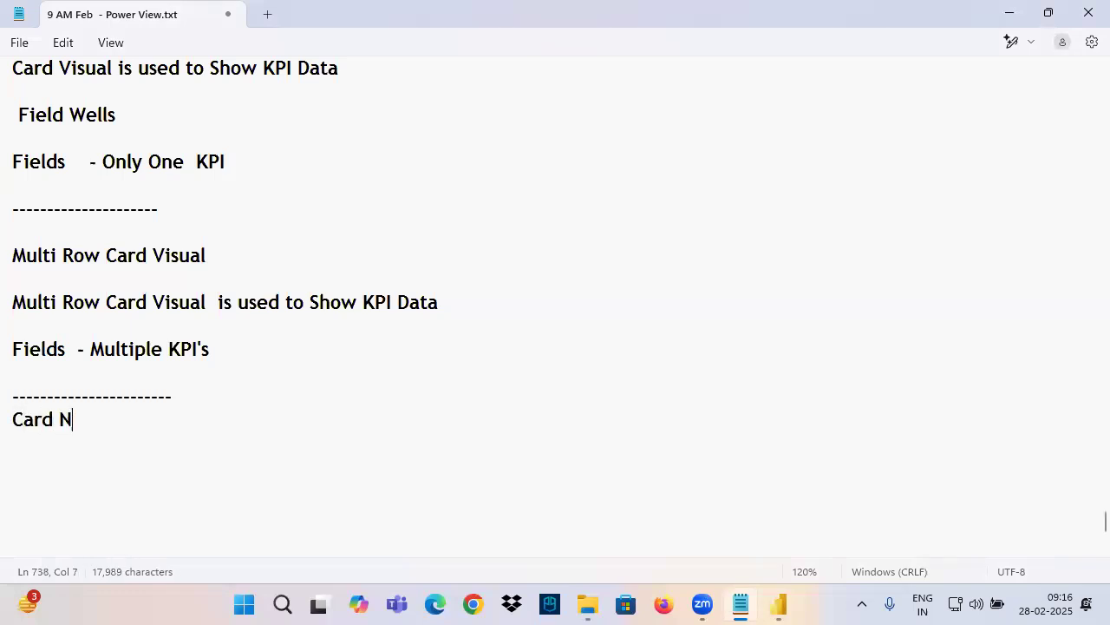
key(BackSpace)
text((New))
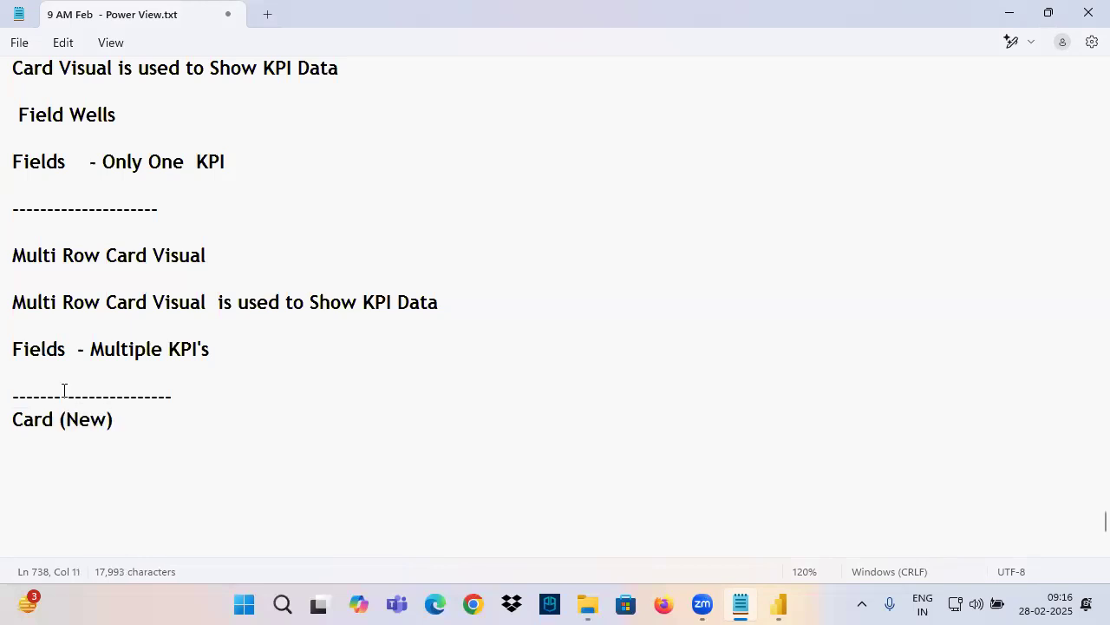
Add the line "Card (New) is used to Show KPI Data" below the new heading, reusing the existing note text
drag(152, 428, 21, 423)
key(ctrl+c)
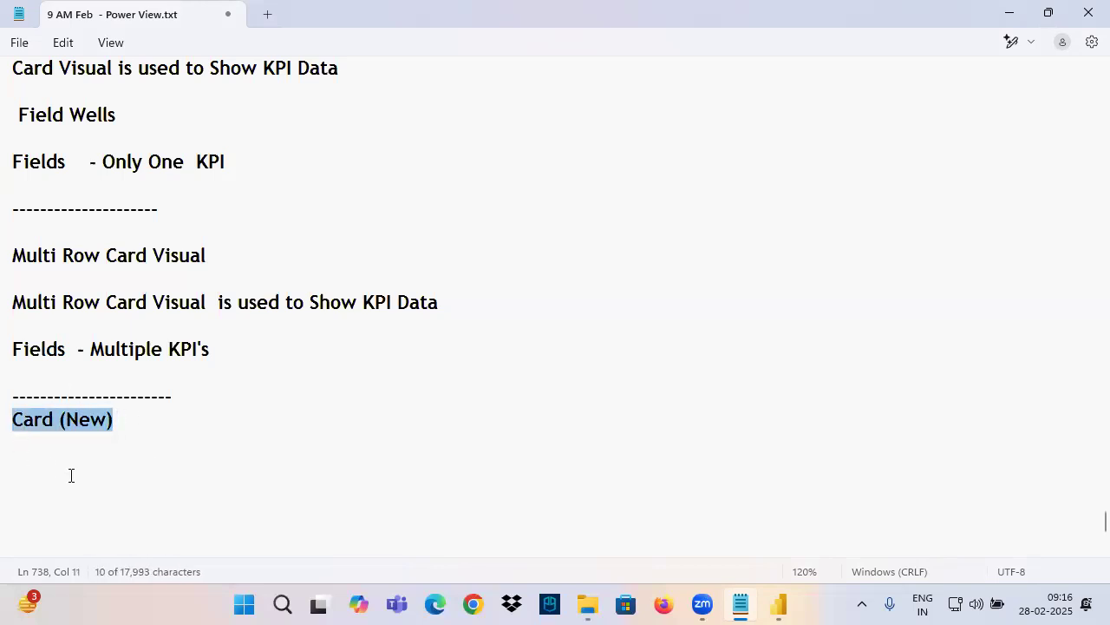
click(35, 472)
key(ctrl+v)
click(211, 303)
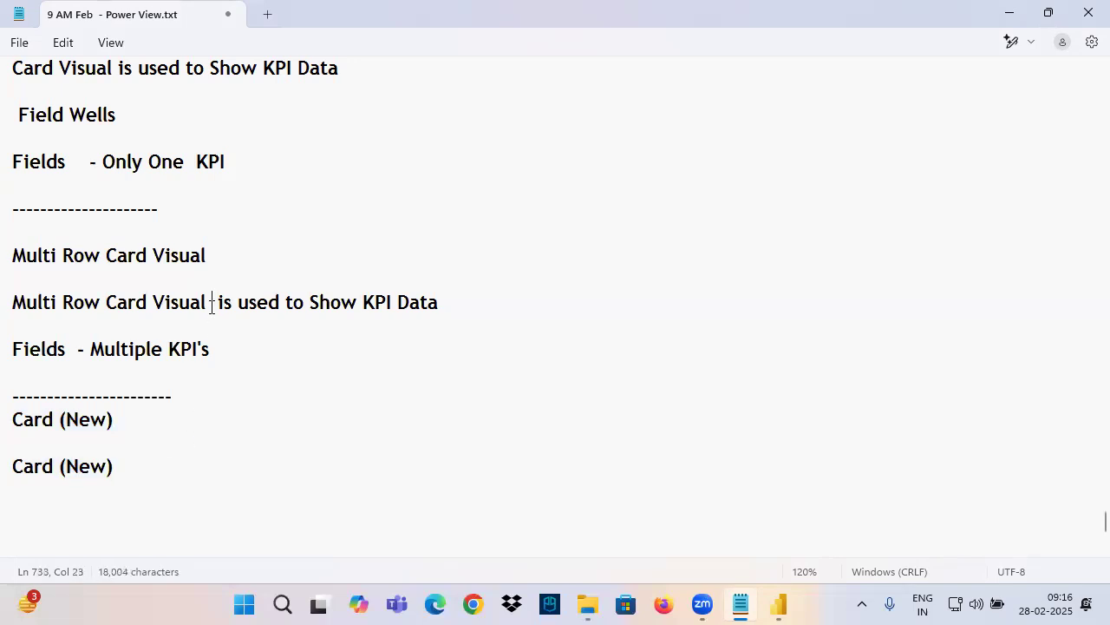
drag(211, 303, 475, 312)
key(ctrl+c)
click(149, 470)
key(ctrl+v)
scroll(520, 485, down, 4)
scroll(120, 300, up, 2)
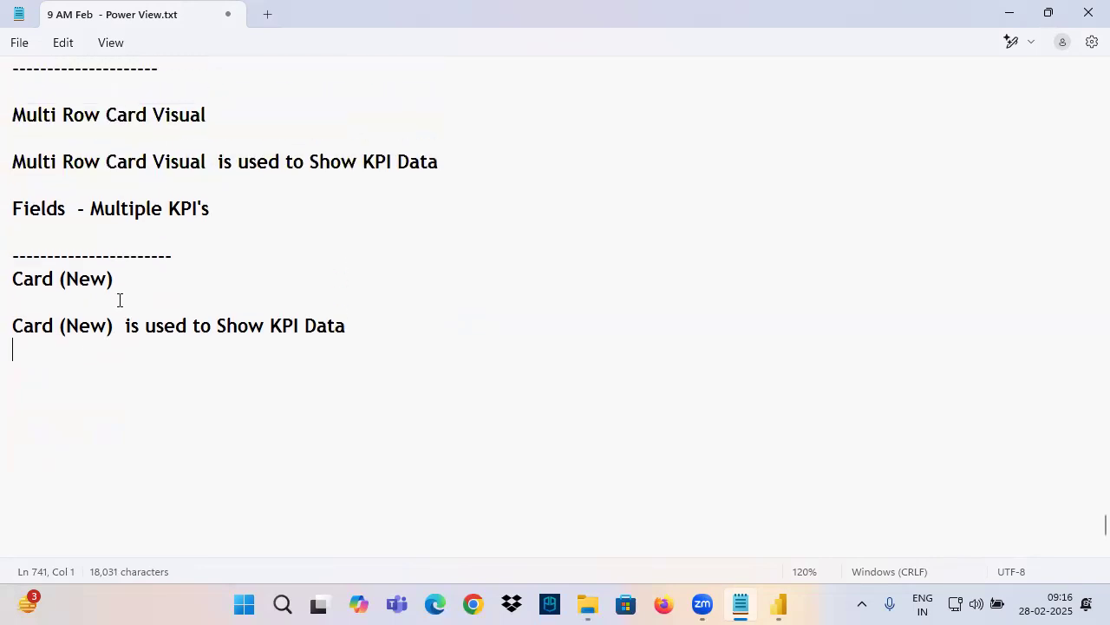
Switch to Power BI Desktop and insert a Card (New) visual below the multi-row card, resized to the same width as it
click(780, 604)
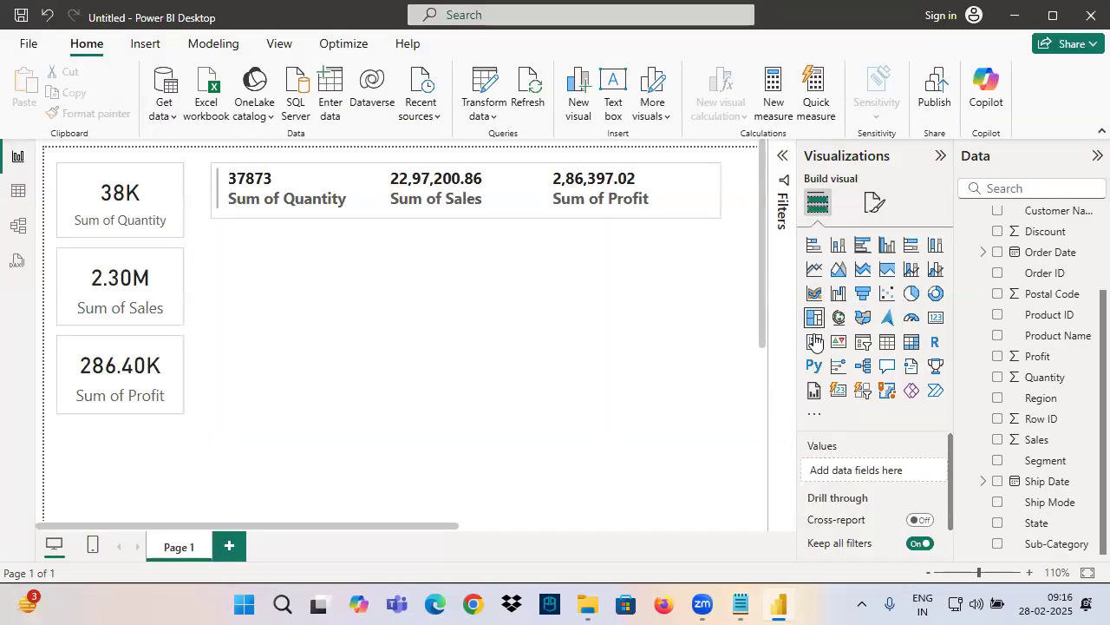
click(837, 393)
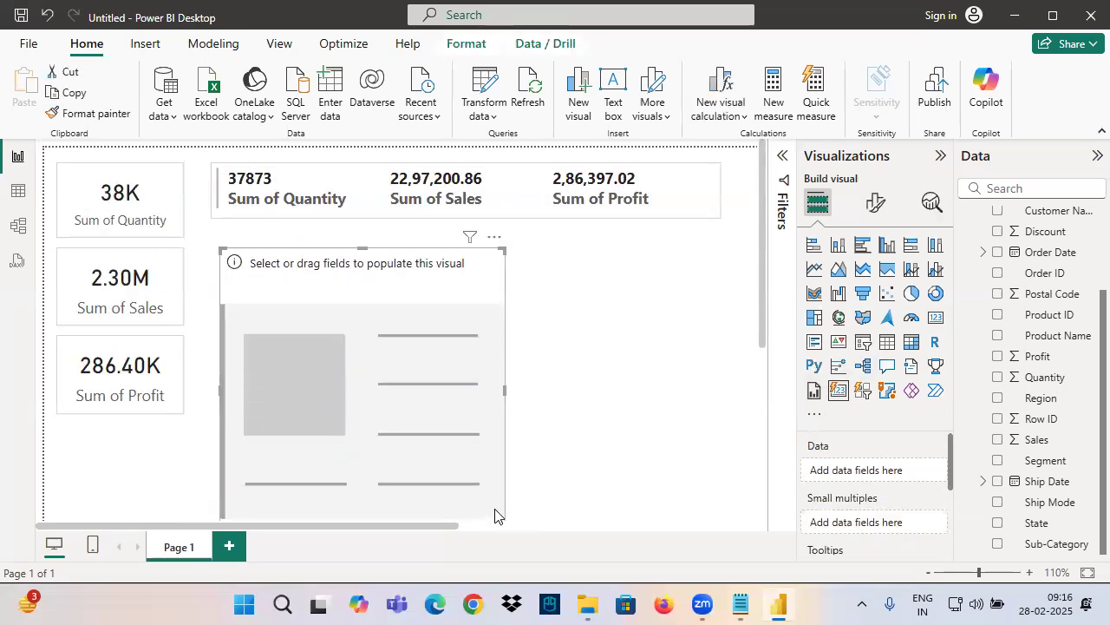
drag(503, 251, 499, 405)
drag(399, 398, 385, 288)
drag(490, 383, 684, 364)
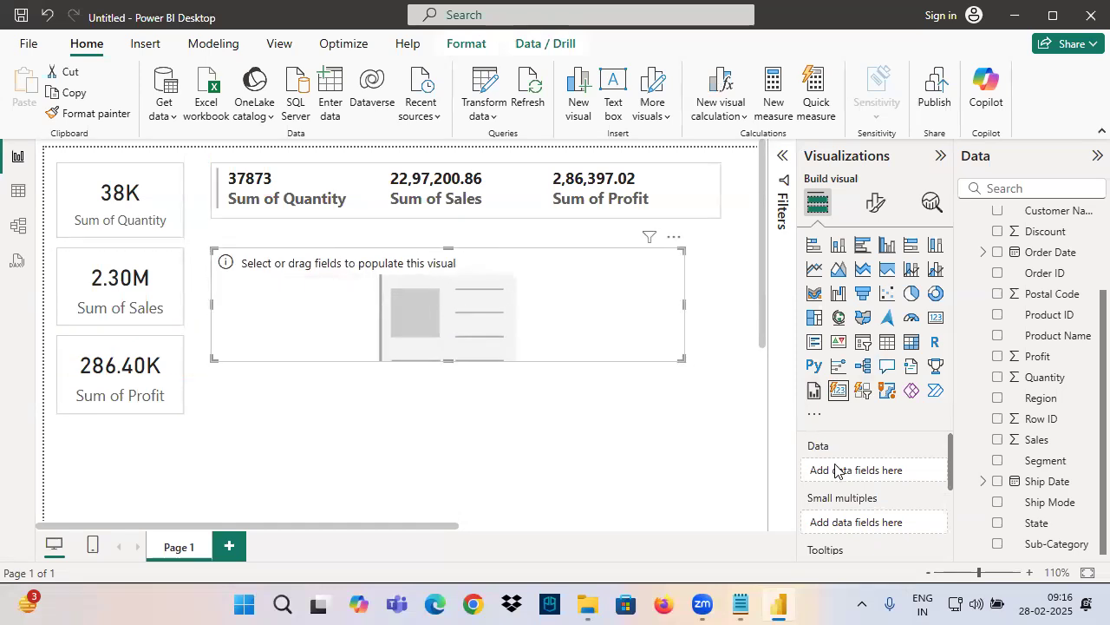
drag(797, 464, 714, 454)
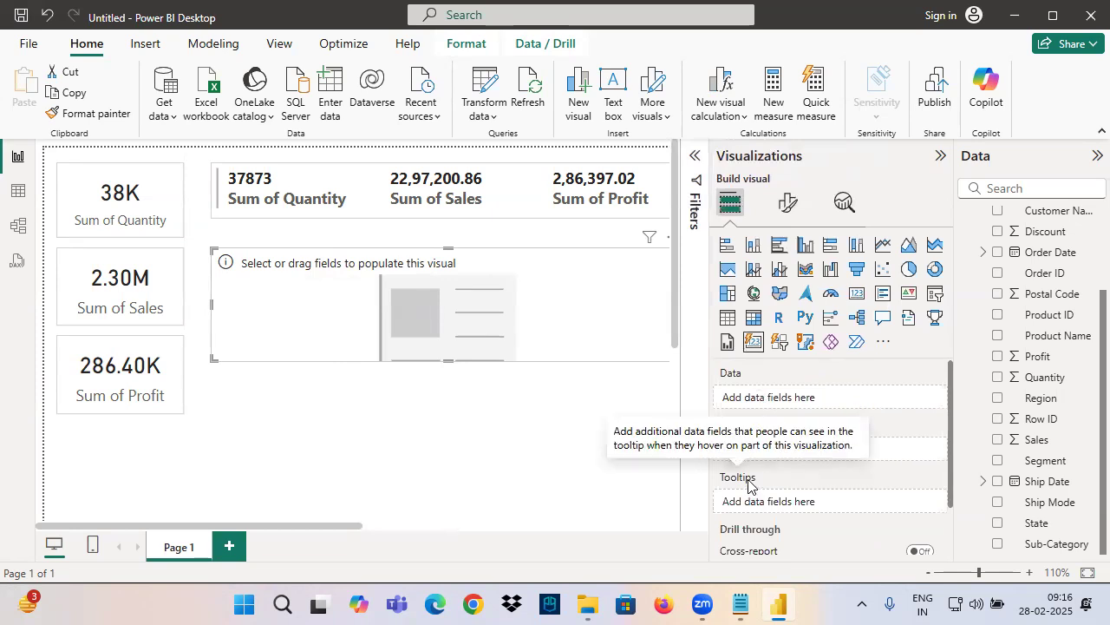
drag(712, 397, 799, 447)
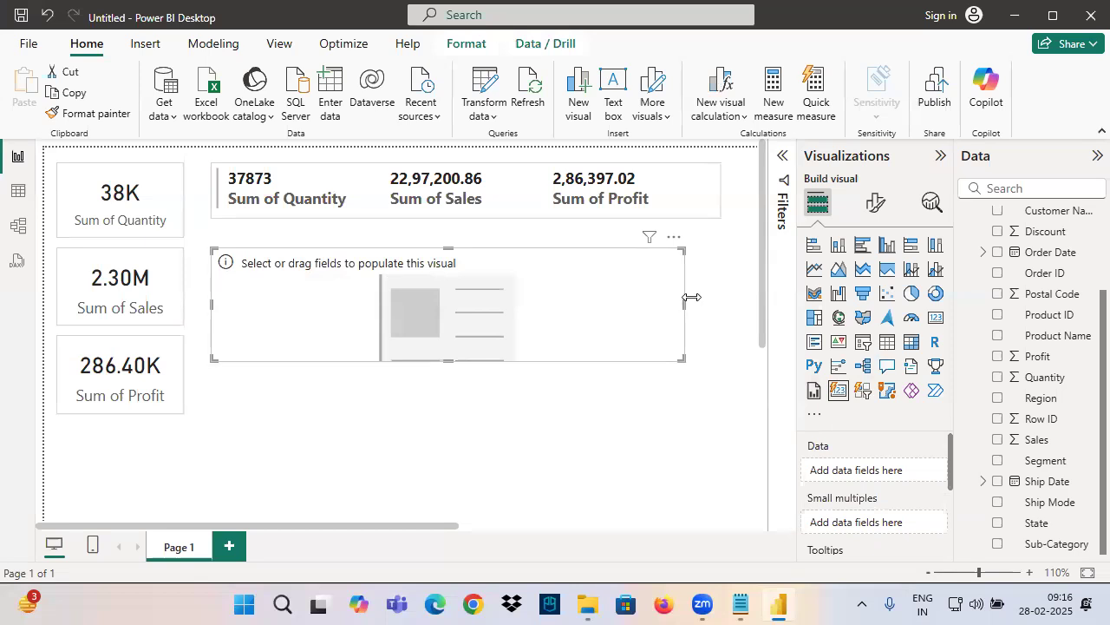
drag(684, 300, 720, 308)
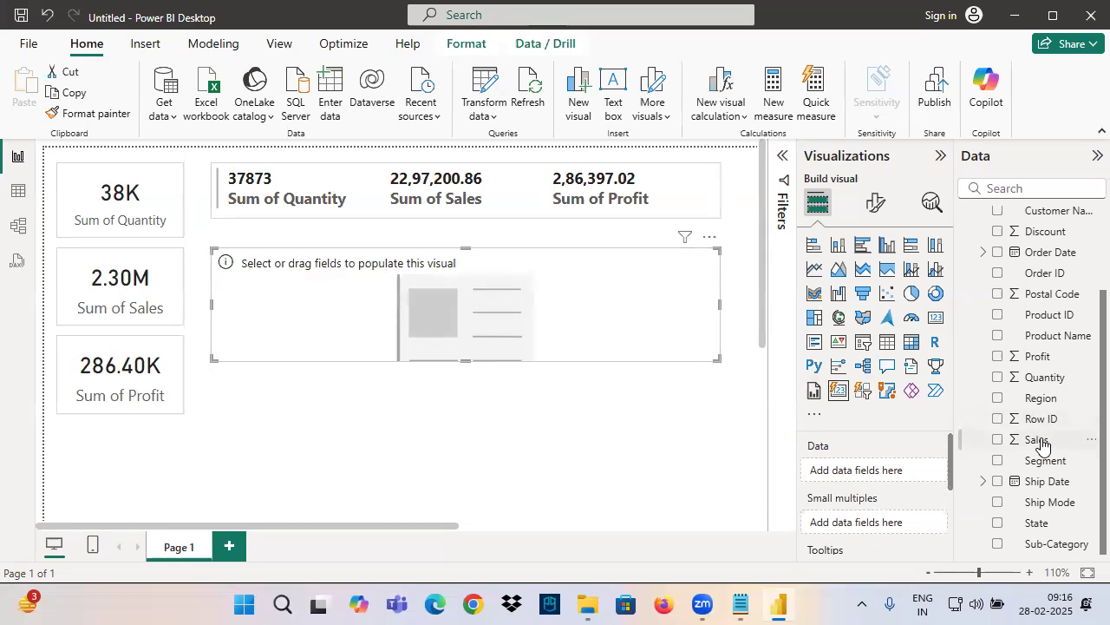
Add the Quantity, Sales and Profit fields to the Data of the Card (New) visual
drag(1041, 379, 868, 471)
drag(1037, 441, 867, 493)
drag(1037, 357, 867, 516)
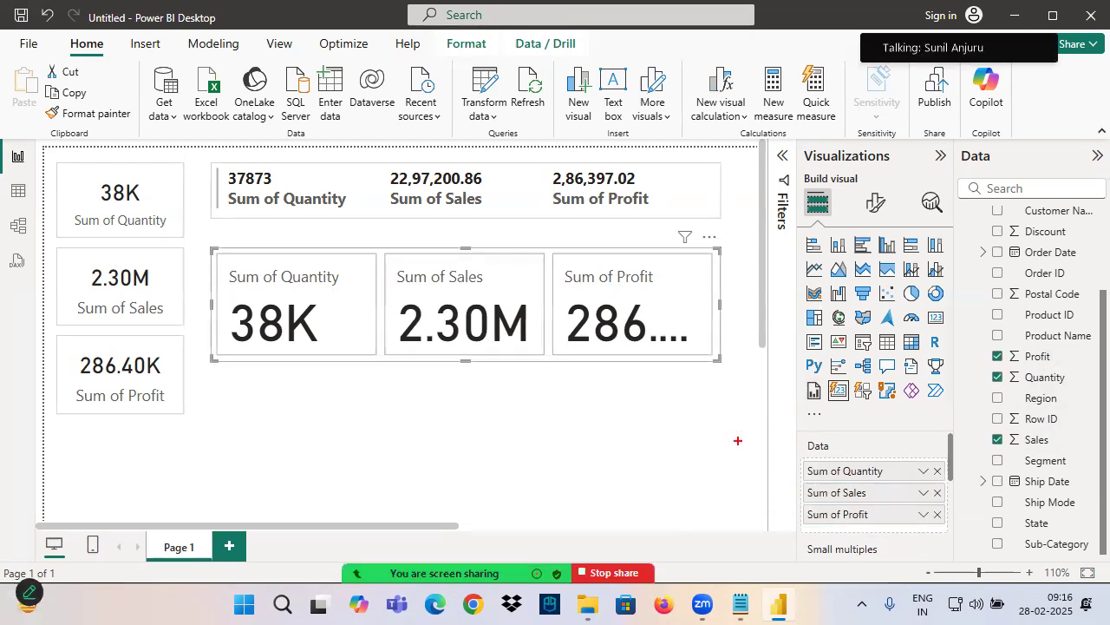
Mark the three Data fields and the Quantity, Sales and Profit values of the new card with the annotation pen
mouse_move(708, 465)
mouse_down()
mouse_move(777, 482)
mouse_move(859, 453)
mouse_move(790, 464)
mouse_up()
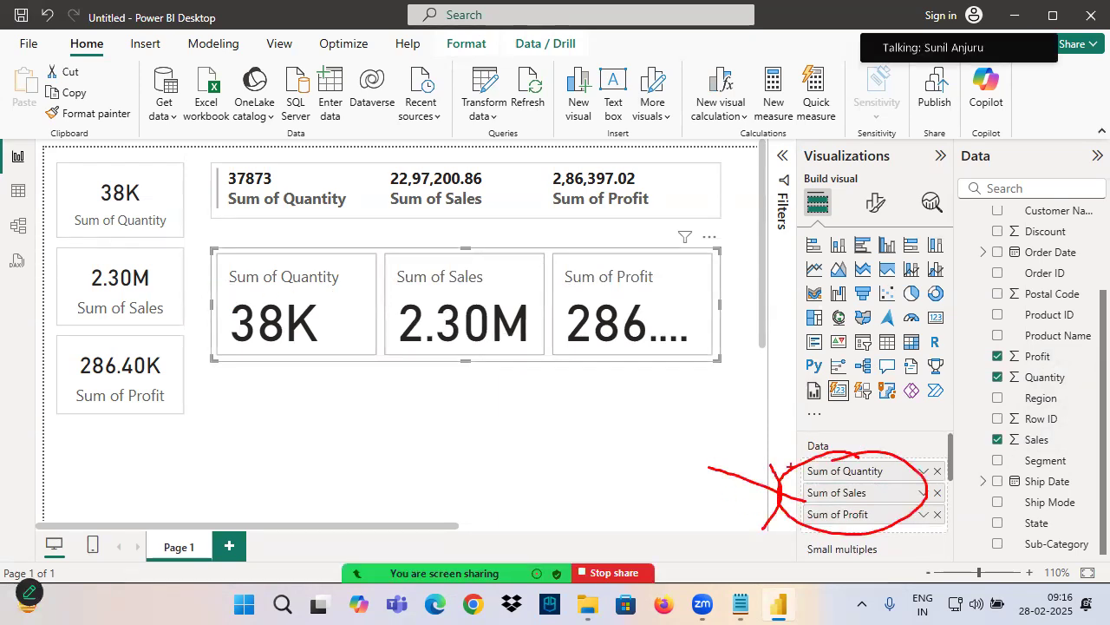
drag(245, 339, 337, 347)
drag(479, 347, 530, 345)
drag(637, 250, 643, 312)
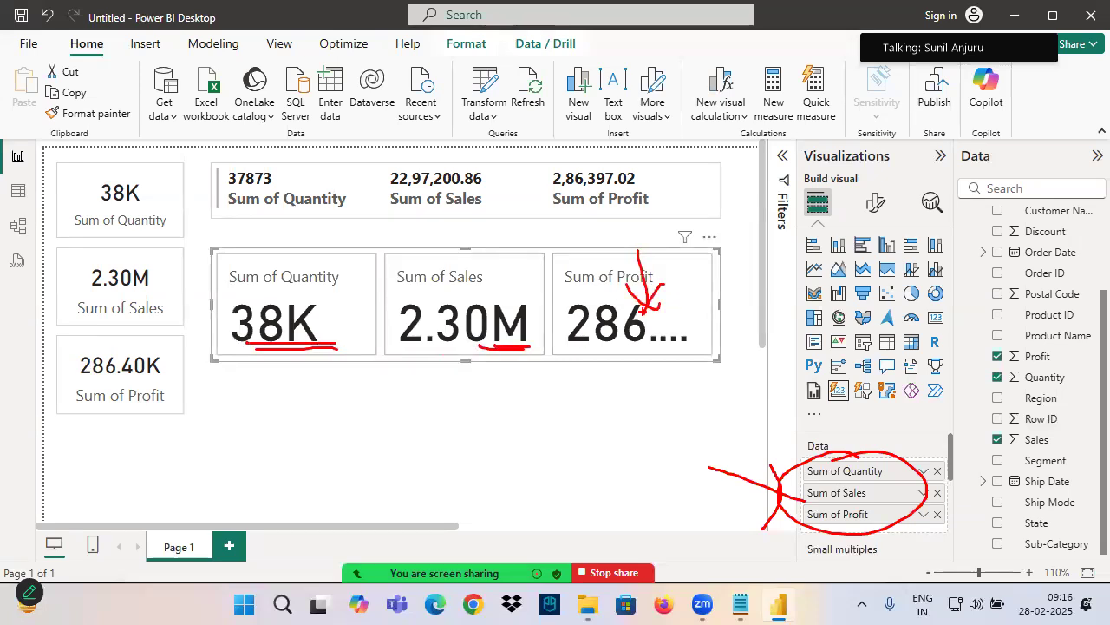
Outline the new card with the annotation pen, link it to the Callout values option, and set the callout values' font size to 20
click(876, 201)
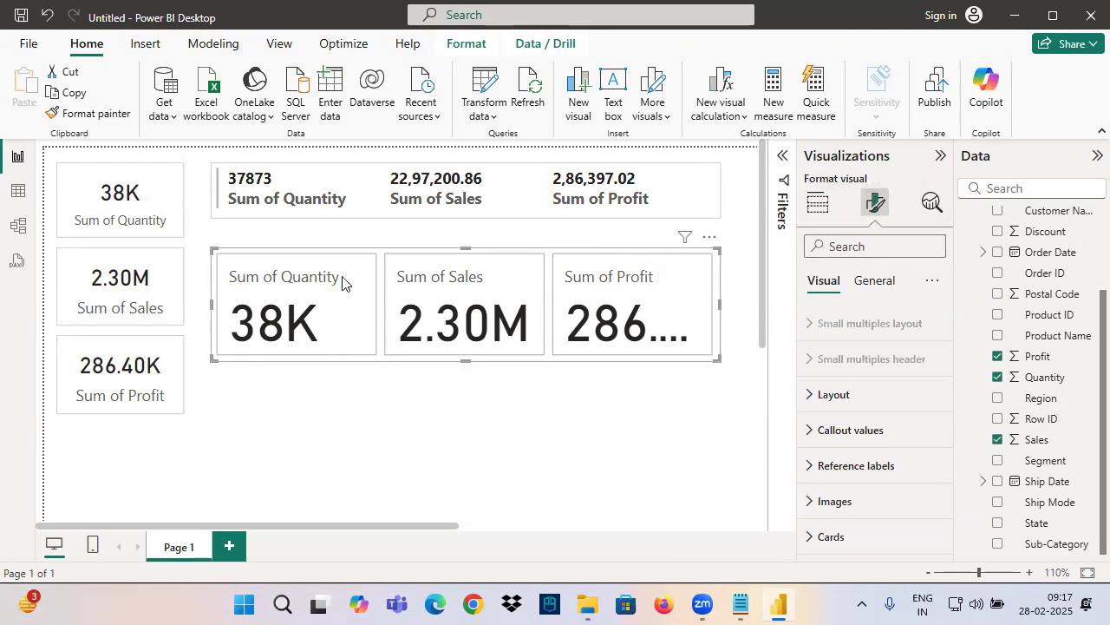
mouse_move(215, 248)
mouse_down()
mouse_move(665, 368)
mouse_move(723, 371)
mouse_move(636, 447)
mouse_move(632, 470)
mouse_move(760, 455)
mouse_move(805, 432)
mouse_up()
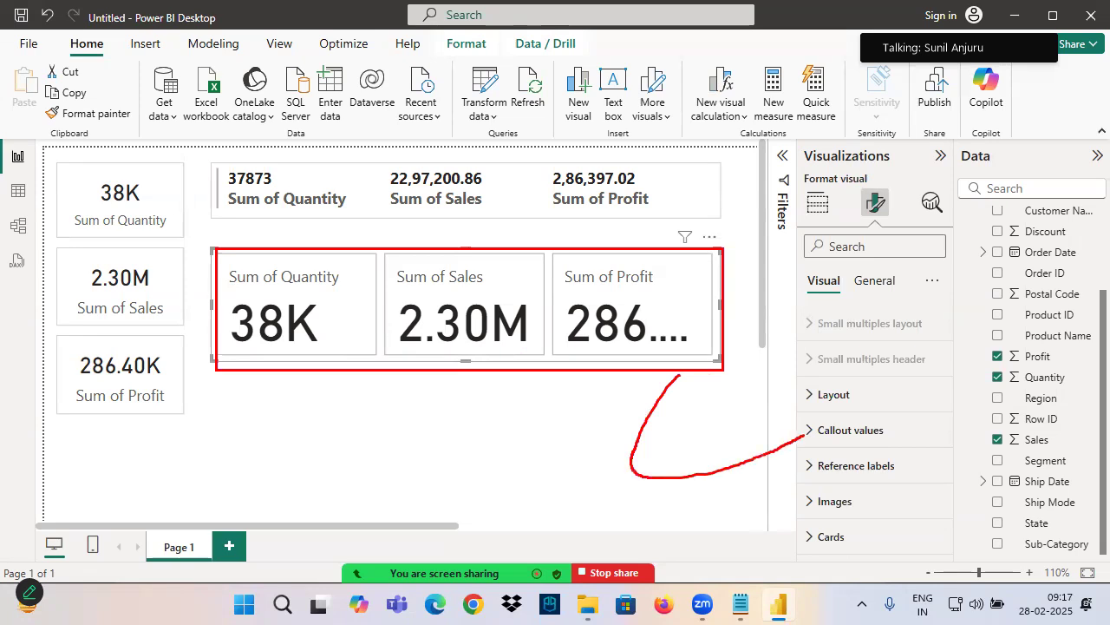
click(819, 429)
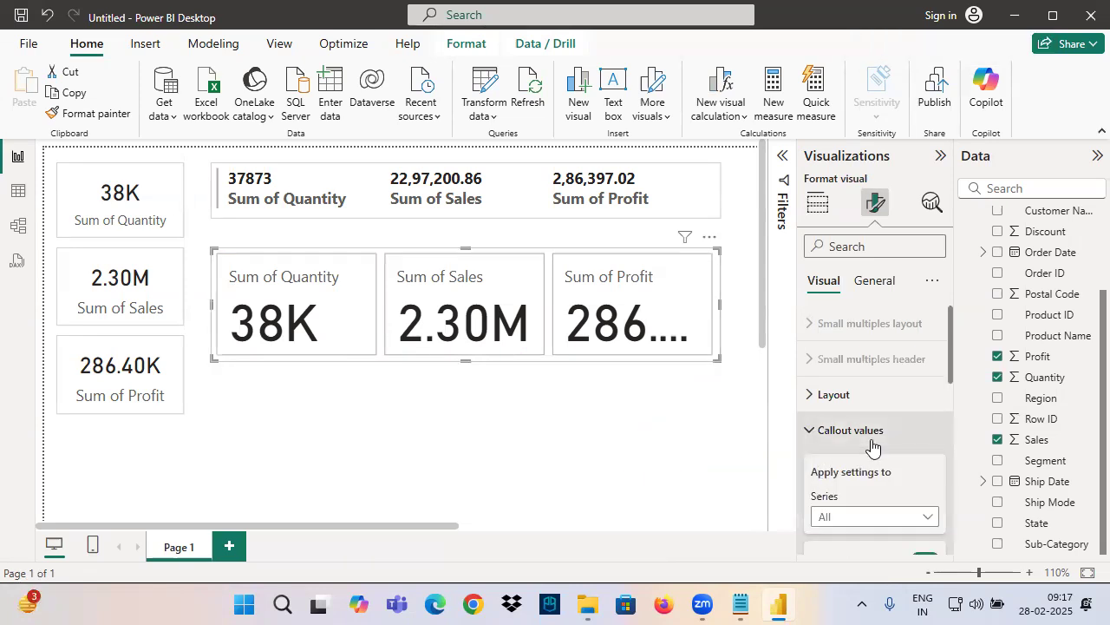
scroll(860, 460, down, 3)
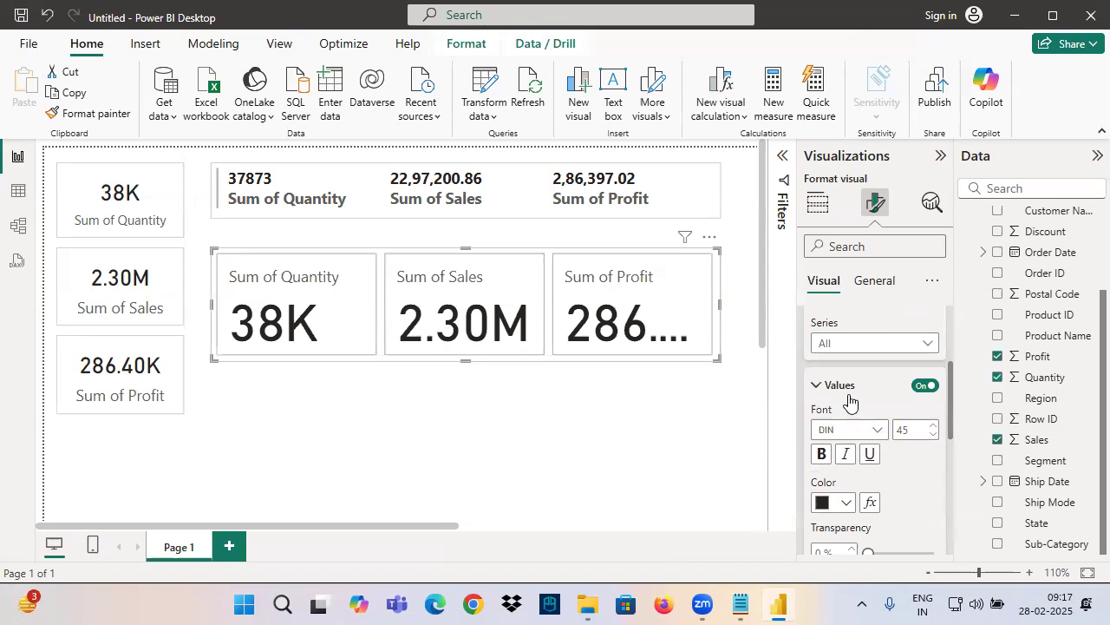
double_click(903, 430)
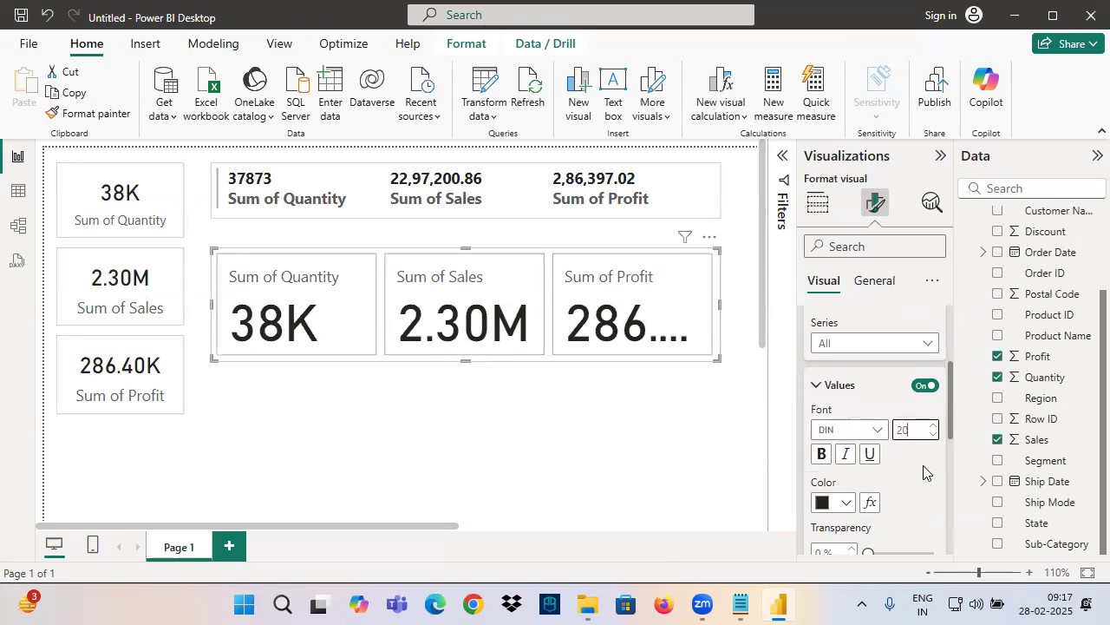
text(20)
key(Return)
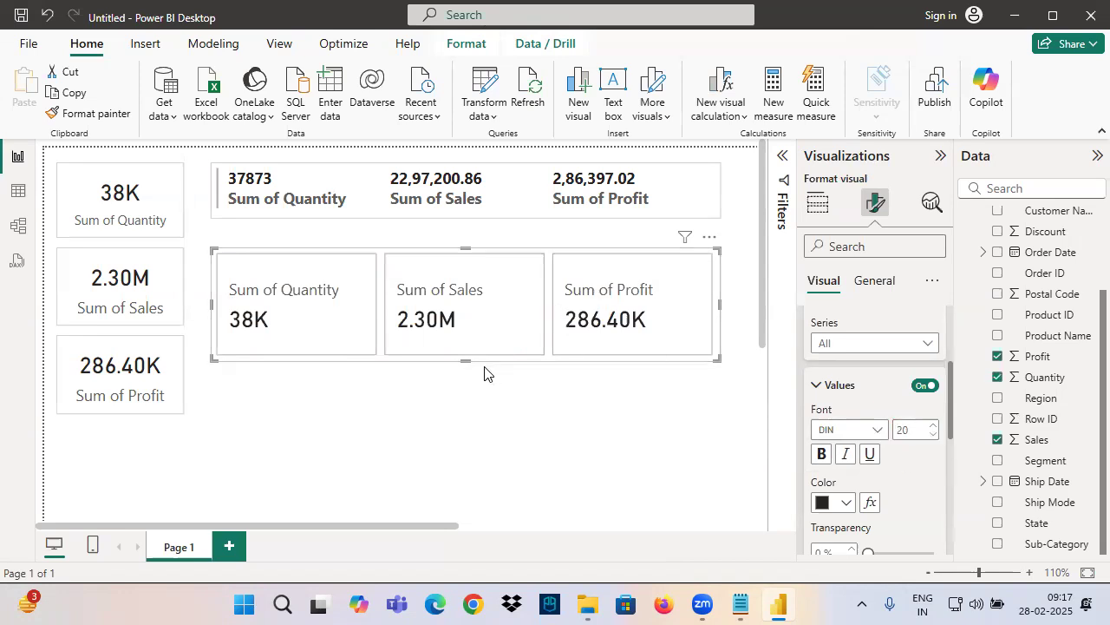
Reduce the height of the Card (New) visual to fit its values and return to its field settings
drag(468, 359, 461, 328)
scroll(845, 404, up, 3)
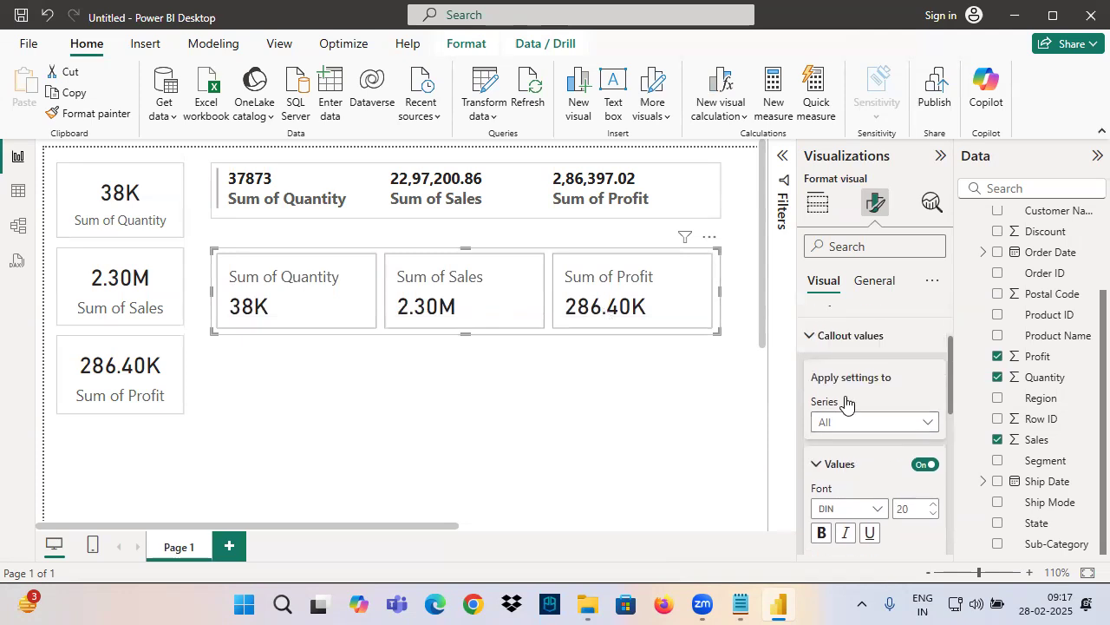
click(830, 429)
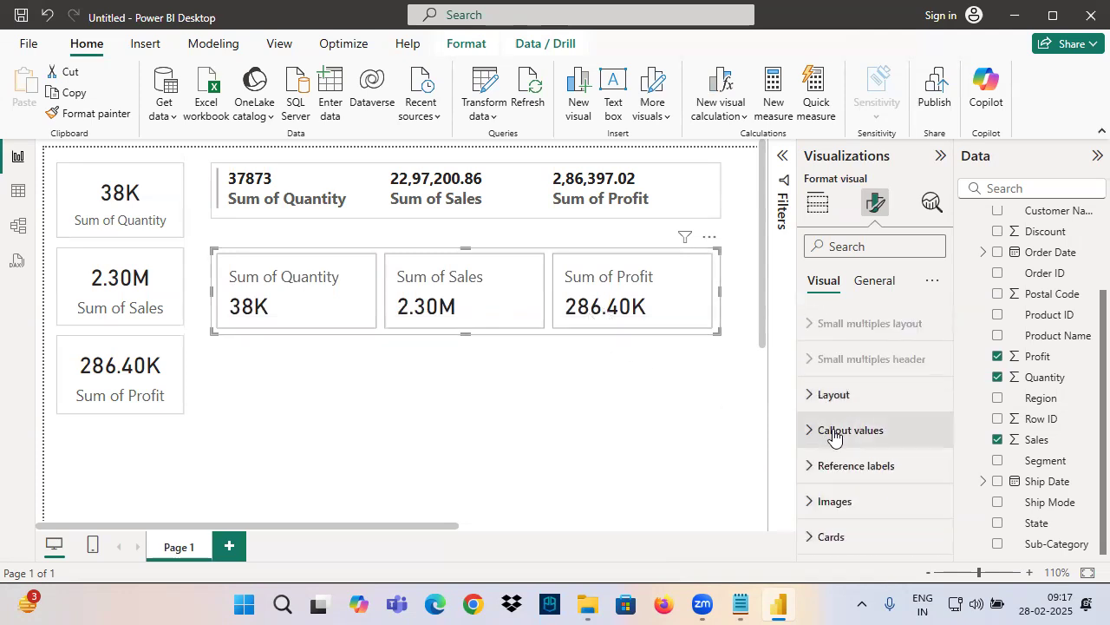
click(817, 202)
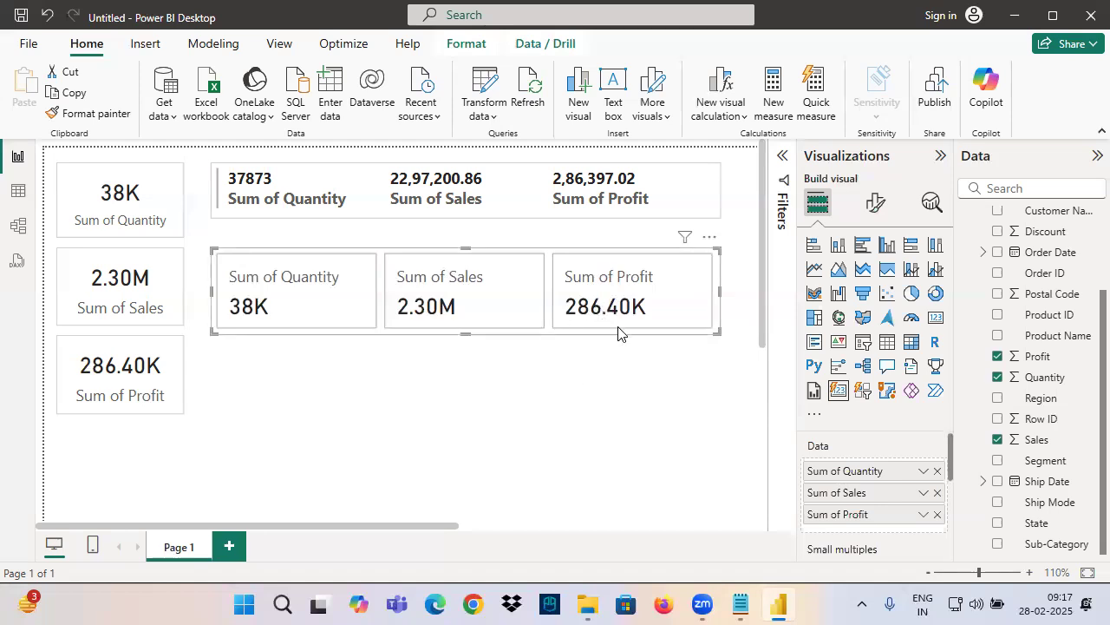
Tick the Quantity and Sales values on the new card and circle the Profit value with the annotation pen
drag(582, 319, 659, 316)
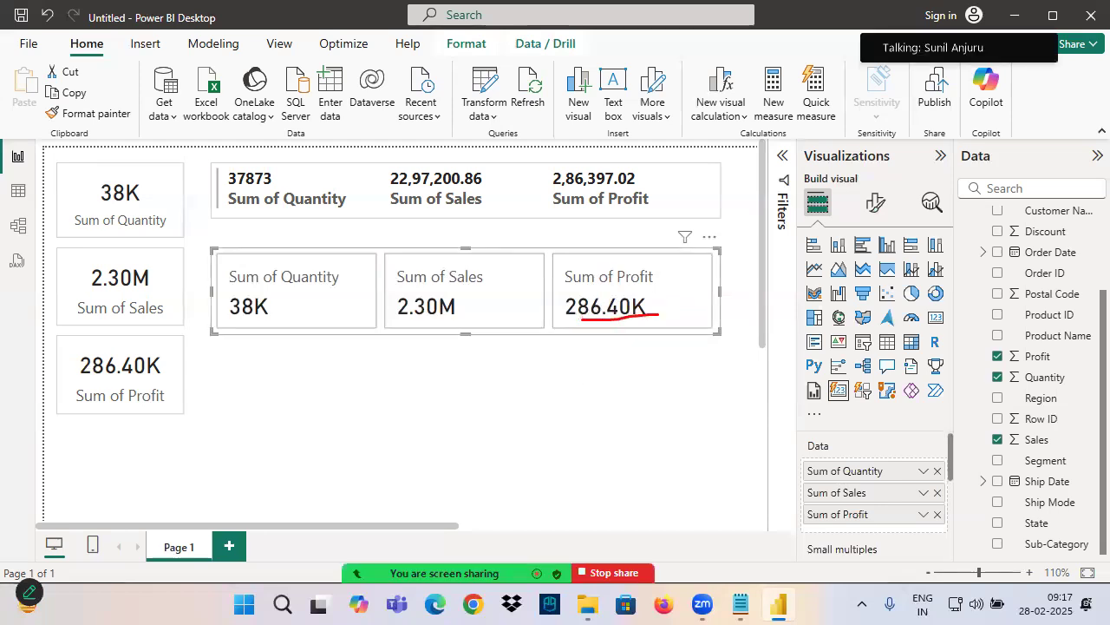
drag(232, 322, 289, 320)
mouse_move(283, 295)
mouse_down()
mouse_move(326, 292)
mouse_move(382, 244)
mouse_up()
mouse_move(408, 323)
mouse_down()
mouse_move(475, 319)
mouse_move(531, 258)
mouse_up()
mouse_move(661, 269)
mouse_down()
mouse_move(572, 253)
mouse_move(668, 299)
mouse_up()
drag(626, 342, 631, 363)
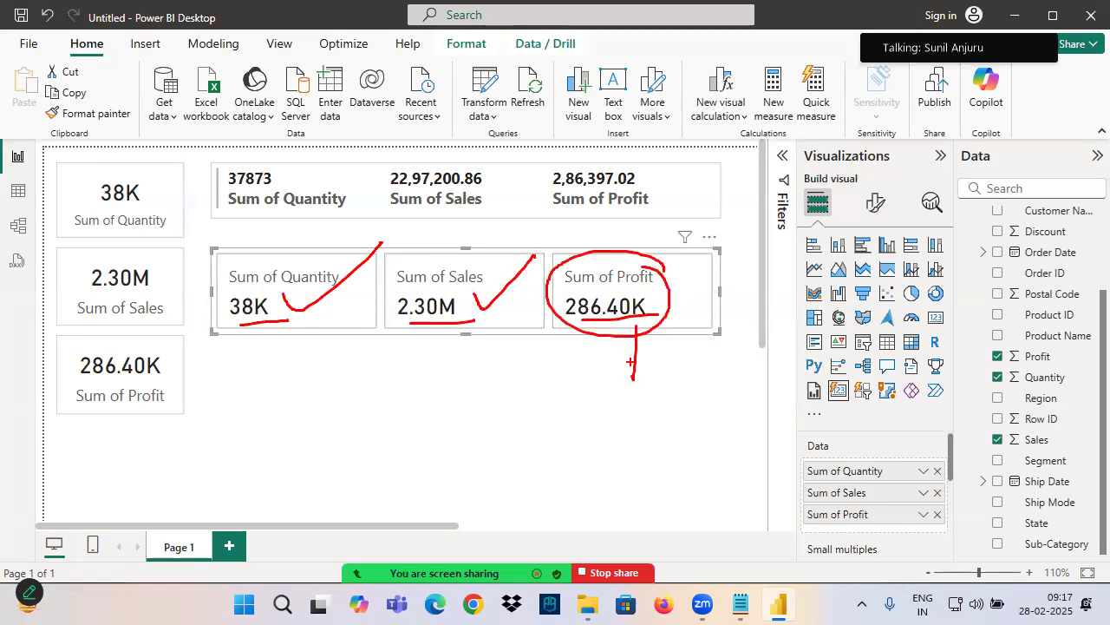
drag(560, 328, 653, 322)
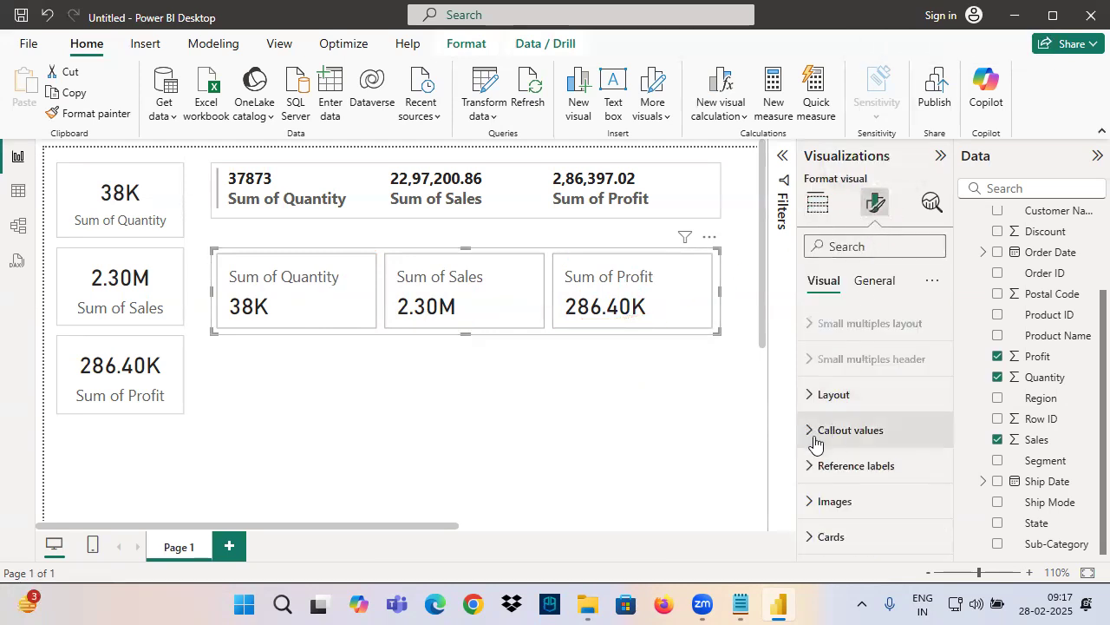
Examine the Callout values settings of the new card for the options available when all series are selected
click(831, 431)
scroll(842, 417, down, 2)
scroll(835, 368, up, 1)
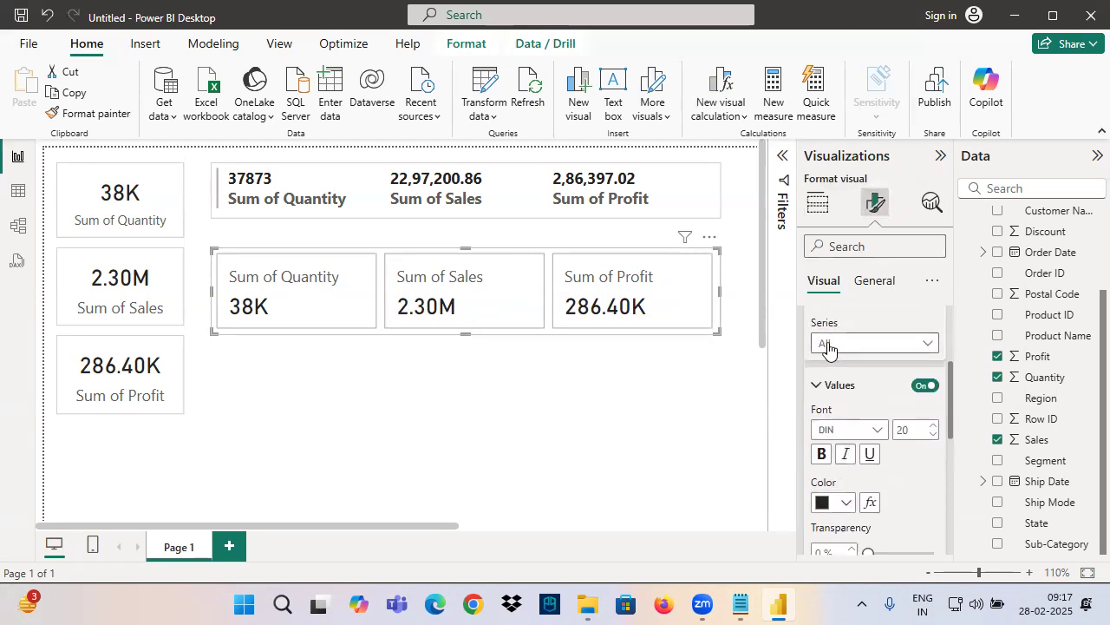
scroll(837, 391, down, 5)
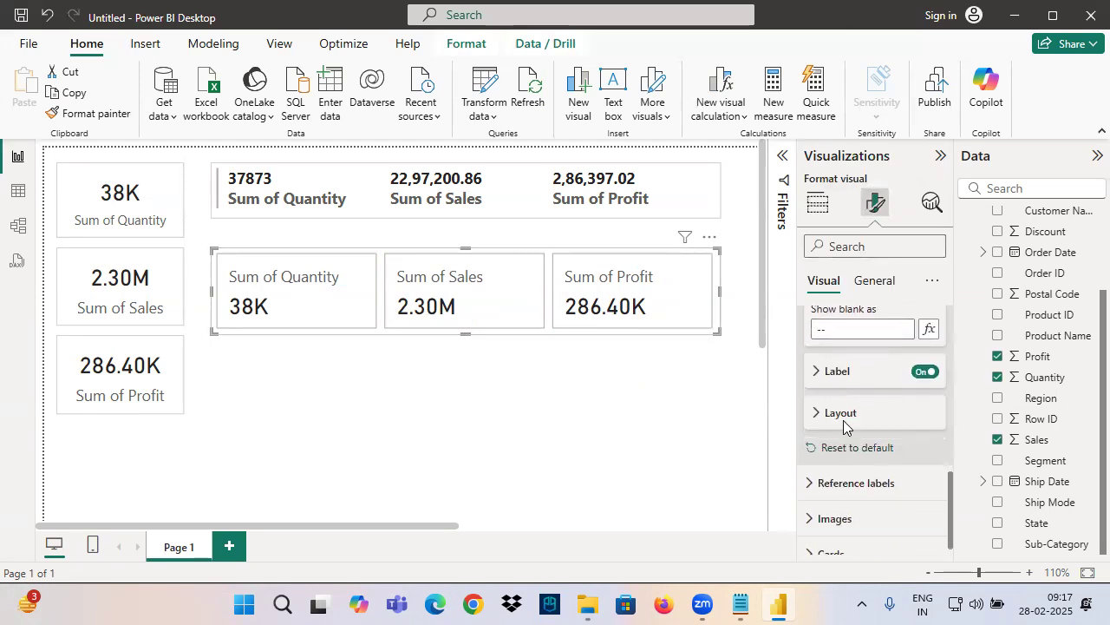
scroll(840, 382, up, 2)
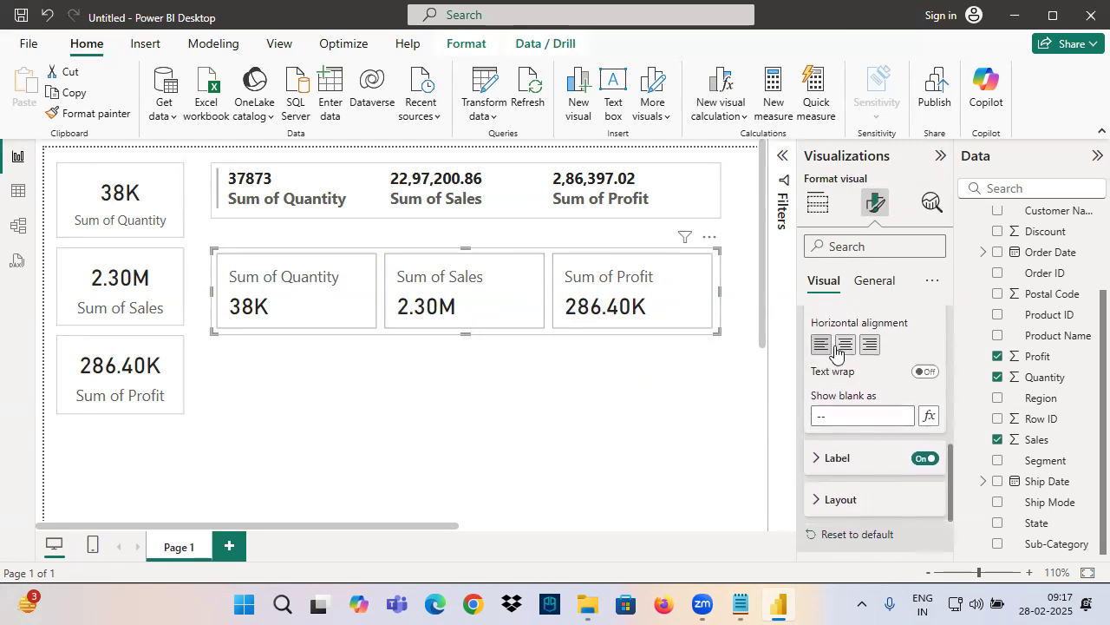
scroll(845, 386, up, 3)
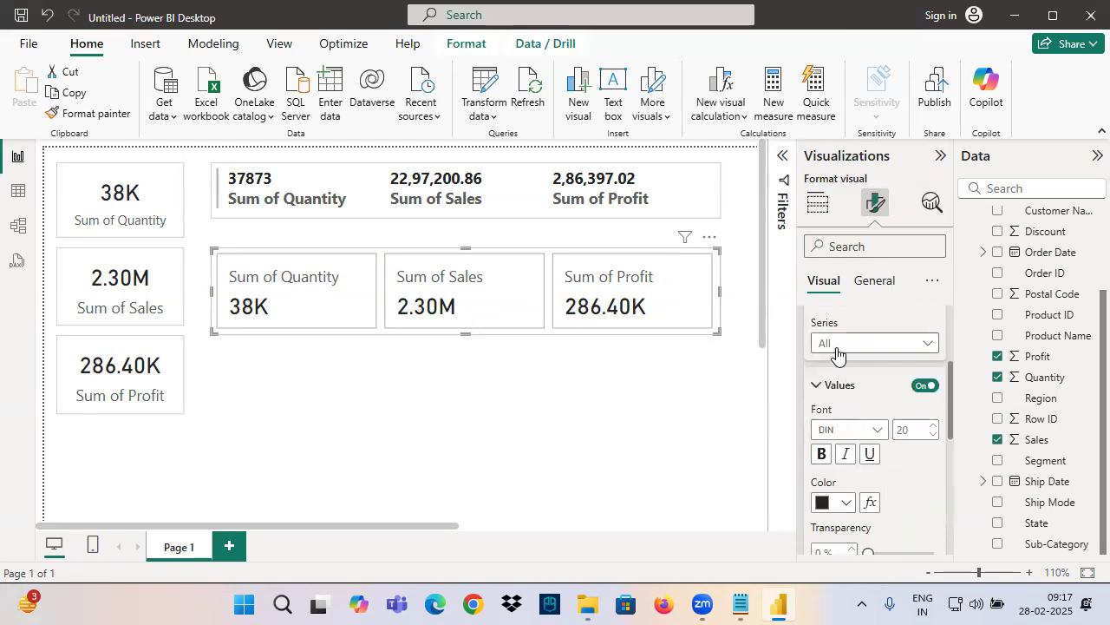
Mark the Series setting and Values options, underline the Quantity and Sales values, and circle the Profit value with the annotation pen
key(ctrl+2)
mouse_move(796, 356)
mouse_down()
mouse_move(881, 354)
mouse_move(835, 471)
mouse_up()
drag(803, 432, 801, 534)
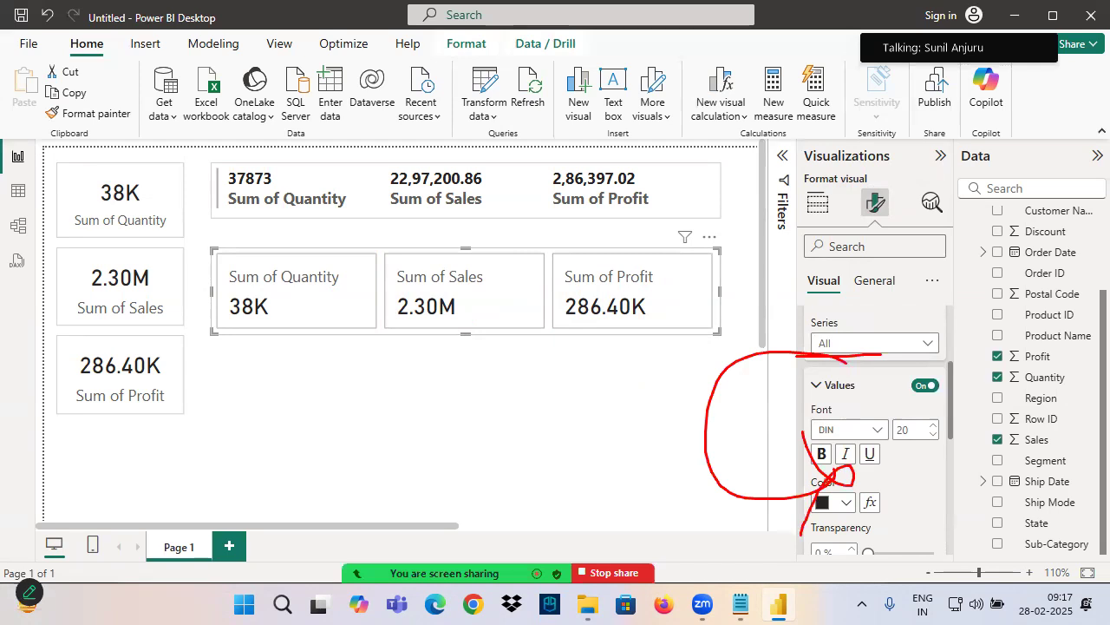
drag(235, 327, 324, 326)
drag(388, 326, 478, 321)
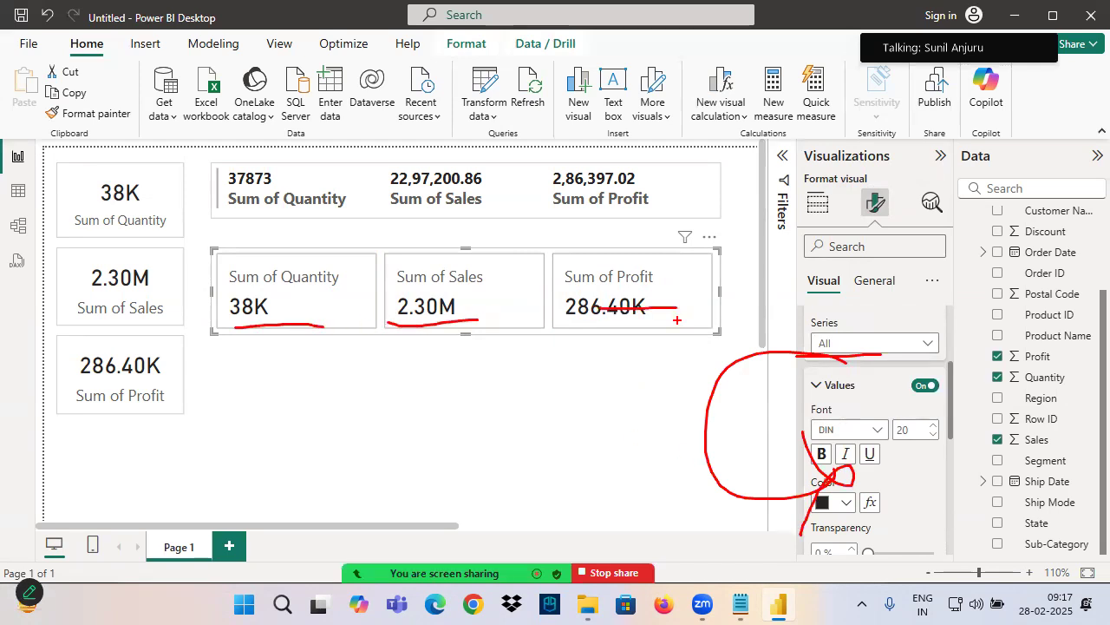
mouse_move(652, 293)
mouse_down()
mouse_move(567, 296)
mouse_move(674, 308)
mouse_move(575, 305)
mouse_up()
drag(811, 331, 824, 329)
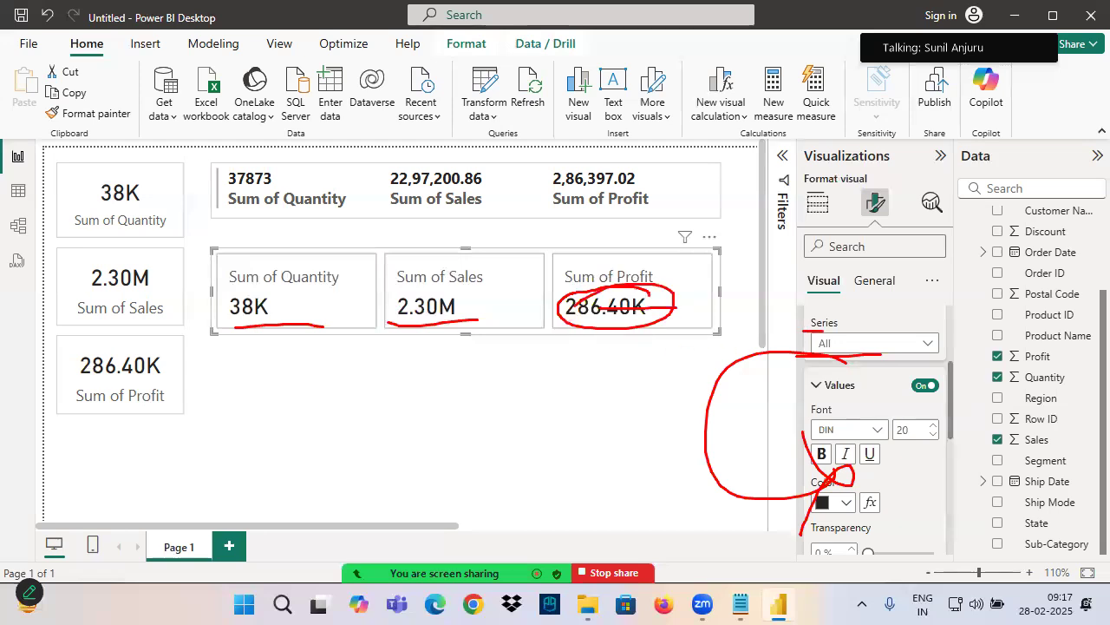
key(Escape)
Apply the callout value settings to the Sum of Profit series only and set its display units to Millions
click(832, 343)
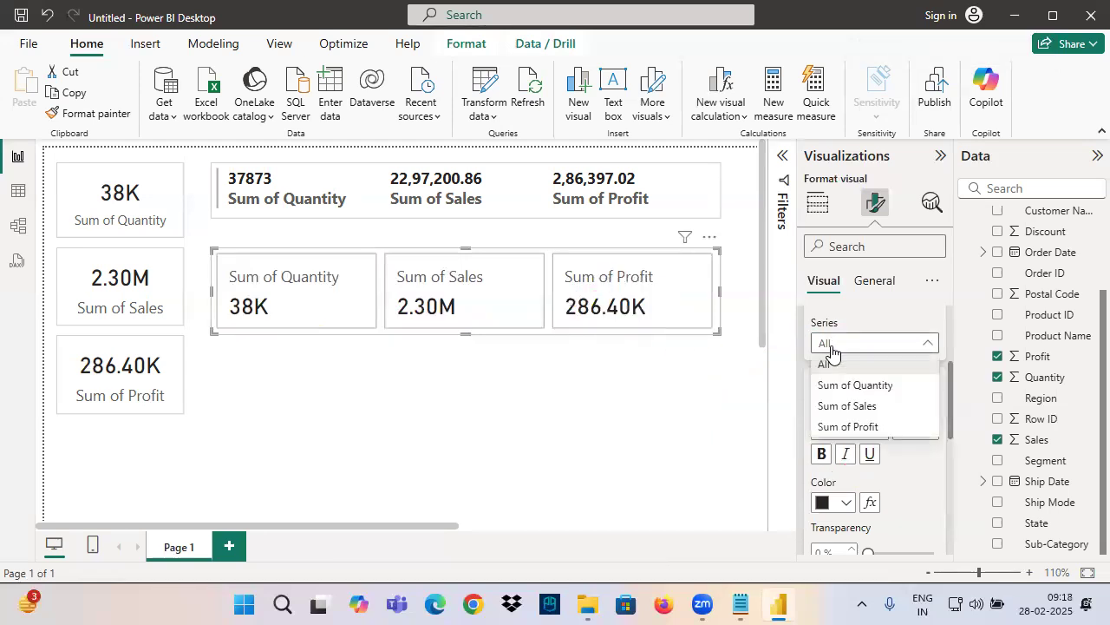
click(837, 427)
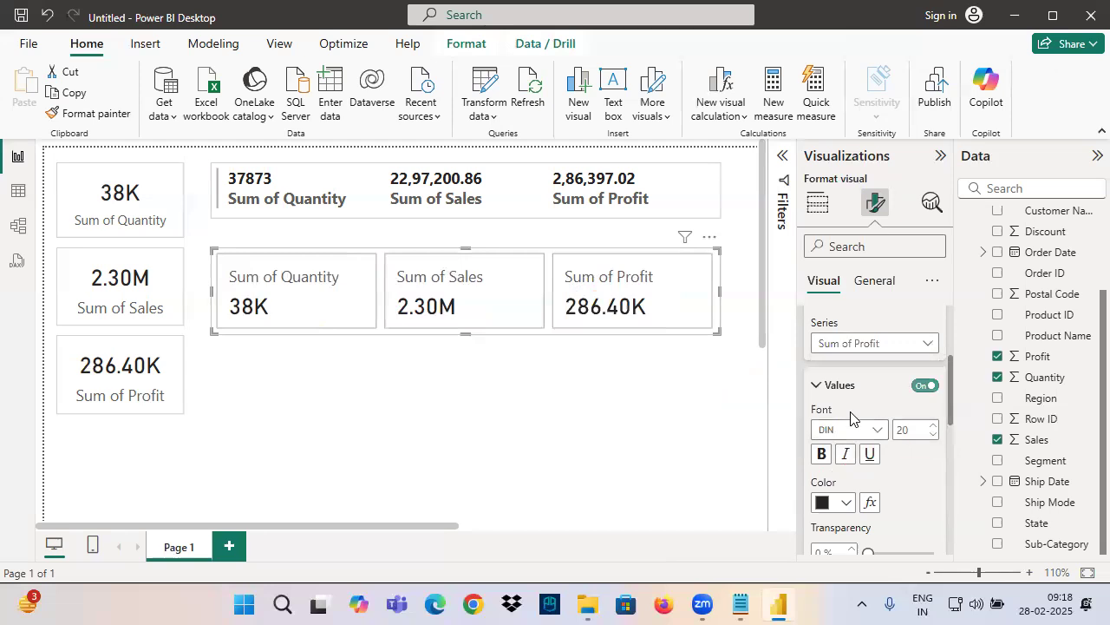
scroll(846, 417, down, 3)
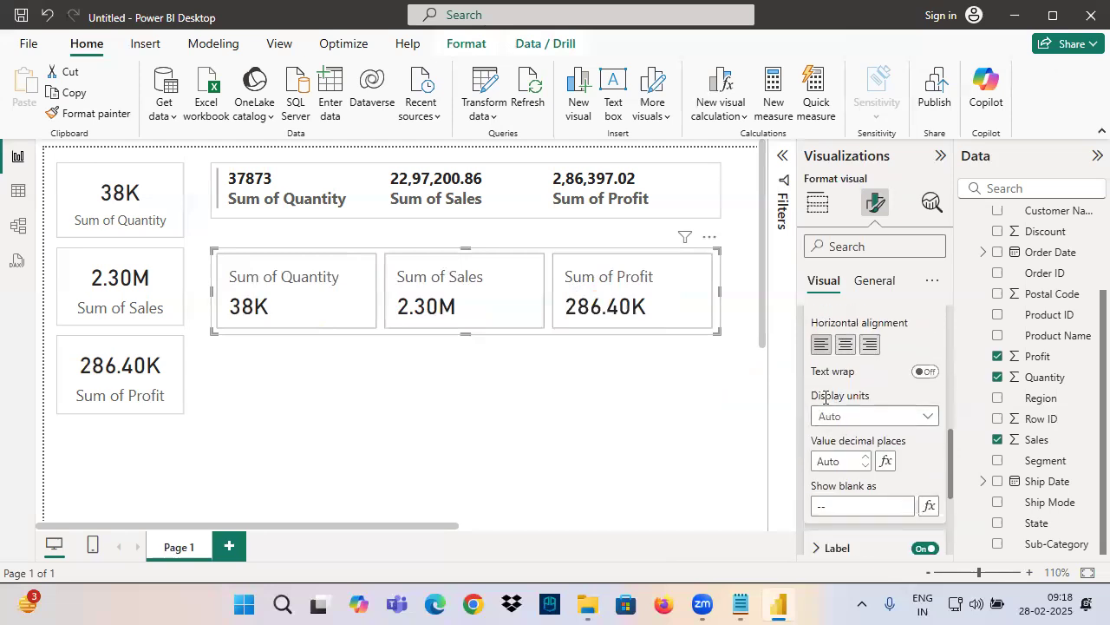
click(890, 416)
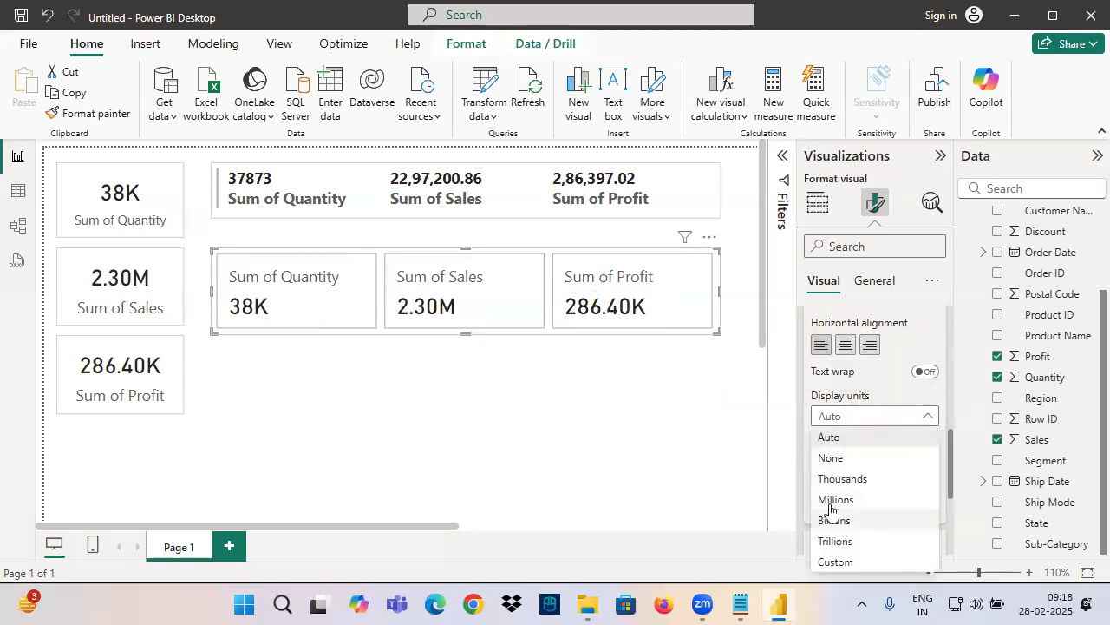
click(832, 500)
click(616, 404)
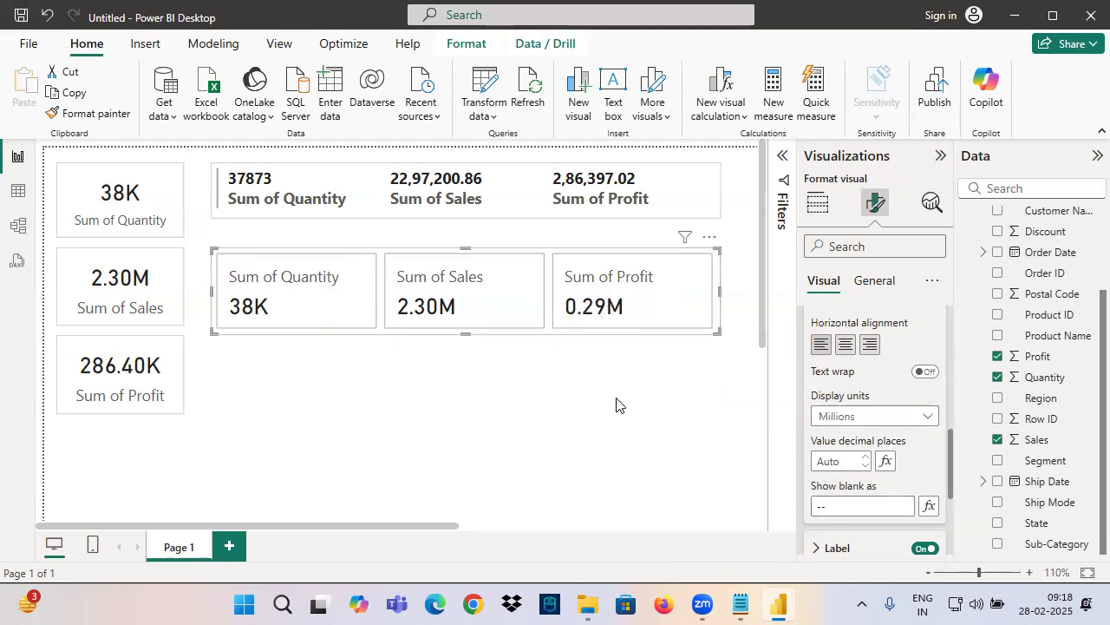
Add a new blank report page
click(488, 314)
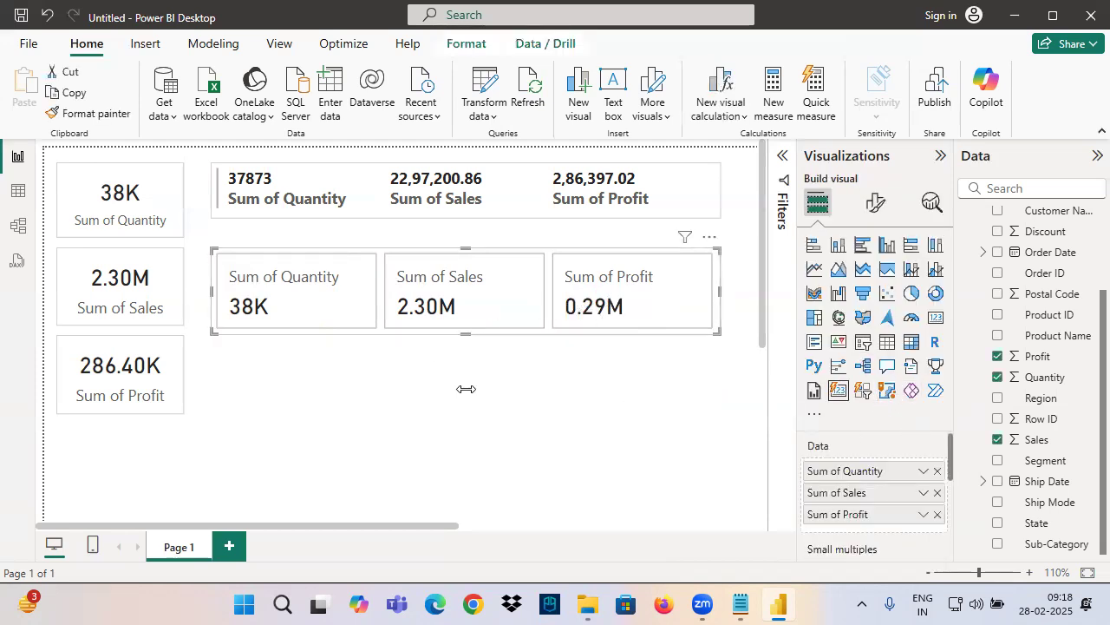
click(231, 546)
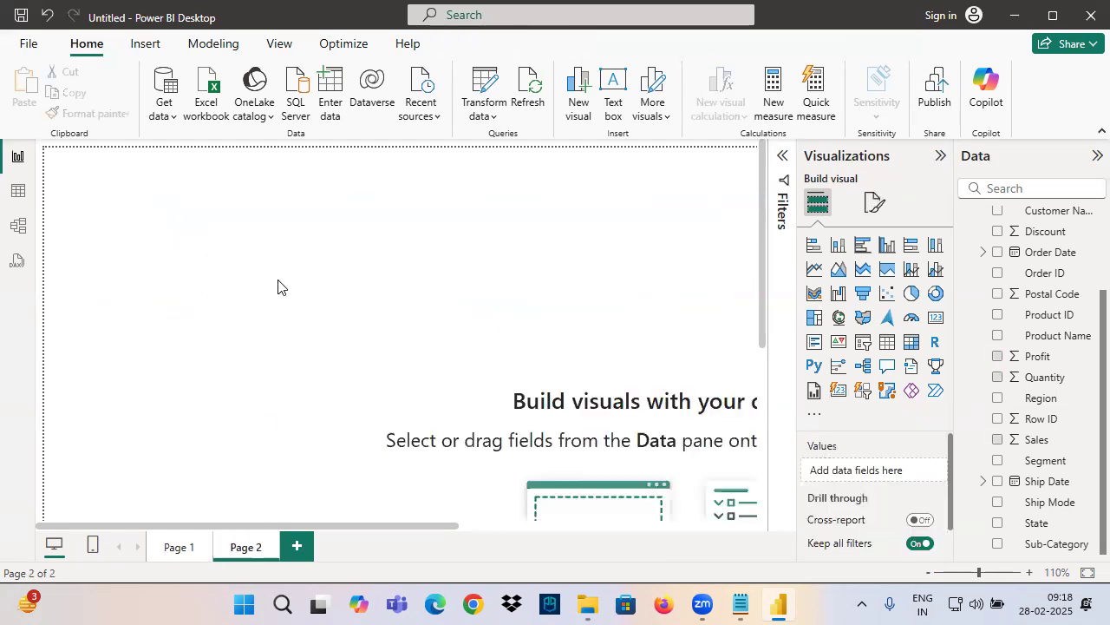
Insert a card visual on the blank page, widen it near the page's upper-left corner, and convert it to a Card (new) visual
click(935, 316)
drag(319, 411, 590, 320)
drag(453, 289, 459, 324)
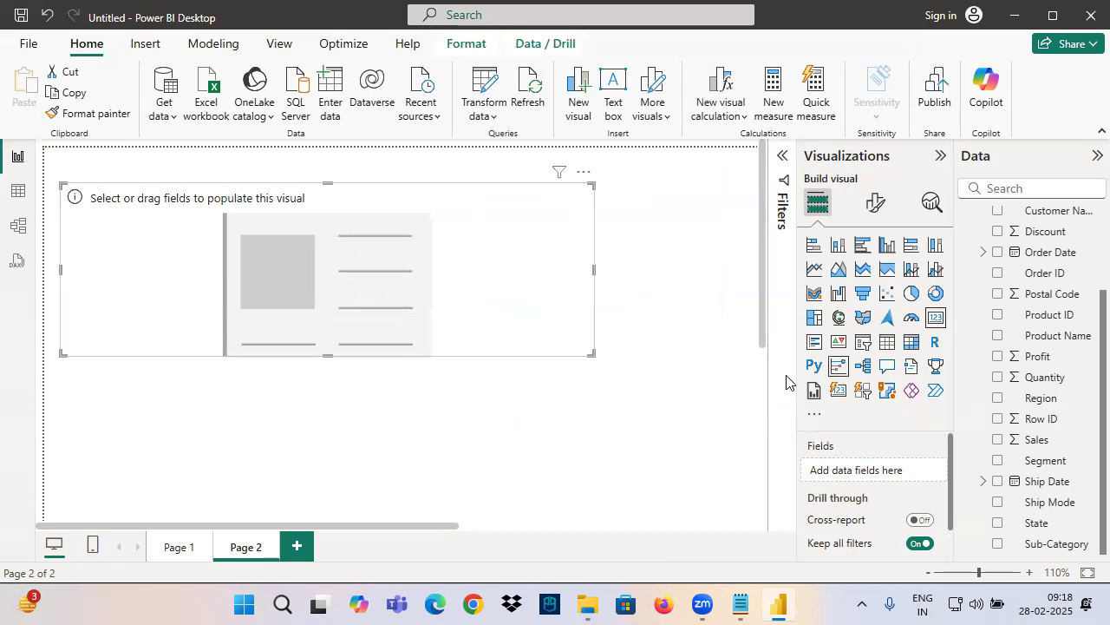
click(838, 391)
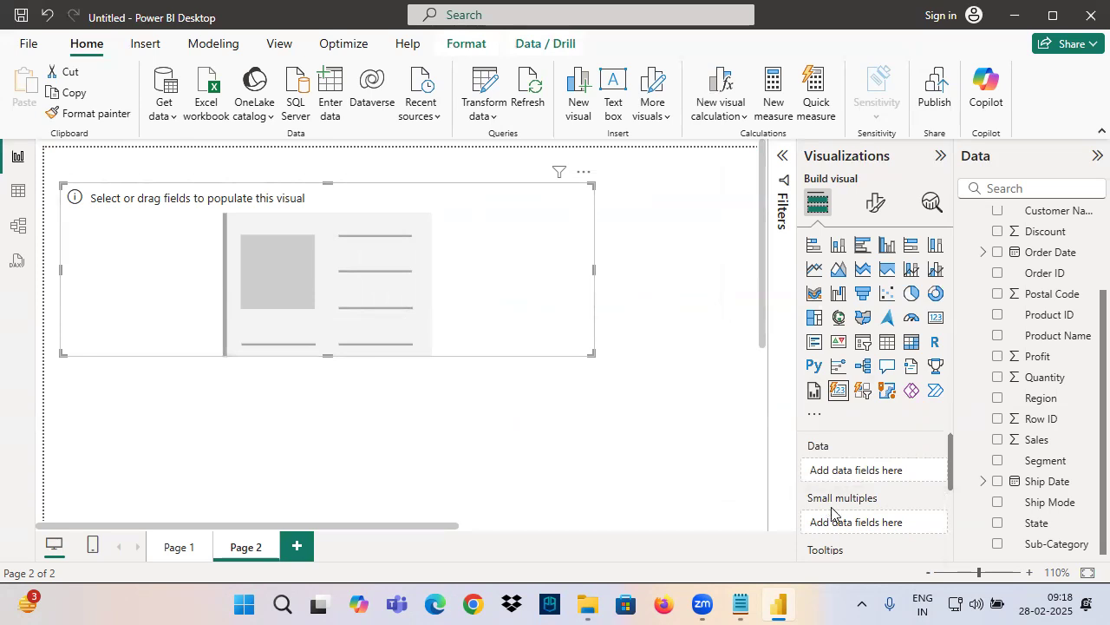
Add the Sales field to the new card's data
drag(1037, 440, 854, 475)
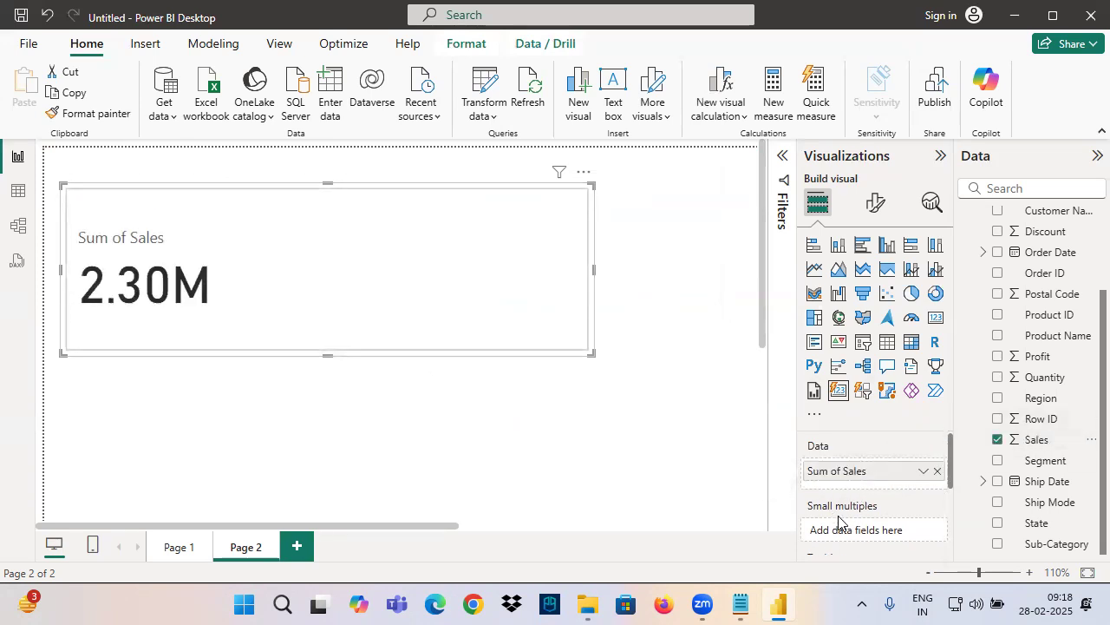
scroll(853, 494, down, 2)
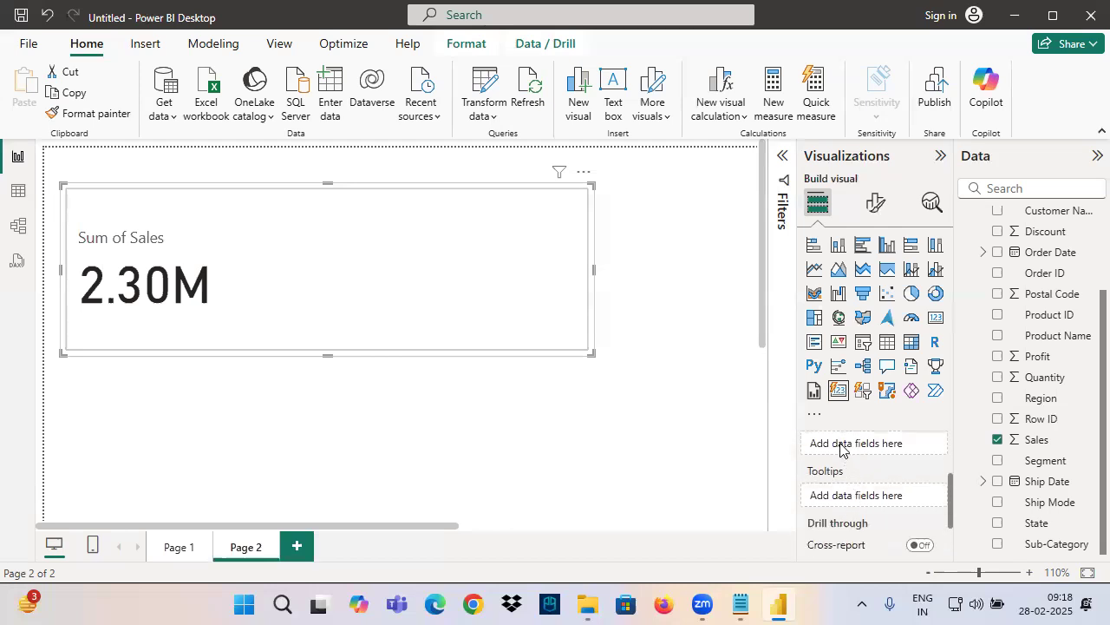
scroll(856, 486, up, 2)
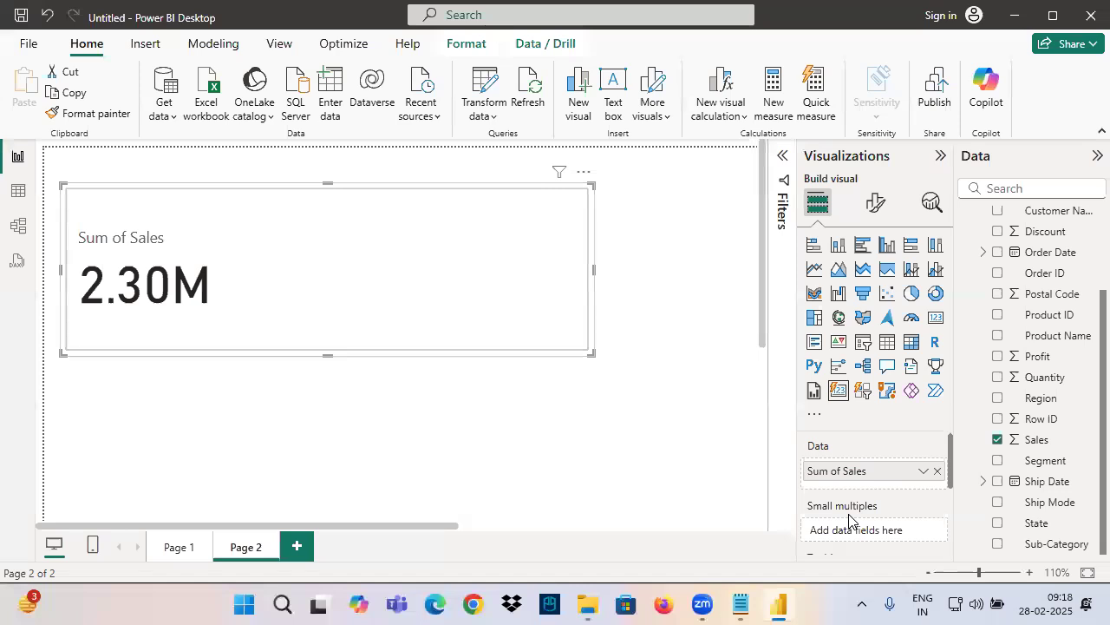
Switch to the Notepad class notes and highlight the Small Multiple line in the Area Chart section
click(740, 604)
scroll(99, 261, up, 10)
scroll(99, 261, up, 13)
scroll(98, 263, down, 4)
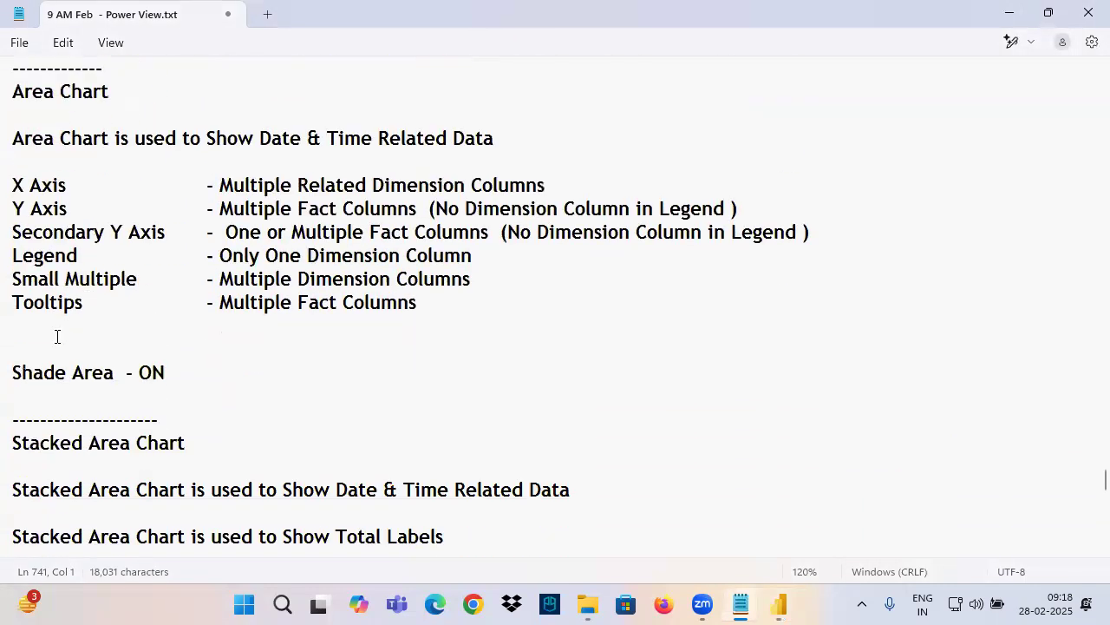
drag(21, 278, 524, 288)
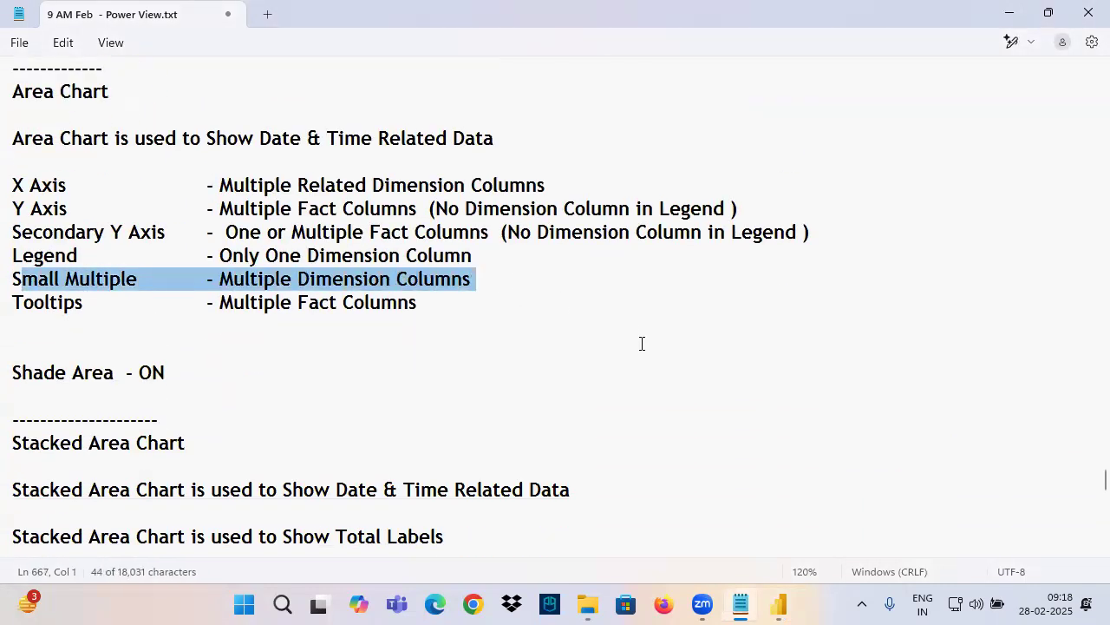
Switch back to Power BI, split the sales card into small multiples by Region, and enlarge the visual
click(781, 605)
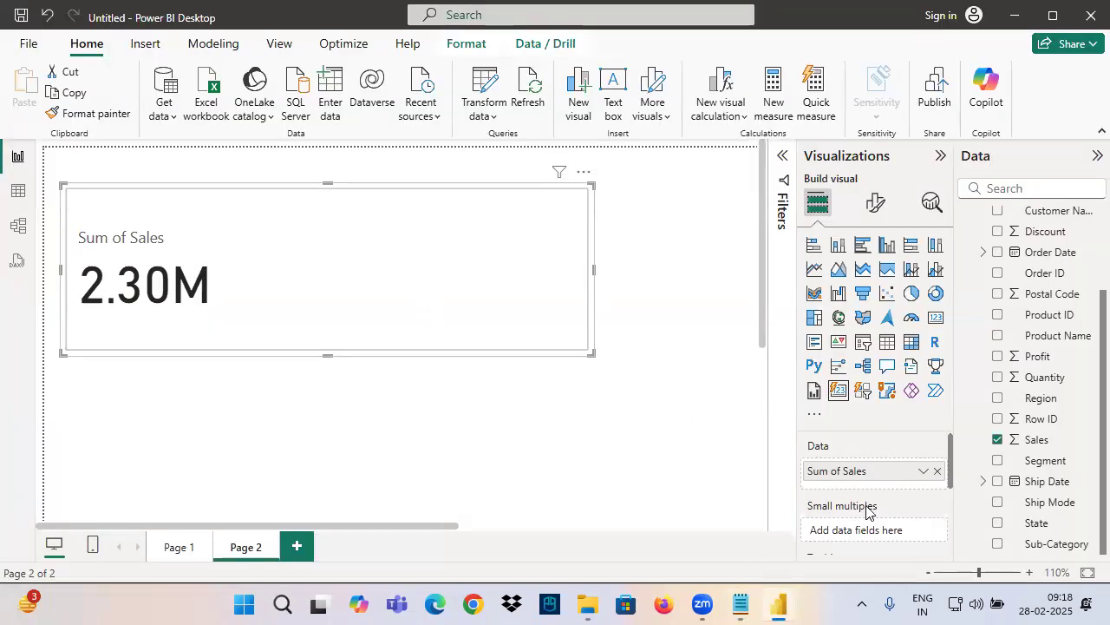
drag(1039, 400, 868, 531)
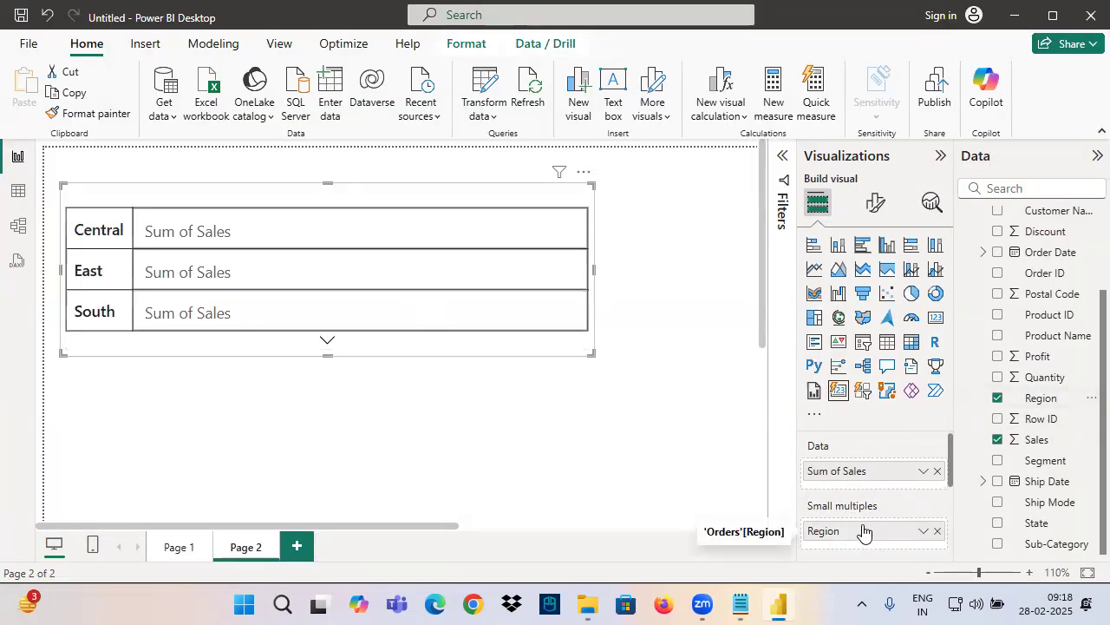
drag(589, 348, 588, 449)
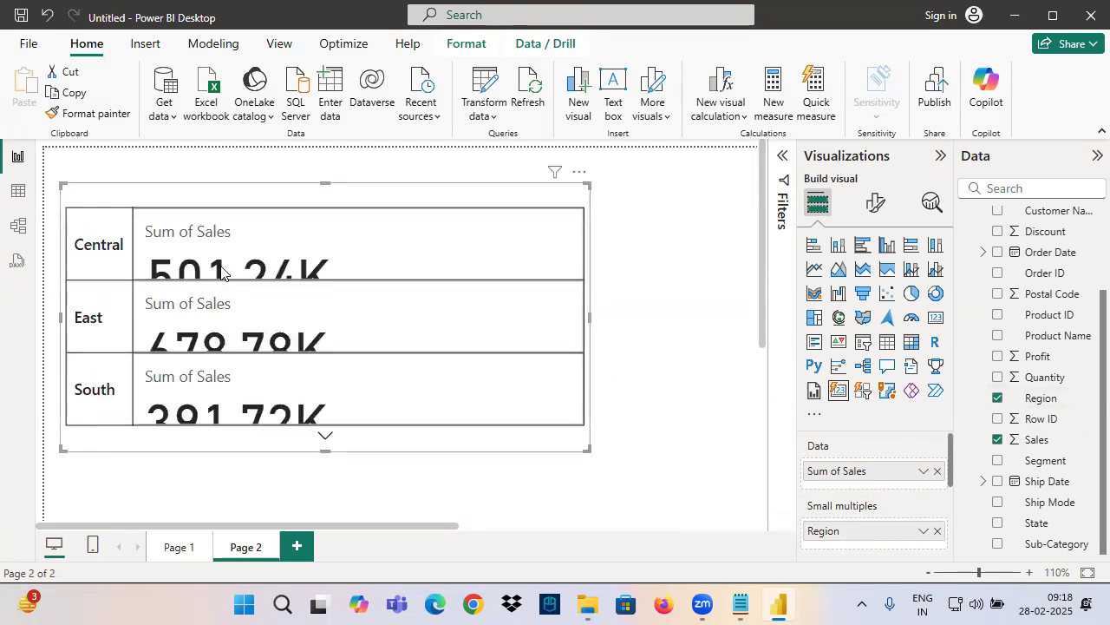
drag(588, 448, 600, 482)
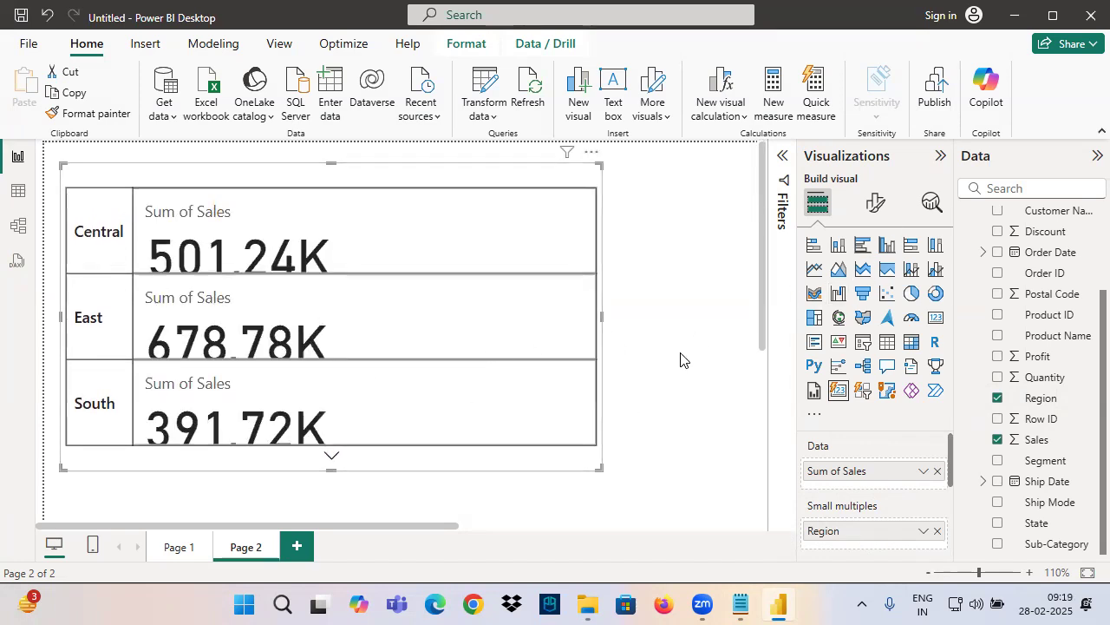
Set the font size of the card's callout values to 20 for all series
click(875, 202)
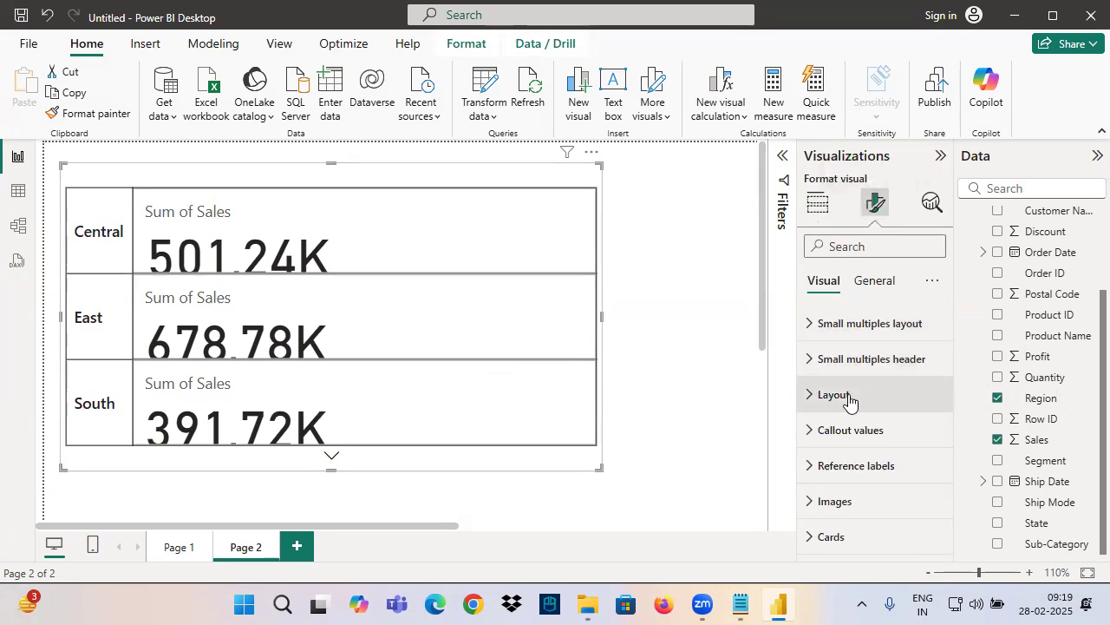
click(866, 432)
scroll(867, 457, down, 2)
double_click(908, 431)
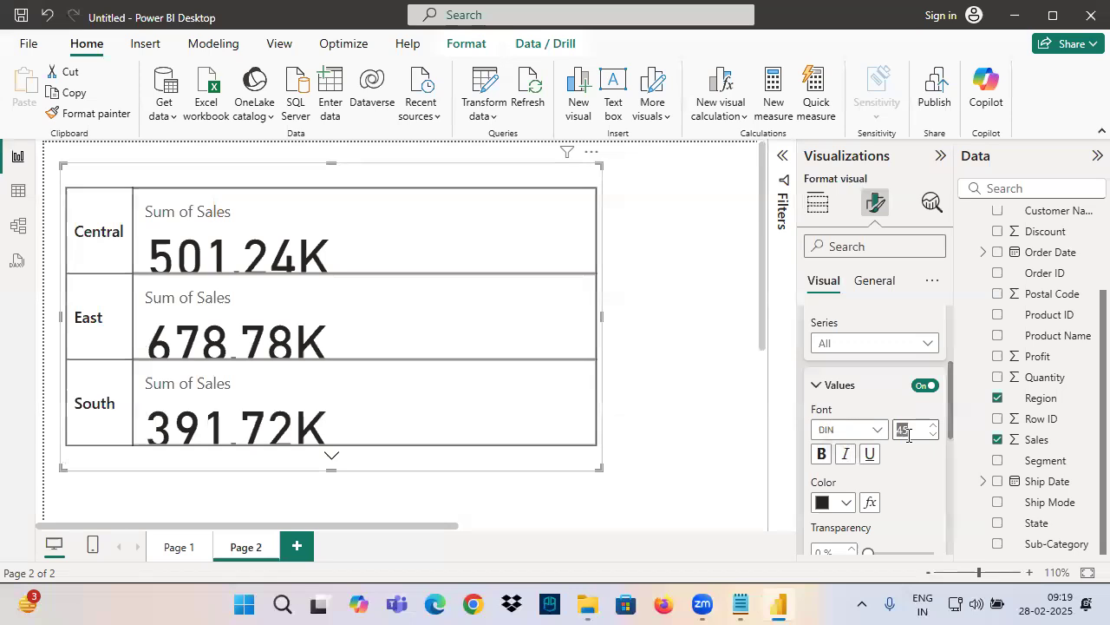
text(20)
key(Return)
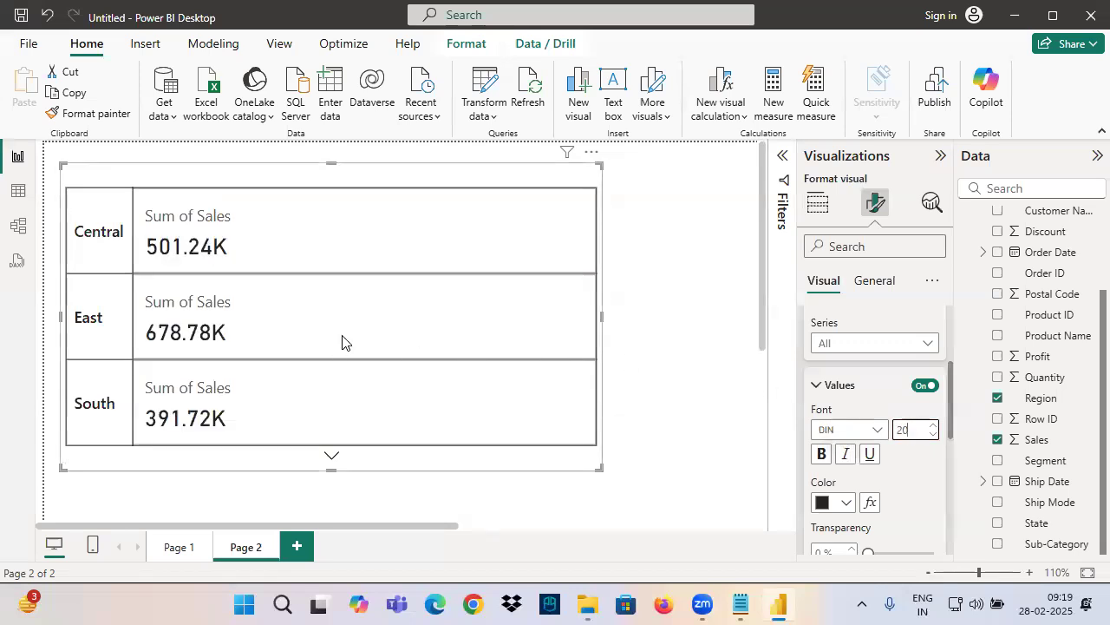
Make the Region small-multiples card taller and move it slightly away from the page's left edge
scroll(342, 321, down, 1)
scroll(563, 456, right, 2)
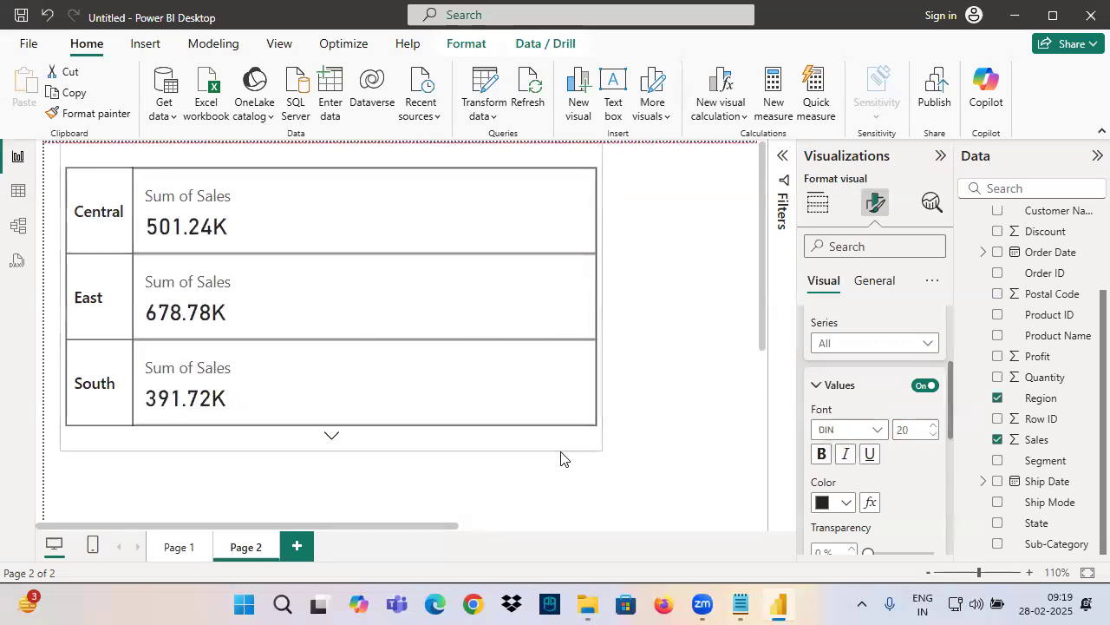
click(399, 321)
scroll(401, 312, down, 3)
scroll(399, 351, up, 3)
scroll(380, 313, down, 3)
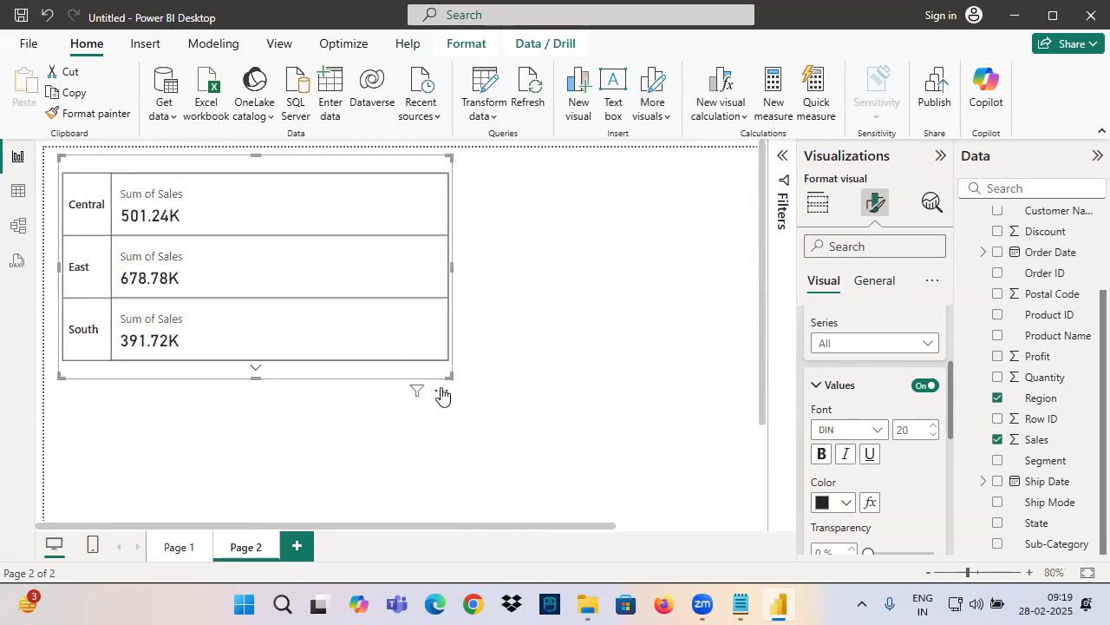
drag(448, 375, 453, 439)
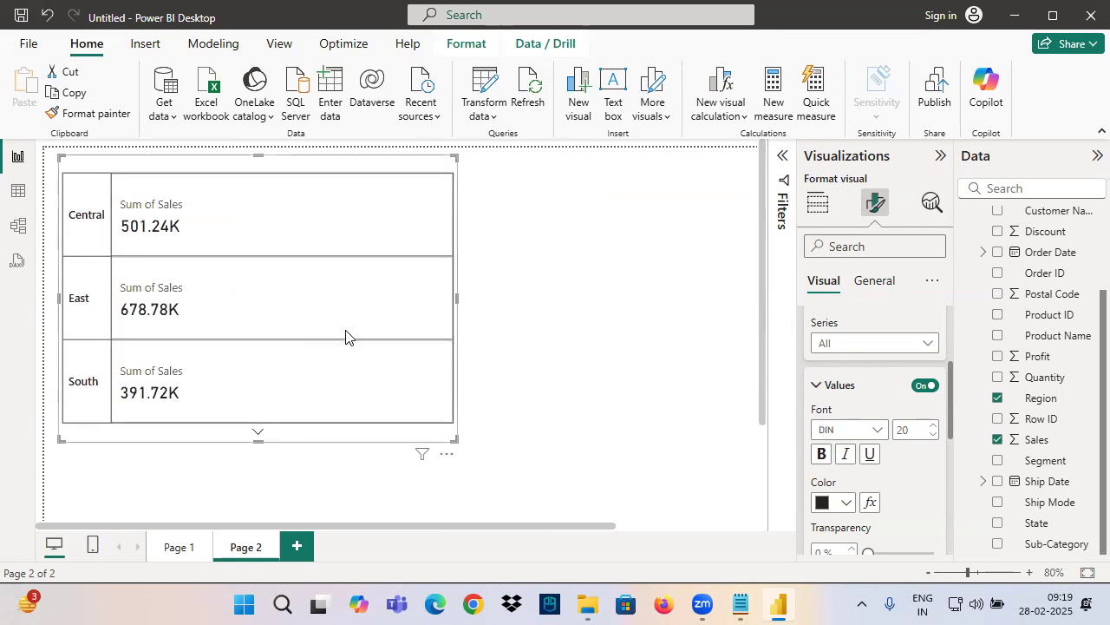
drag(344, 331, 386, 341)
Collapse the Callout values settings and narrow the small-multiples card to about half its width
scroll(864, 376, up, 3)
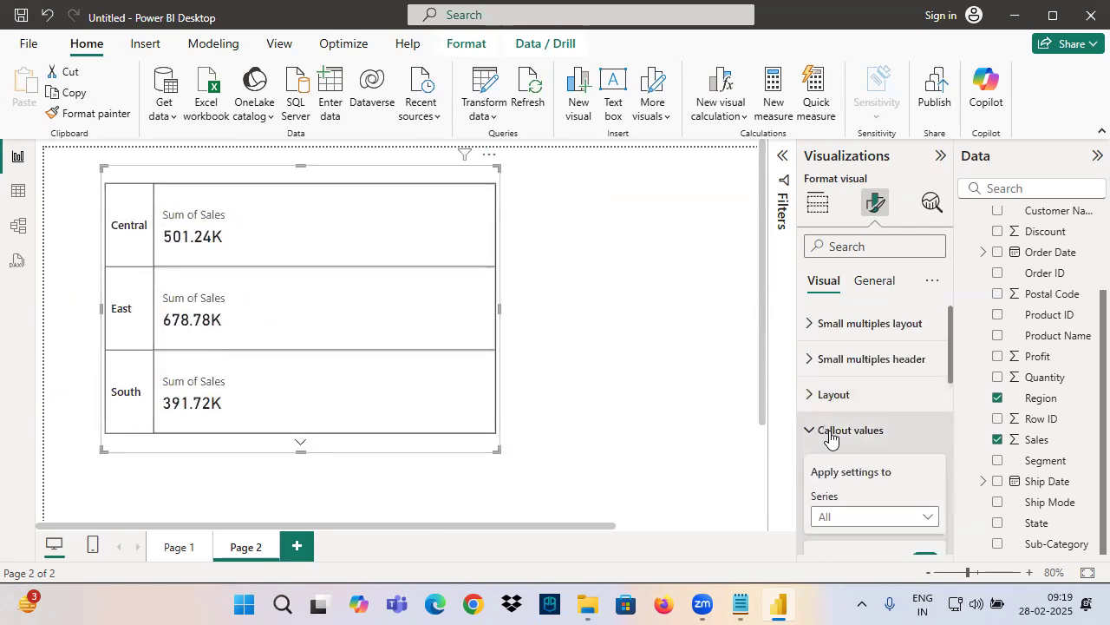
click(820, 429)
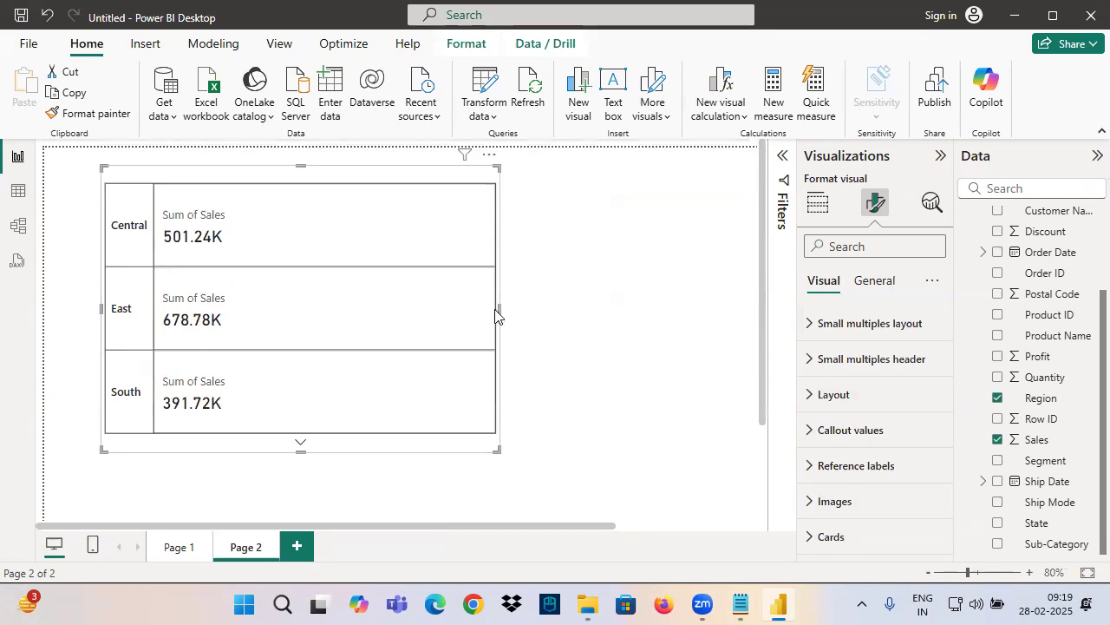
drag(498, 308, 293, 336)
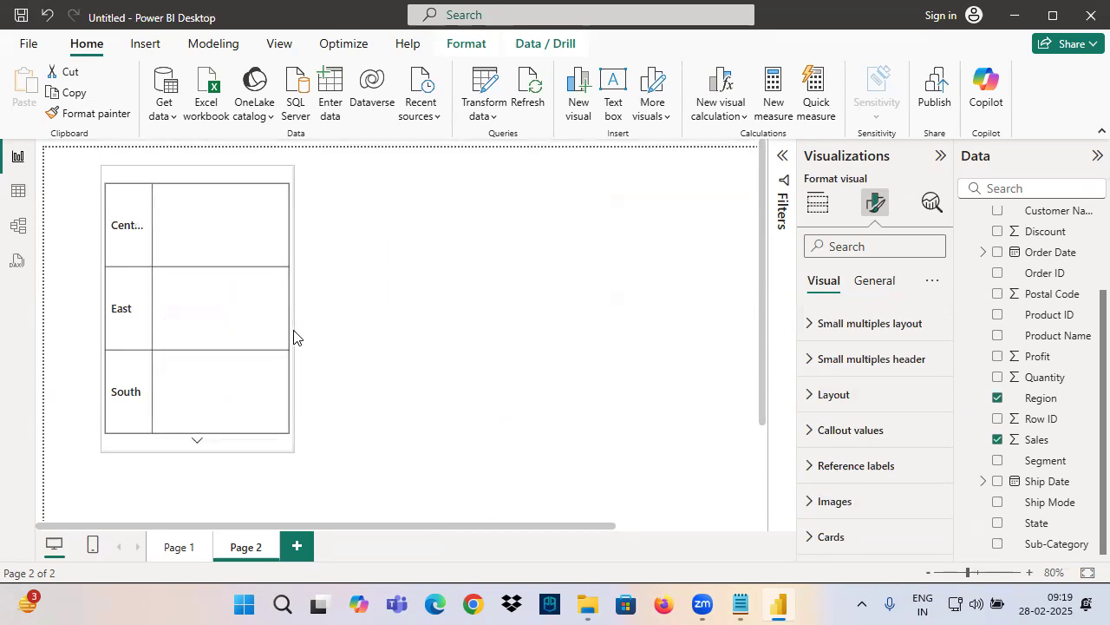
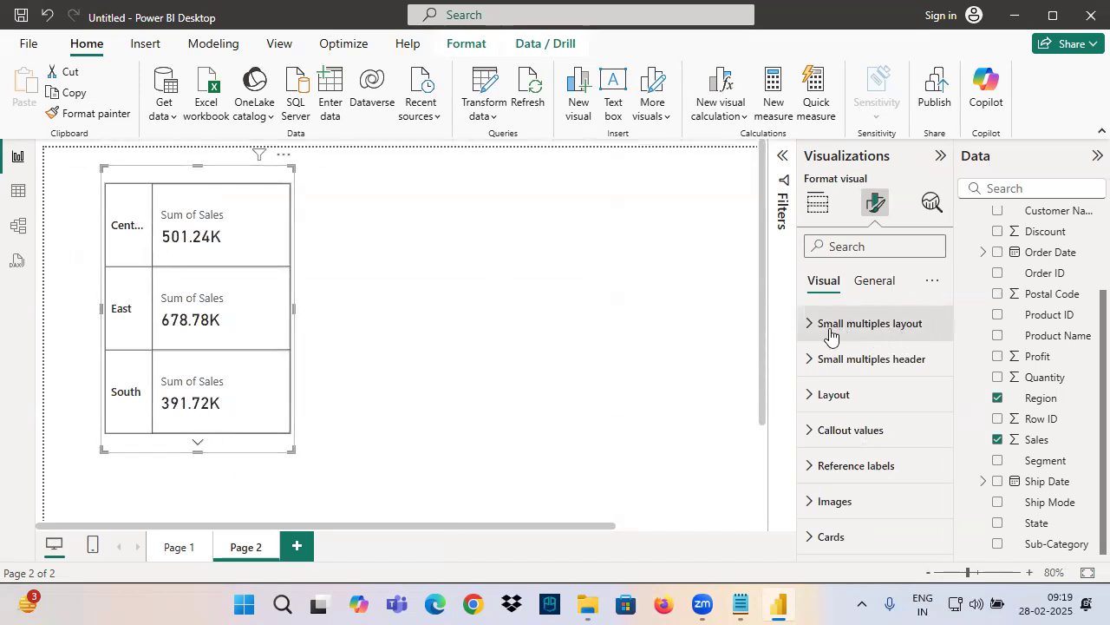
Set the maximum number of small multiples shown in the card to 4
click(877, 329)
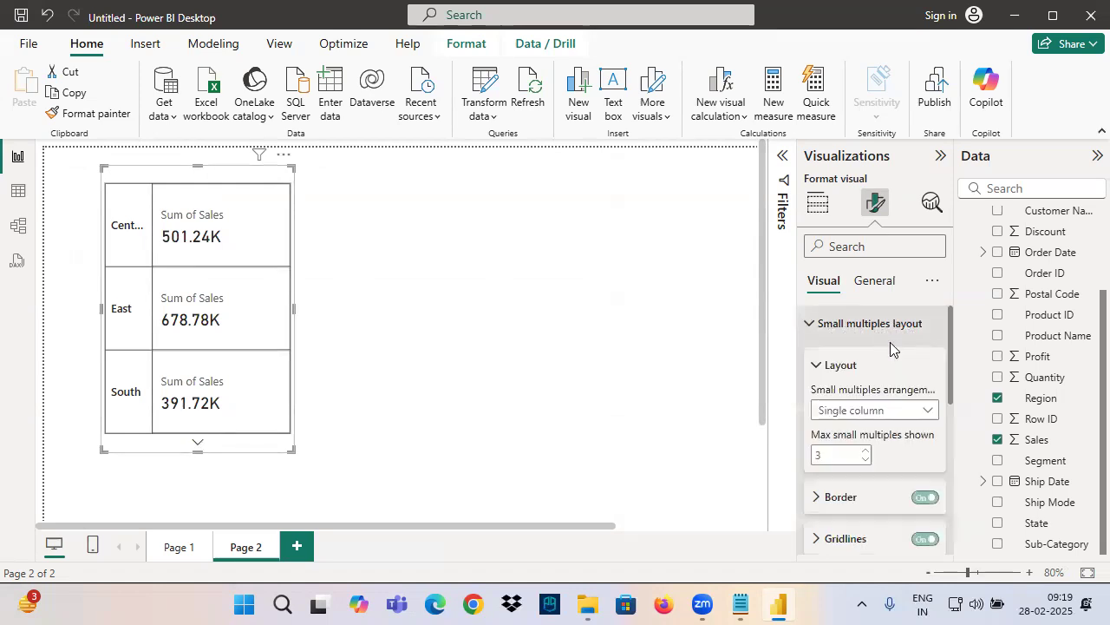
scroll(878, 382, down, 2)
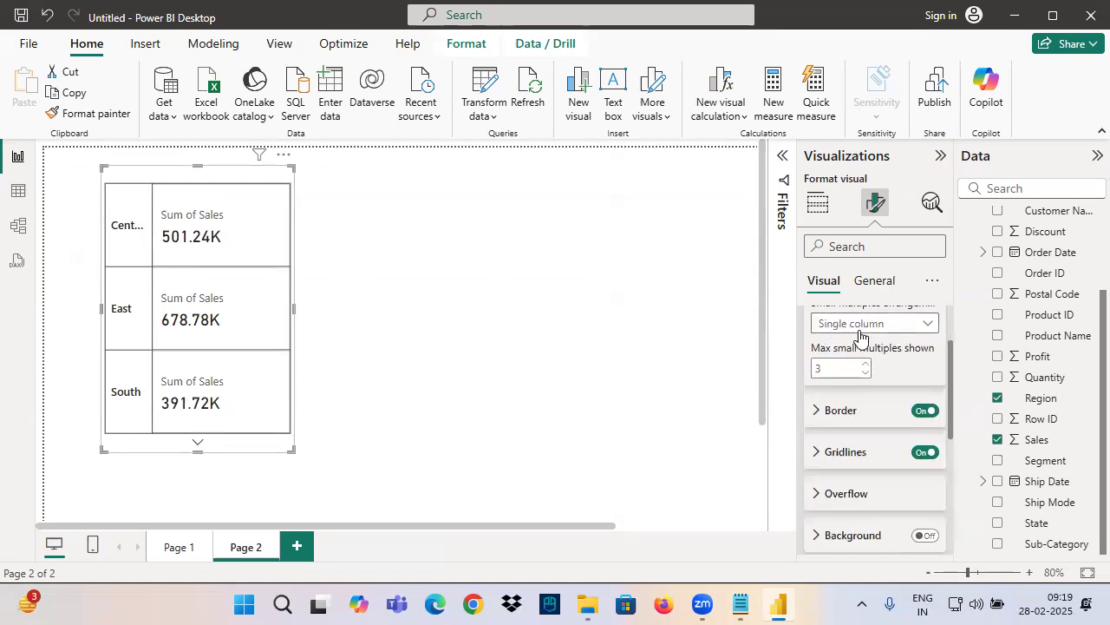
click(818, 371)
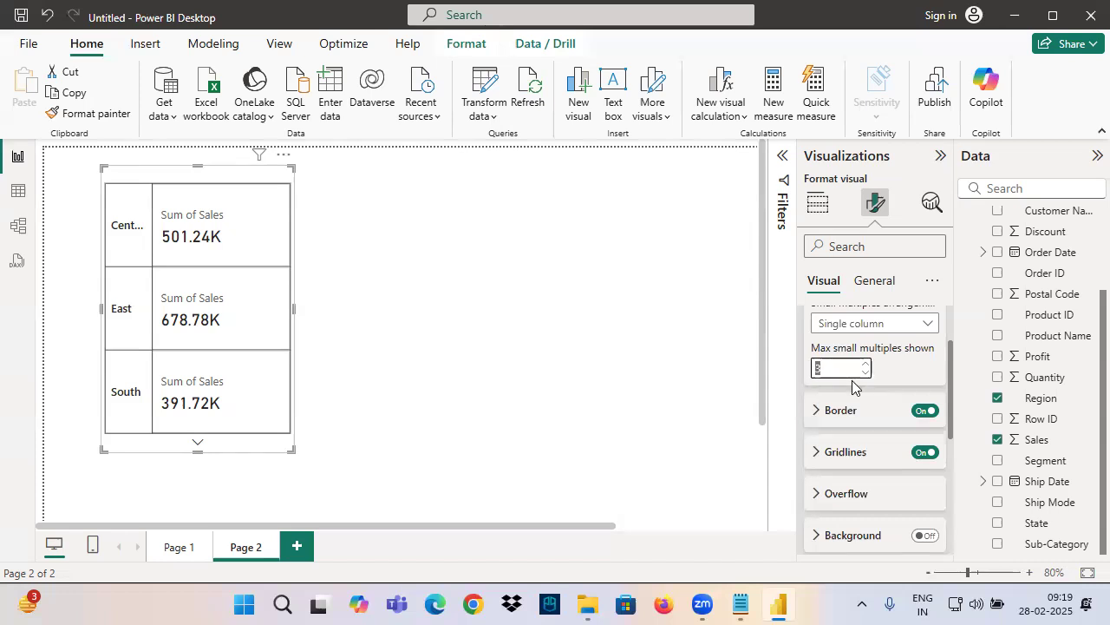
text(4)
key(Return)
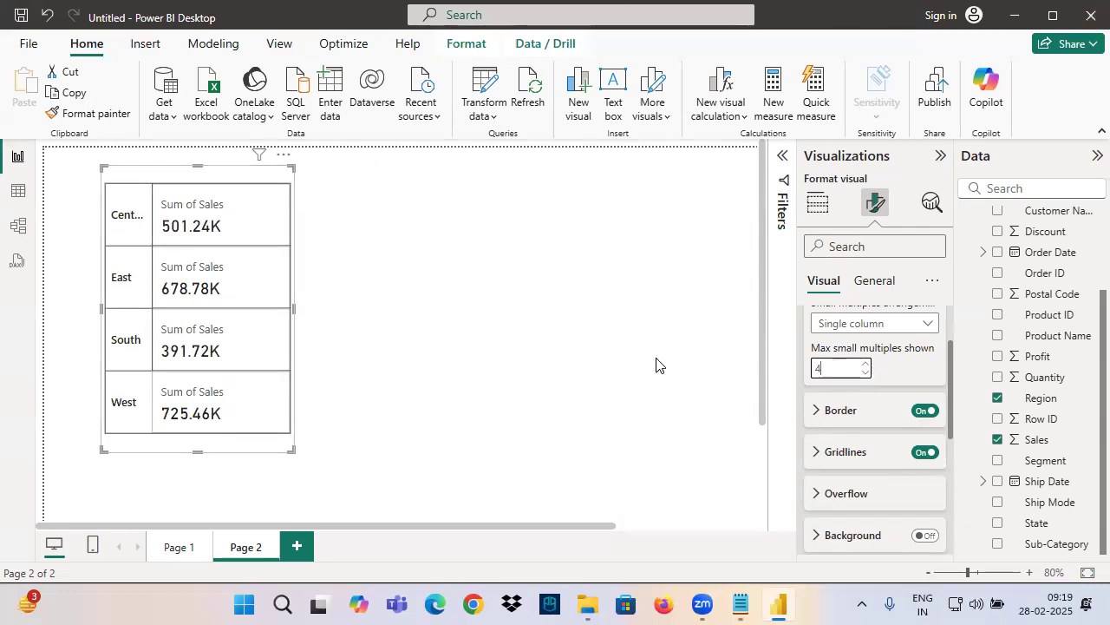
scroll(834, 403, up, 3)
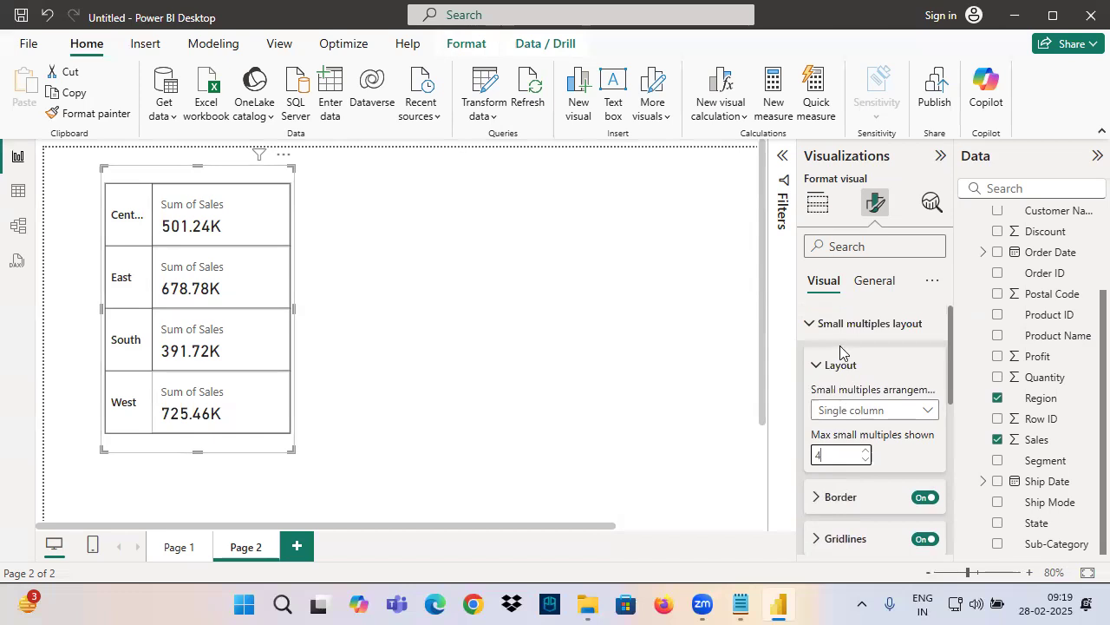
click(857, 325)
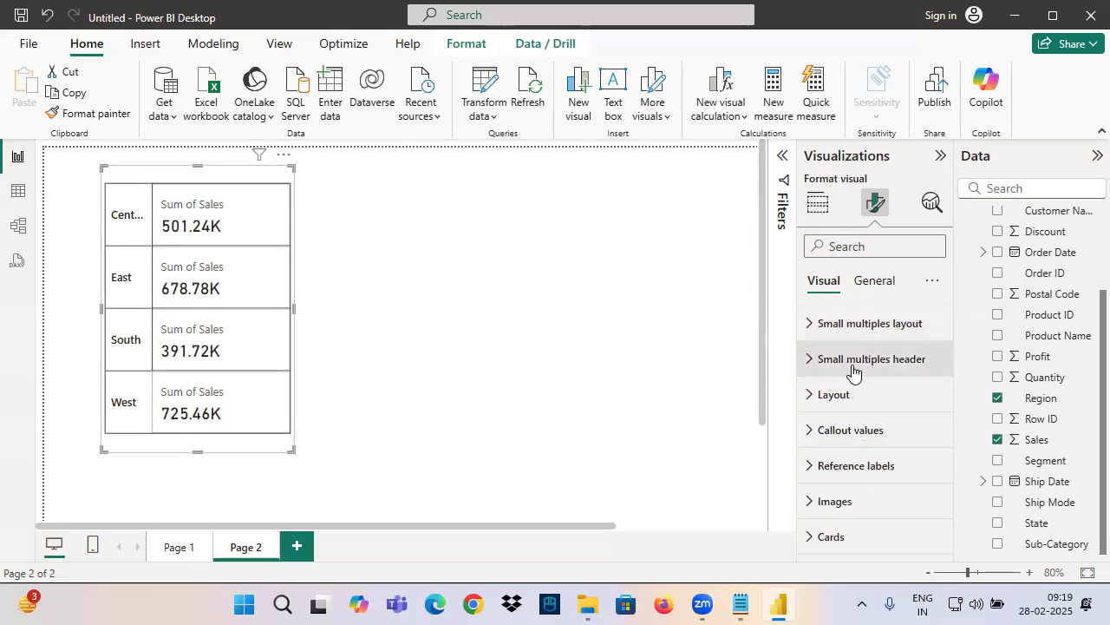
Widen the small-multiples card slightly so the Central region header fits
drag(109, 200, 156, 424)
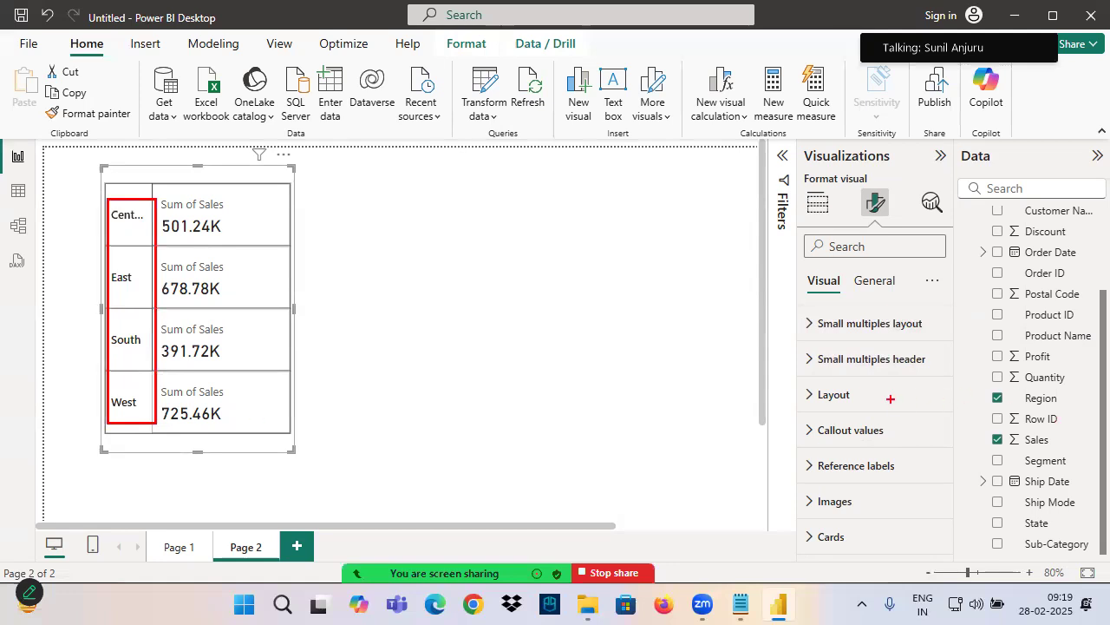
mouse_move(807, 373)
mouse_down()
mouse_move(928, 373)
mouse_move(828, 378)
mouse_up()
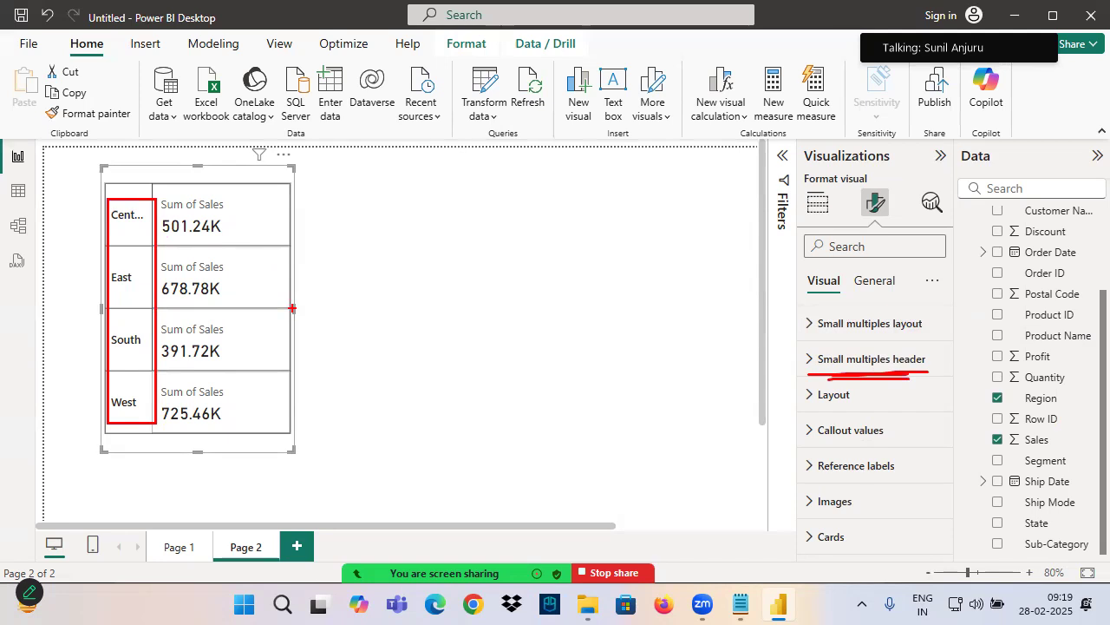
drag(293, 308, 346, 312)
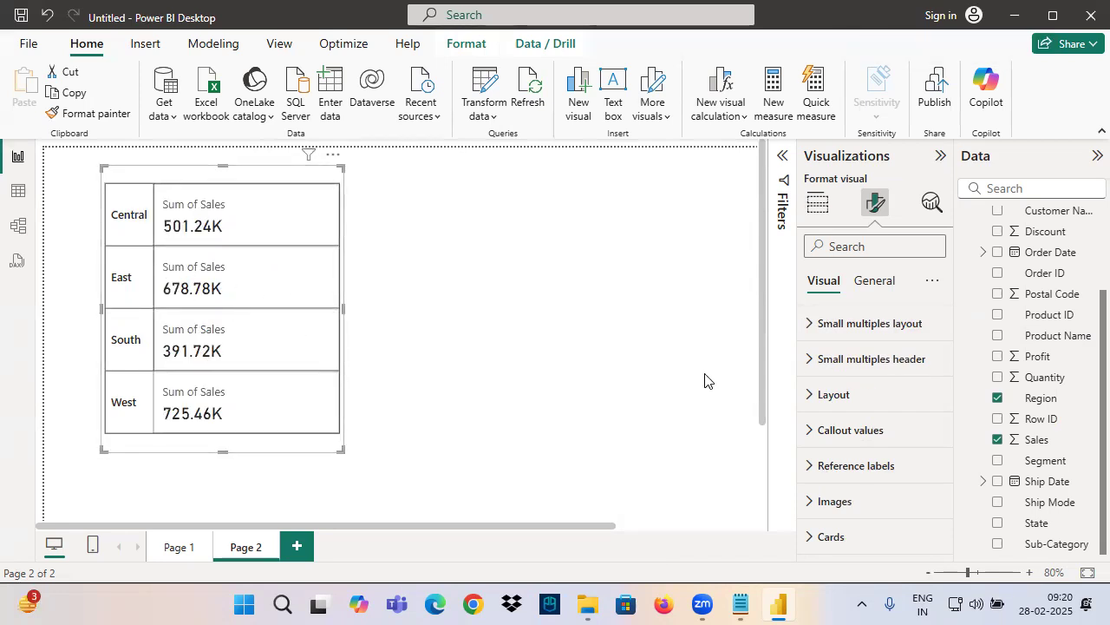
Change the small multiples arrangement to Grid and set the columns shown to 2
click(843, 326)
click(846, 417)
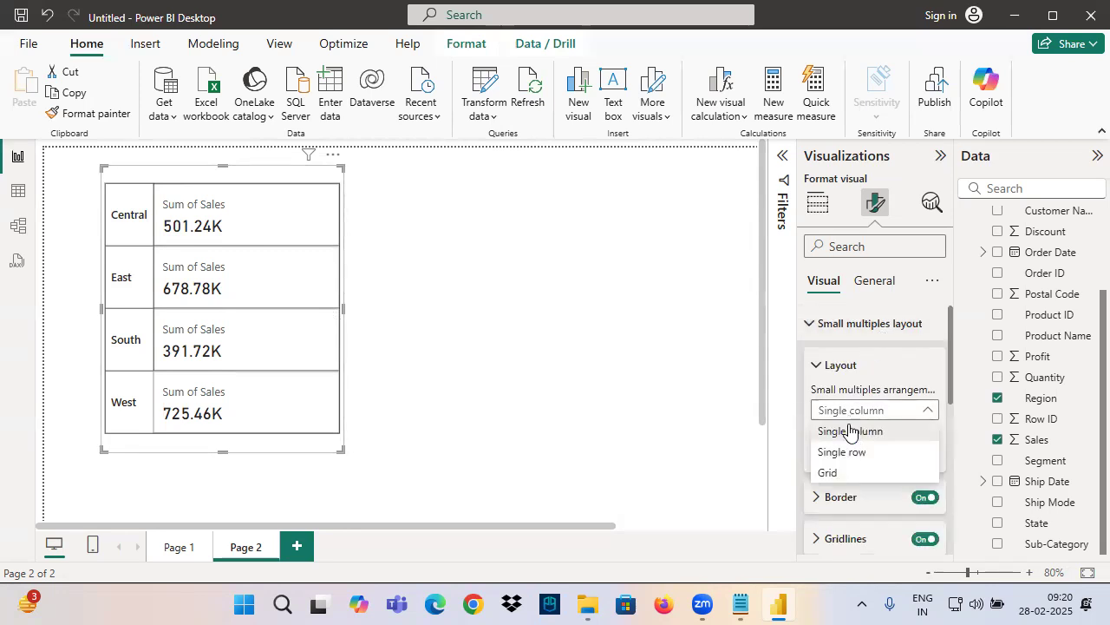
click(829, 473)
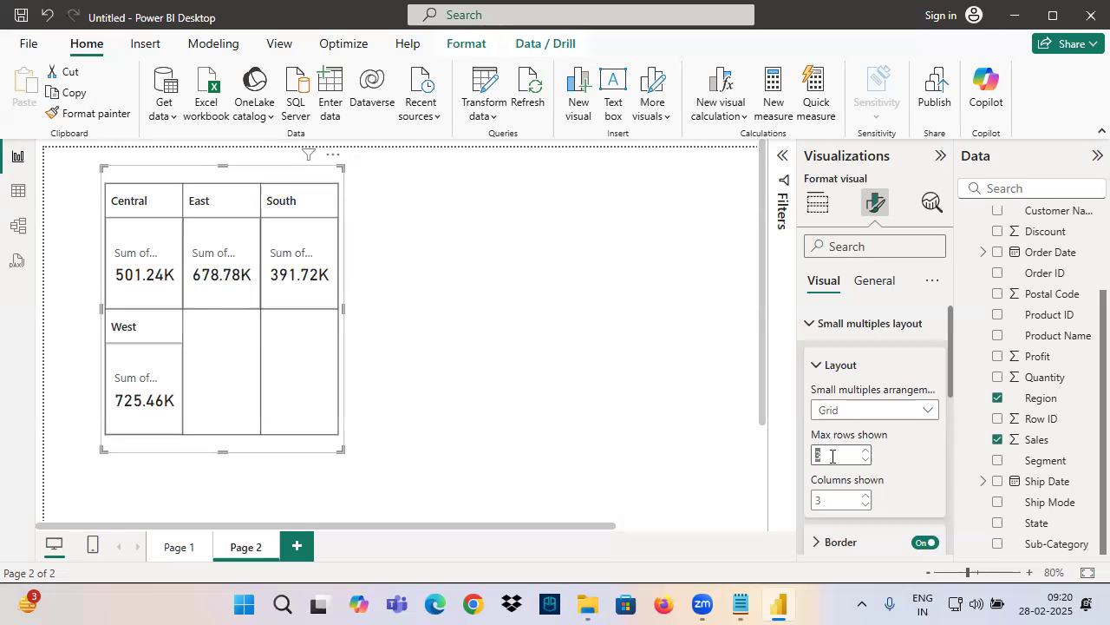
click(827, 501)
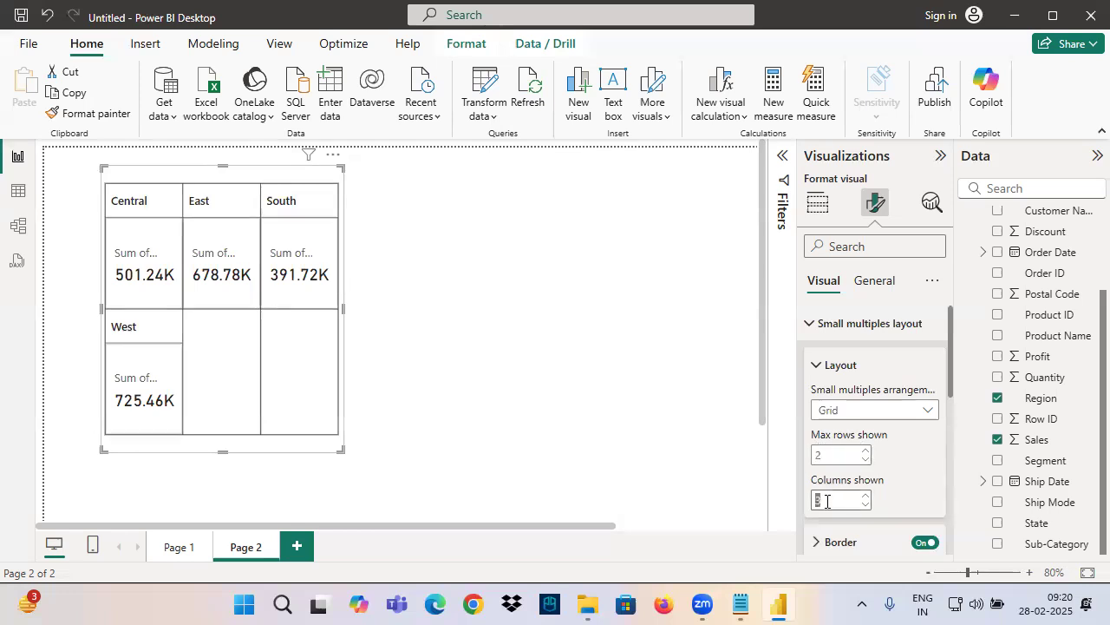
text(2)
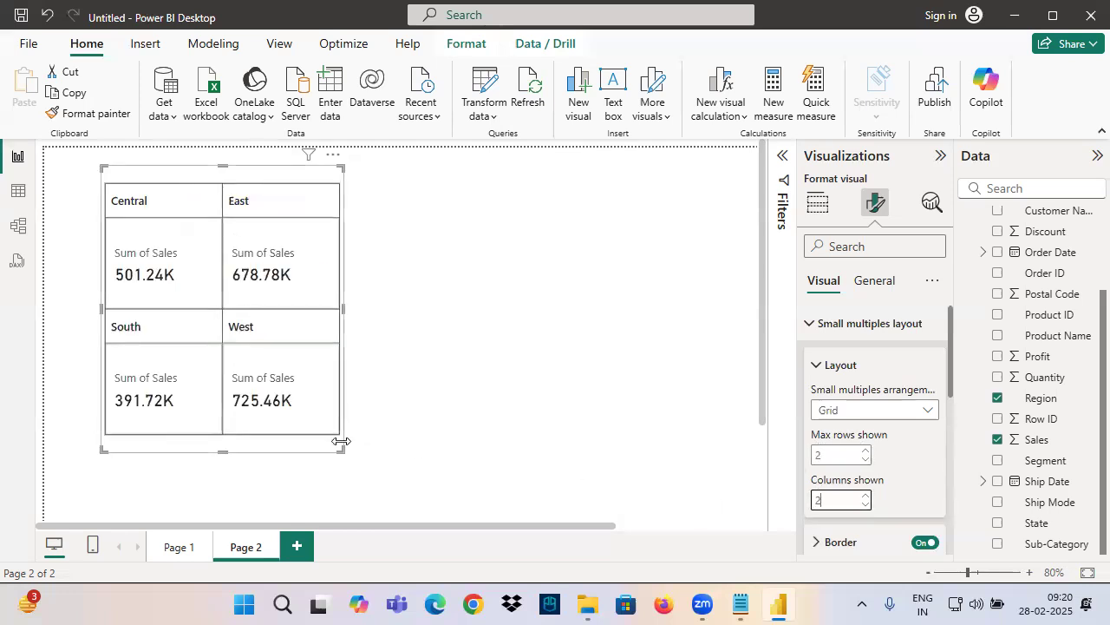
click(153, 231)
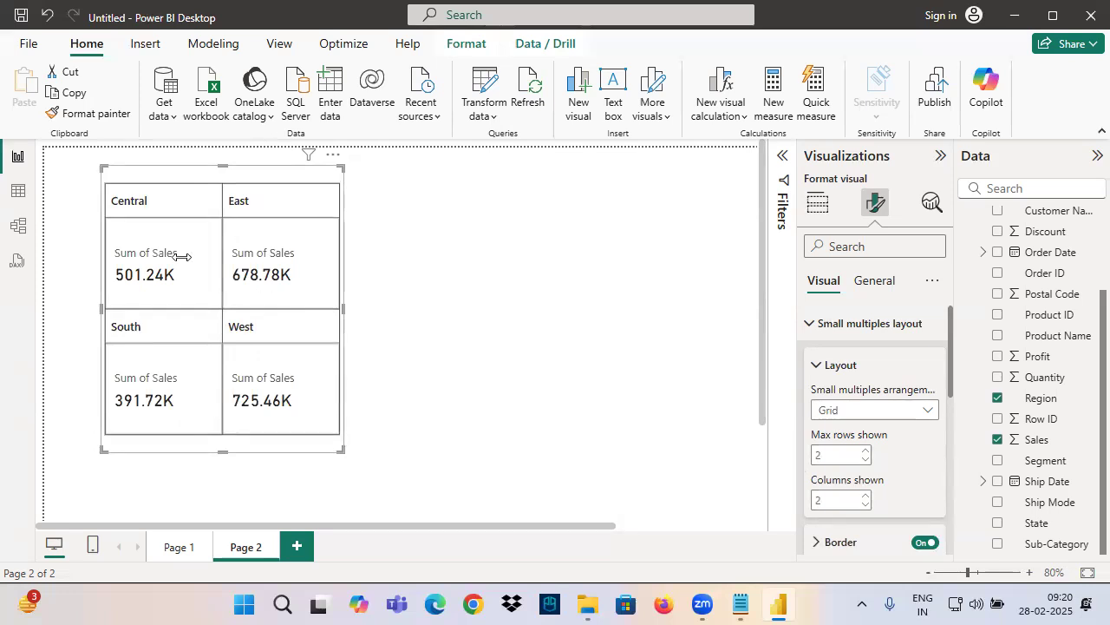
Examine the grid's rows and columns and how the card's Data and Small multiples fields produce its region cells
drag(24, 260, 130, 261)
drag(27, 370, 193, 368)
drag(163, 163, 171, 319)
drag(268, 169, 262, 302)
click(817, 202)
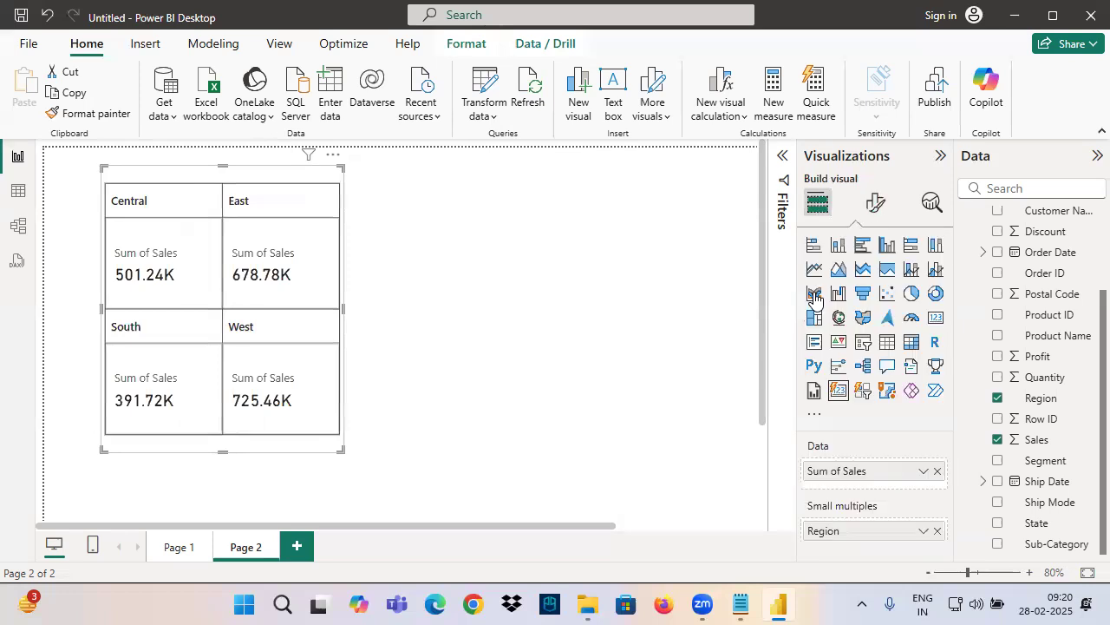
mouse_move(752, 449)
mouse_down()
mouse_move(786, 464)
mouse_move(780, 491)
mouse_move(851, 455)
mouse_move(798, 541)
mouse_move(847, 521)
mouse_up()
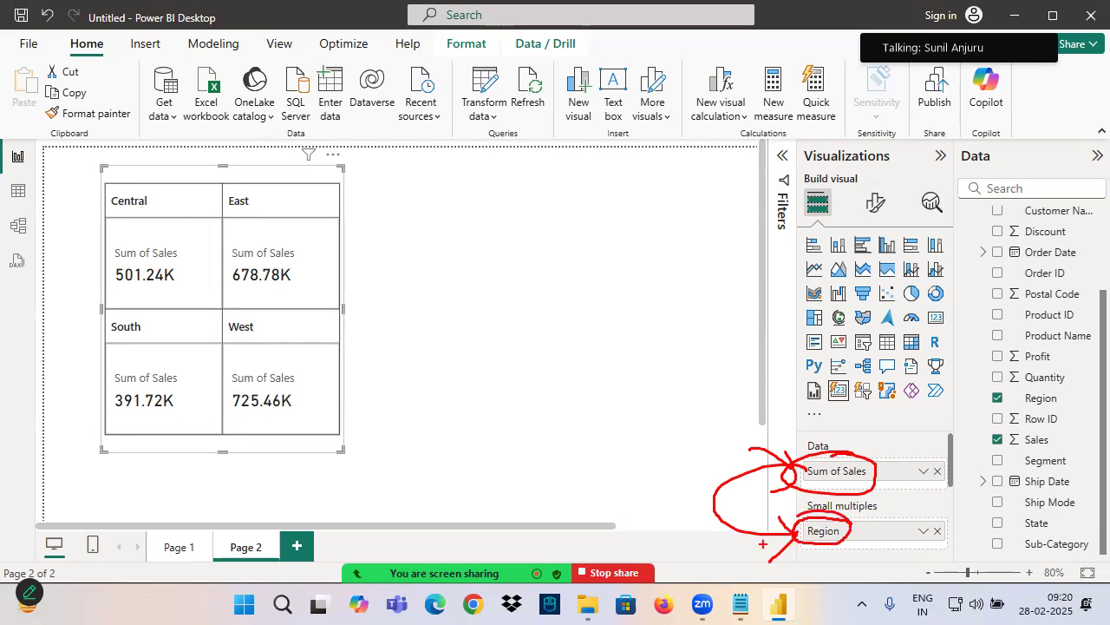
mouse_move(103, 173)
mouse_down()
mouse_move(249, 328)
mouse_move(341, 453)
mouse_up()
mouse_move(111, 184)
mouse_down()
mouse_move(174, 269)
mouse_move(220, 302)
mouse_up()
drag(224, 185, 316, 310)
mouse_move(109, 305)
mouse_down()
mouse_move(147, 374)
mouse_move(222, 422)
mouse_up()
drag(223, 298, 337, 443)
mouse_move(182, 220)
mouse_down()
mouse_move(317, 208)
mouse_move(135, 278)
mouse_up()
key(Escape)
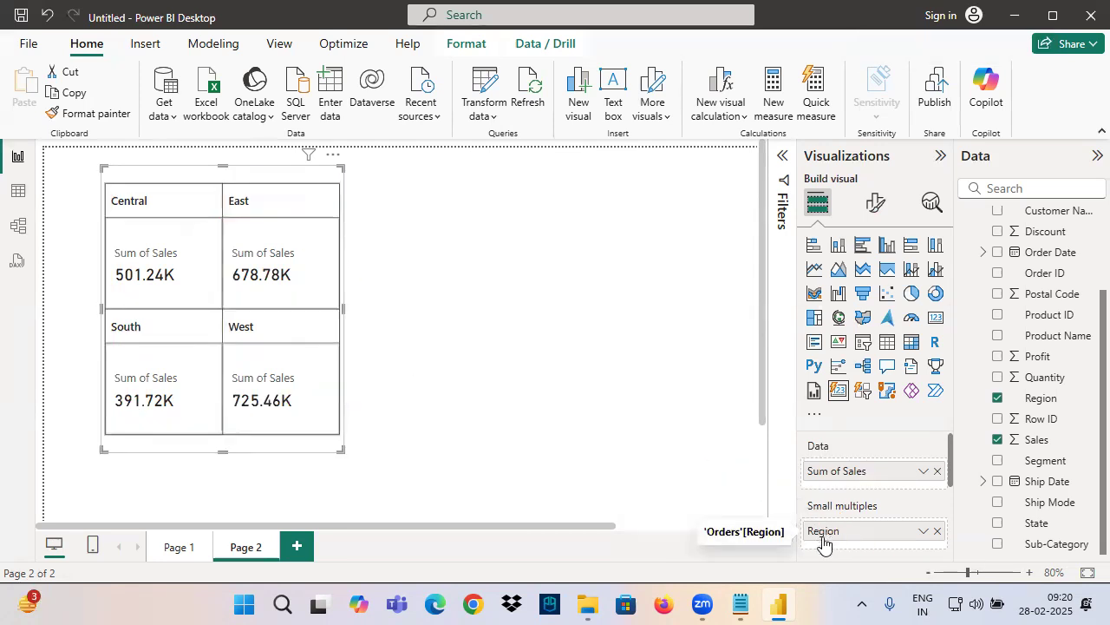
drag(956, 510, 895, 562)
drag(916, 498, 969, 564)
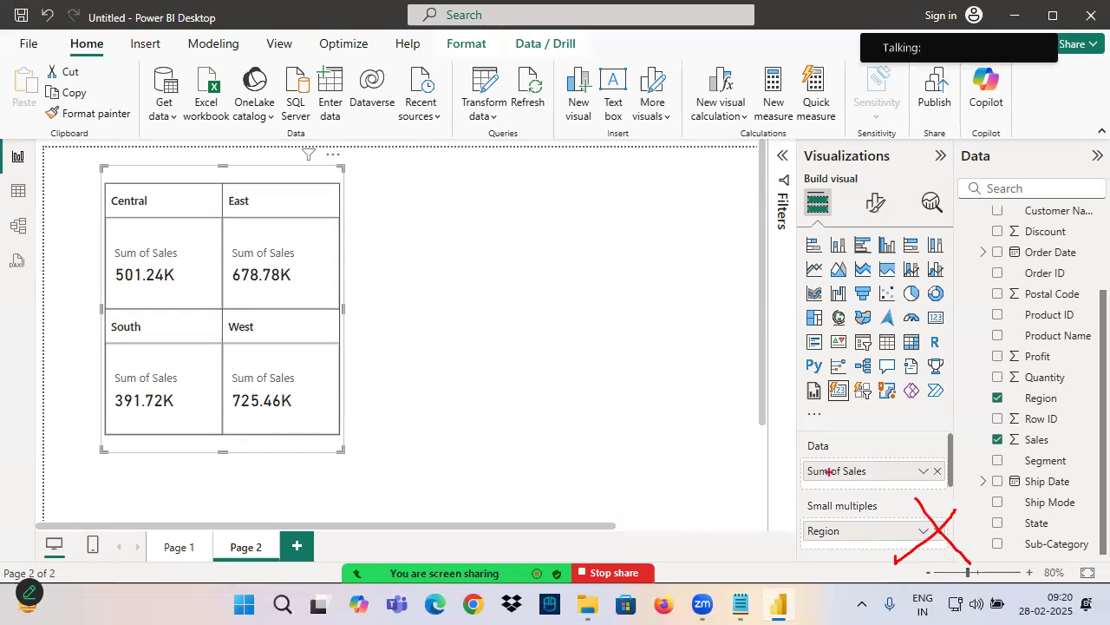
drag(710, 478, 798, 464)
drag(779, 457, 898, 476)
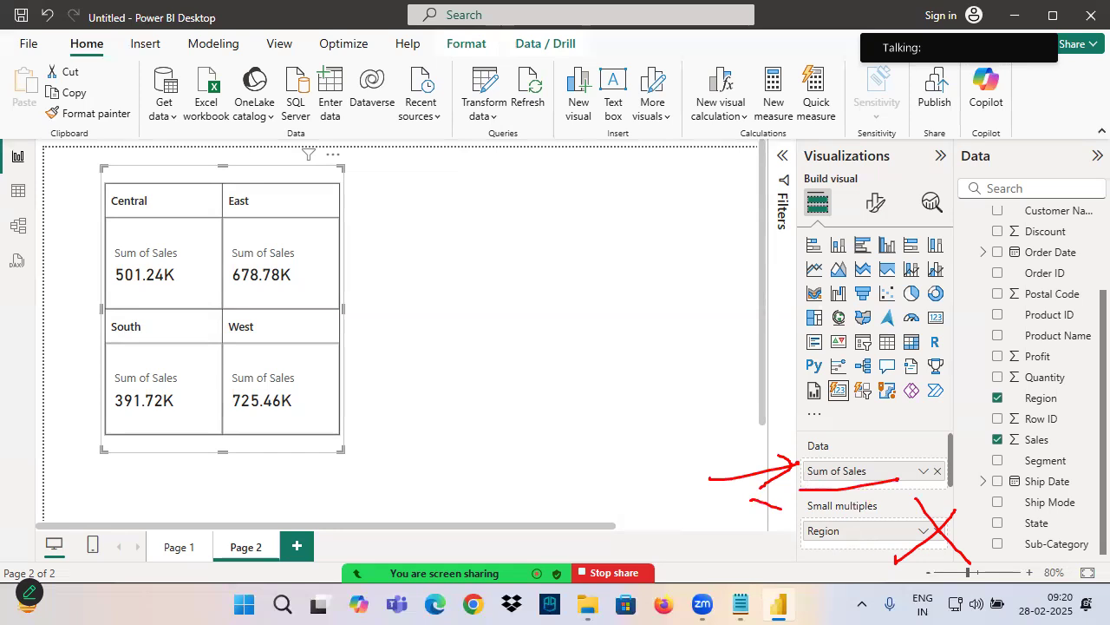
mouse_move(834, 496)
mouse_down()
mouse_move(803, 538)
mouse_move(751, 507)
mouse_up()
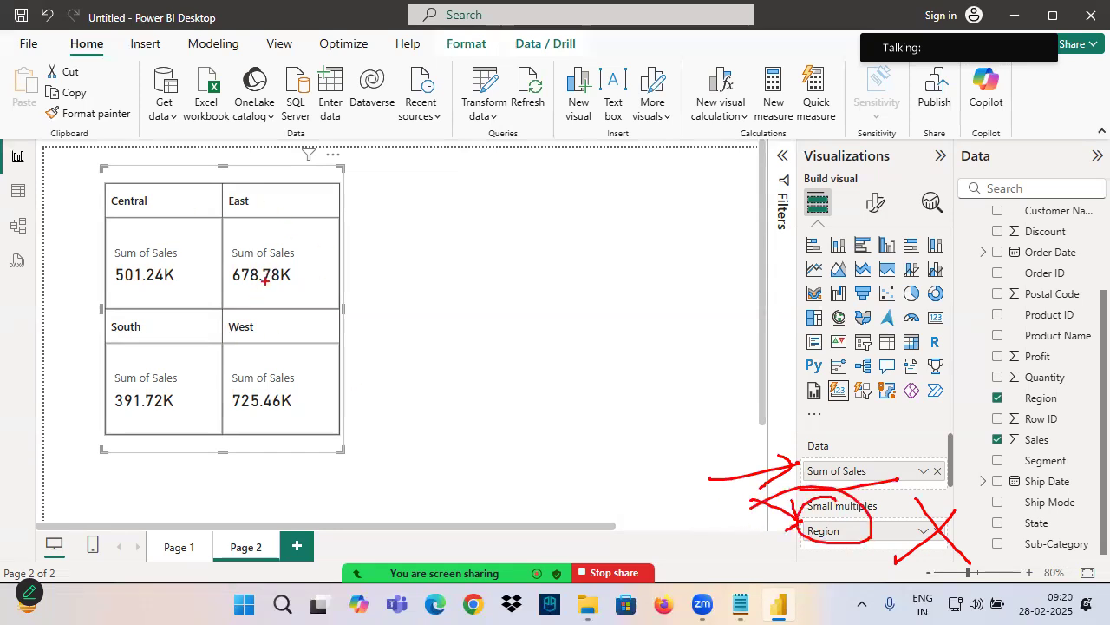
key(Escape)
Change the card's small multiples arrangement to Single row
click(875, 202)
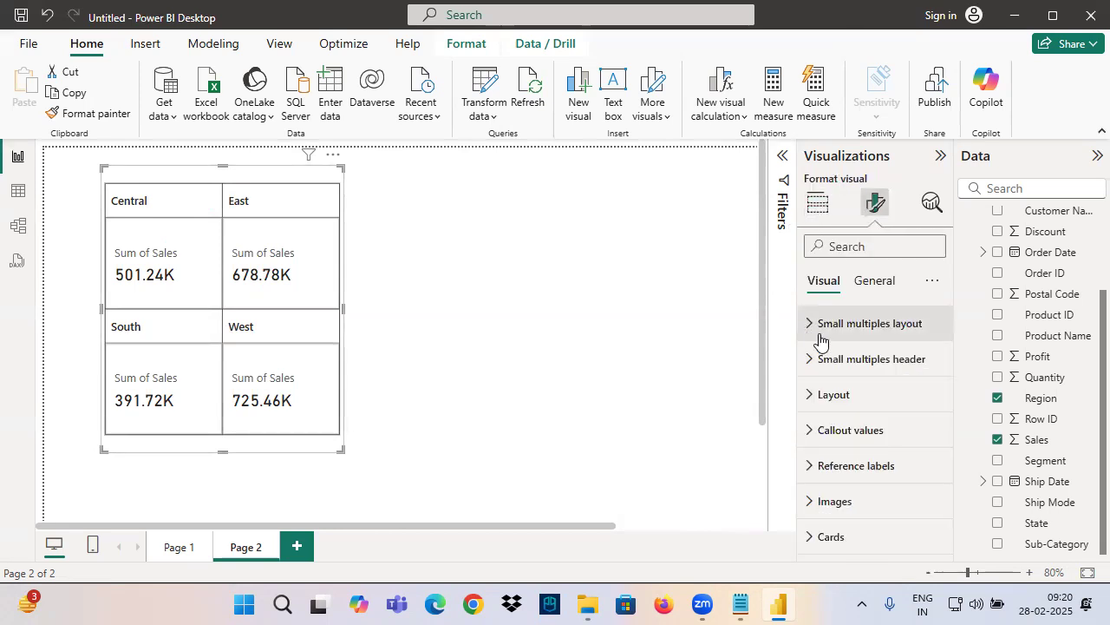
mouse_move(194, 118)
mouse_down()
mouse_move(181, 168)
mouse_move(201, 582)
mouse_up()
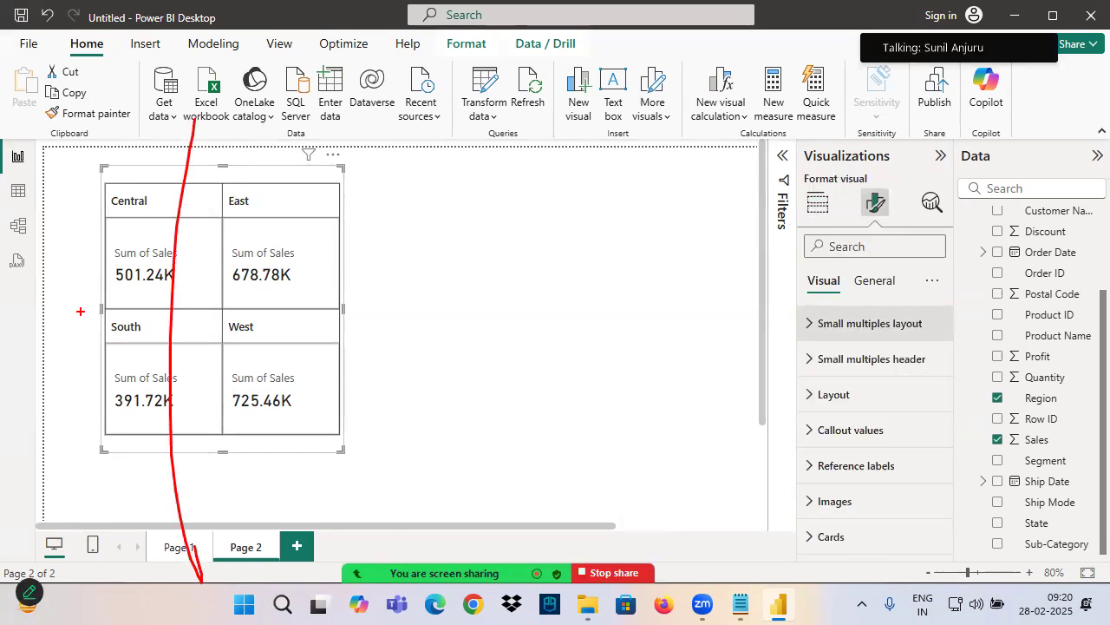
drag(2, 255, 577, 264)
drag(42, 247, 616, 264)
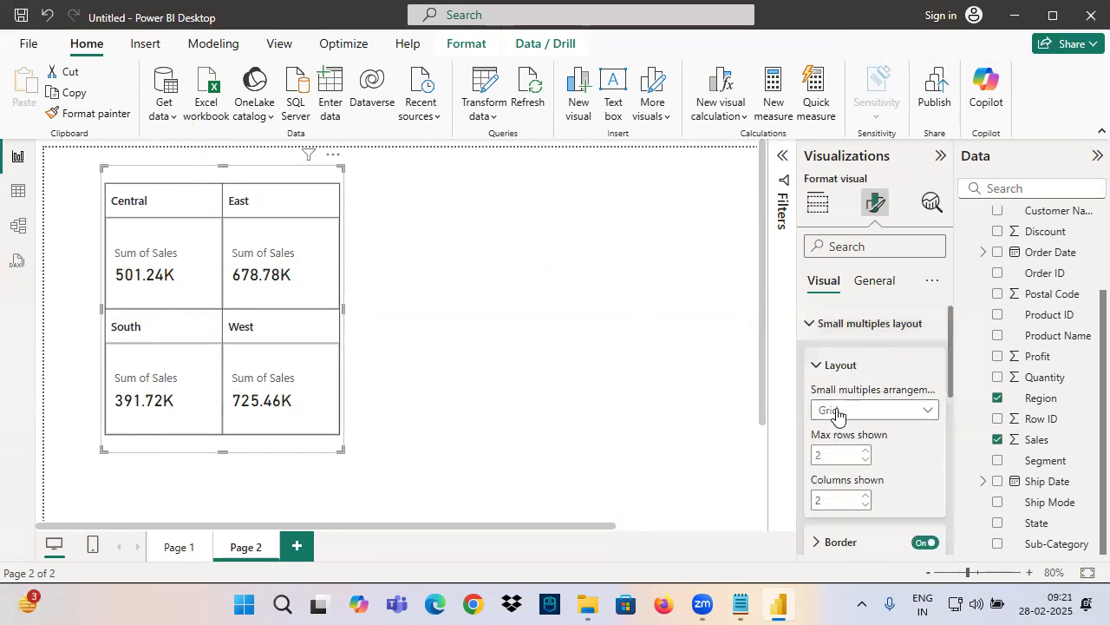
click(822, 413)
click(839, 451)
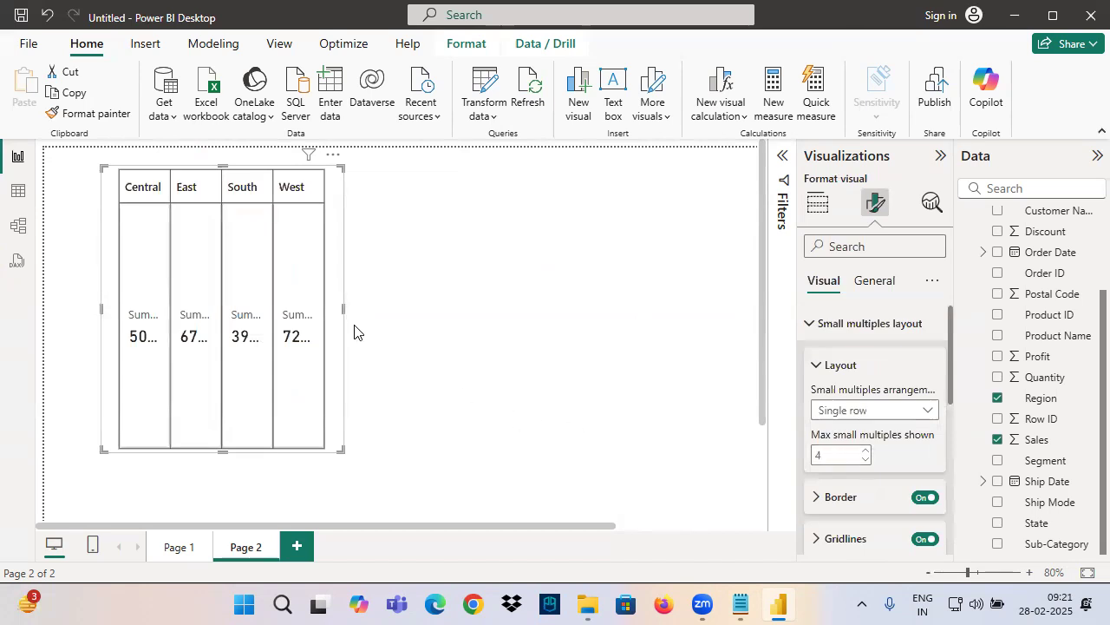
Widen the single-row card across most of the page and reduce its height to a low strip
drag(341, 307, 672, 332)
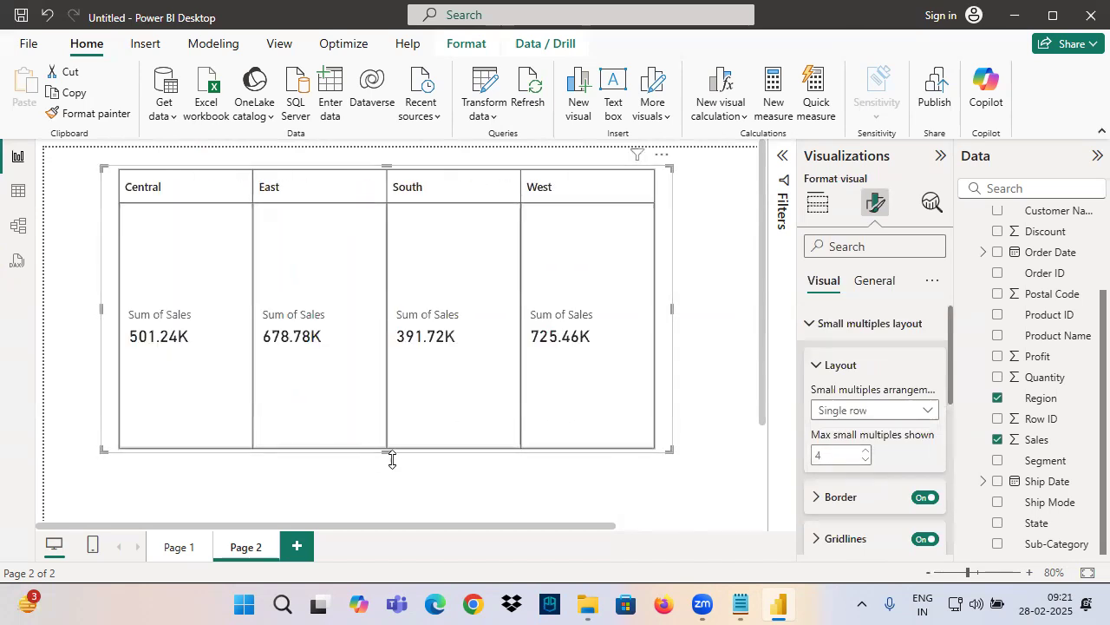
drag(384, 451, 401, 270)
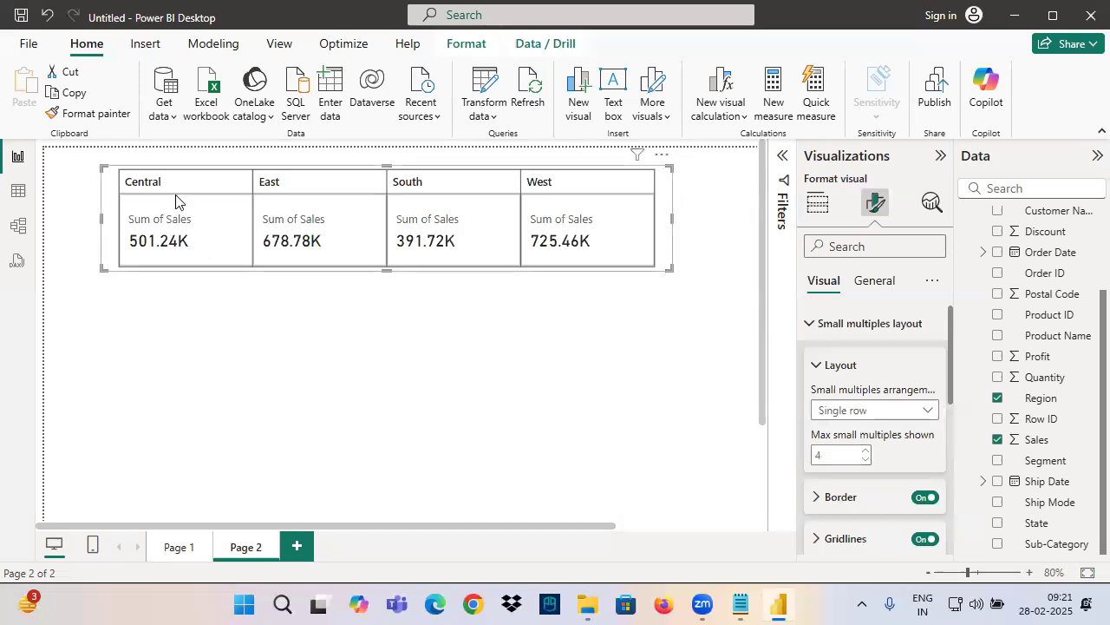
click(346, 408)
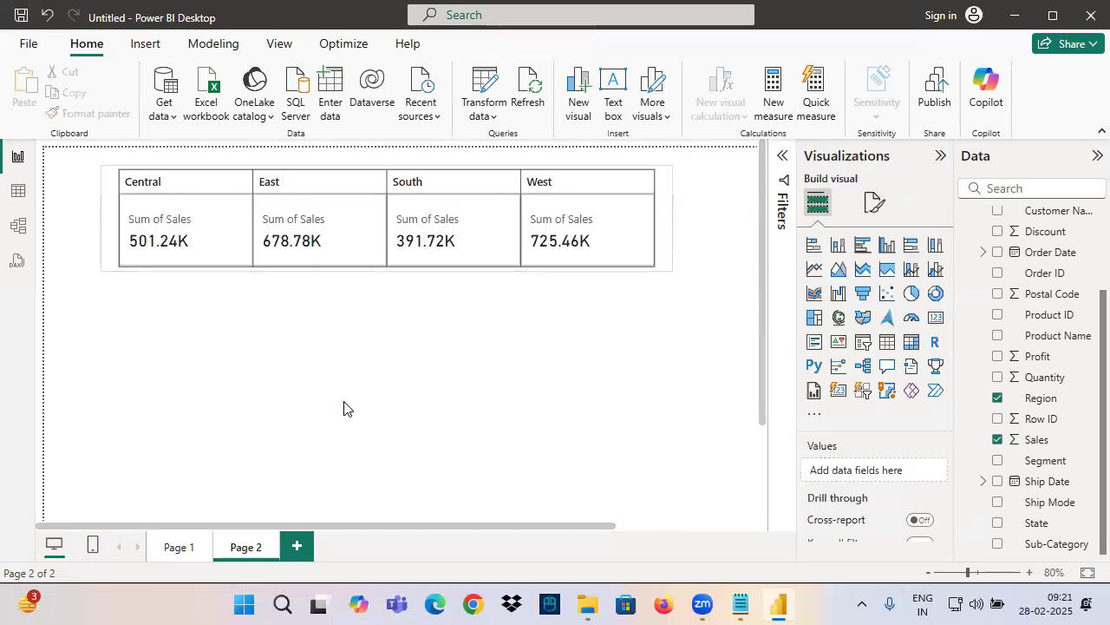
Set the position of the card's small multiples headers to Left for all series
click(203, 248)
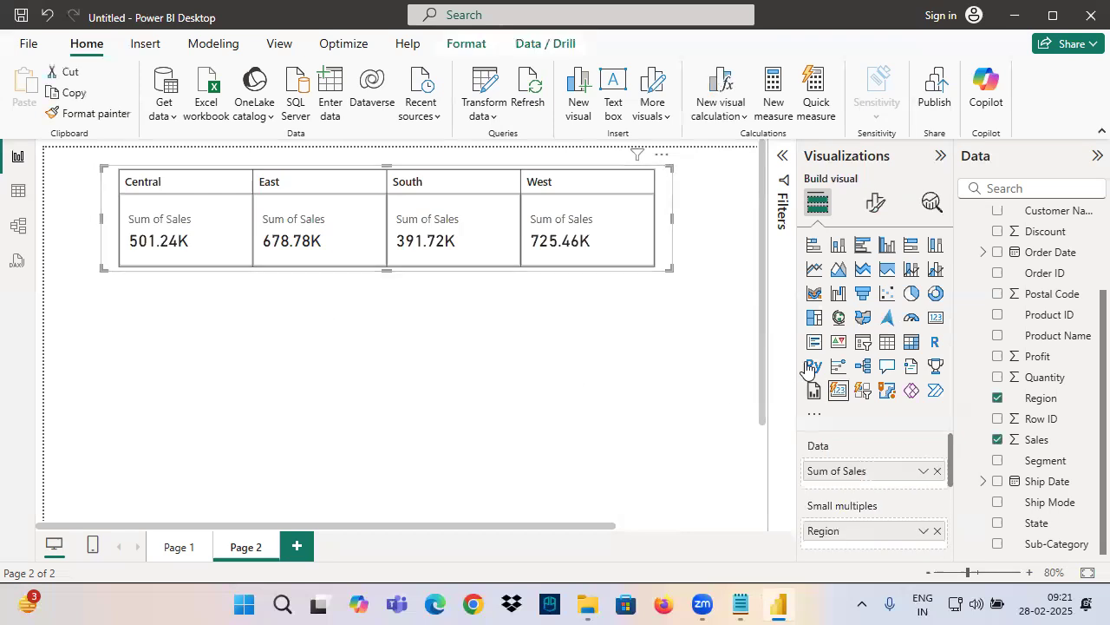
click(880, 208)
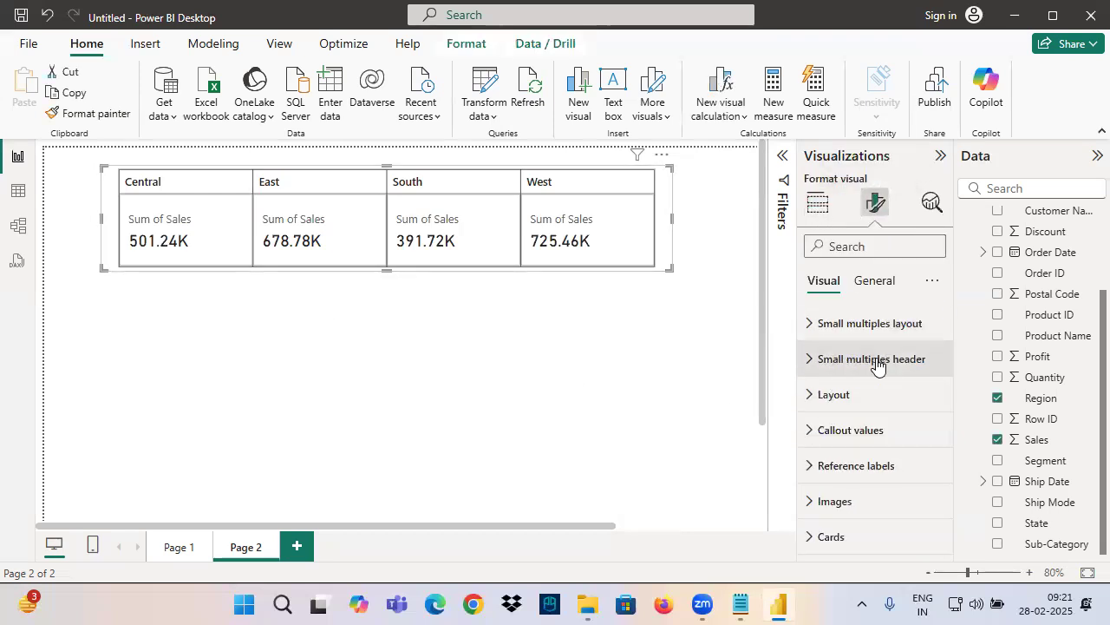
drag(121, 170, 644, 196)
click(851, 357)
scroll(862, 434, down, 4)
scroll(852, 408, up, 3)
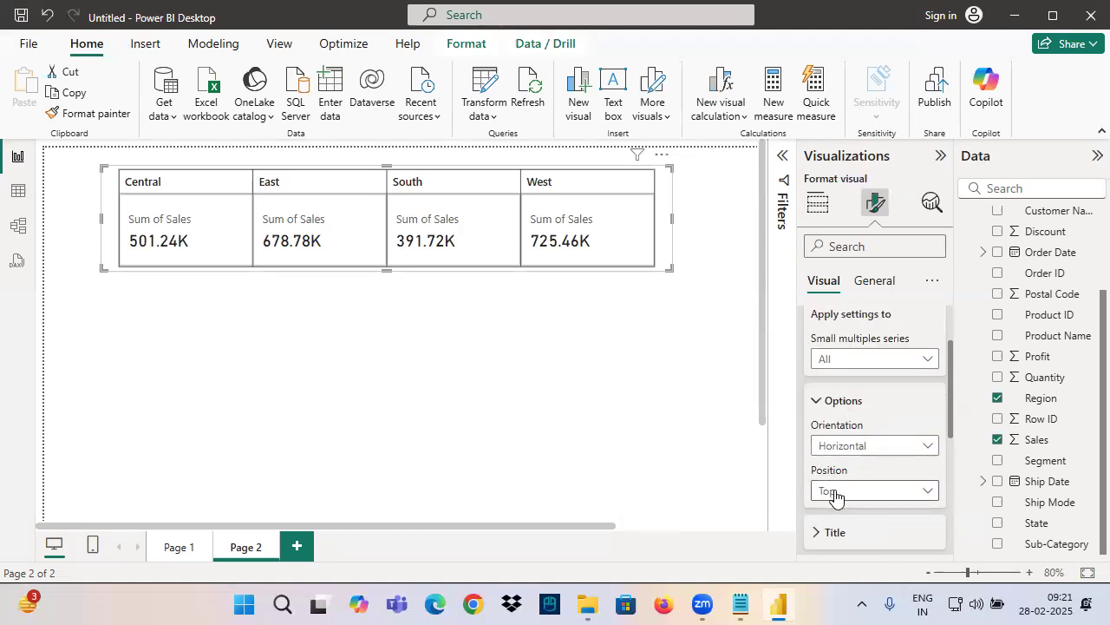
click(835, 495)
click(831, 518)
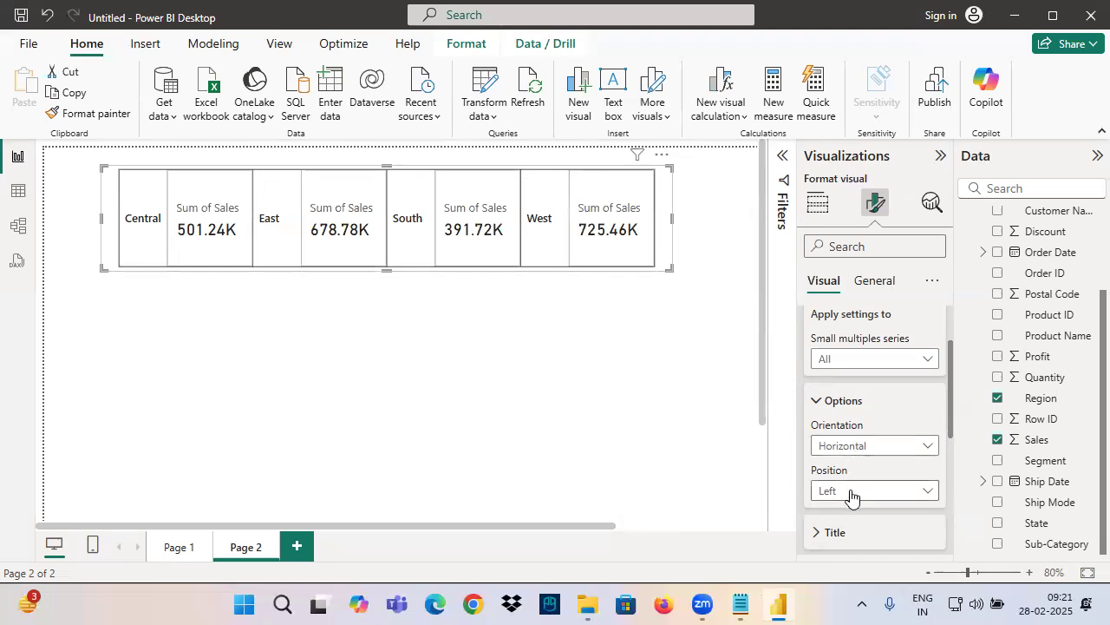
Look at the header orientation options and return the small multiples header position to Top
drag(111, 231, 167, 231)
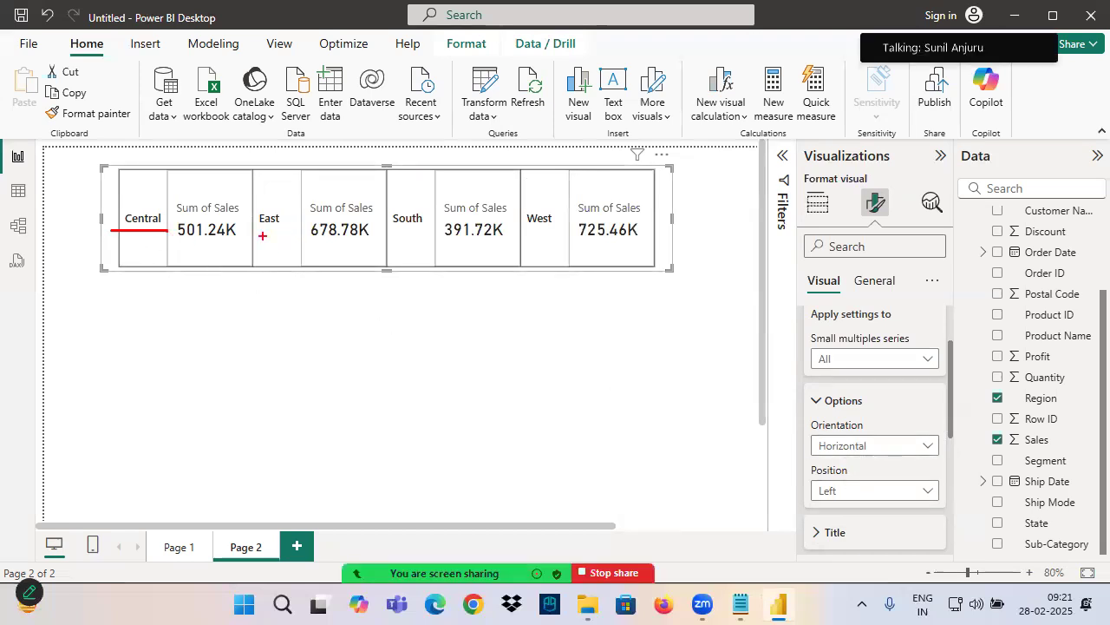
drag(272, 182, 274, 279)
click(829, 440)
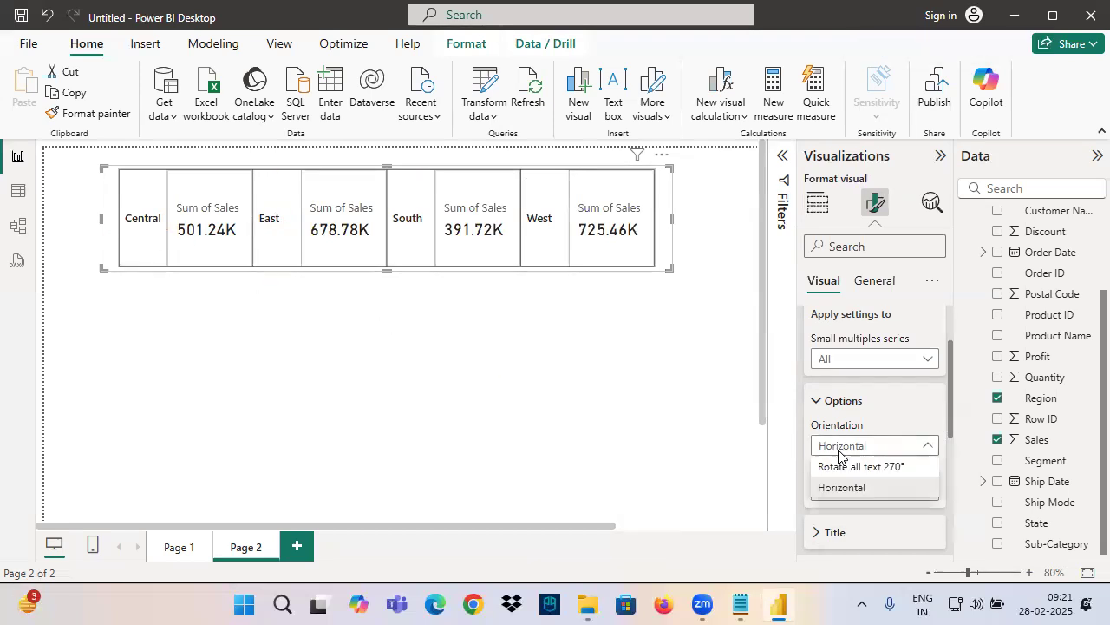
click(842, 445)
click(833, 491)
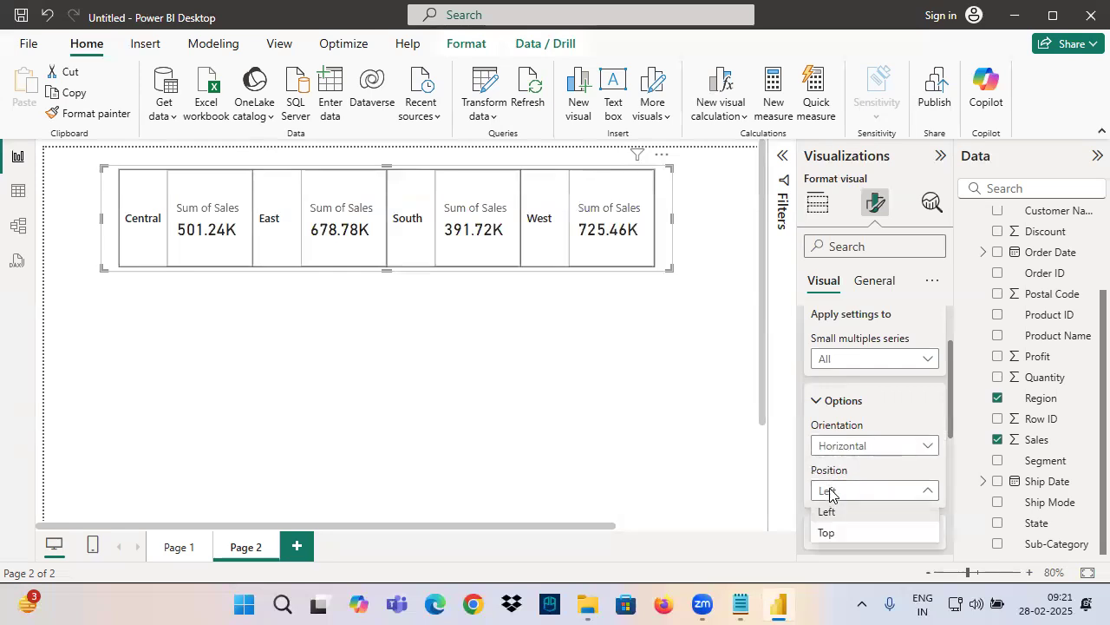
click(826, 535)
scroll(850, 433, up, 1)
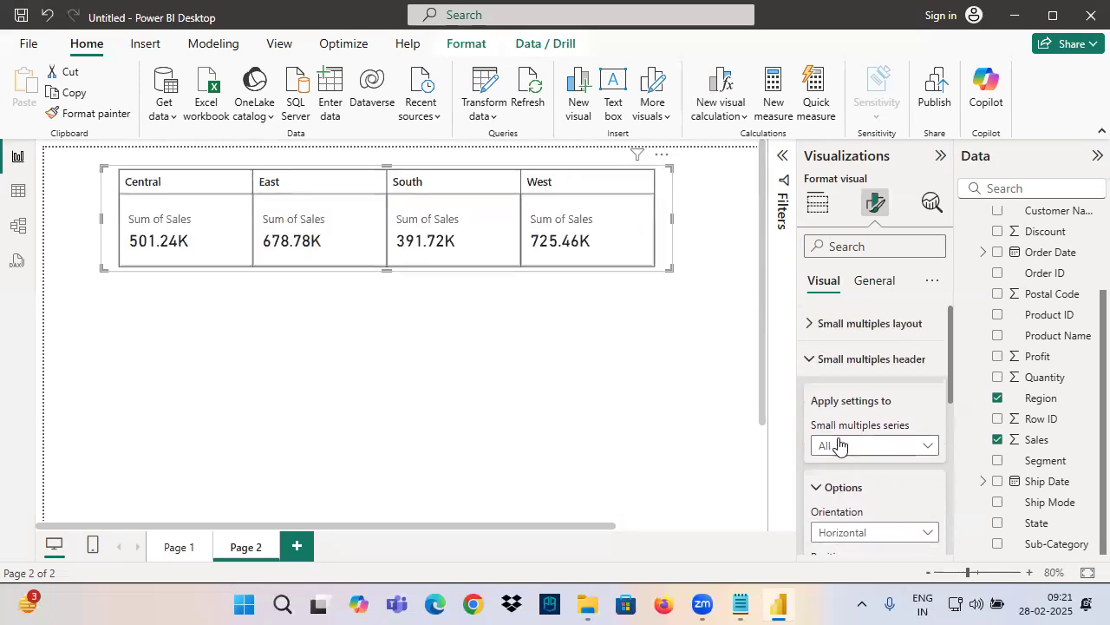
click(831, 368)
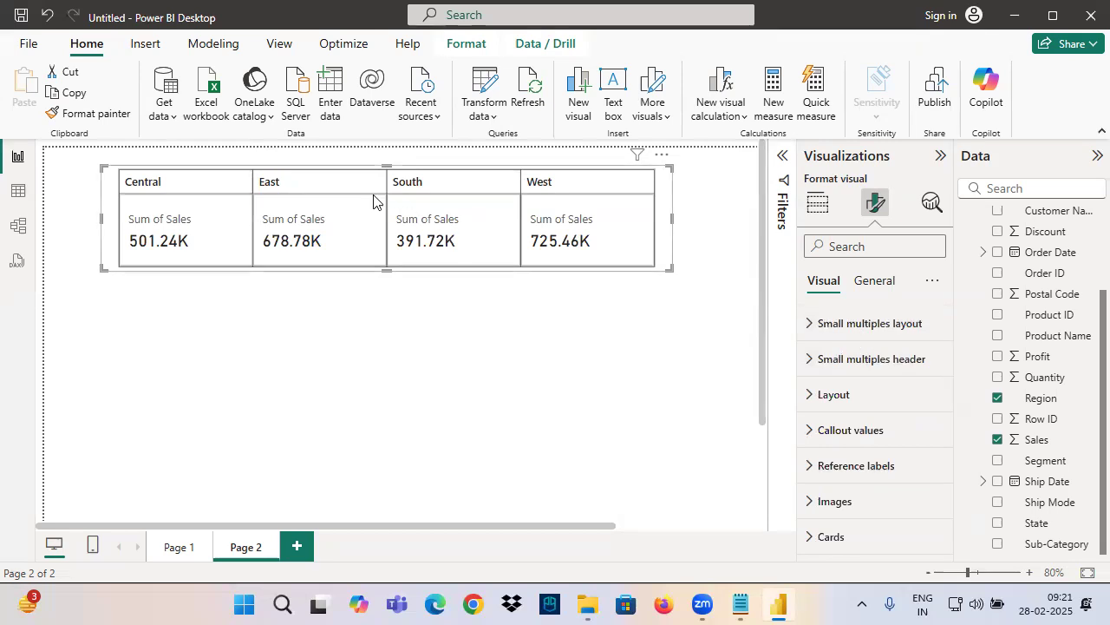
Review the small multiples sections and the Layout options in the regional sales card's formatting settings
drag(116, 169, 664, 200)
drag(817, 372, 925, 370)
mouse_move(313, 205)
mouse_down()
mouse_move(177, 206)
mouse_move(731, 243)
mouse_move(442, 222)
mouse_up()
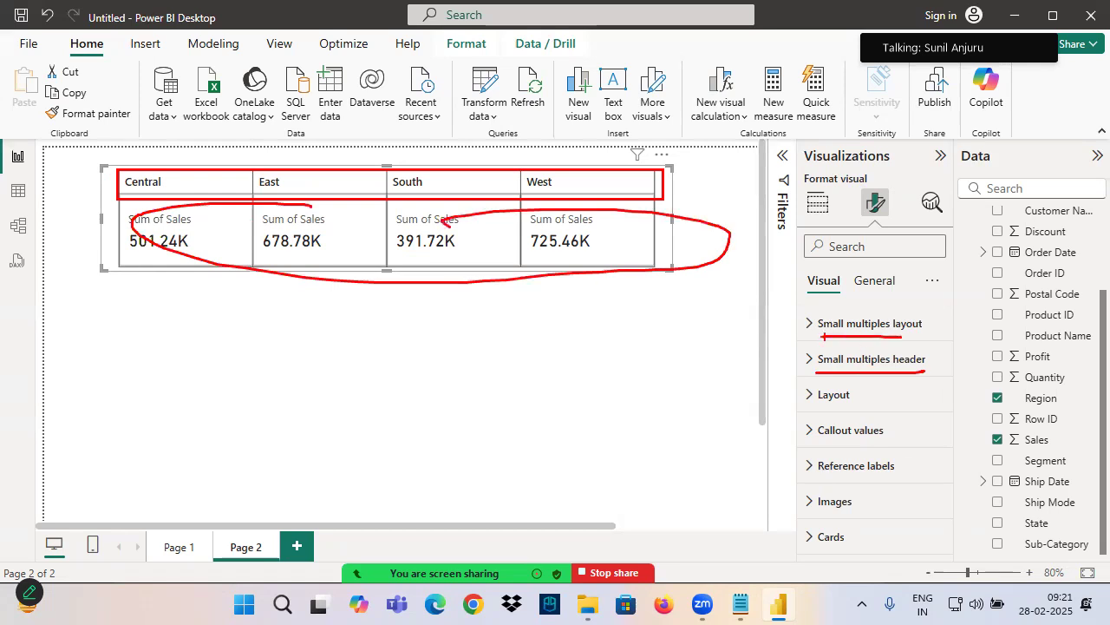
drag(877, 396, 831, 401)
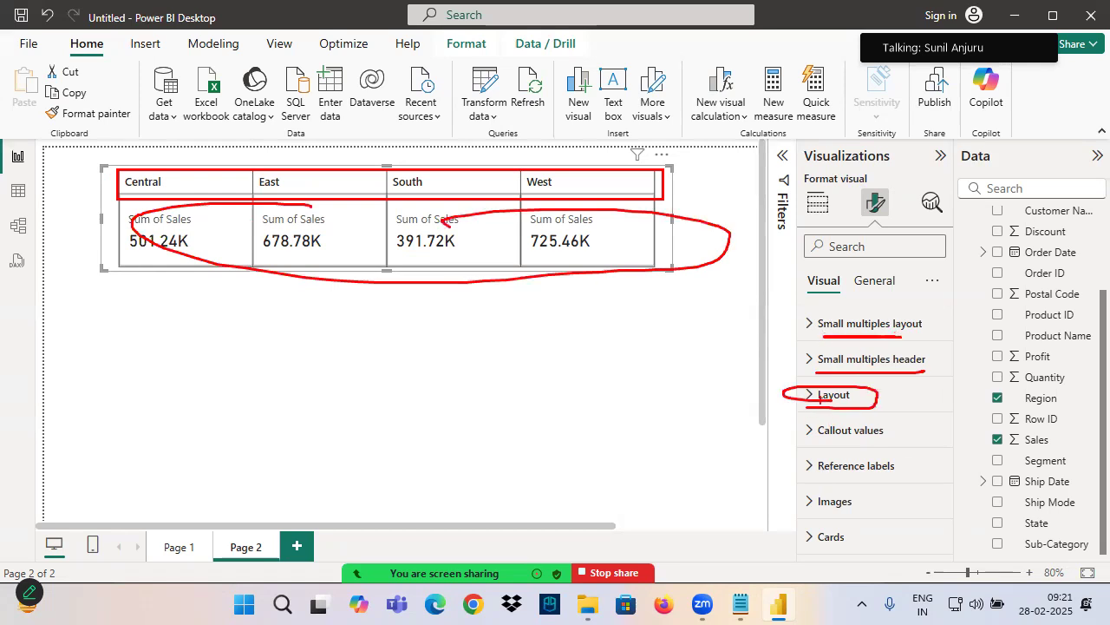
click(820, 397)
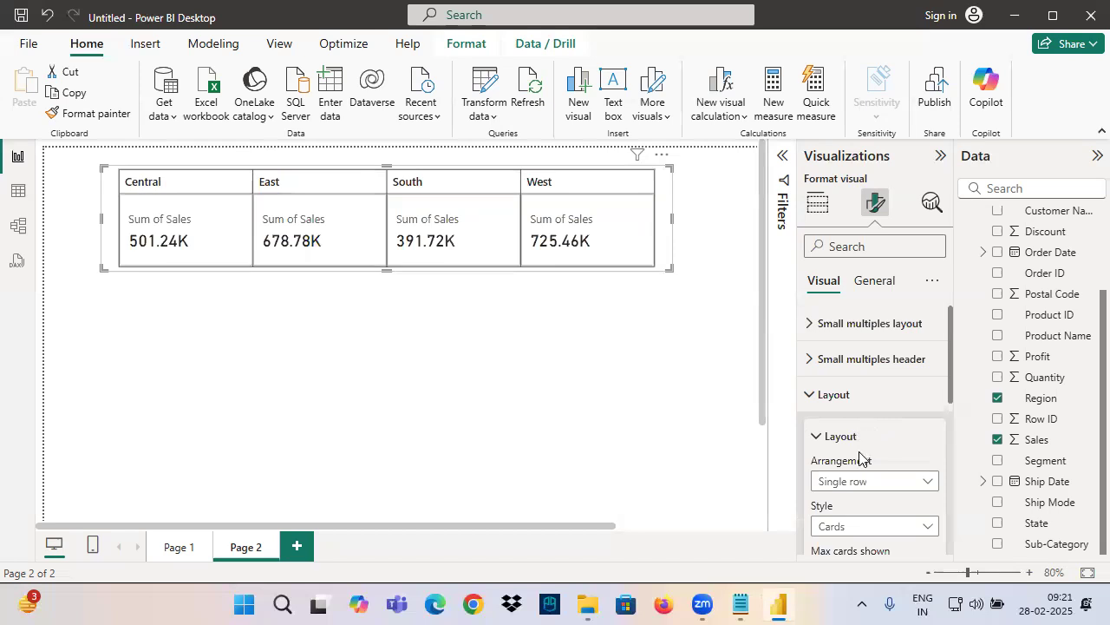
click(838, 399)
click(840, 400)
click(831, 399)
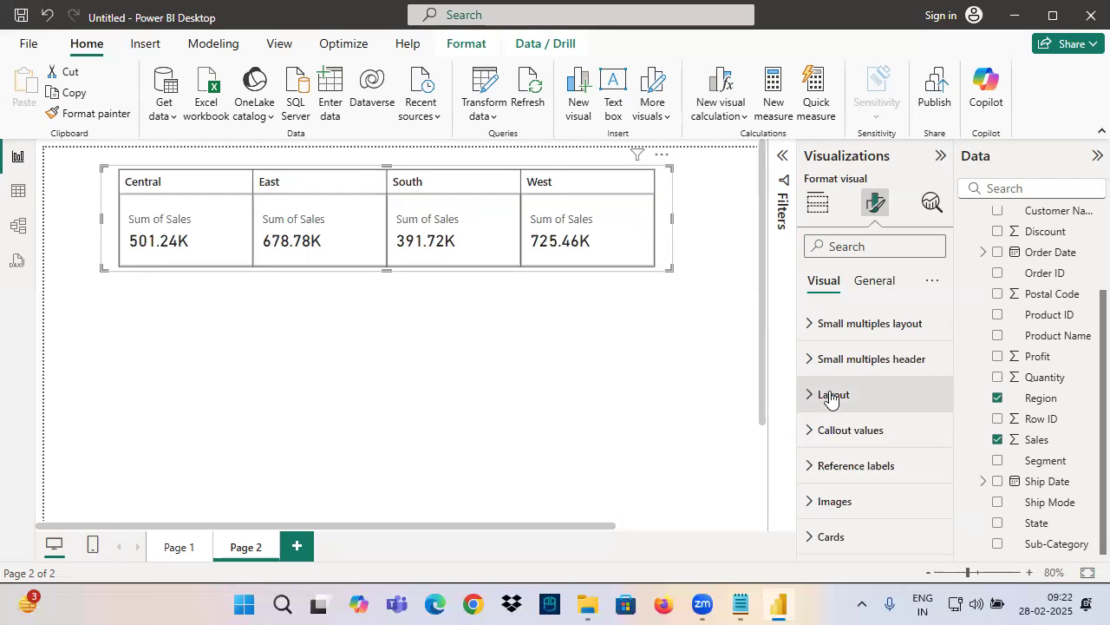
mouse_move(165, 230)
mouse_down()
mouse_move(395, 235)
mouse_move(351, 278)
mouse_up()
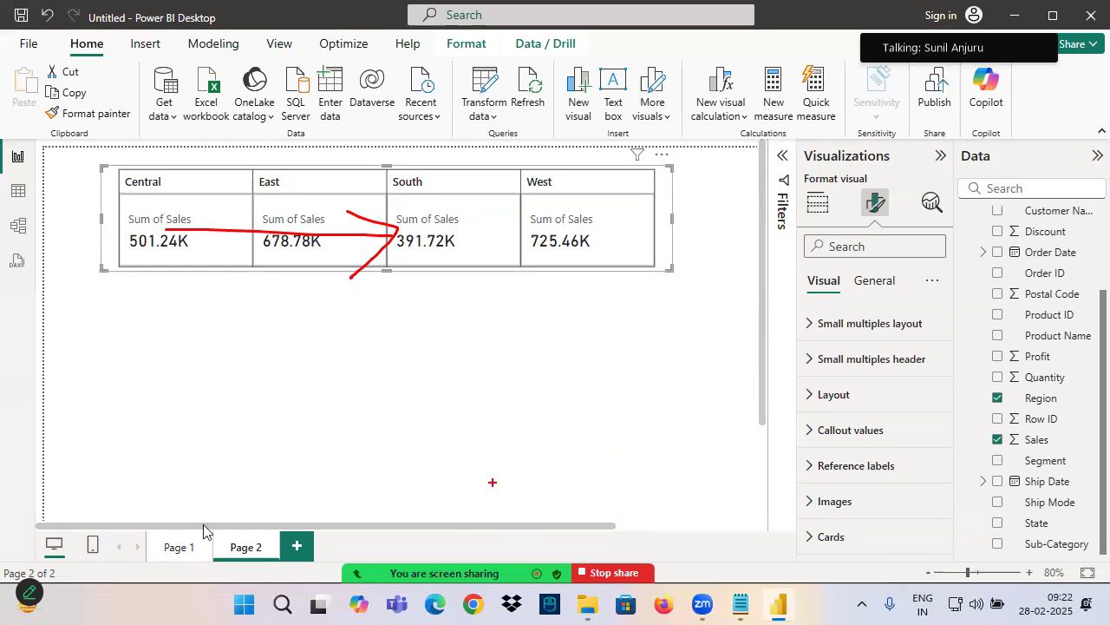
On Page 1, add the Discount field to the multi-value Card (new) visual and enlarge the visual slightly
click(180, 547)
drag(286, 271, 298, 316)
drag(184, 274, 695, 361)
key(Escape)
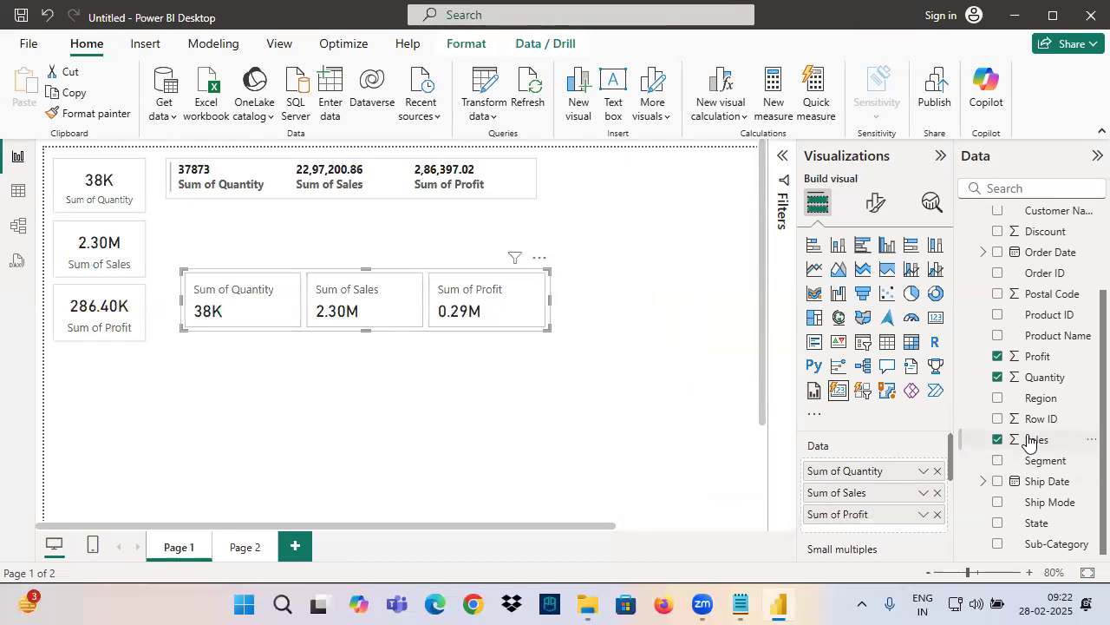
scroll(1045, 451, up, 3)
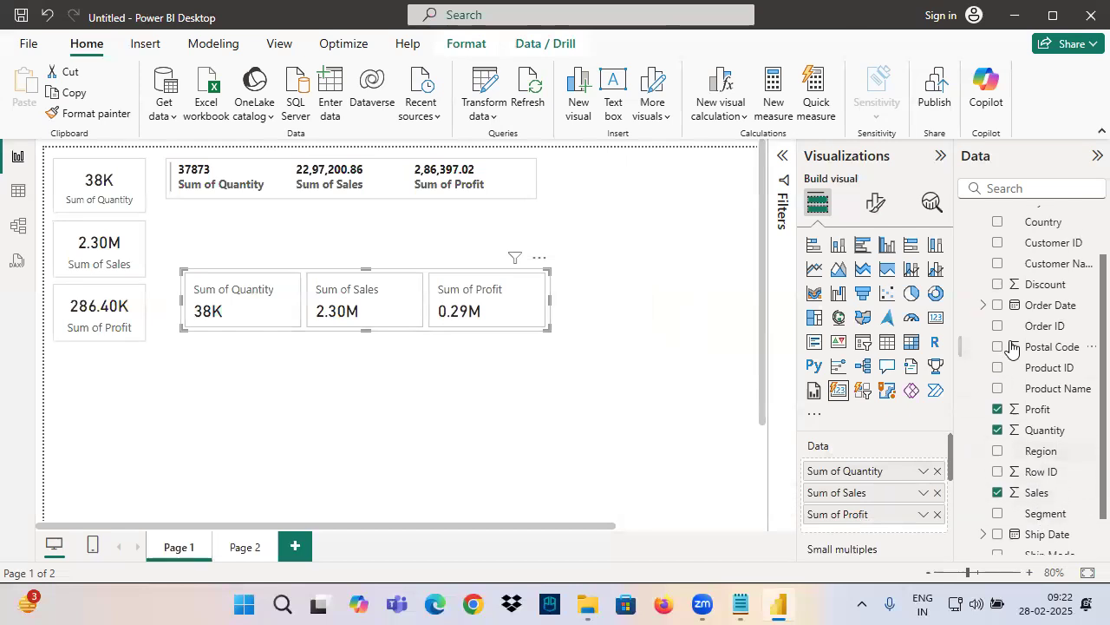
drag(1043, 347, 872, 529)
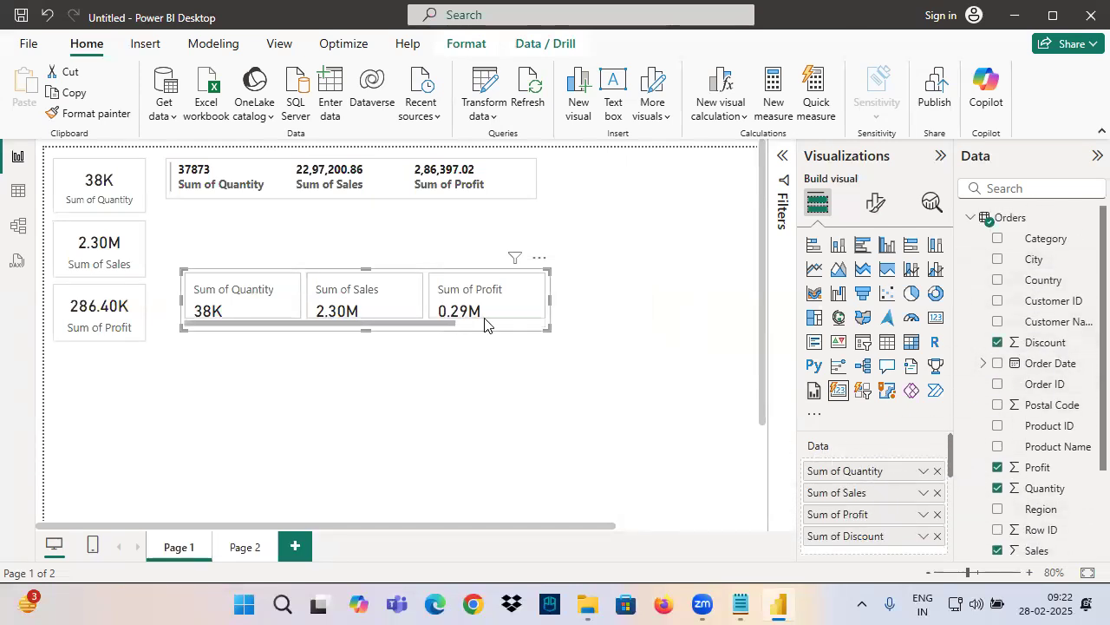
drag(547, 326, 564, 345)
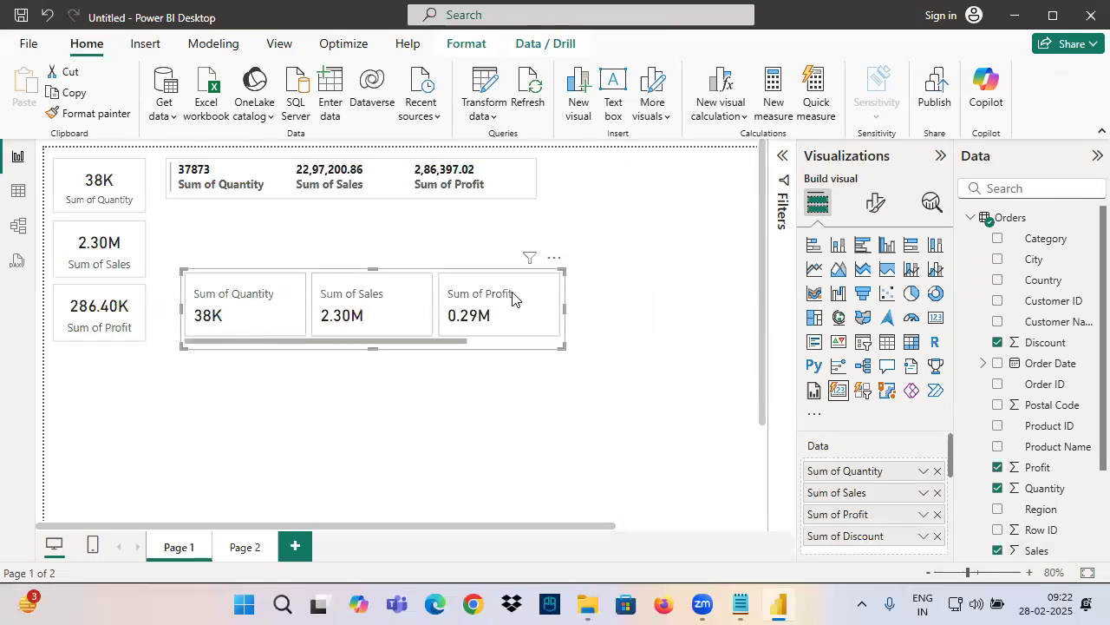
mouse_move(187, 266)
mouse_down()
mouse_move(228, 286)
mouse_move(562, 342)
mouse_up()
drag(207, 290, 621, 299)
mouse_move(642, 240)
mouse_down()
mouse_move(645, 293)
mouse_move(605, 345)
mouse_up()
drag(555, 265, 608, 250)
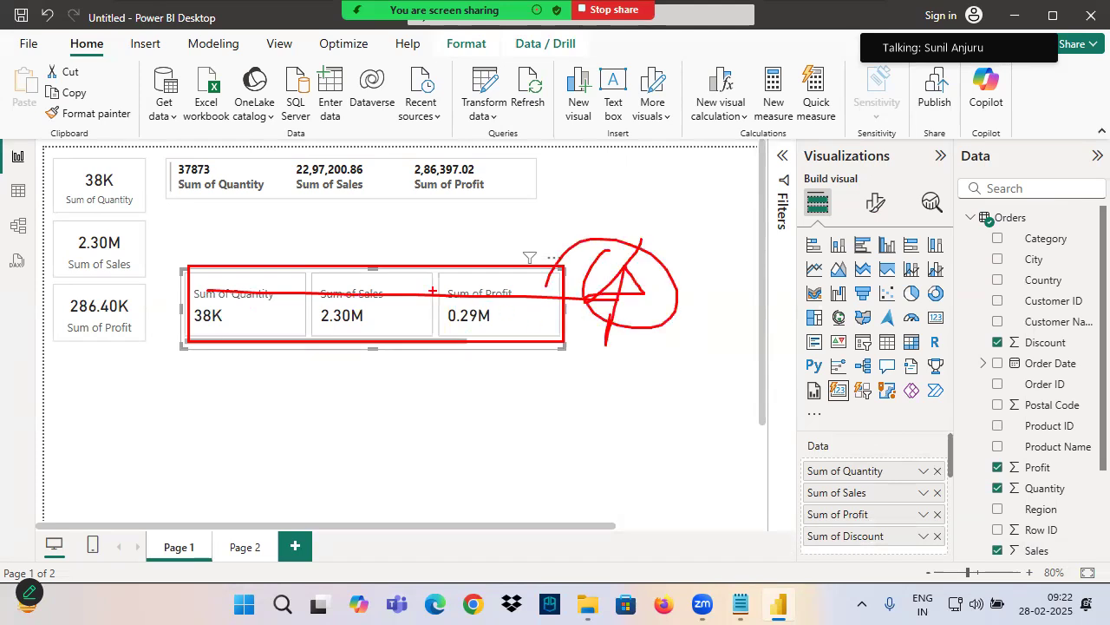
Compare the formatting sections available for the Page 1 card with those of the Page 2 small multiples card
click(875, 202)
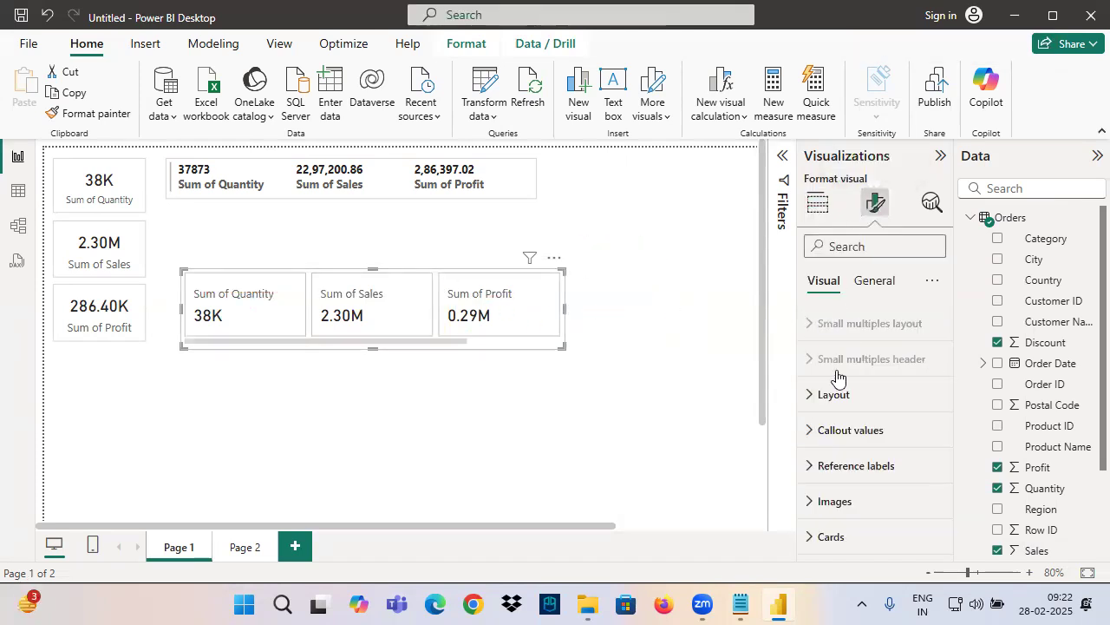
drag(798, 401, 870, 397)
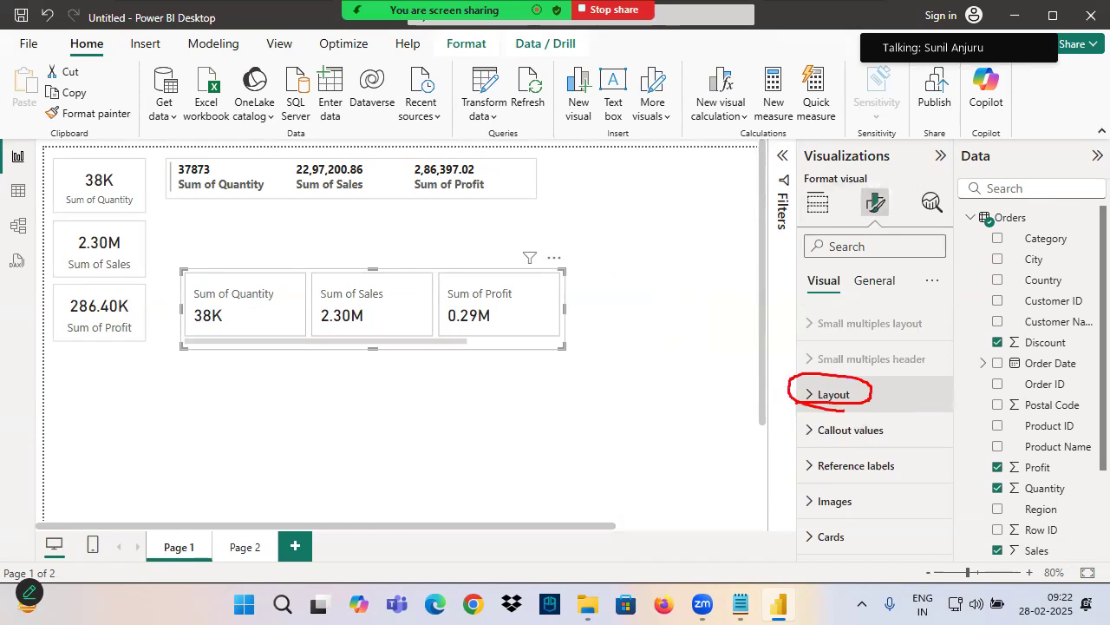
drag(385, 242, 423, 322)
mouse_move(469, 294)
mouse_down()
mouse_move(501, 345)
mouse_move(418, 269)
mouse_up()
drag(448, 219, 431, 306)
drag(705, 385, 799, 385)
mouse_move(866, 391)
mouse_down()
mouse_move(819, 404)
mouse_move(932, 353)
mouse_up()
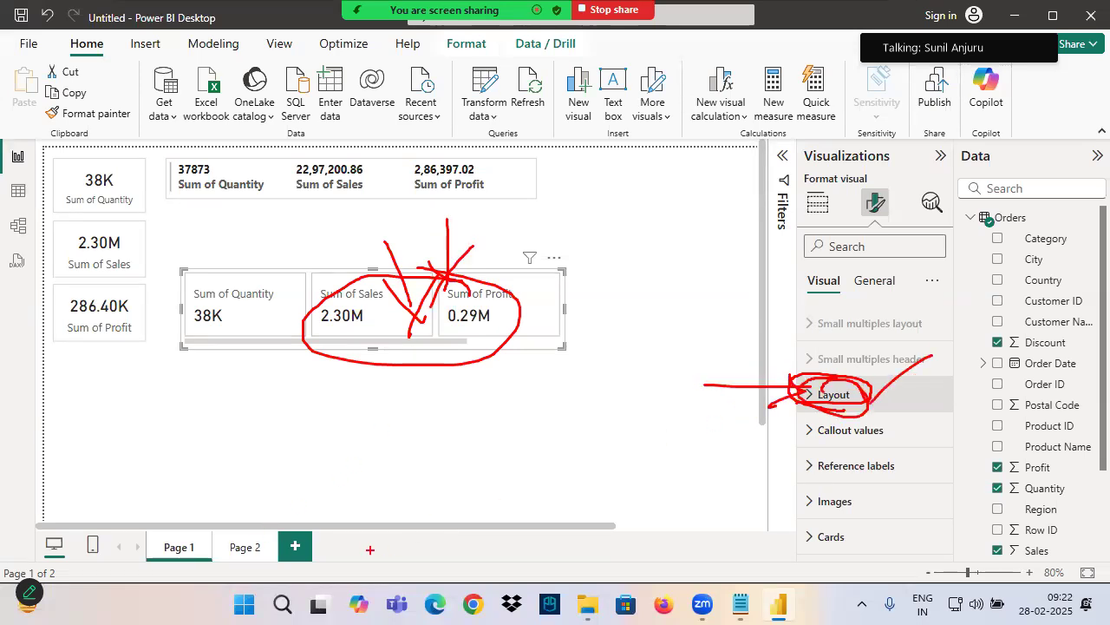
click(256, 552)
click(580, 253)
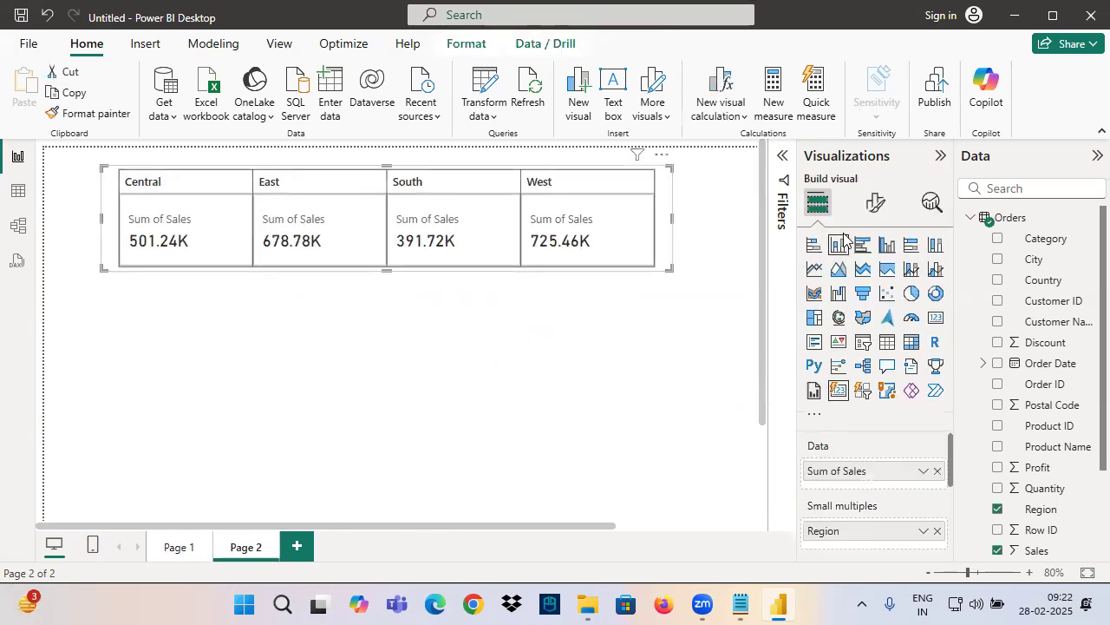
click(875, 202)
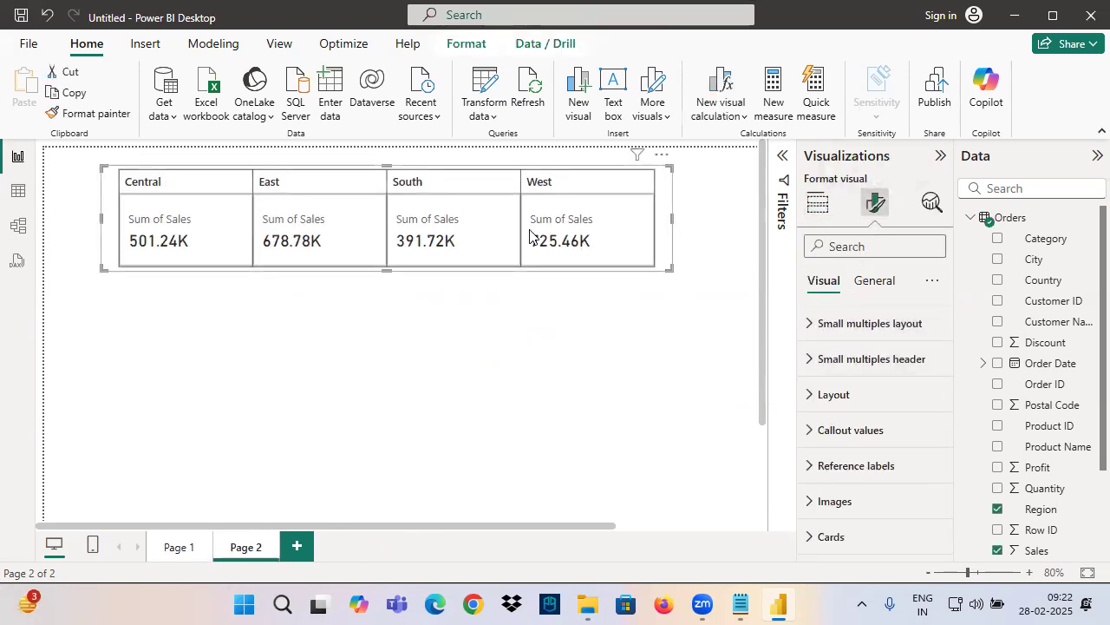
click(818, 203)
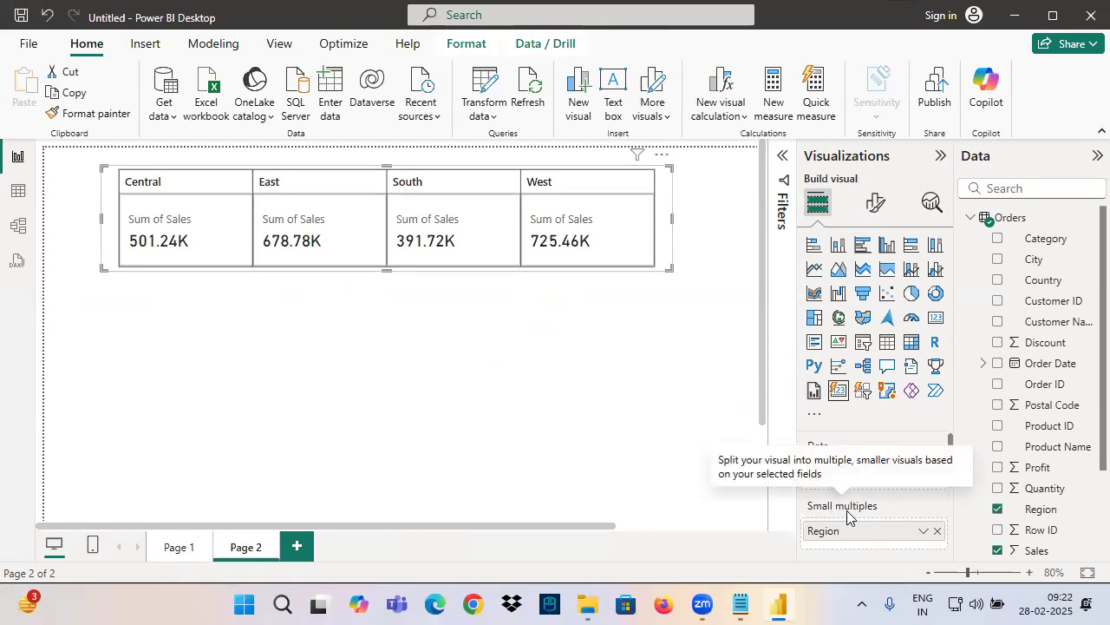
Set the maximum cards shown to 4 for the Page 1 Card (new) visual and widen it to fit the labels
click(166, 553)
click(333, 316)
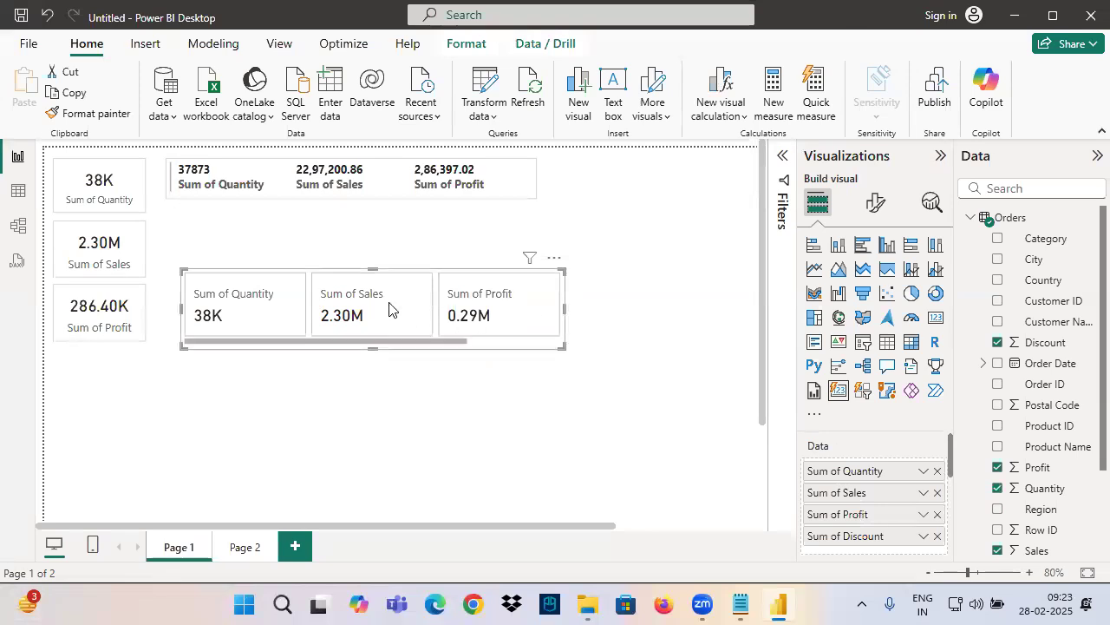
click(875, 204)
click(835, 394)
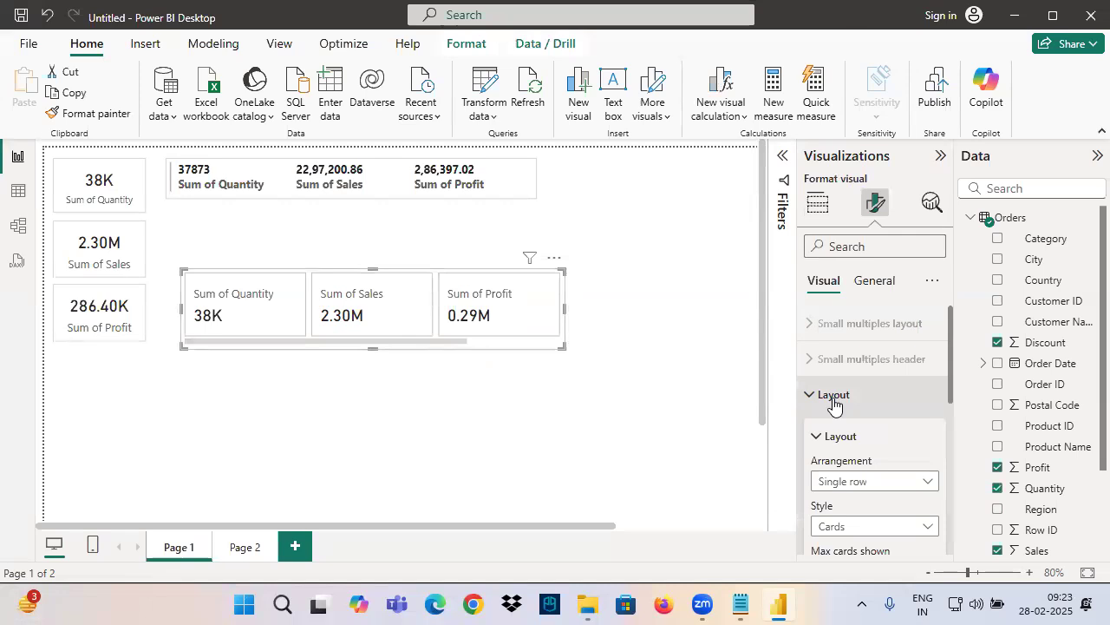
scroll(838, 425, down, 1)
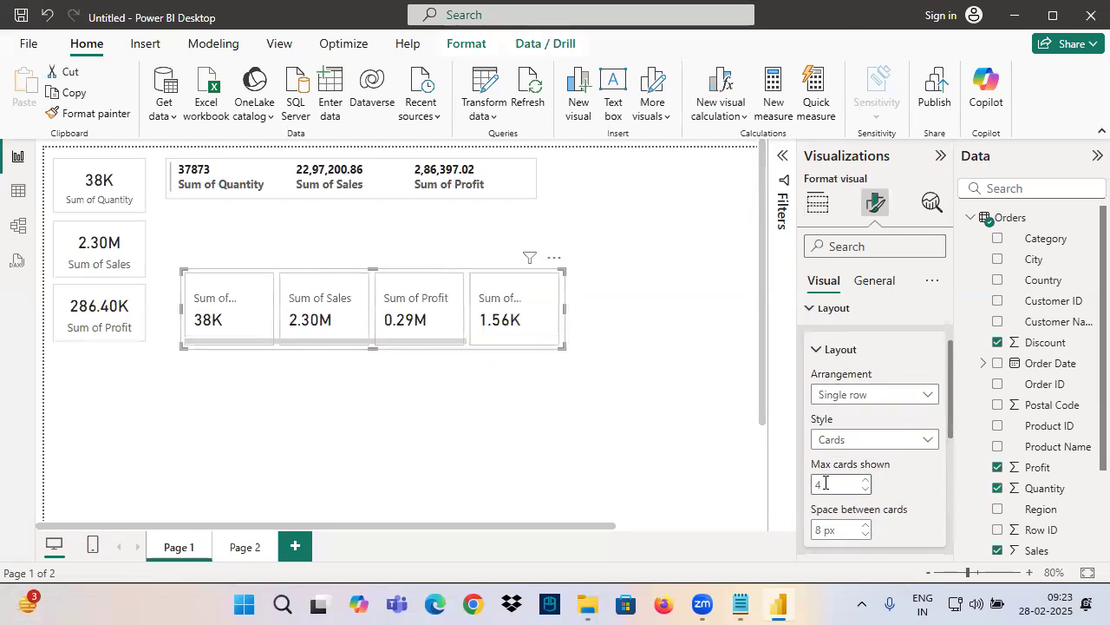
click(824, 483)
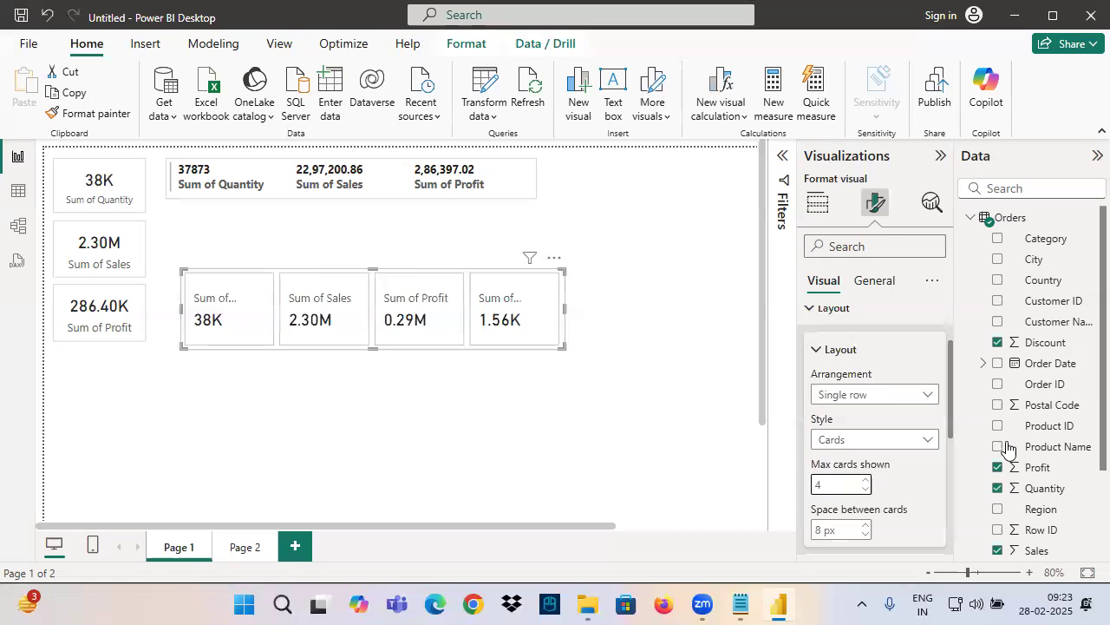
drag(566, 319, 611, 318)
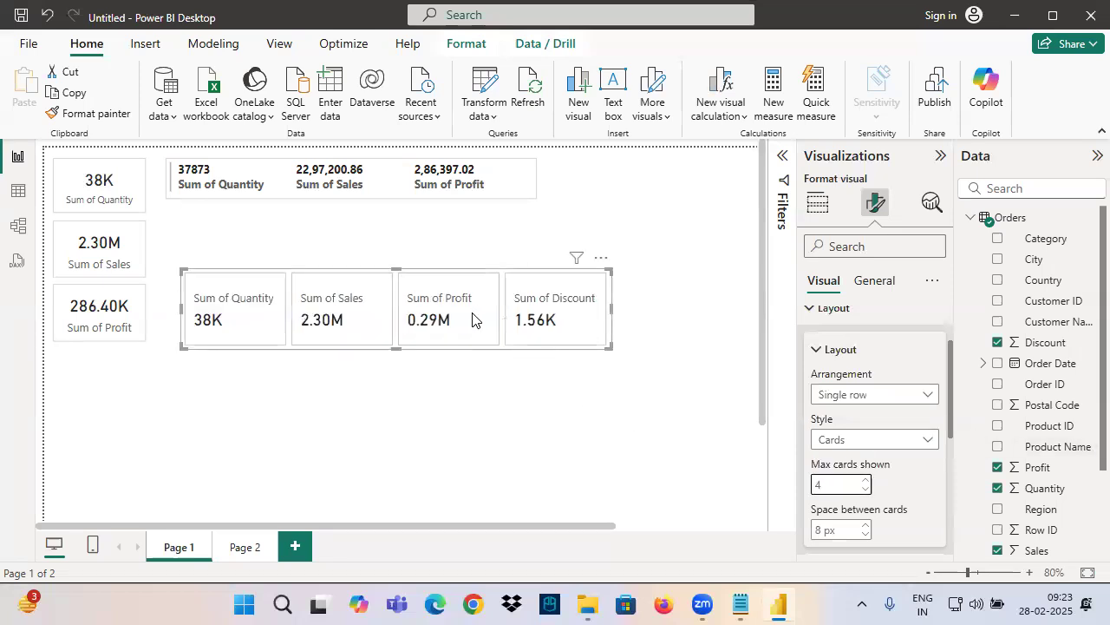
Arrange the cards as a Grid with 2 rows and 2 columns, and reshape the visual into a compact block beneath the multi-row card
scroll(836, 360, up, 2)
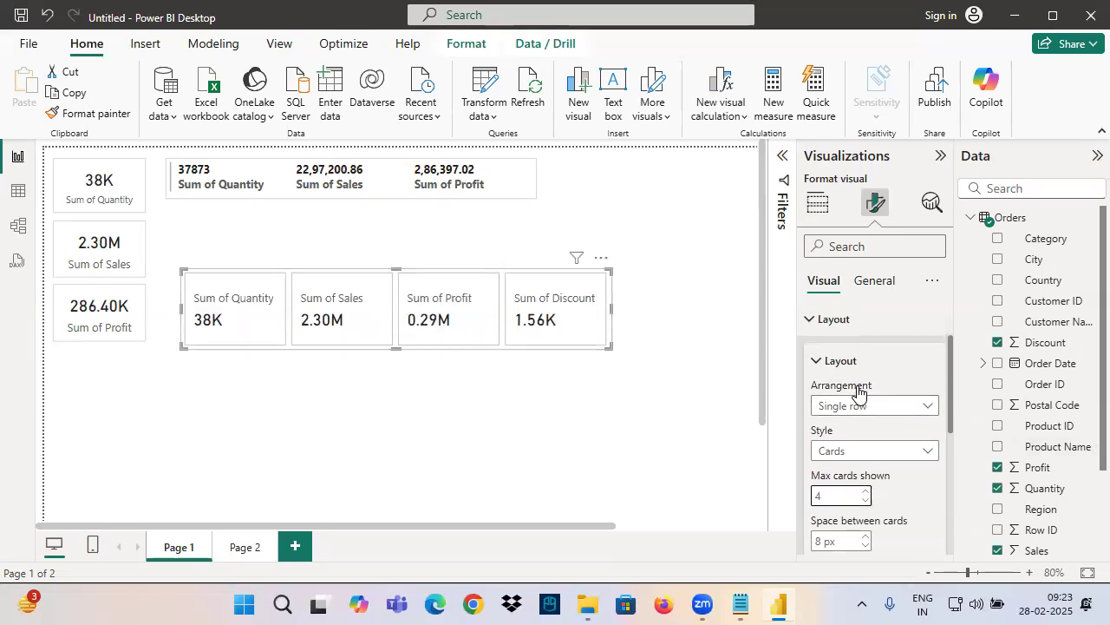
click(840, 481)
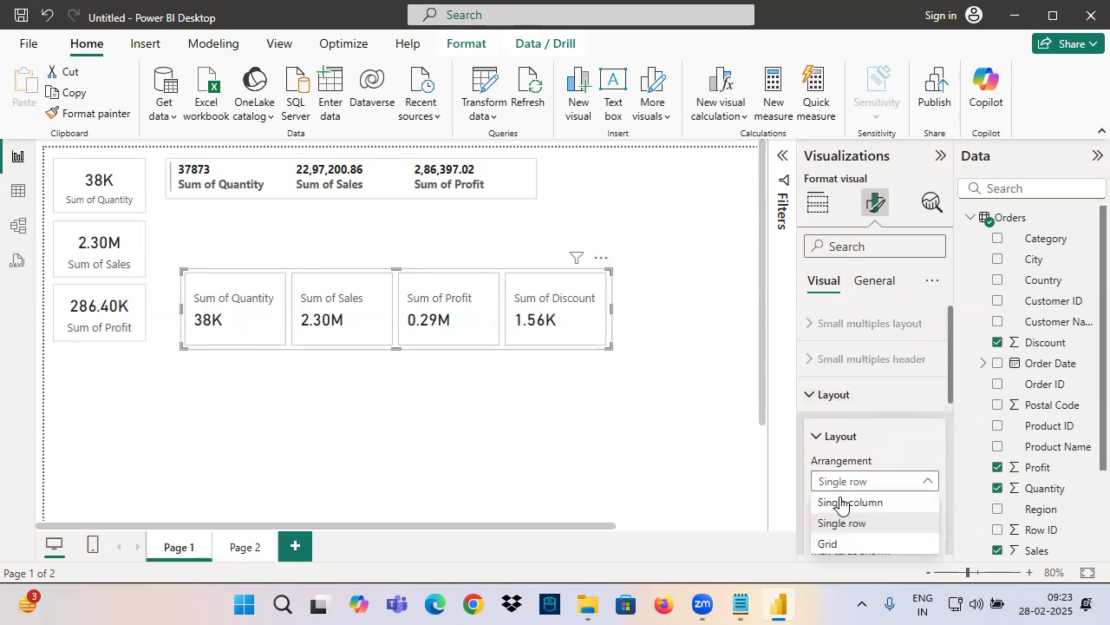
click(838, 545)
scroll(853, 451, down, 4)
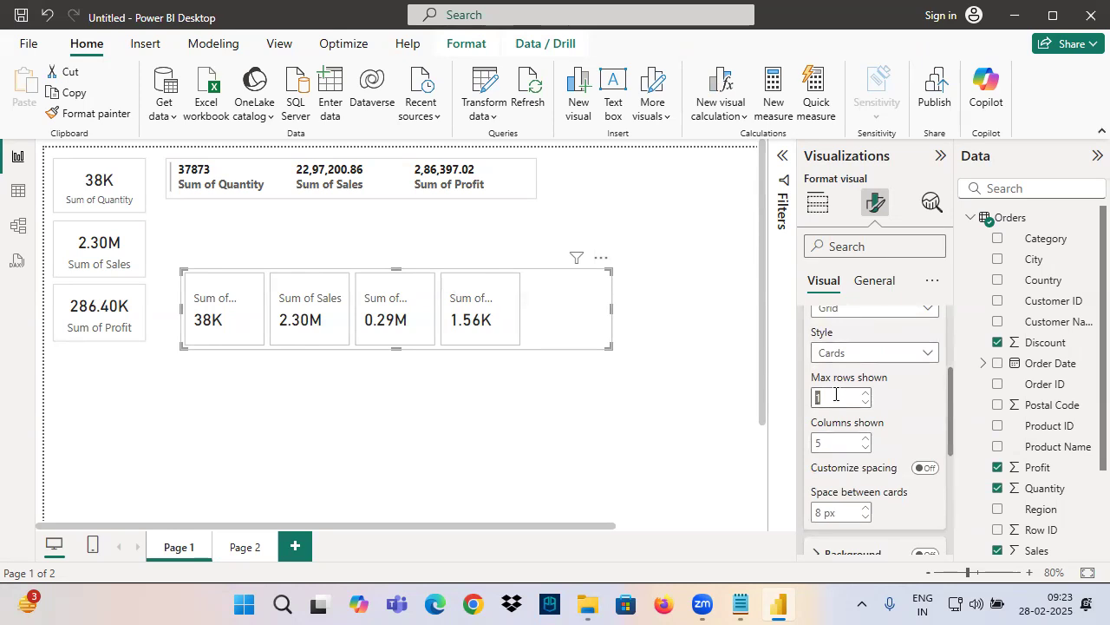
text(2)
double_click(830, 437)
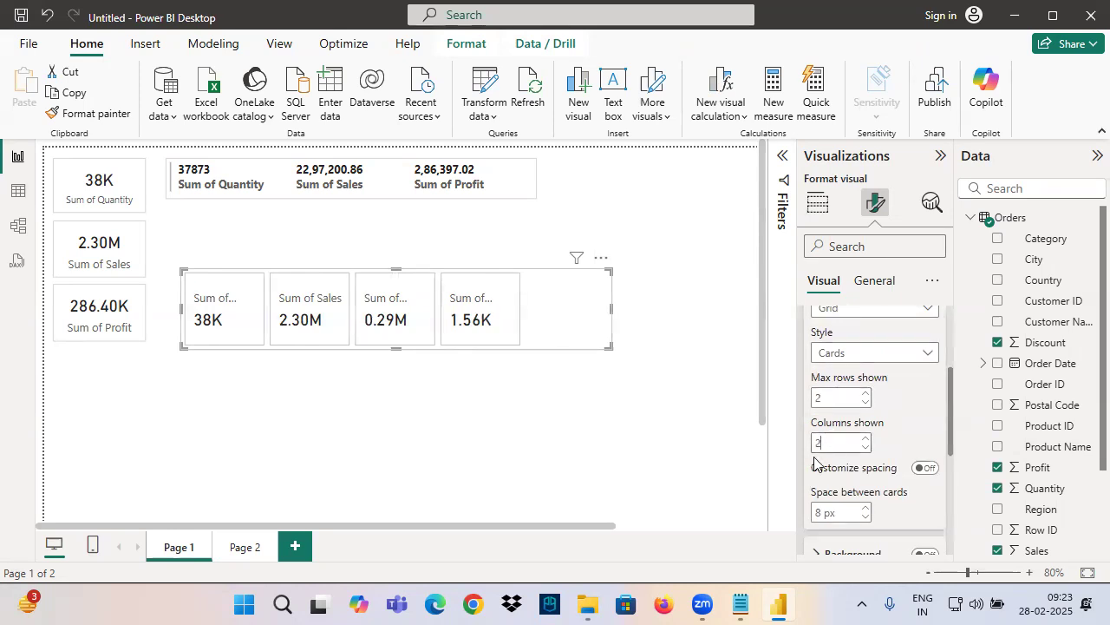
text(2)
drag(461, 425, 410, 421)
drag(319, 338, 325, 291)
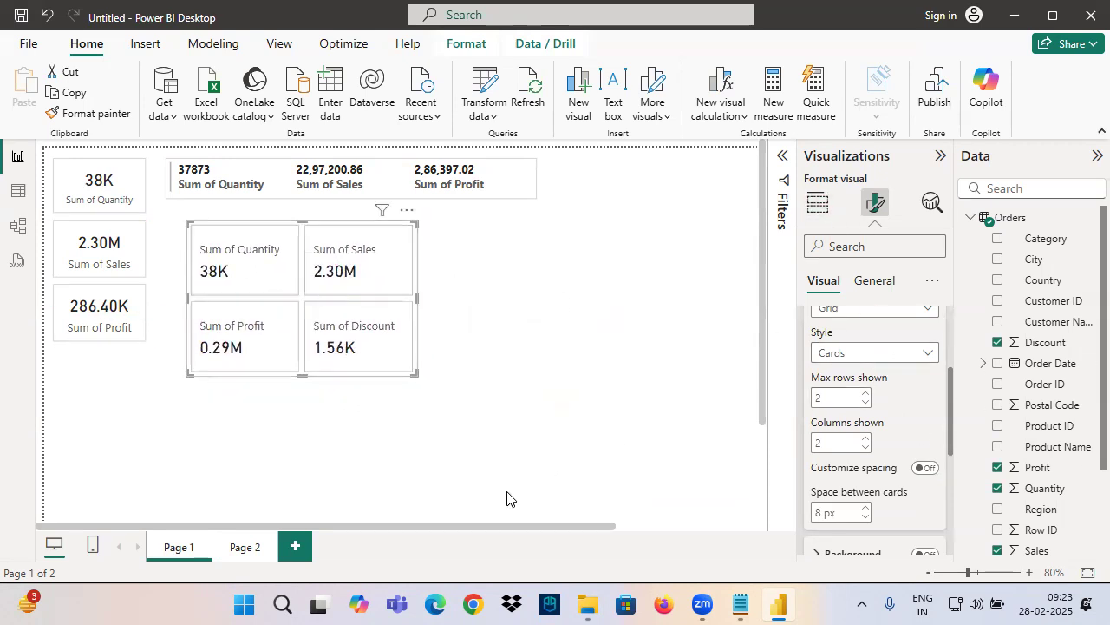
Add a new report page with an empty Card (new) visual, move it slightly inward and widen it
click(295, 545)
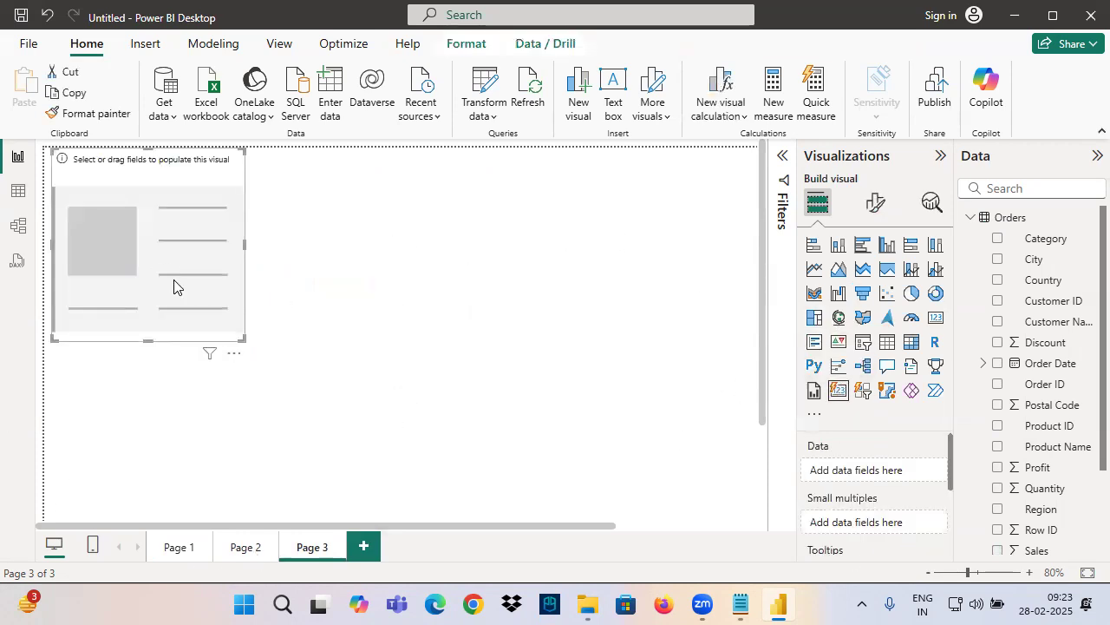
drag(175, 281, 192, 314)
drag(261, 372, 411, 355)
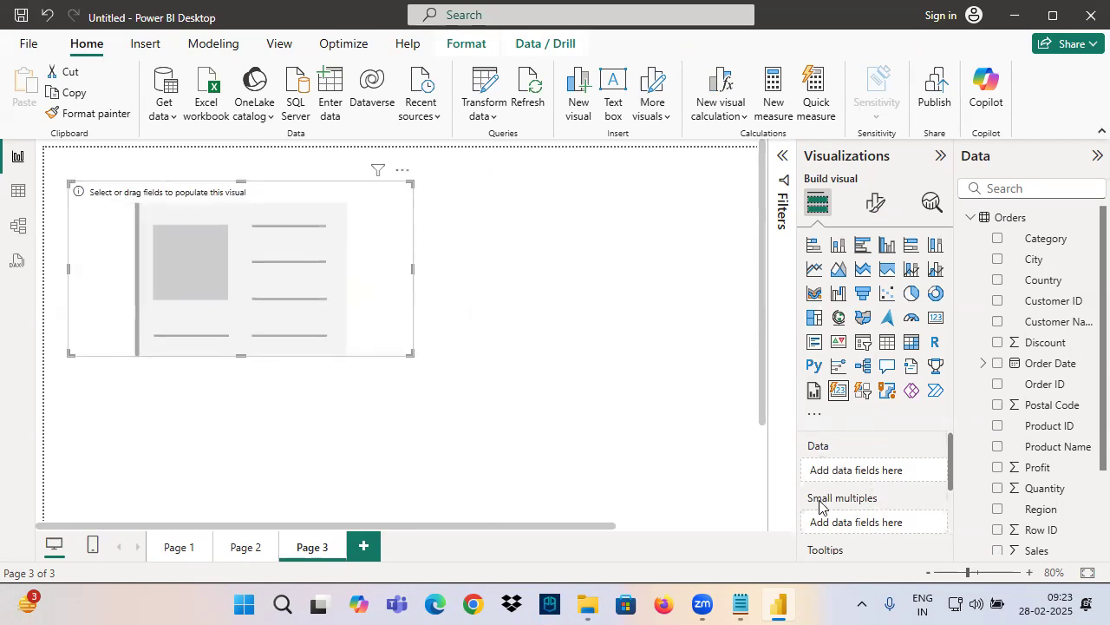
Add the Quantity, Sales and Profit fields to the new card on Page 3
scroll(820, 507, down, 3)
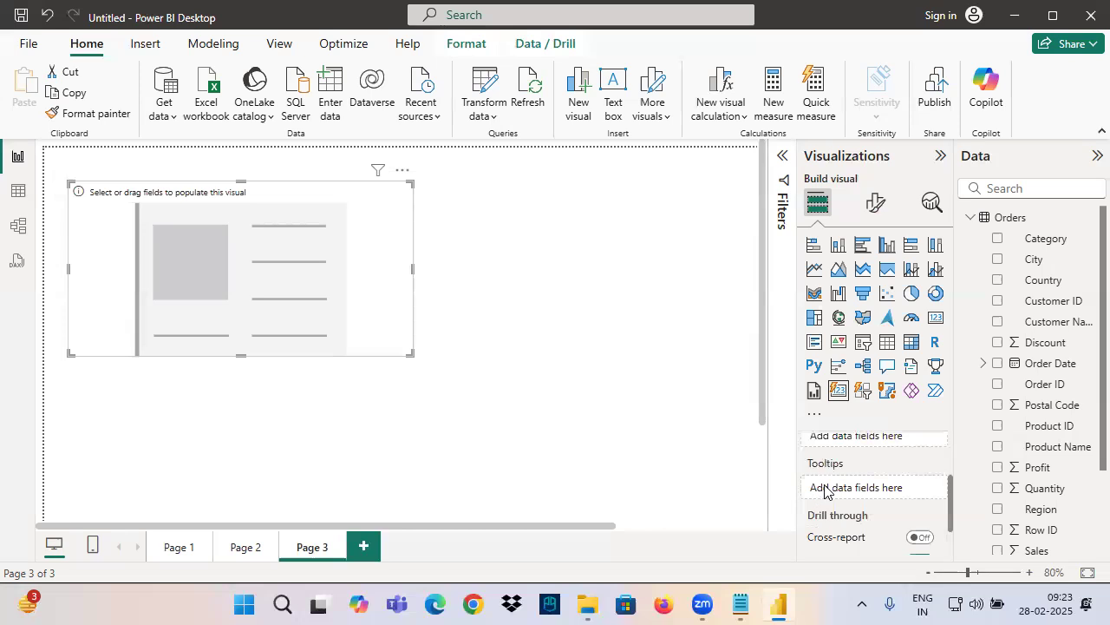
scroll(1066, 452, down, 2)
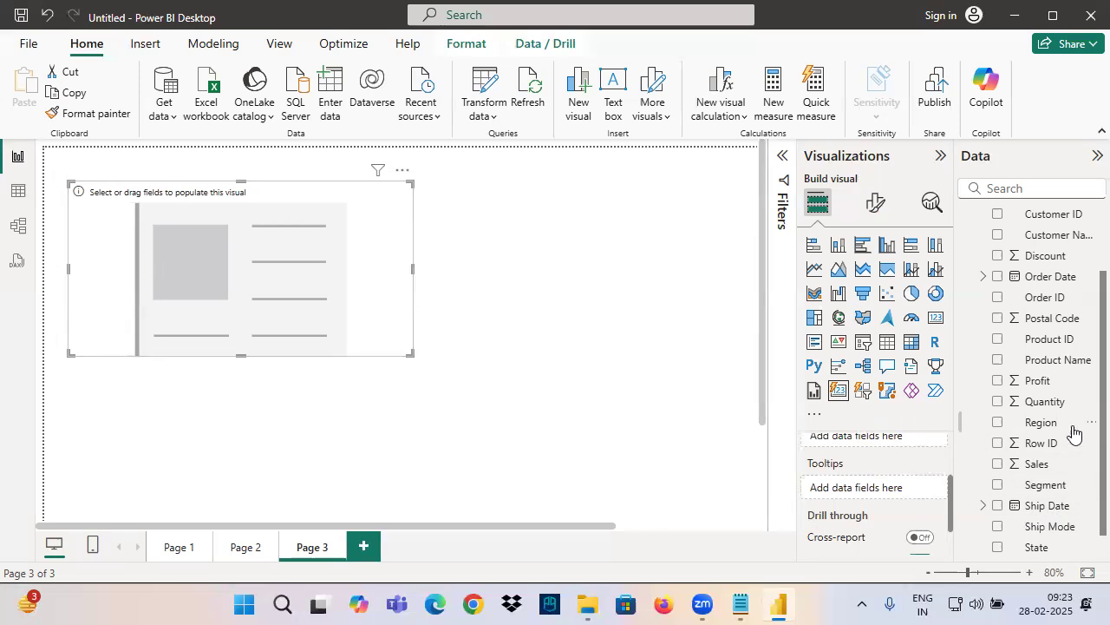
drag(1045, 402, 286, 269)
drag(1036, 464, 326, 295)
drag(1045, 380, 390, 260)
scroll(876, 485, up, 3)
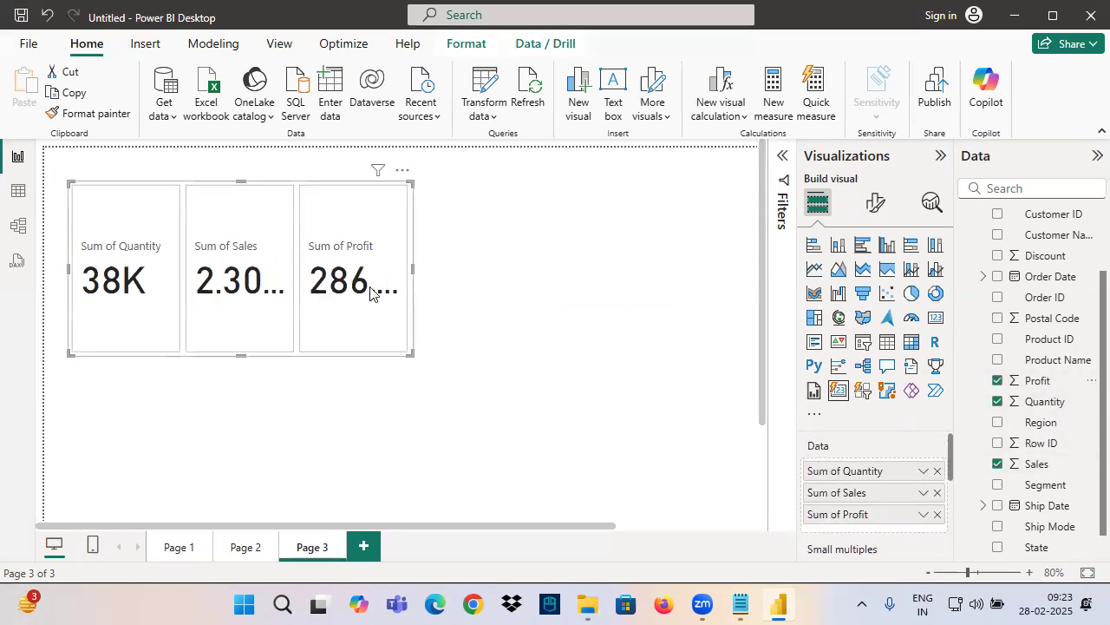
Set the callout value font size to 20 for the Sum of Profit series
click(875, 204)
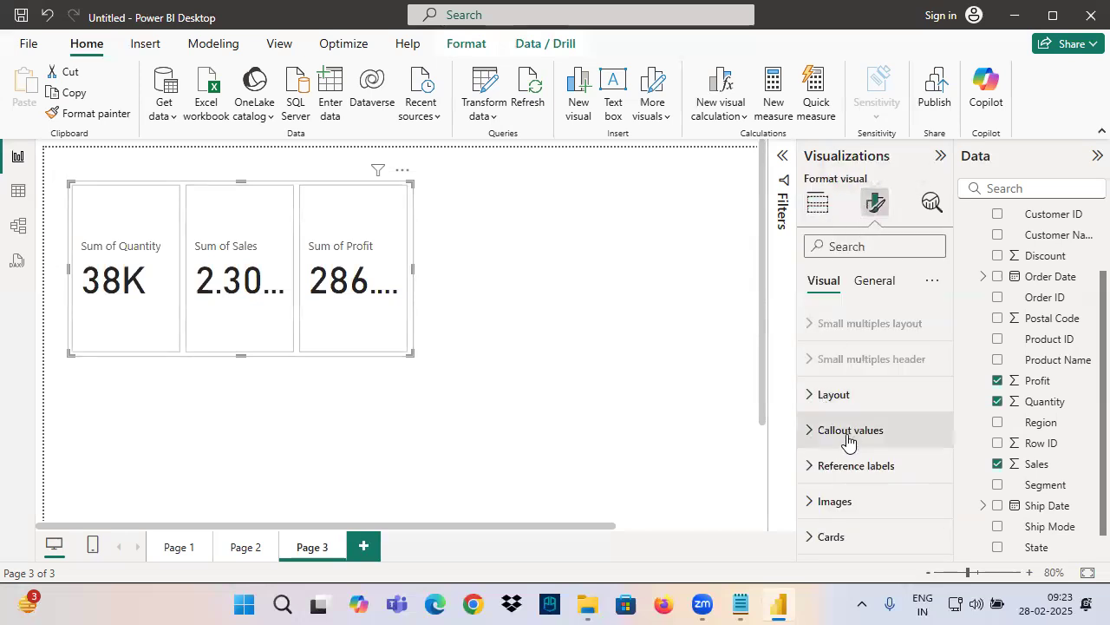
click(847, 444)
scroll(873, 453, down, 3)
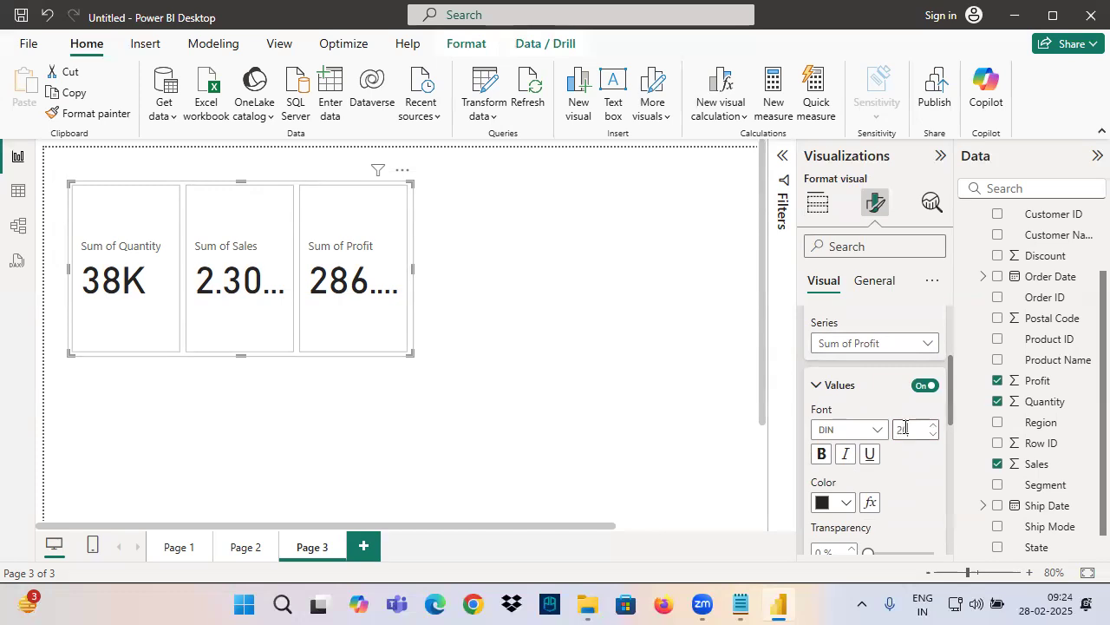
scroll(825, 460, up, 2)
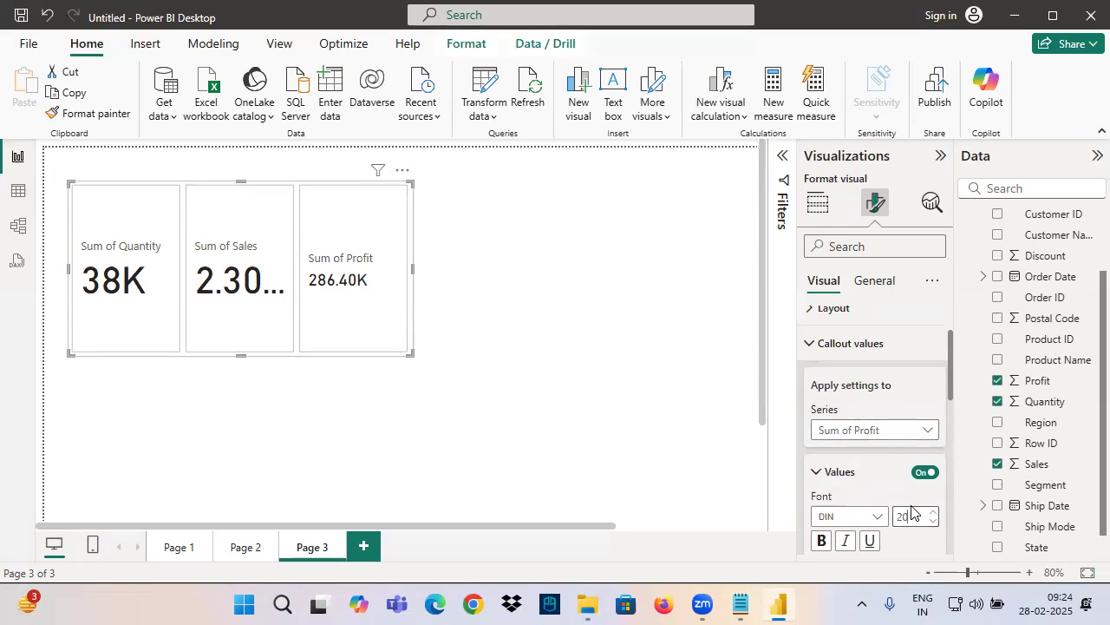
Reset the new card's callout value formatting to the default
scroll(876, 477, down, 3)
scroll(872, 468, down, 3)
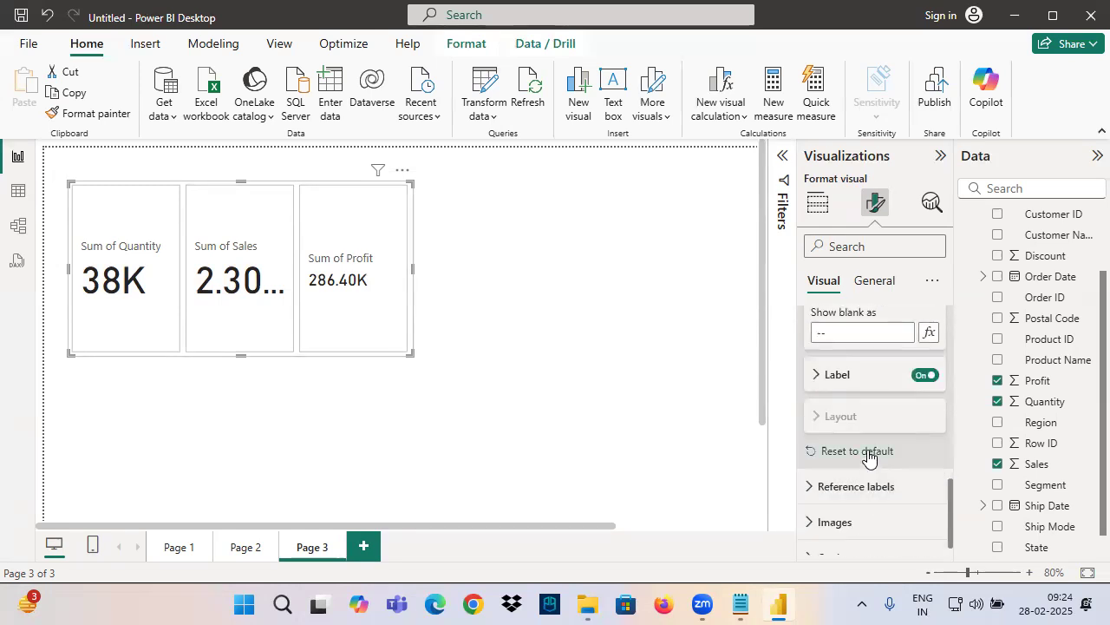
click(854, 451)
scroll(837, 451, up, 5)
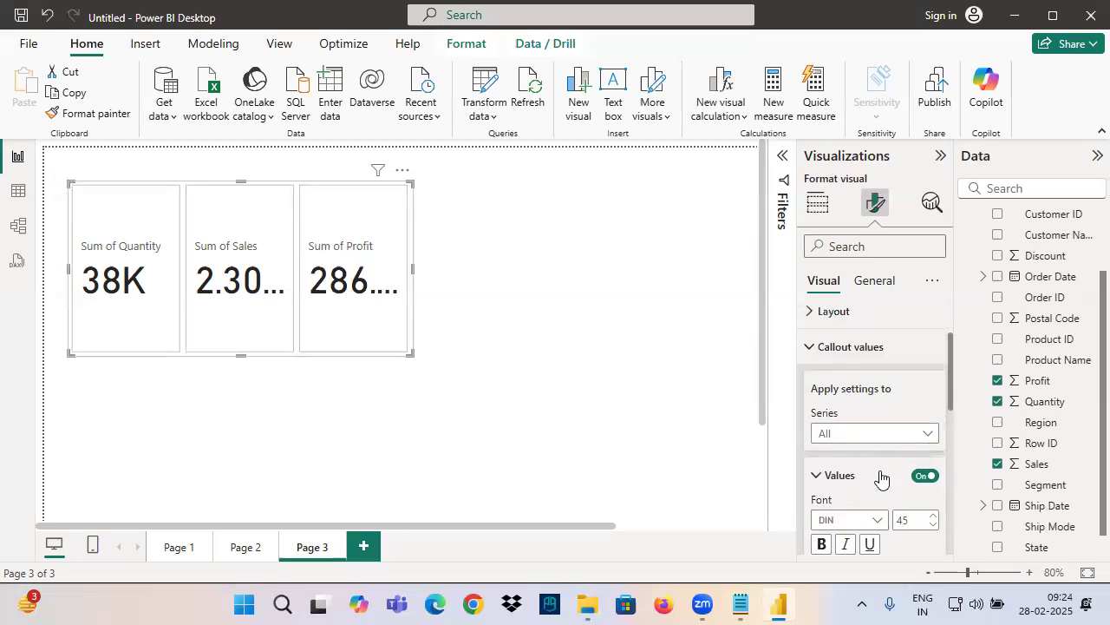
Set the callout value font size to 20 for all series and shrink the card visual, mainly in height
scroll(868, 441, down, 2)
double_click(904, 433)
text(20)
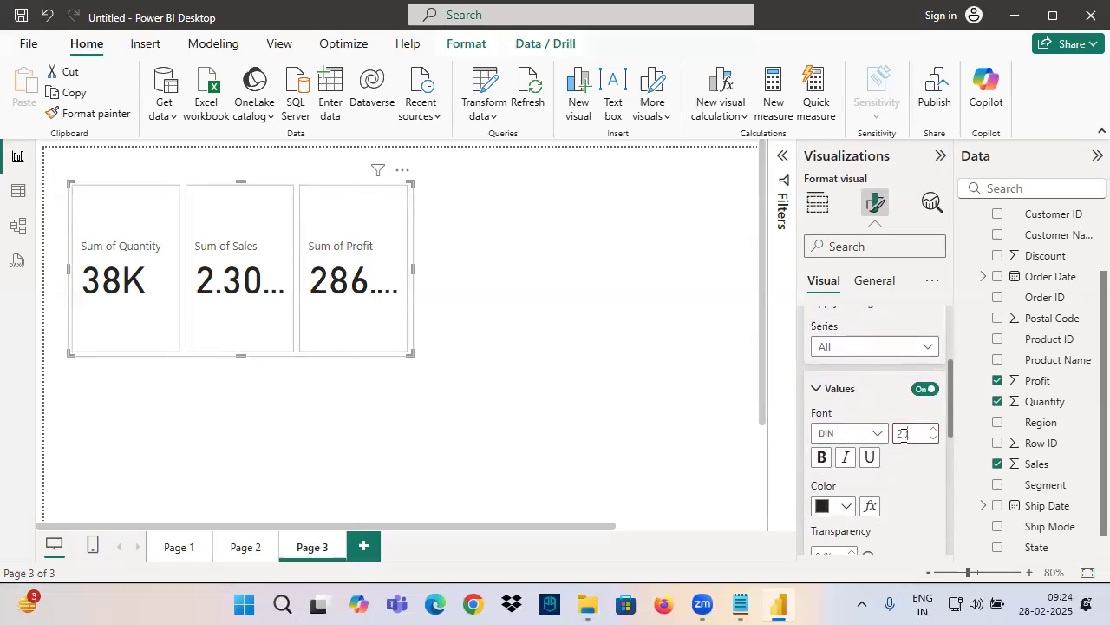
drag(411, 350, 395, 264)
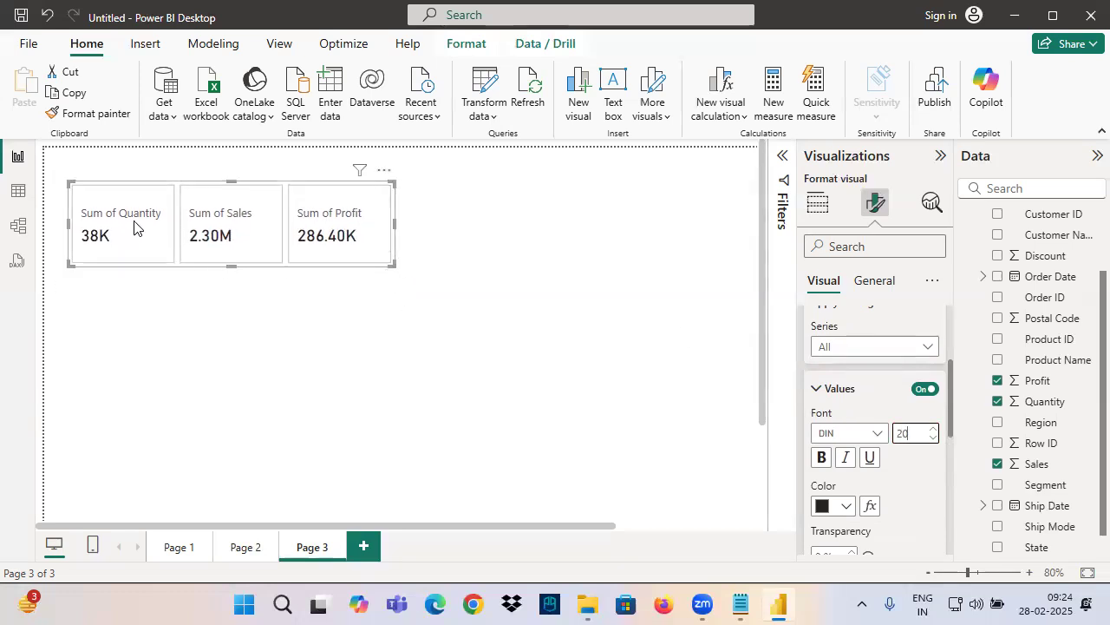
mouse_move(130, 166)
mouse_down()
mouse_move(127, 216)
mouse_move(179, 137)
mouse_up()
drag(163, 156, 161, 195)
drag(172, 140, 207, 179)
drag(236, 180, 238, 166)
drag(99, 222, 234, 178)
mouse_move(273, 119)
mouse_down()
mouse_move(270, 151)
mouse_move(318, 149)
mouse_up()
drag(240, 171, 279, 166)
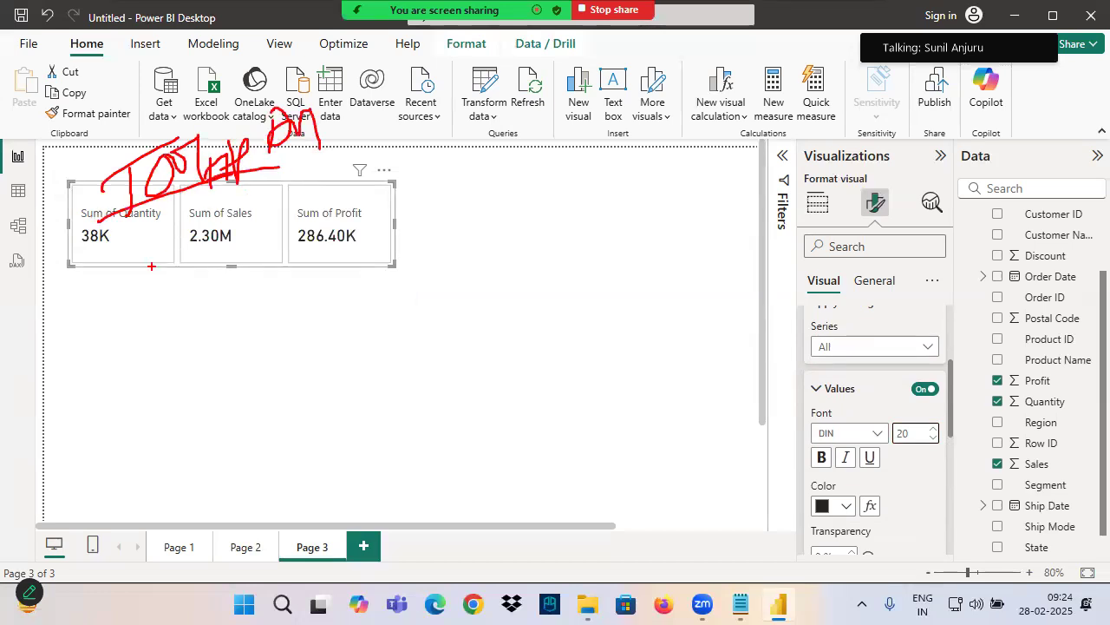
Add the Discount field to the card visual's tooltips
scroll(859, 434, up, 5)
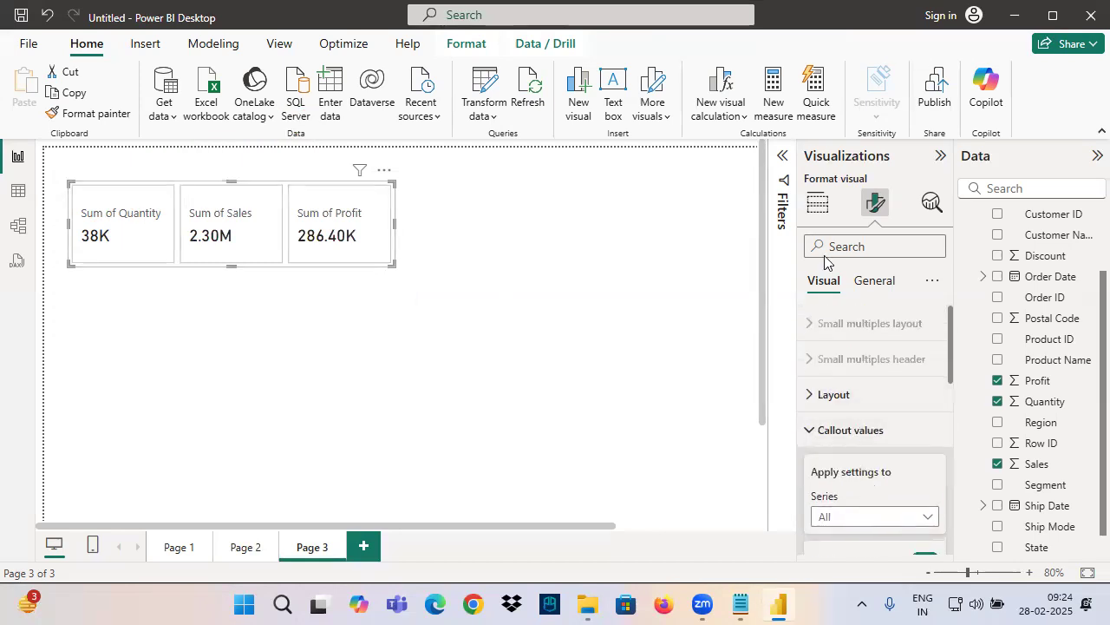
click(817, 202)
scroll(832, 486, down, 3)
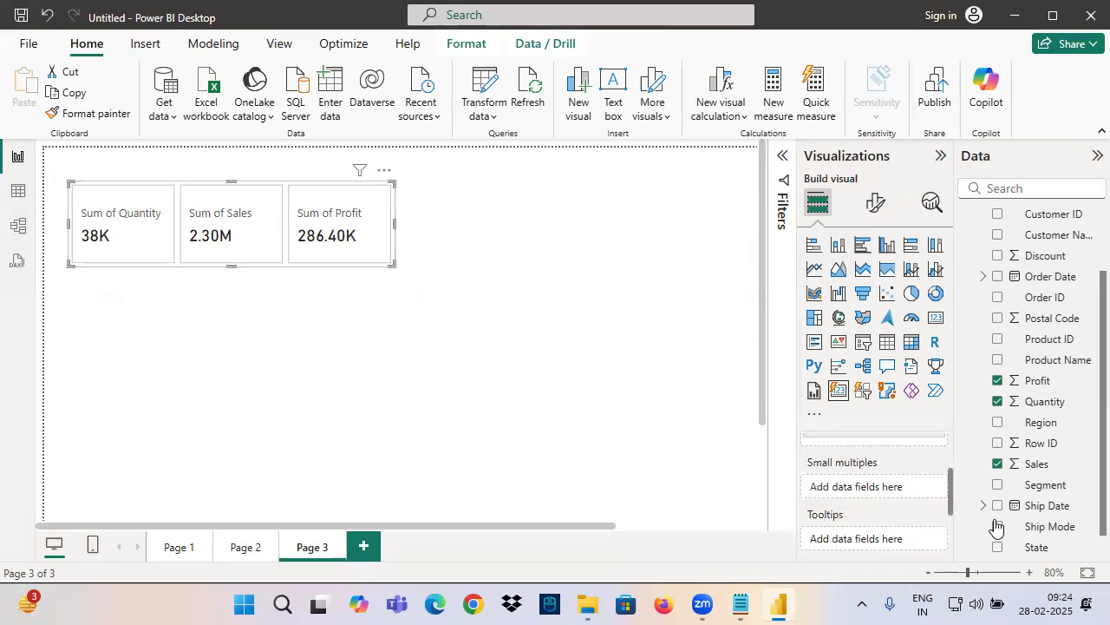
scroll(1061, 384, up, 2)
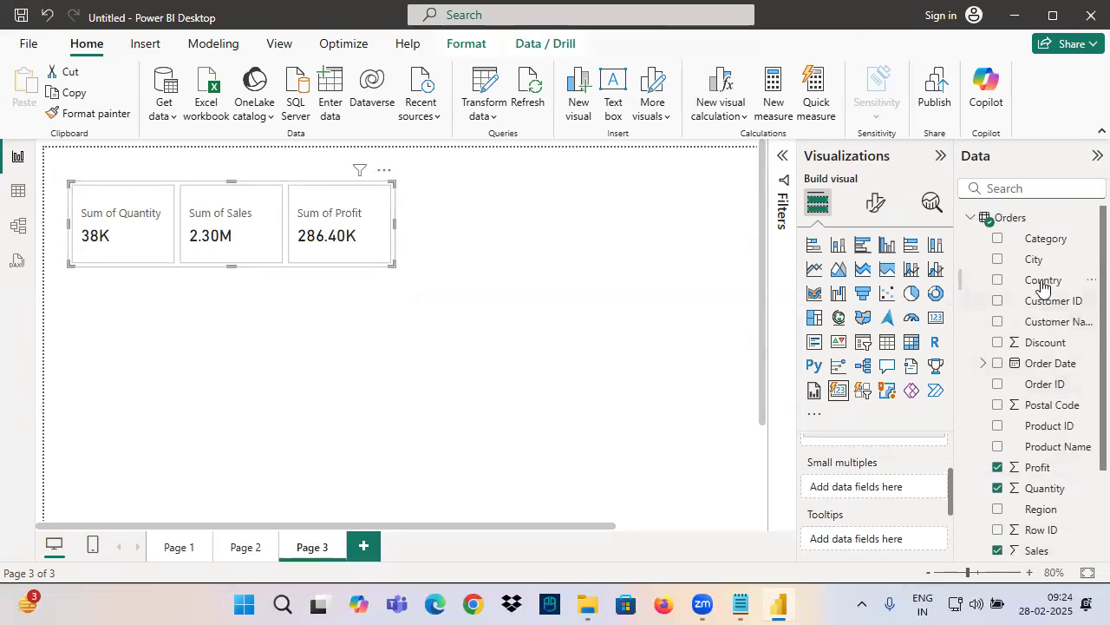
drag(1045, 347, 867, 538)
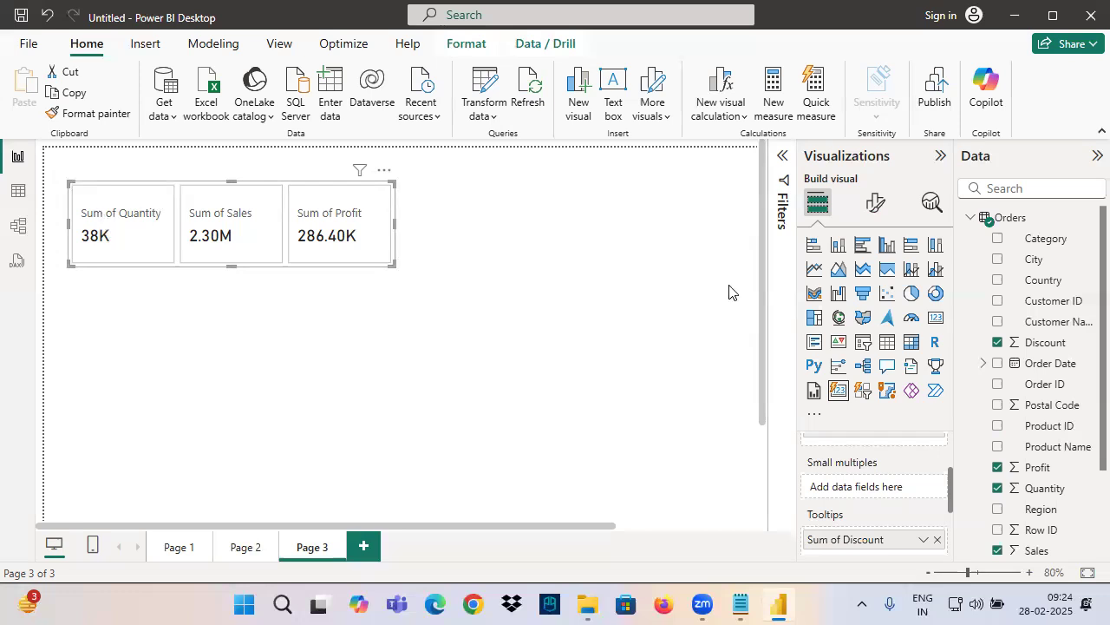
Turn on tooltips for the card visual and display the tooltip of the Sum of Quantity card
click(874, 202)
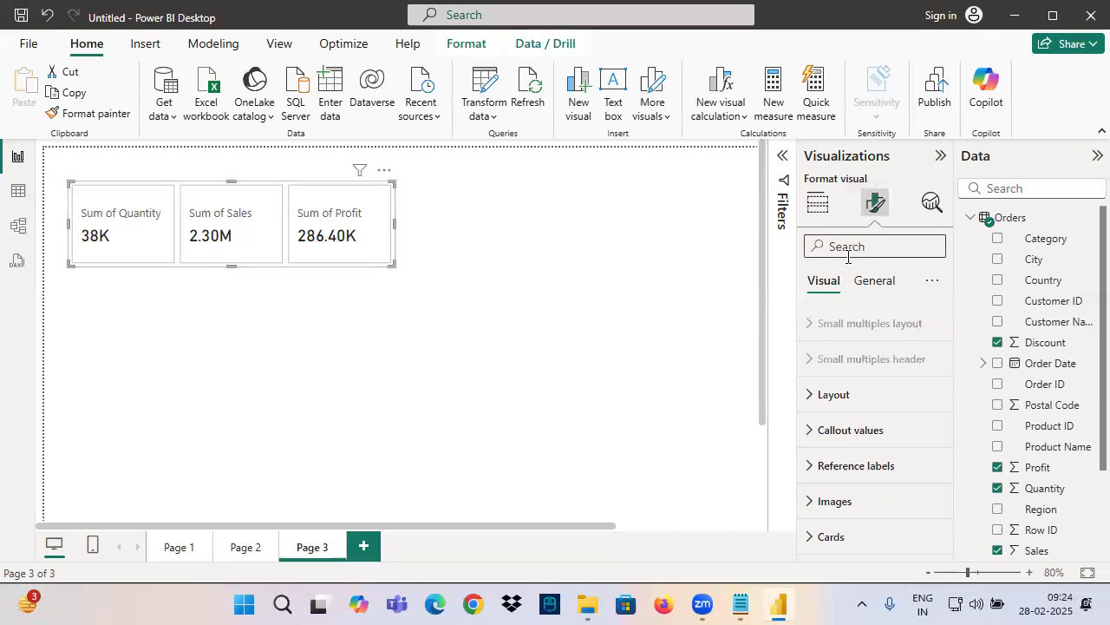
click(875, 280)
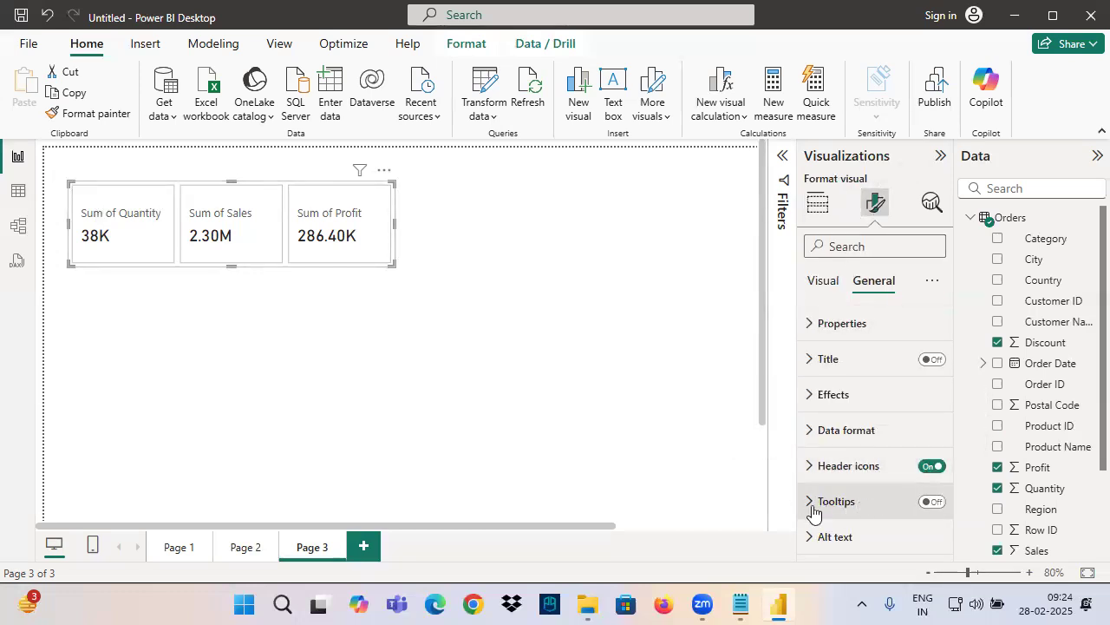
click(935, 503)
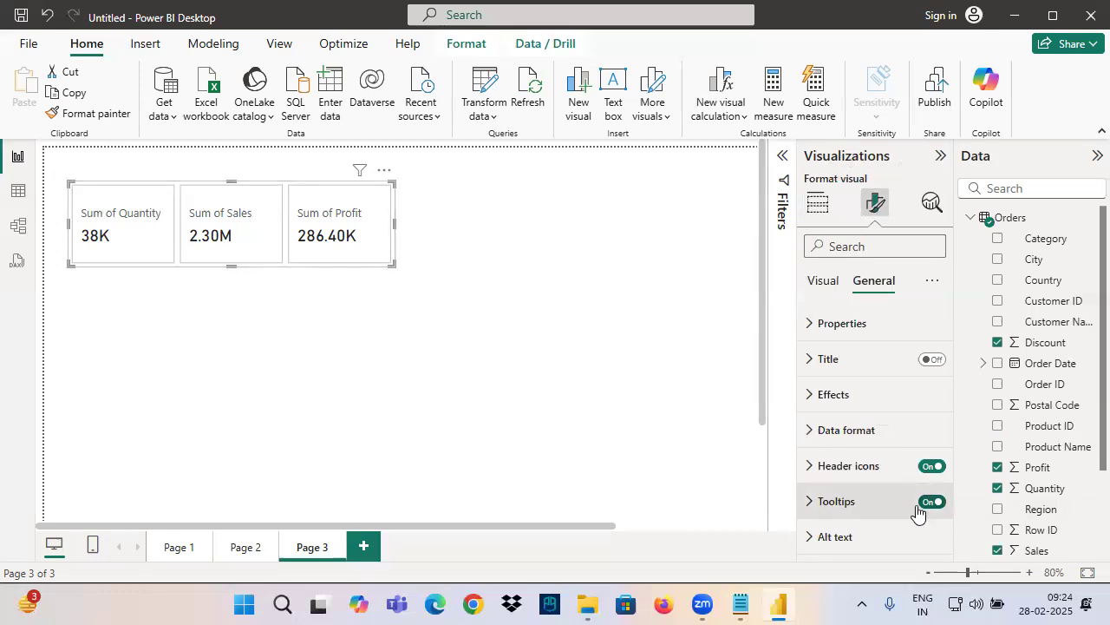
mouse_move(114, 203)
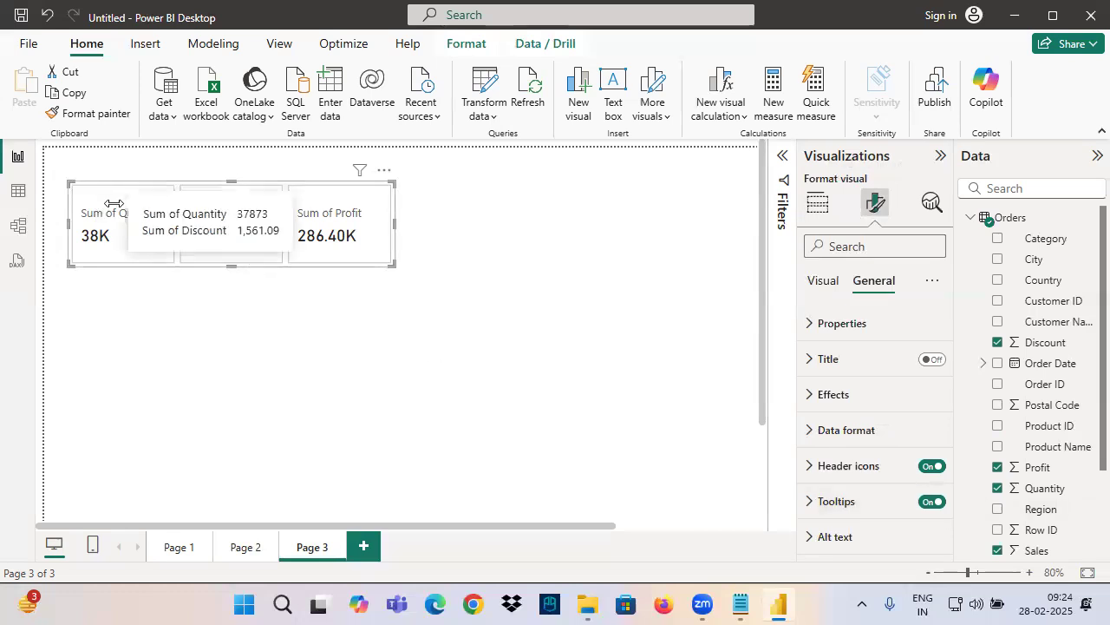
drag(186, 240, 253, 232)
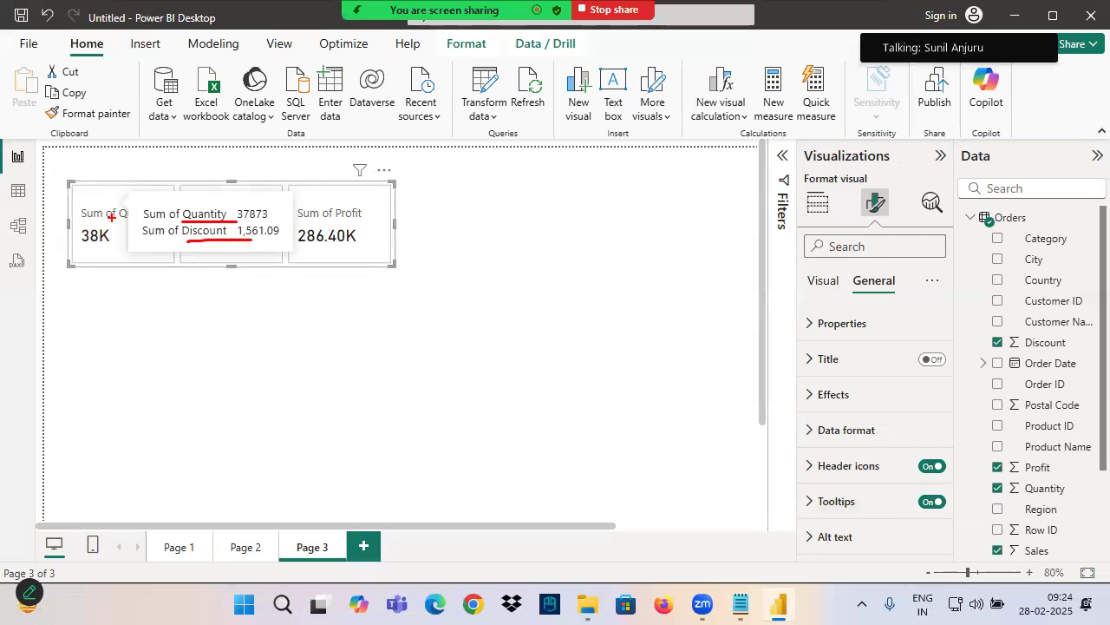
drag(130, 209, 122, 214)
drag(110, 163, 110, 217)
drag(83, 179, 106, 213)
drag(139, 180, 90, 245)
key(Escape)
Review the card's field assignments under Data, Small multiples and Tooltips
click(818, 205)
scroll(833, 473, down, 5)
scroll(833, 473, up, 2)
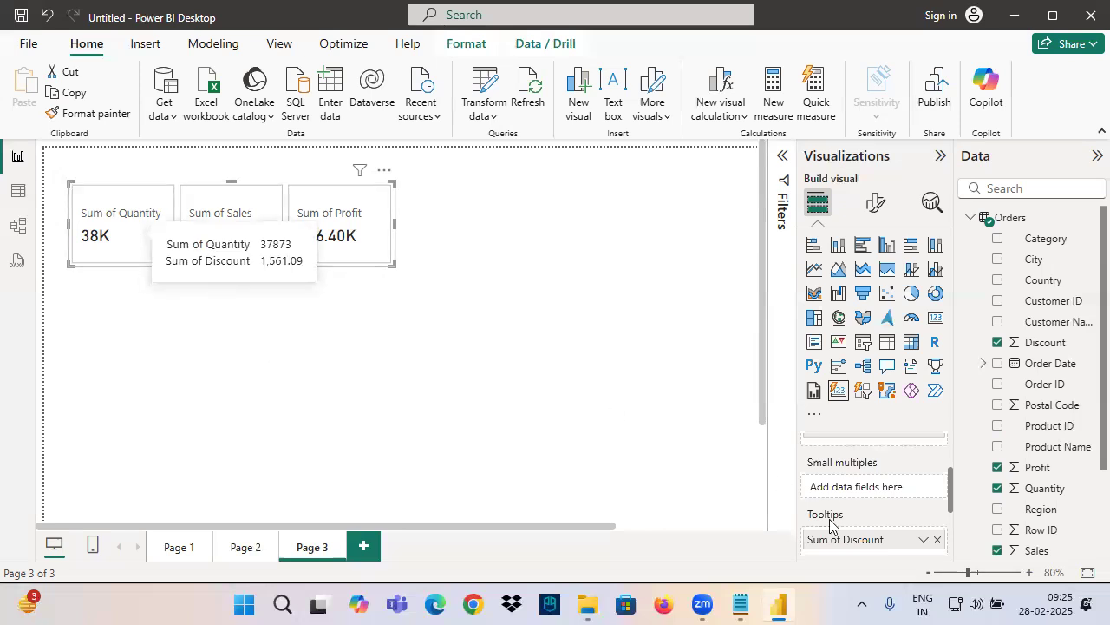
scroll(838, 509, up, 2)
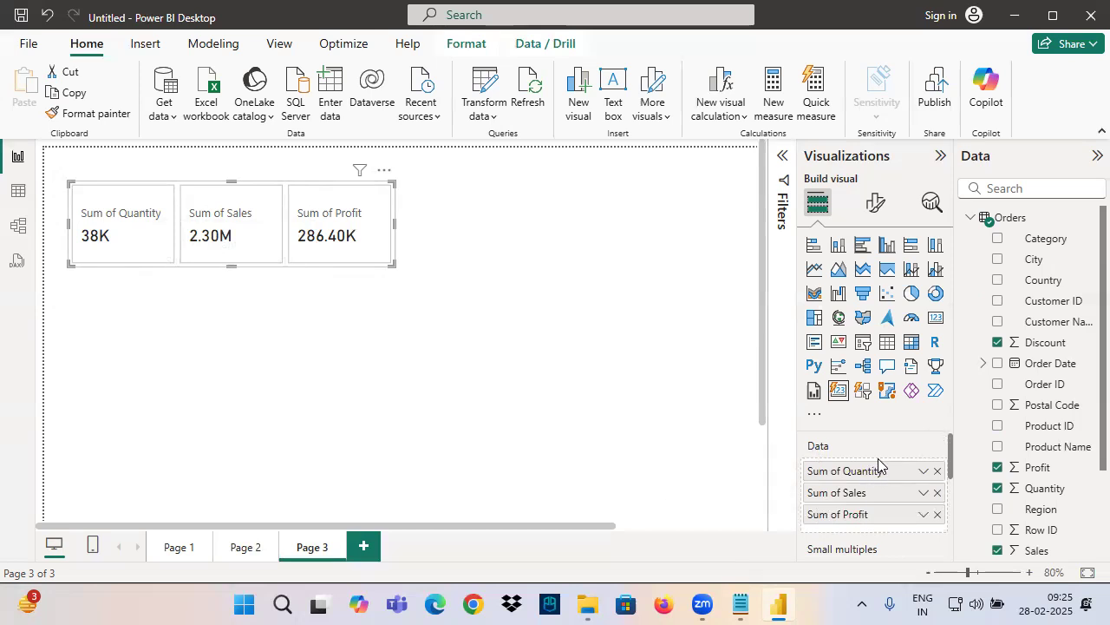
drag(875, 435, 875, 485)
drag(909, 444, 924, 475)
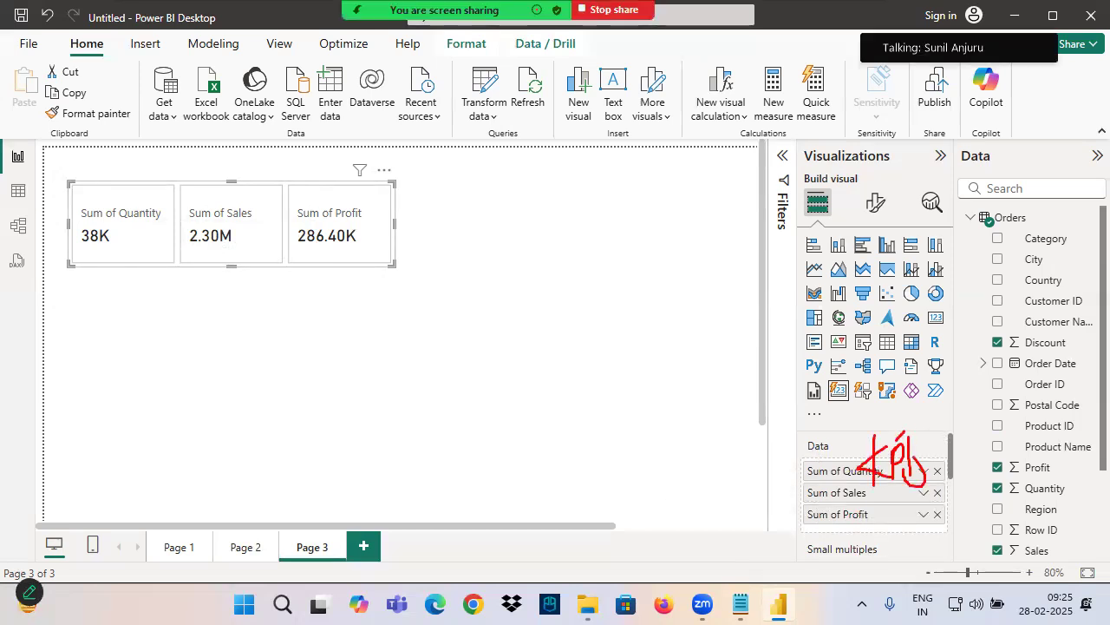
scroll(853, 490, down, 2)
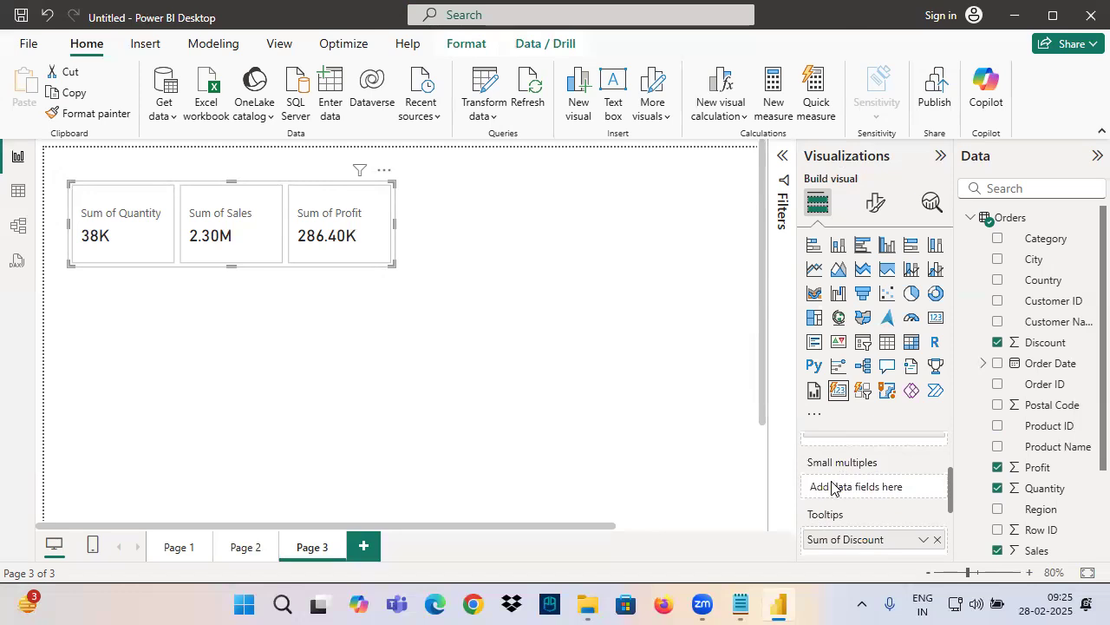
key(ctrl+2)
mouse_move(841, 471)
mouse_down()
mouse_move(840, 493)
mouse_move(935, 457)
mouse_up()
key(Escape)
scroll(833, 499, down, 1)
scroll(804, 510, up, 1)
Review the card's visual formatting categories, from small multiples layout and header to layout and callout values
click(875, 203)
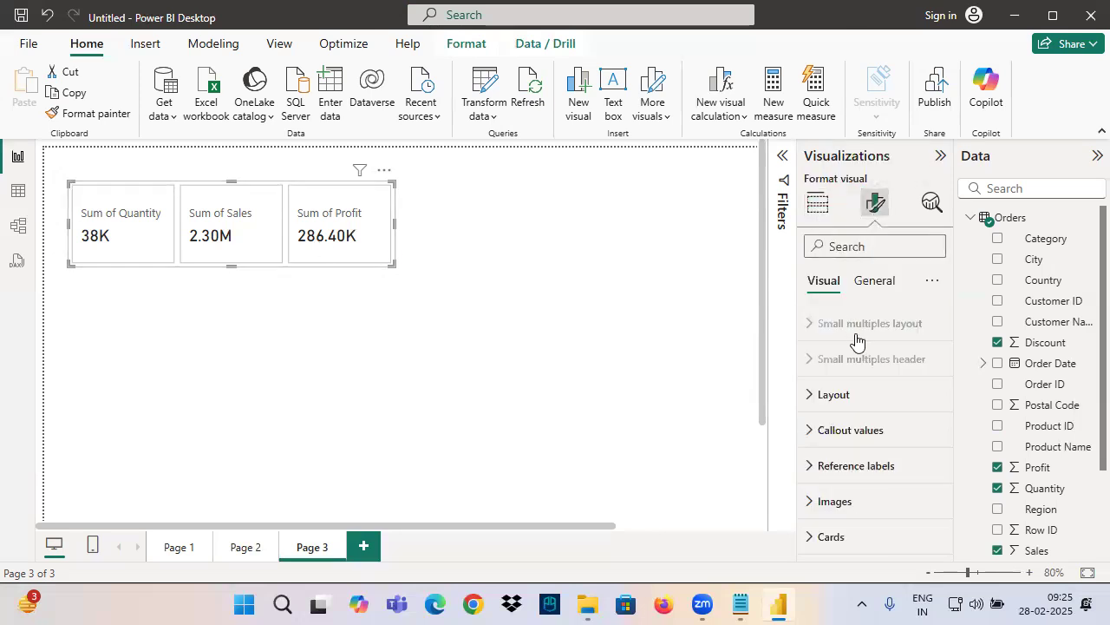
drag(817, 335, 915, 339)
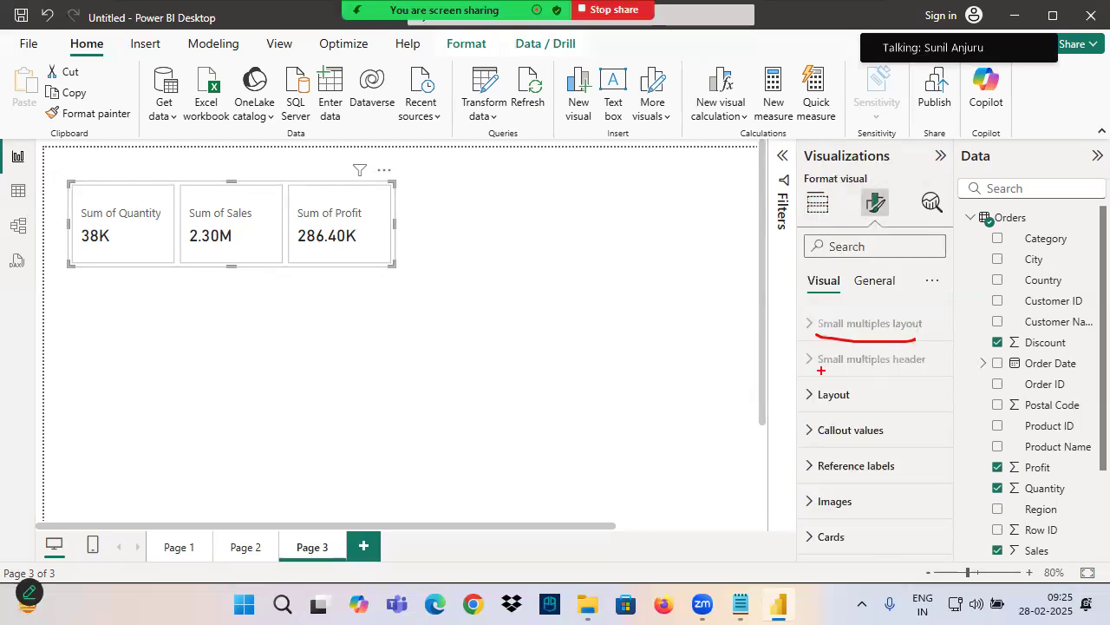
drag(815, 368, 915, 369)
drag(807, 441, 893, 440)
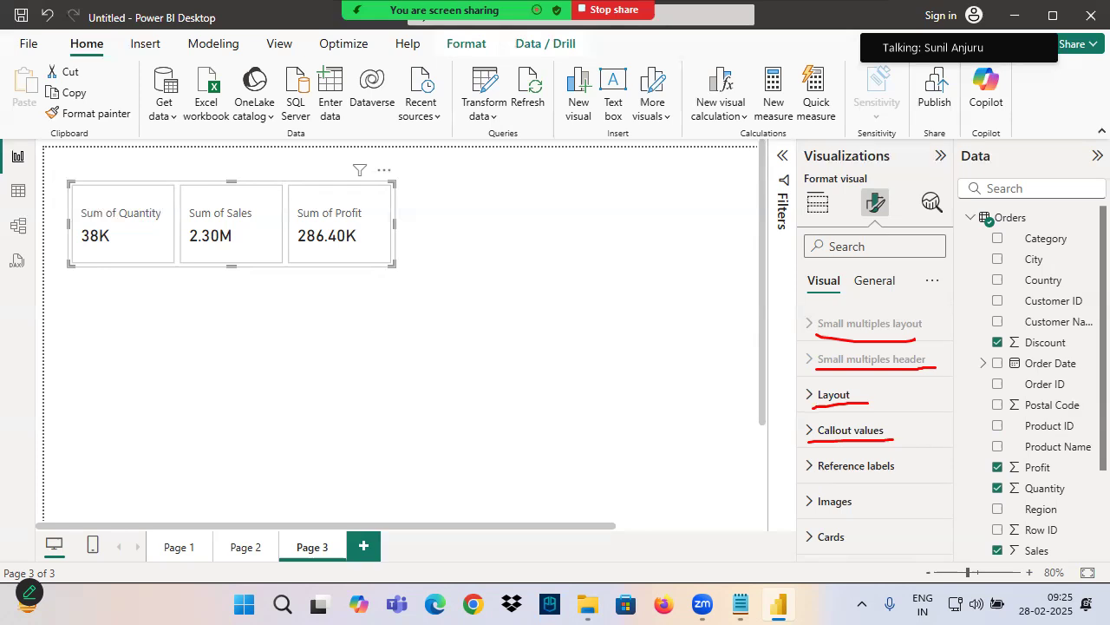
mouse_move(77, 220)
mouse_down()
mouse_move(208, 250)
mouse_move(394, 253)
mouse_up()
mouse_move(819, 445)
mouse_down()
mouse_move(893, 427)
mouse_move(817, 444)
mouse_up()
drag(914, 395, 895, 419)
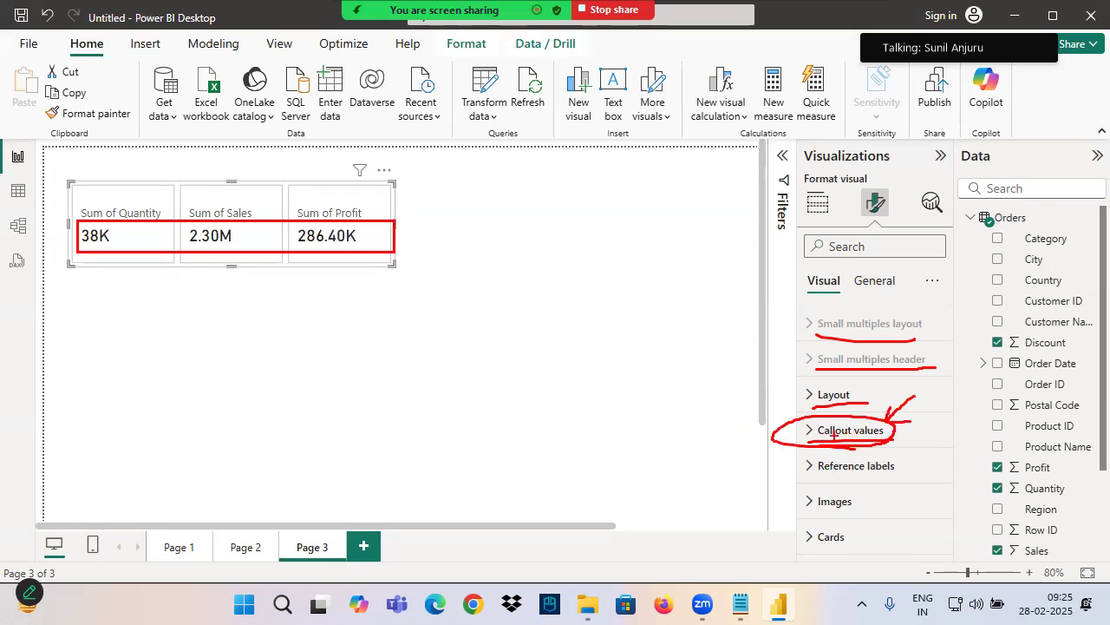
Examine the Values and Label settings under Callout values and which parts of the cards they control
click(834, 430)
drag(73, 223, 413, 260)
scroll(871, 445, down, 3)
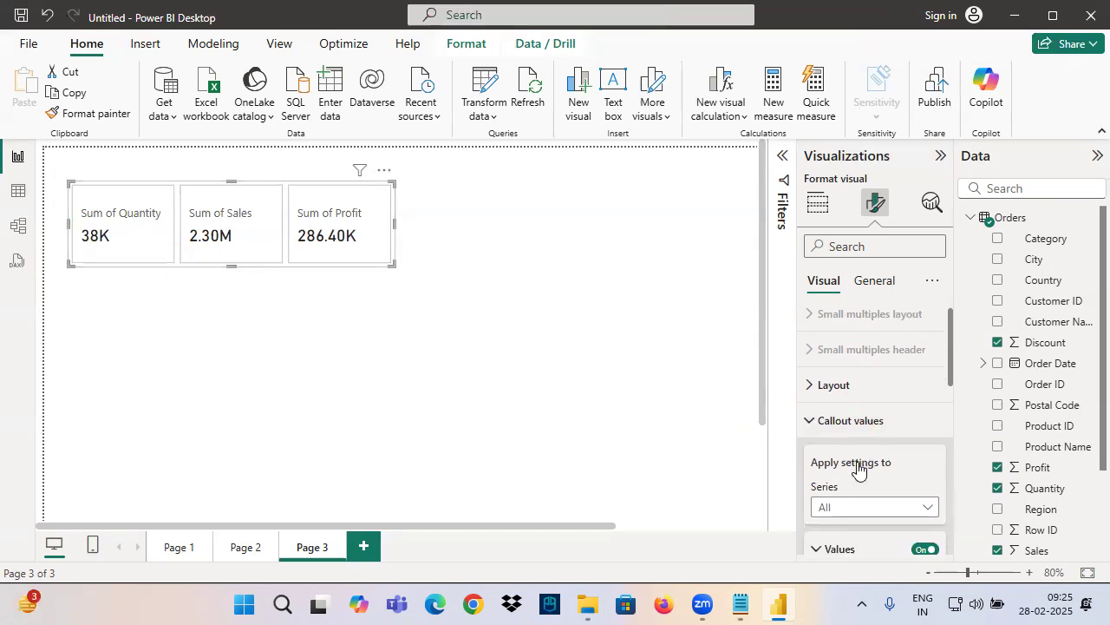
click(841, 390)
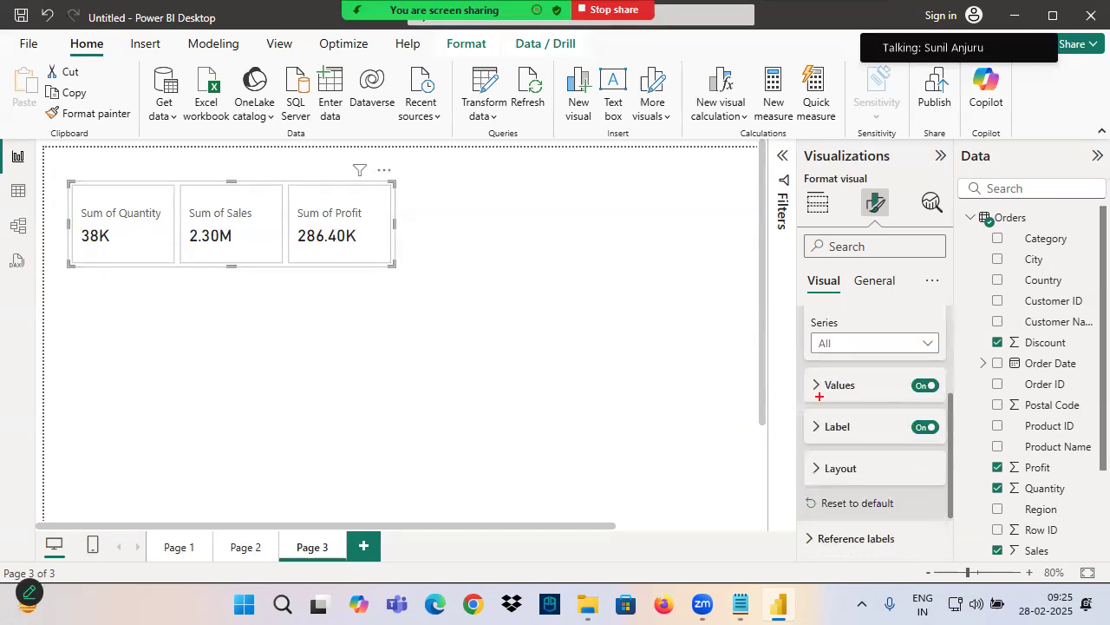
drag(799, 378, 951, 402)
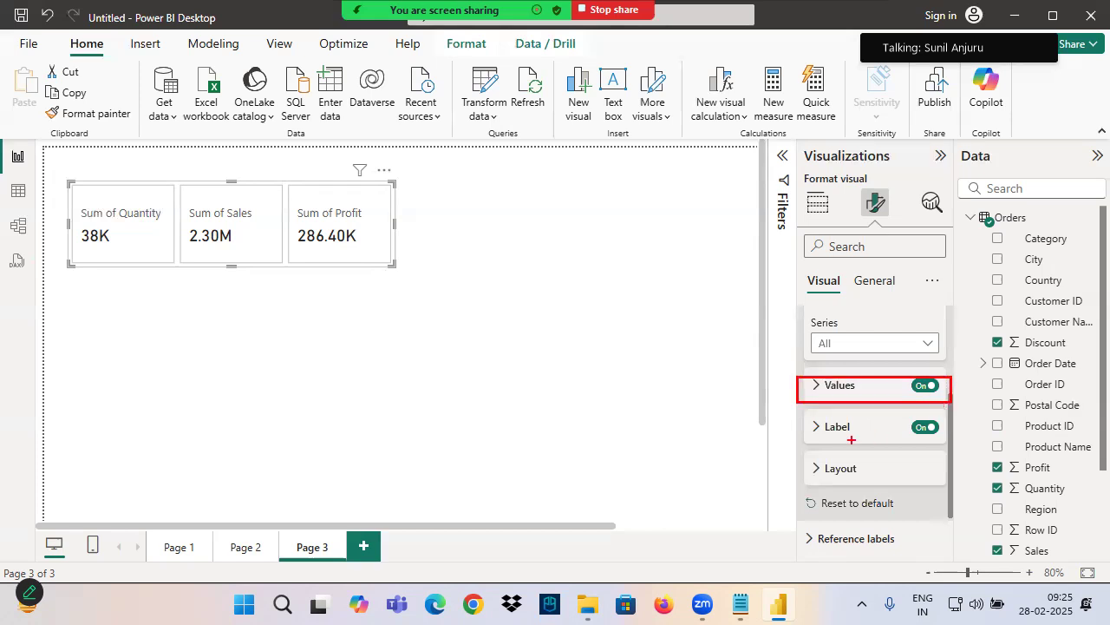
drag(802, 416, 955, 441)
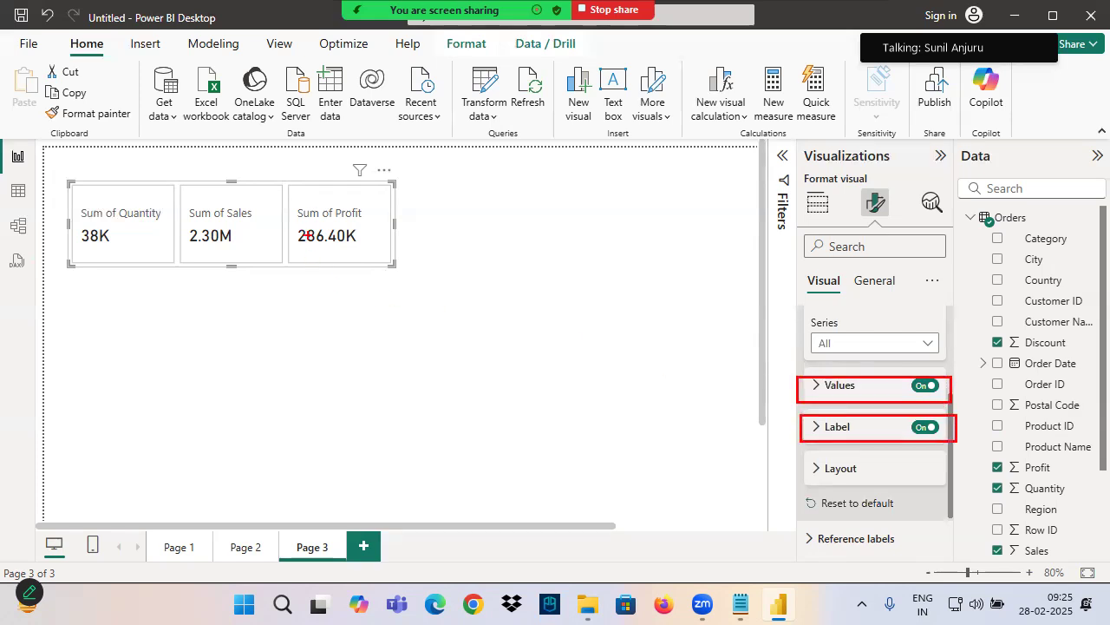
mouse_move(294, 203)
mouse_down()
mouse_move(376, 225)
mouse_move(465, 285)
mouse_move(751, 418)
mouse_move(758, 446)
mouse_up()
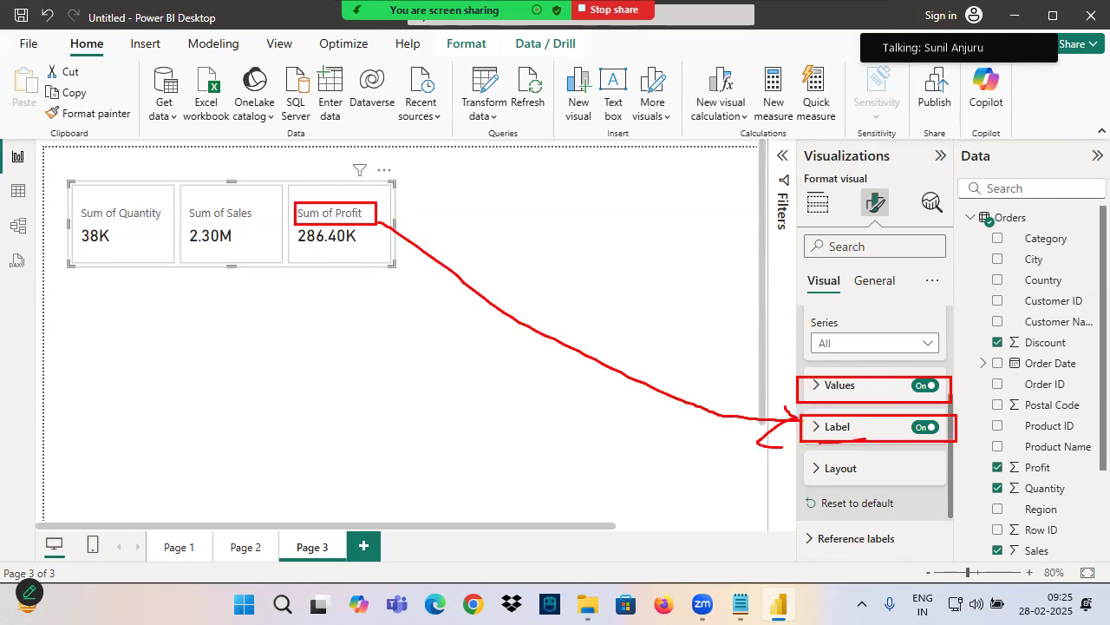
scroll(849, 449, up, 5)
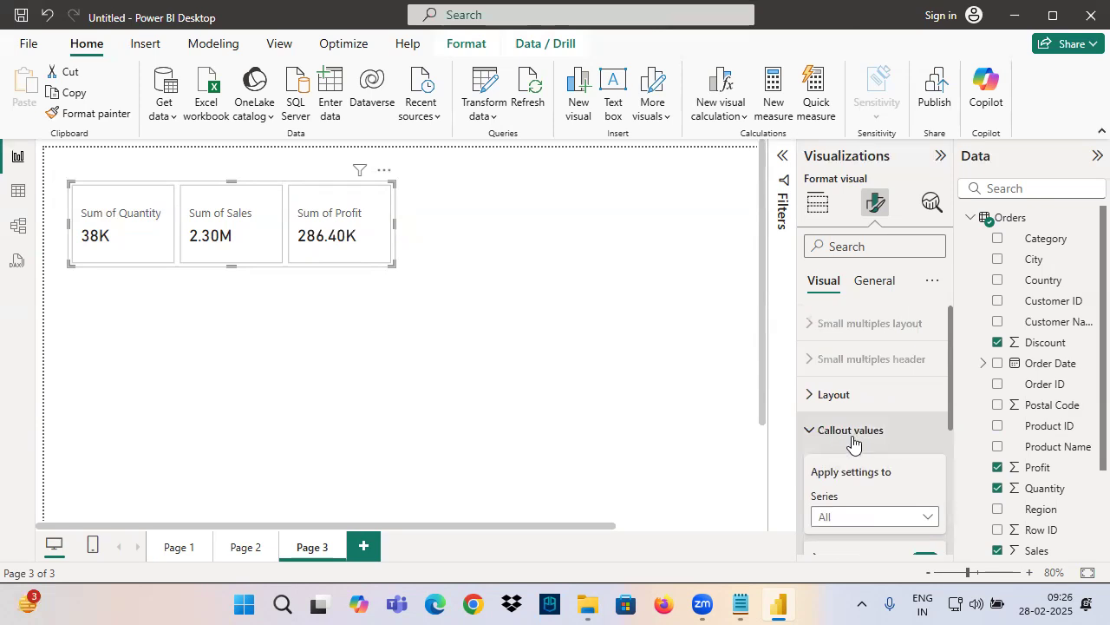
drag(294, 224, 374, 262)
drag(289, 203, 388, 234)
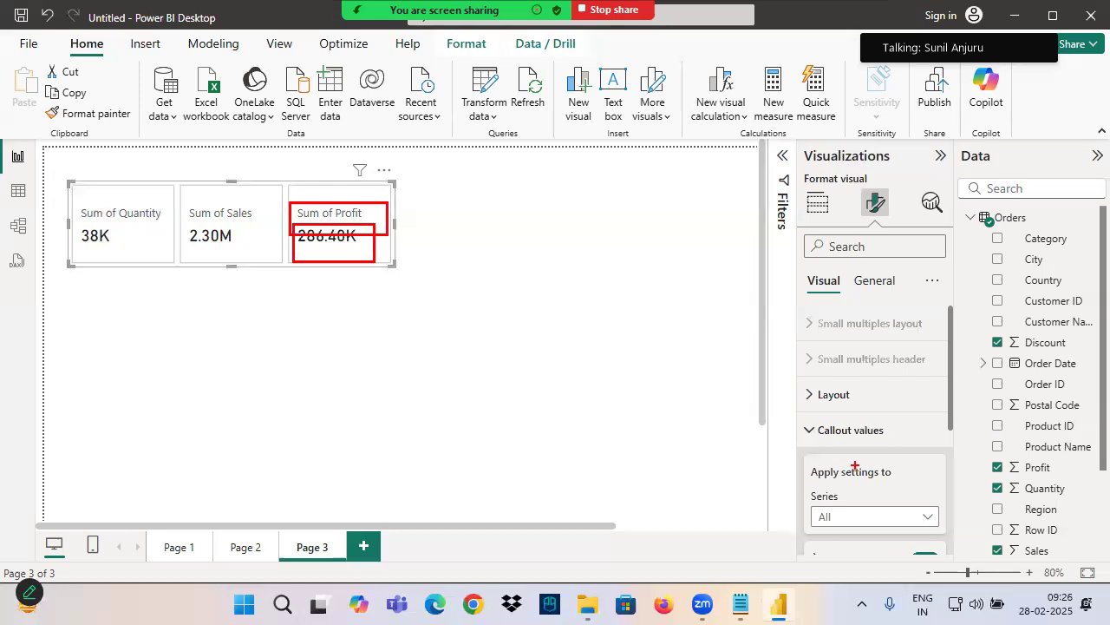
Make the callout labels bold for all series
scroll(846, 444, down, 2)
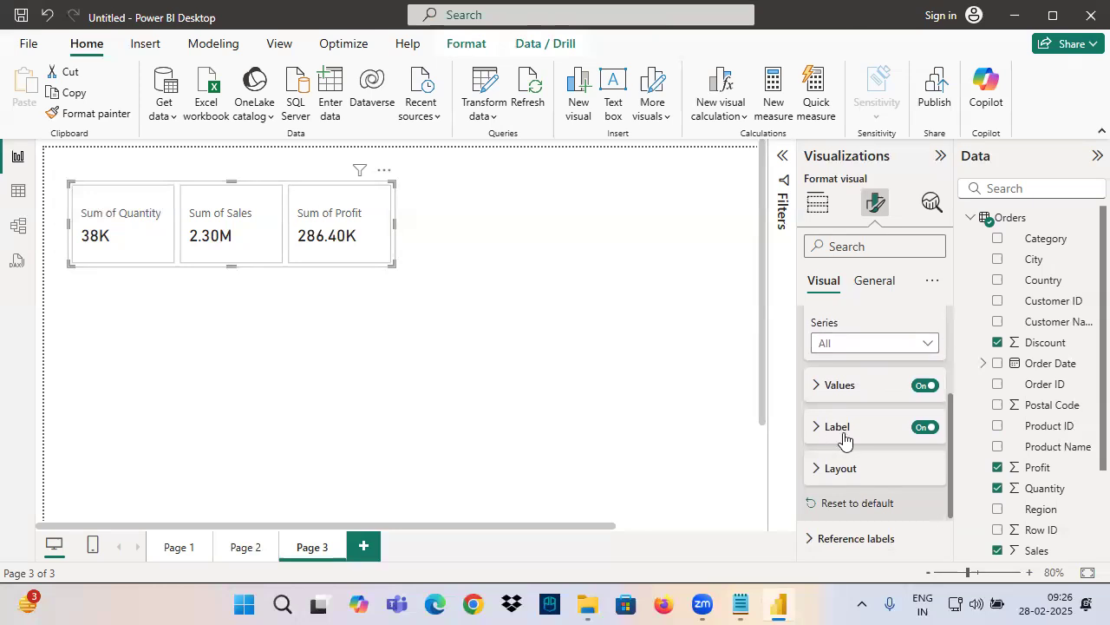
click(838, 426)
scroll(859, 460, down, 3)
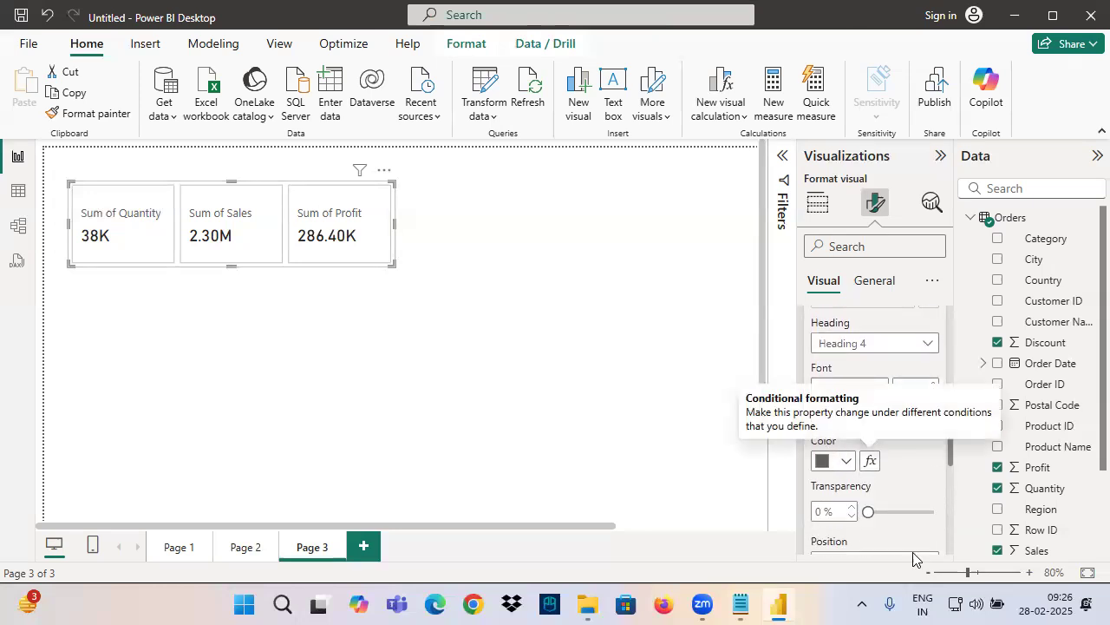
click(822, 413)
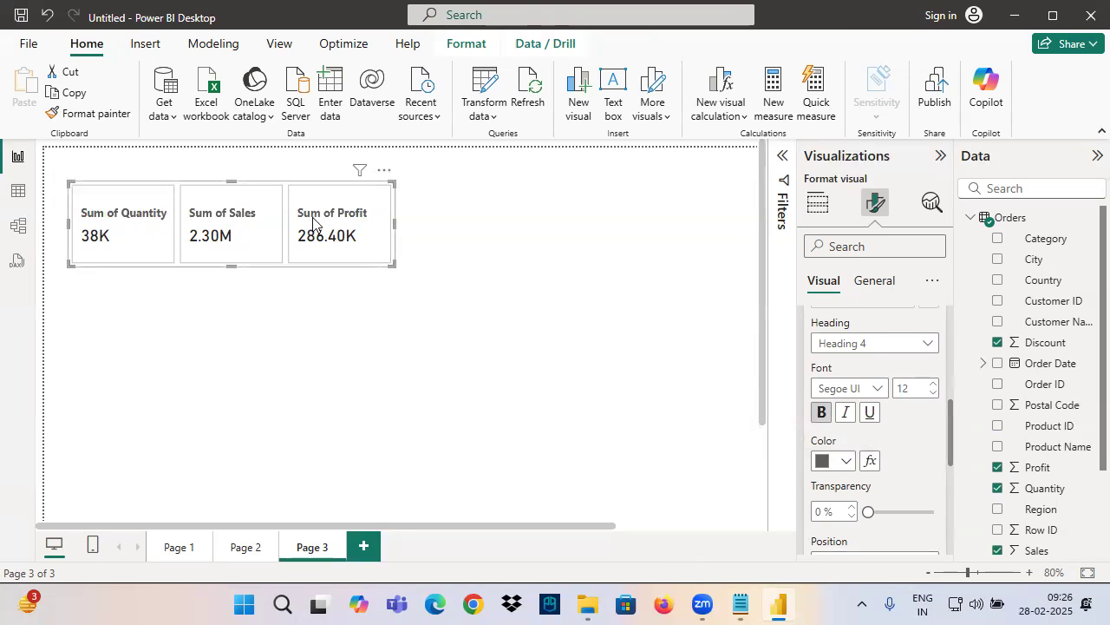
Examine the vertical alignment and callout size settings in the callout values' Layout section
scroll(859, 441, up, 3)
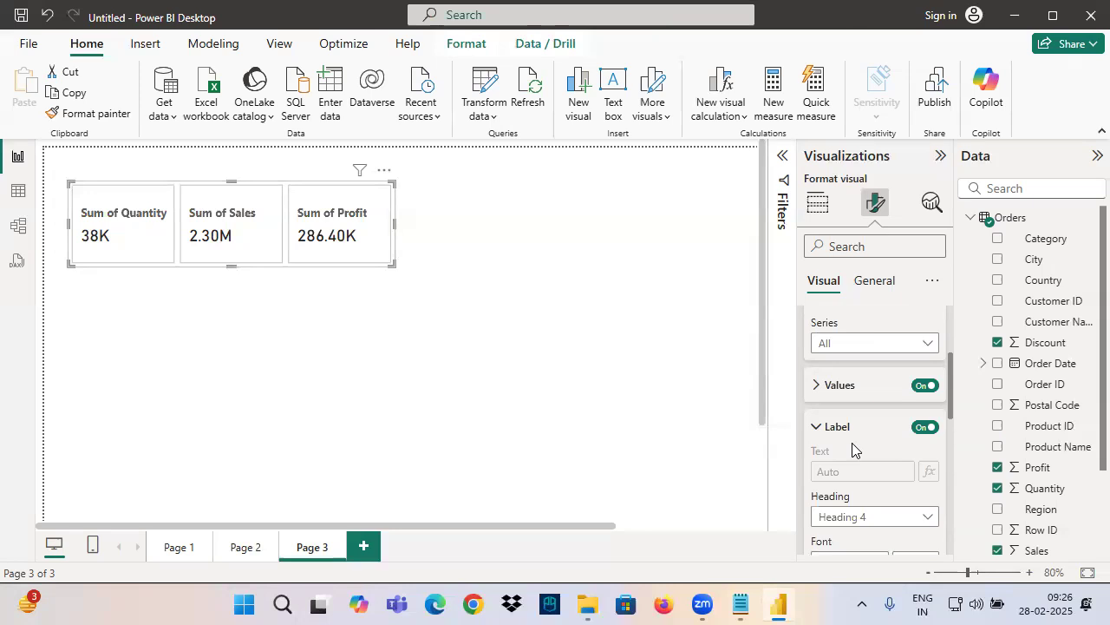
click(846, 434)
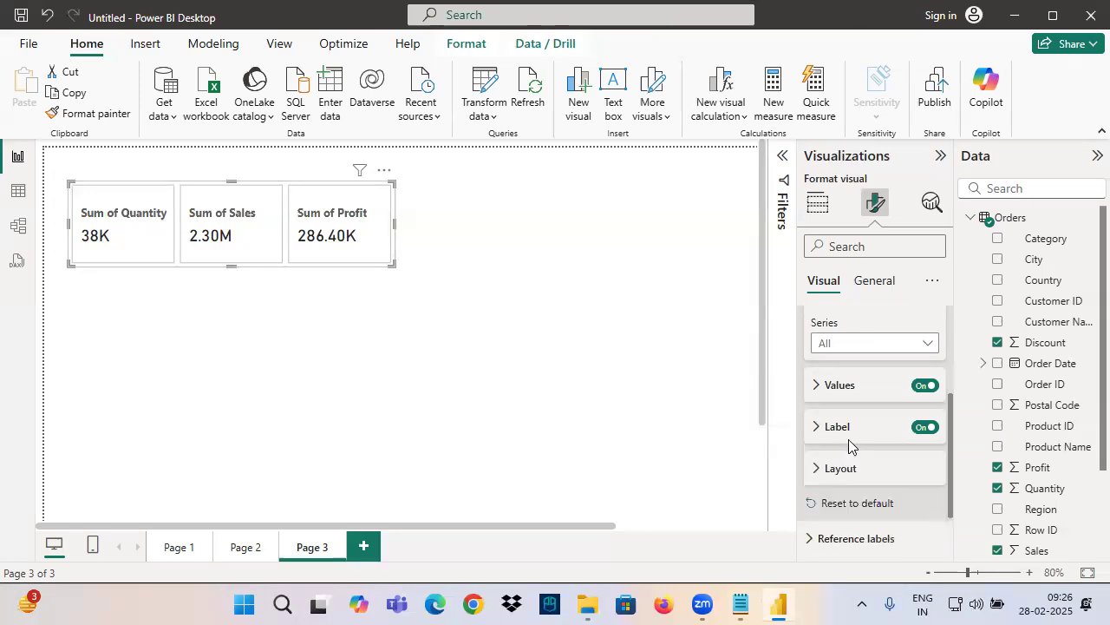
click(835, 468)
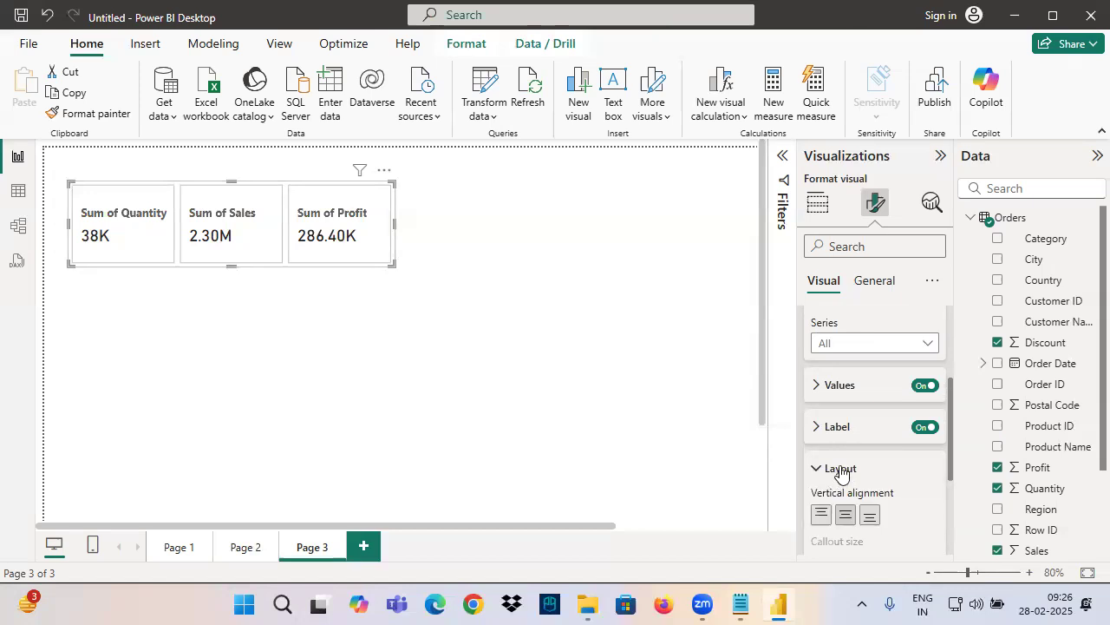
scroll(846, 399, down, 3)
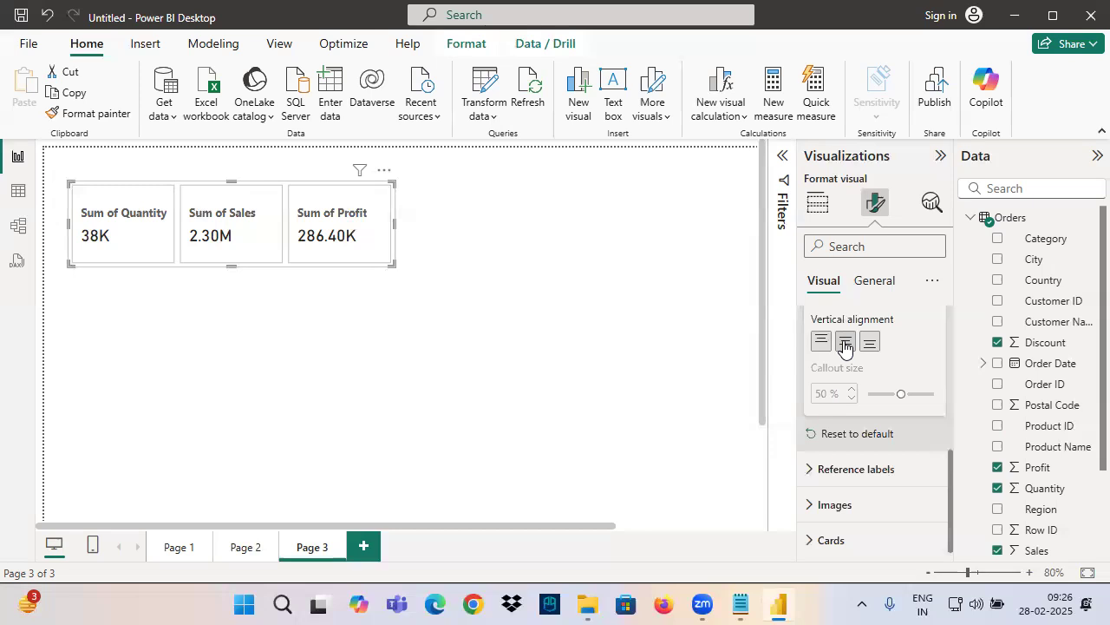
scroll(854, 382, up, 5)
click(833, 344)
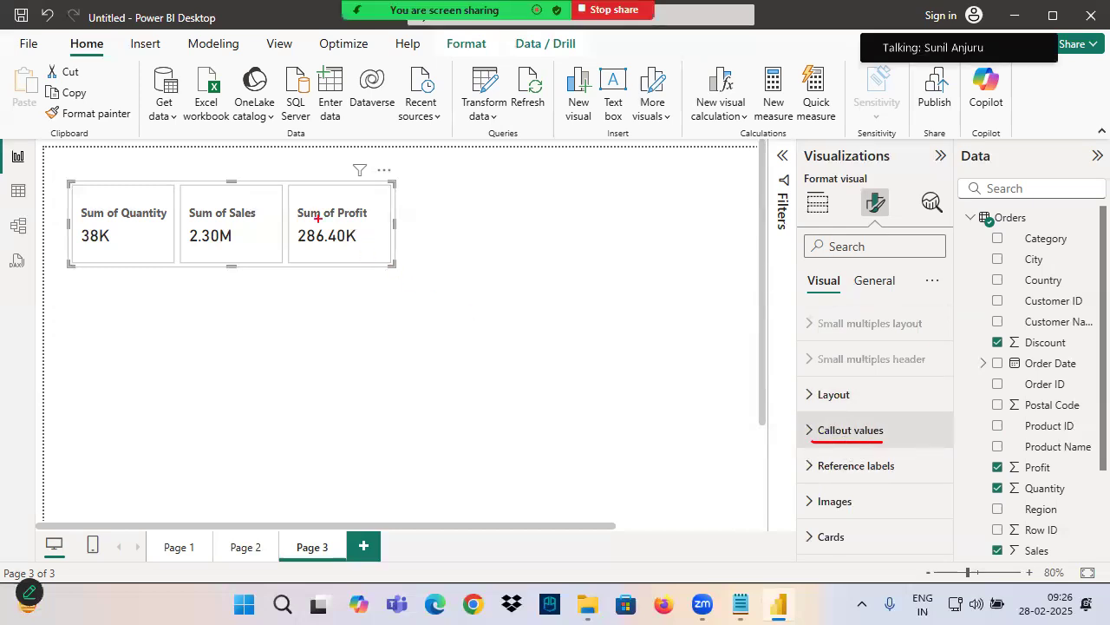
drag(299, 205, 399, 247)
drag(798, 418, 897, 444)
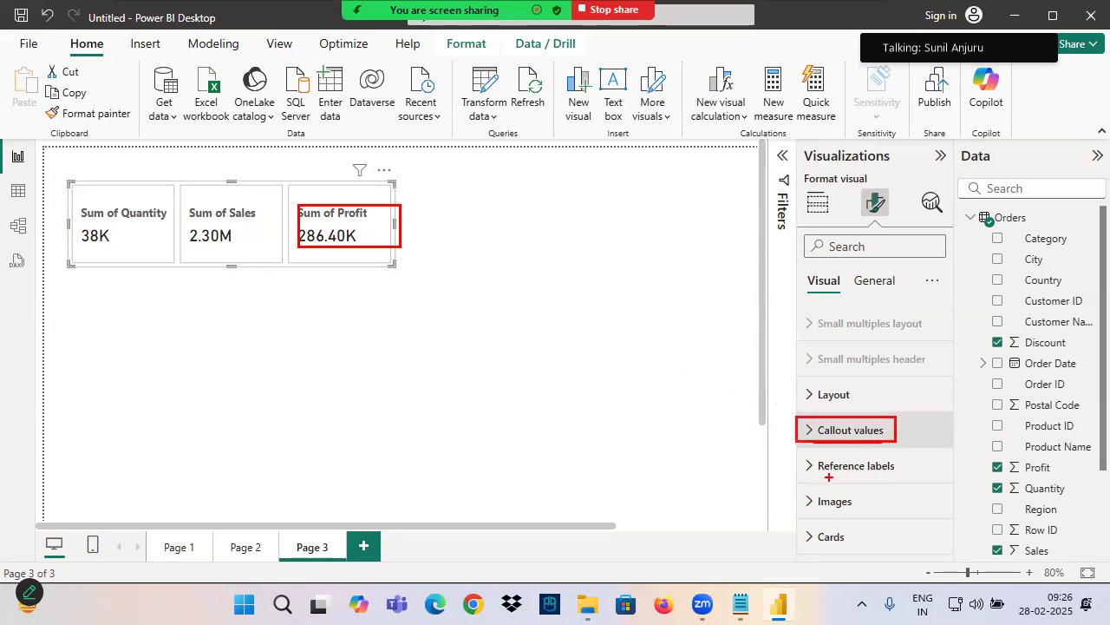
drag(814, 475, 911, 483)
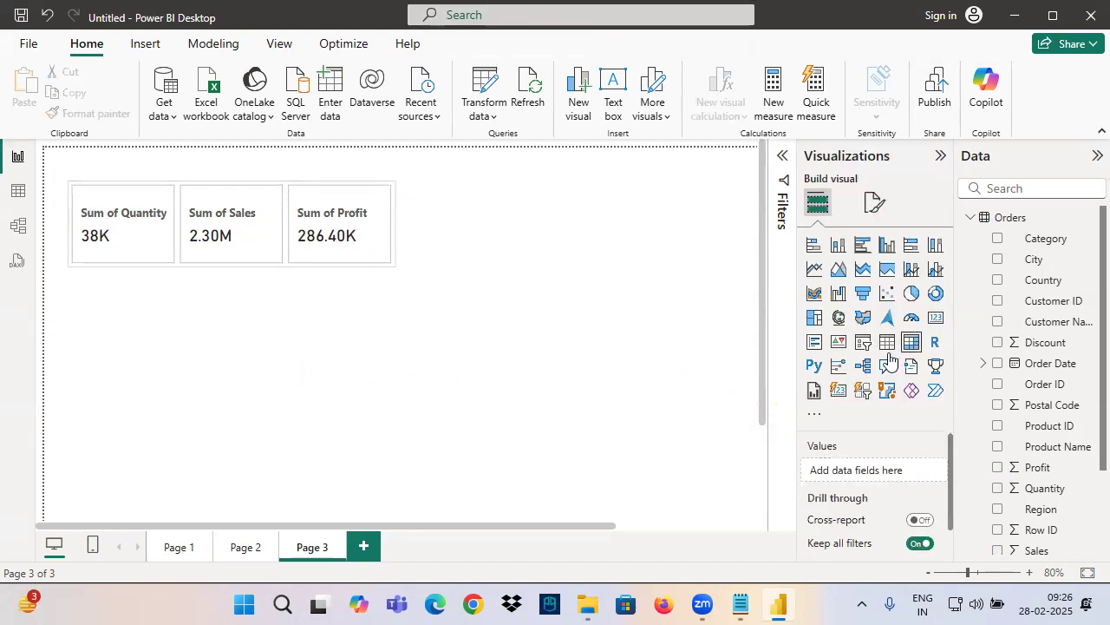
Add a Card (new) visual below the existing cards and fill it with the Sales field
click(838, 389)
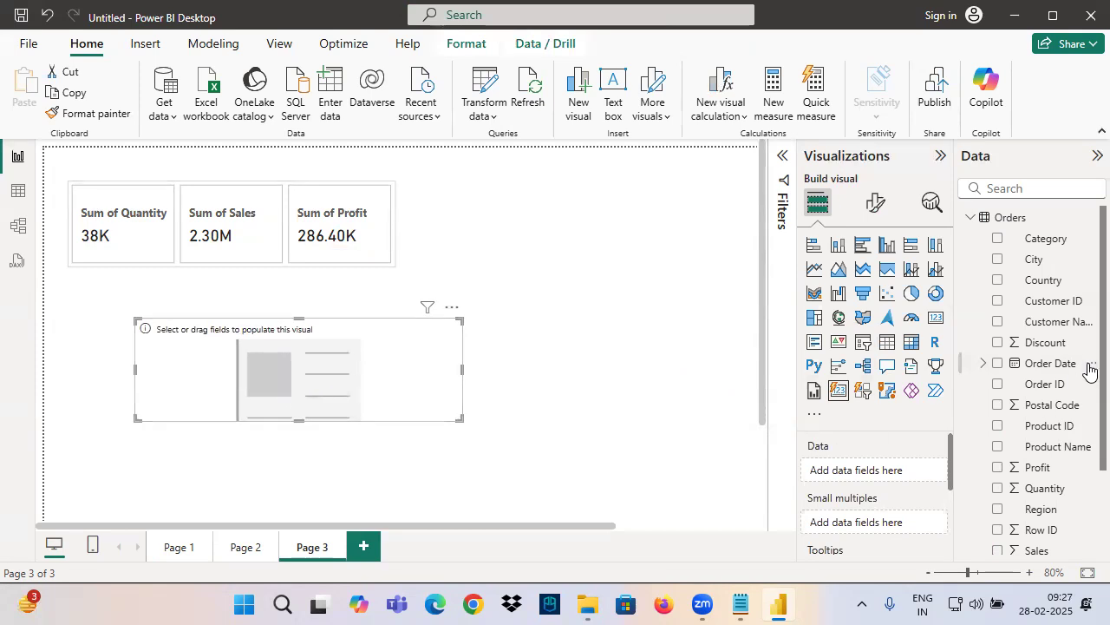
scroll(1045, 434, down, 3)
drag(1047, 434, 272, 385)
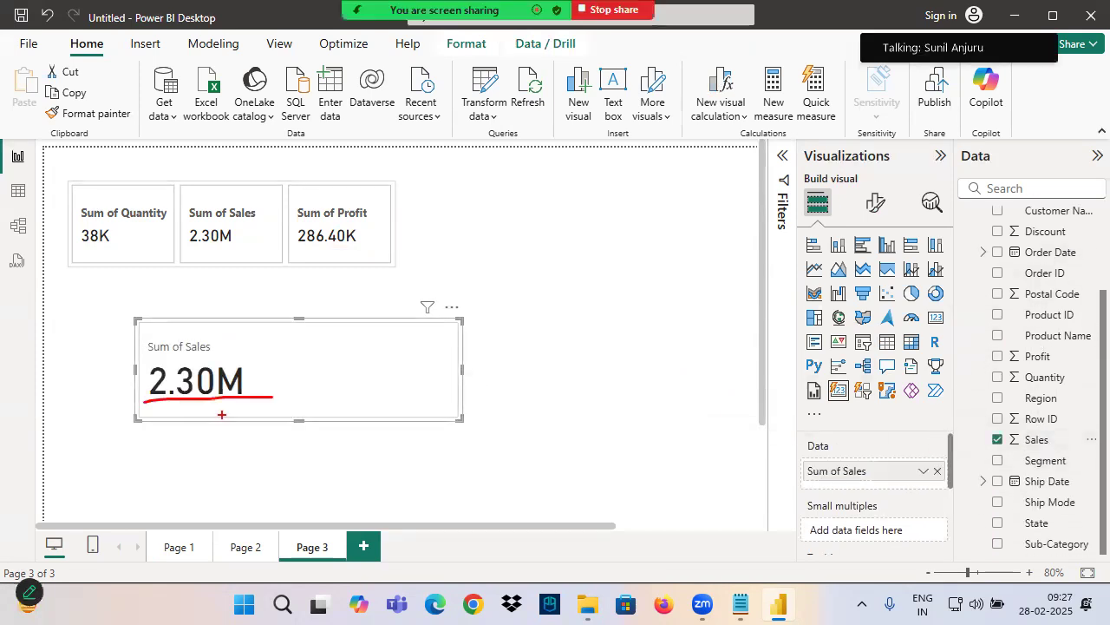
drag(187, 410, 180, 454)
drag(180, 404, 282, 445)
drag(274, 433, 307, 432)
mouse_move(262, 401)
mouse_down()
mouse_move(141, 446)
mouse_move(253, 398)
mouse_up()
drag(208, 292, 213, 356)
mouse_move(197, 336)
mouse_down()
mouse_move(226, 360)
mouse_move(225, 395)
mouse_up()
mouse_move(205, 406)
mouse_down()
mouse_move(255, 406)
mouse_move(172, 436)
mouse_up()
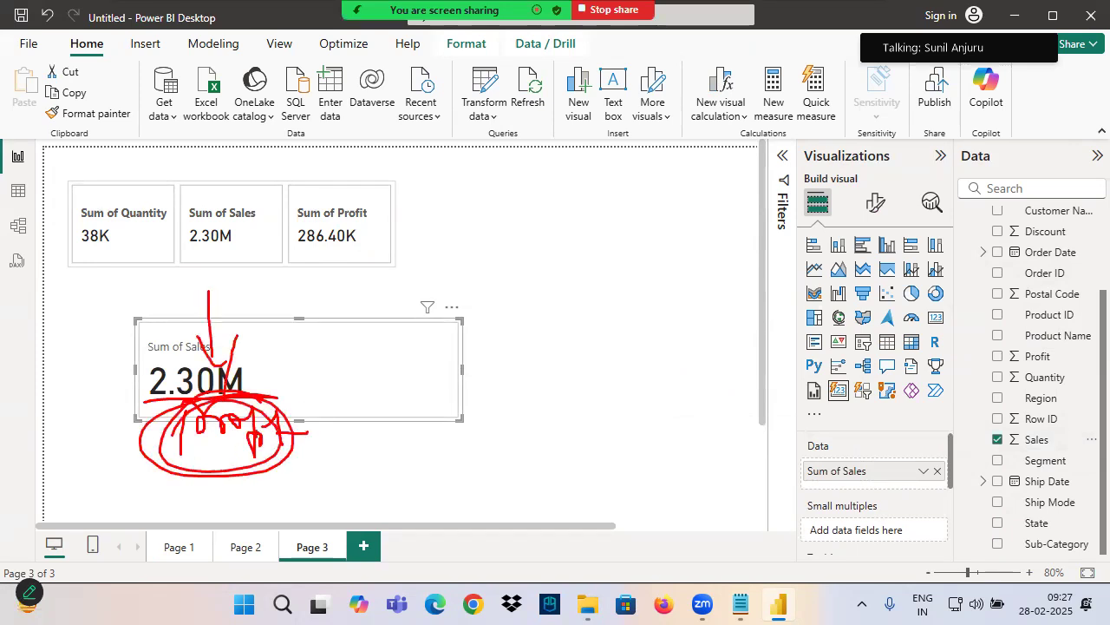
key(Escape)
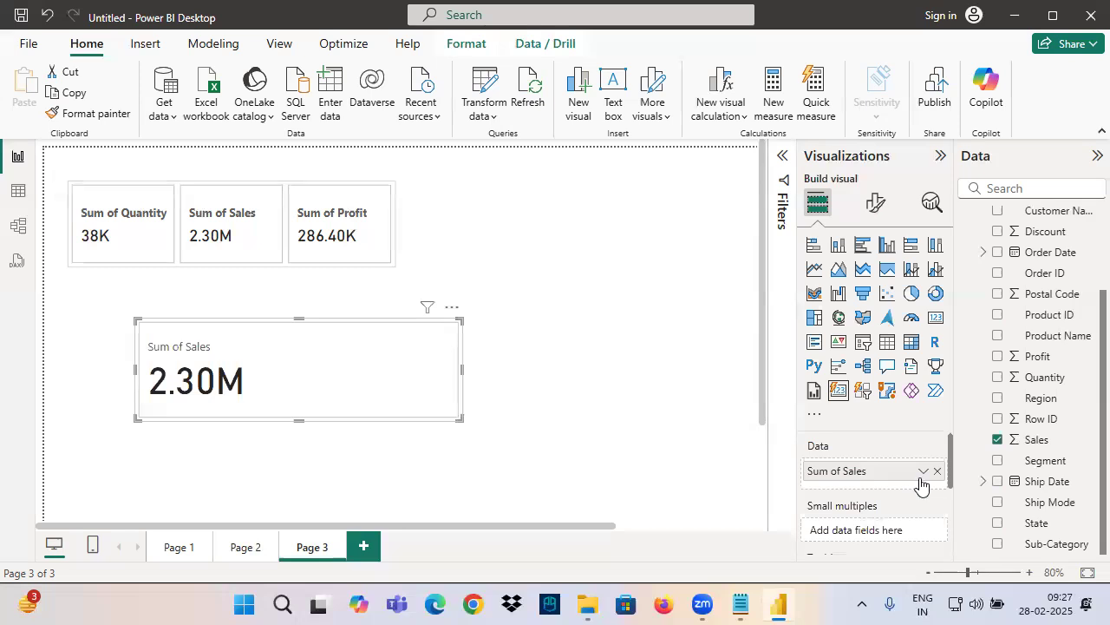
Replace the Sales field with Profit in the new card's data
click(1026, 438)
drag(1041, 358, 876, 467)
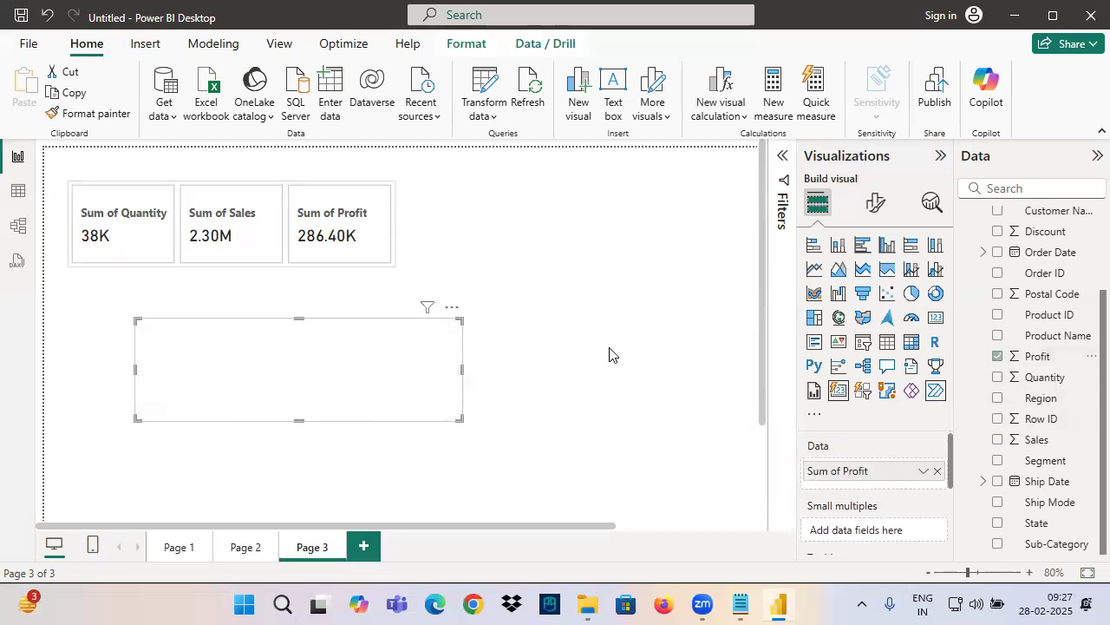
key(ctrl+2)
drag(138, 333, 279, 398)
drag(204, 400, 190, 471)
drag(166, 435, 211, 466)
mouse_move(223, 434)
mouse_down()
mouse_move(177, 506)
mouse_move(196, 485)
mouse_move(246, 475)
mouse_move(118, 486)
mouse_move(218, 510)
mouse_up()
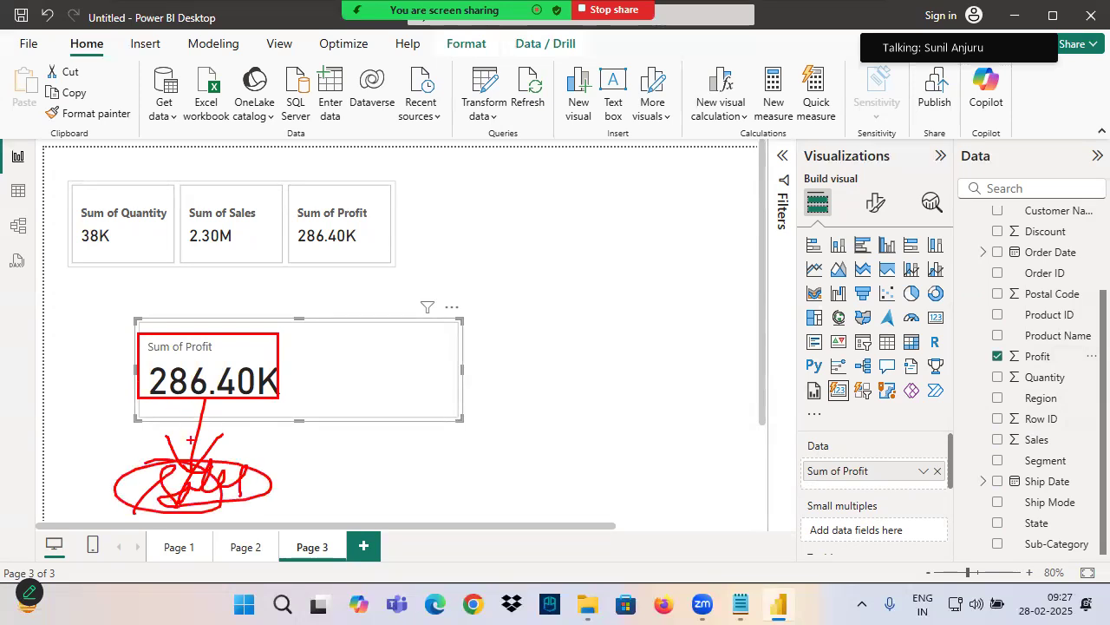
drag(186, 450, 186, 451)
mouse_move(151, 401)
mouse_down()
mouse_move(263, 402)
mouse_move(387, 317)
mouse_up()
mouse_move(269, 358)
mouse_down()
mouse_move(144, 381)
mouse_move(261, 353)
mouse_up()
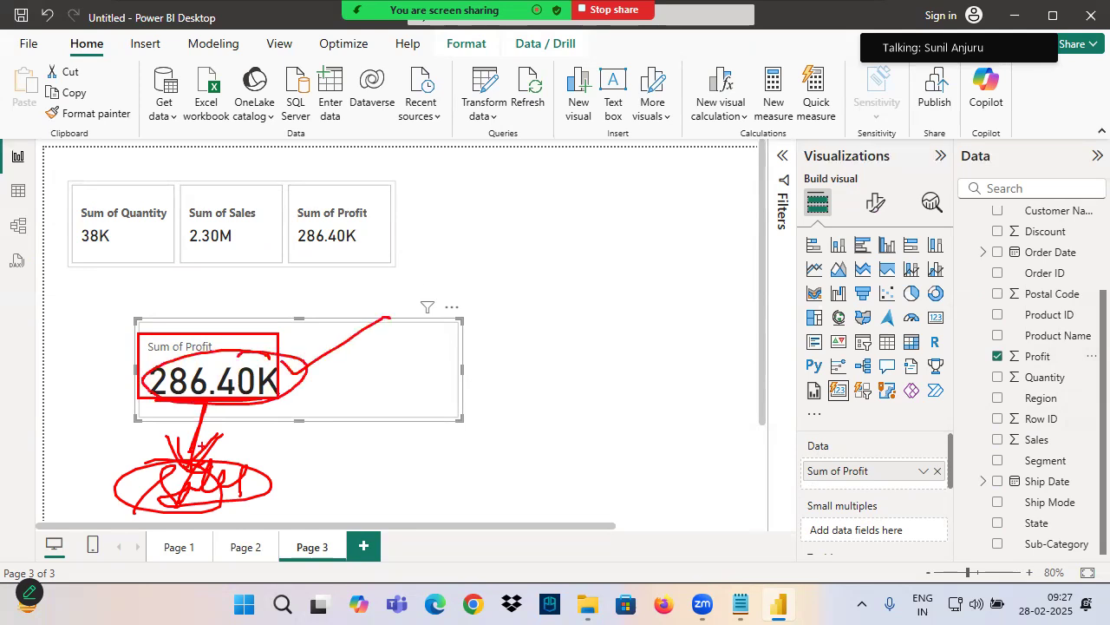
drag(155, 408, 254, 409)
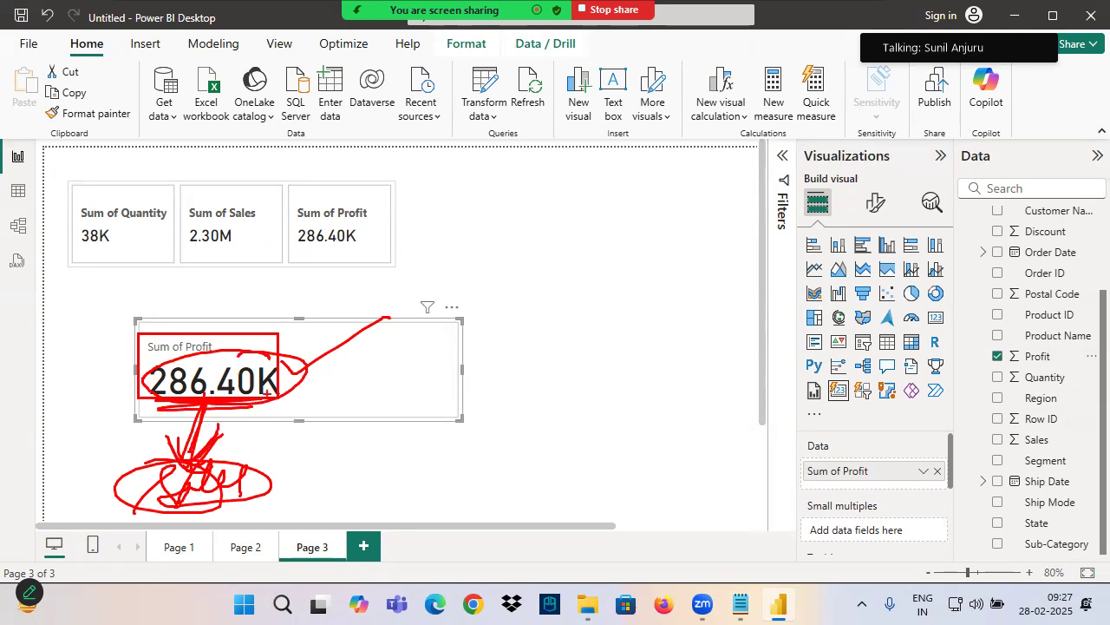
Set the callout value font size of the Sum of Profit card to 20
click(875, 202)
click(838, 429)
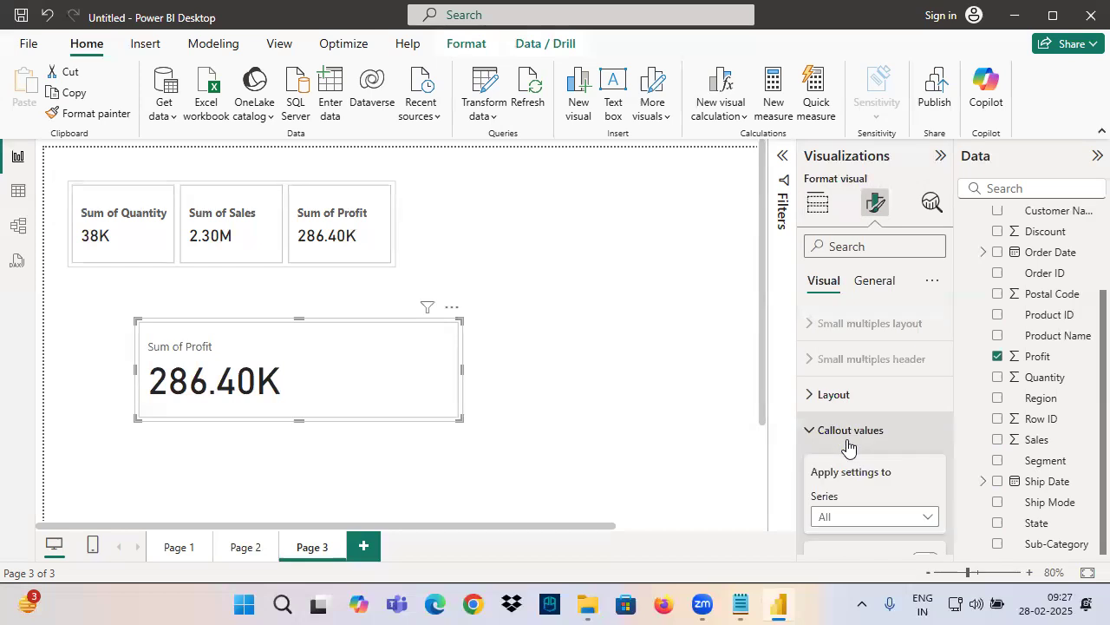
scroll(861, 484, down, 5)
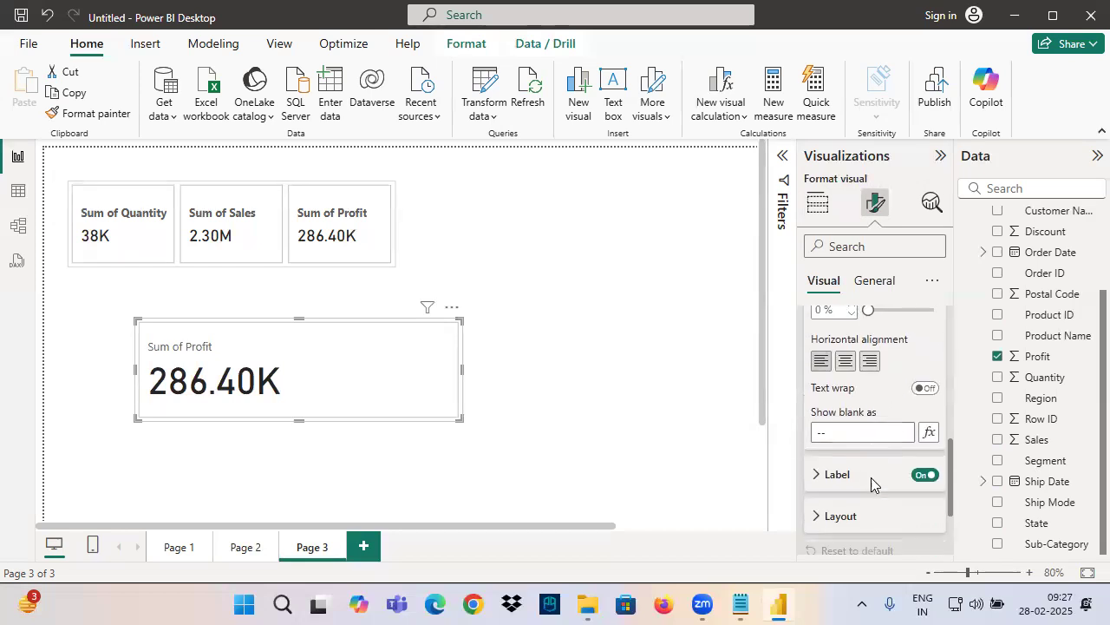
scroll(870, 483, up, 3)
click(915, 409)
text(20)
key(Return)
scroll(822, 375, up, 1)
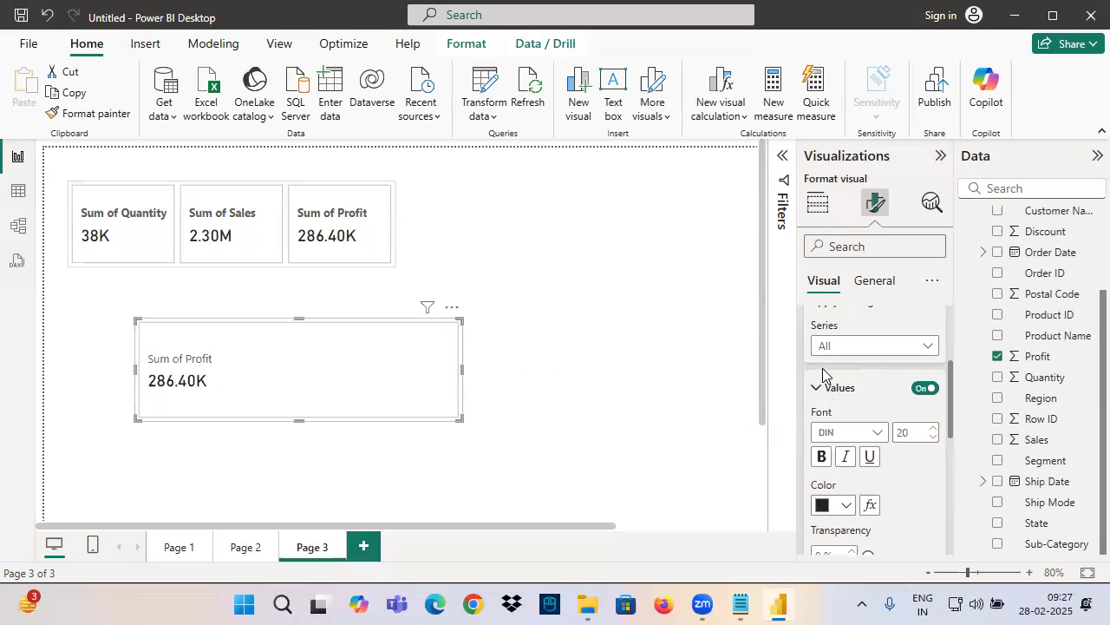
scroll(822, 374, up, 2)
click(831, 431)
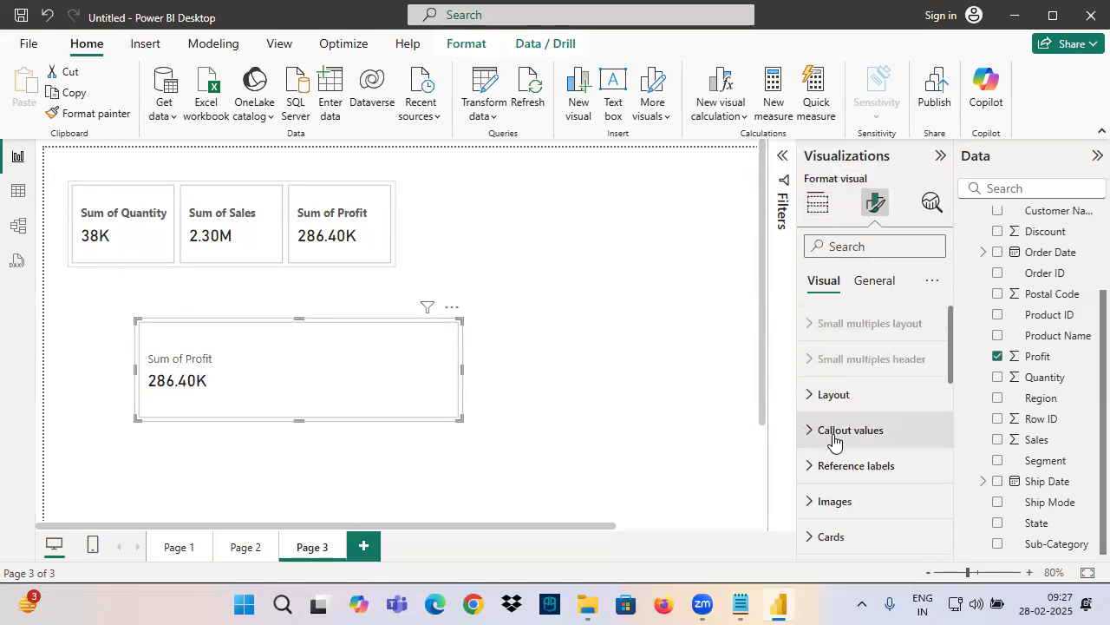
Add Sales as a reference label for the Sum of Profit series
click(873, 466)
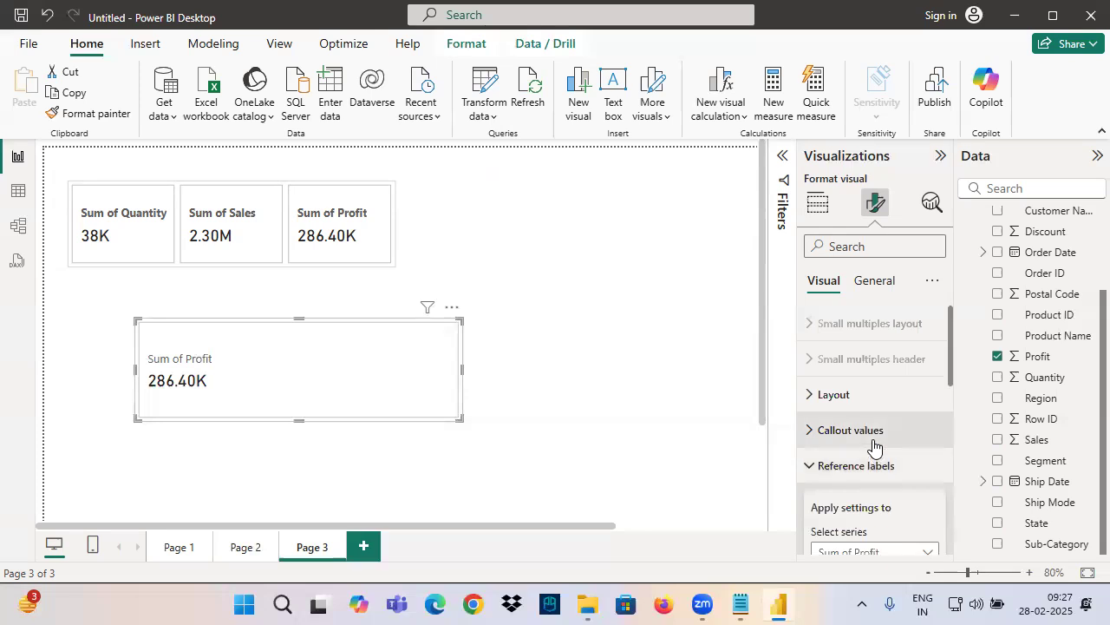
scroll(874, 446, down, 2)
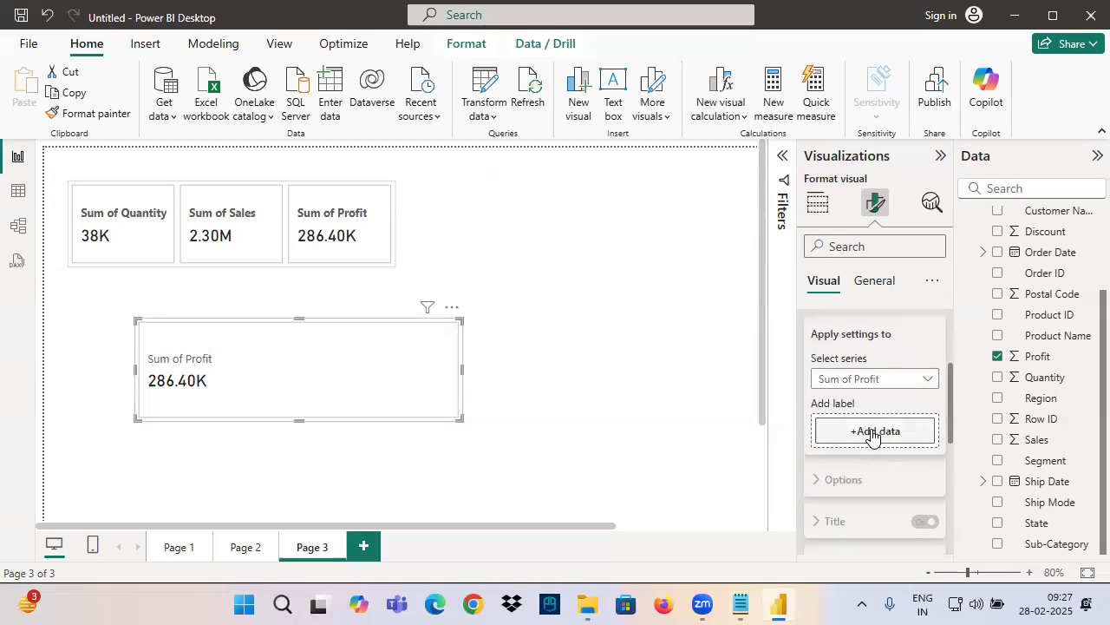
click(873, 431)
scroll(693, 295, down, 3)
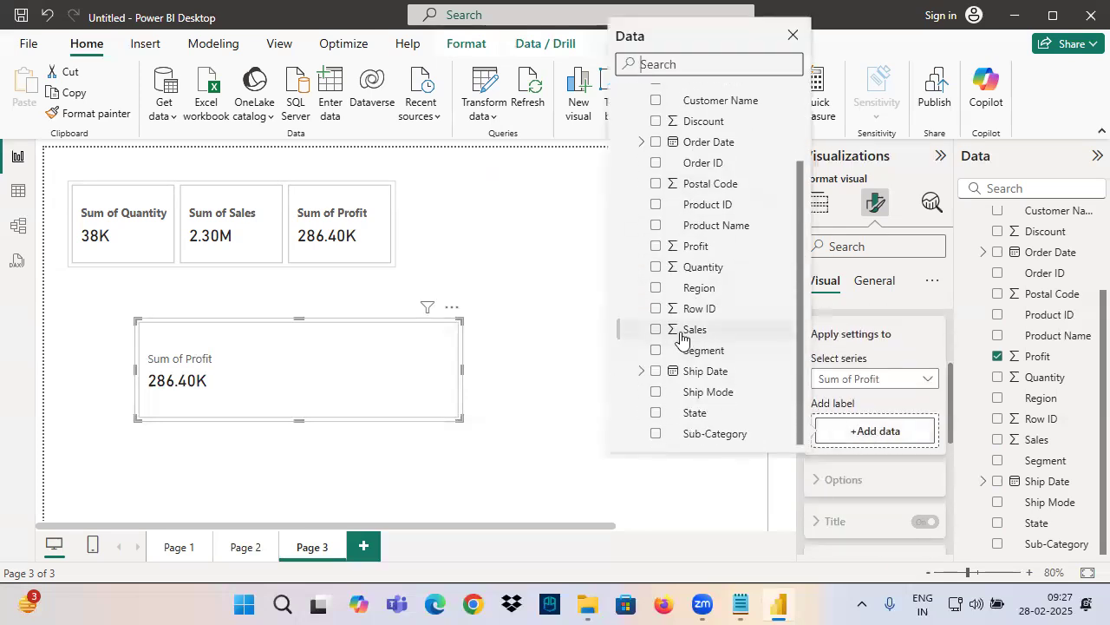
click(656, 330)
click(359, 364)
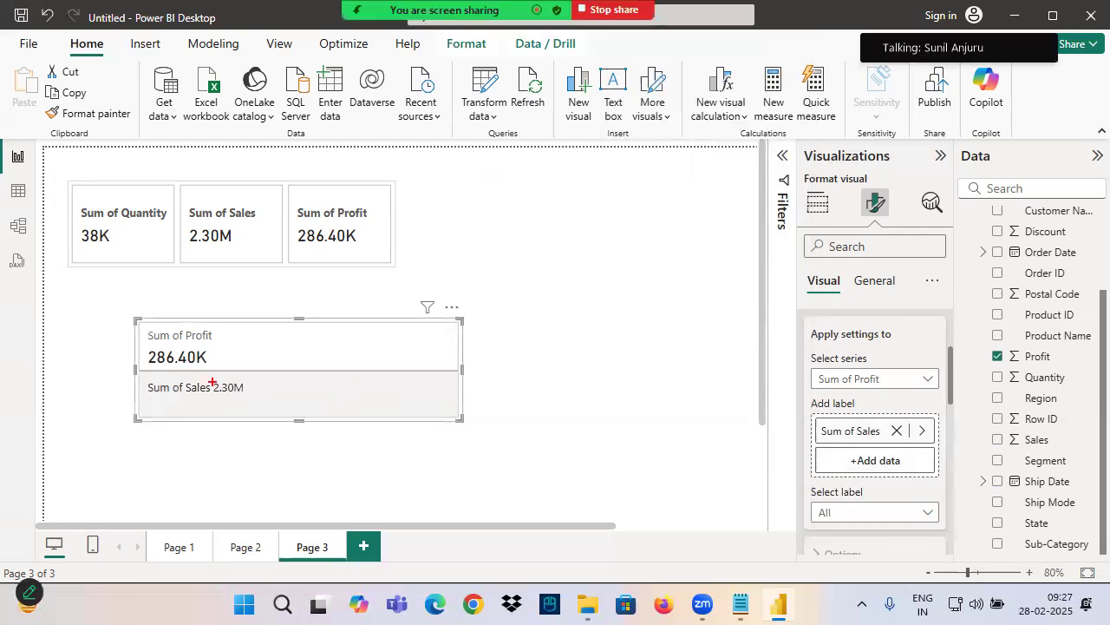
mouse_move(209, 379)
mouse_down()
mouse_move(263, 402)
mouse_move(251, 433)
mouse_move(186, 304)
mouse_up()
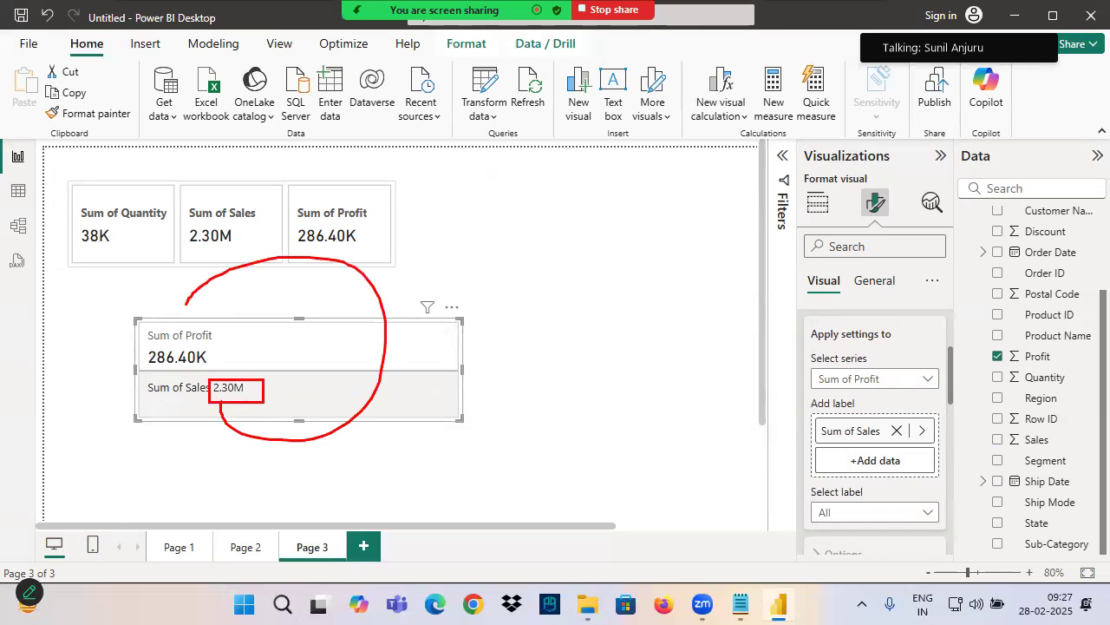
drag(141, 347, 222, 369)
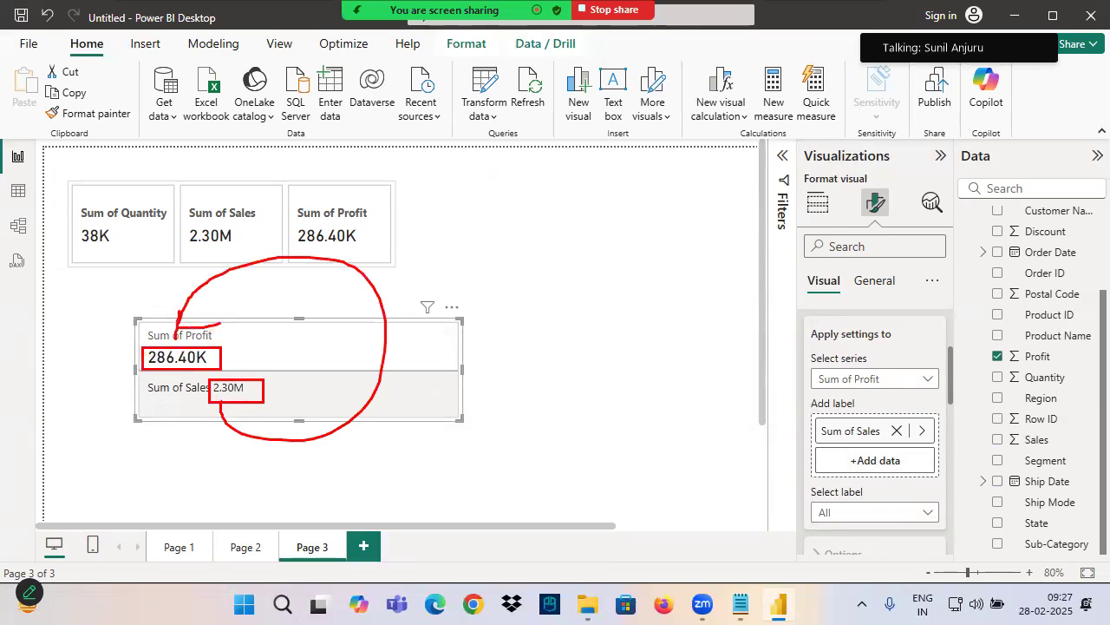
mouse_move(255, 295)
mouse_down()
mouse_move(251, 442)
mouse_move(97, 435)
mouse_move(297, 296)
mouse_up()
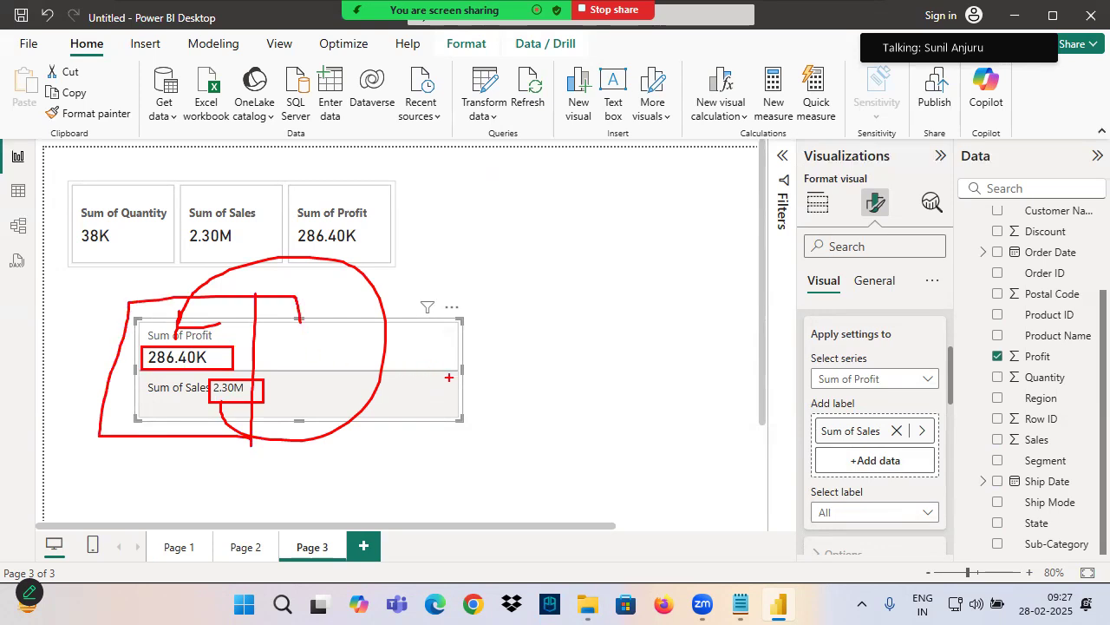
key(Escape)
Narrow the Sum of Profit card so that it fits closely around its callout and reference label
drag(460, 368, 264, 372)
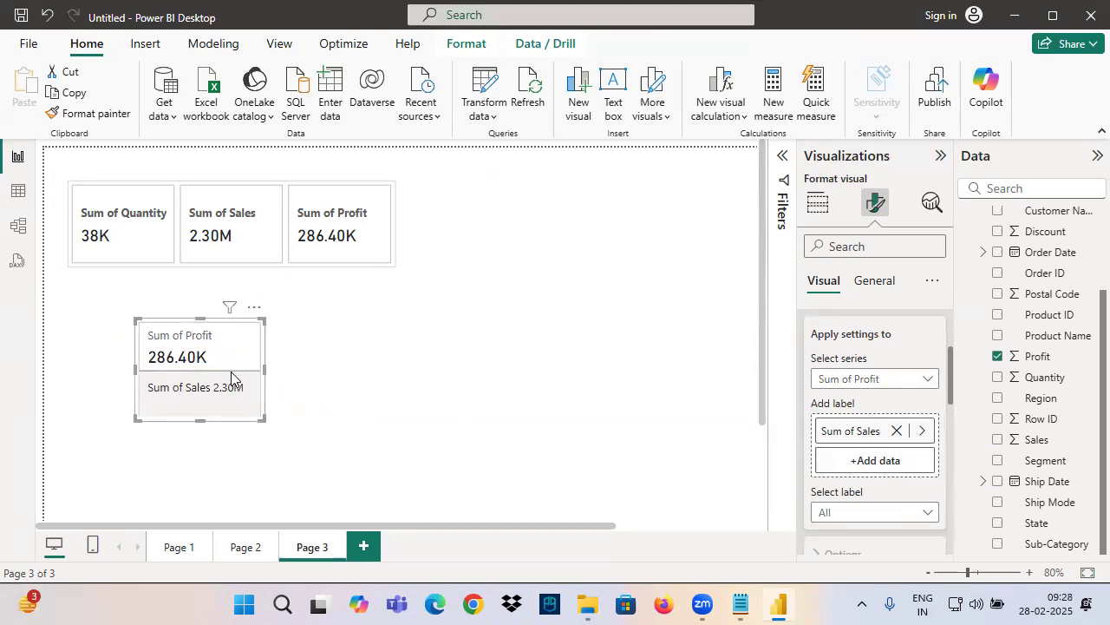
mouse_move(142, 324)
mouse_down()
mouse_move(260, 368)
mouse_move(257, 405)
mouse_up()
scroll(836, 382, up, 4)
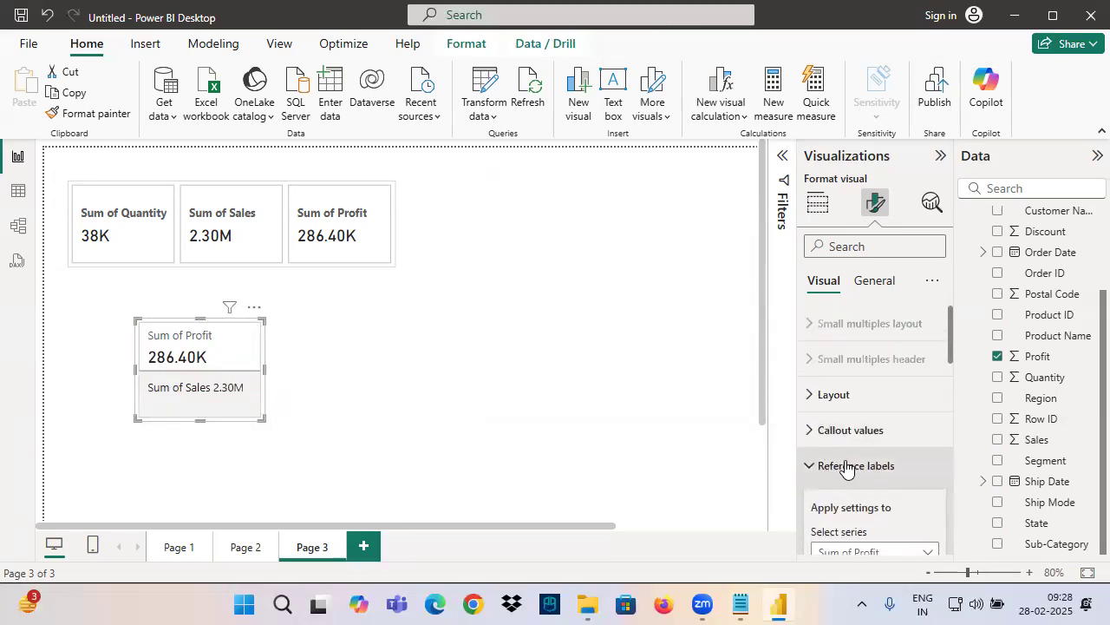
click(848, 466)
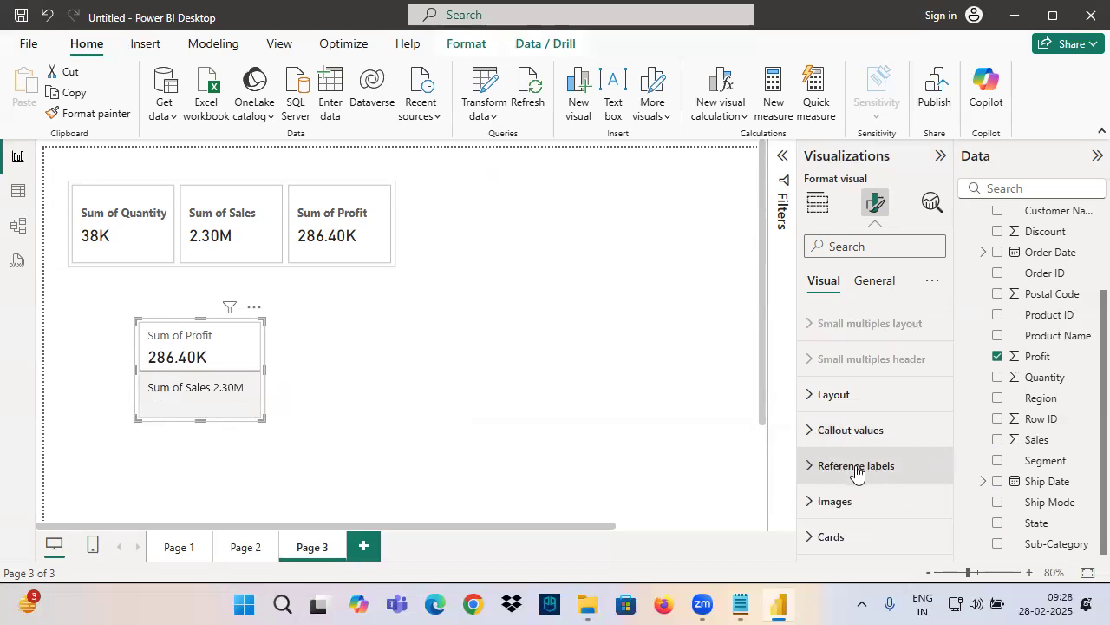
Move the Sum of Profit card lower on the page, and reposition and widen the Quantity, Sales and Profit card
click(264, 226)
drag(230, 379, 246, 434)
click(223, 243)
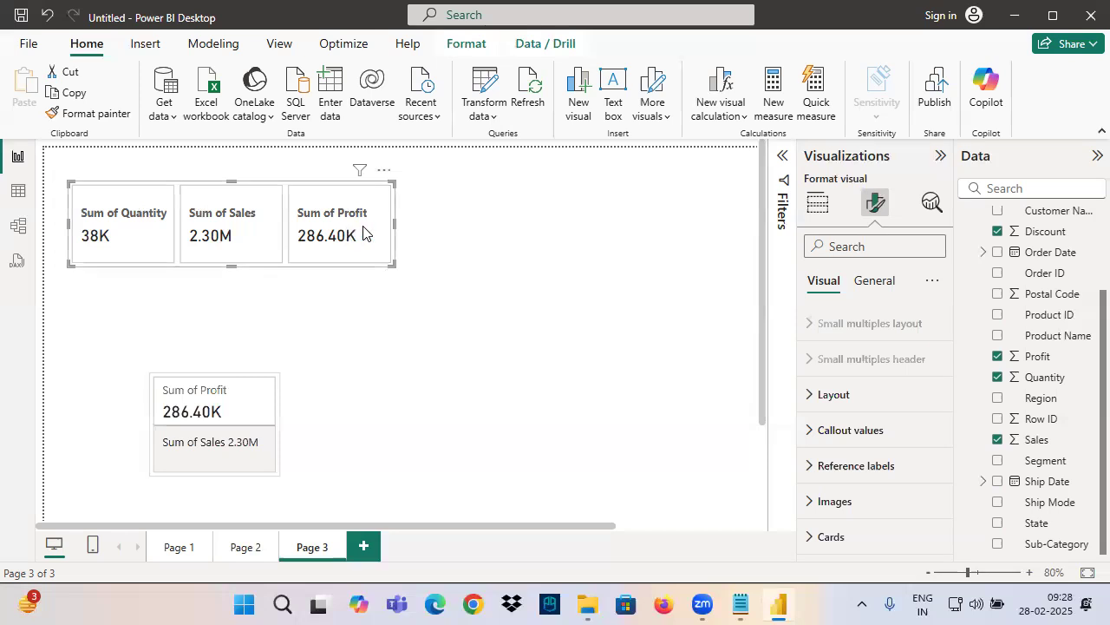
drag(130, 241, 231, 252)
drag(244, 208, 259, 255)
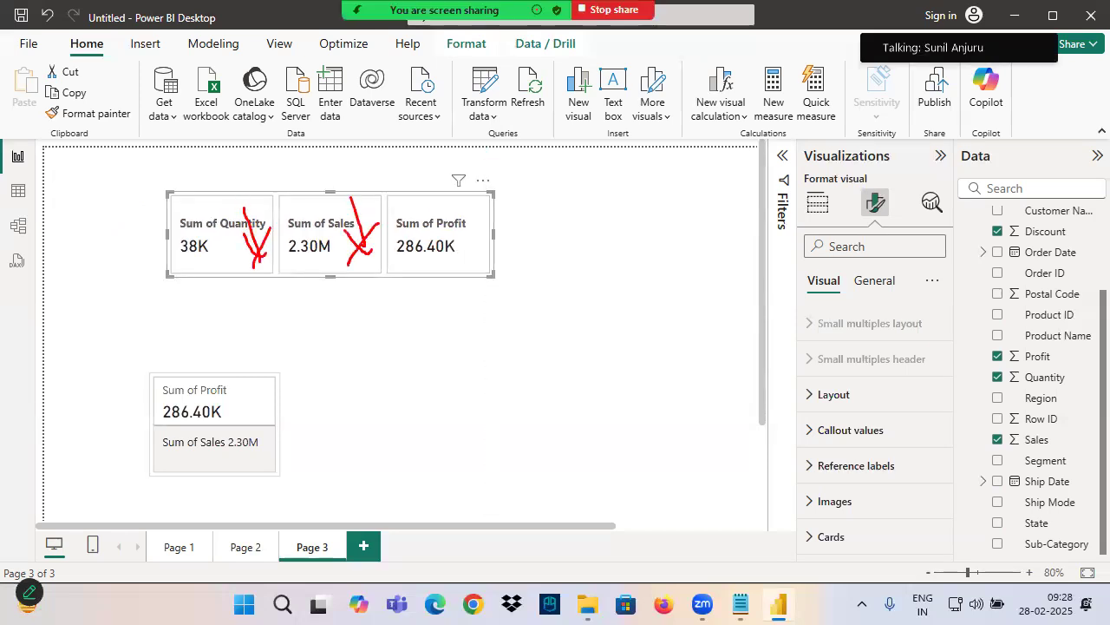
drag(512, 217, 475, 284)
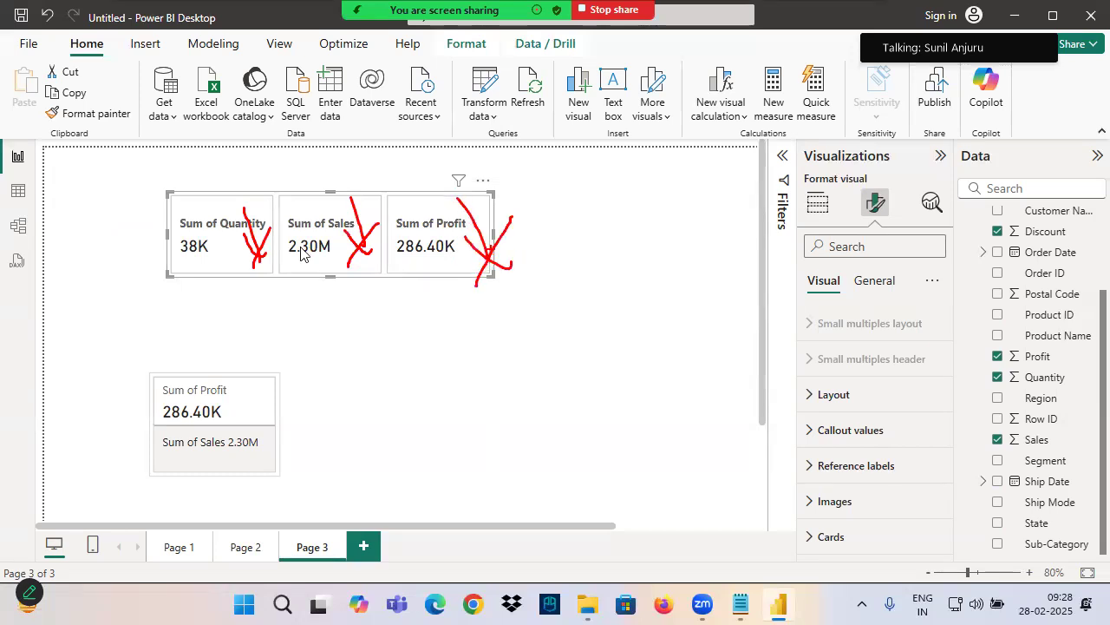
key(Escape)
drag(493, 235, 606, 237)
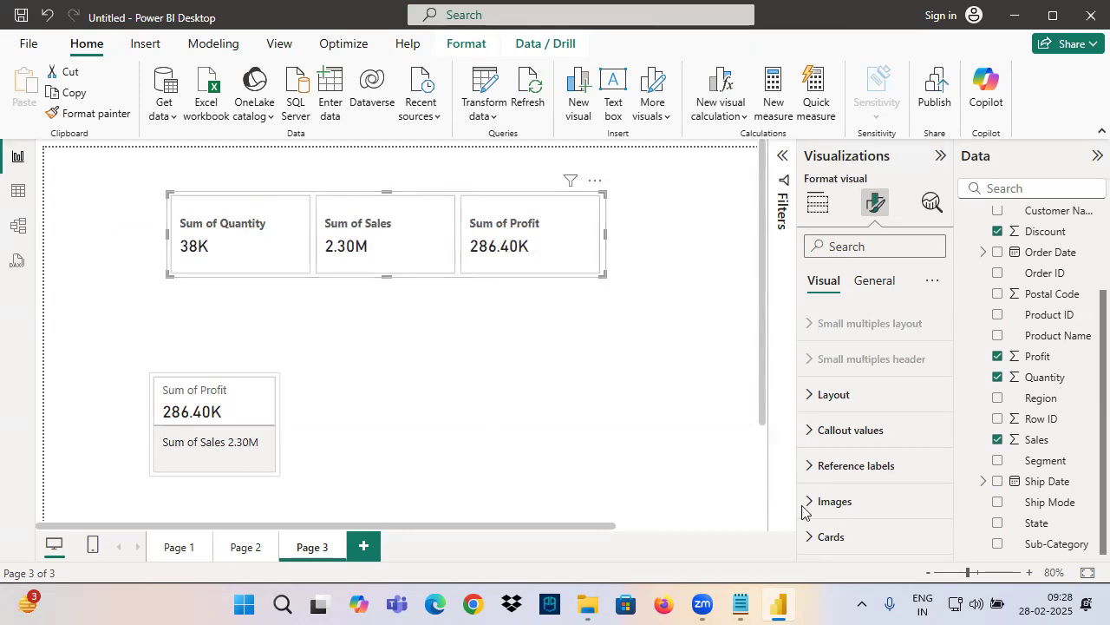
Turn on images for all series of the Quantity, Sales and Profit card
click(836, 507)
scroll(843, 464, down, 4)
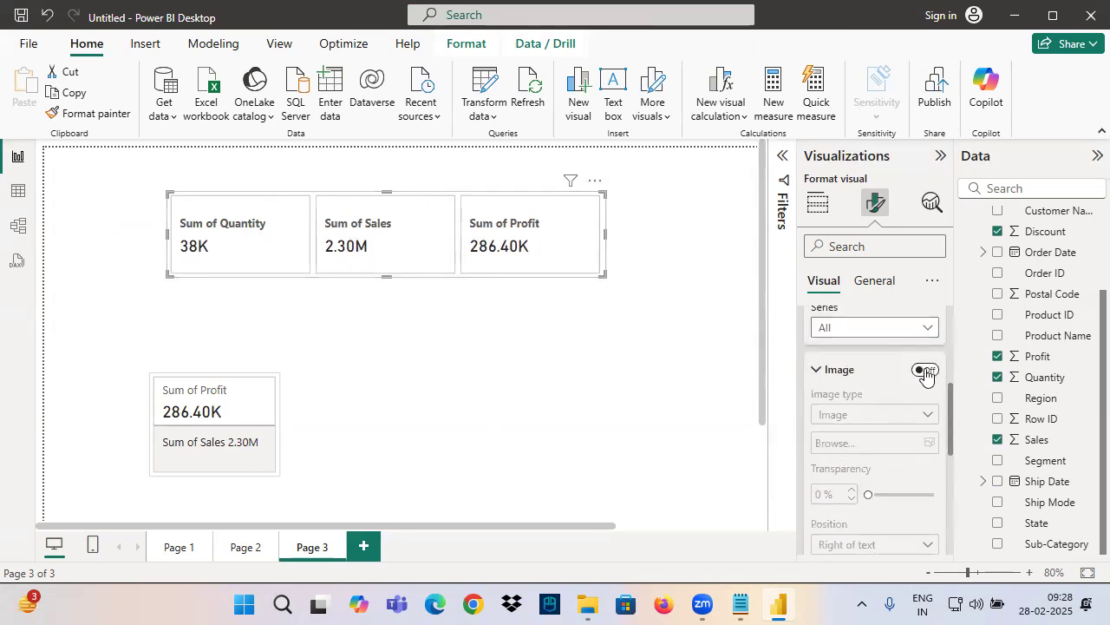
scroll(868, 417, up, 2)
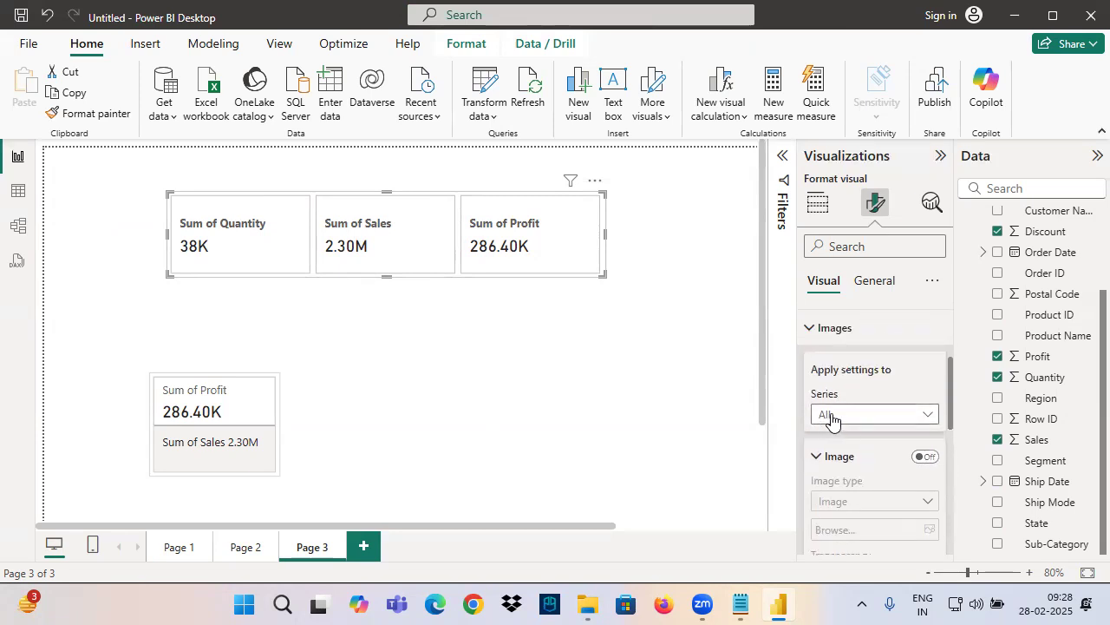
click(831, 417)
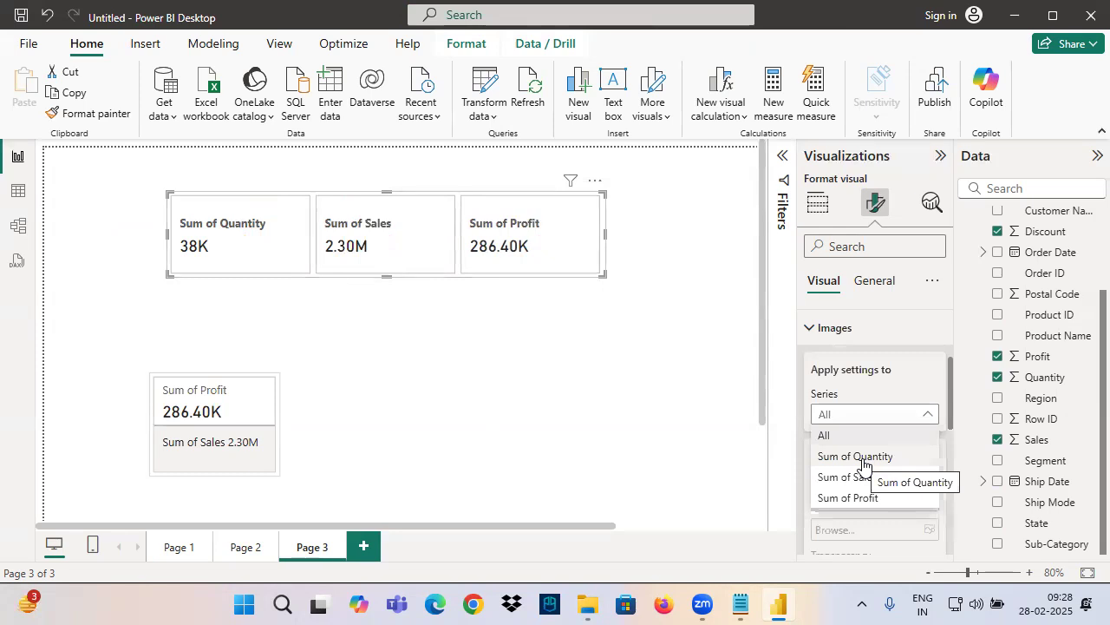
click(831, 436)
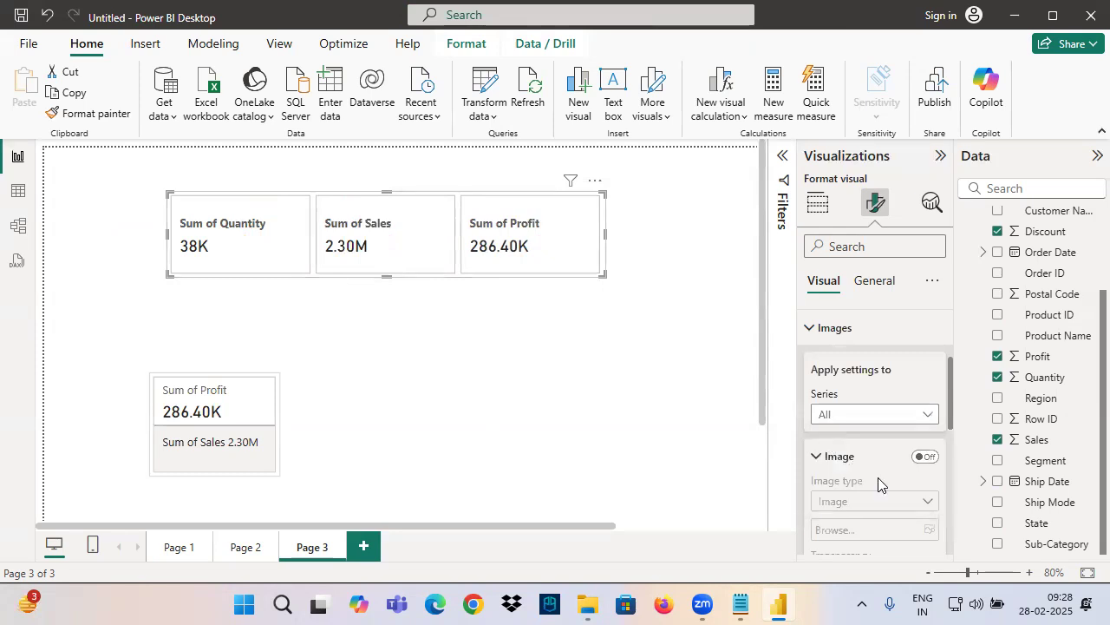
click(926, 459)
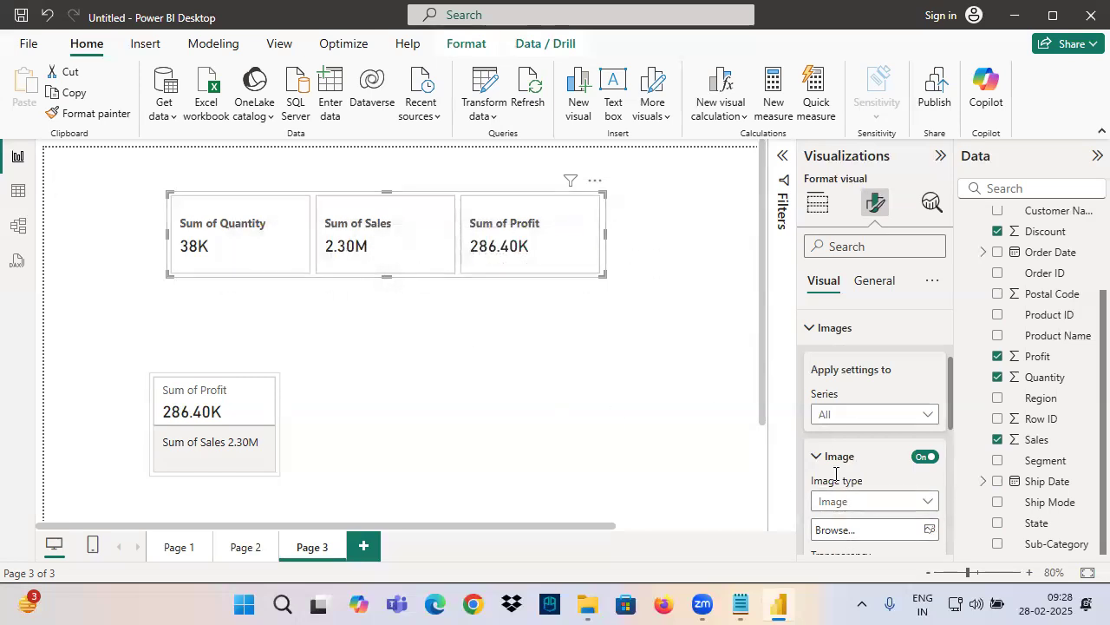
Use the download picture from the Desktop Backup Office folder as the image on all three cards
scroll(876, 485, down, 2)
click(923, 445)
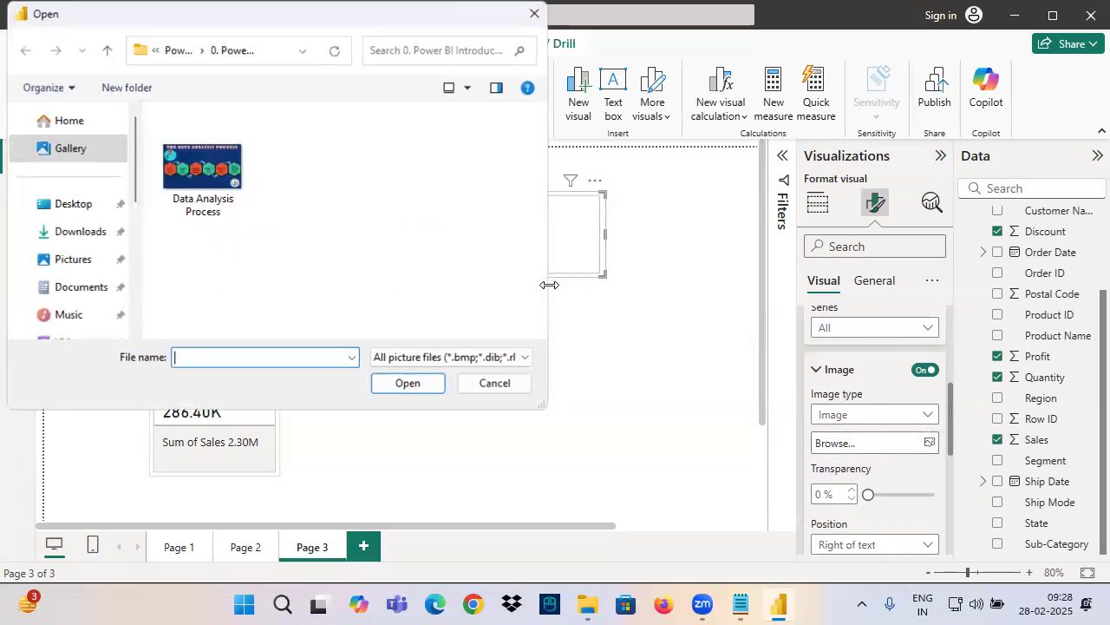
click(84, 214)
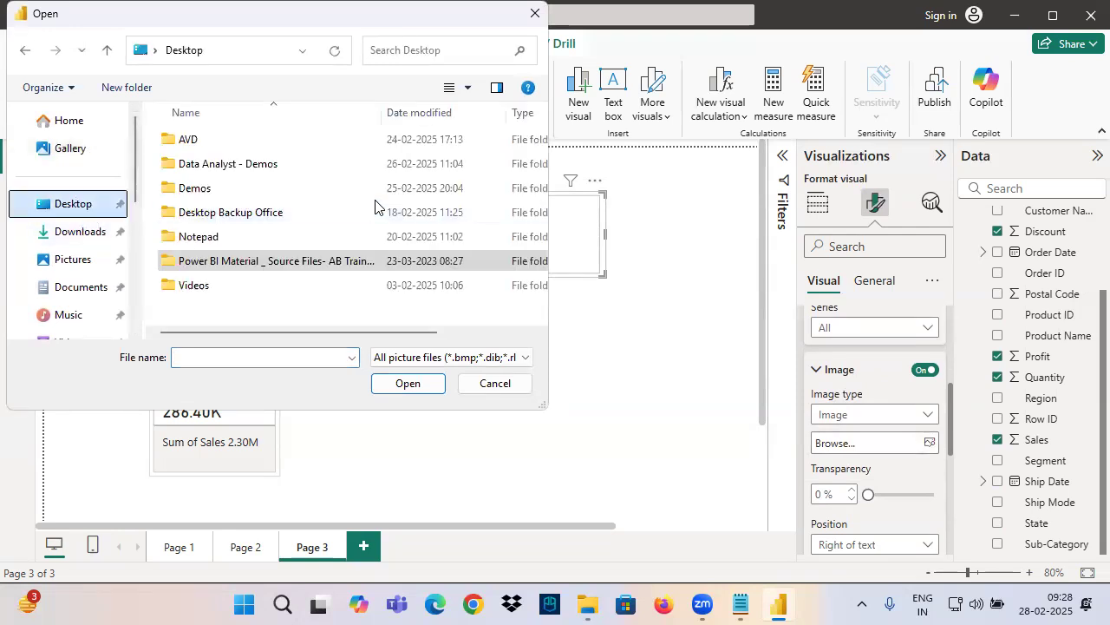
double_click(255, 217)
click(460, 260)
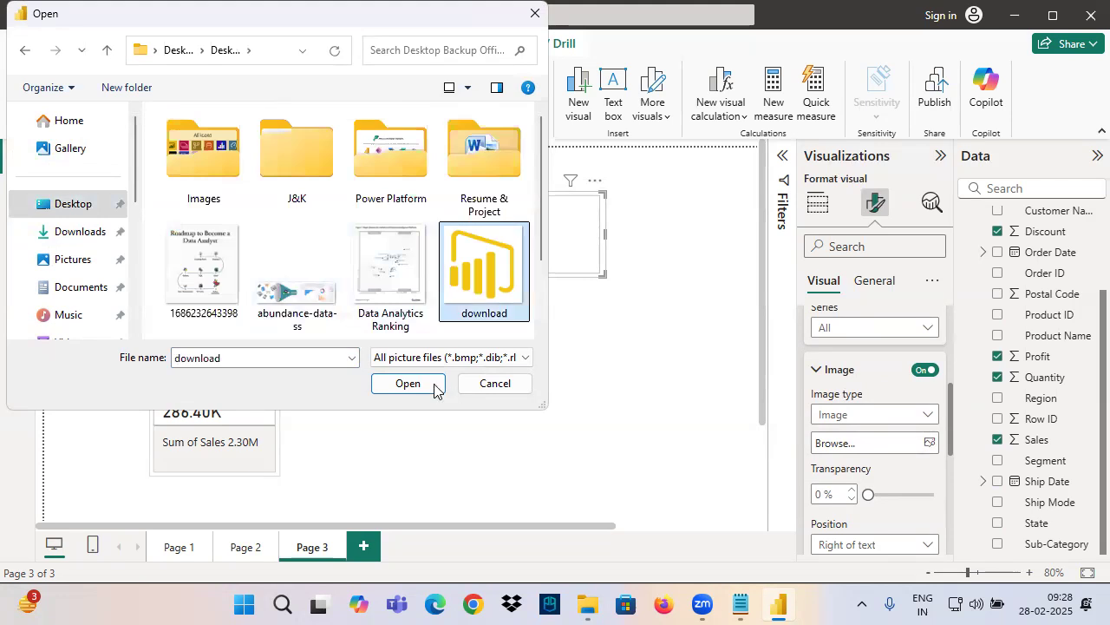
click(405, 382)
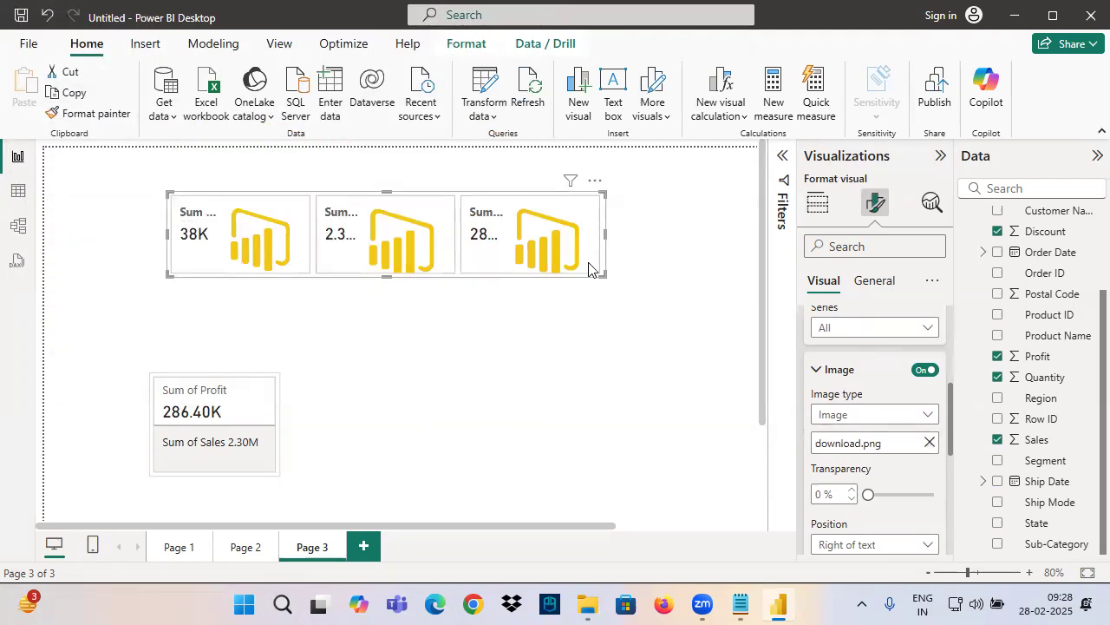
Turn off the fixed image size and set the image area size to 31 %
scroll(855, 437, down, 2)
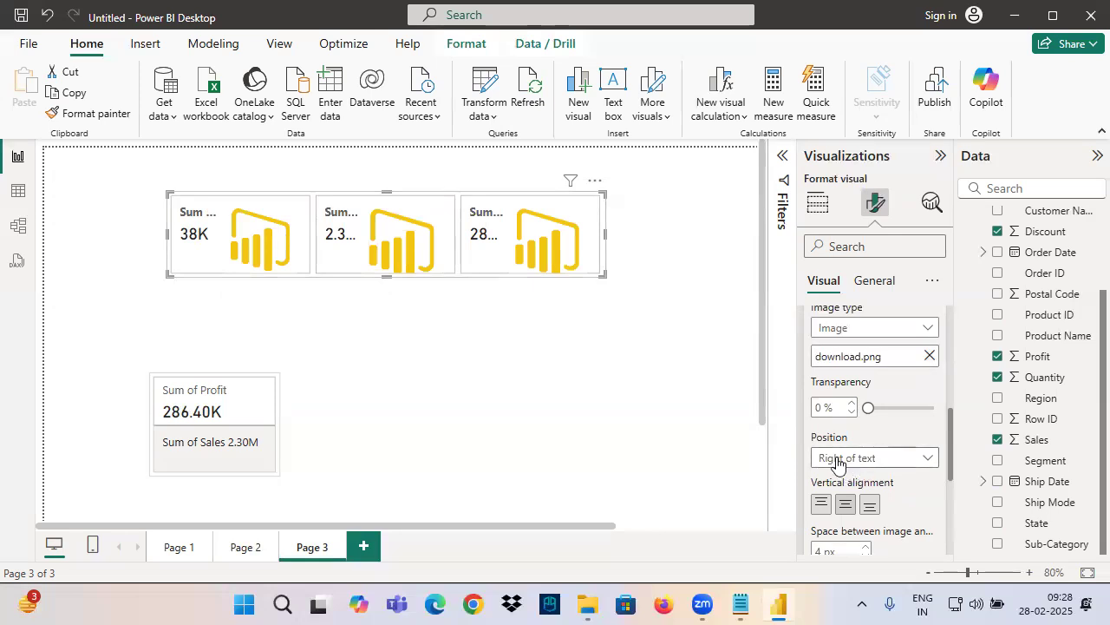
scroll(857, 466, down, 4)
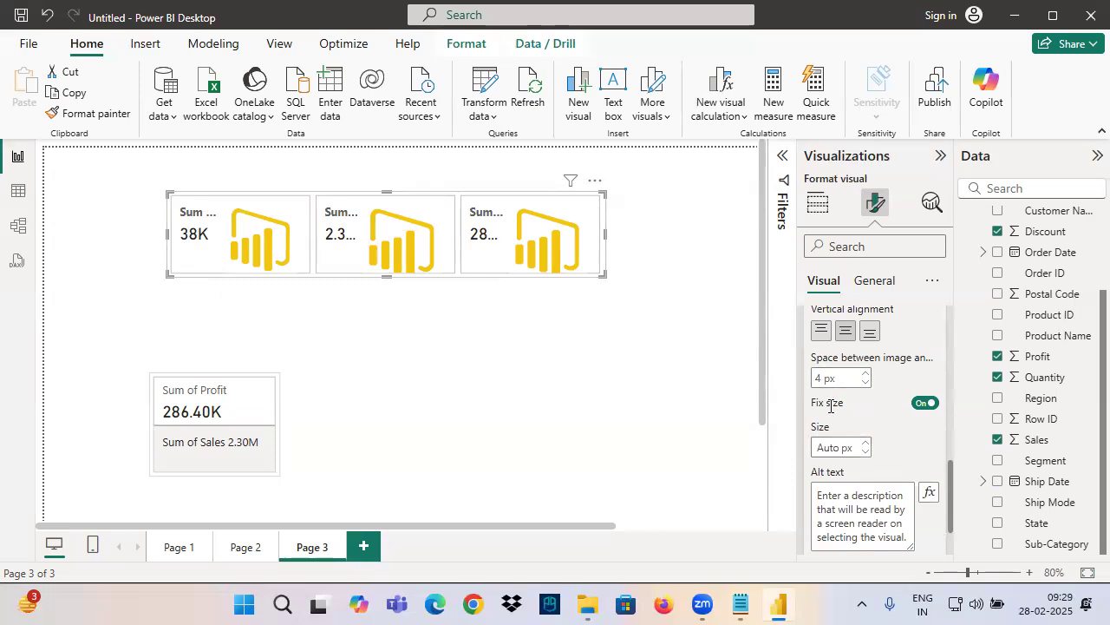
click(924, 403)
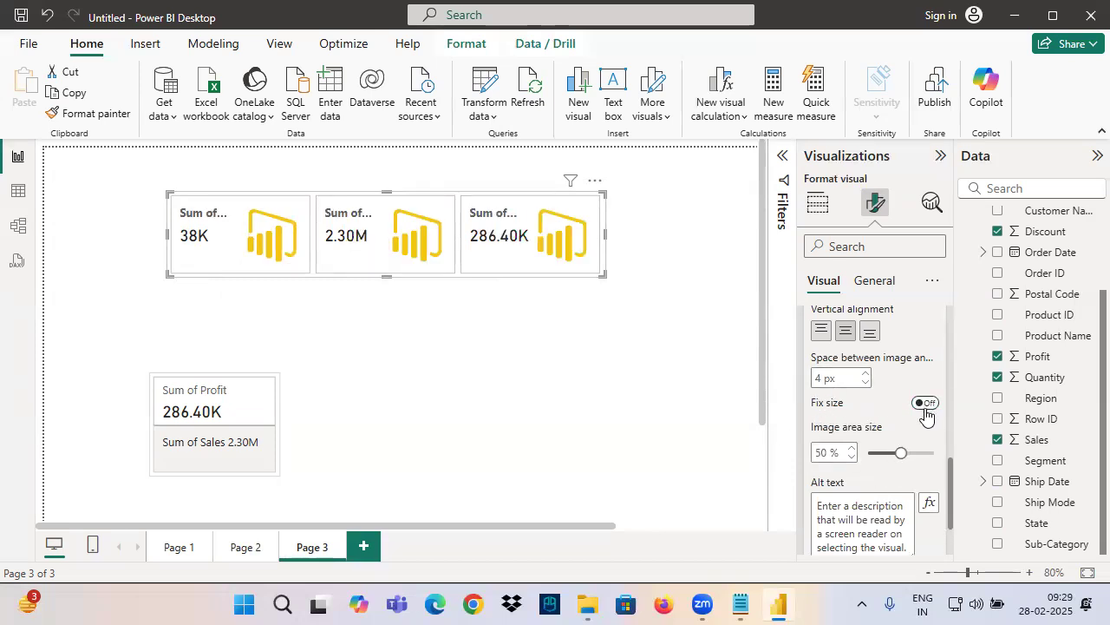
drag(899, 452, 885, 454)
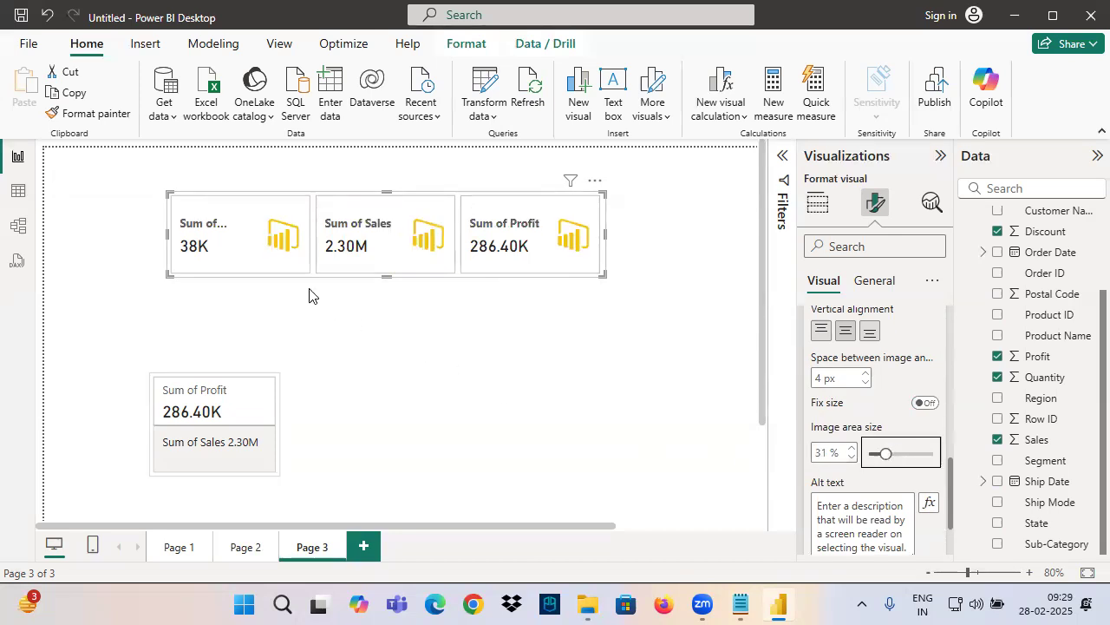
Circle the images on the Quantity, Sales and Profit cards with the red annotation pen, and clear the ink
click(461, 256)
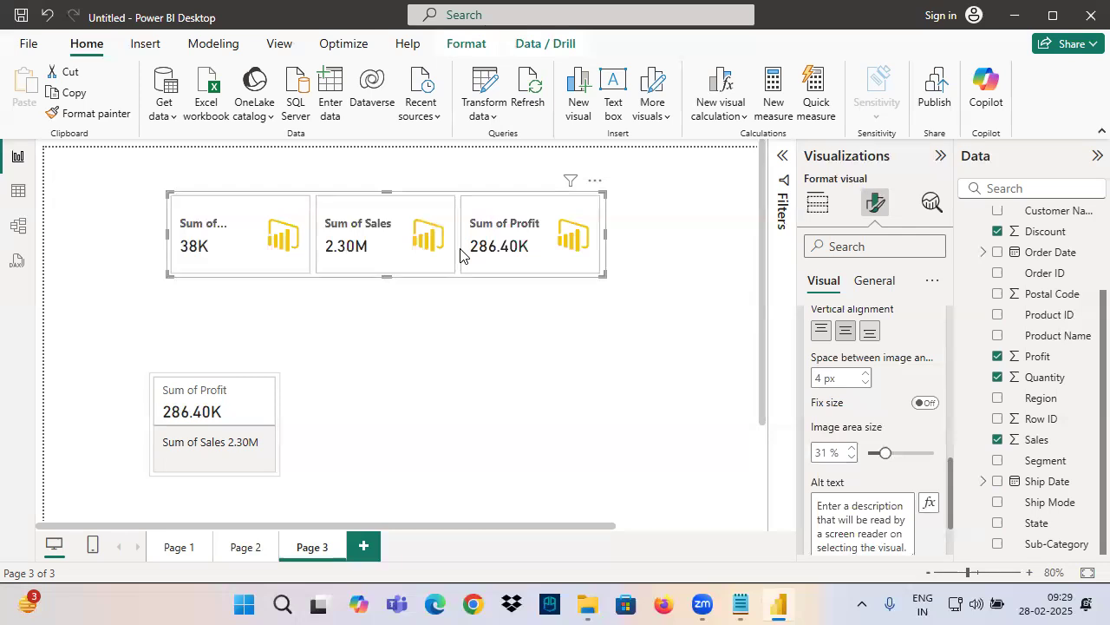
key(ctrl+2)
mouse_move(289, 219)
mouse_down()
mouse_move(291, 263)
mouse_move(278, 227)
mouse_up()
drag(422, 222, 394, 226)
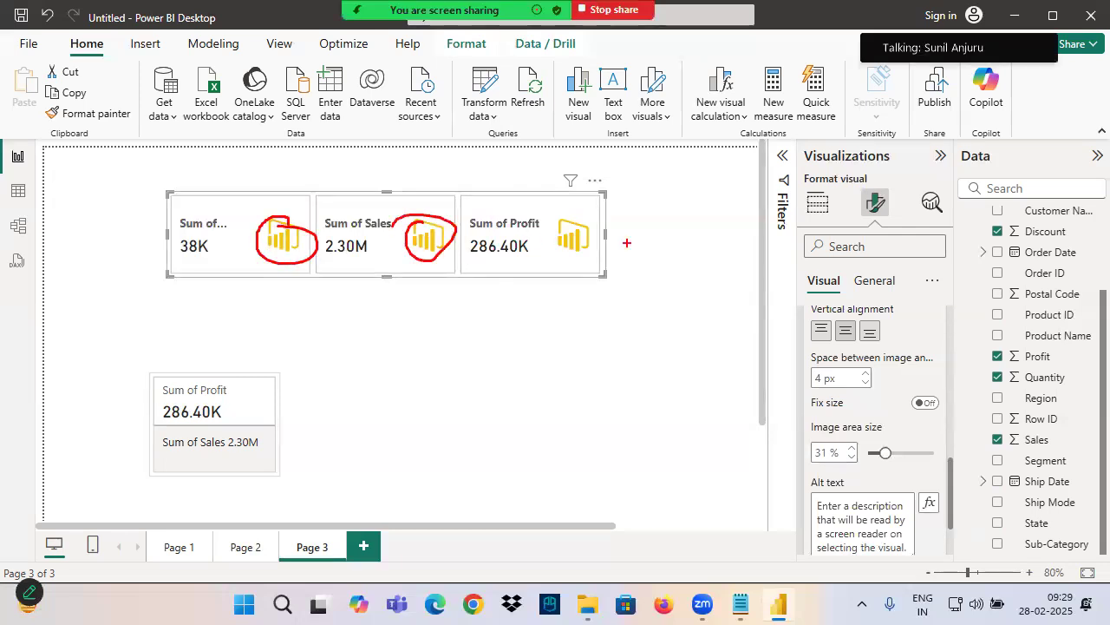
drag(621, 224, 551, 210)
key(Escape)
Close the image settings and select the card visual with Quantity, Sales, Profit and Discount on Page 1
scroll(867, 416, up, 10)
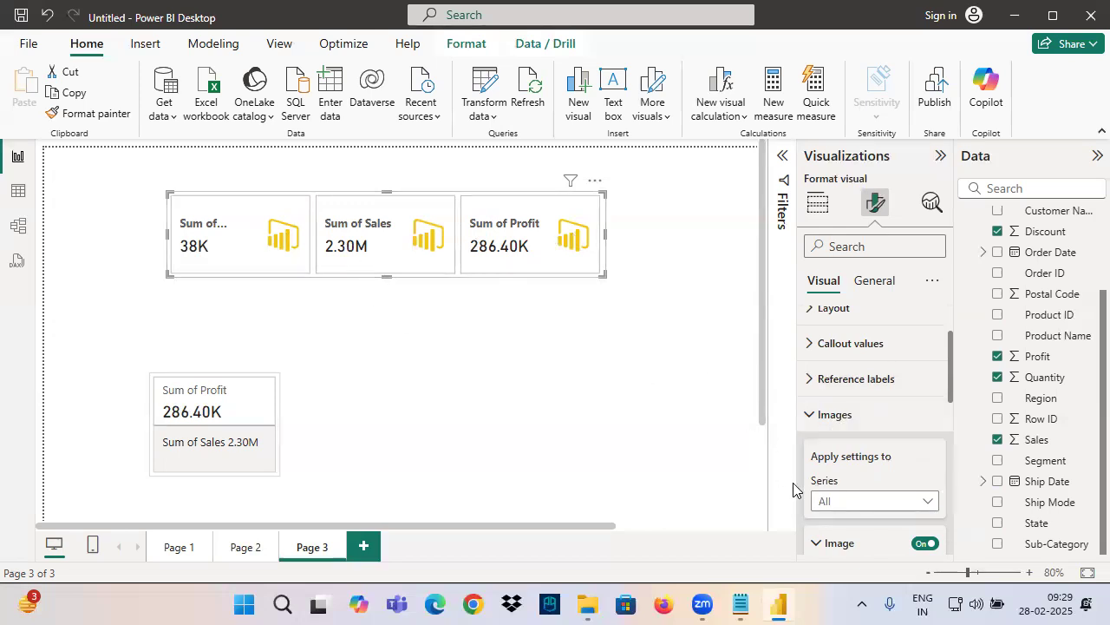
click(835, 501)
click(807, 415)
click(806, 415)
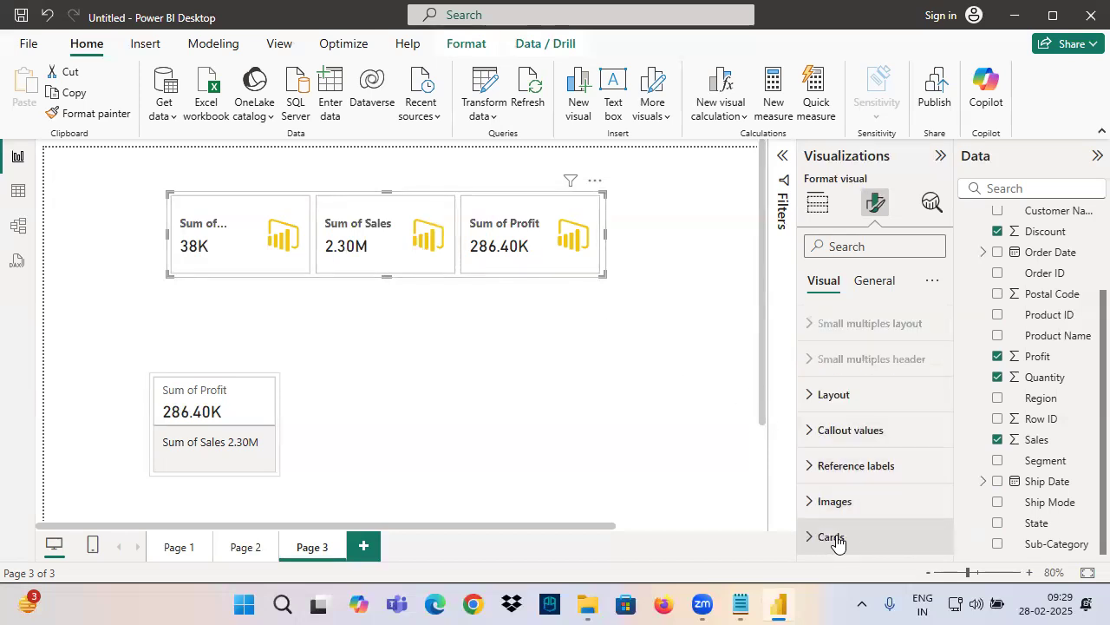
click(244, 546)
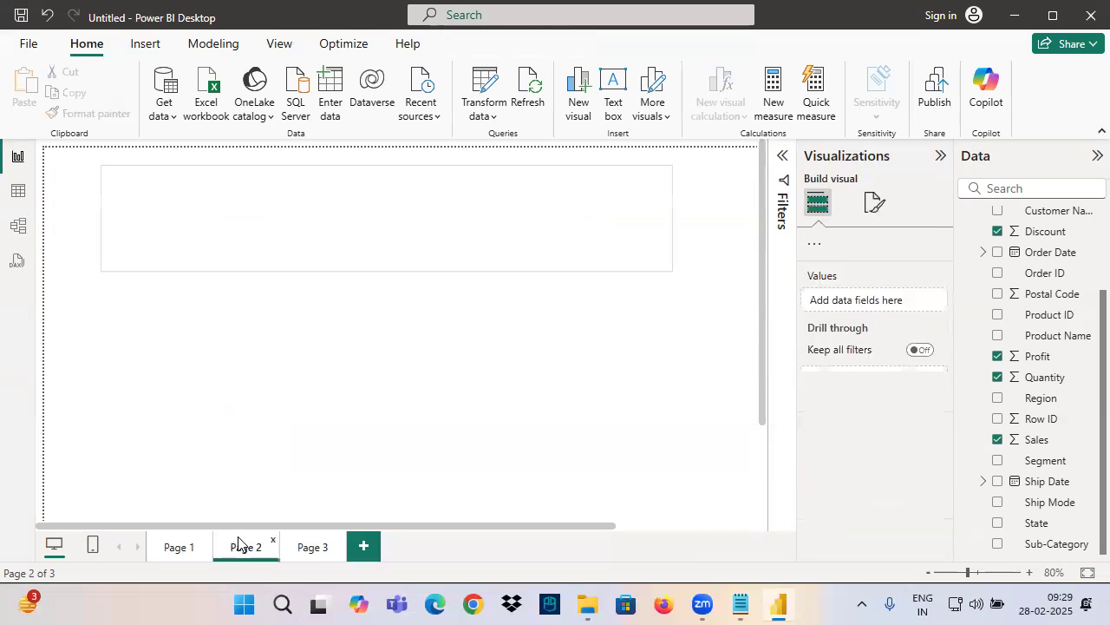
click(179, 548)
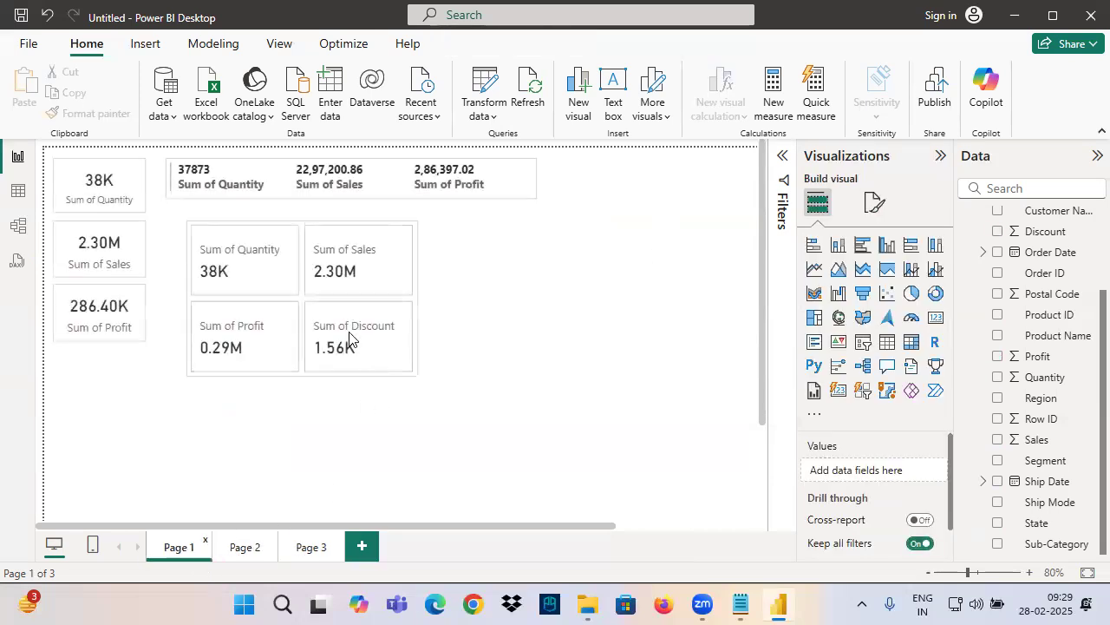
click(243, 276)
Mark the four individual cards with red annotation boxes and arrows, and clear the ink
key(ctrl+2)
drag(191, 224, 299, 295)
drag(245, 217, 225, 187)
drag(308, 225, 397, 288)
drag(342, 195, 354, 230)
drag(330, 210, 369, 214)
drag(196, 301, 285, 361)
drag(301, 298, 366, 346)
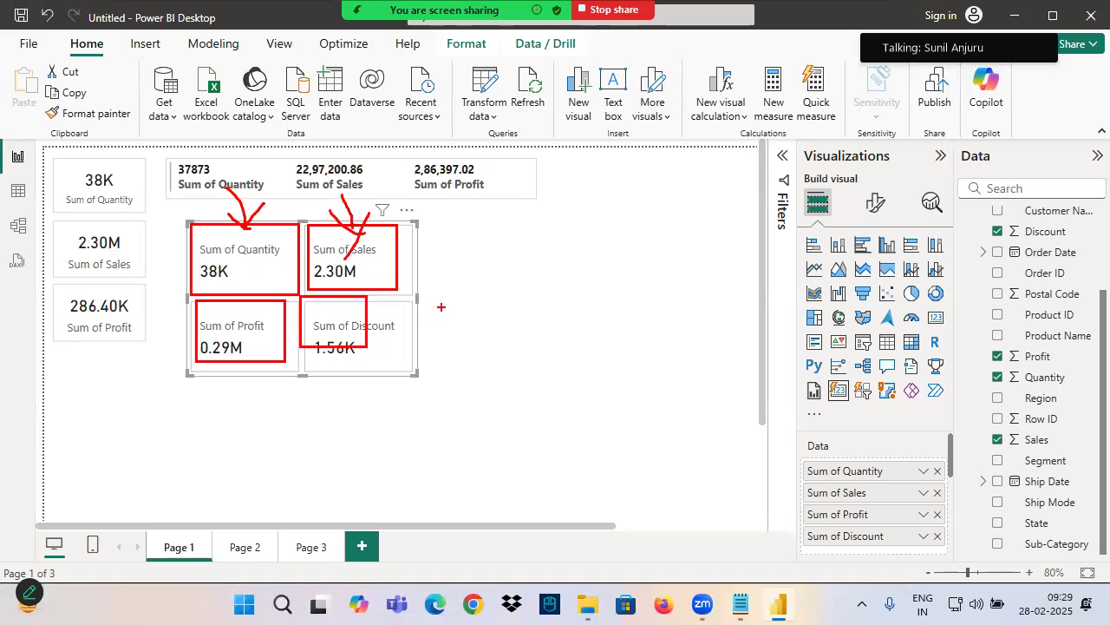
key(Escape)
Open the Cards formatting settings of the four-value card and look through the shape, padding, background and border options
click(875, 202)
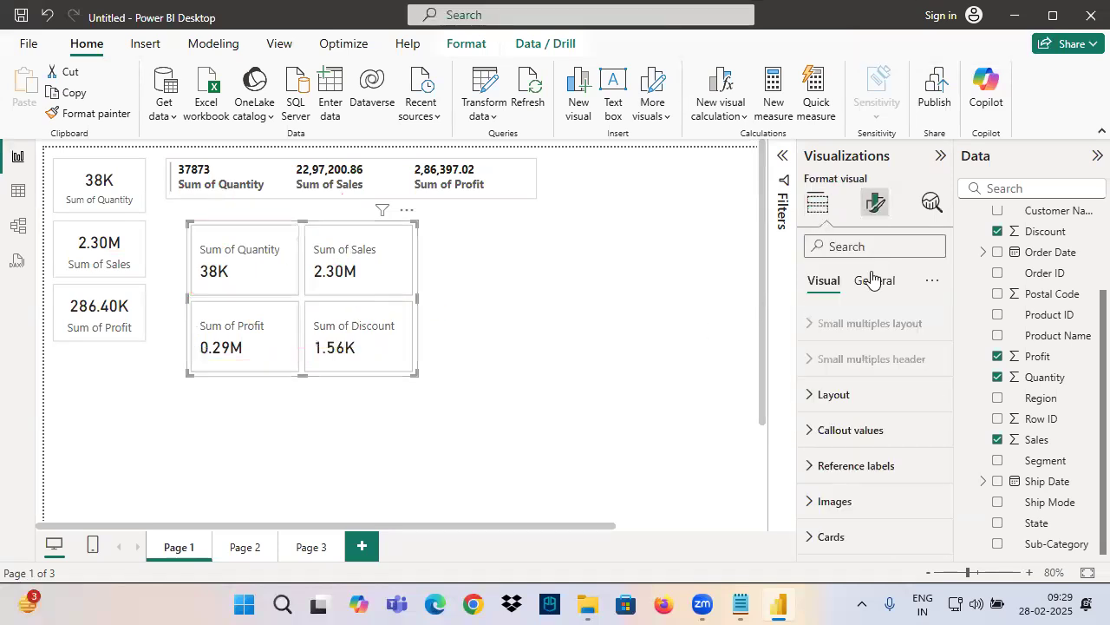
click(831, 539)
scroll(844, 477, down, 3)
scroll(835, 466, up, 1)
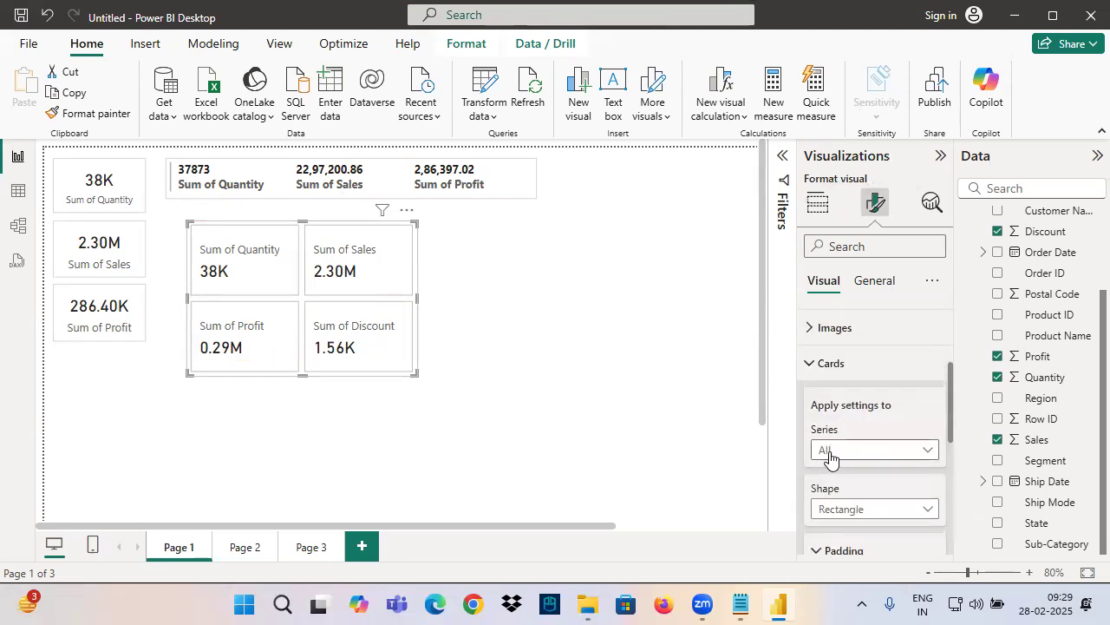
scroll(837, 461, down, 2)
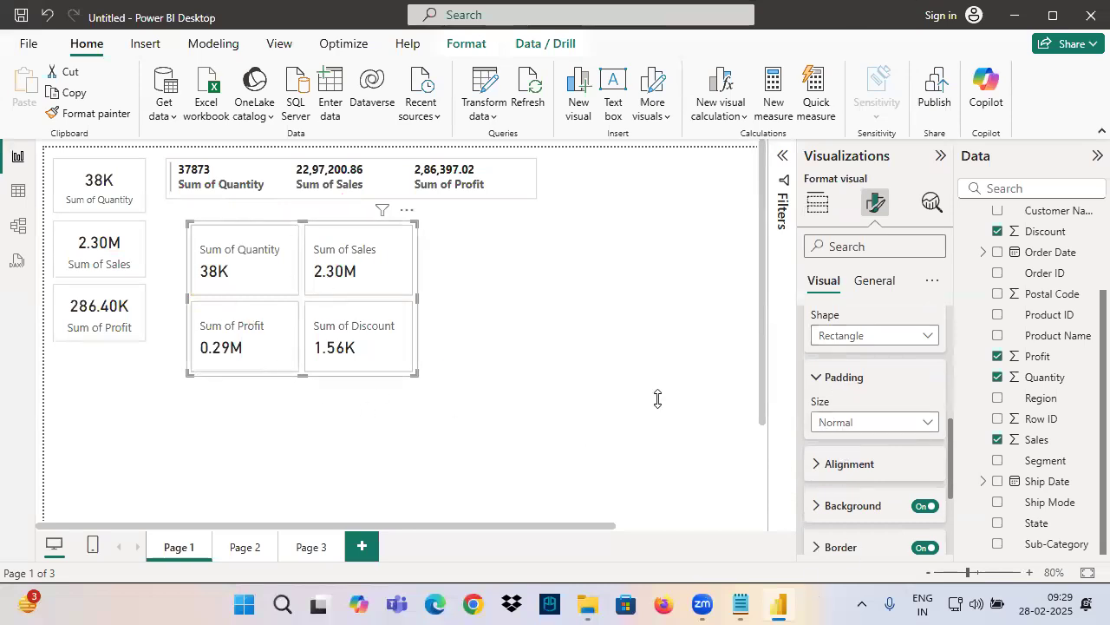
scroll(841, 429, up, 1)
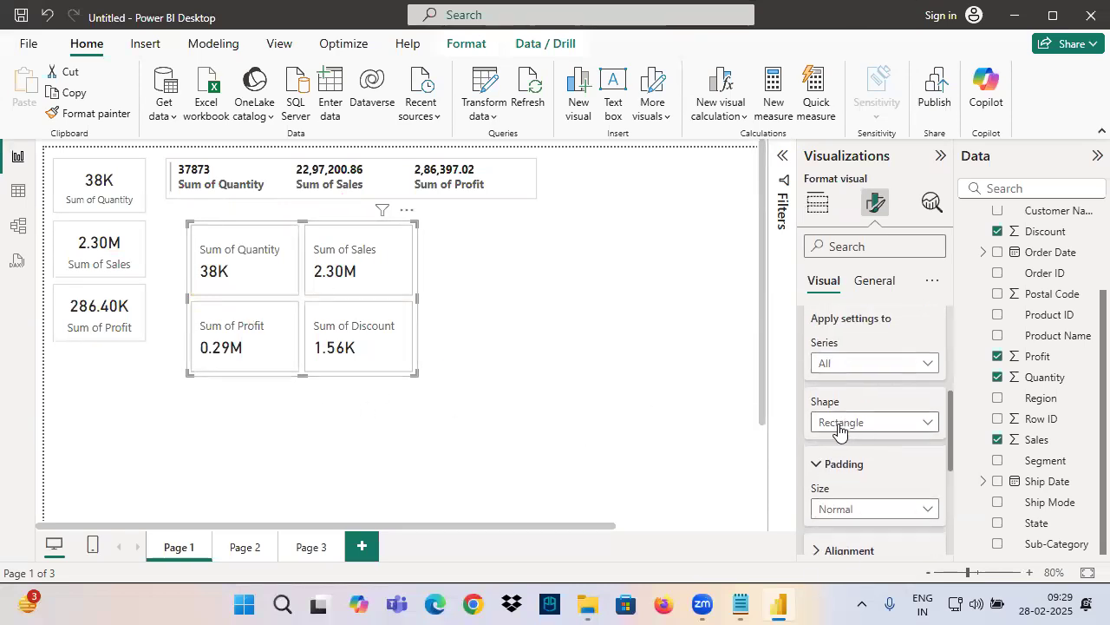
Try the Rounded Rectangle shape on all four cards and return them to Rectangle
click(839, 425)
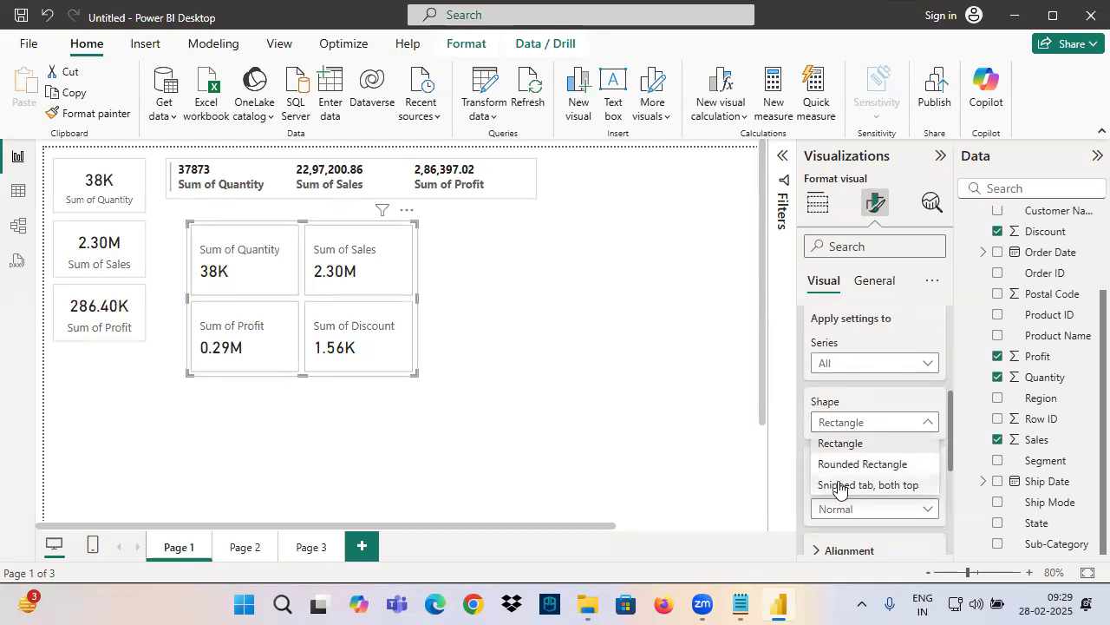
click(838, 464)
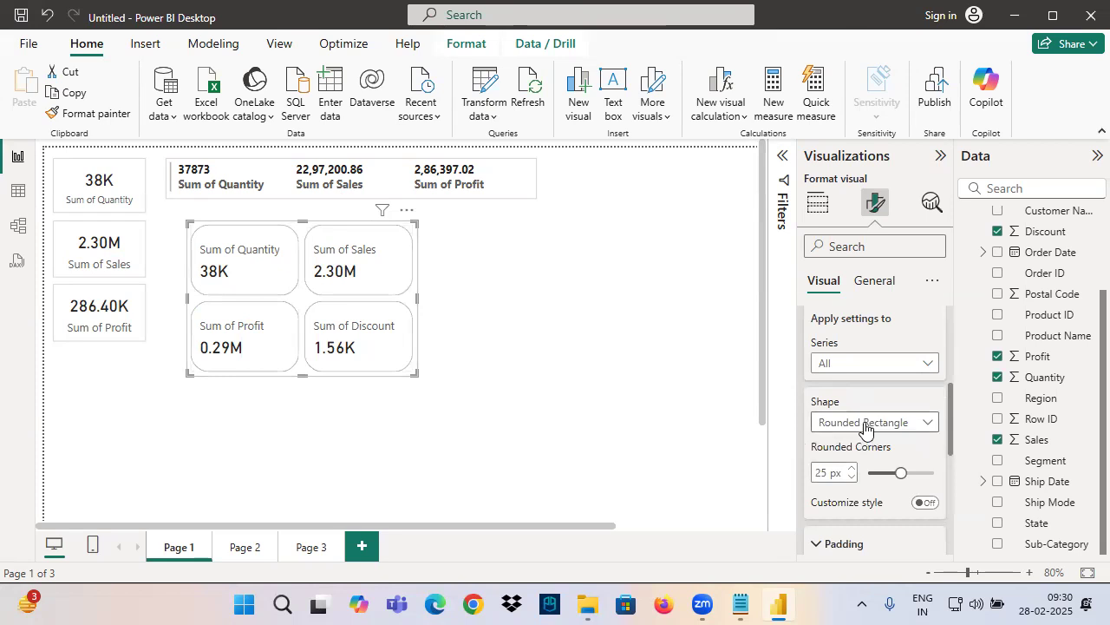
click(865, 425)
click(842, 446)
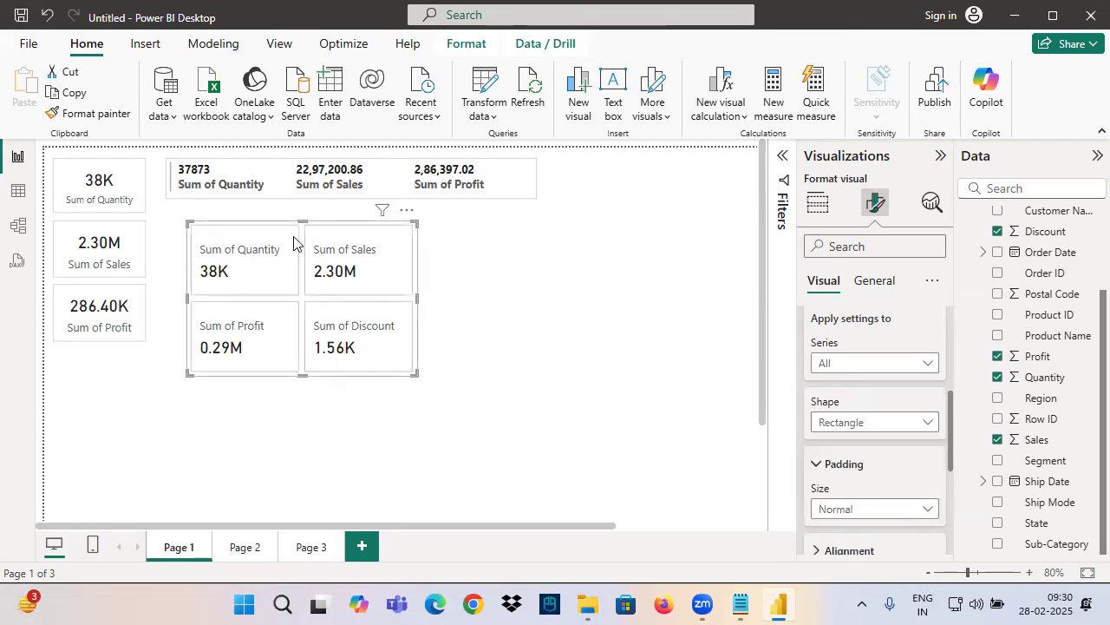
Set the background color of all four cards to light pink
scroll(835, 451, down, 5)
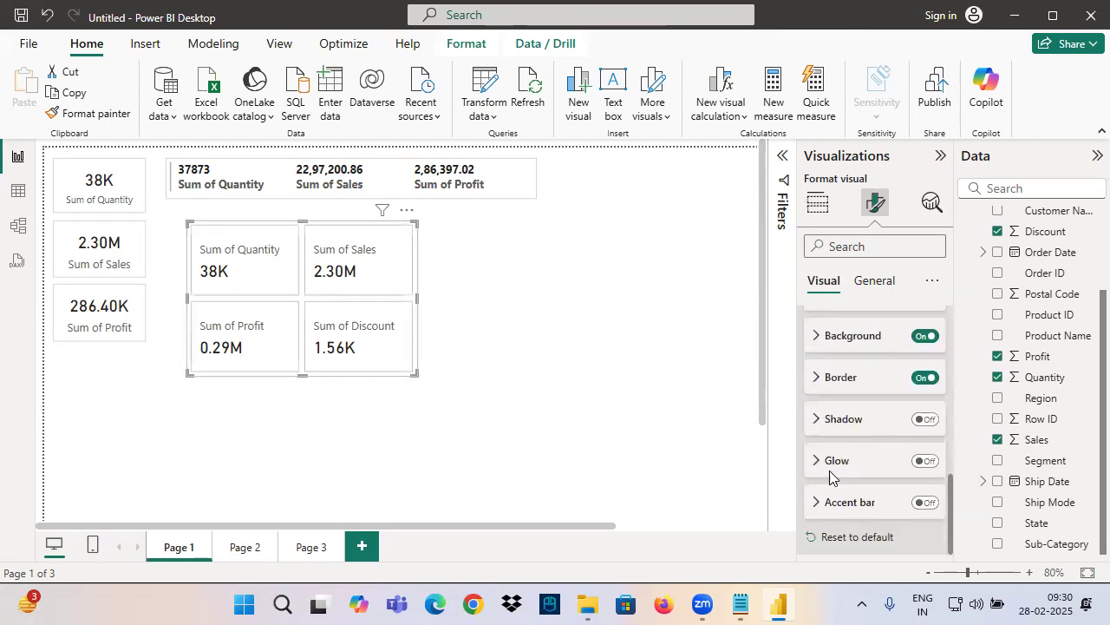
click(848, 342)
click(843, 379)
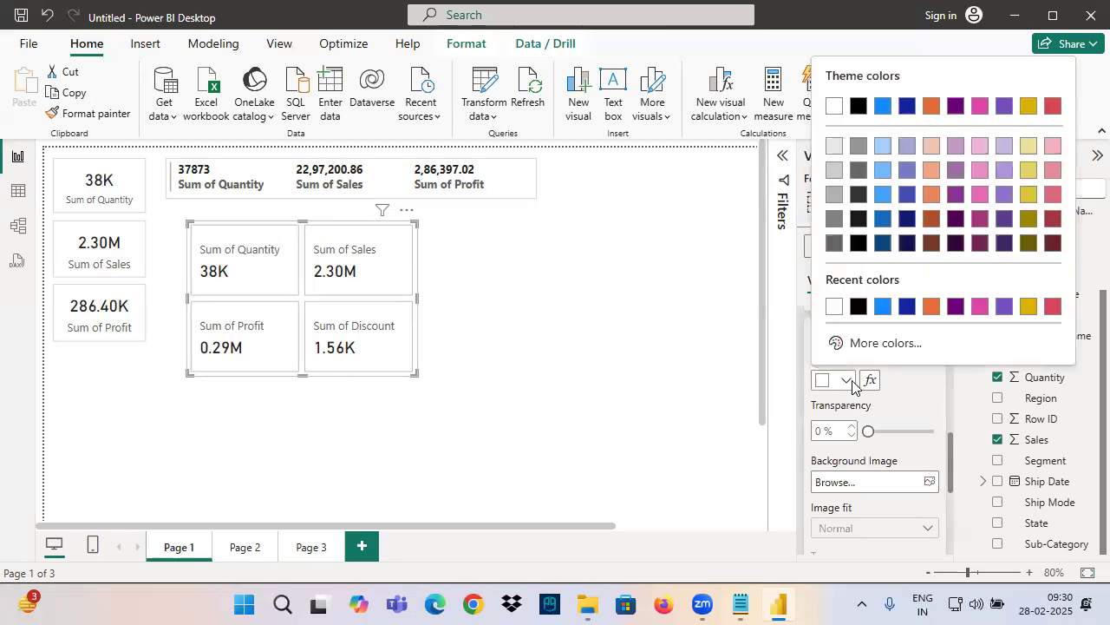
click(980, 169)
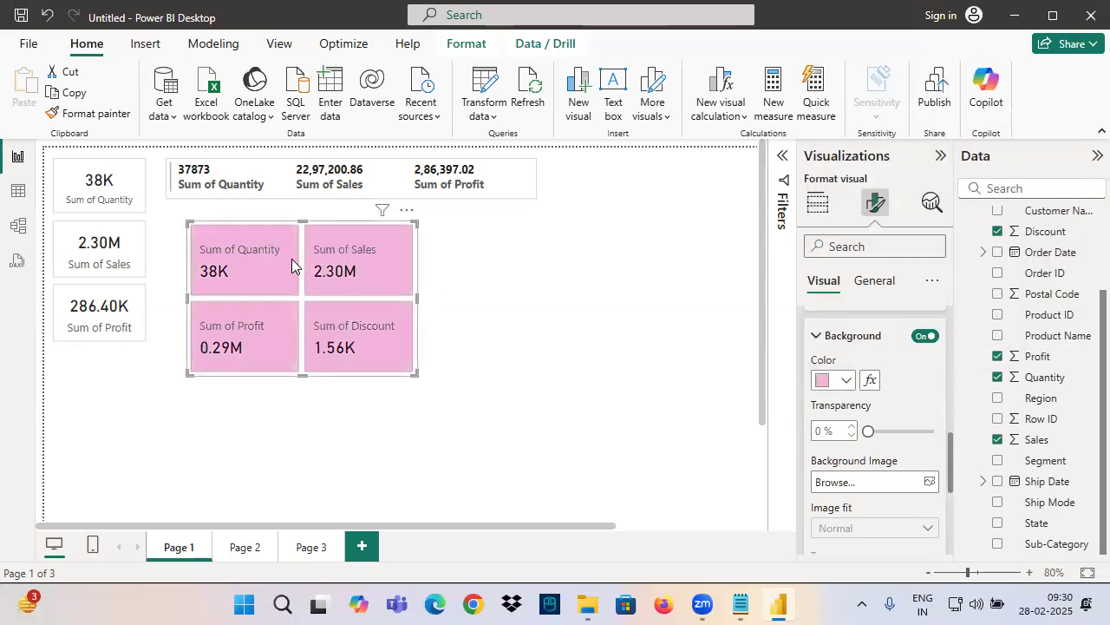
Apply the card settings to Sum of Quantity only and set its background to light purple (#c499ca, Theme color 4, 60% lighter)
scroll(841, 444, up, 3)
scroll(842, 447, up, 5)
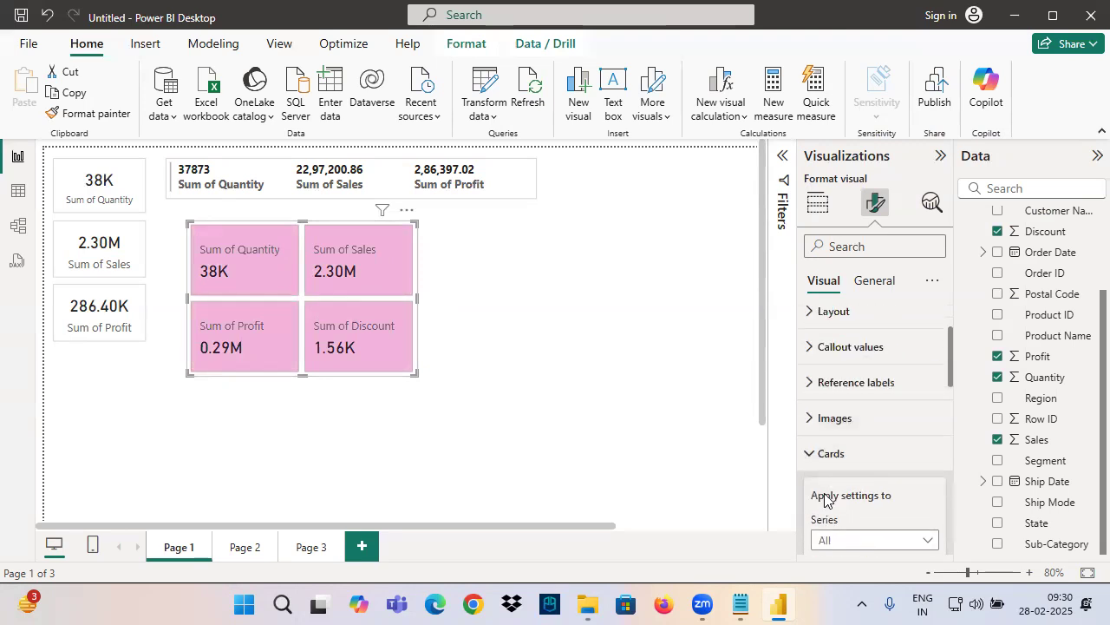
scroll(837, 464, down, 2)
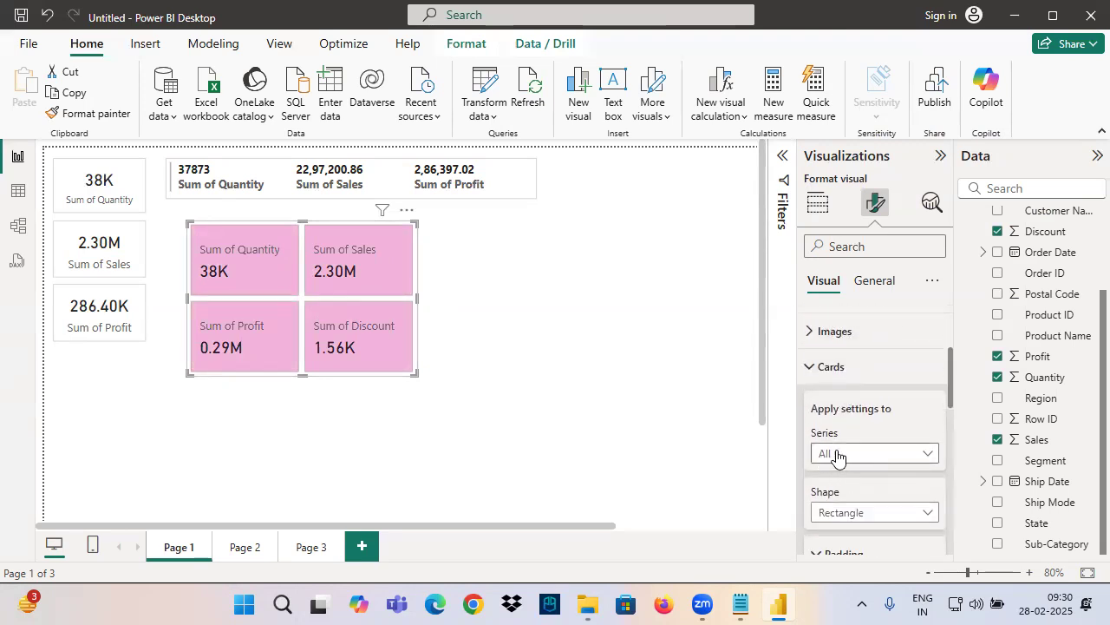
click(837, 455)
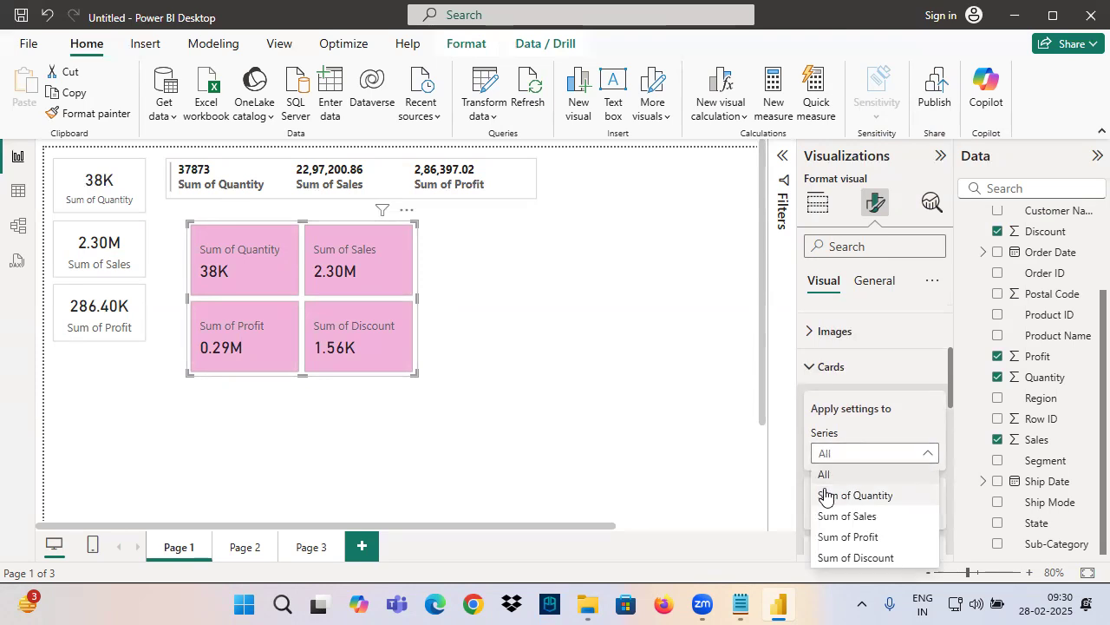
click(862, 482)
scroll(862, 484, down, 3)
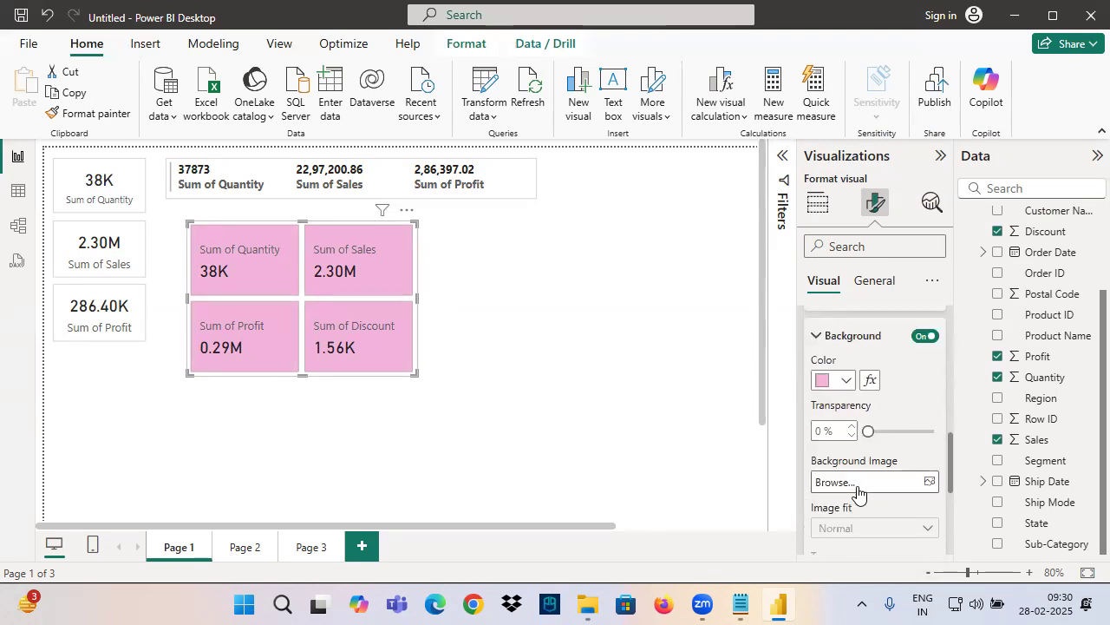
click(847, 379)
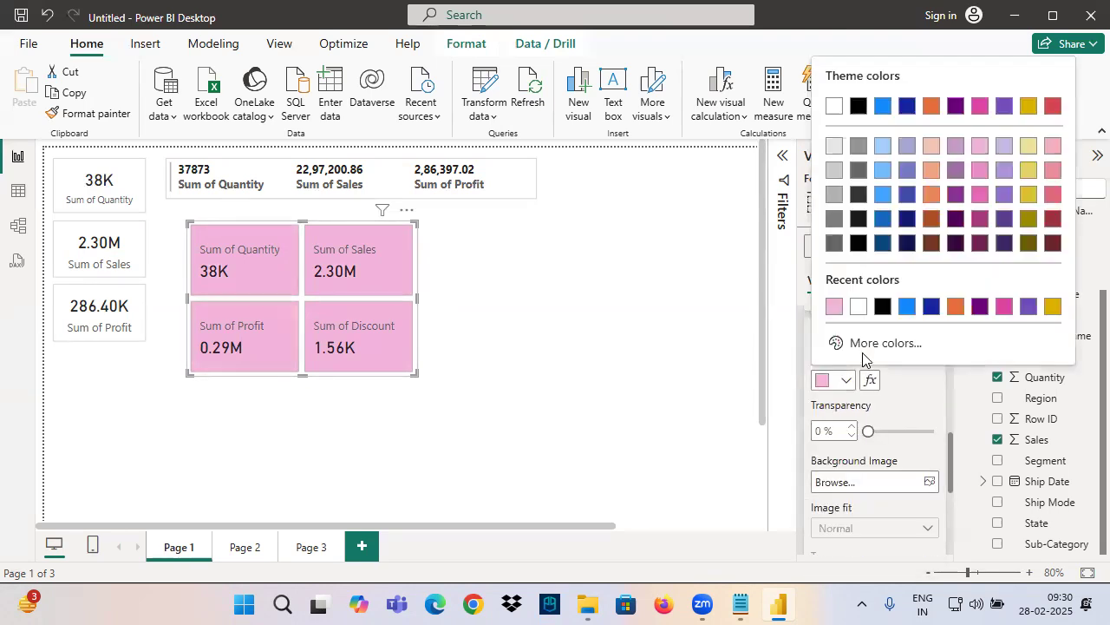
click(956, 151)
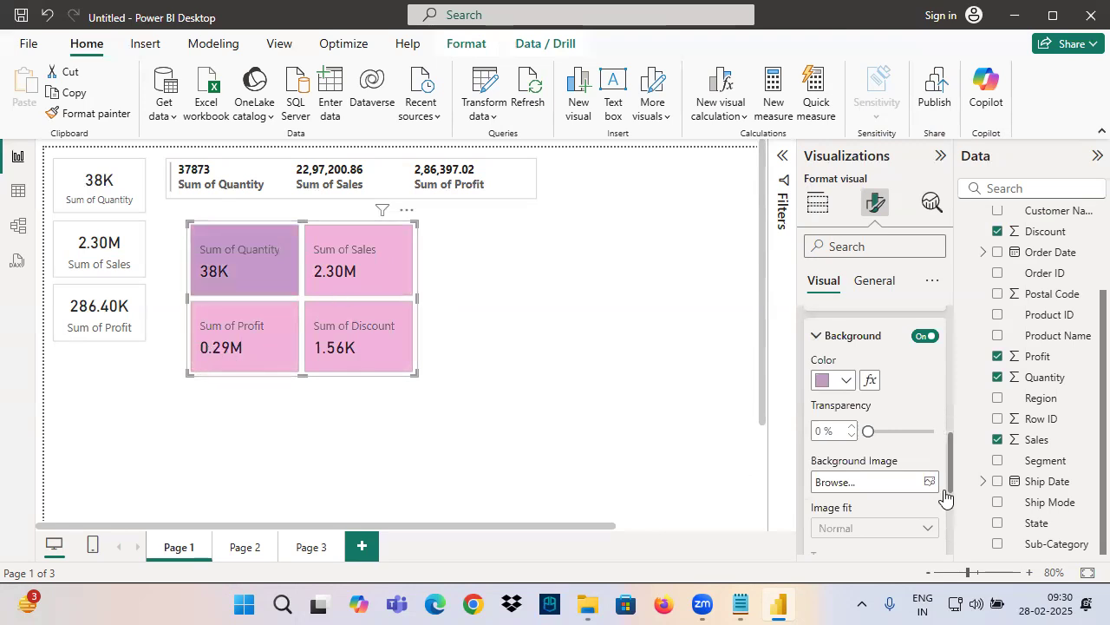
Mark each of the four cards with a red annotation box, clear the ink, and collapse the Cards settings
scroll(872, 488, up, 5)
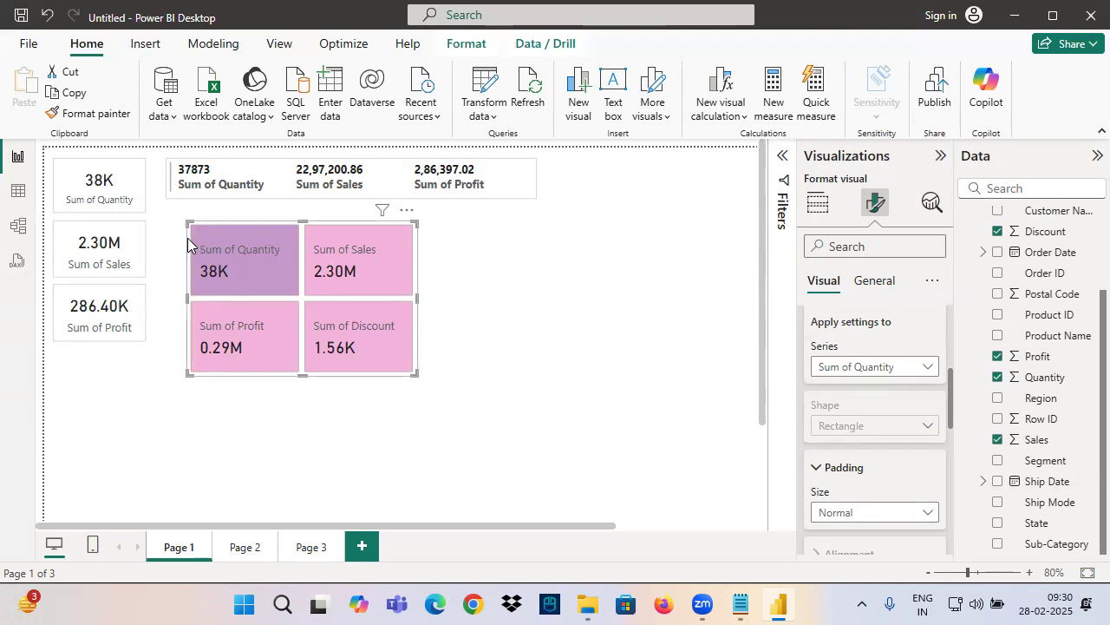
key(ctrl+2)
drag(192, 224, 299, 291)
drag(310, 227, 380, 296)
drag(193, 296, 286, 375)
drag(303, 279, 379, 365)
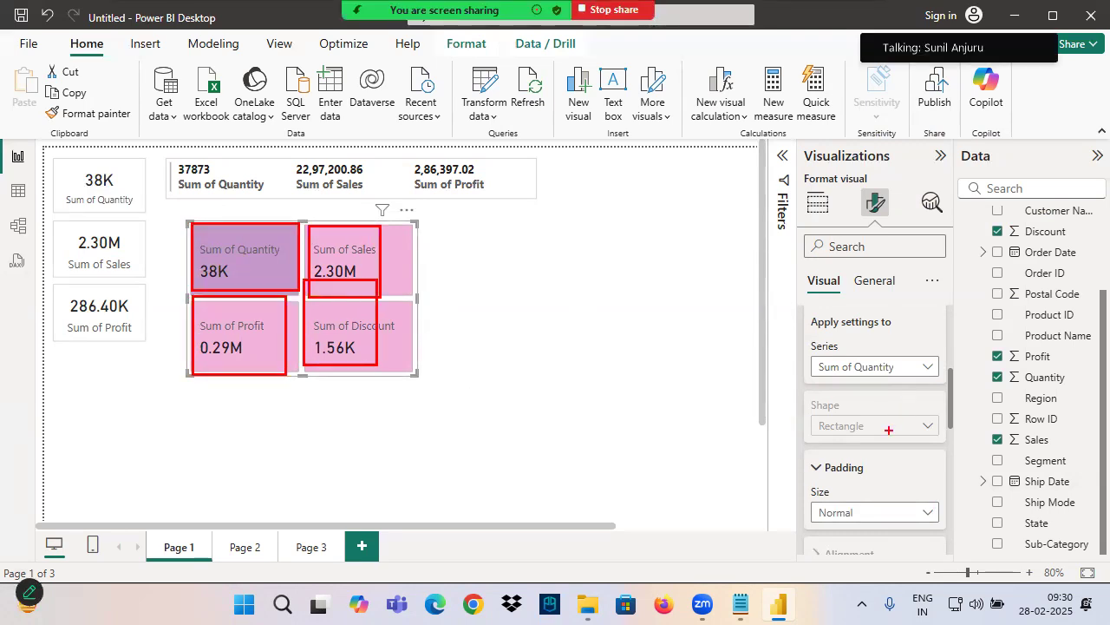
key(Escape)
scroll(876, 447, up, 3)
click(830, 533)
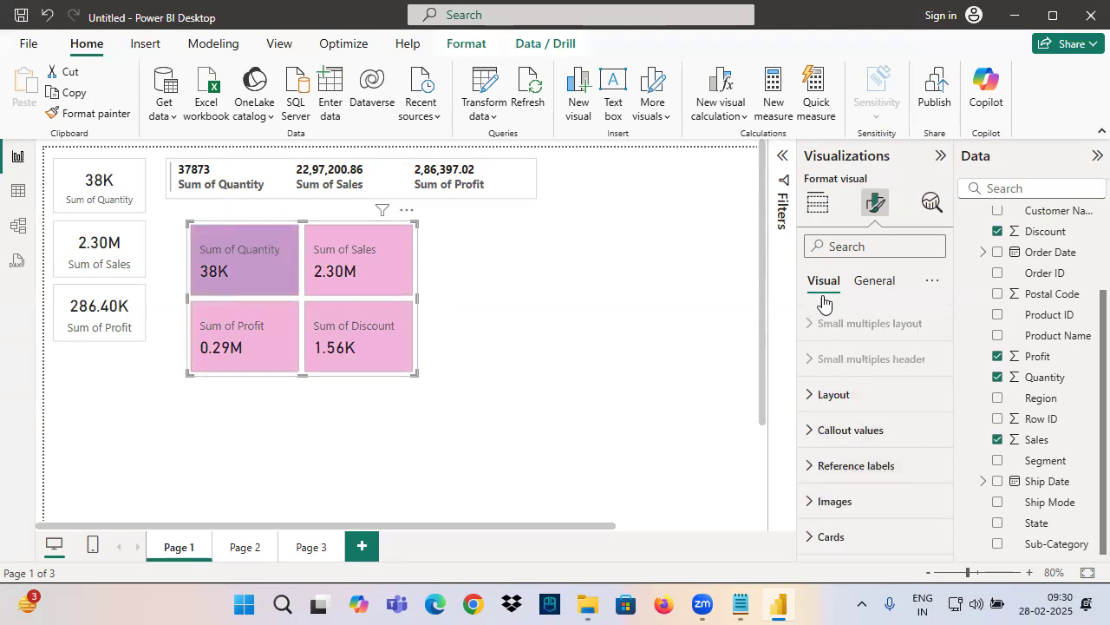
Add a new report page and place a wide Card (New) visual near its upper edge
click(361, 549)
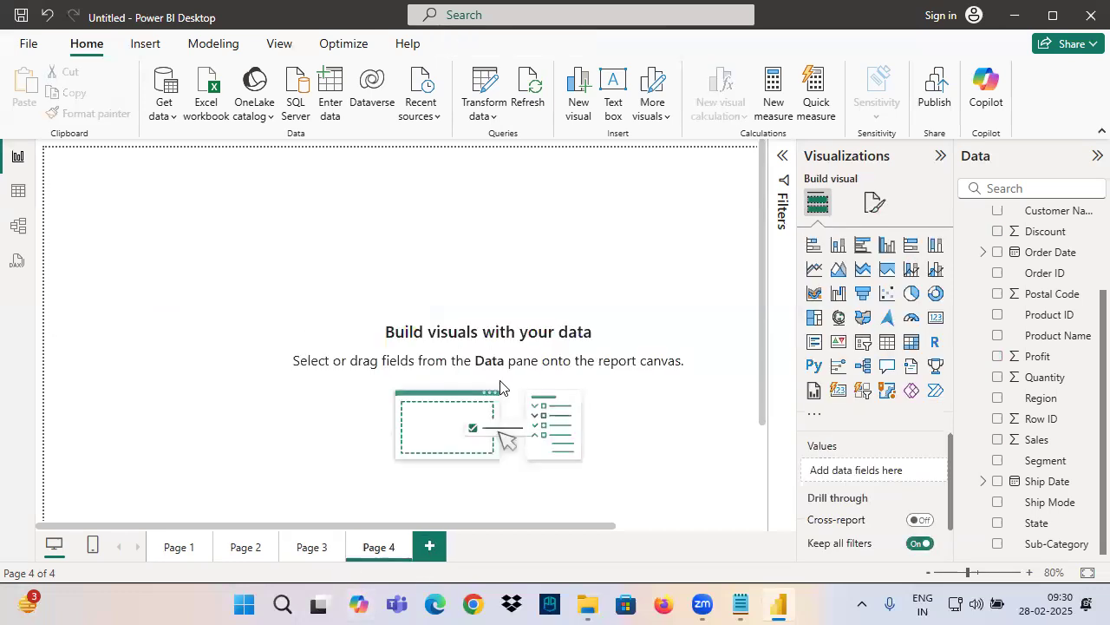
click(838, 389)
drag(245, 336, 608, 346)
drag(530, 317, 536, 350)
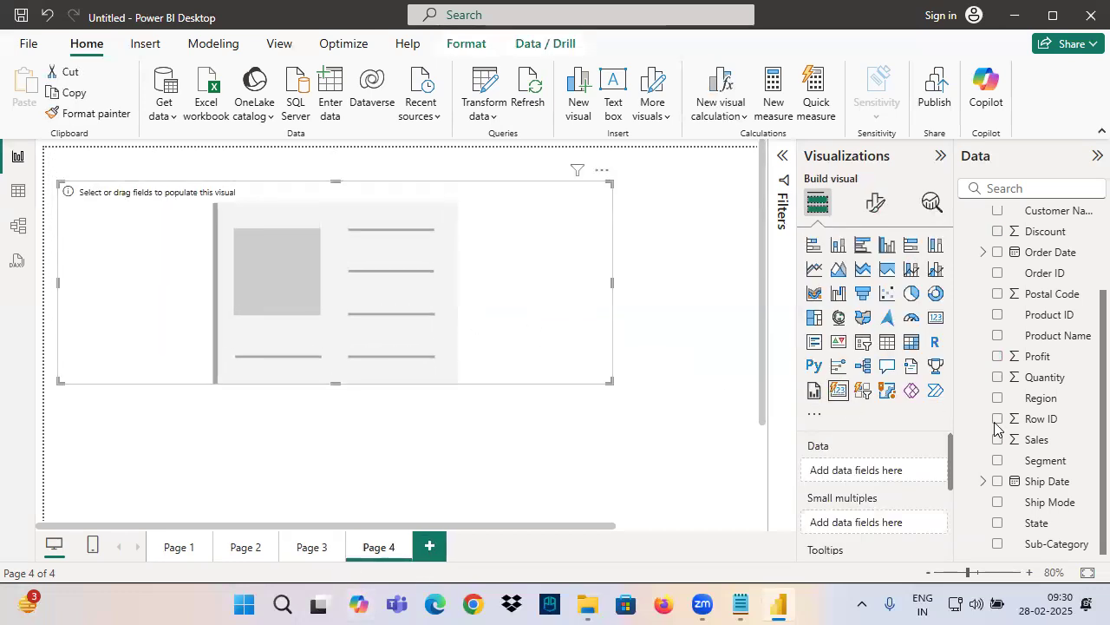
Add Quantity, Sales and Profit as the data fields of the new card visual
scroll(1037, 512, up, 3)
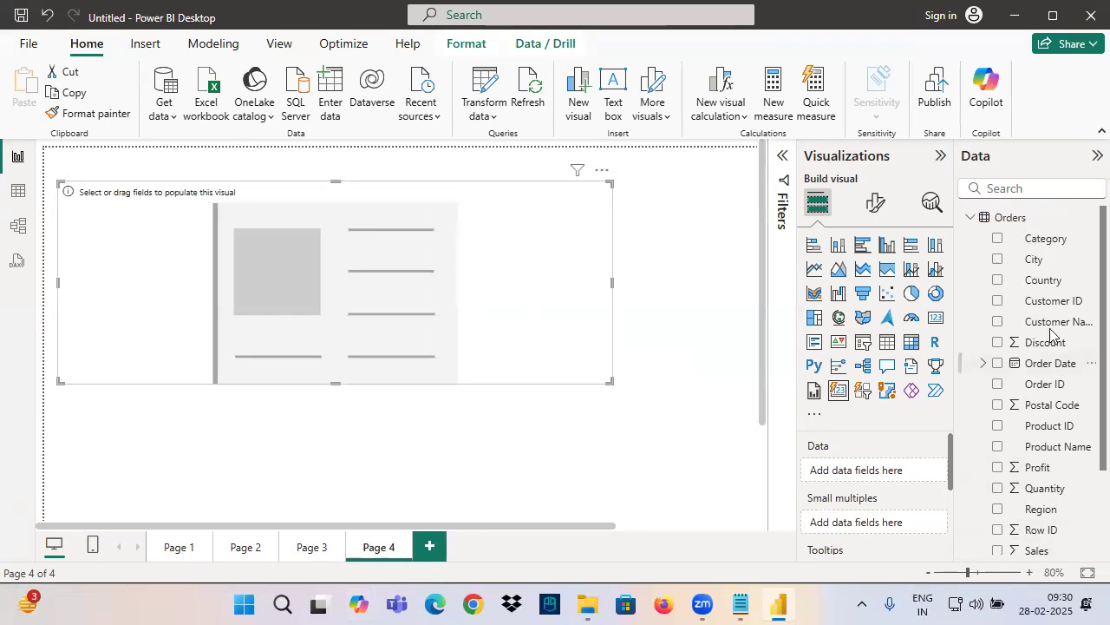
scroll(1045, 408, down, 3)
drag(1050, 376, 831, 444)
drag(1028, 444, 872, 491)
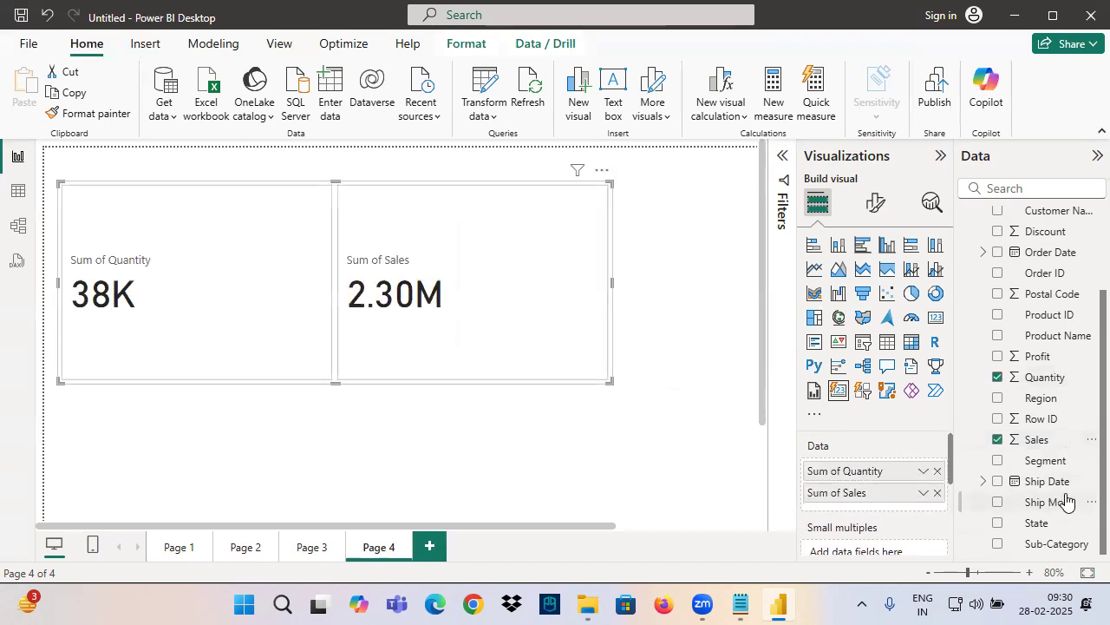
drag(1038, 357, 827, 516)
Shrink the card visual's height and width and set its callout value font size to 20
click(875, 202)
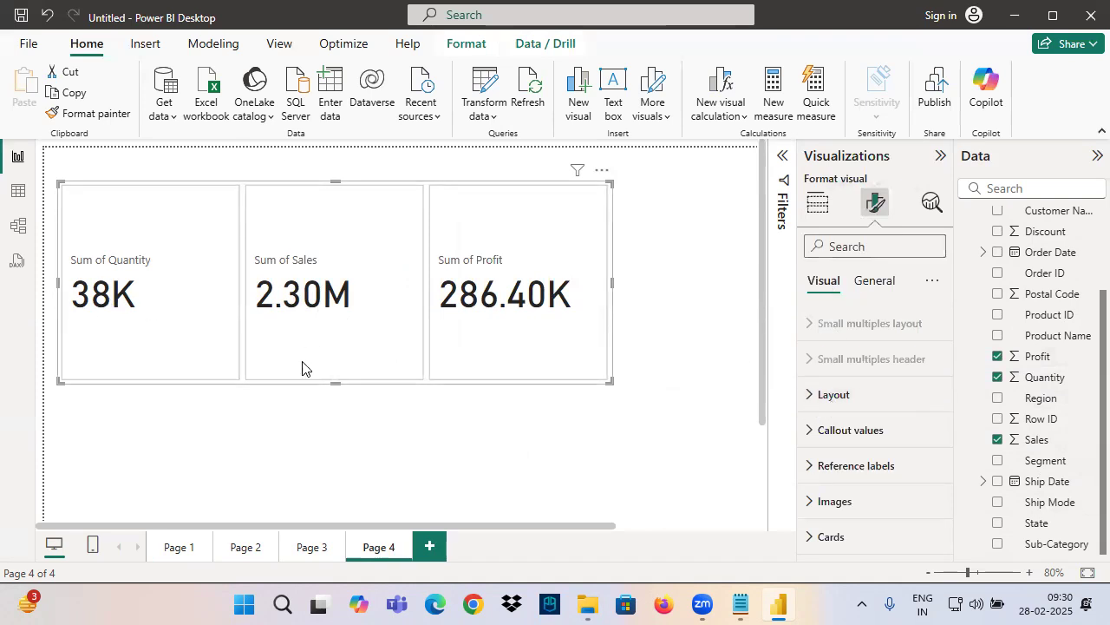
drag(337, 381, 338, 278)
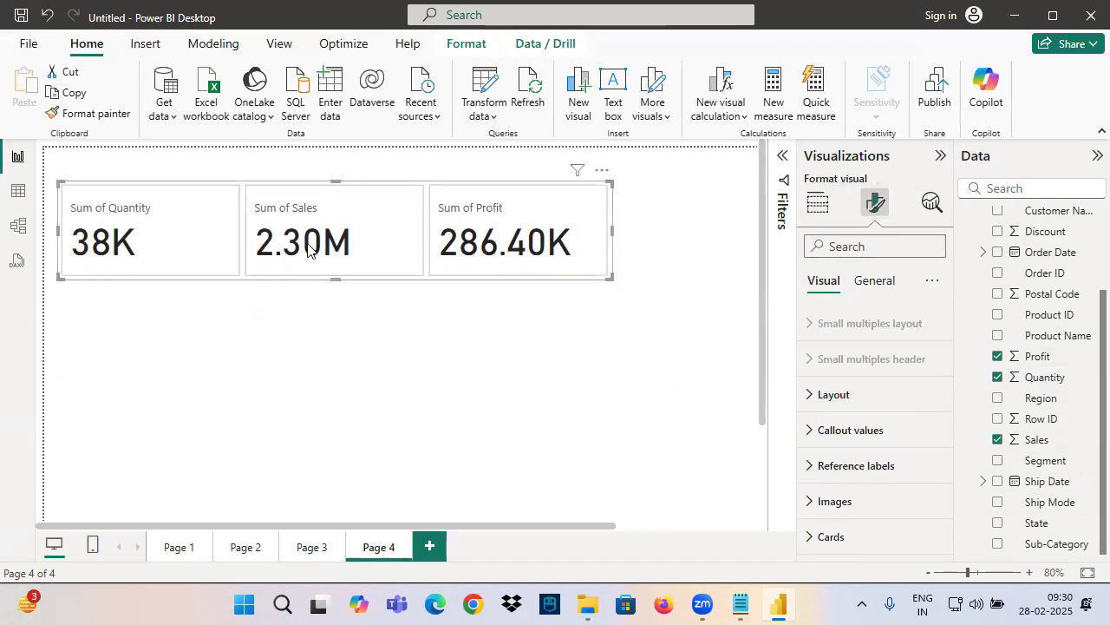
click(868, 429)
scroll(879, 451, down, 3)
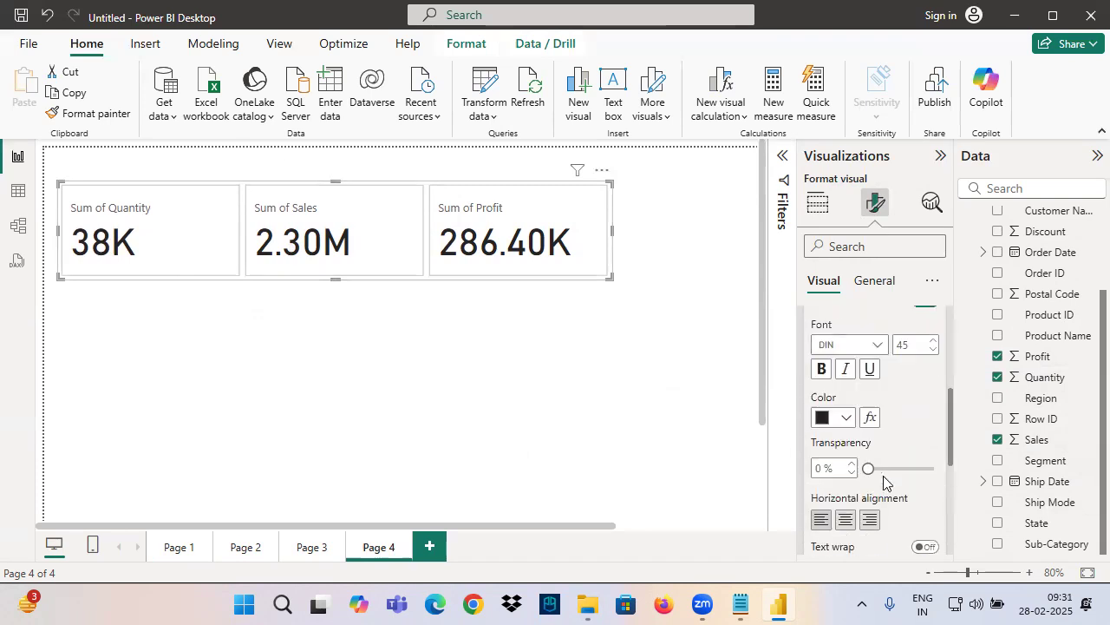
click(906, 345)
text(20)
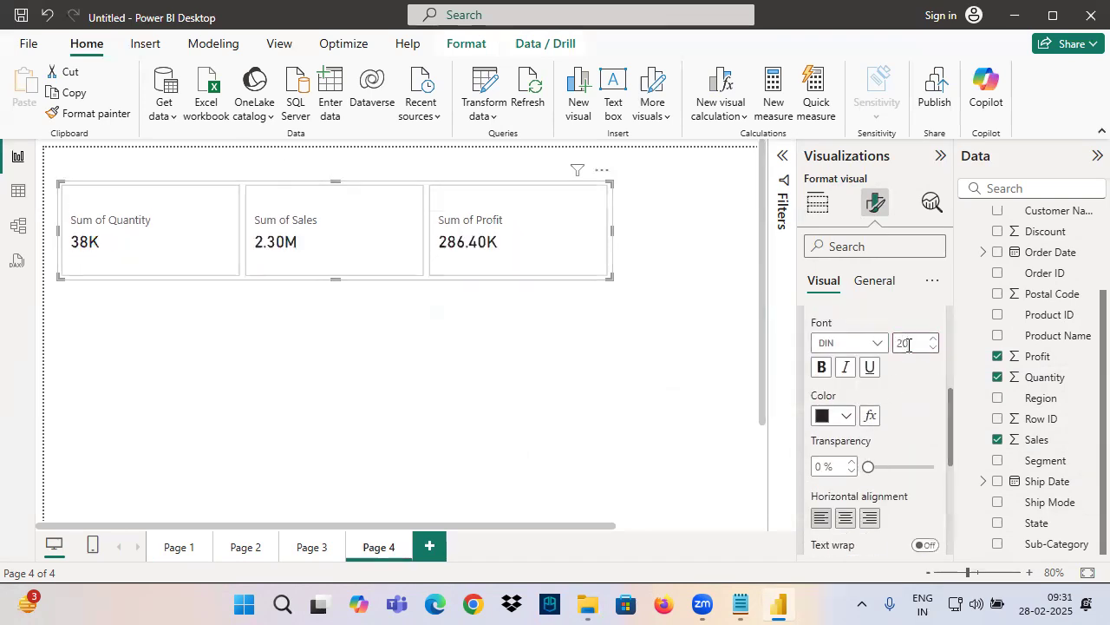
drag(612, 230, 487, 250)
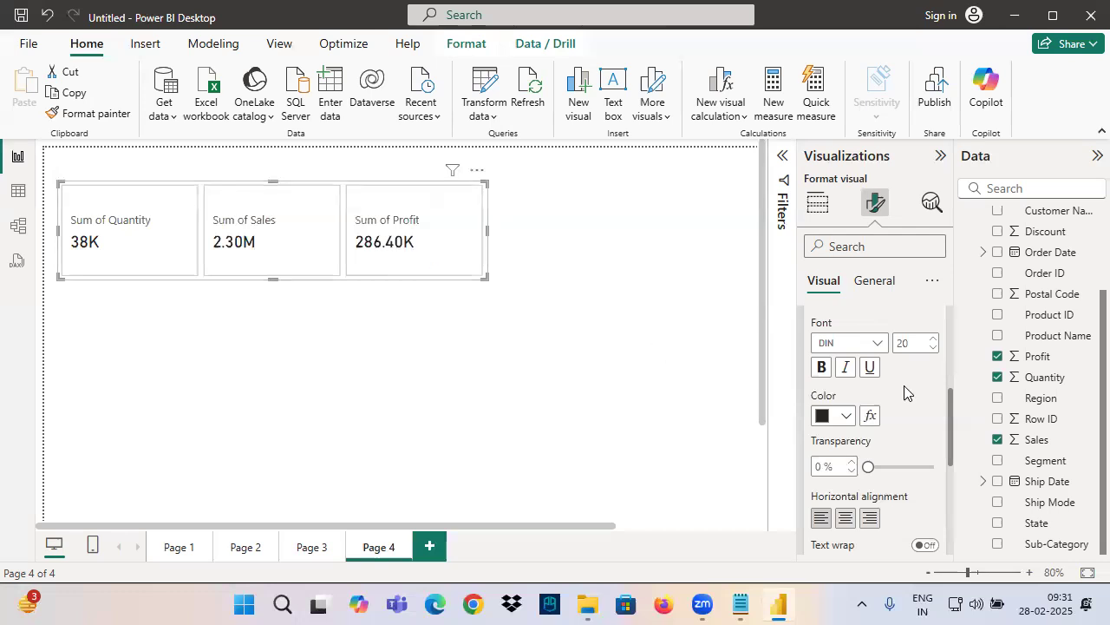
Set the callout display units of Sum of Profit to Millions and collapse the callout value settings
scroll(876, 416, up, 4)
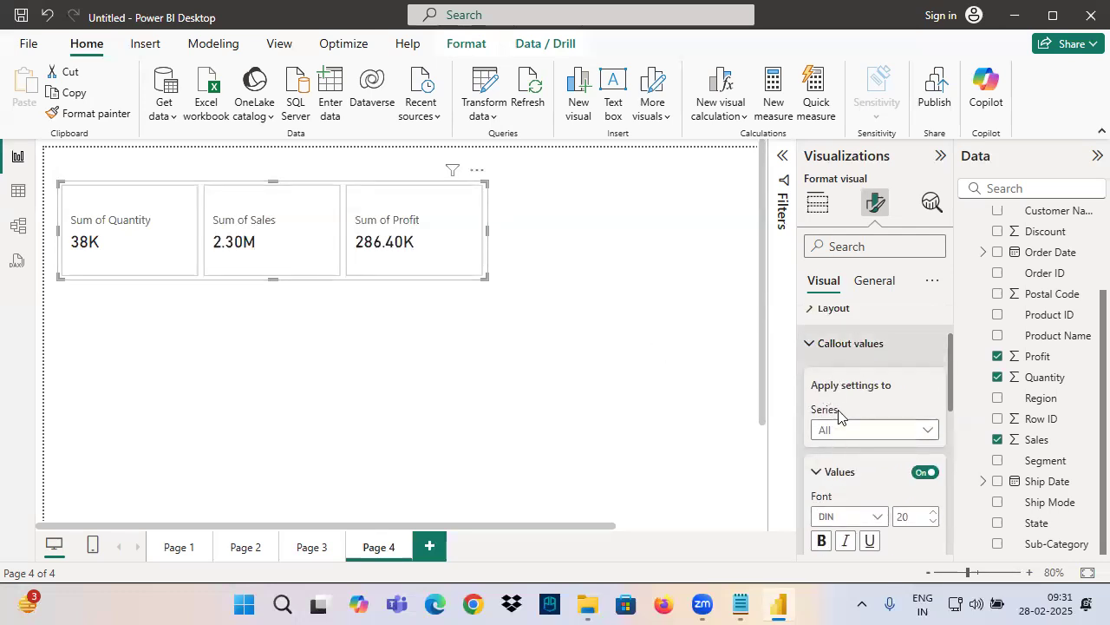
click(836, 427)
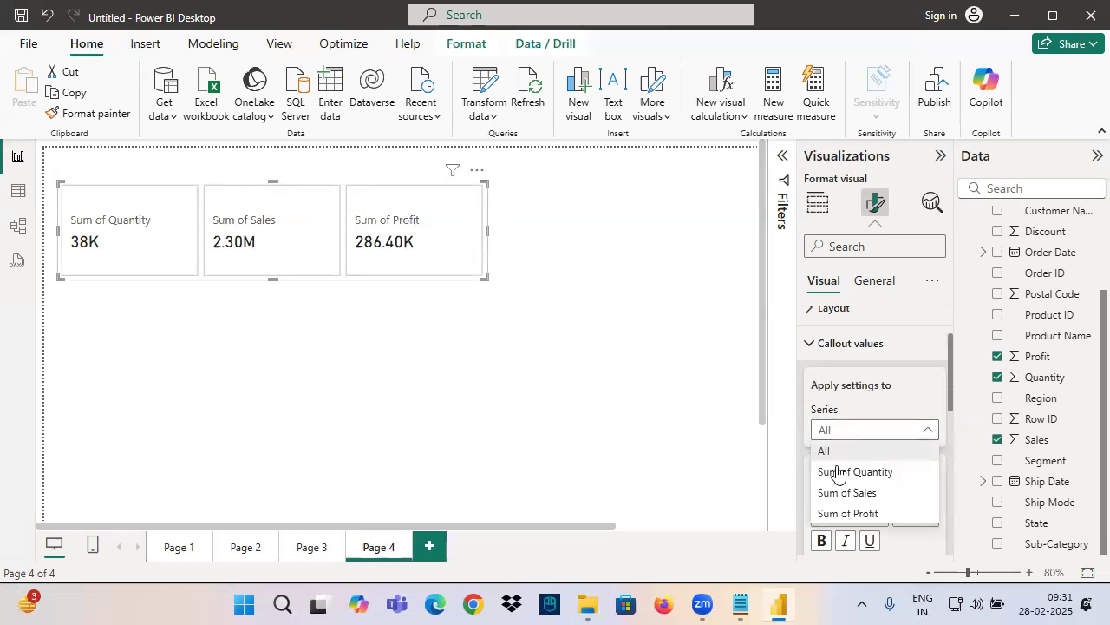
click(851, 514)
scroll(859, 469, down, 6)
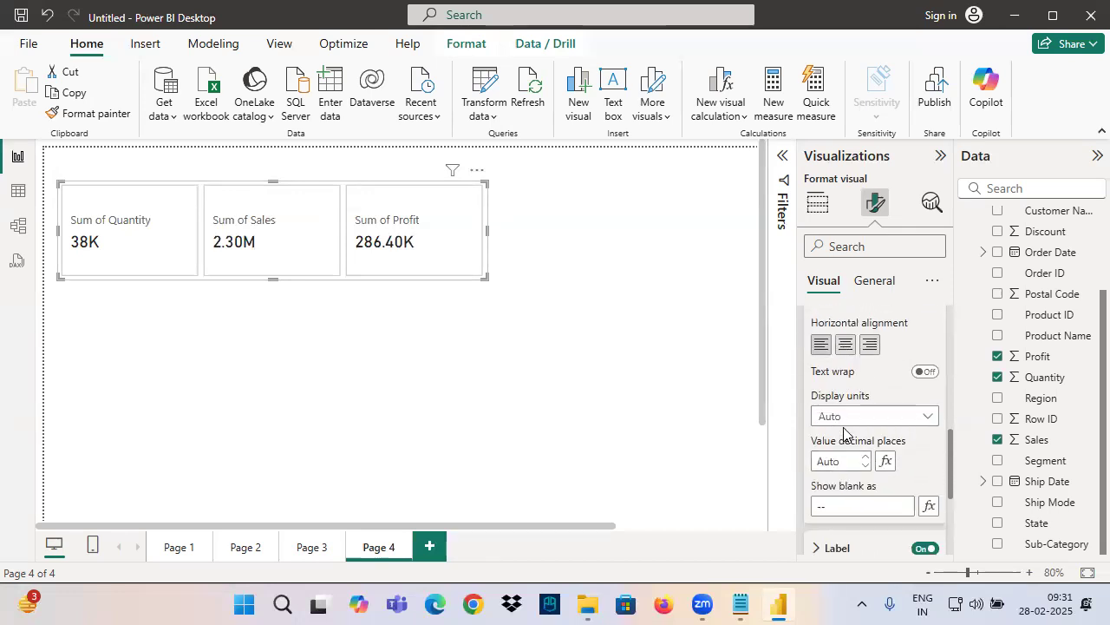
click(844, 418)
click(859, 498)
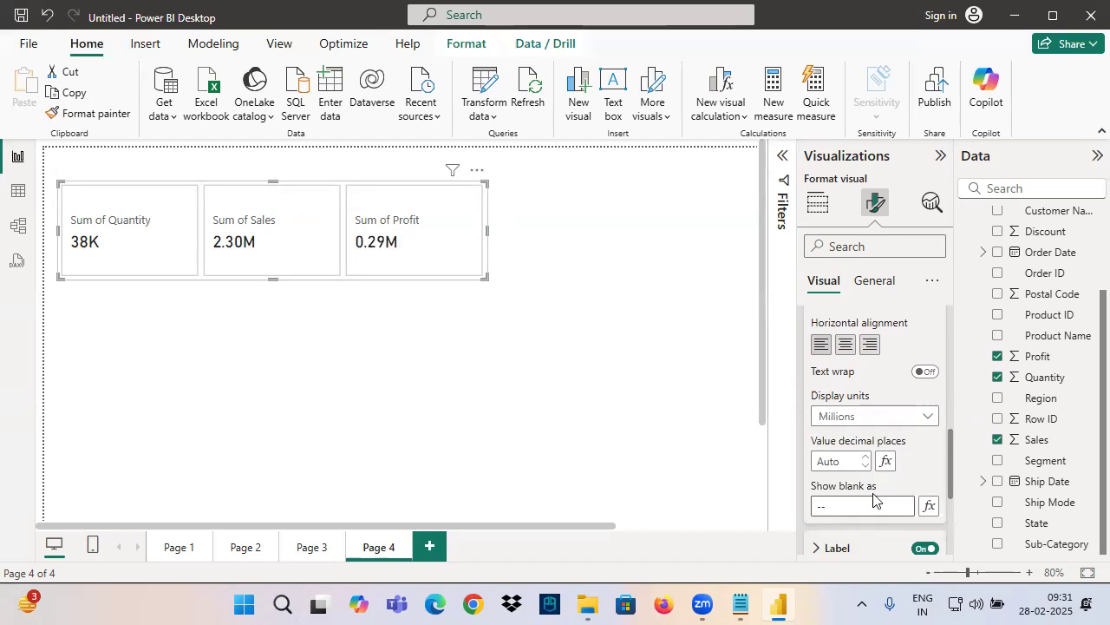
scroll(868, 460, up, 10)
click(847, 430)
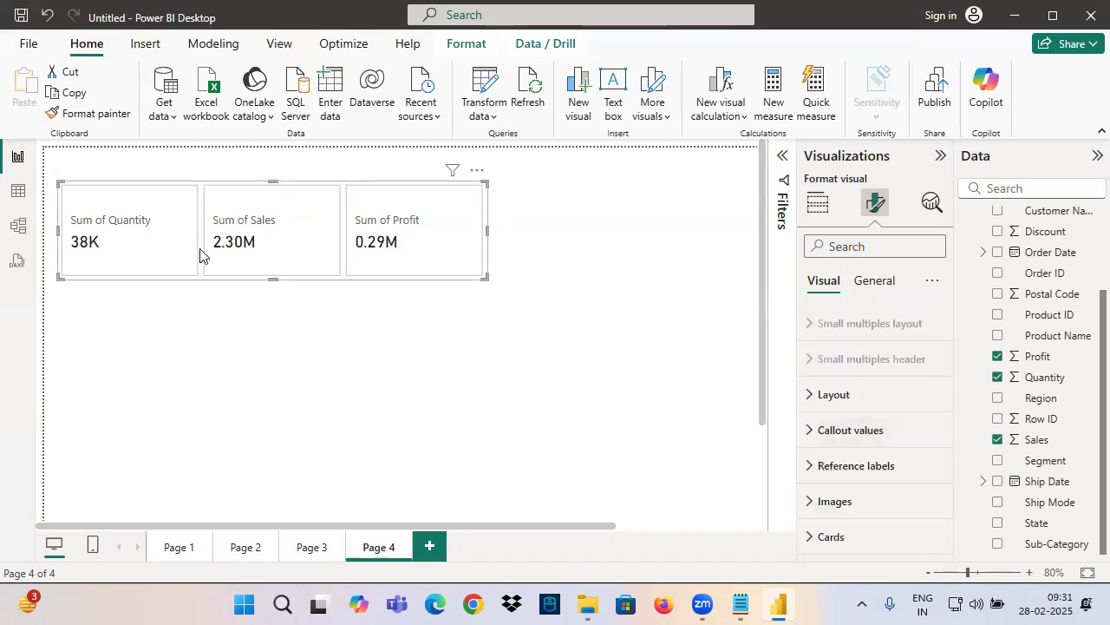
Reselect the three-value card visual and open its General formatting settings
click(260, 361)
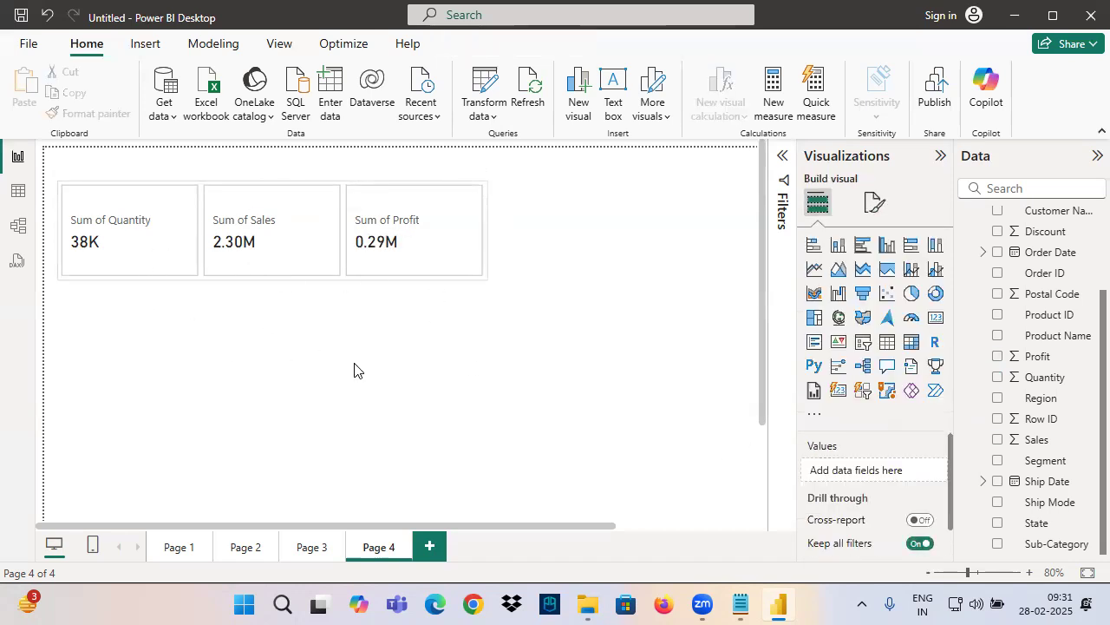
click(304, 243)
click(875, 202)
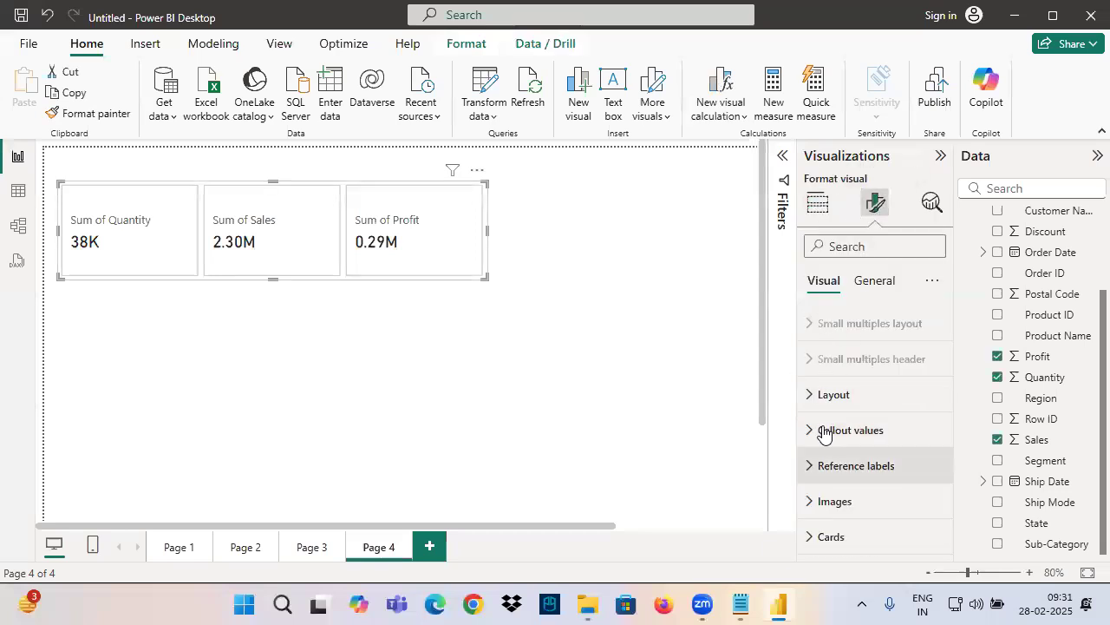
click(878, 284)
Switch to the Notepad notes and go to the Card (New) section at the end of the file
click(741, 604)
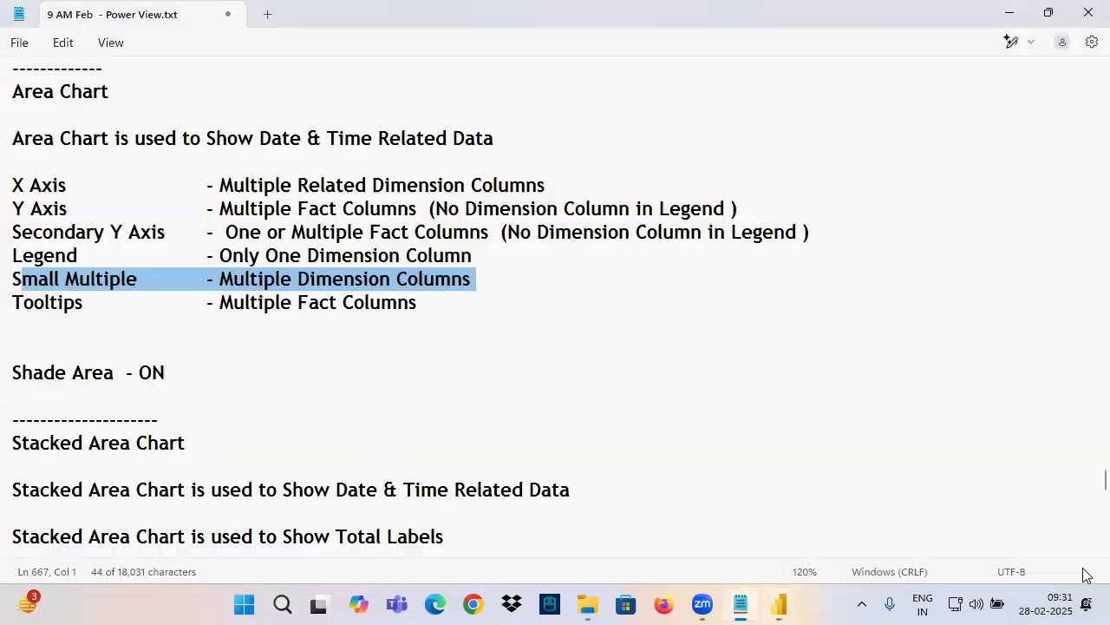
click(127, 376)
scroll(128, 390, down, 5)
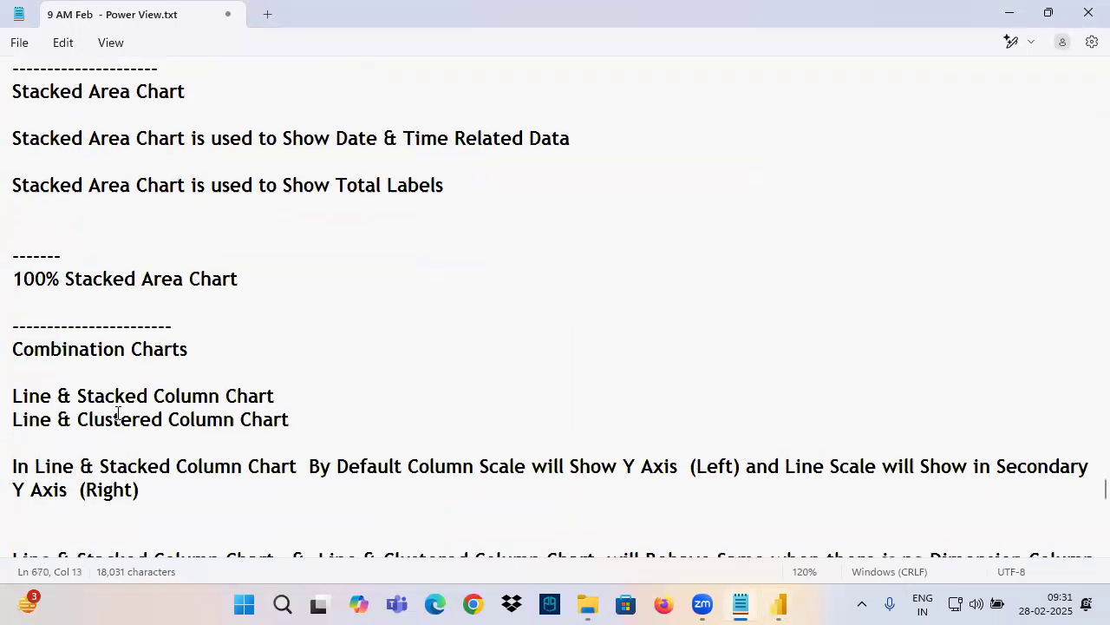
scroll(104, 431, down, 4)
scroll(86, 462, down, 10)
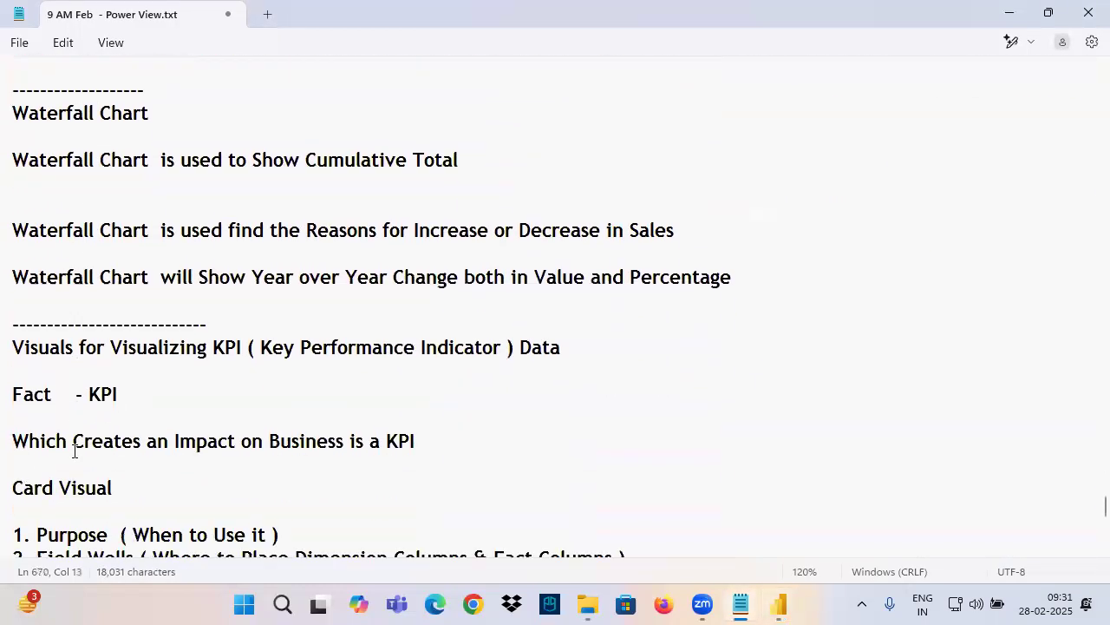
scroll(74, 447, down, 9)
scroll(29, 355, up, 4)
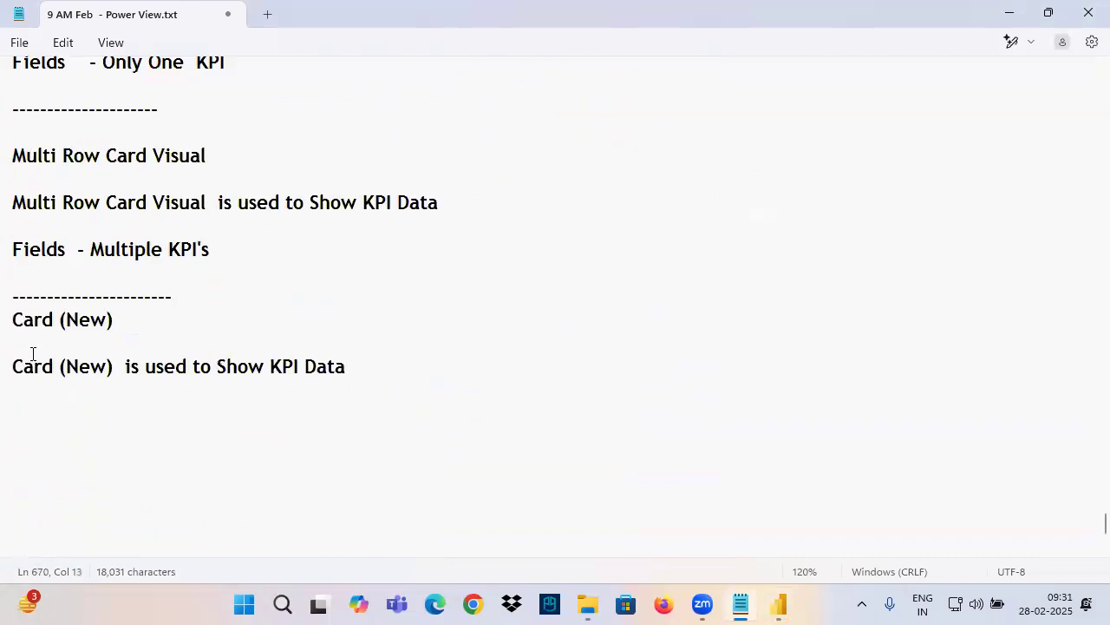
mouse_move(14, 349)
mouse_down()
mouse_move(127, 356)
mouse_move(21, 356)
mouse_up()
click(142, 363)
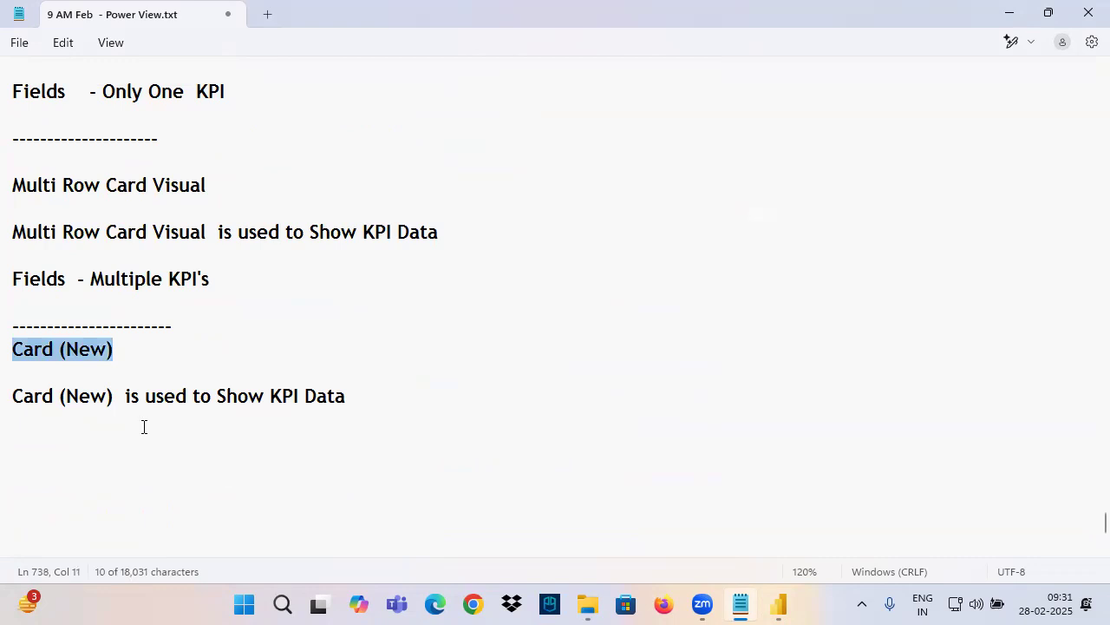
click(130, 420)
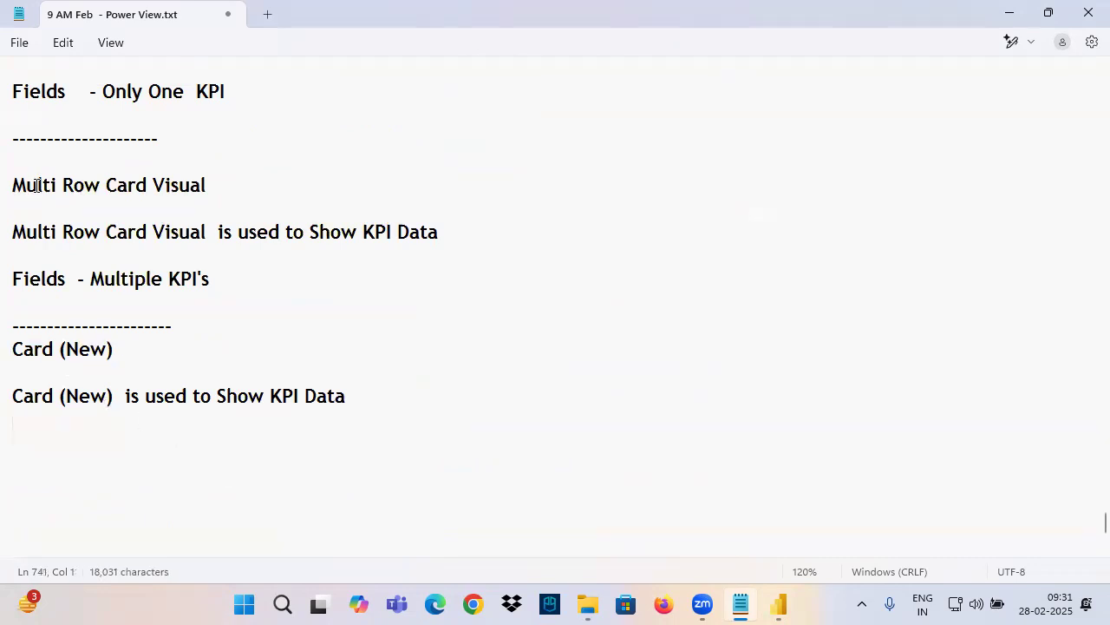
Highlight the Multi Row Card Visual and Card (New) headings and the Card (New) description in the notes
drag(37, 185, 209, 208)
drag(15, 350, 116, 351)
drag(54, 394, 385, 383)
drag(23, 186, 201, 184)
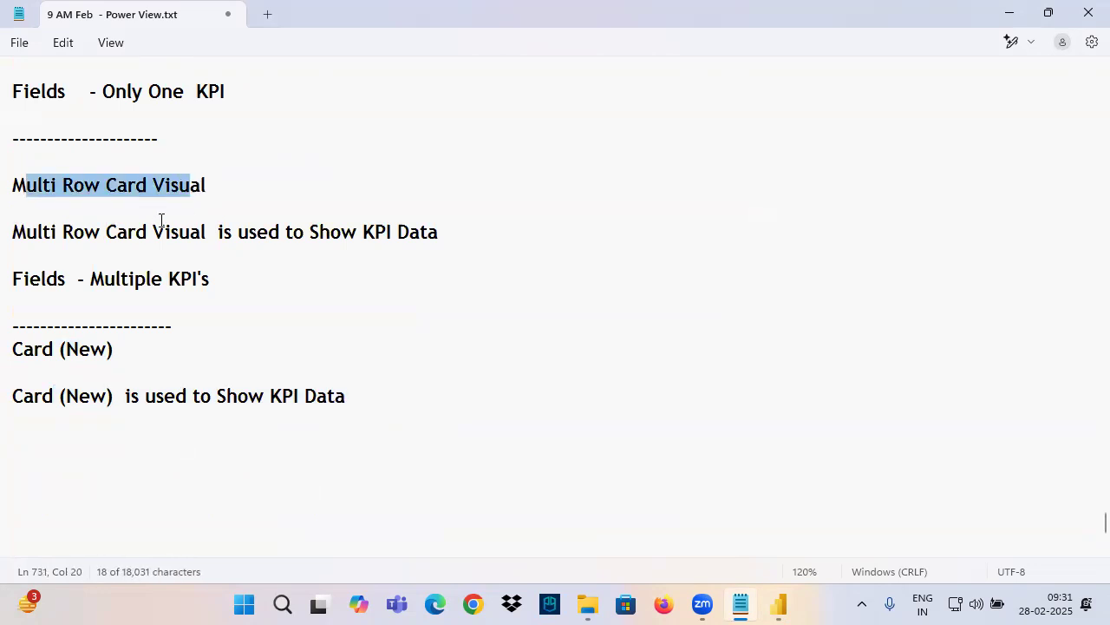
drag(24, 349, 150, 356)
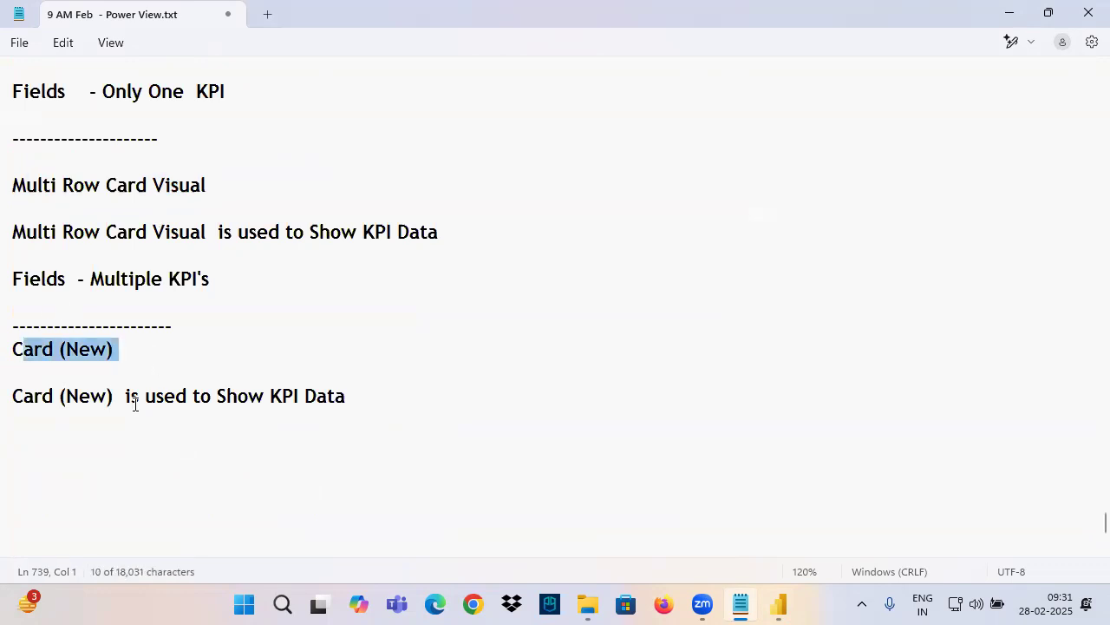
Add a dashed separator line below the Card (New) notes and switch back to the Power BI report
click(47, 432)
text(-----------------------------)
drag(41, 185, 253, 197)
click(64, 477)
click(776, 604)
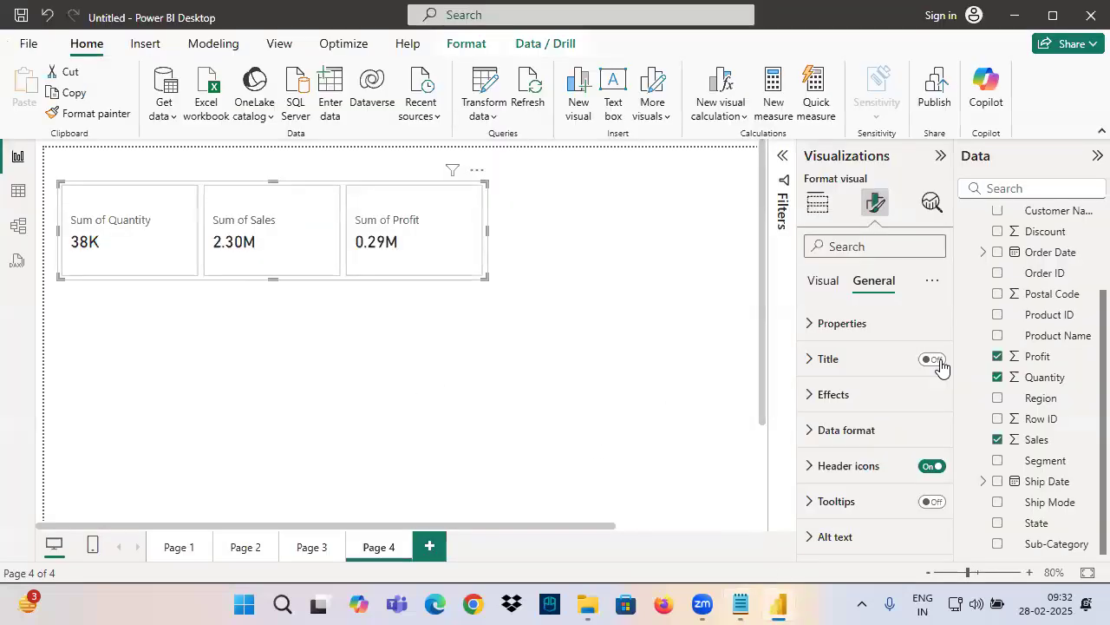
click(646, 373)
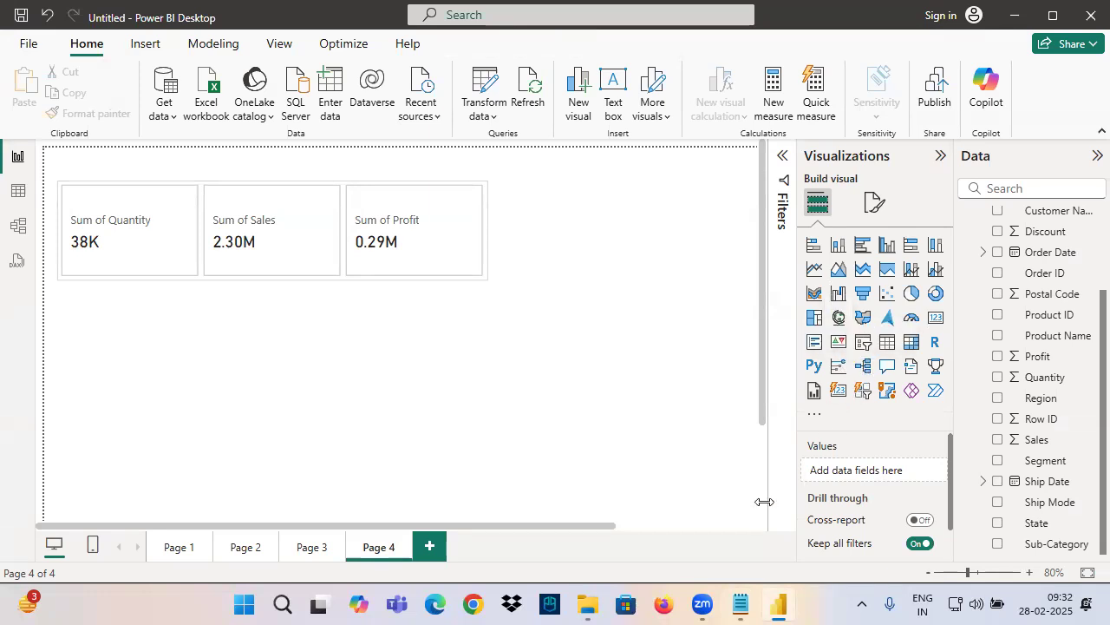
Switch to the Notepad notes and add the heading "Gauge Visual" below the last dashed separator
click(740, 604)
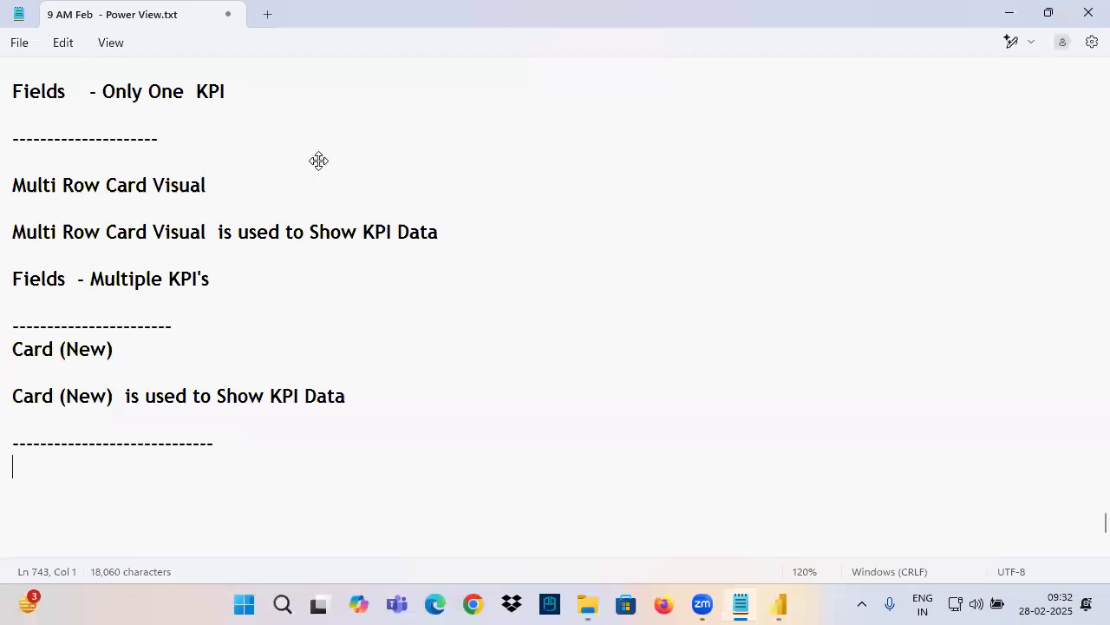
scroll(144, 281, down, 3)
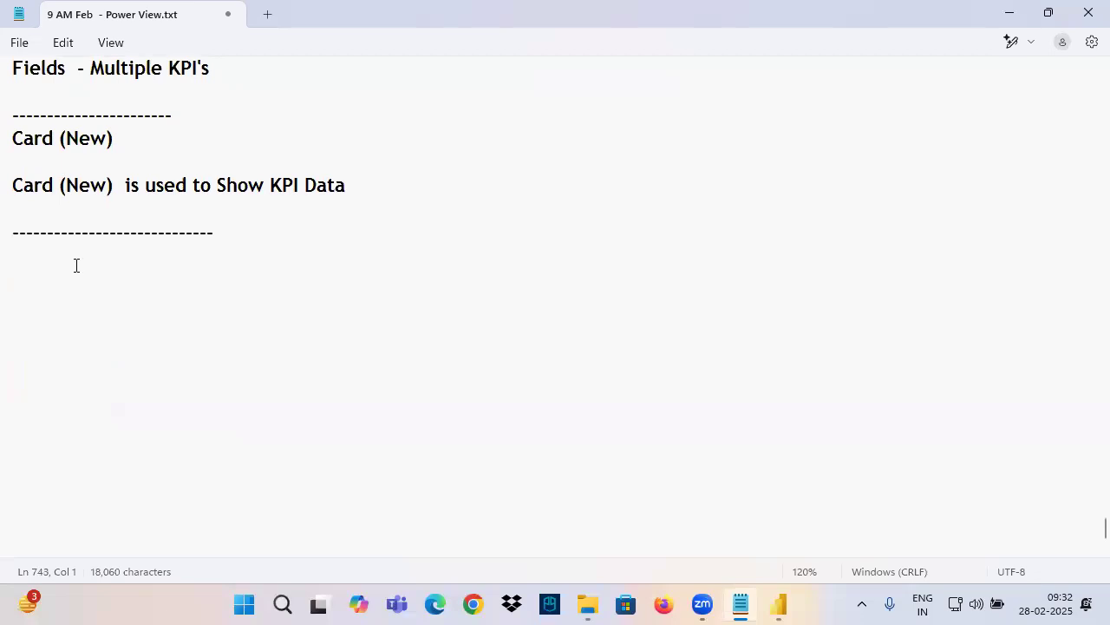
click(778, 604)
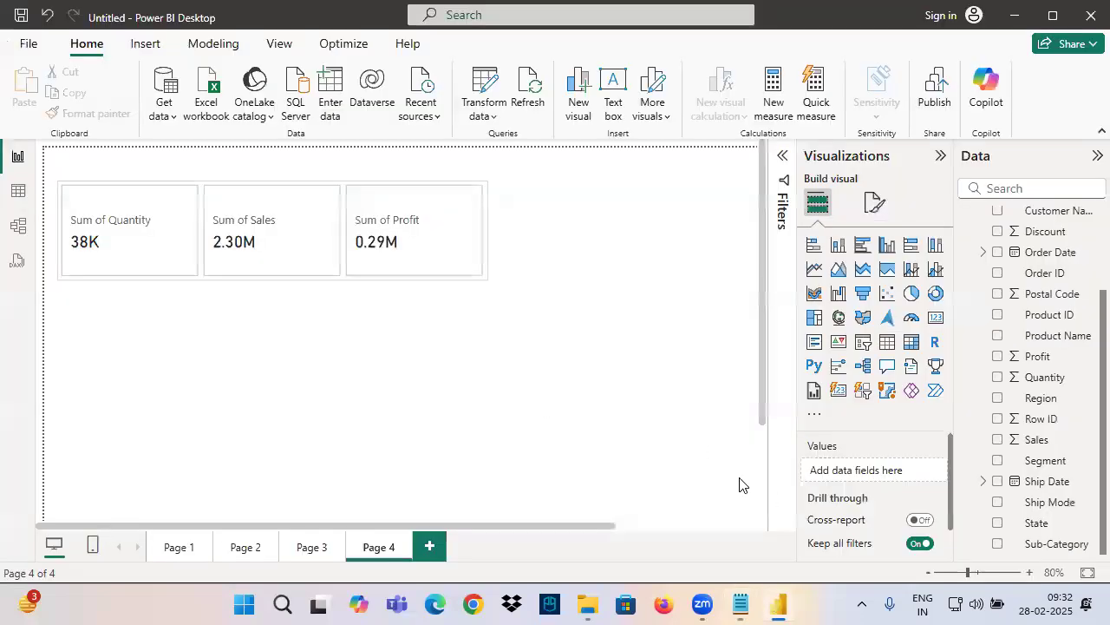
click(740, 604)
click(740, 604)
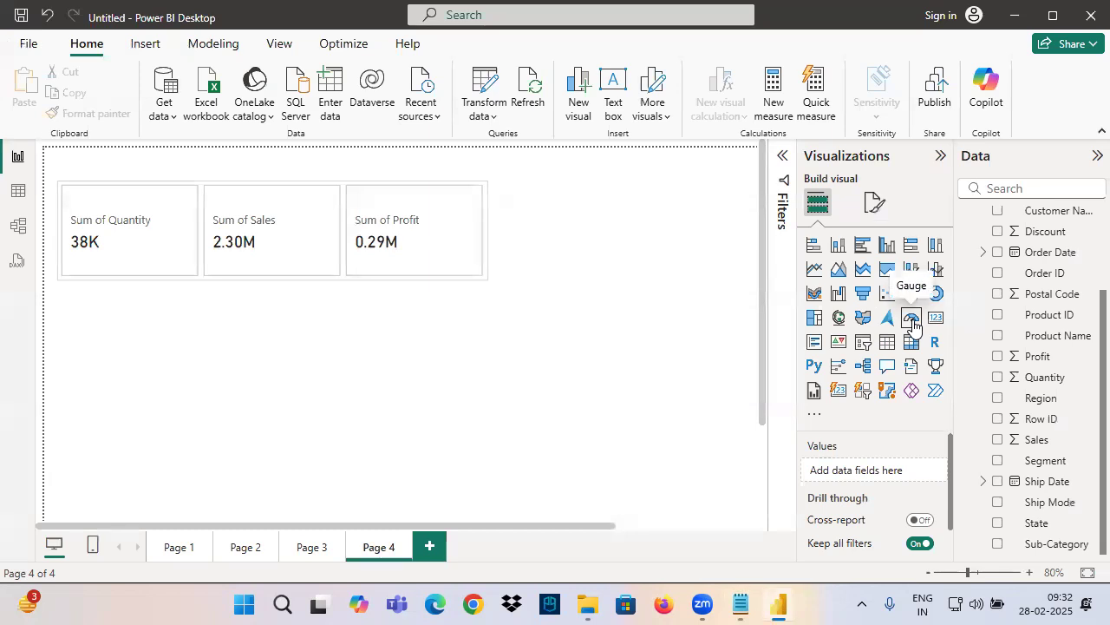
click(743, 604)
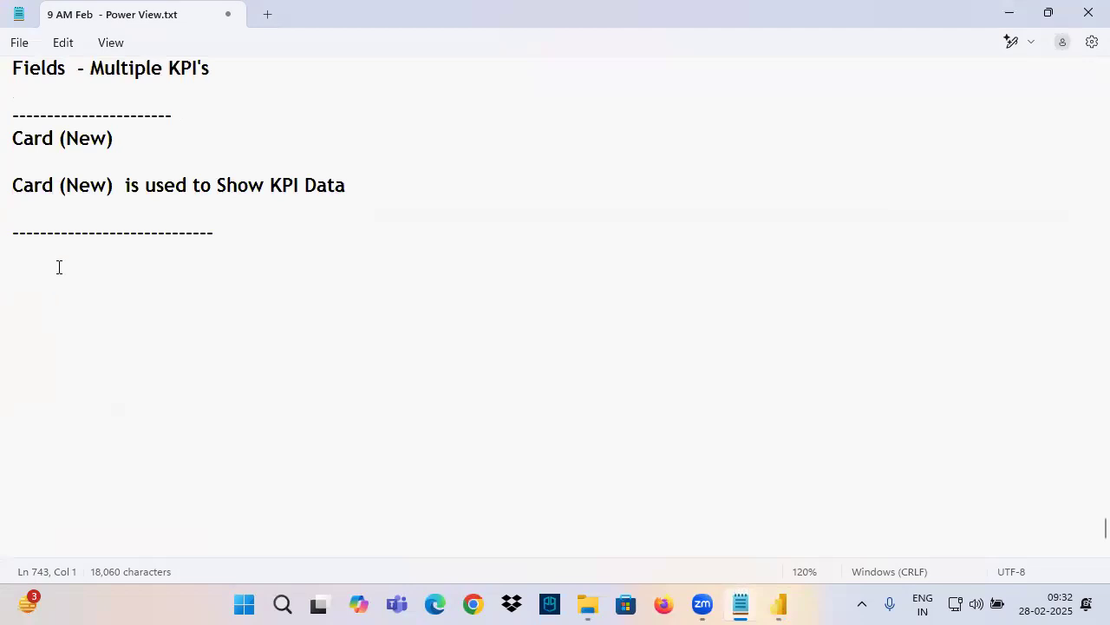
text(Gauge V)
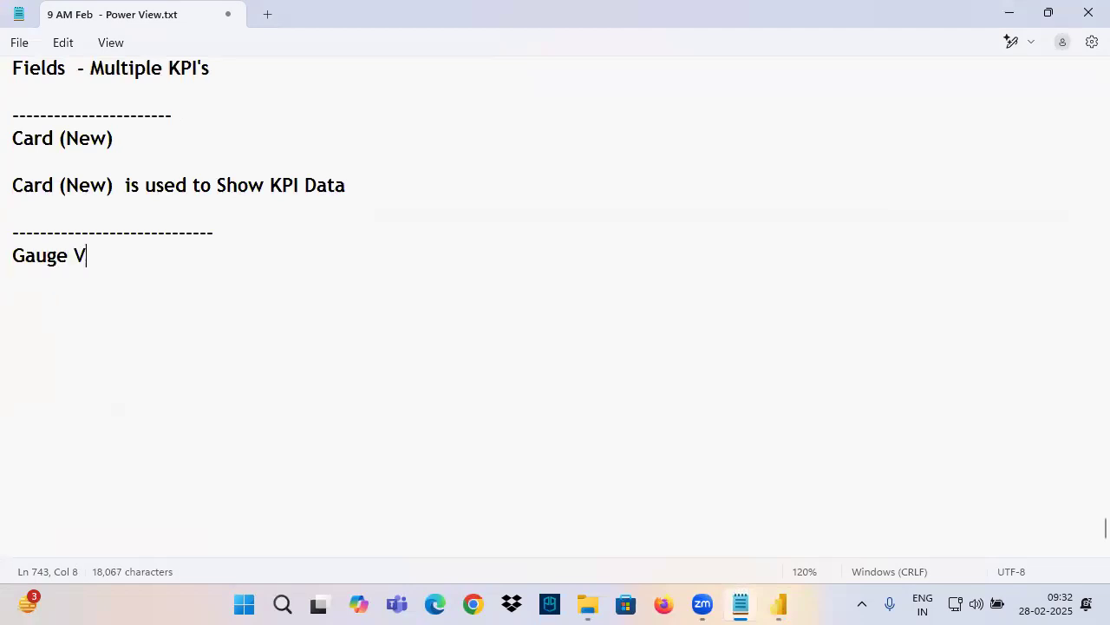
text(isual)
key(Return)
key(Return)
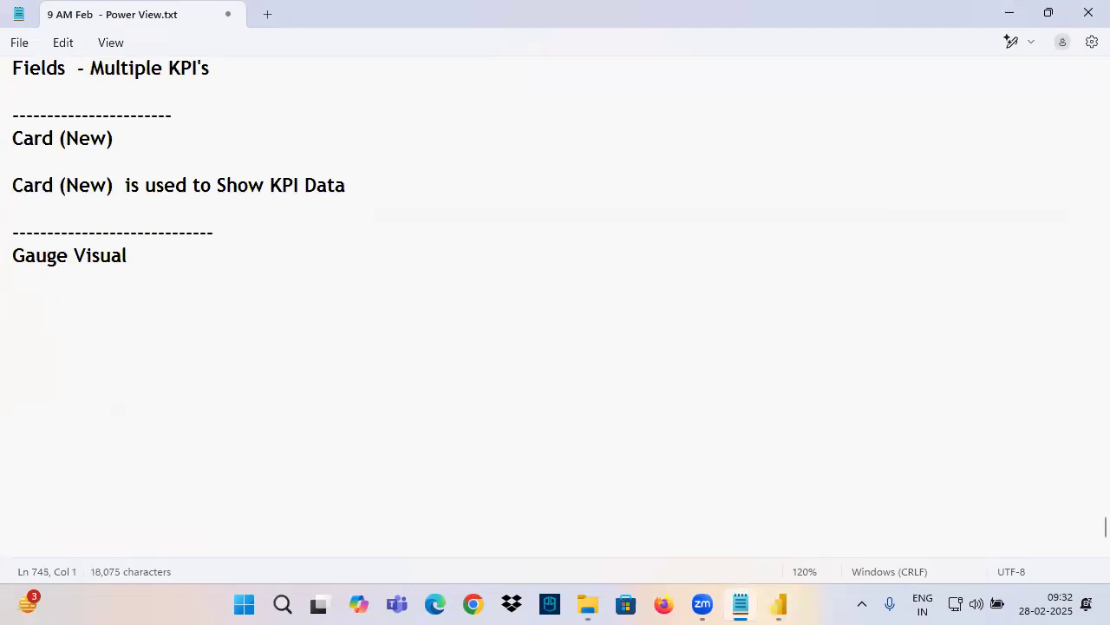
Copy the Gauge Visual heading in the notes and paste it as the start of a new line below a blank line
drag(134, 264, 8, 269)
click(75, 258)
drag(135, 260, 9, 253)
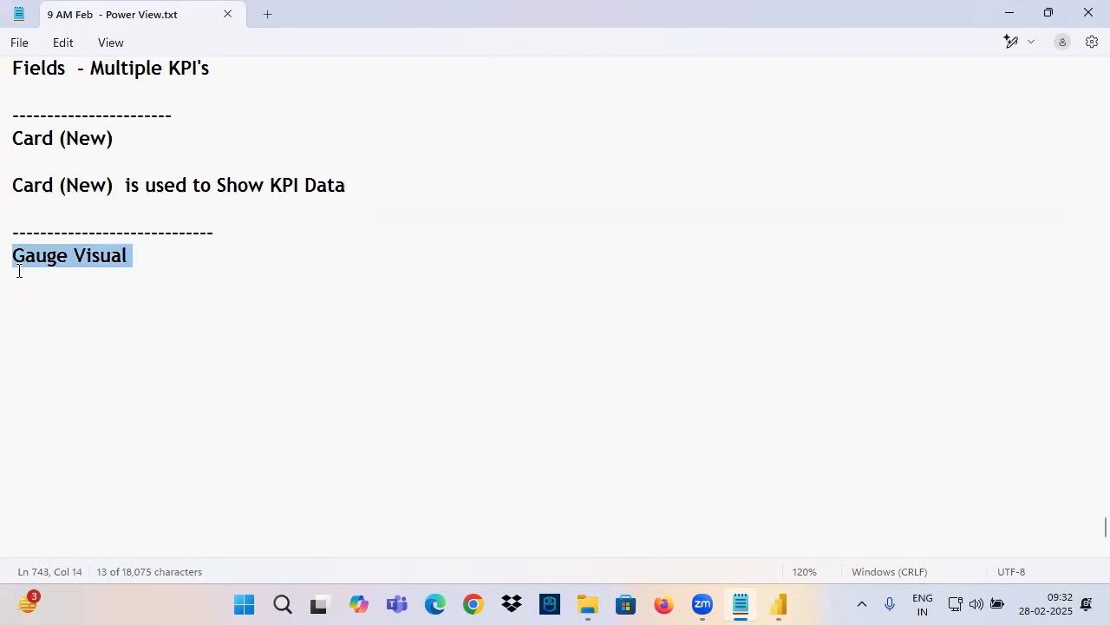
click(94, 268)
key(Return)
key(Return)
click(146, 252)
drag(147, 252, 8, 263)
key(ctrl+c)
click(53, 309)
key(ctrl+v)
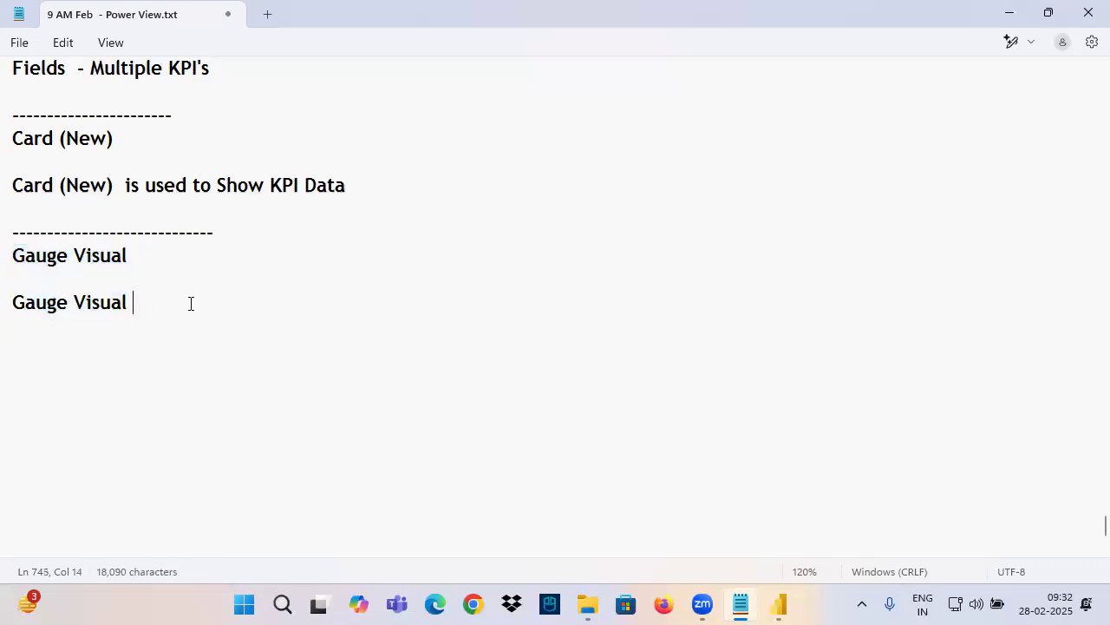
Switch to the Power BI report, add a new page and place an enlarged empty gauge visual on it
click(779, 605)
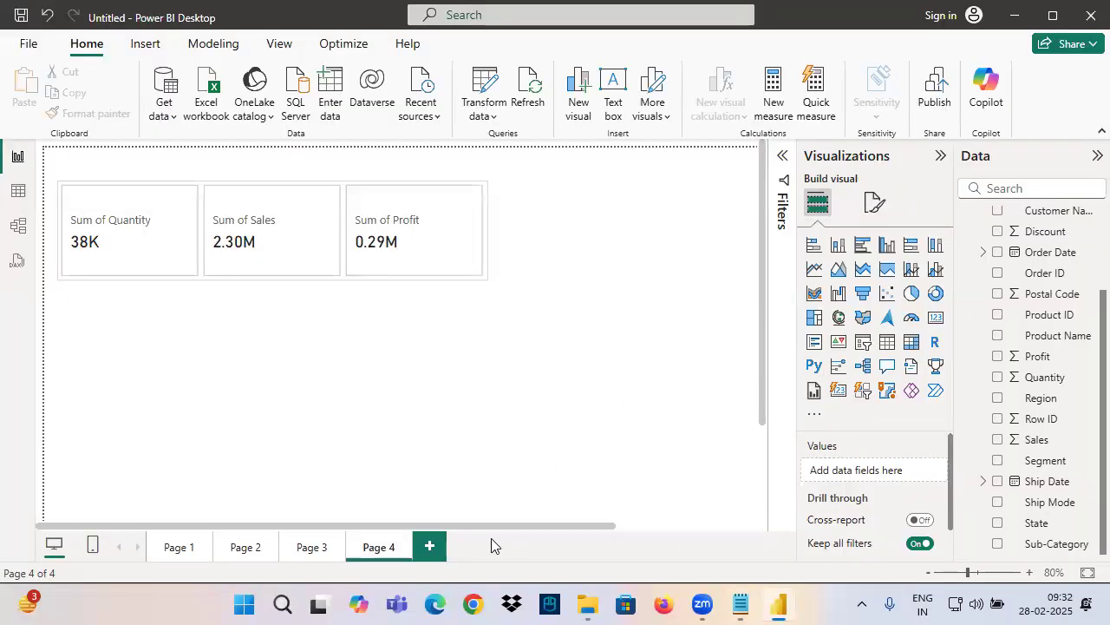
click(430, 548)
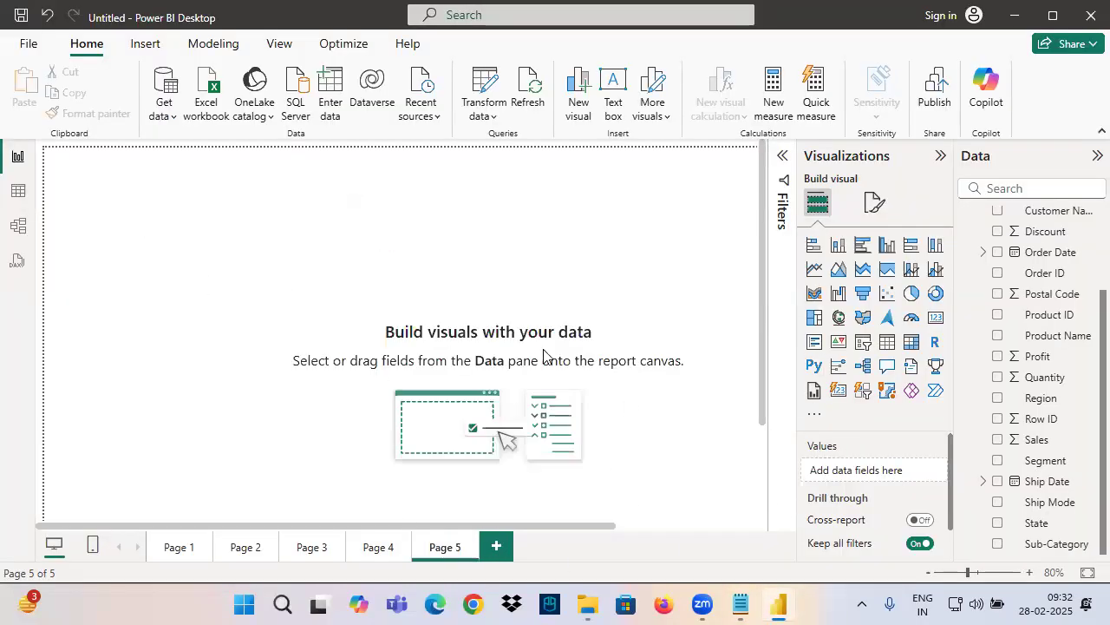
click(911, 317)
drag(258, 377, 426, 417)
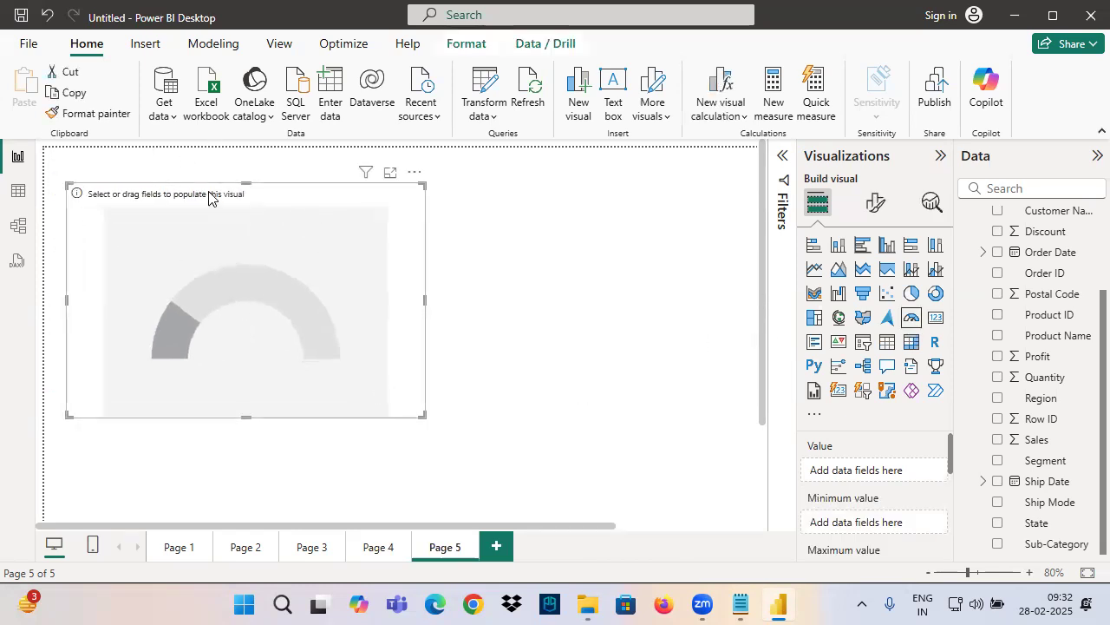
Return to the notes and complete the description as "Gauge Visual is used to Show Target Related Data"
click(739, 605)
text(is used to )
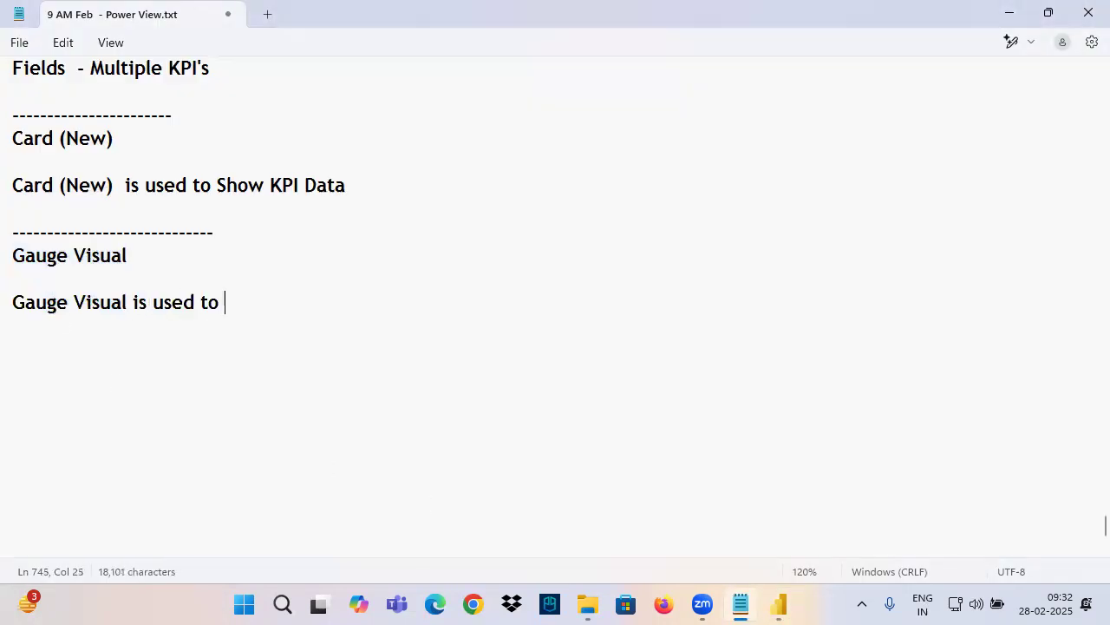
text(Show )
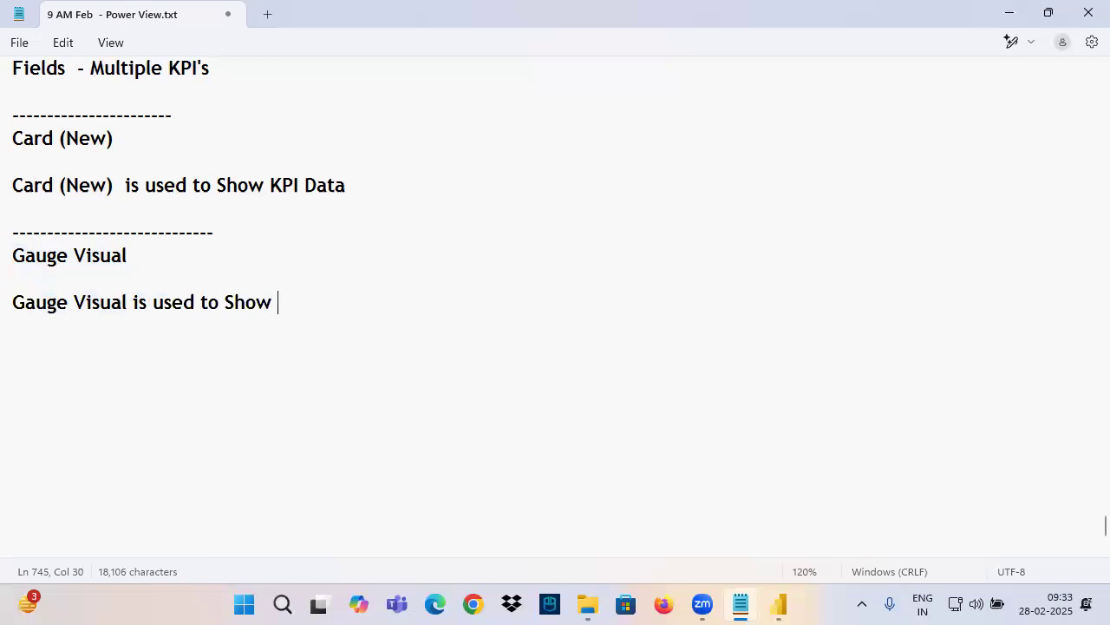
text(Target R)
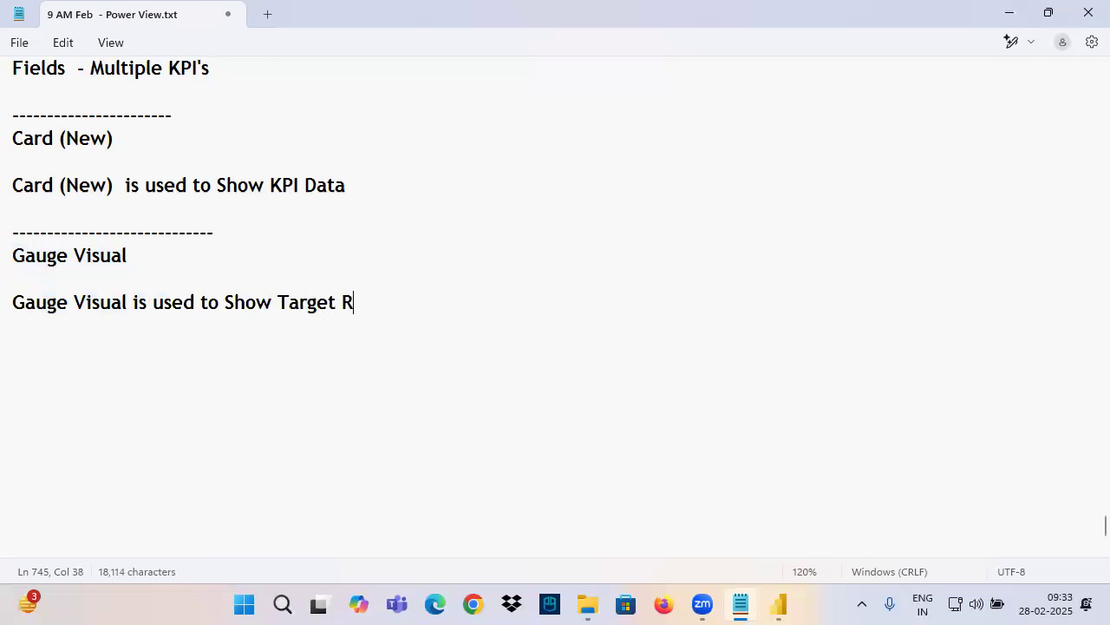
text(elated Data)
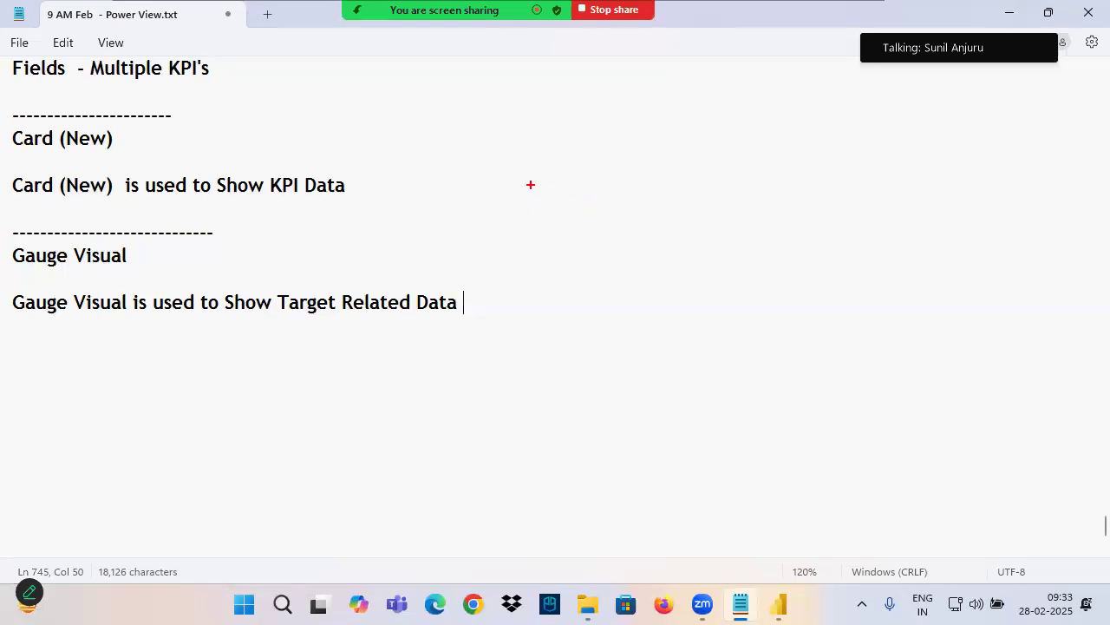
Switch to the Power BI report, mark up the empty gauge visual with freehand red annotations and clear them
click(779, 611)
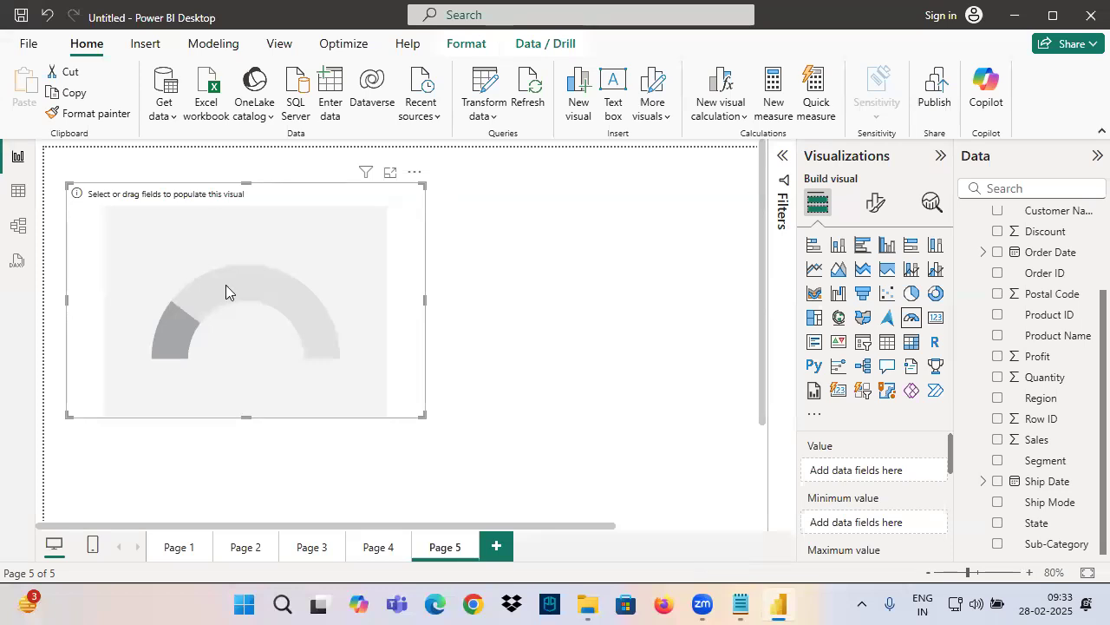
mouse_move(224, 128)
mouse_down()
mouse_move(205, 170)
mouse_move(231, 178)
mouse_move(275, 160)
mouse_move(184, 261)
mouse_up()
mouse_move(282, 163)
mouse_down()
mouse_move(328, 158)
mouse_move(303, 222)
mouse_up()
mouse_move(154, 357)
mouse_down()
mouse_move(157, 296)
mouse_move(306, 328)
mouse_up()
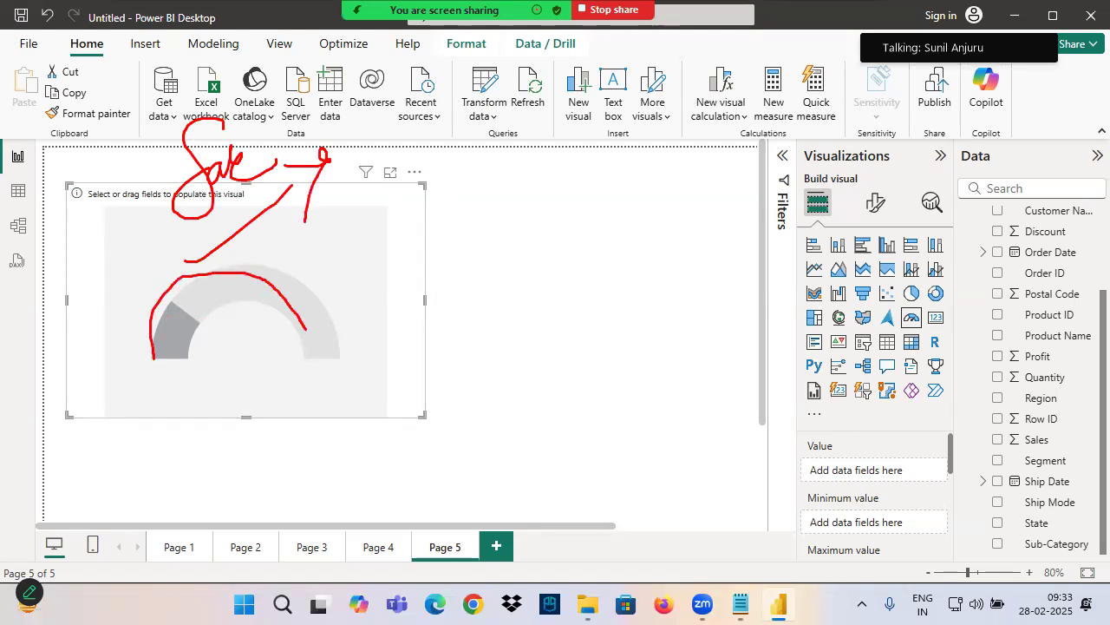
mouse_move(370, 196)
mouse_down()
mouse_move(73, 194)
mouse_move(387, 403)
mouse_move(395, 200)
mouse_up()
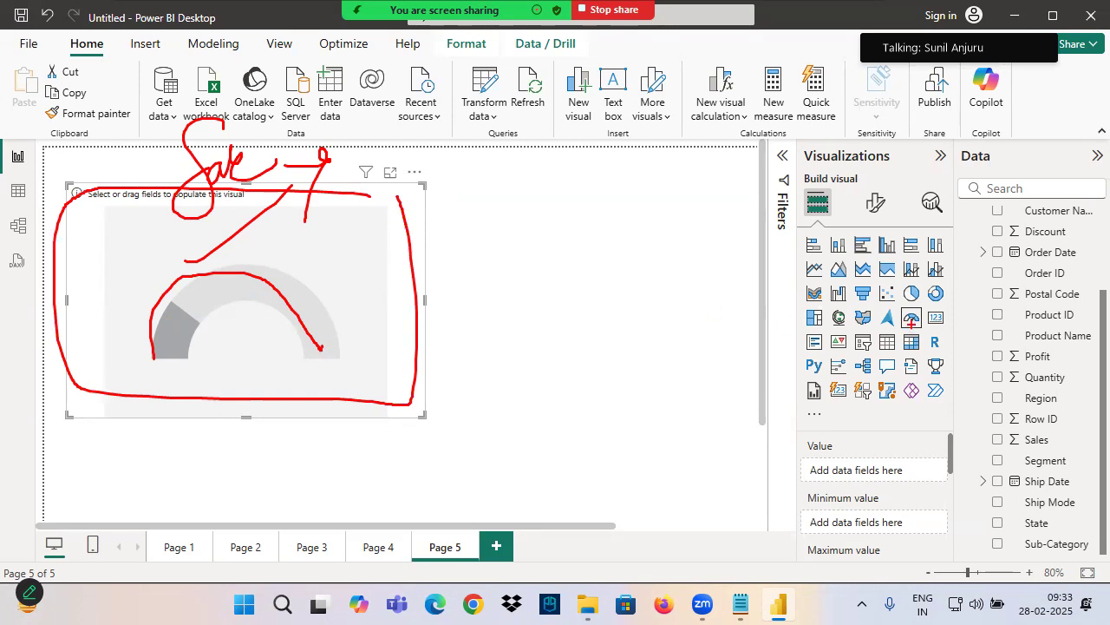
key(Escape)
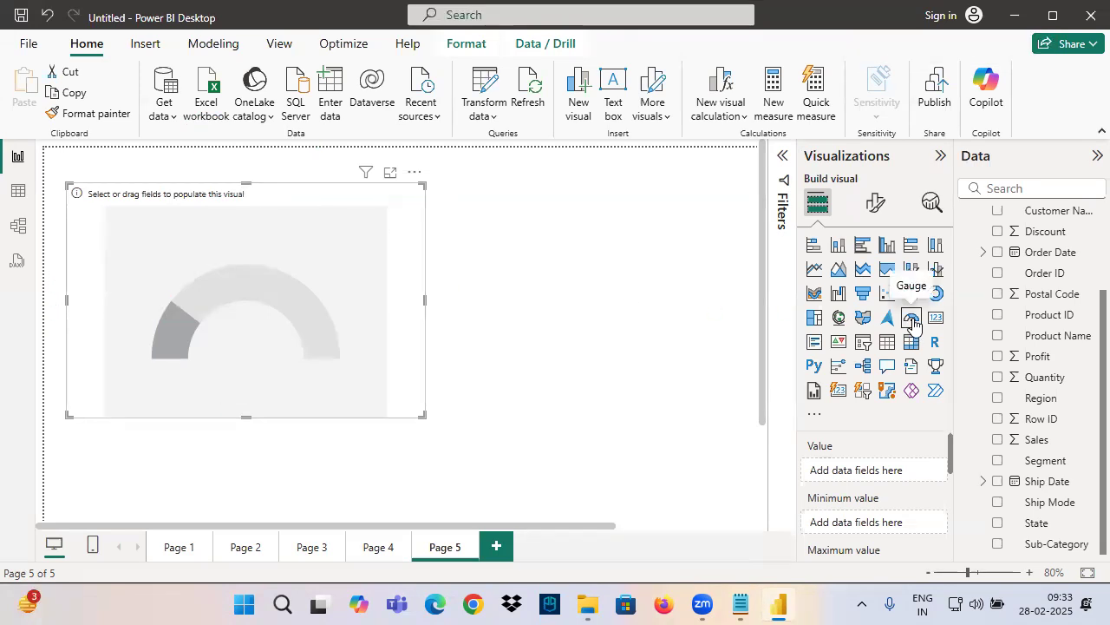
Switch to the notes, highlight "Target Related Data" and underline key words of the gauge description in red ink
click(740, 605)
click(47, 302)
click(276, 338)
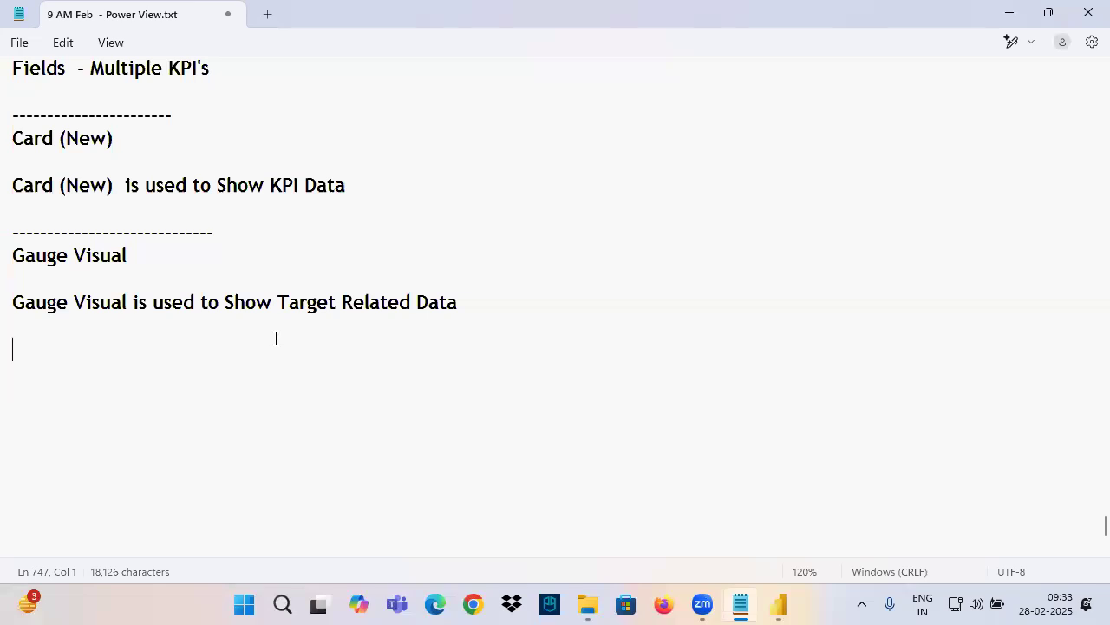
drag(279, 307, 466, 304)
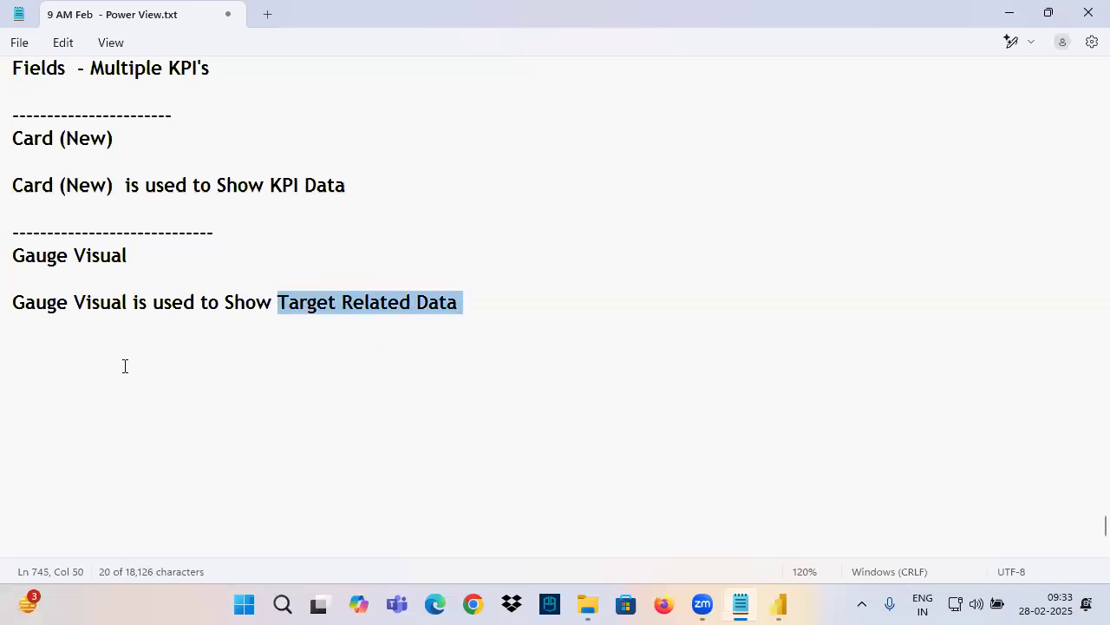
key(ctrl+2)
drag(64, 316, 146, 309)
drag(295, 314, 460, 314)
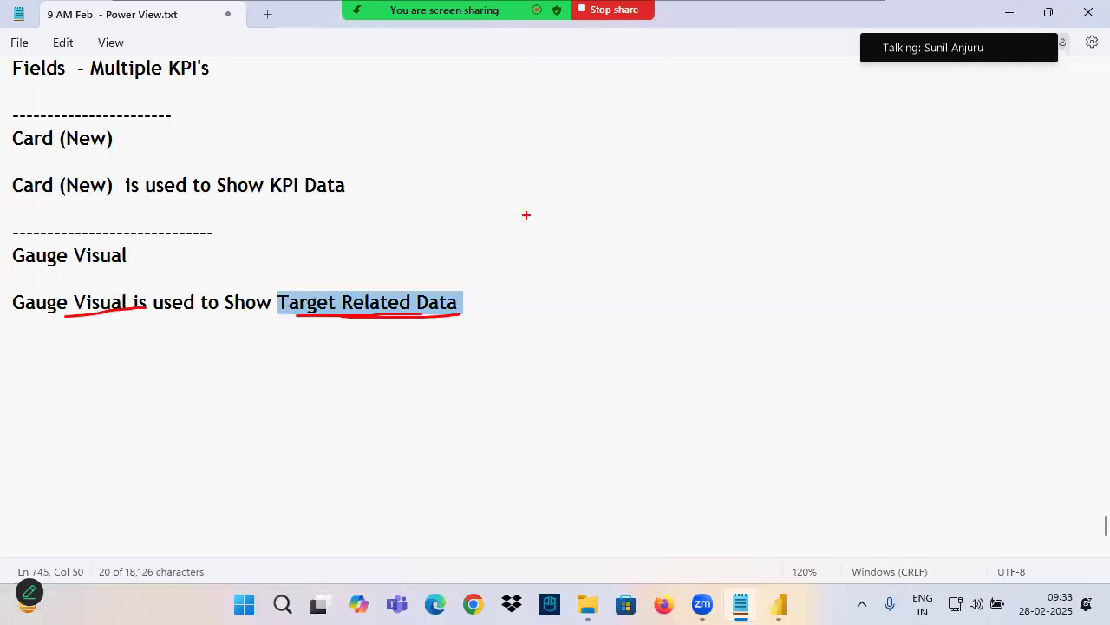
Handwrite "Retail", "Sales Manager" and an arrow to "KPI's" as red annotations over the notes
mouse_move(452, 118)
mouse_down()
mouse_move(463, 174)
mouse_move(545, 156)
mouse_move(548, 200)
mouse_up()
mouse_move(362, 62)
mouse_down()
mouse_move(351, 96)
mouse_move(395, 113)
mouse_move(422, 83)
mouse_up()
drag(368, 133, 464, 112)
mouse_move(590, 132)
mouse_down()
mouse_move(588, 149)
mouse_move(636, 130)
mouse_move(704, 126)
mouse_move(706, 168)
mouse_up()
drag(724, 121, 767, 125)
mouse_move(561, 251)
mouse_down()
mouse_move(755, 154)
mouse_move(713, 170)
mouse_up()
mouse_move(738, 132)
mouse_down()
mouse_move(845, 243)
mouse_move(824, 285)
mouse_up()
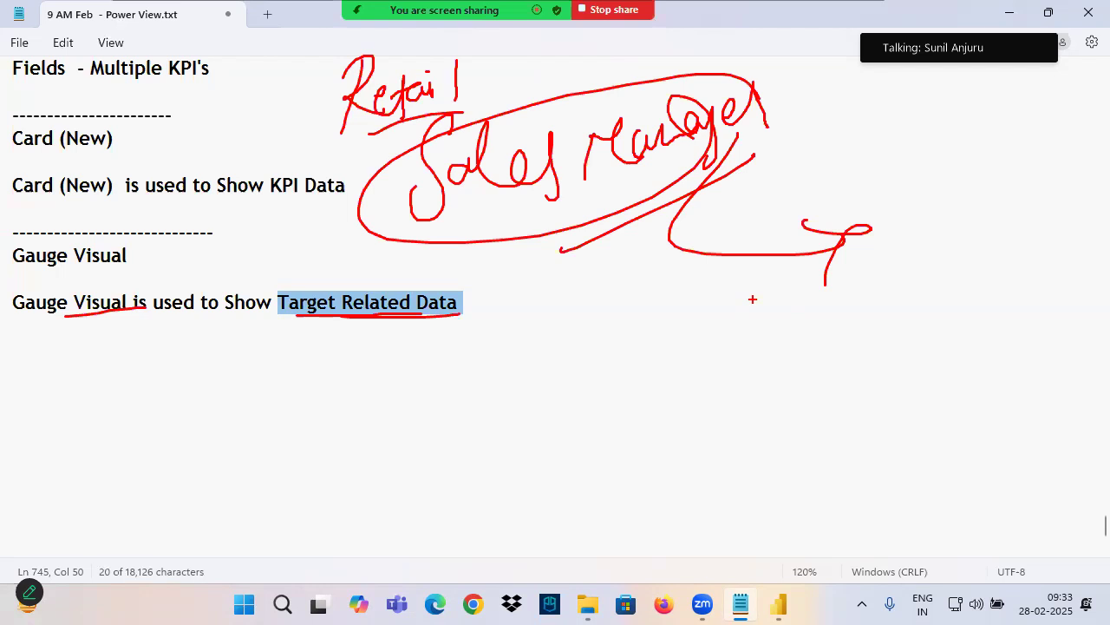
drag(727, 153, 868, 254)
drag(881, 137, 908, 263)
drag(934, 158, 953, 246)
drag(946, 183, 941, 206)
drag(994, 154, 974, 204)
drag(960, 165, 983, 147)
drag(1000, 121, 1065, 183)
drag(837, 345, 1108, 200)
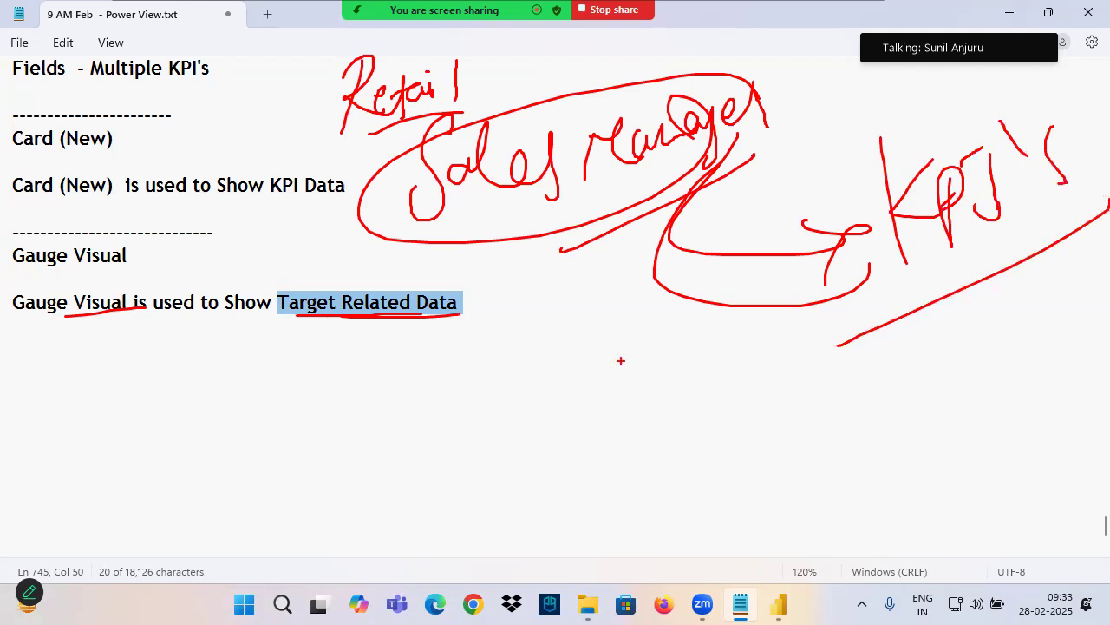
Handwrite the example "Employees" pointing to "Student fee" with "KPI's" beside it in red ink below the gauge description
mouse_move(310, 321)
mouse_down()
mouse_move(291, 368)
mouse_move(329, 363)
mouse_move(370, 397)
mouse_move(408, 400)
mouse_move(422, 377)
mouse_move(434, 399)
mouse_move(459, 386)
mouse_move(476, 438)
mouse_up()
mouse_move(484, 380)
mouse_down()
mouse_move(528, 385)
mouse_move(548, 422)
mouse_move(538, 357)
mouse_move(520, 427)
mouse_up()
mouse_move(571, 401)
mouse_down()
mouse_move(670, 368)
mouse_move(633, 420)
mouse_up()
mouse_move(567, 404)
mouse_down()
mouse_move(658, 375)
mouse_move(621, 418)
mouse_up()
mouse_move(718, 366)
mouse_down()
mouse_move(705, 383)
mouse_move(734, 406)
mouse_up()
mouse_move(737, 399)
mouse_down()
mouse_move(876, 380)
mouse_move(873, 399)
mouse_up()
mouse_move(806, 426)
mouse_down()
mouse_move(772, 490)
mouse_move(824, 459)
mouse_move(905, 453)
mouse_up()
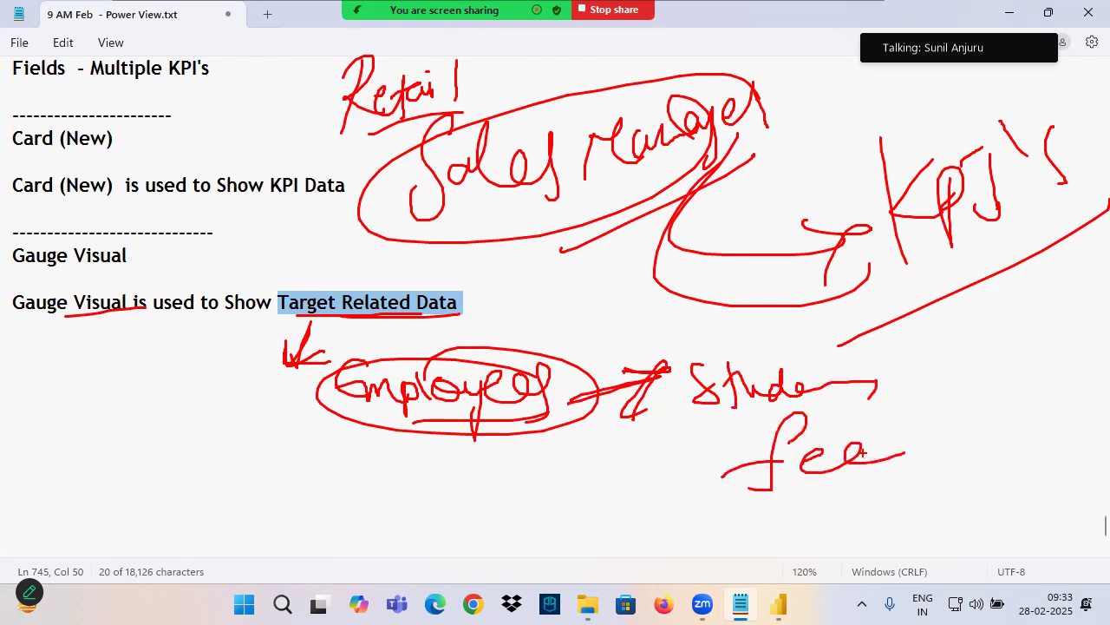
mouse_move(885, 438)
mouse_down()
mouse_move(786, 473)
mouse_move(867, 356)
mouse_up()
drag(947, 329, 949, 399)
mouse_move(978, 337)
mouse_down()
mouse_move(980, 391)
mouse_move(1004, 340)
mouse_up()
mouse_move(1018, 312)
mouse_down()
mouse_move(1019, 378)
mouse_move(1046, 371)
mouse_up()
mouse_move(1003, 314)
mouse_down()
mouse_move(1032, 299)
mouse_move(1067, 349)
mouse_up()
drag(1047, 371, 946, 440)
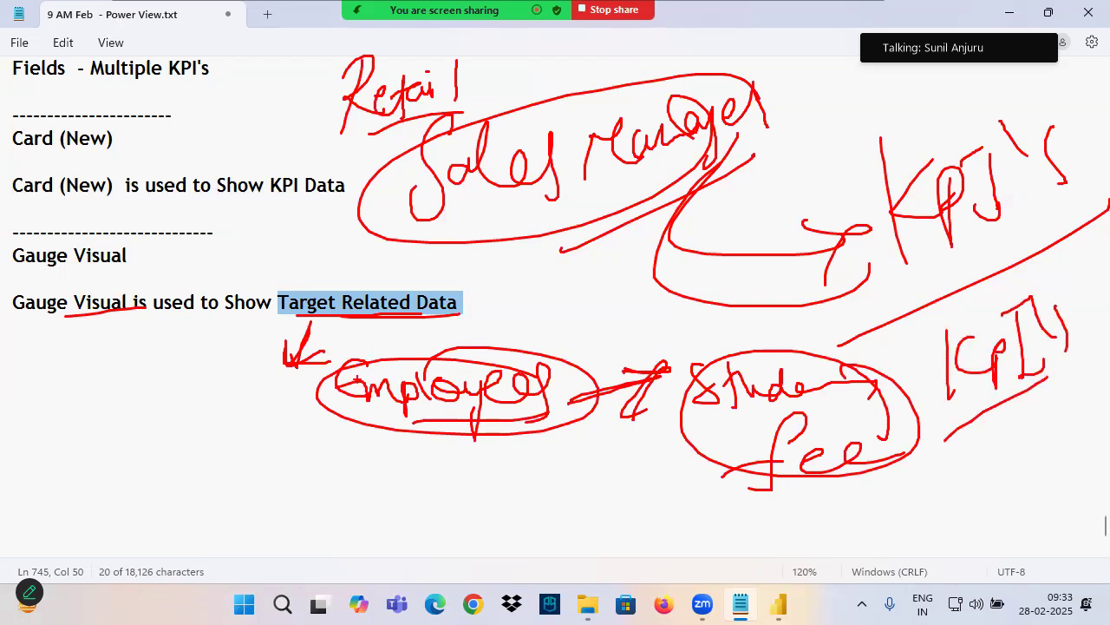
Underline the Gauge Visual heading in red ink and handwrite a circled "KPI" next to it
drag(297, 319, 512, 316)
mouse_move(28, 269)
mouse_down()
mouse_move(136, 271)
mouse_move(192, 250)
mouse_move(215, 264)
mouse_up()
drag(242, 223, 234, 247)
mouse_move(250, 258)
mouse_down()
mouse_move(261, 222)
mouse_move(289, 242)
mouse_up()
drag(270, 218, 293, 212)
drag(224, 277, 314, 237)
drag(283, 205, 271, 222)
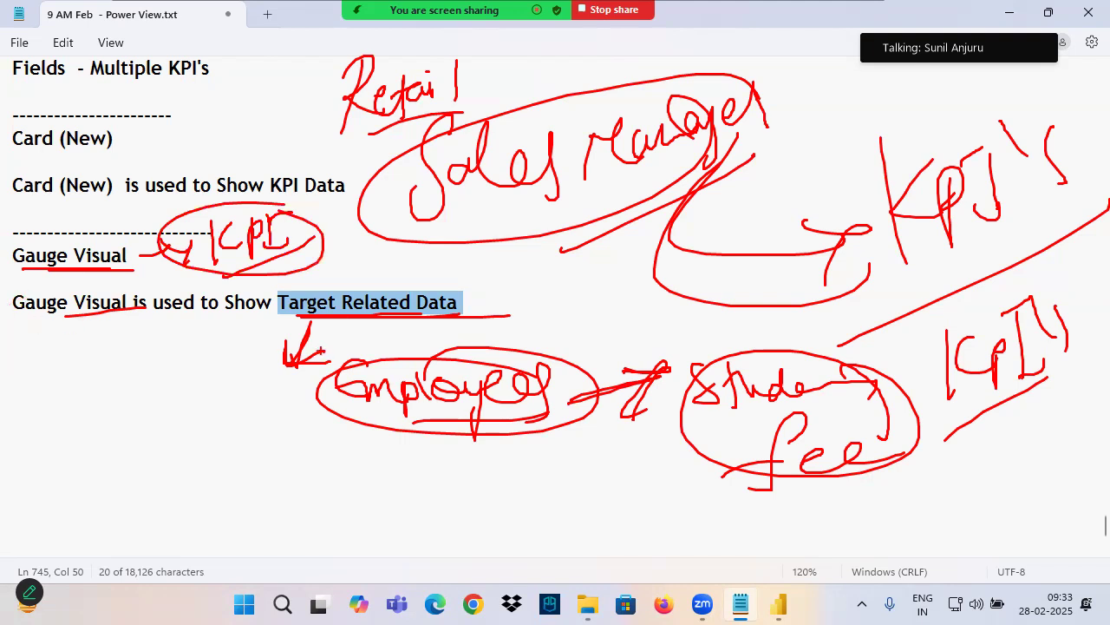
Add the line "Targets will be Assigned Based on KPI's" below the gauge description in the notes
click(91, 345)
text(Targets will be Assigned Based on KPI's)
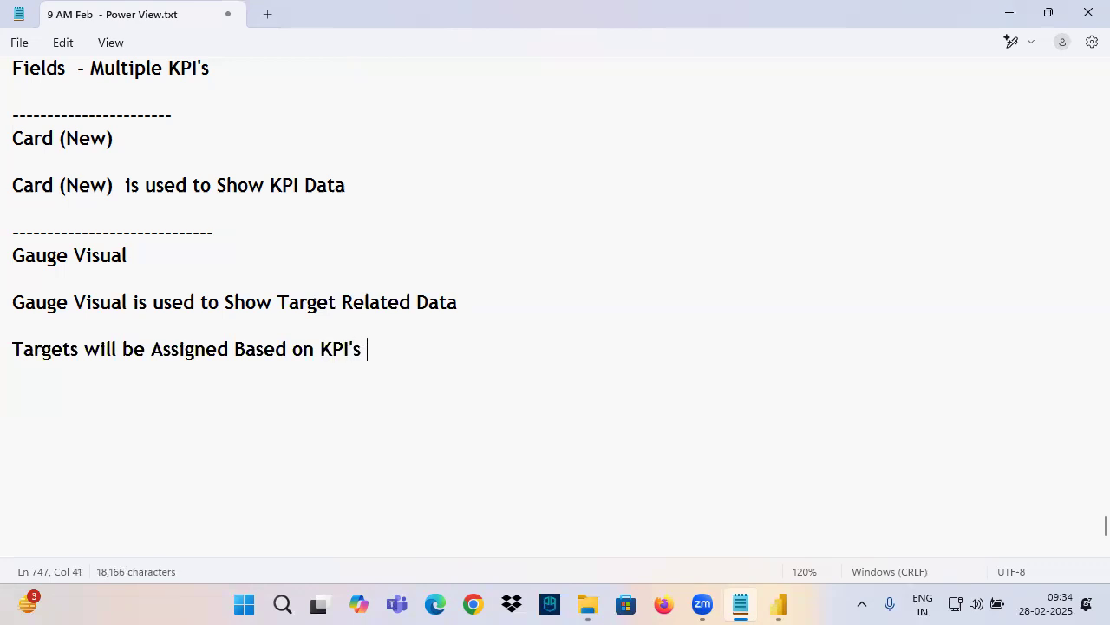
Select the gauge visual in Power BI, highlight the Gauge Visual section in the notes and return to the report
click(778, 604)
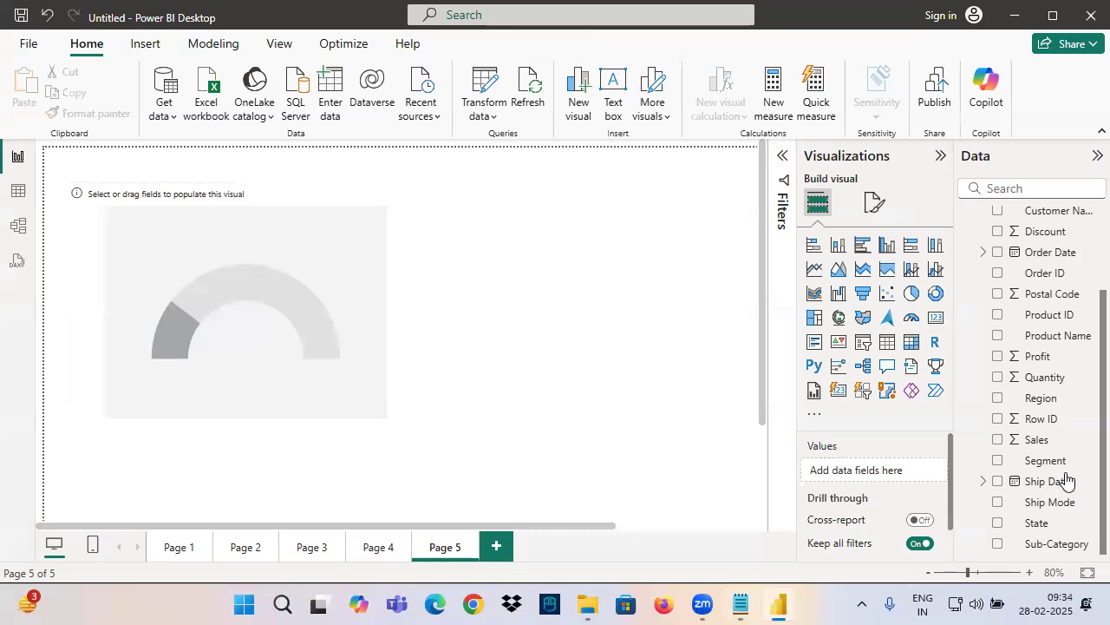
scroll(1052, 437, up, 3)
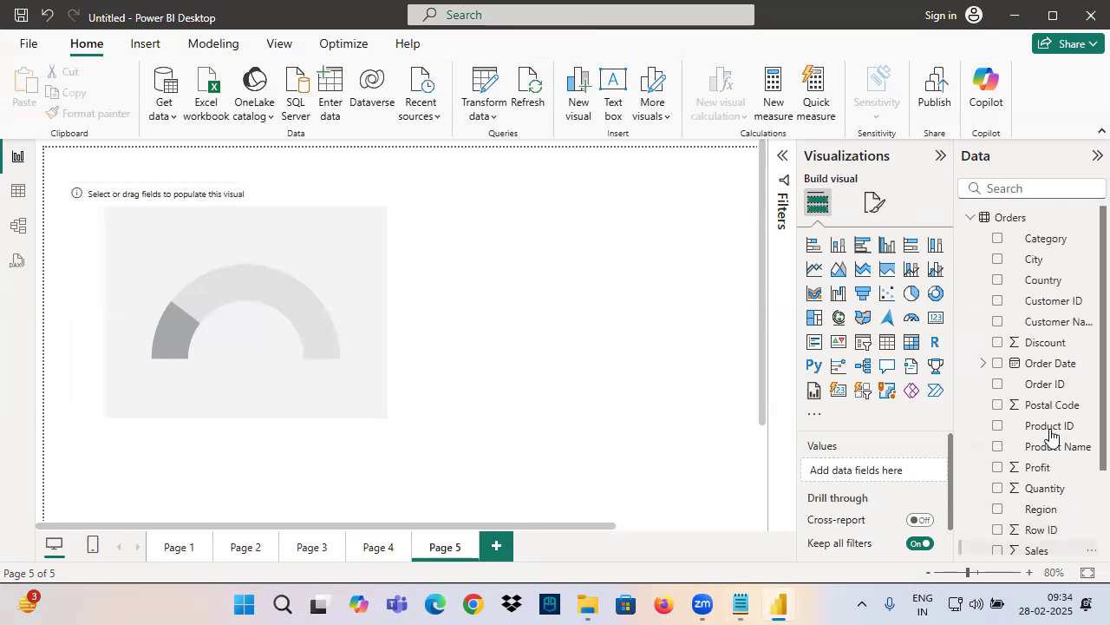
click(330, 319)
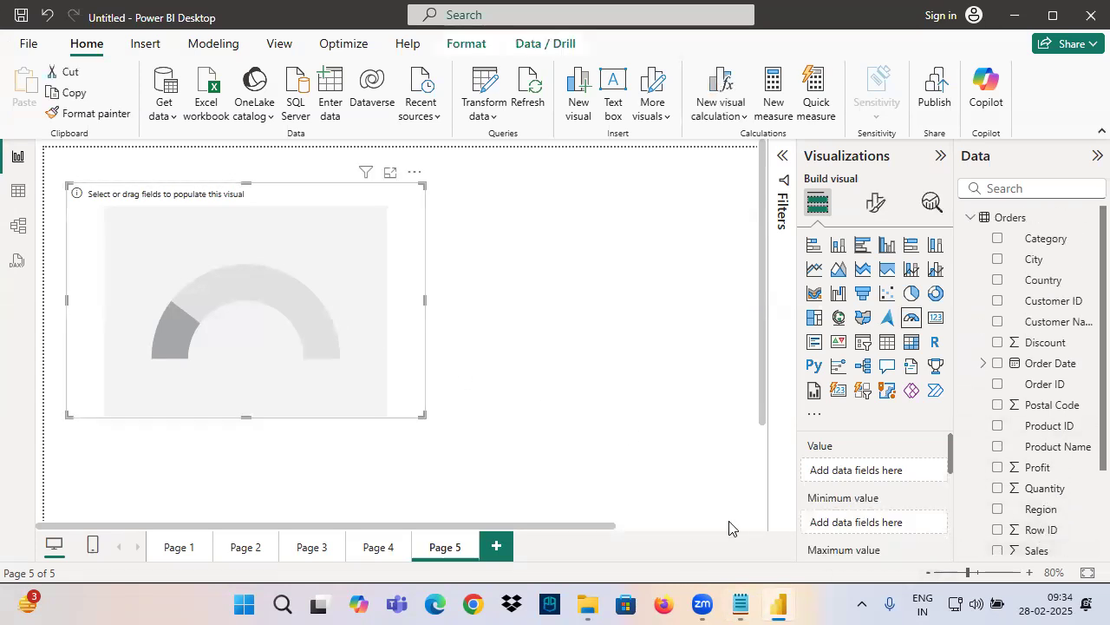
click(739, 604)
drag(16, 254, 483, 390)
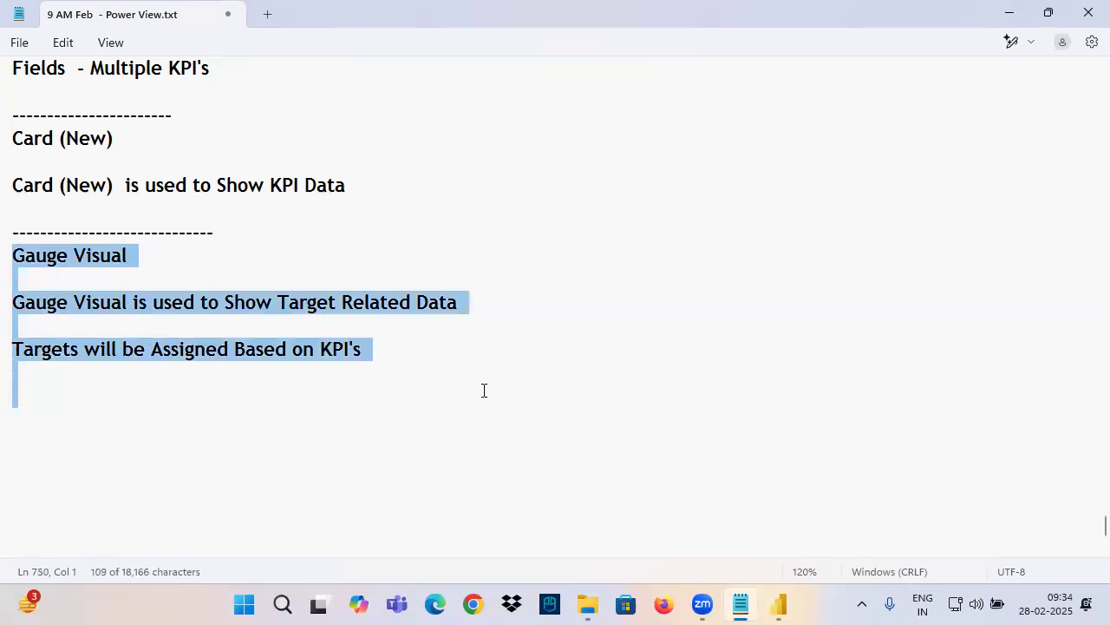
click(778, 604)
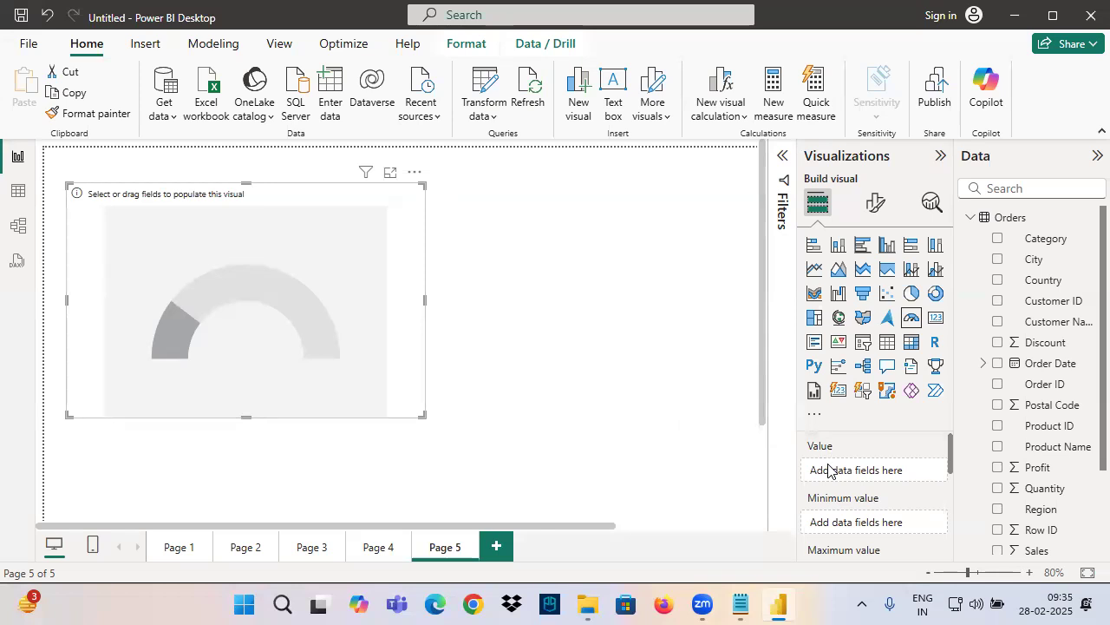
Enlarge the page view and examine the gauge's Value, Minimum value, Maximum value and Target value field wells
drag(954, 463, 957, 431)
drag(422, 413, 368, 357)
scroll(368, 357, up, 3)
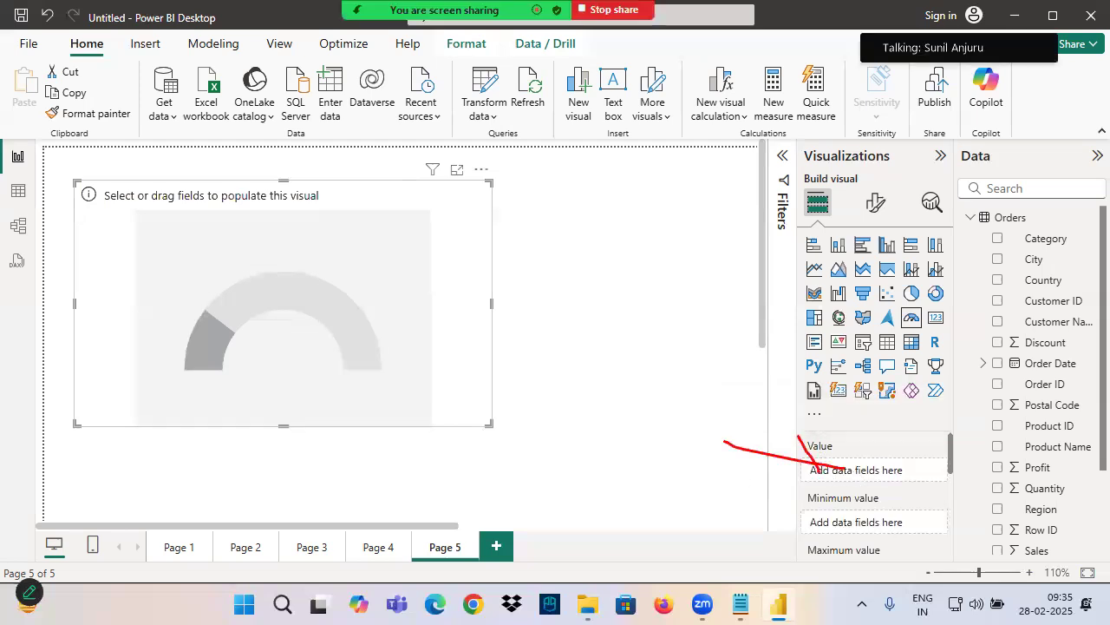
drag(821, 474, 774, 478)
scroll(826, 499, down, 3)
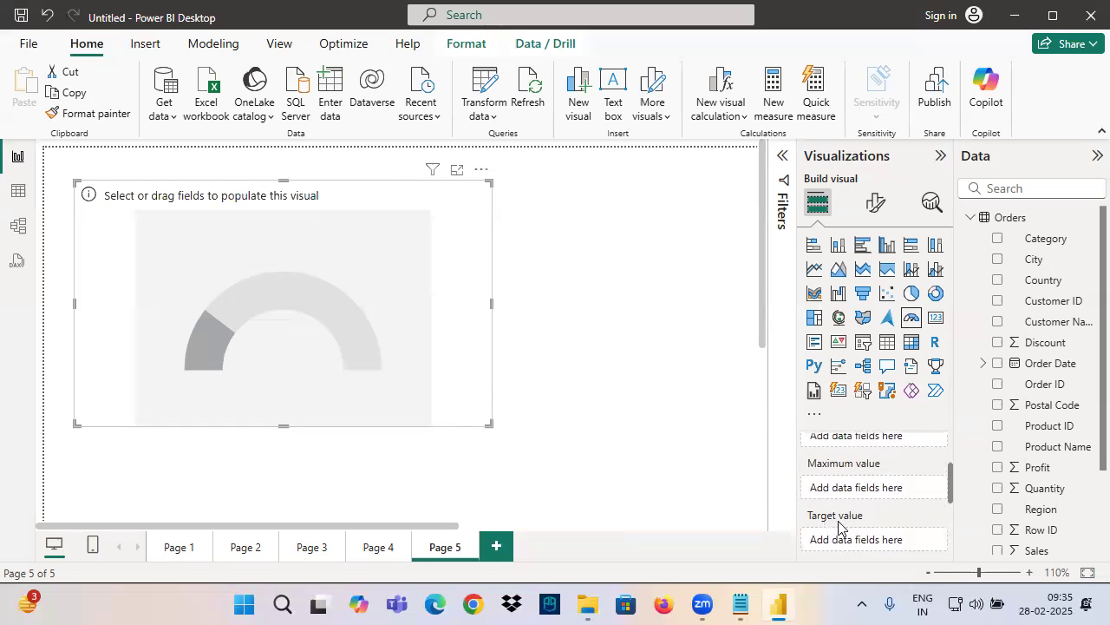
scroll(853, 500, up, 2)
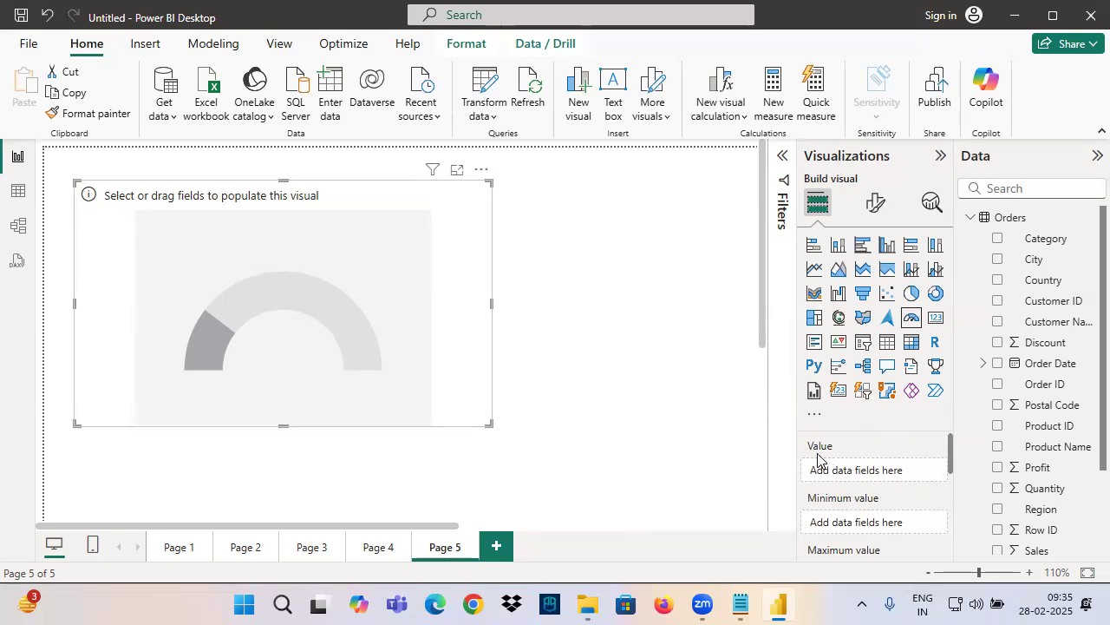
Open the Orders table data and view its Sales, Quantity, Discount and Profit columns
click(17, 190)
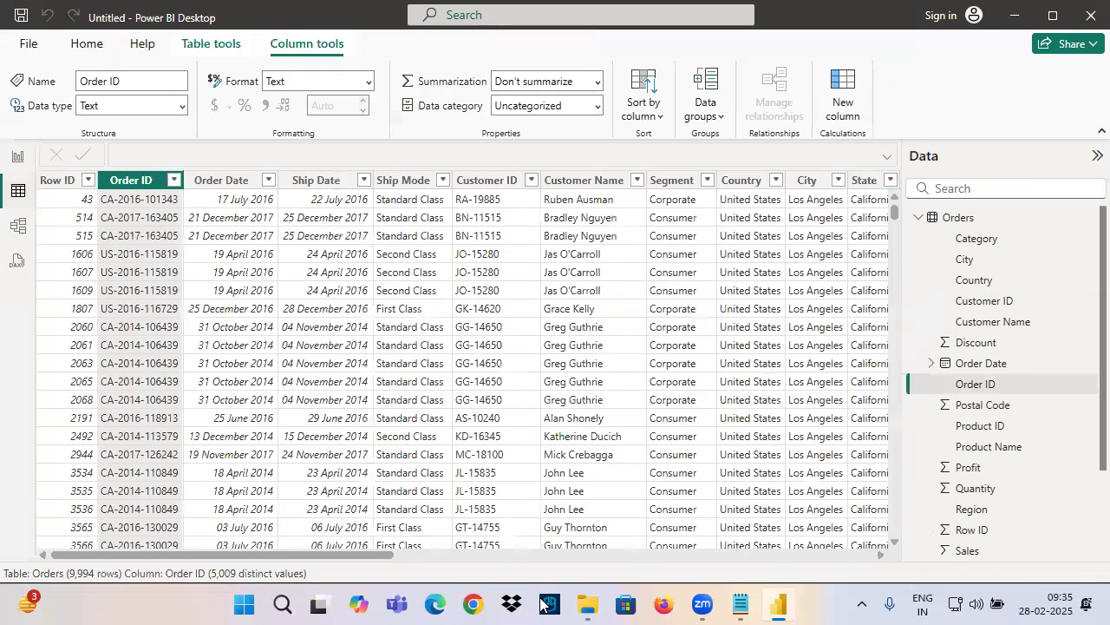
drag(352, 556, 830, 555)
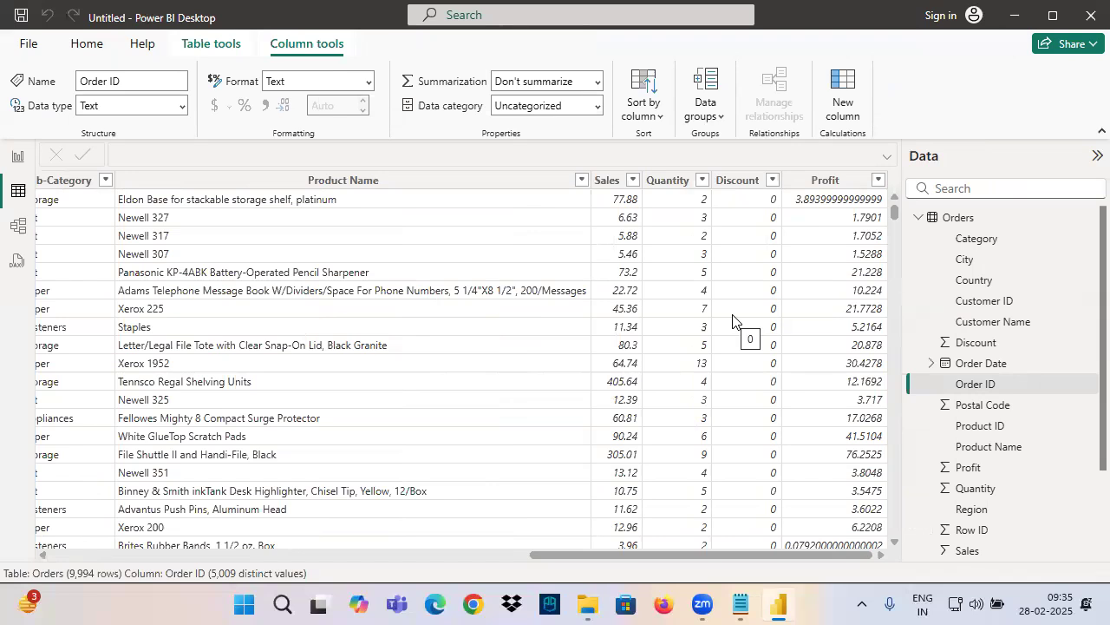
Select the Orders table, return to the gauge report page and mark up the Orders field list with freehand annotations
click(957, 216)
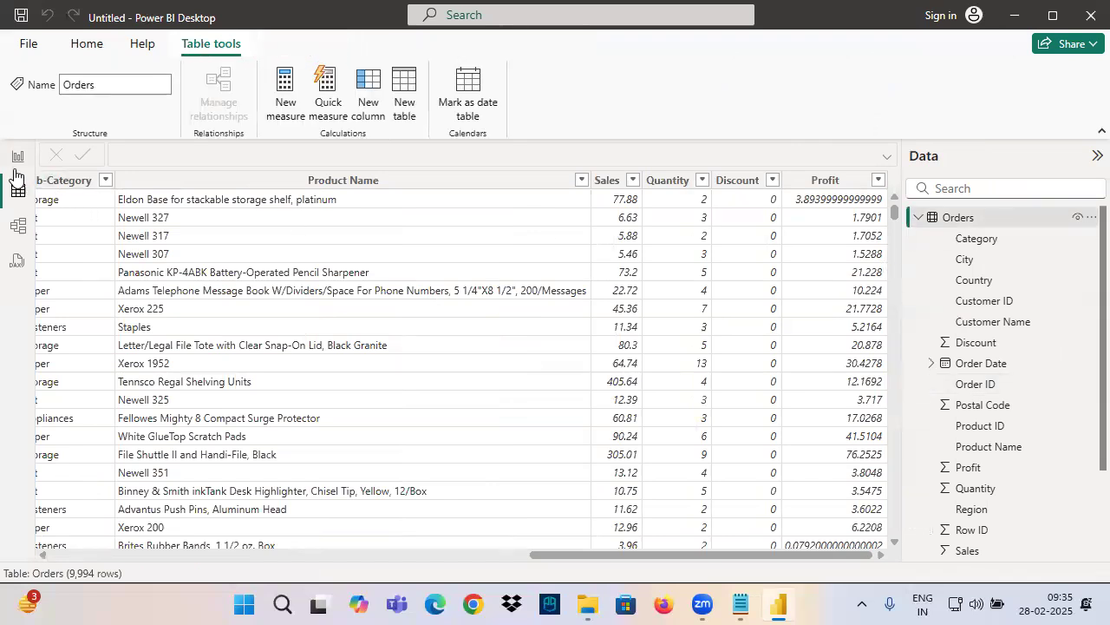
click(17, 157)
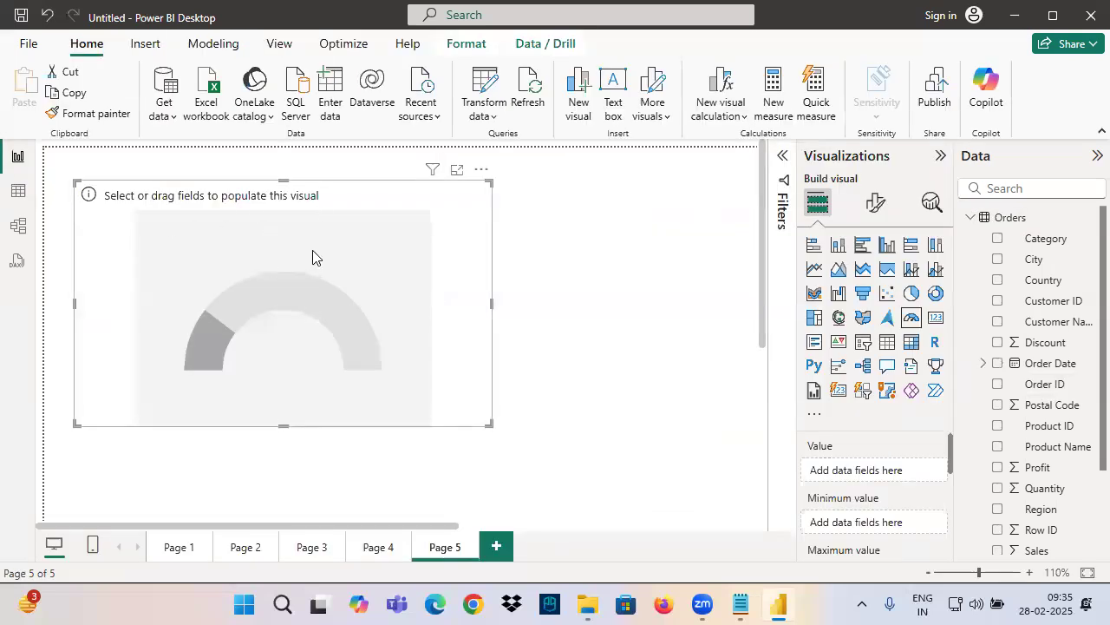
key(ctrl+2)
mouse_move(1018, 285)
mouse_down()
mouse_move(1008, 331)
mouse_move(1032, 326)
mouse_up()
drag(990, 326, 1100, 317)
drag(974, 377, 973, 432)
mouse_move(955, 390)
mouse_down()
mouse_move(1015, 392)
mouse_move(1029, 429)
mouse_up()
mouse_move(1029, 381)
mouse_down()
mouse_move(1055, 430)
mouse_move(1088, 378)
mouse_up()
mouse_move(1027, 217)
mouse_down()
mouse_move(1003, 452)
mouse_move(1005, 442)
mouse_up()
drag(924, 213, 1109, 389)
drag(1058, 184, 956, 365)
drag(959, 186, 1109, 373)
drag(956, 257, 1069, 258)
drag(955, 260, 1070, 244)
drag(945, 236, 1090, 231)
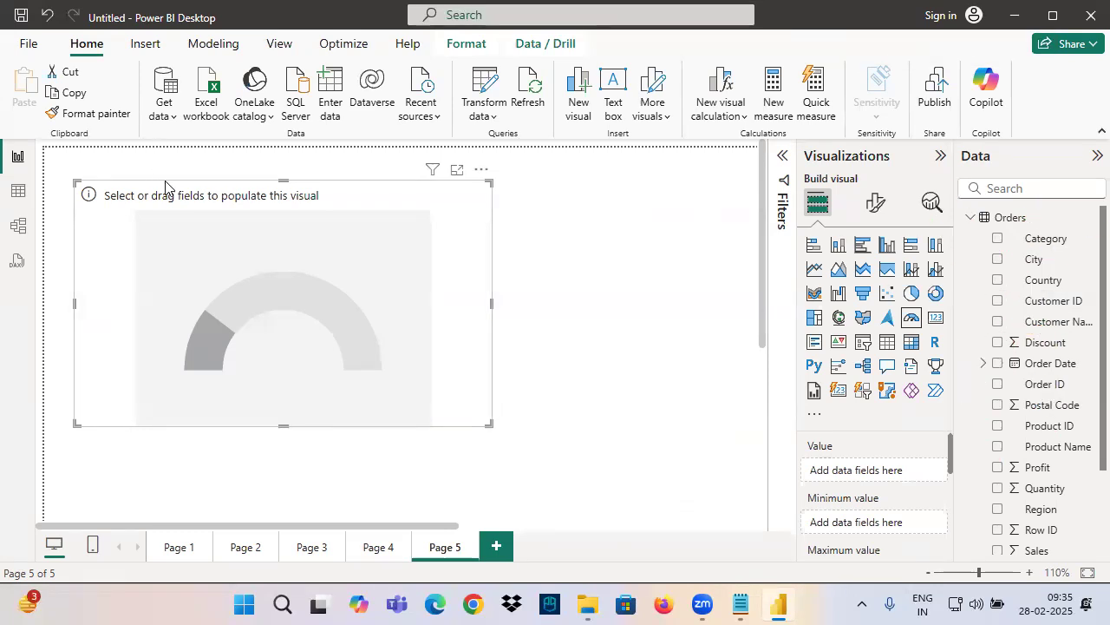
Start an Excel workbook import and browse to the source folder inside "3. Power View Material _ Source Files"
click(164, 115)
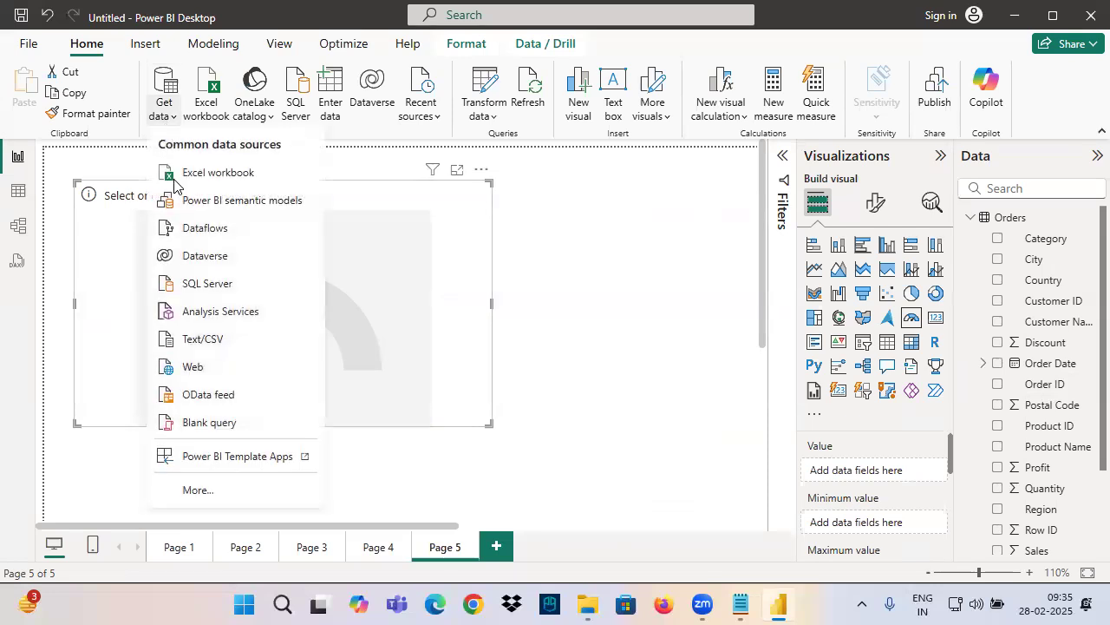
click(210, 173)
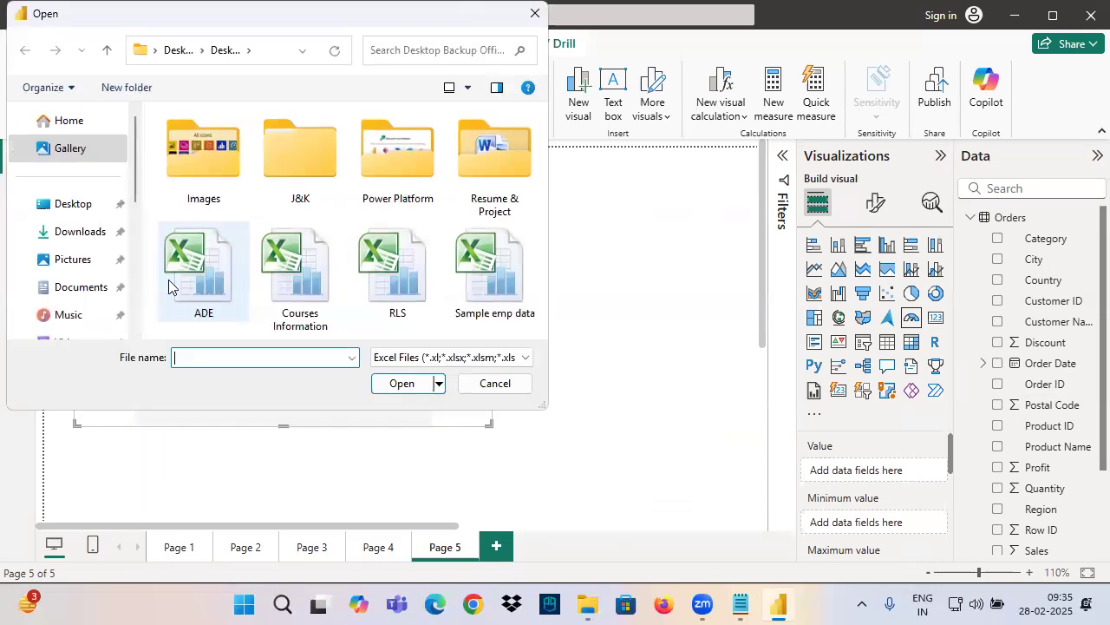
scroll(94, 241, down, 3)
click(106, 206)
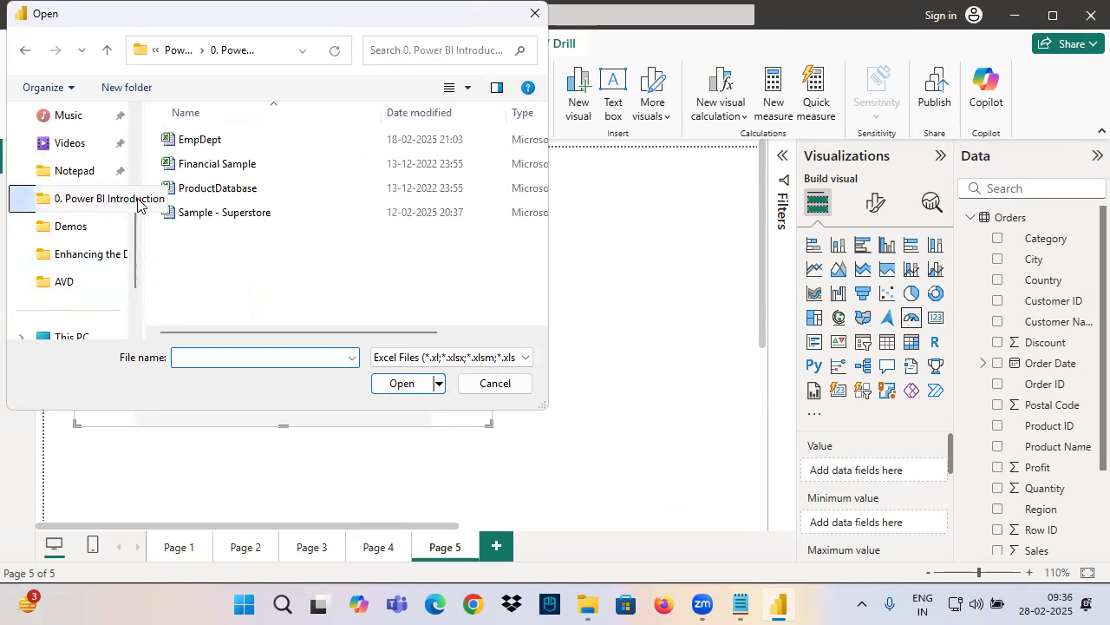
click(182, 51)
double_click(224, 212)
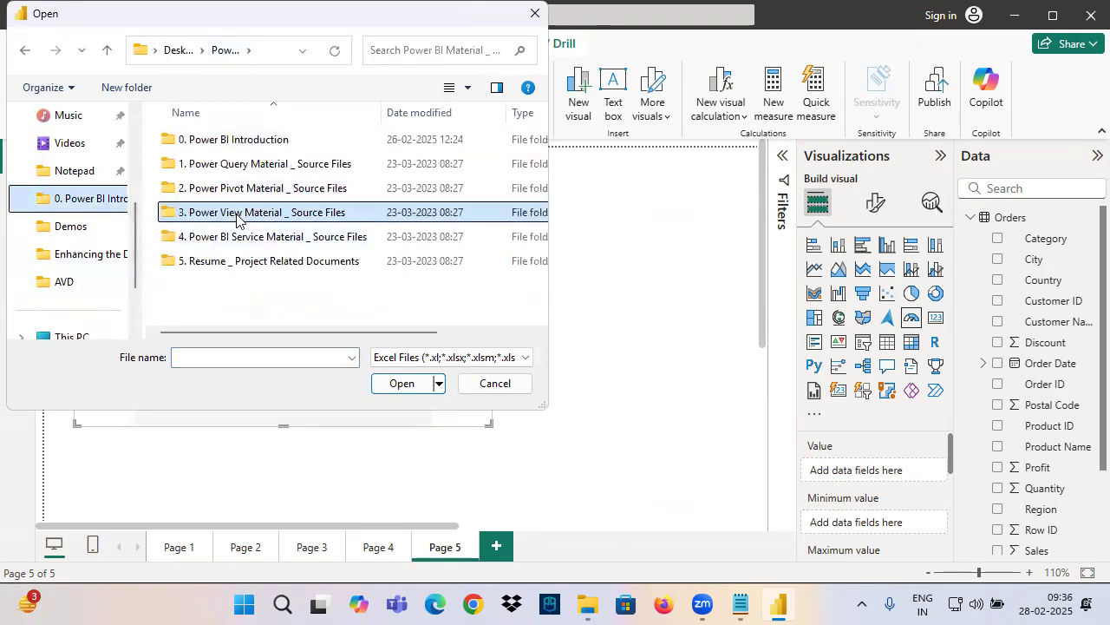
click(215, 166)
double_click(214, 166)
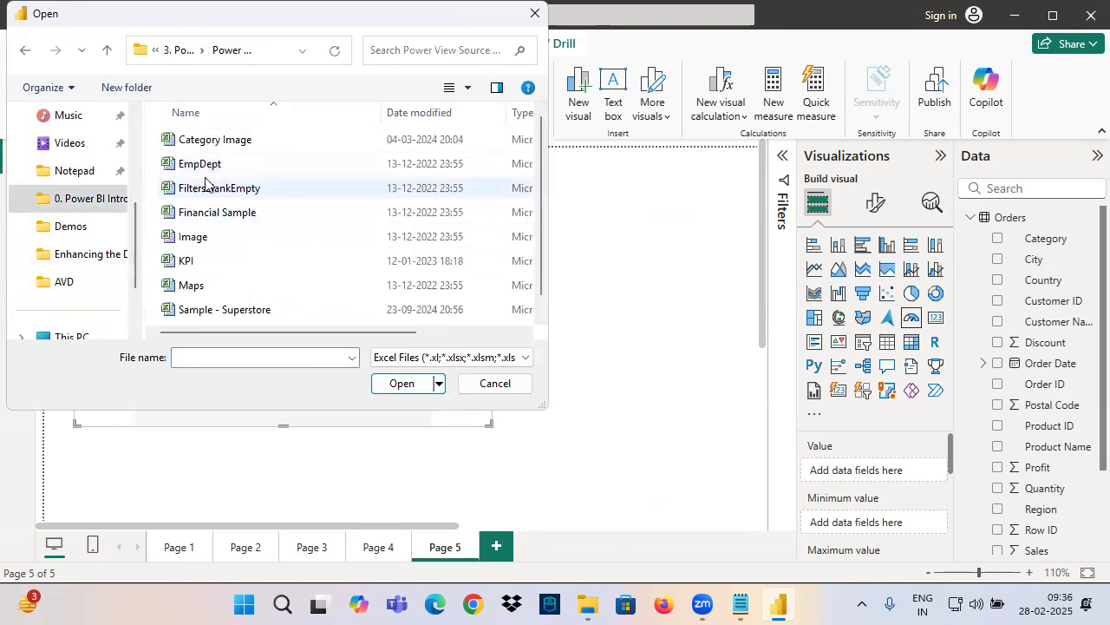
Open the KPI workbook and load its KPI sheet into the model
click(197, 266)
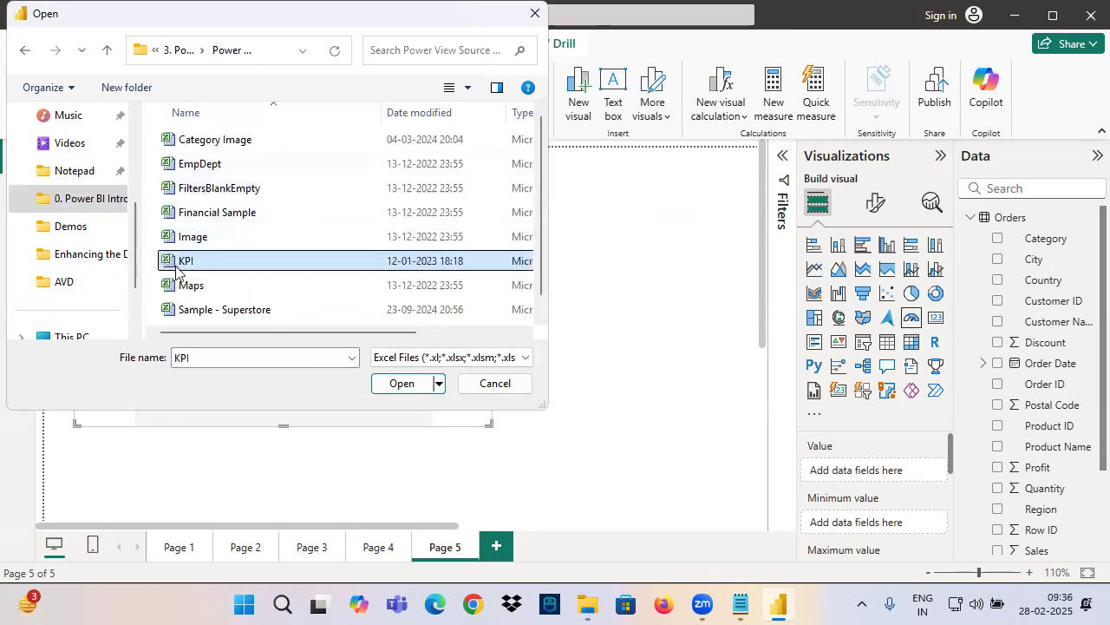
click(404, 387)
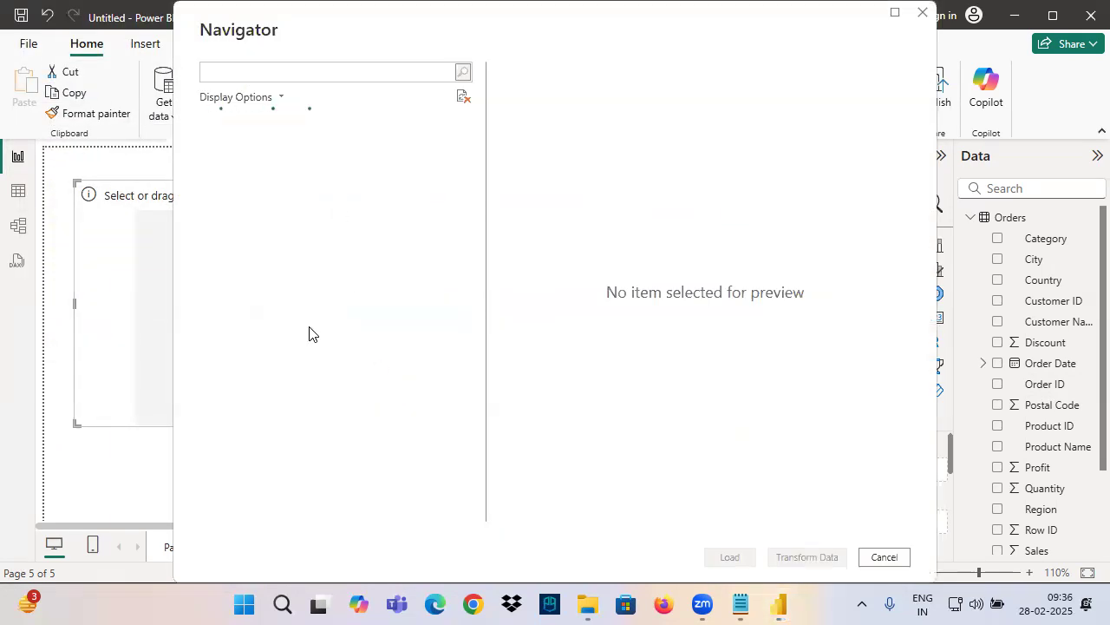
click(227, 170)
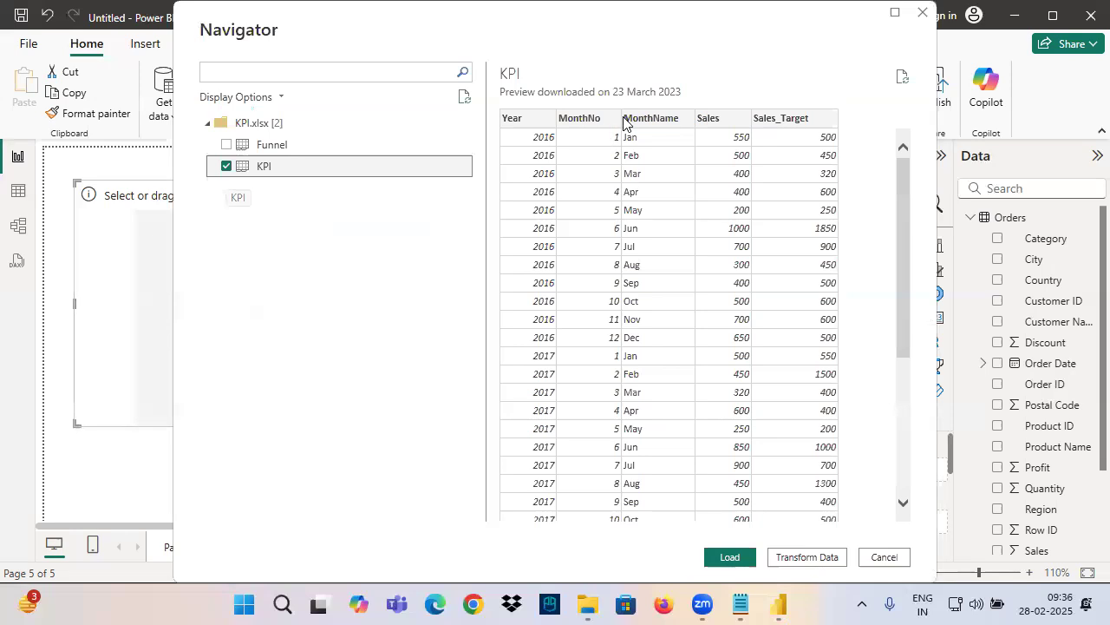
click(731, 557)
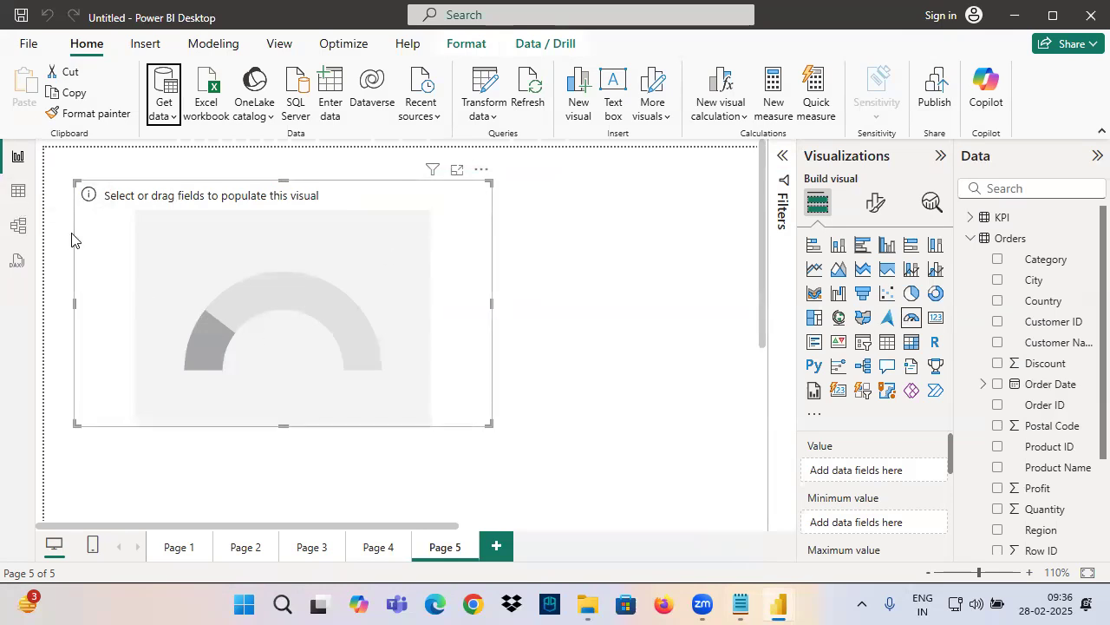
Open the KPI table data and examine its Year, MonthNo, MonthName, Sales and Sales_Target columns
click(19, 193)
click(950, 217)
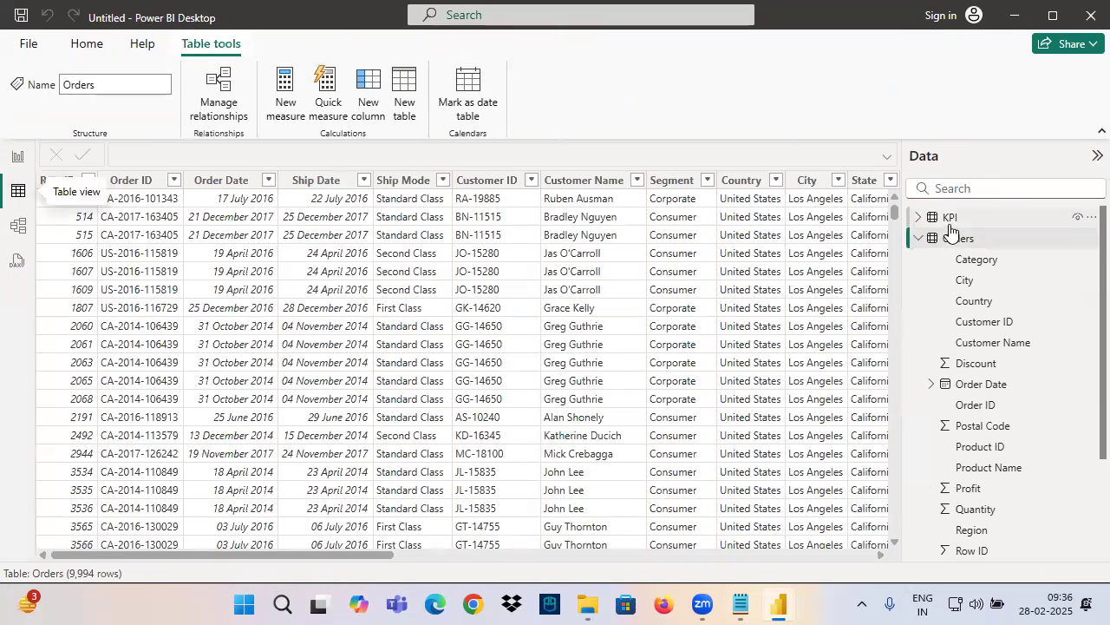
click(52, 180)
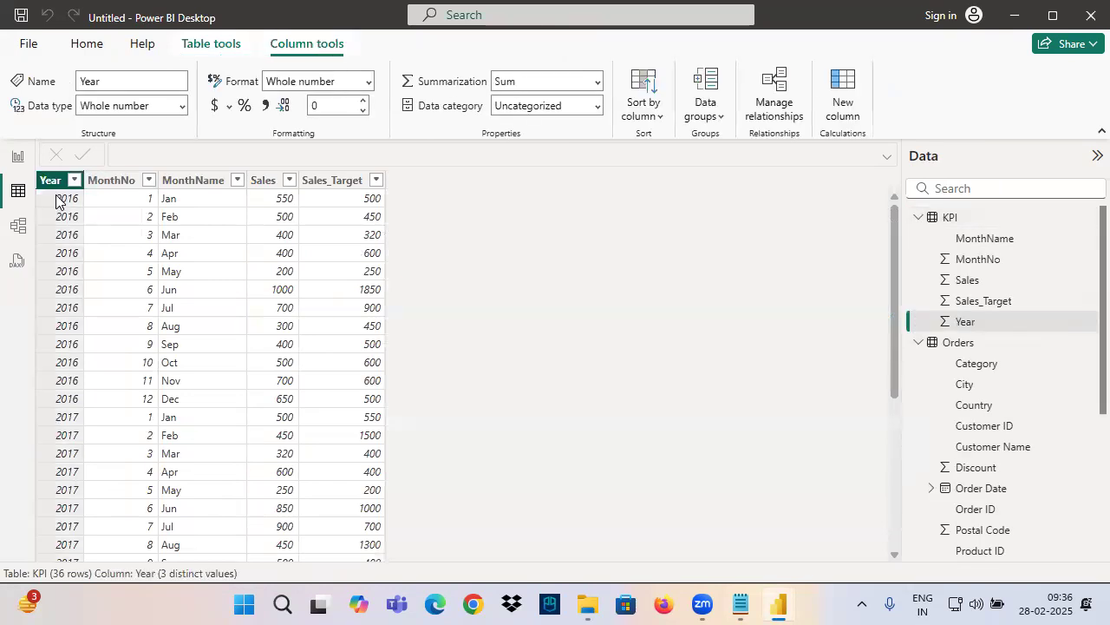
click(183, 186)
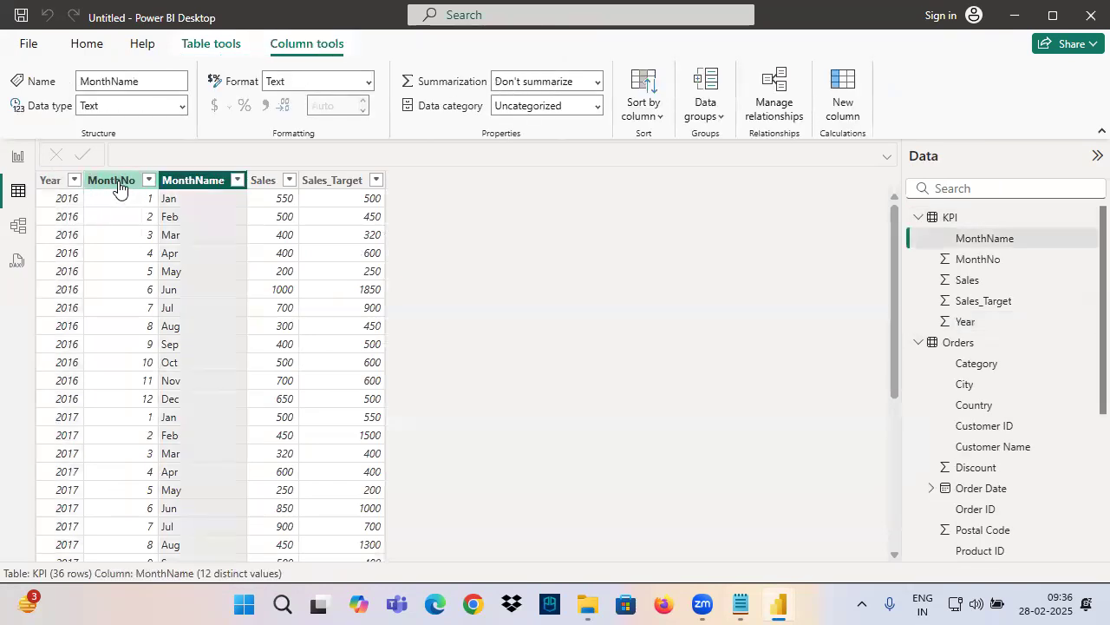
click(117, 182)
click(187, 182)
click(106, 184)
click(191, 182)
click(261, 184)
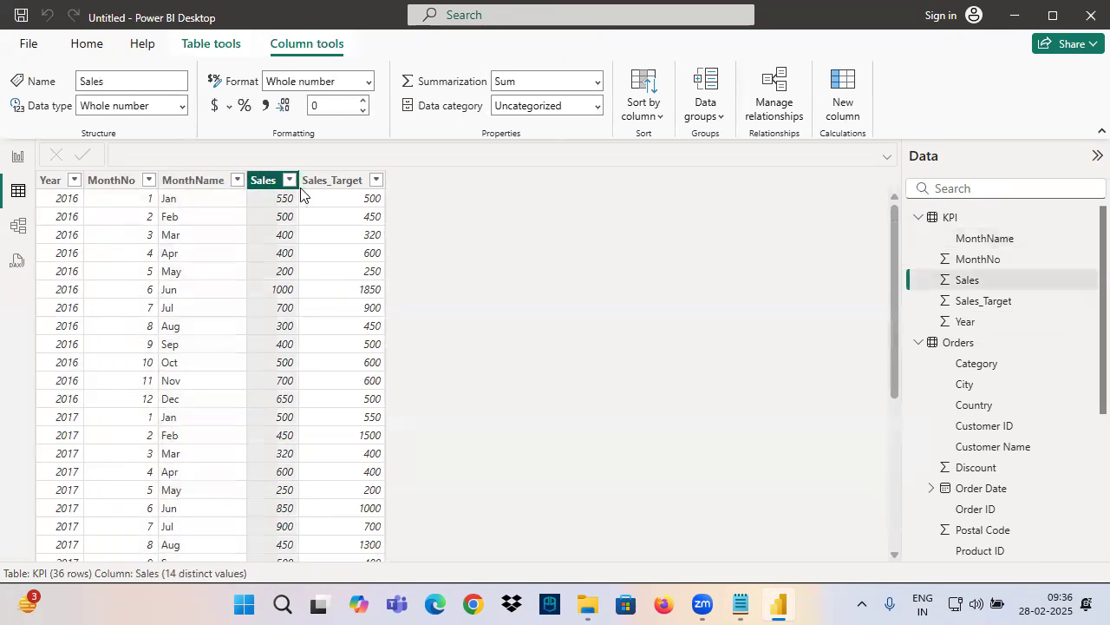
click(330, 184)
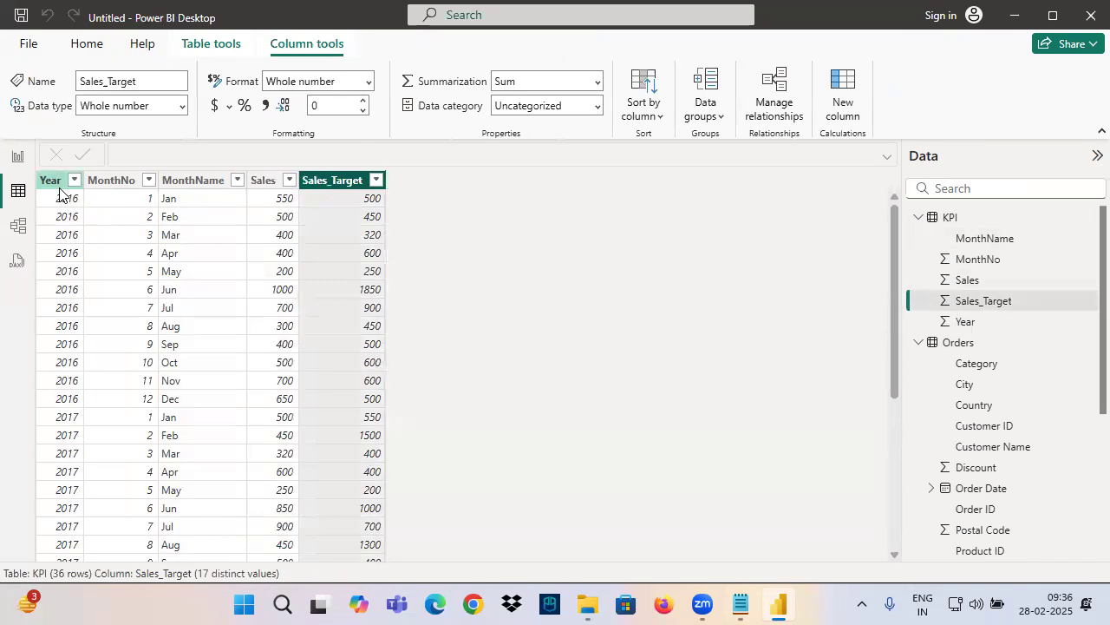
Annotate the KPI table's January 2016 and June 2016 rows to compare Sales with Sales_Target
drag(37, 190, 414, 207)
drag(266, 202, 279, 206)
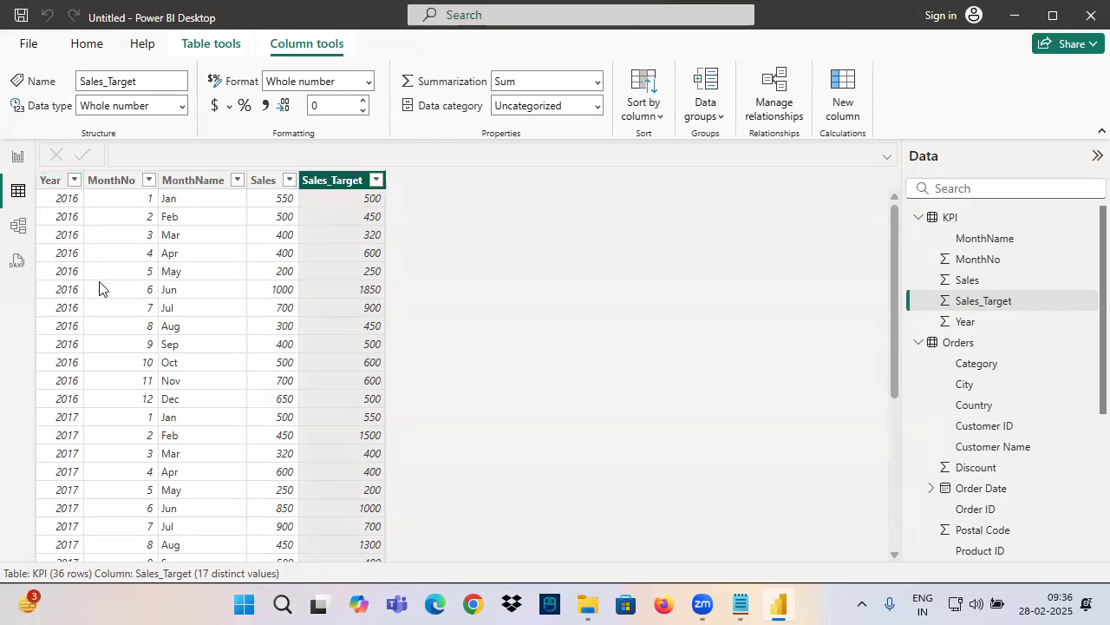
drag(43, 281, 419, 298)
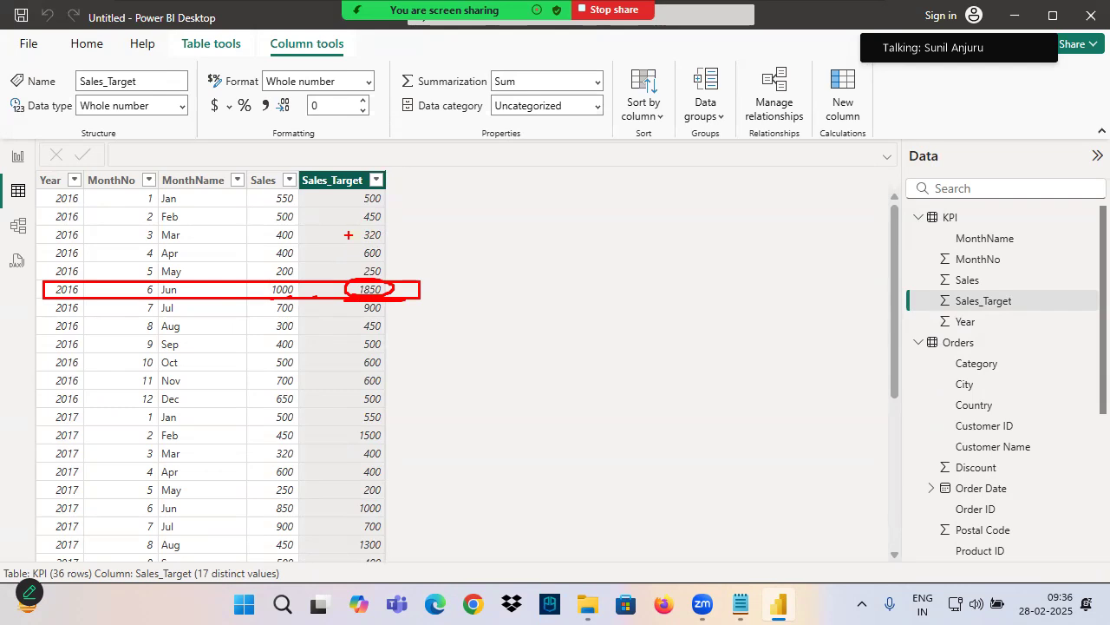
Cross out the KPI table with annotation strokes and draw an arrow from it to the handwritten word "Visual"
drag(386, 168, 210, 418)
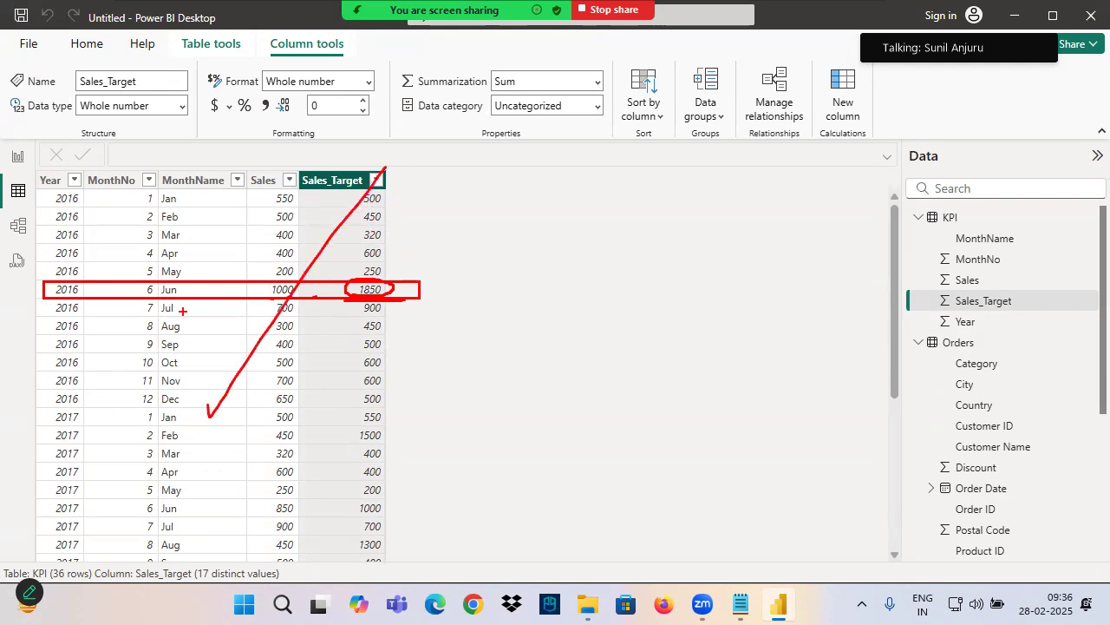
drag(177, 199, 407, 391)
drag(414, 246, 572, 228)
drag(535, 224, 538, 271)
mouse_move(626, 187)
mouse_down()
mouse_move(691, 208)
mouse_move(747, 174)
mouse_up()
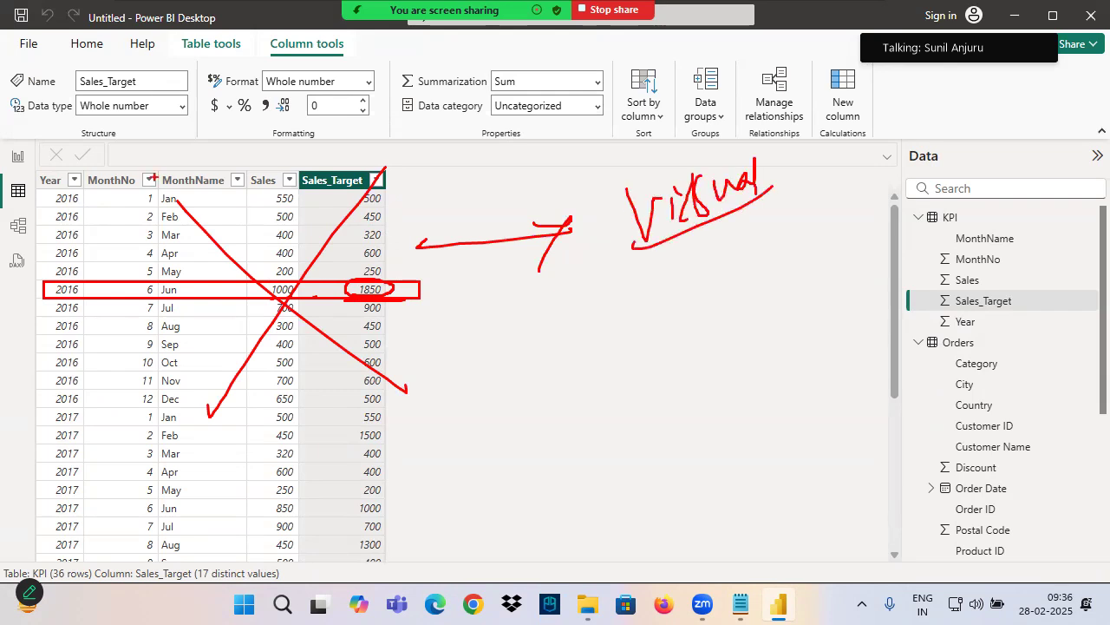
Assign the KPI table's Sales field to the gauge's Value and Sales_Target to its Target value
click(17, 156)
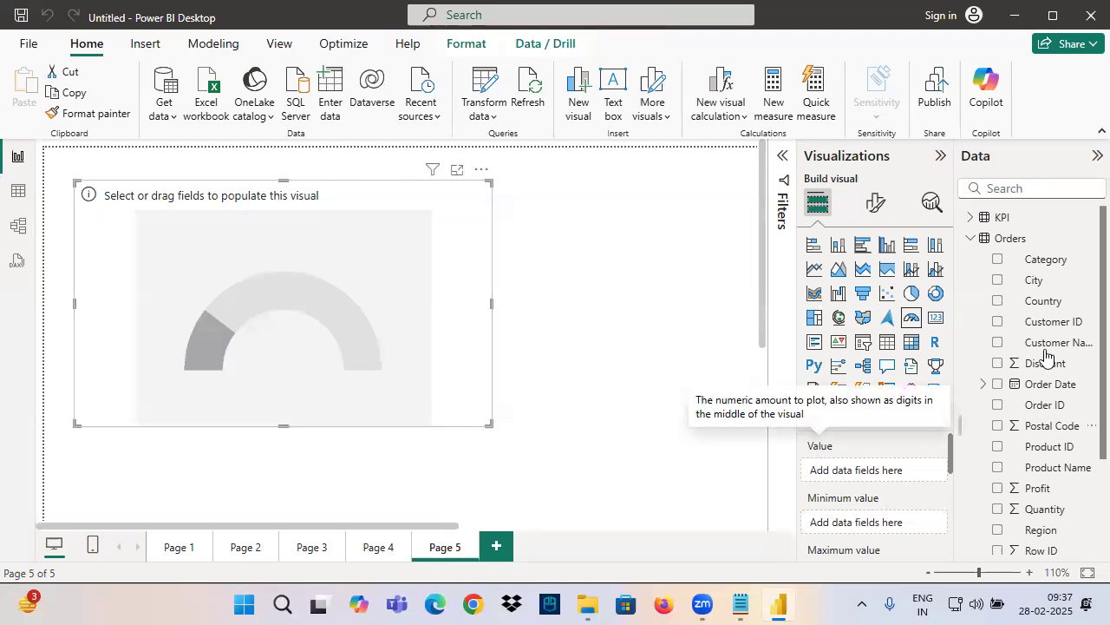
click(971, 217)
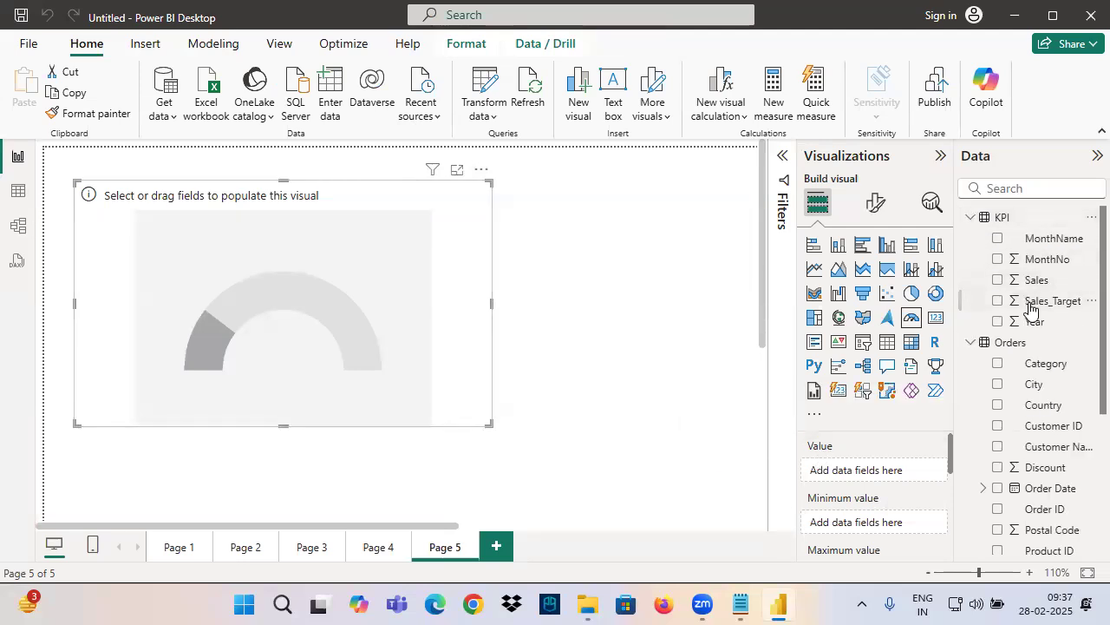
drag(1035, 280, 812, 478)
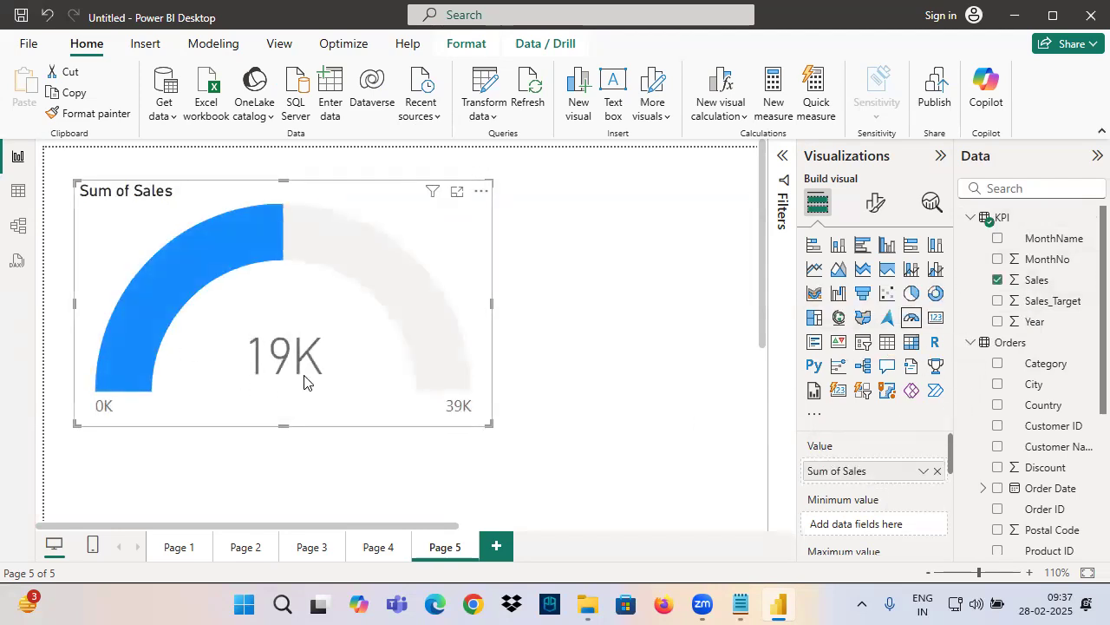
scroll(851, 521, down, 2)
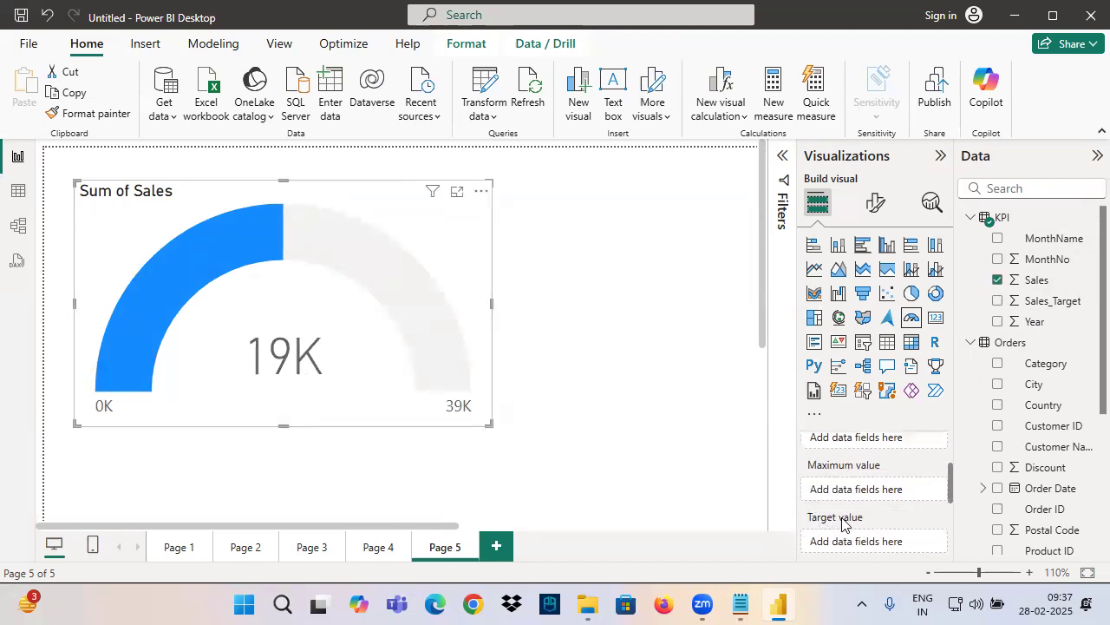
drag(1049, 309, 850, 539)
Mark the gauge's target line, target label and central sales value with freehand annotations
key(ctrl+2)
drag(330, 245, 344, 238)
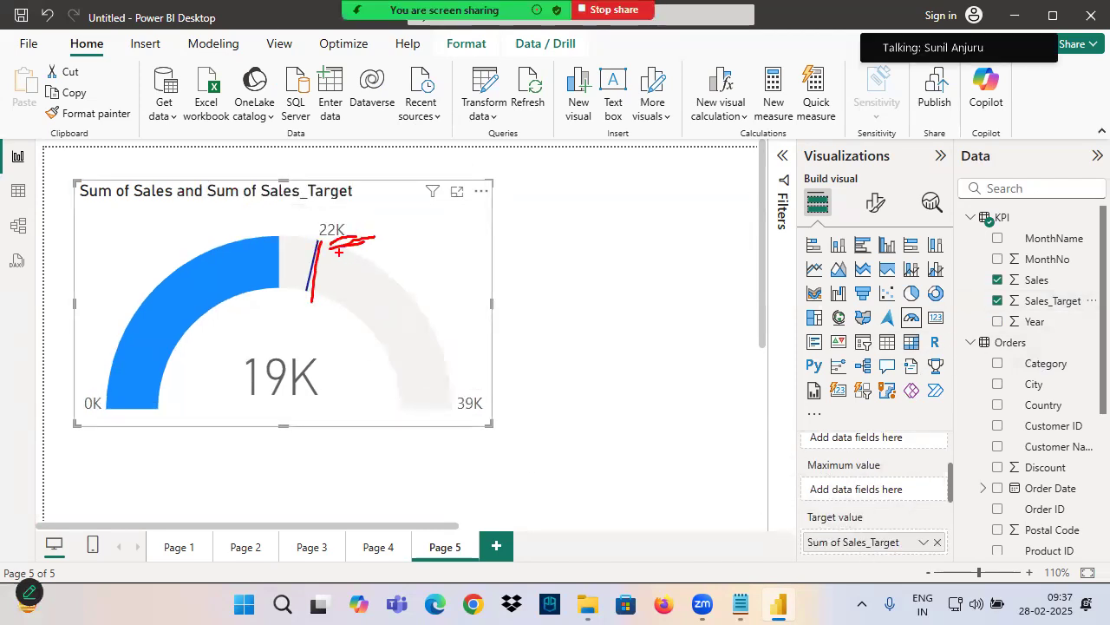
drag(249, 403, 329, 405)
drag(328, 218, 379, 239)
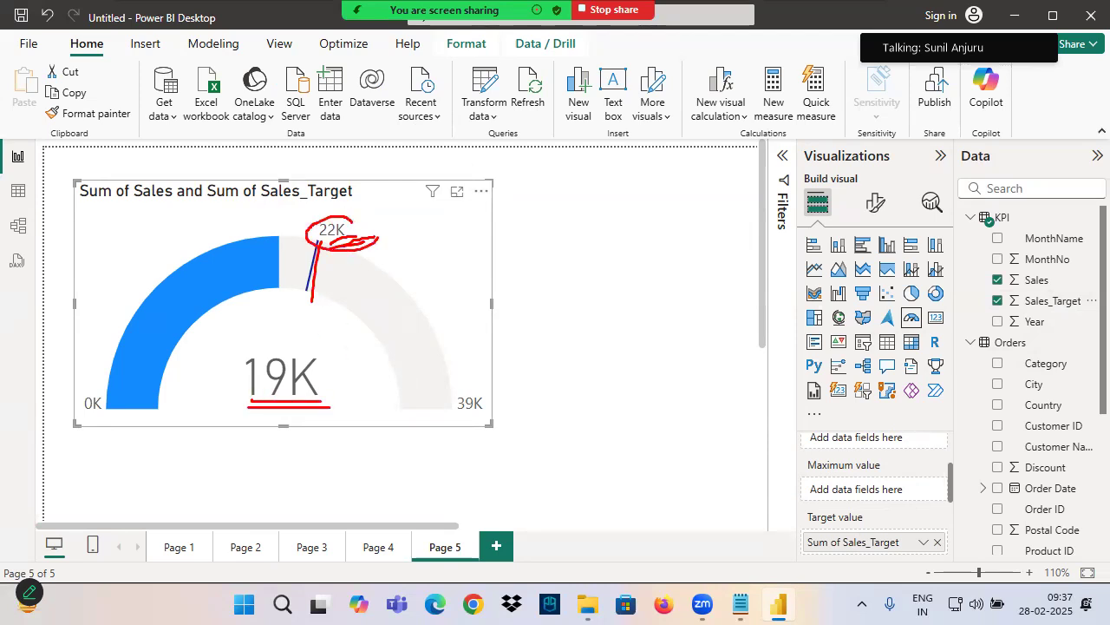
mouse_move(292, 349)
mouse_down()
mouse_move(246, 391)
mouse_move(328, 357)
mouse_up()
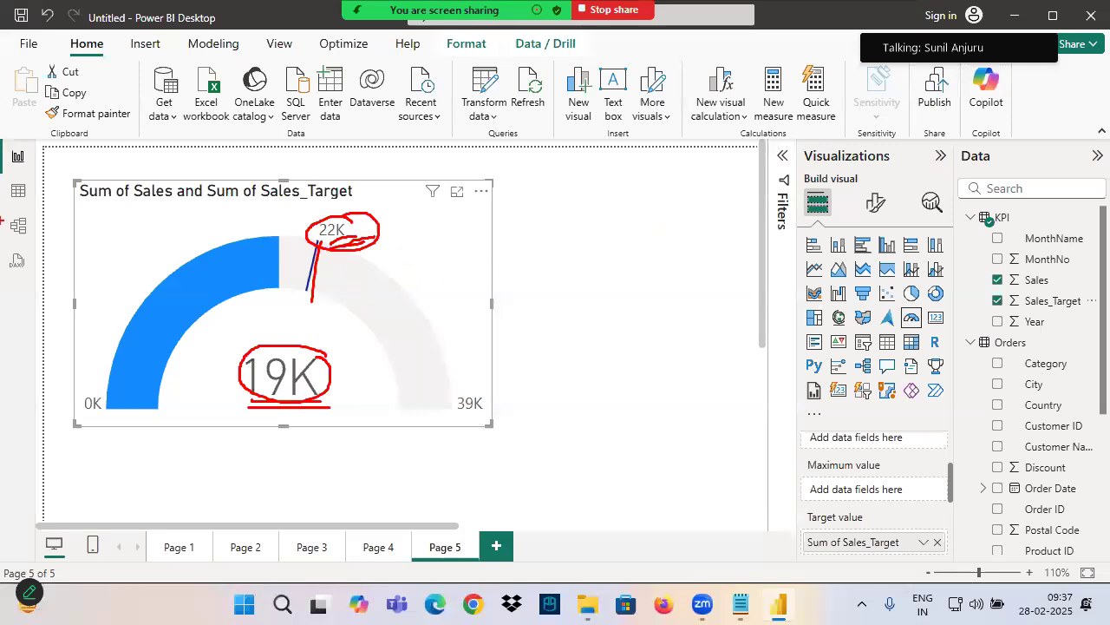
Inspect and annotate the years in the KPI table's Year filter, cancel the filter and return to the report
click(17, 190)
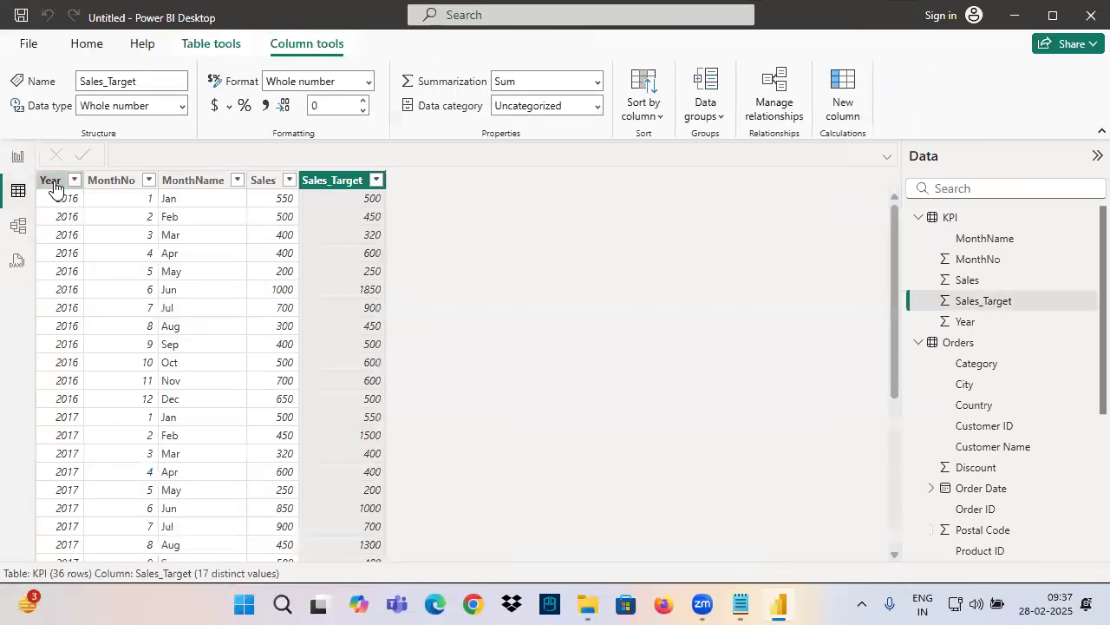
click(50, 180)
click(75, 180)
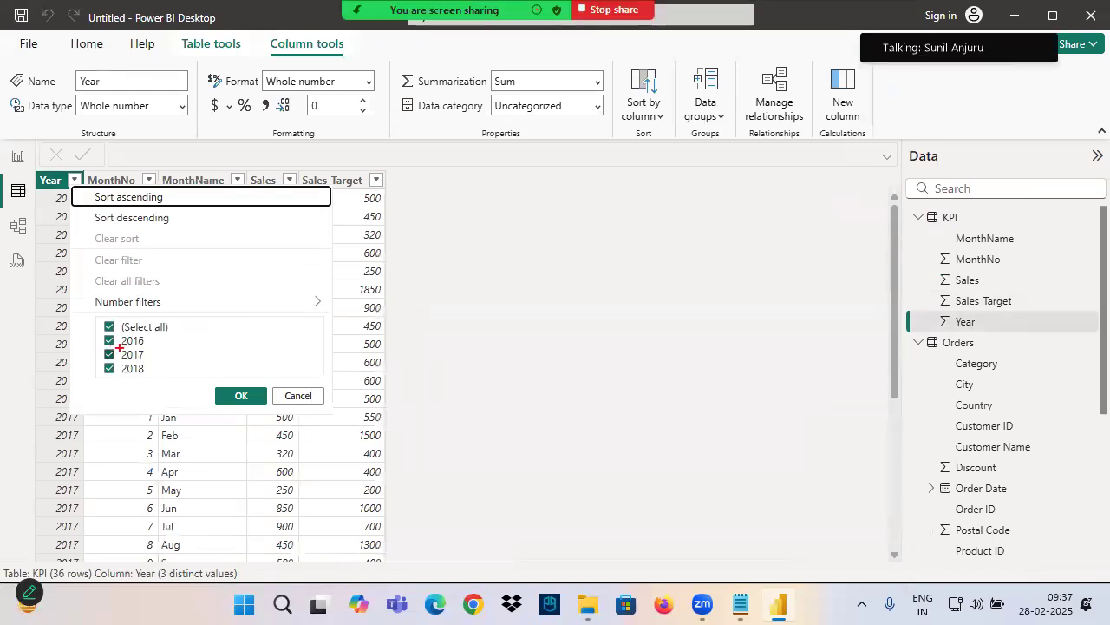
mouse_move(108, 349)
mouse_down()
mouse_move(177, 346)
mouse_move(156, 356)
mouse_move(159, 369)
mouse_up()
mouse_move(162, 333)
mouse_down()
mouse_move(173, 343)
mouse_move(164, 329)
mouse_up()
mouse_move(172, 349)
mouse_down()
mouse_move(187, 386)
mouse_move(163, 375)
mouse_up()
drag(232, 328, 225, 342)
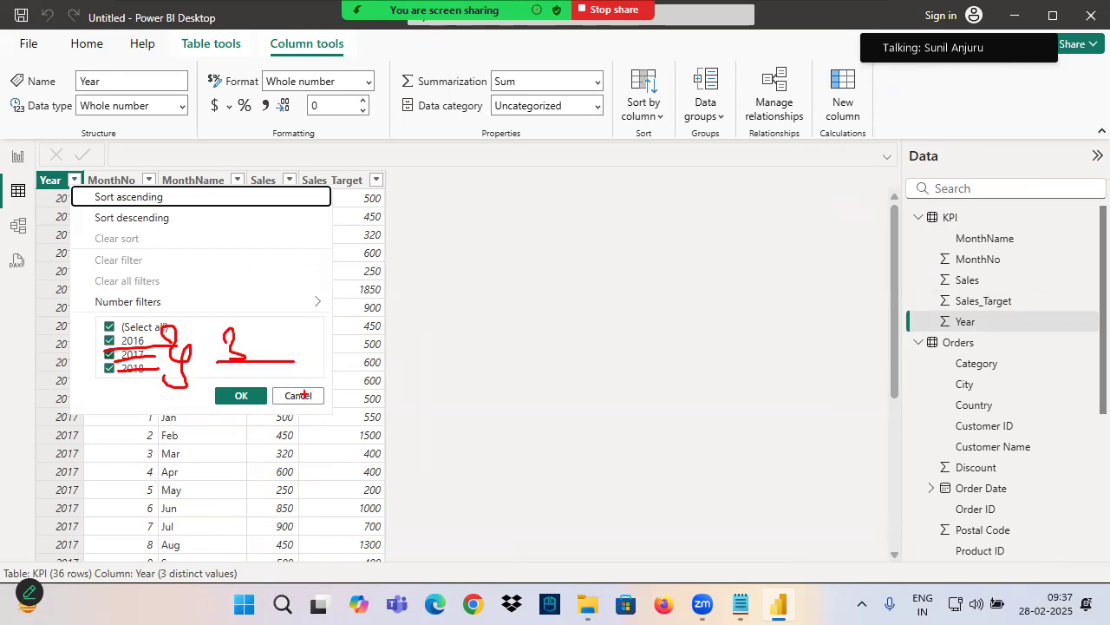
click(297, 395)
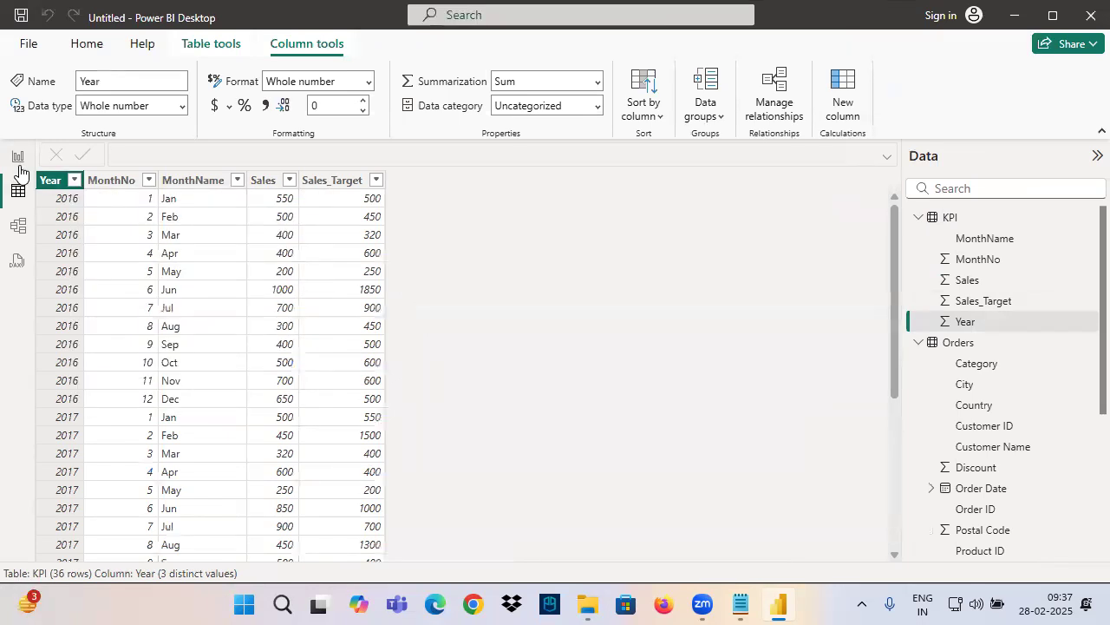
click(18, 156)
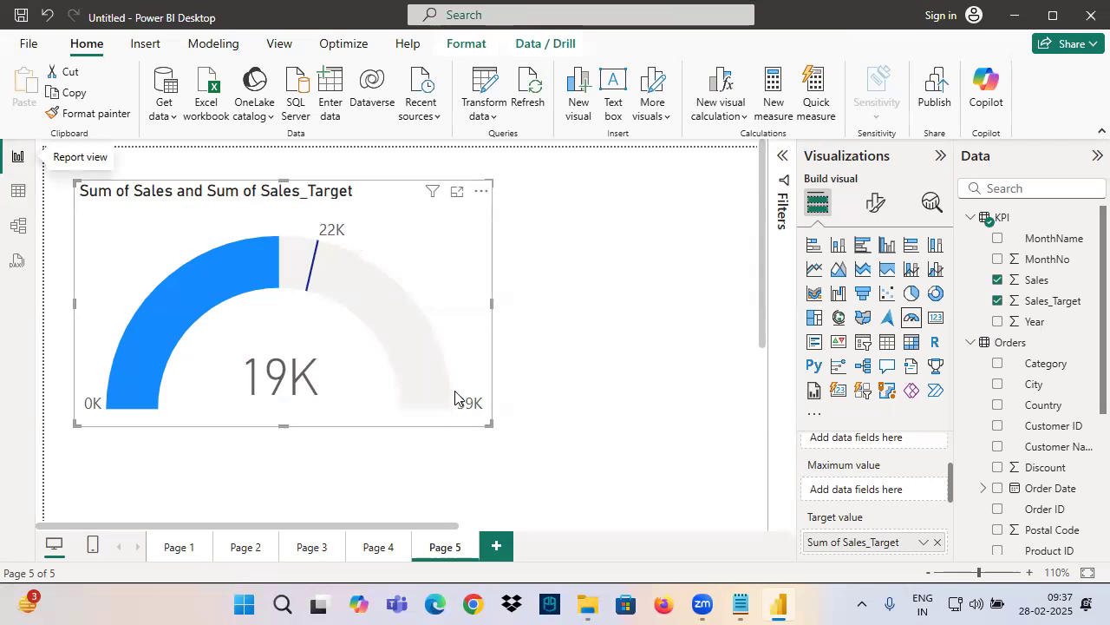
Mark the gauge and the area around it with freehand arrows and strokes, and clear the annotations
scroll(335, 332, down, 2)
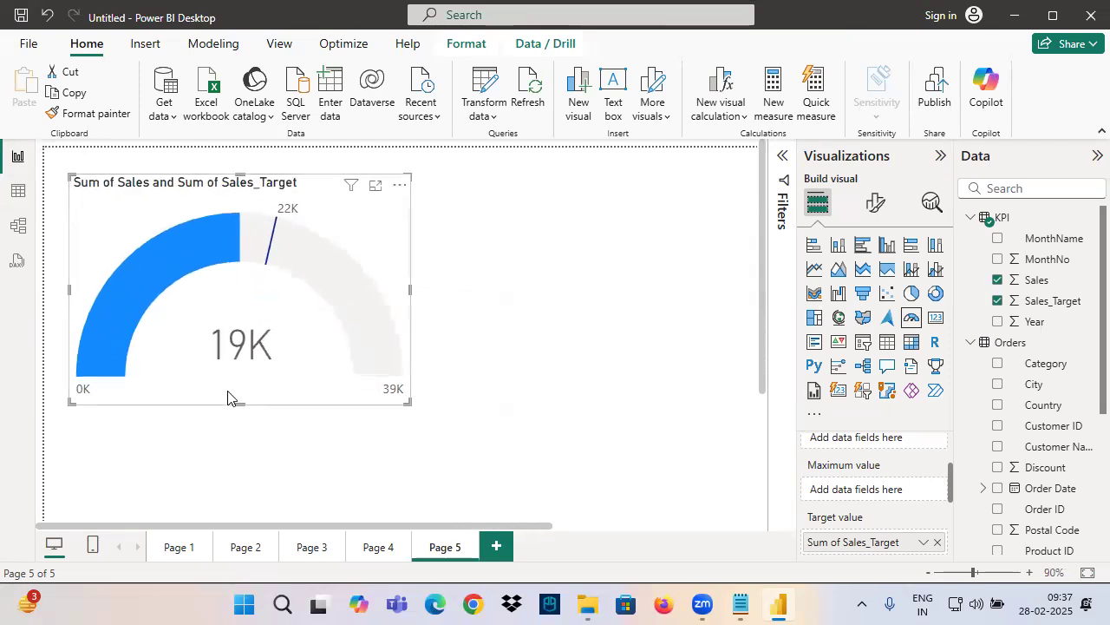
key(ctrl+2)
drag(324, 208, 167, 352)
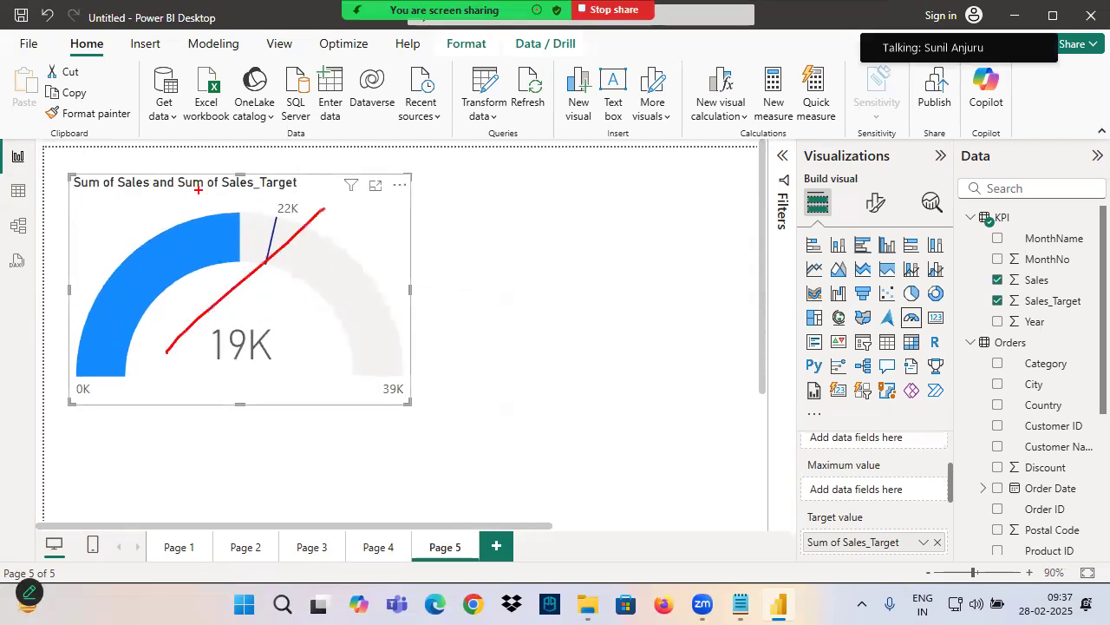
drag(201, 190, 332, 366)
drag(255, 107, 267, 203)
drag(241, 174, 265, 205)
drag(284, 167, 264, 207)
drag(360, 178, 336, 228)
drag(324, 192, 367, 217)
mouse_move(486, 152)
mouse_down()
mouse_move(499, 182)
mouse_move(568, 178)
mouse_move(503, 217)
mouse_up()
drag(457, 167, 414, 195)
mouse_move(474, 311)
mouse_down()
mouse_move(219, 94)
mouse_move(187, 278)
mouse_up()
mouse_move(147, 205)
mouse_down()
mouse_move(227, 240)
mouse_move(265, 187)
mouse_up()
drag(187, 322, 449, 265)
key(Escape)
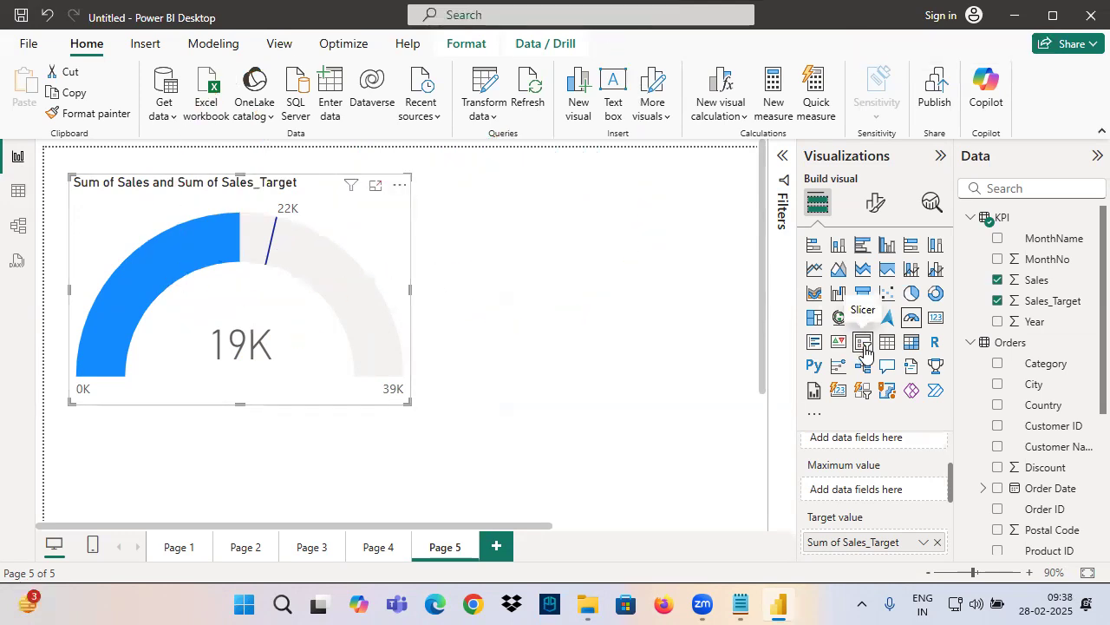
Add a reduced-size slicer beside the gauge and assign the KPI table's Year field to it
click(497, 201)
click(867, 367)
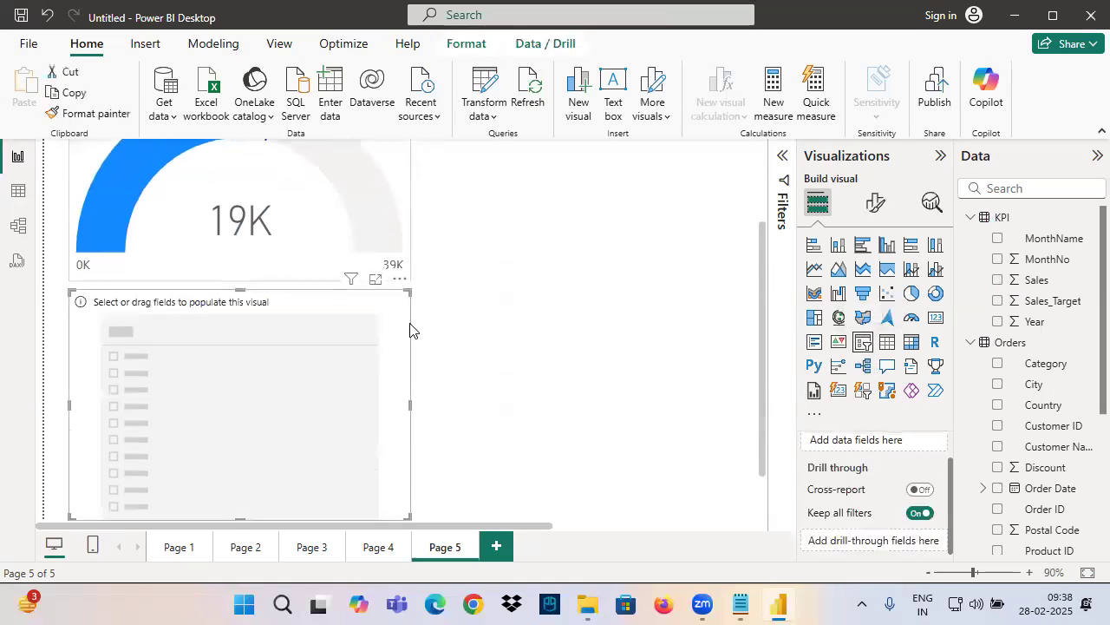
drag(407, 292, 303, 385)
drag(197, 412, 555, 204)
scroll(607, 269, up, 2)
drag(631, 312, 595, 291)
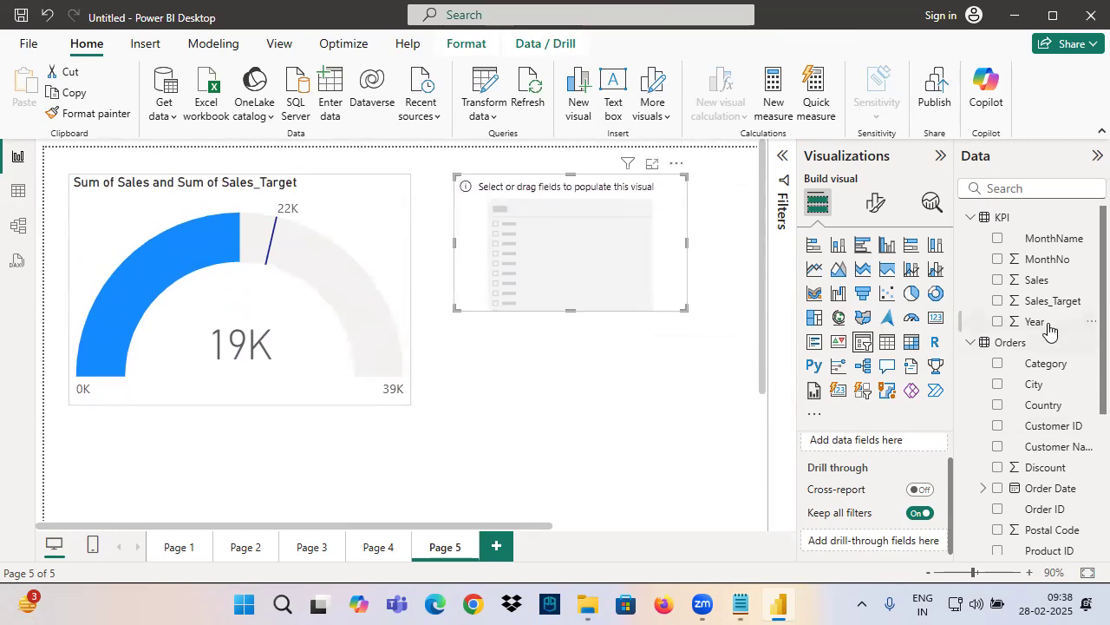
drag(1046, 324, 863, 474)
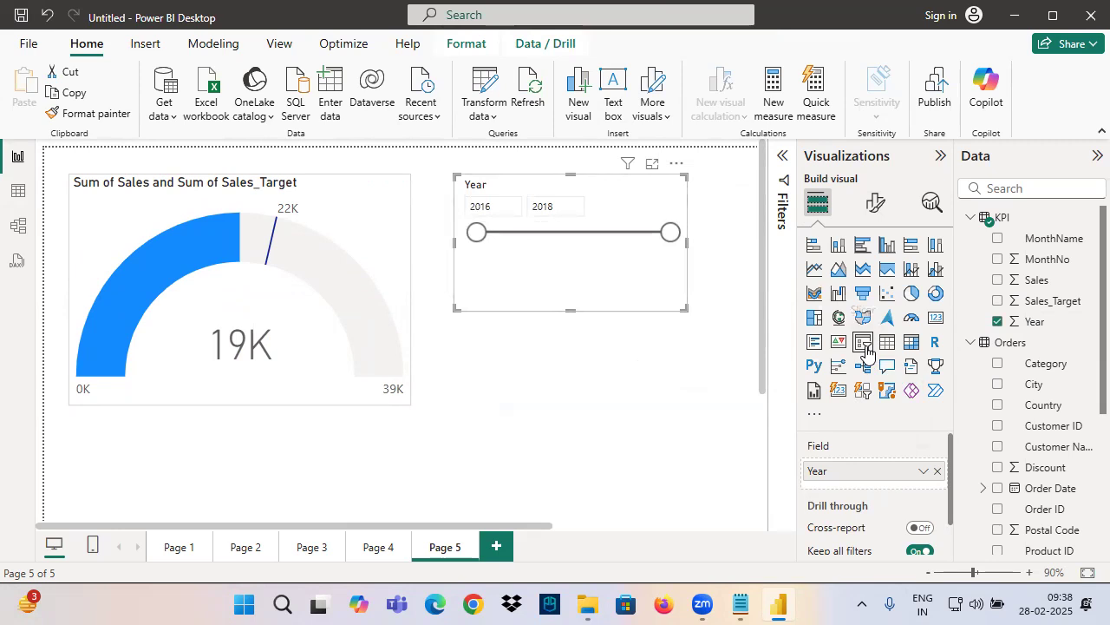
Set the Year slicer's style to Vertical list and narrow the slicer to fit its entries
click(876, 203)
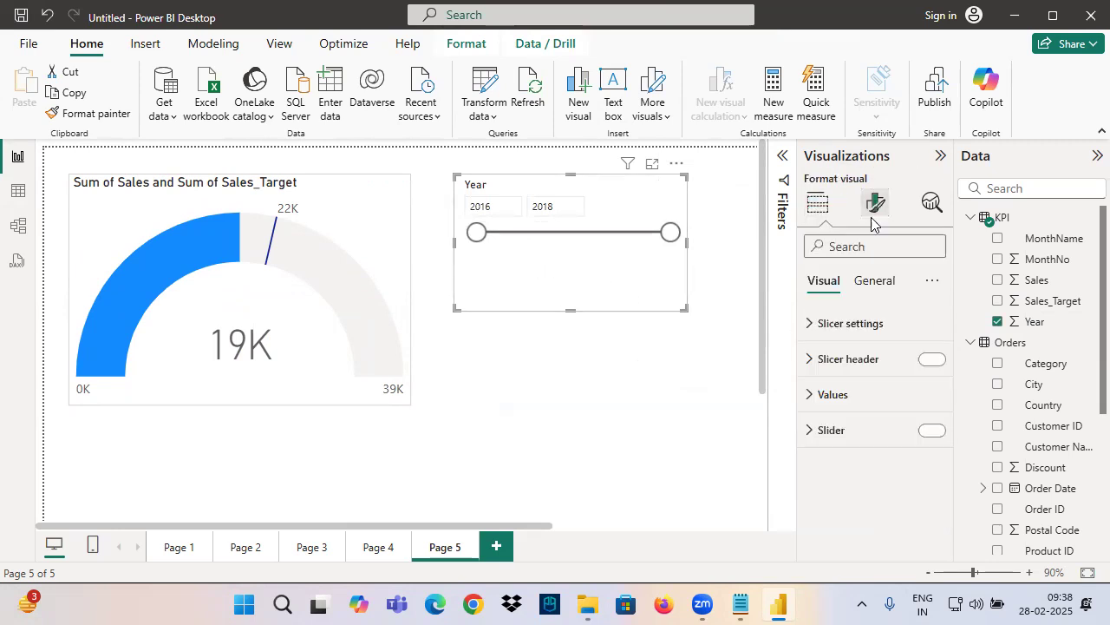
click(846, 328)
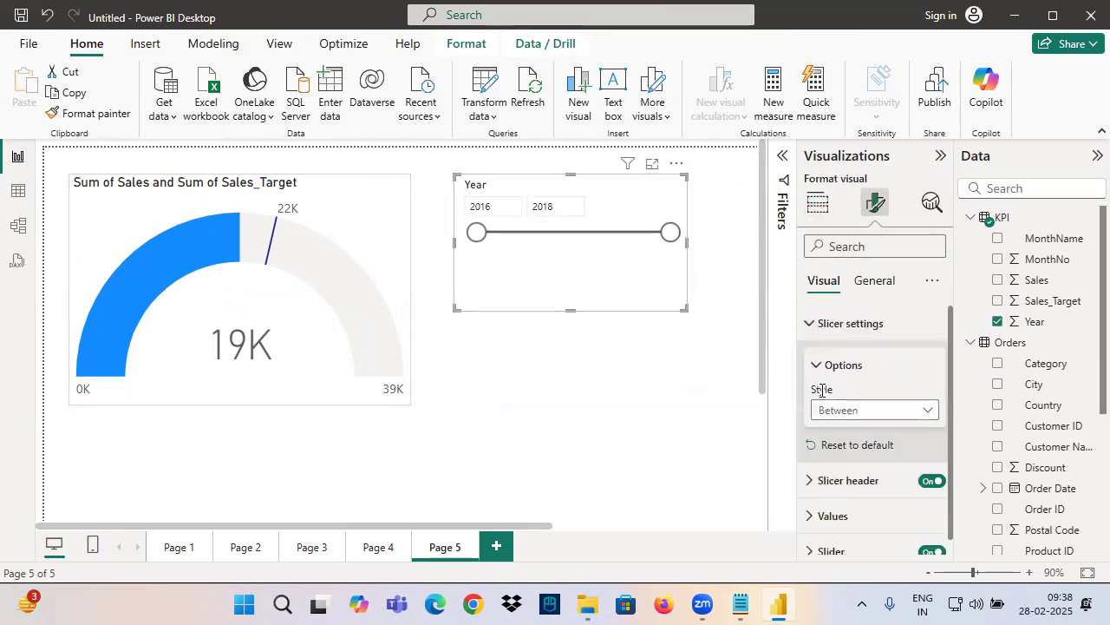
click(827, 410)
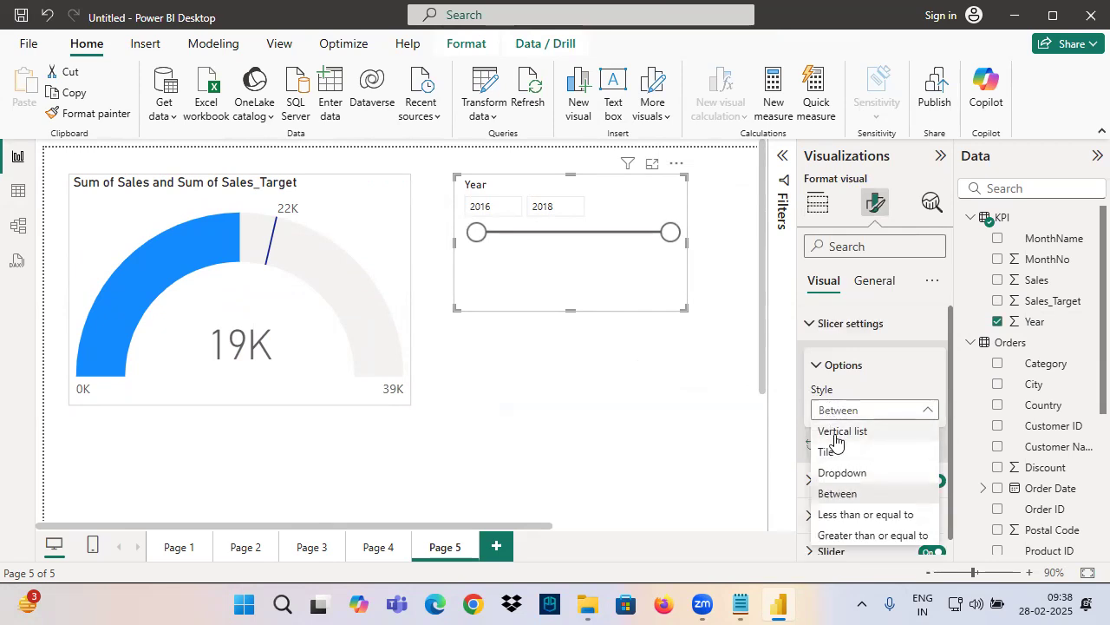
click(833, 429)
drag(684, 308, 569, 303)
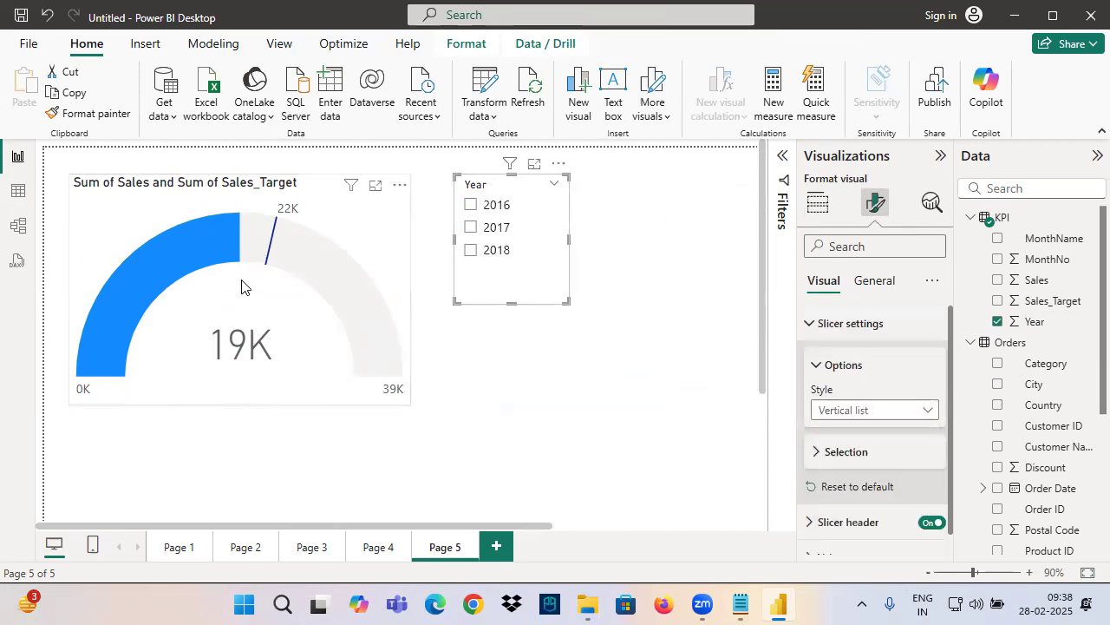
Filter the gauge to 2016, point out the gauge and the Year slicer with freehand marks, and clear the year selection
click(471, 206)
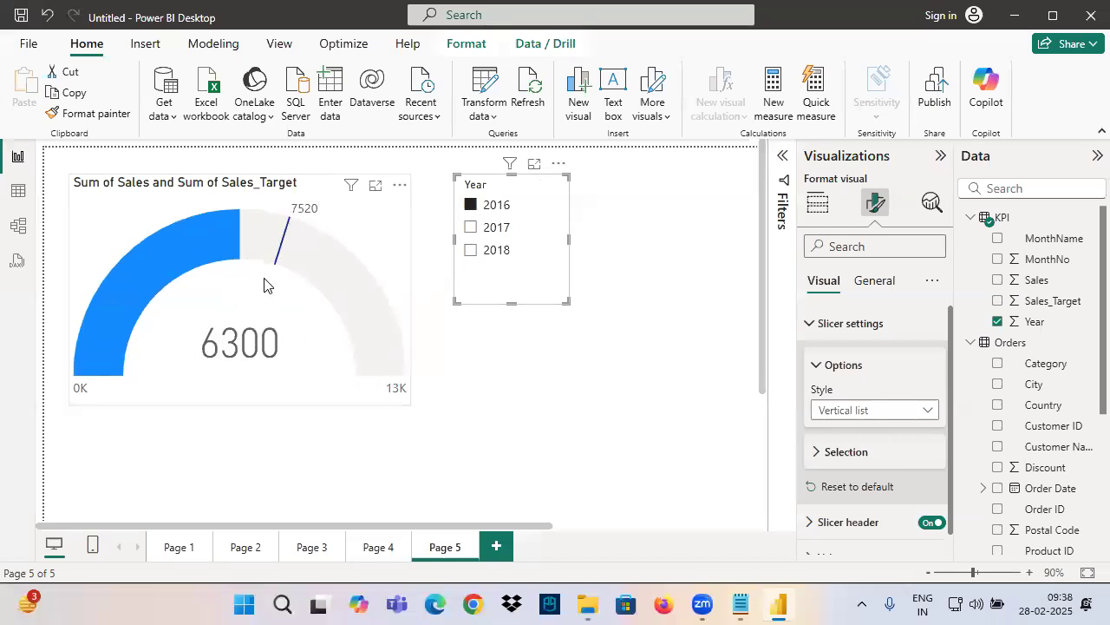
key(ctrl+2)
drag(230, 106, 254, 167)
drag(240, 154, 266, 172)
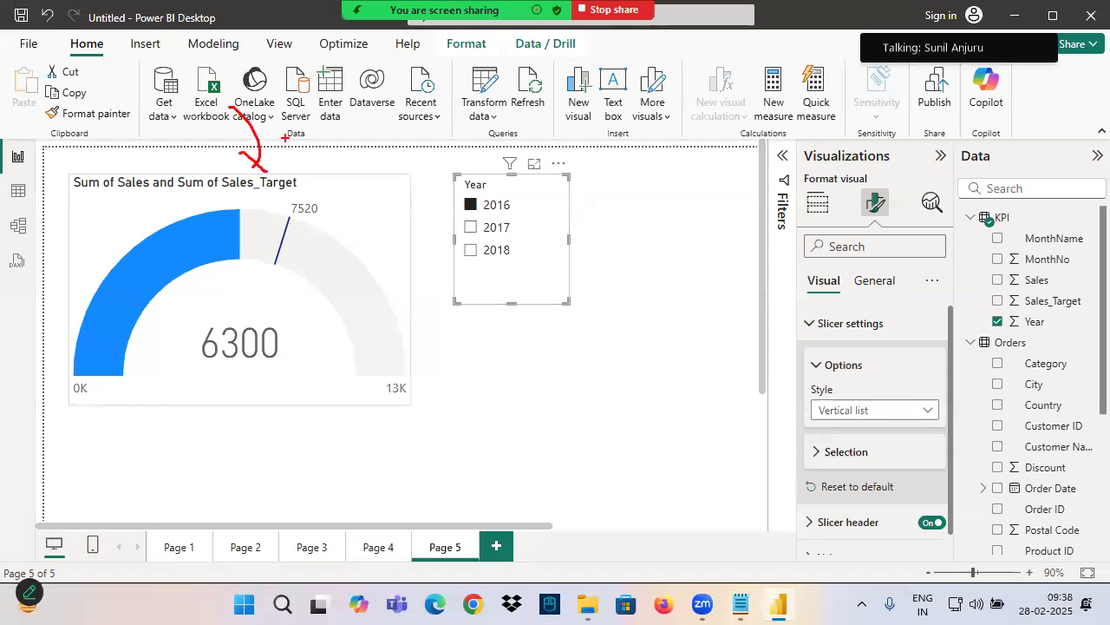
drag(508, 121, 471, 177)
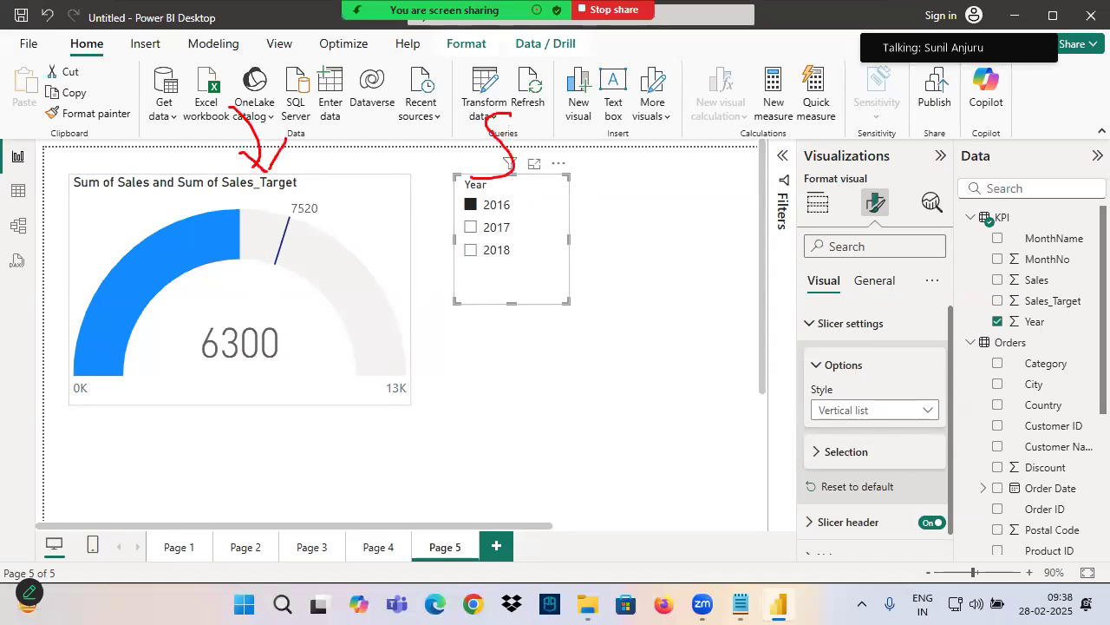
key(Escape)
click(542, 184)
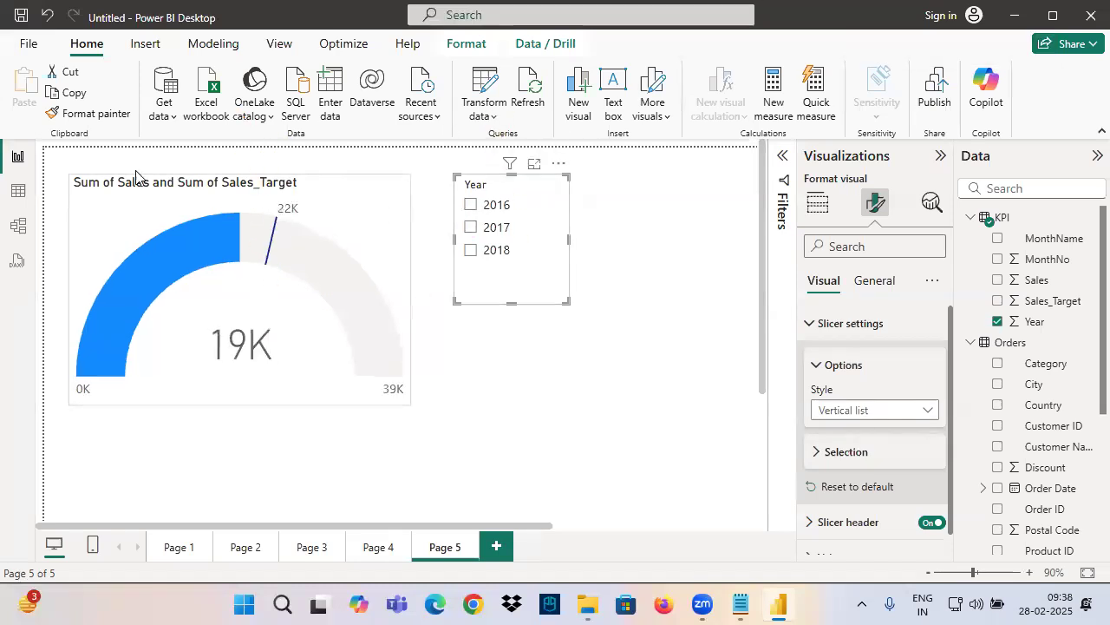
Outline the report page and draw freehand strokes over the gauge and towards the Year slicer
key(ctrl+2)
mouse_move(43, 144)
mouse_down()
mouse_move(324, 392)
mouse_move(755, 529)
mouse_up()
mouse_move(170, 303)
mouse_down()
mouse_move(179, 332)
mouse_move(228, 325)
mouse_up()
drag(227, 300, 213, 379)
mouse_move(217, 330)
mouse_down()
mouse_move(266, 314)
mouse_move(251, 273)
mouse_move(226, 247)
mouse_move(473, 169)
mouse_move(498, 180)
mouse_move(452, 229)
mouse_move(510, 132)
mouse_move(543, 107)
mouse_move(595, 137)
mouse_up()
drag(460, 179, 654, 151)
Filter the gauge to 2016 and underline its target label and central sales value
click(471, 205)
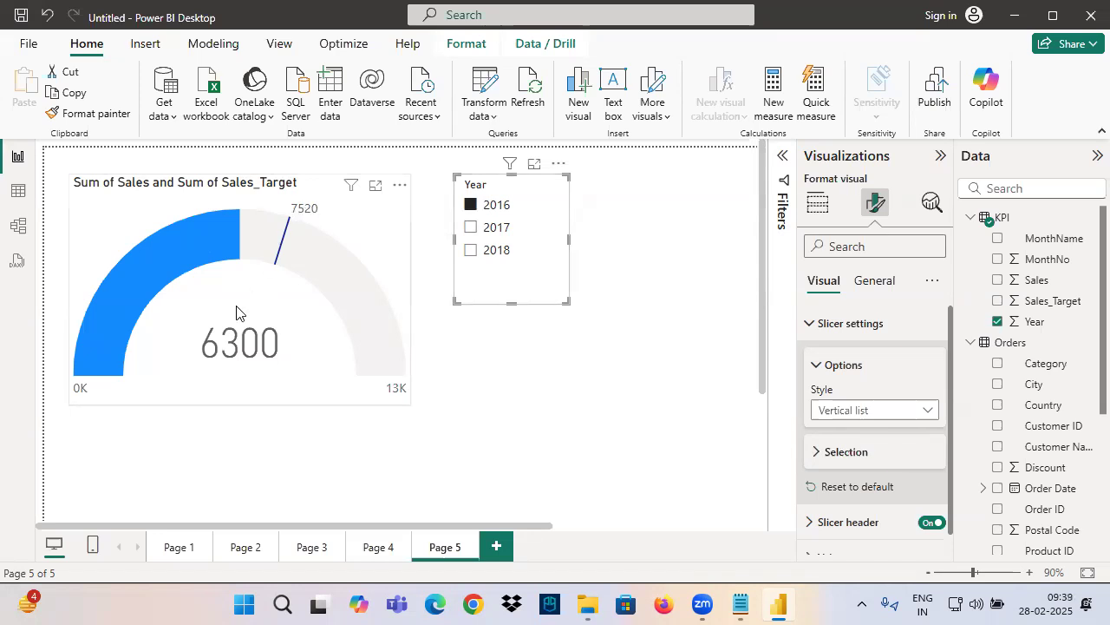
key(ctrl+2)
drag(296, 220, 334, 220)
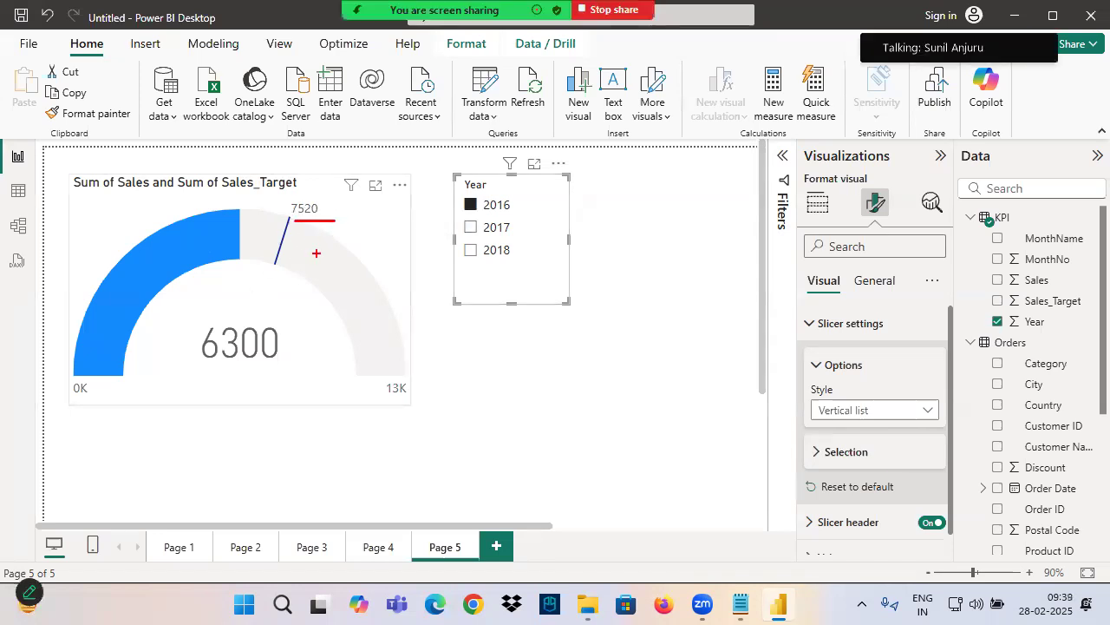
drag(222, 366, 286, 363)
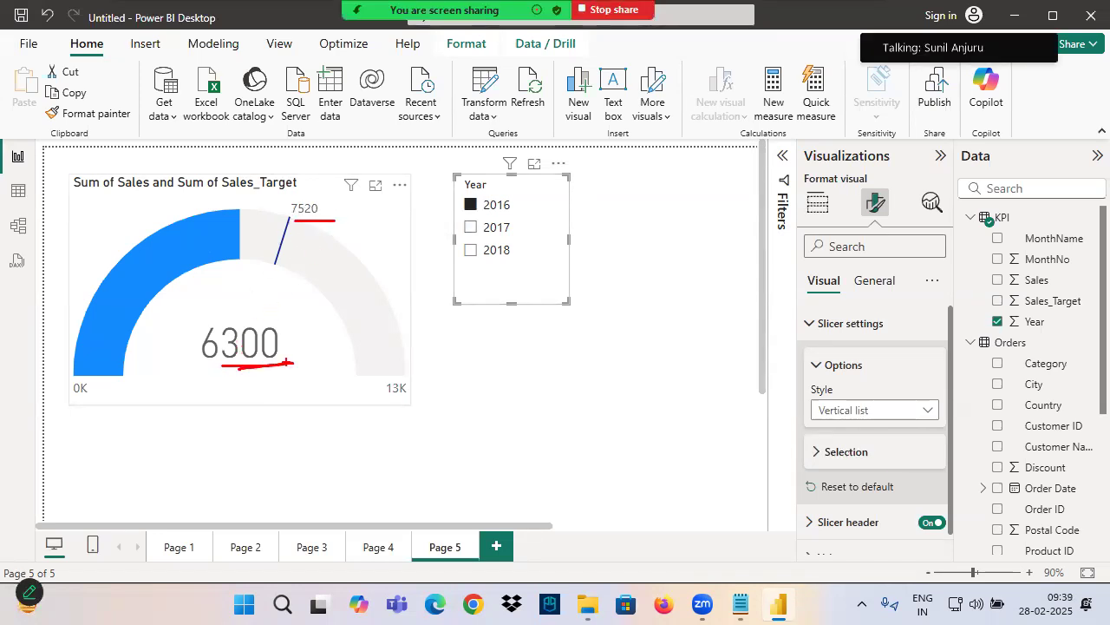
Switch the Year slicer to 2017 and on to 2018, and underline the gauge's target and sales values for 2018
click(472, 228)
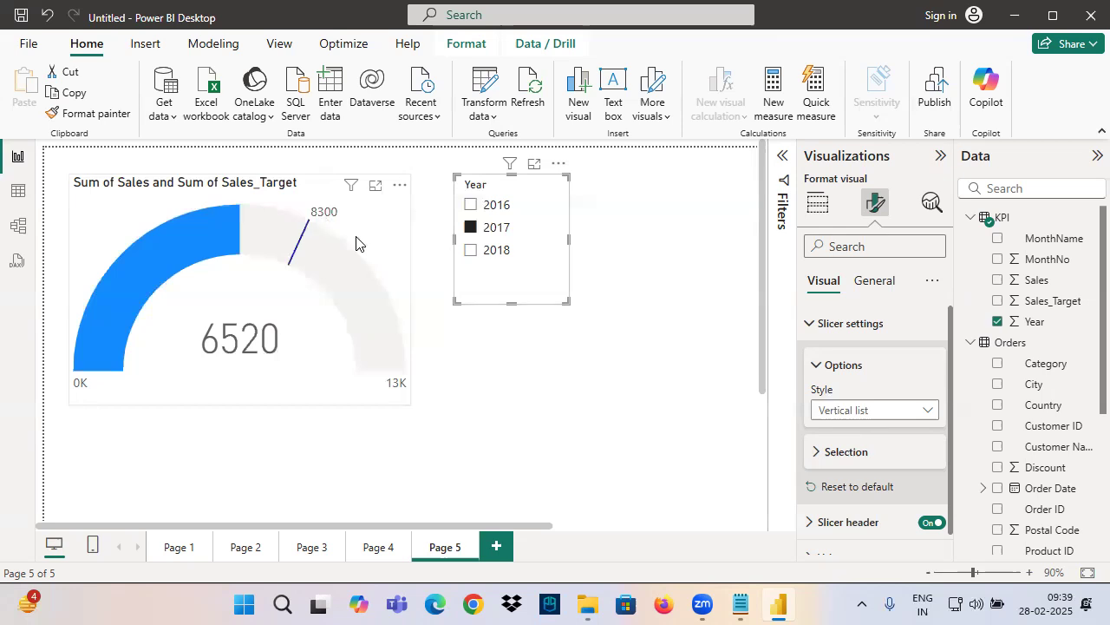
click(471, 252)
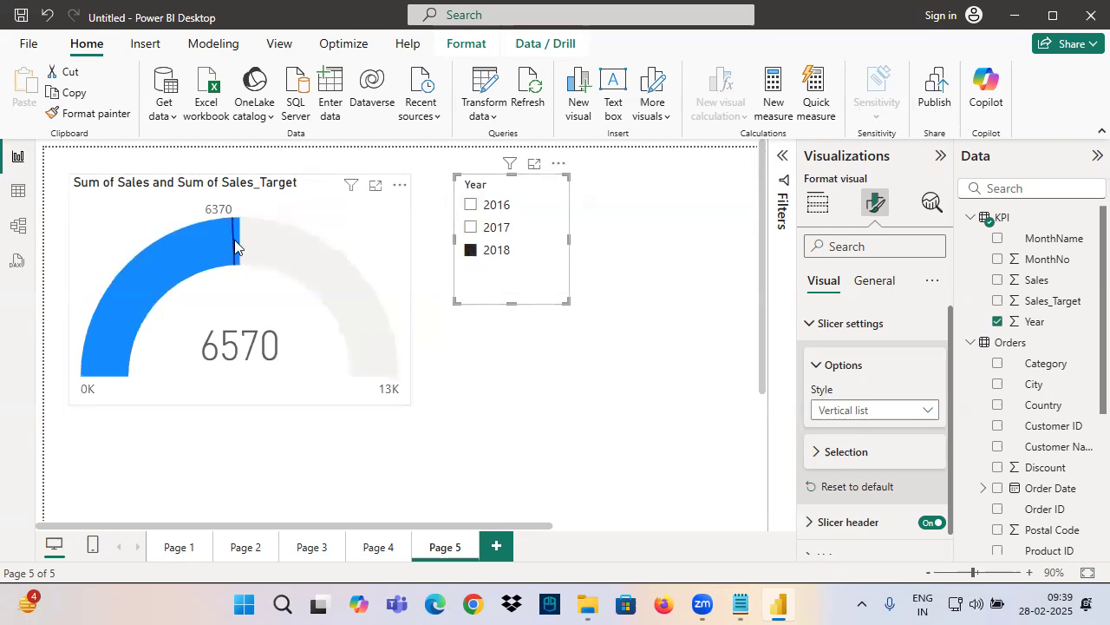
drag(201, 223, 275, 215)
drag(202, 368, 318, 358)
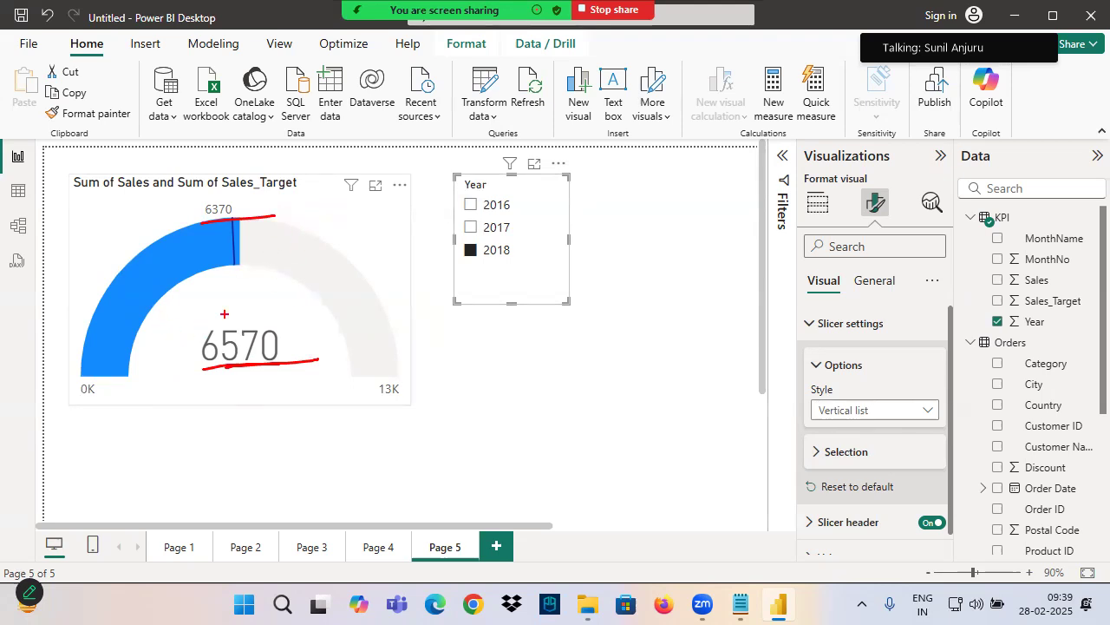
Clear the Year slicer selection and remove Sales_Target from the gauge's Target value
click(346, 262)
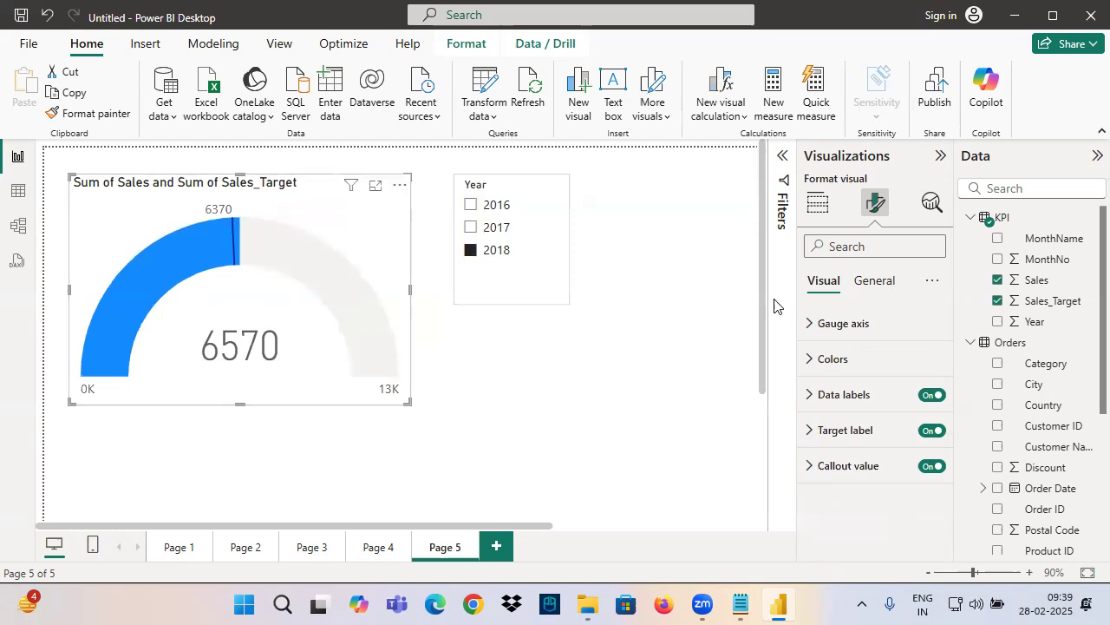
click(817, 201)
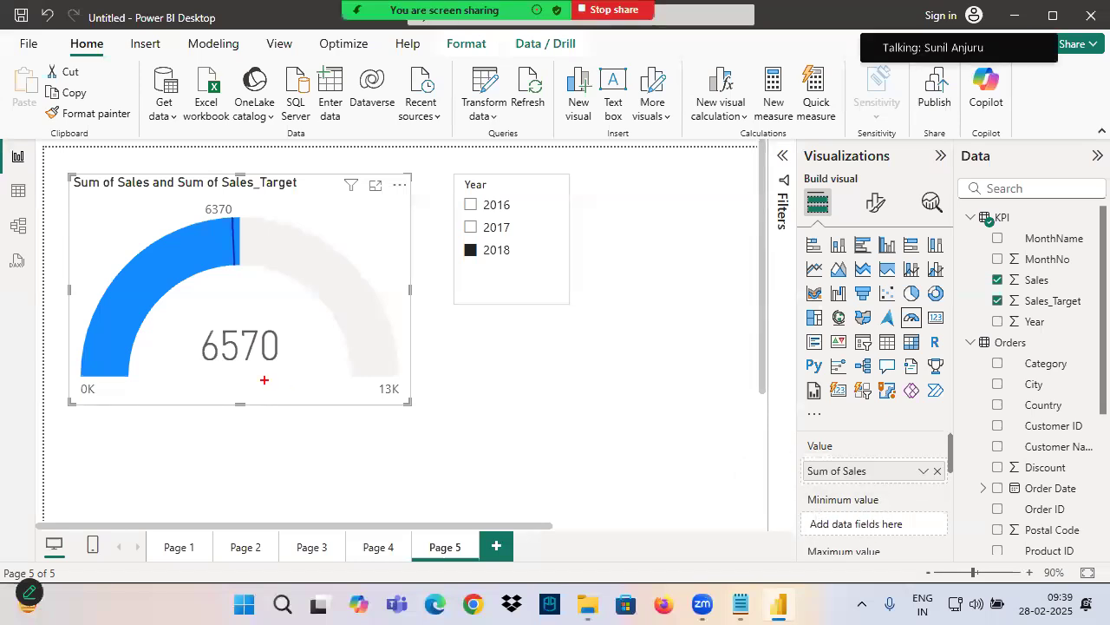
scroll(824, 507, down, 2)
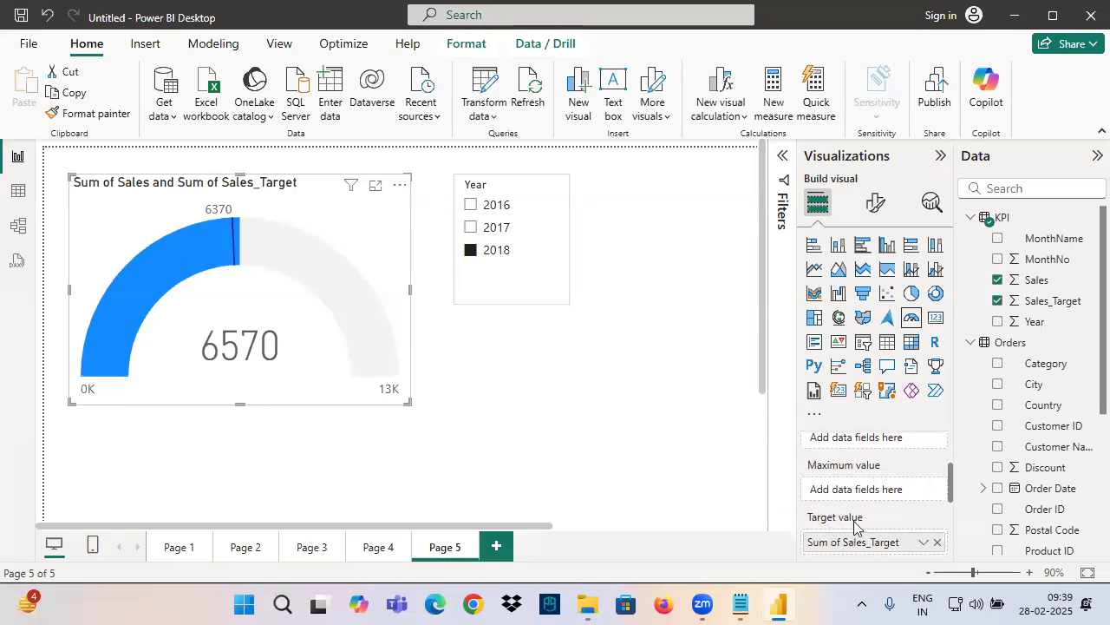
click(539, 185)
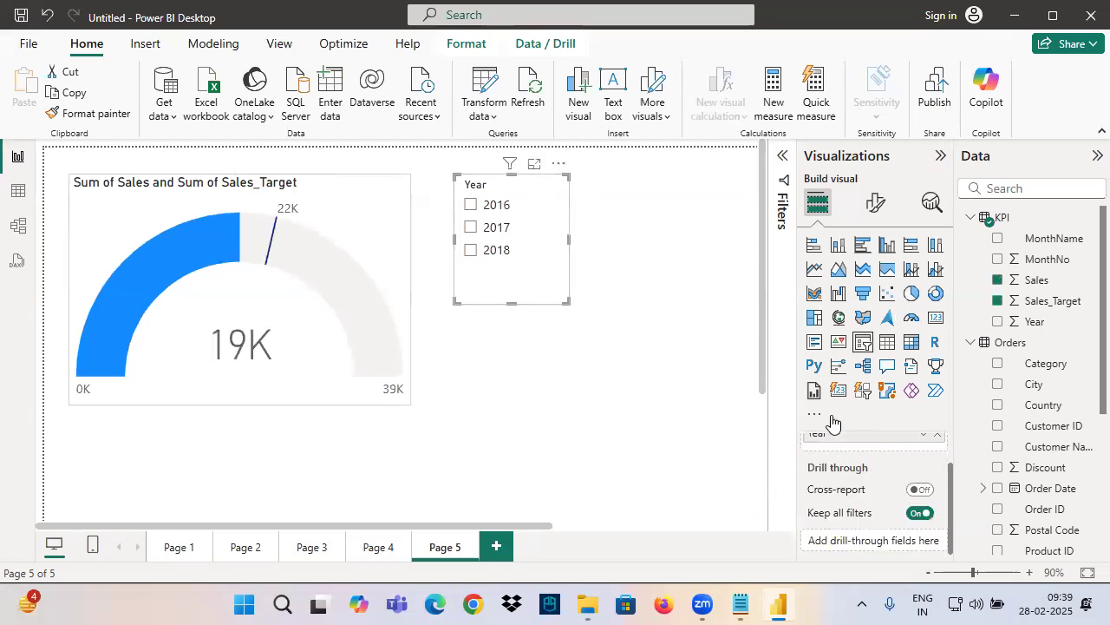
click(312, 344)
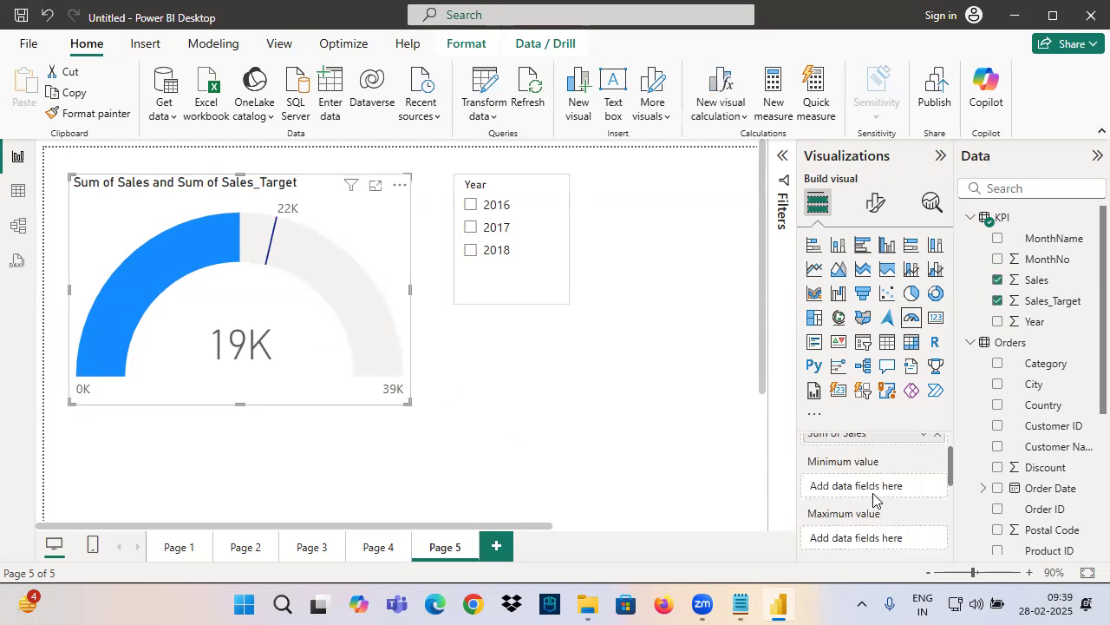
scroll(846, 512, up, 1)
scroll(841, 508, down, 5)
scroll(842, 507, up, 2)
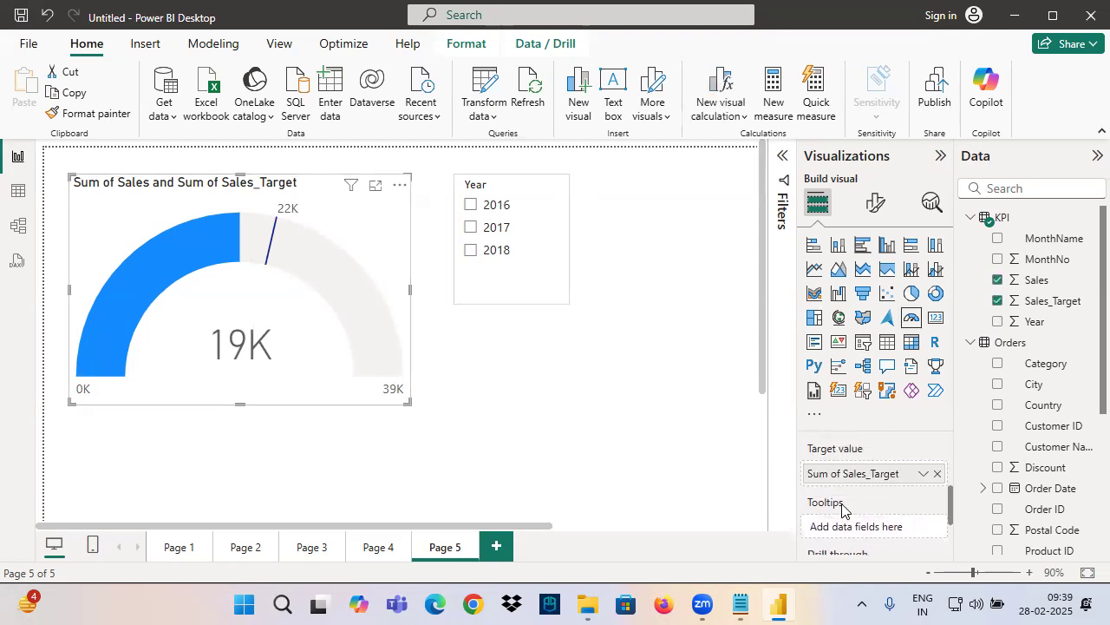
click(940, 473)
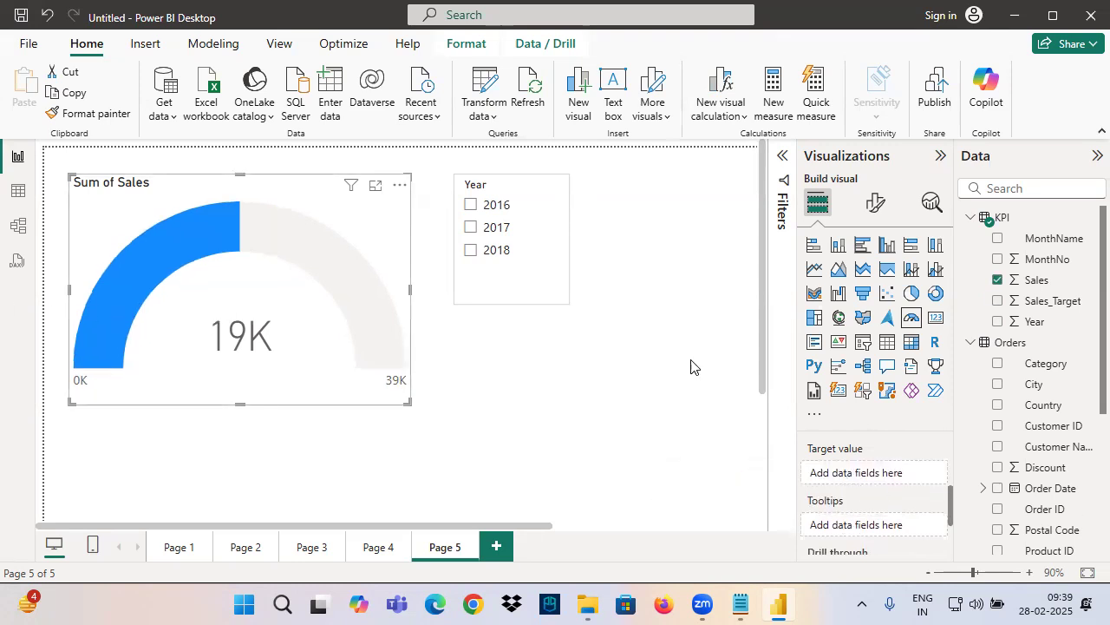
Expand the gauge's Gauge axis settings and mark the Min, Max and Target options with freehand arrows
click(875, 202)
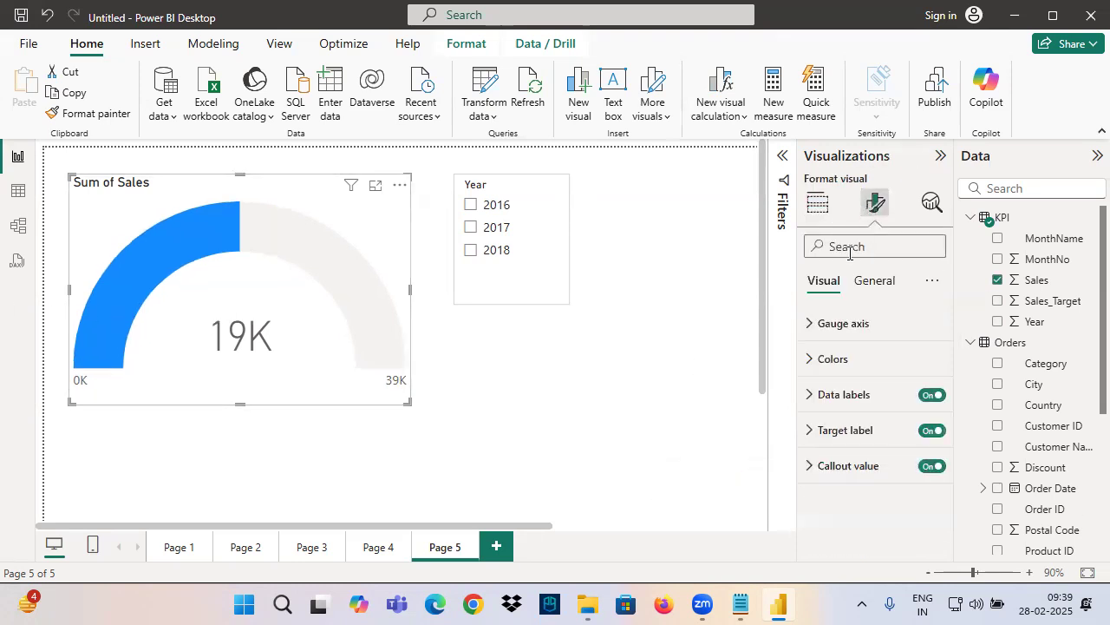
click(838, 328)
key(ctrl+2)
mouse_move(869, 331)
mouse_down()
mouse_move(796, 336)
mouse_move(864, 336)
mouse_up()
mouse_move(758, 358)
mouse_down()
mouse_move(807, 377)
mouse_move(807, 471)
mouse_up()
drag(759, 491, 868, 459)
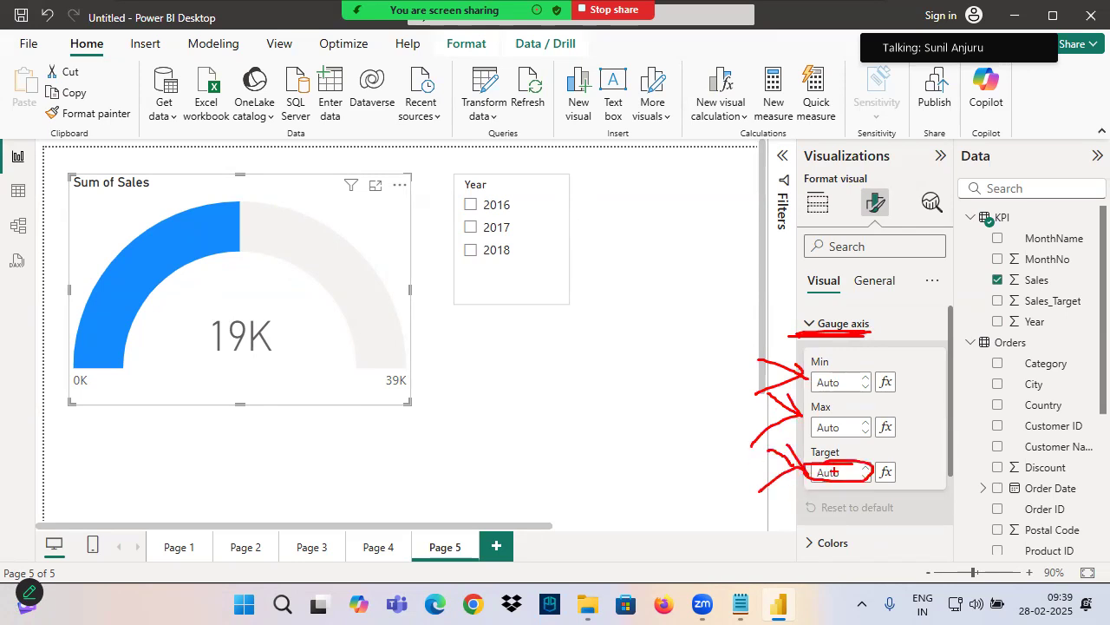
Filter the report to 2016, set the gauge axis Target to 6500 and mark the gauge's target label
click(472, 207)
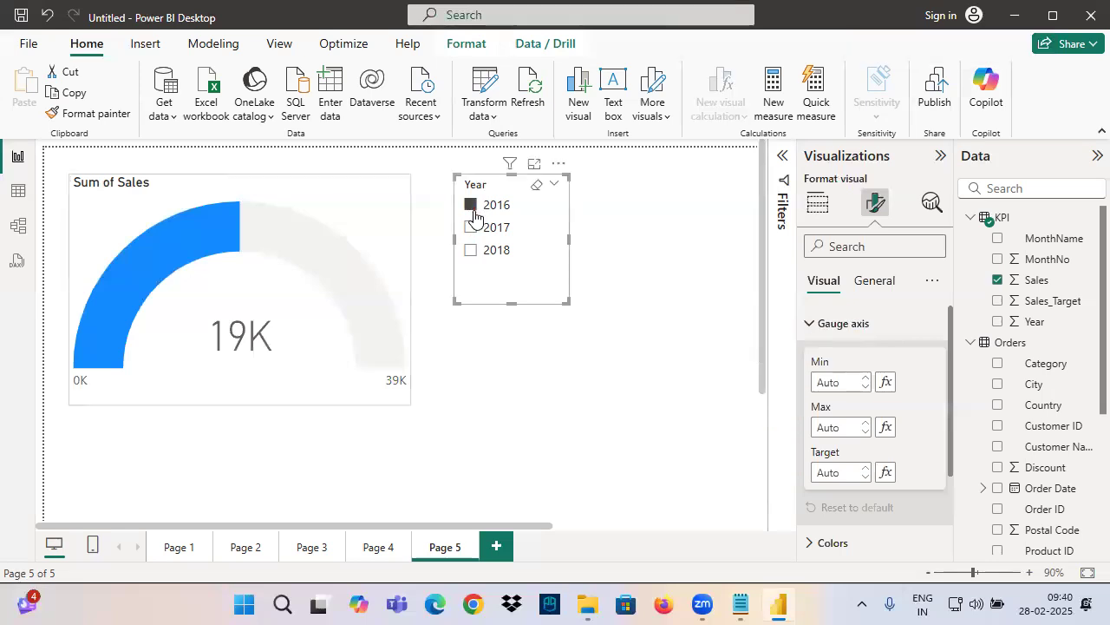
click(384, 342)
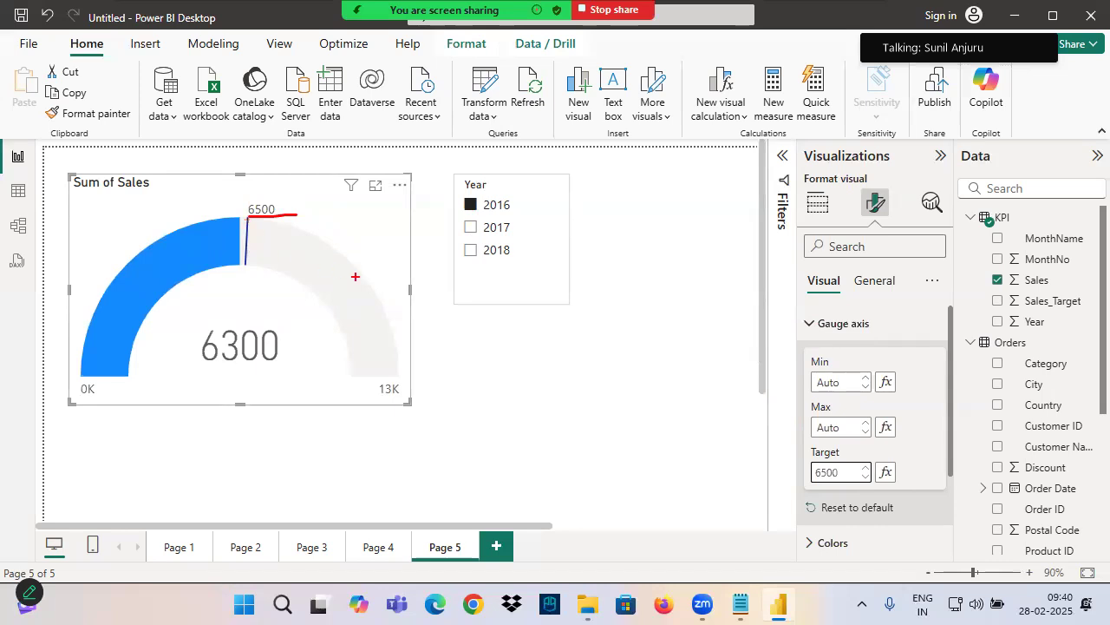
drag(240, 201, 230, 209)
Examine the gauge's field assignments, then circle the KPI table's fields and draw freehand strokes on the empty canvas
click(817, 202)
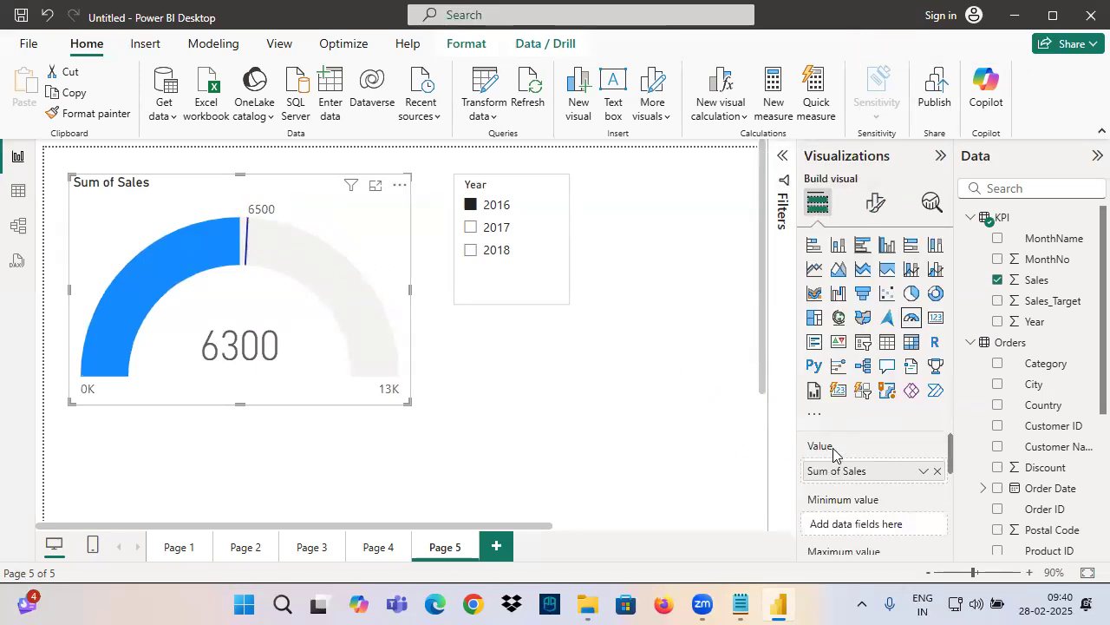
scroll(833, 495, down, 3)
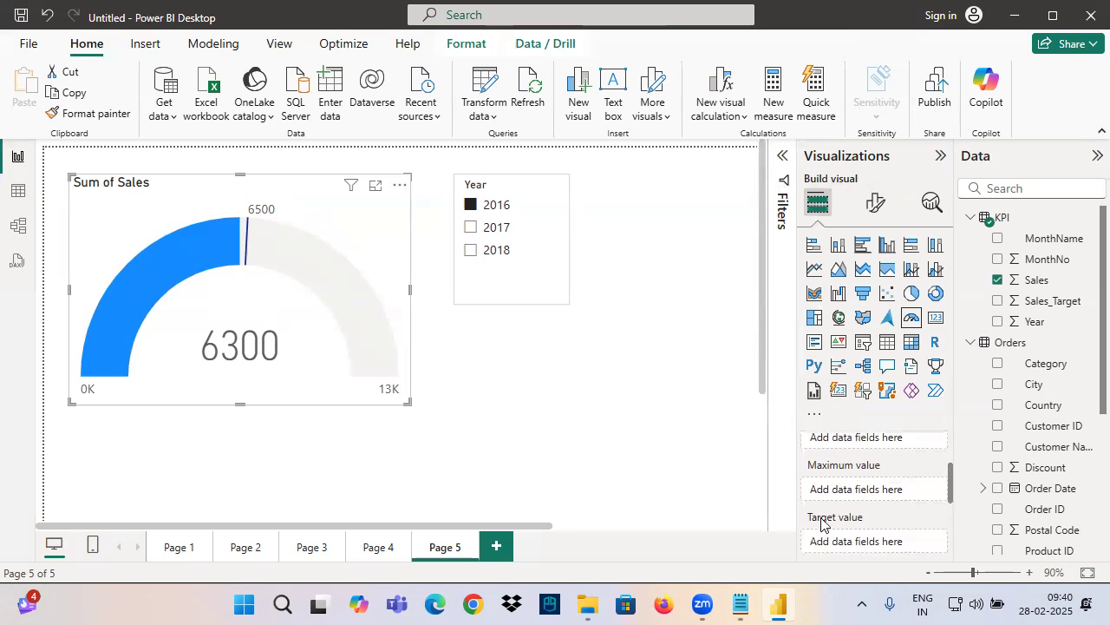
key(ctrl+2)
drag(993, 179, 1013, 234)
drag(994, 215, 1028, 251)
drag(1032, 205, 1001, 275)
mouse_move(1056, 222)
mouse_down()
mouse_move(980, 236)
mouse_move(1090, 250)
mouse_move(996, 223)
mouse_up()
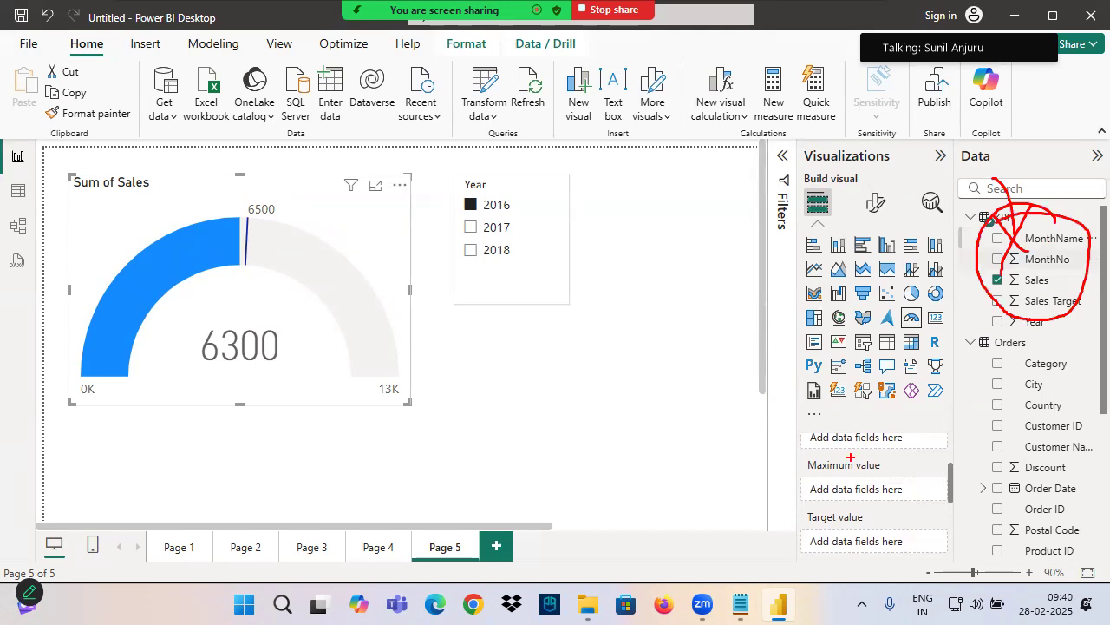
mouse_move(603, 331)
mouse_down()
mouse_move(581, 404)
mouse_move(670, 365)
mouse_up()
drag(548, 404, 721, 371)
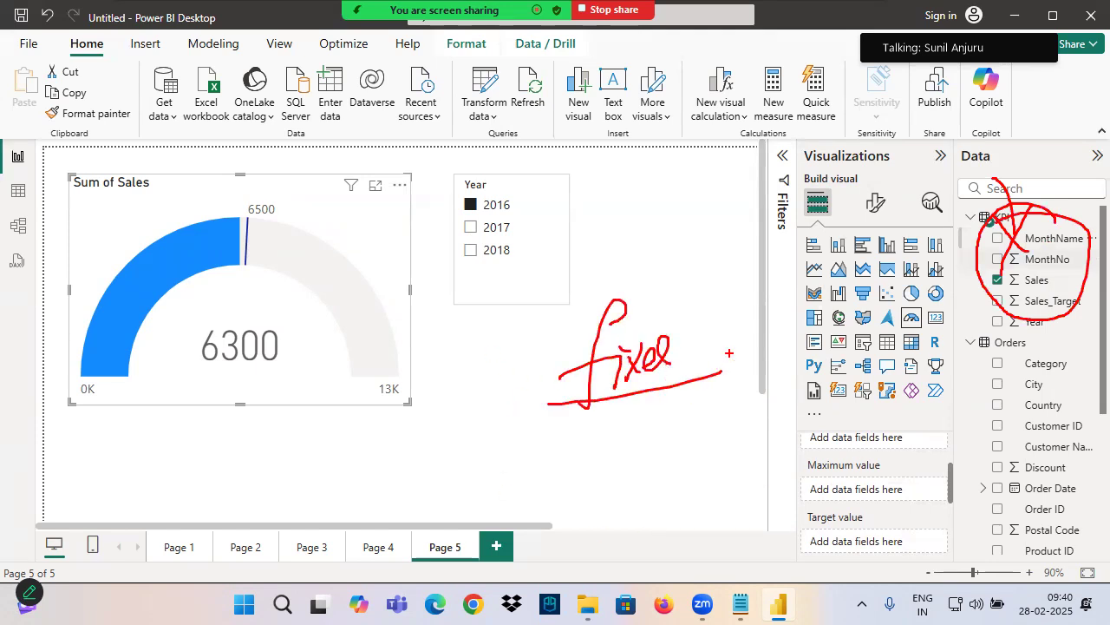
Review the gauge axis target setting, then compare the gauge for 2017, 2018 and 2016 using the Year slicer
click(881, 208)
click(838, 322)
double_click(848, 473)
click(217, 283)
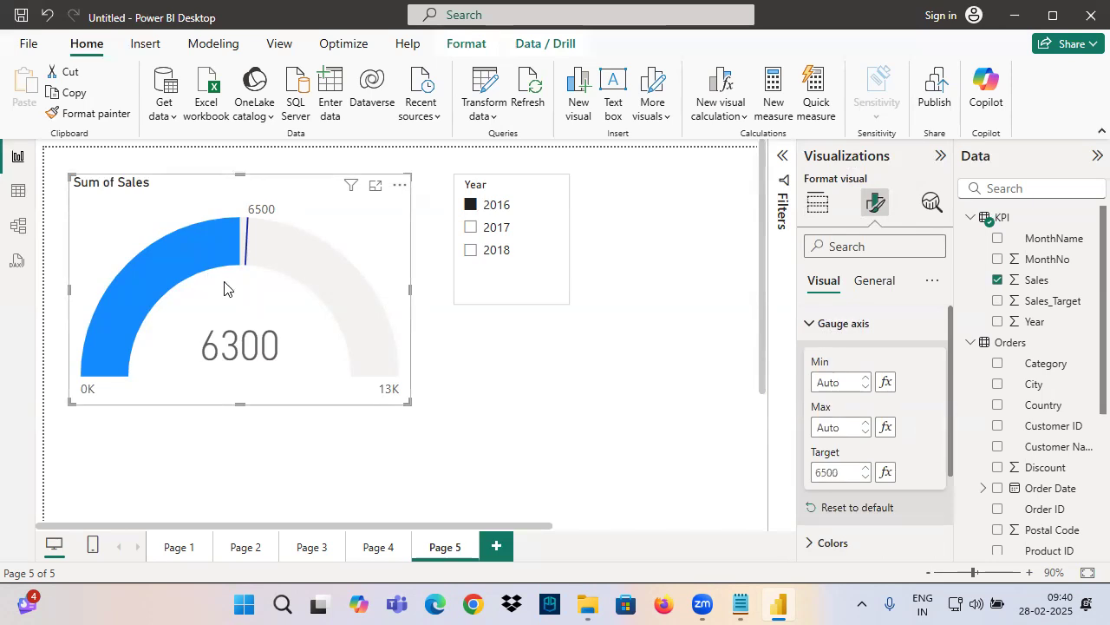
click(493, 230)
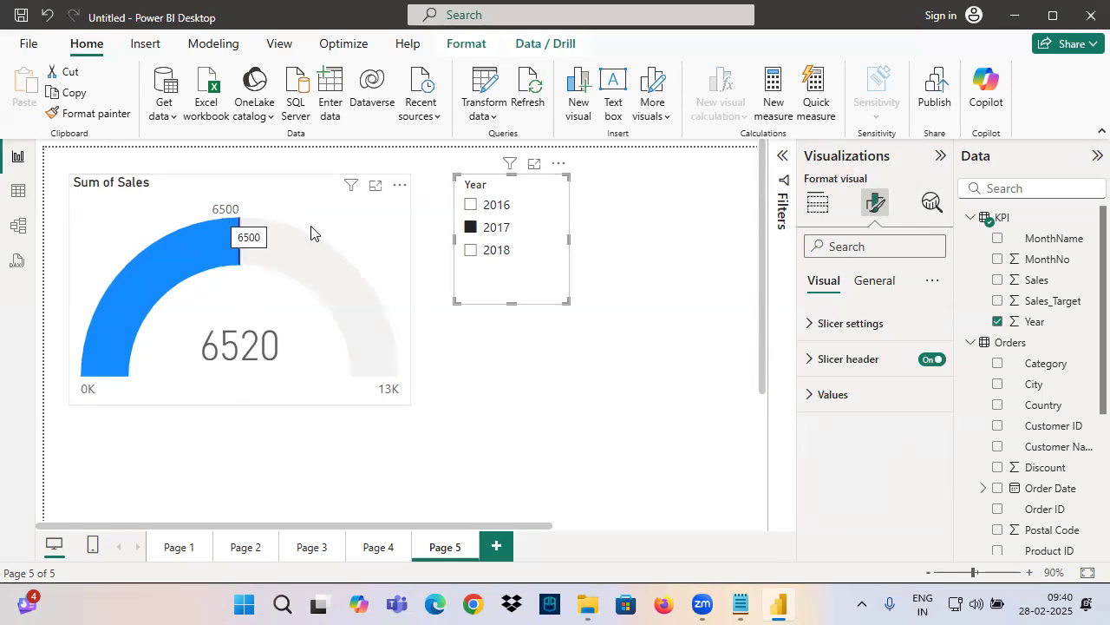
click(464, 250)
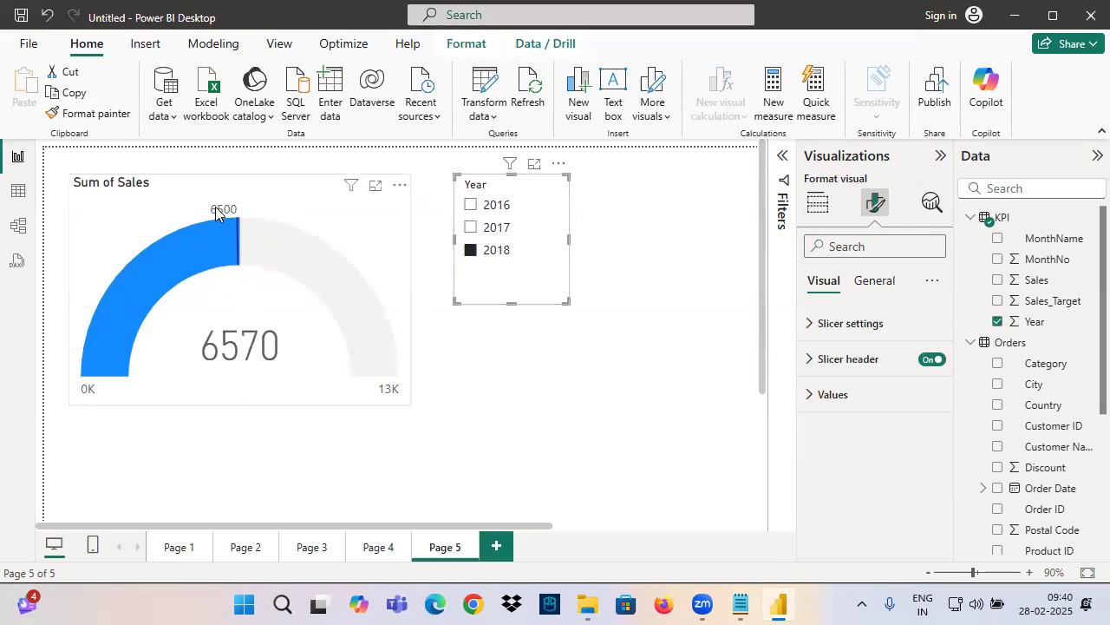
click(473, 206)
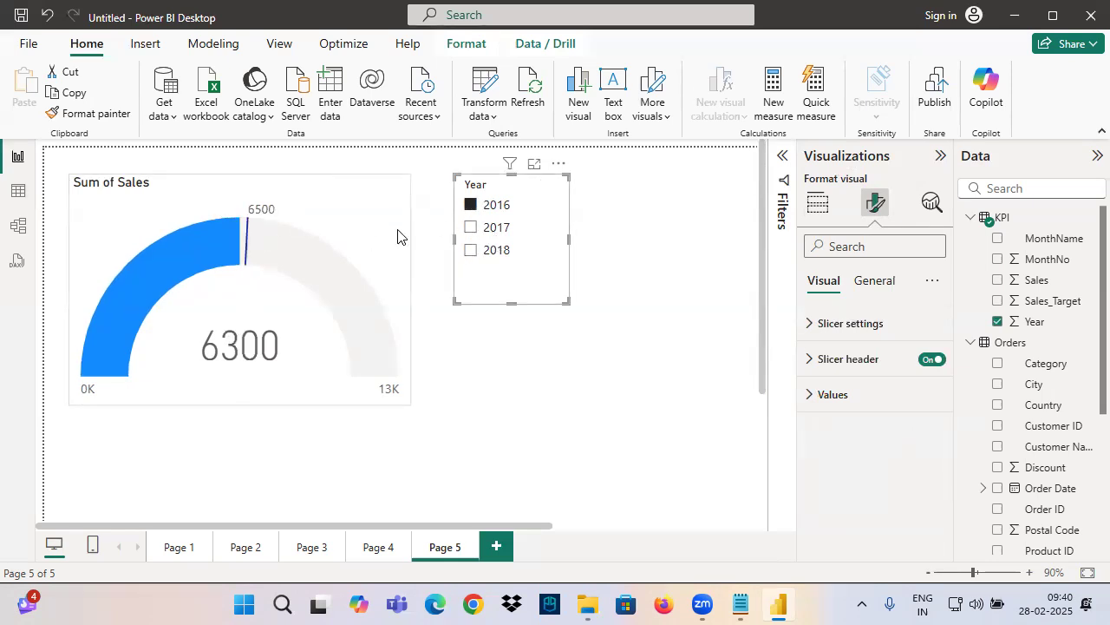
Reset the gauge axis settings to default and assign Sales_Target from the KPI table as the gauge's Target value
click(274, 277)
click(839, 470)
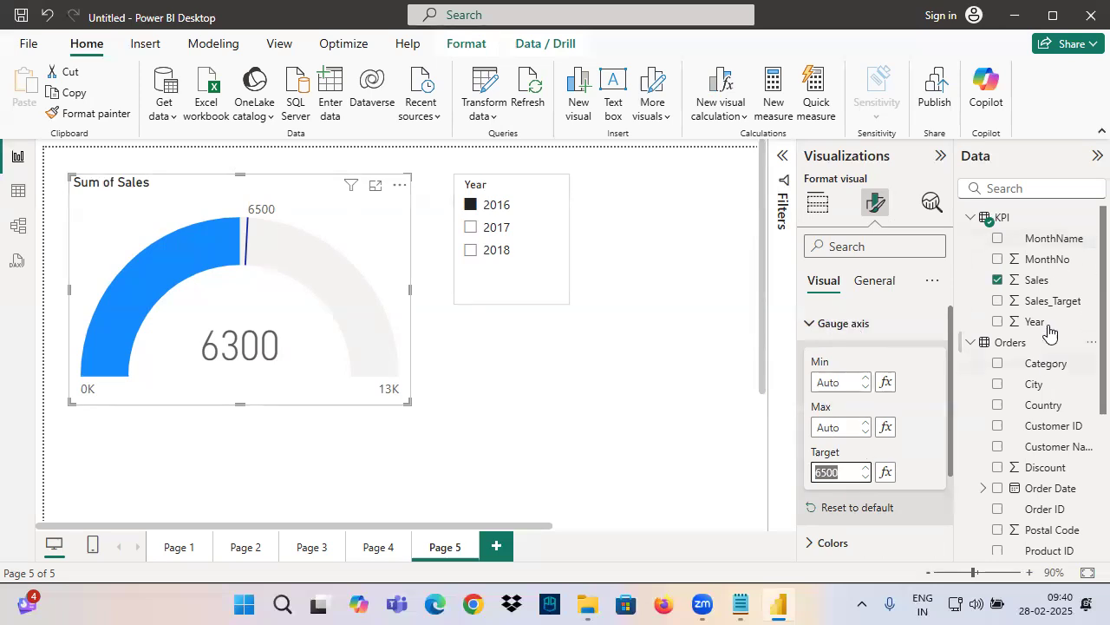
click(867, 511)
click(818, 203)
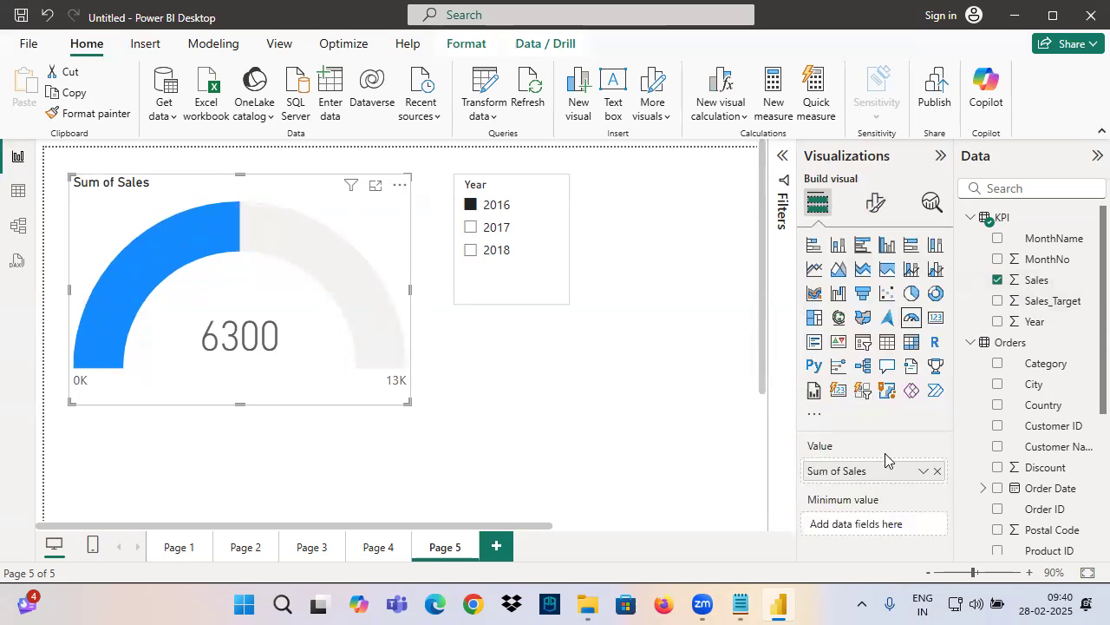
scroll(859, 497, down, 3)
scroll(835, 503, up, 2)
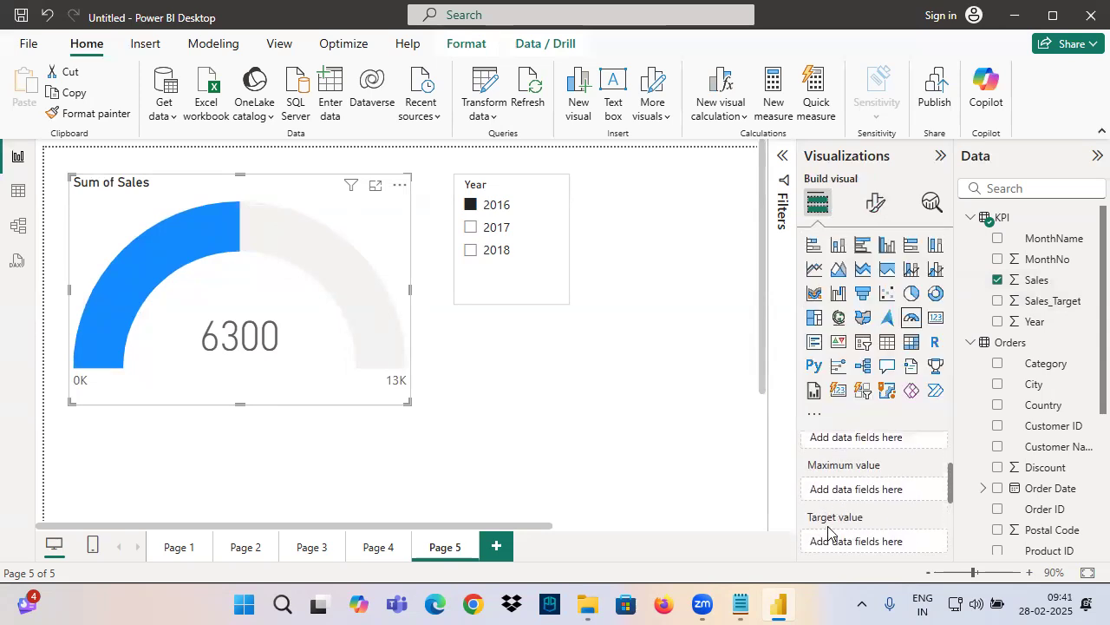
drag(1054, 301, 902, 540)
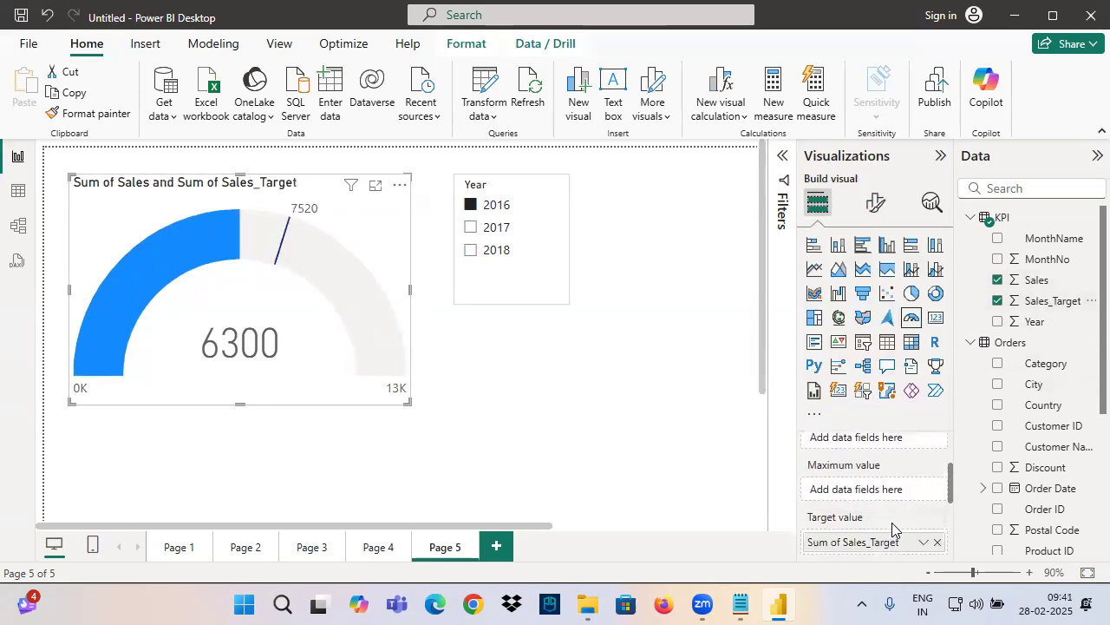
scroll(845, 464, up, 2)
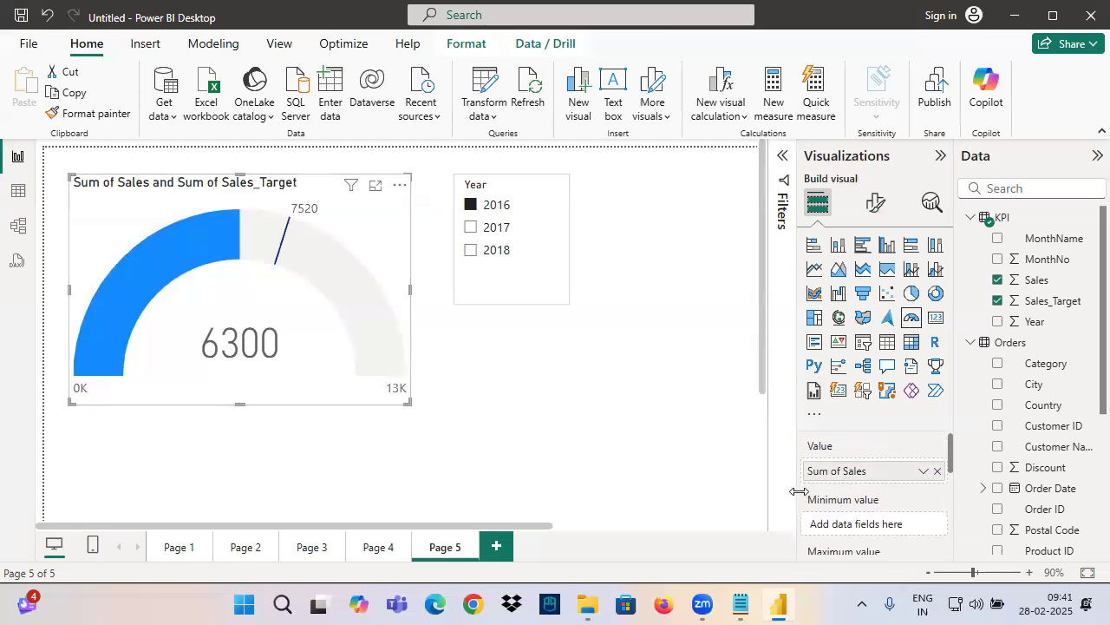
Widen the Visualizations pane and mark the gauge's empty Minimum value and Maximum value fields with freehand strokes
drag(795, 488, 732, 483)
mouse_move(725, 438)
mouse_down()
mouse_move(706, 485)
mouse_move(739, 525)
mouse_move(675, 537)
mouse_up()
mouse_move(822, 445)
mouse_down()
mouse_move(733, 518)
mouse_move(816, 443)
mouse_move(798, 442)
mouse_up()
mouse_move(858, 461)
mouse_down()
mouse_move(843, 461)
mouse_move(876, 476)
mouse_up()
click(895, 451)
drag(911, 438, 908, 469)
drag(750, 486, 840, 481)
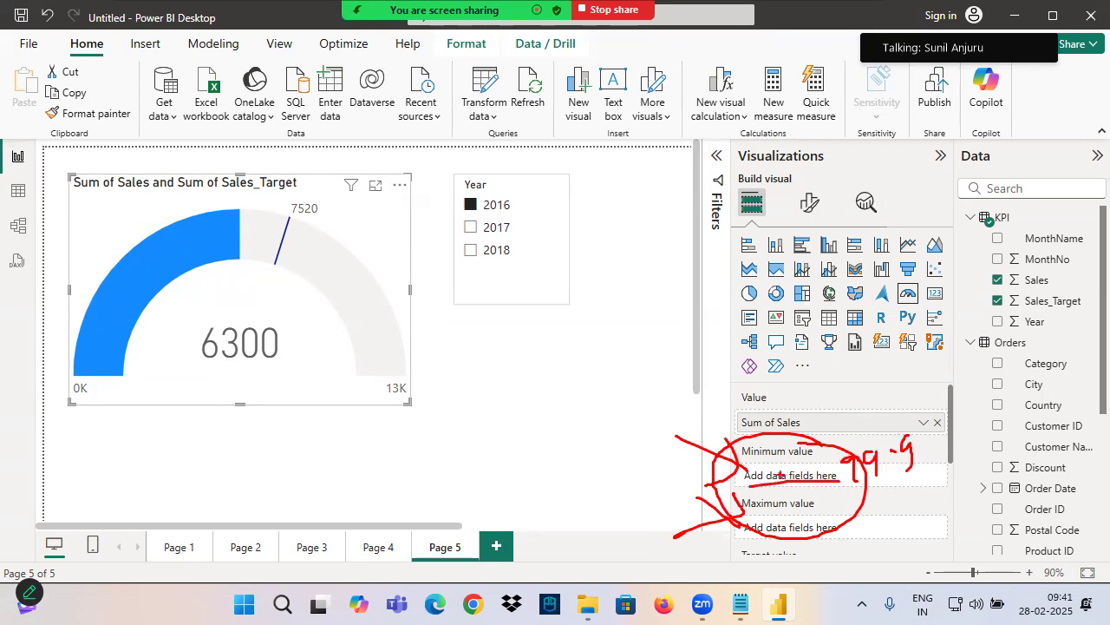
Circle the gauge's Value field and its callout value on the visual, then clear the annotations
mouse_move(687, 454)
mouse_down()
mouse_move(718, 464)
mouse_move(717, 478)
mouse_up()
mouse_move(771, 459)
mouse_down()
mouse_move(803, 482)
mouse_move(678, 463)
mouse_up()
drag(68, 395, 82, 380)
mouse_move(785, 392)
mouse_down()
mouse_move(746, 388)
mouse_move(824, 430)
mouse_move(772, 349)
mouse_move(775, 397)
mouse_up()
mouse_move(196, 352)
mouse_down()
mouse_move(276, 362)
mouse_move(236, 373)
mouse_move(291, 359)
mouse_move(276, 367)
mouse_up()
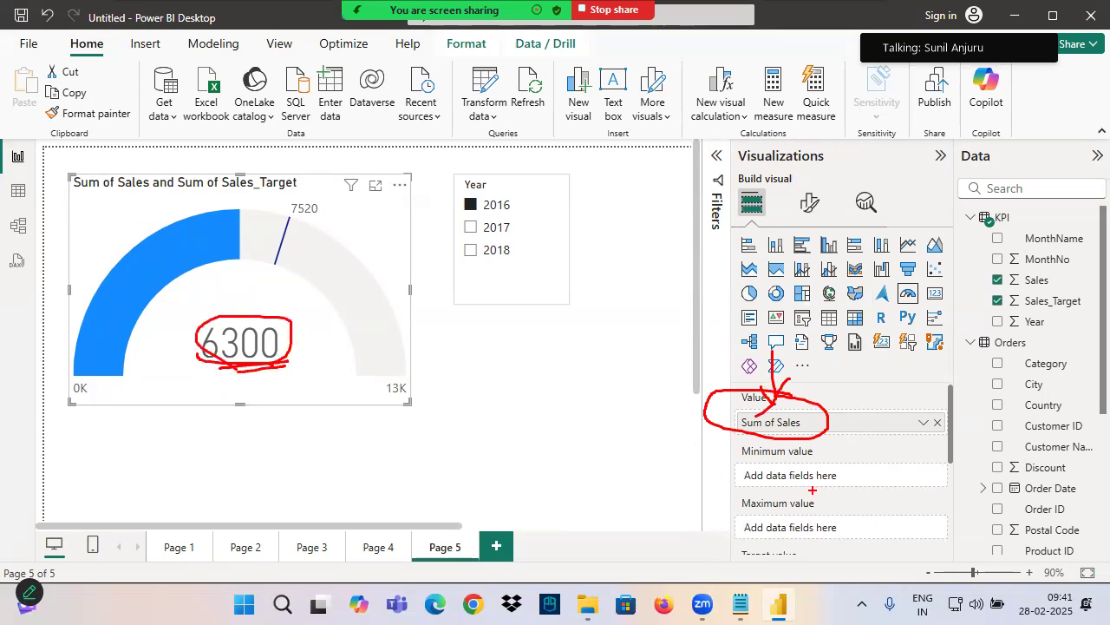
key(Escape)
Box and underline the Target value field, then trace the target line and circle its label on the gauge
mouse_move(730, 476)
mouse_down()
mouse_move(671, 476)
mouse_move(786, 543)
mouse_up()
key(ctrl+2)
drag(680, 536, 775, 529)
drag(291, 218, 273, 282)
mouse_move(302, 227)
mouse_down()
mouse_move(288, 198)
mouse_move(319, 227)
mouse_up()
Mark the Minimum value field with an arrow and circle, then point to the minimum label on the gauge
mouse_move(639, 388)
mouse_down()
mouse_move(669, 420)
mouse_move(633, 443)
mouse_up()
mouse_move(703, 387)
mouse_down()
mouse_move(681, 392)
mouse_move(781, 426)
mouse_move(695, 386)
mouse_up()
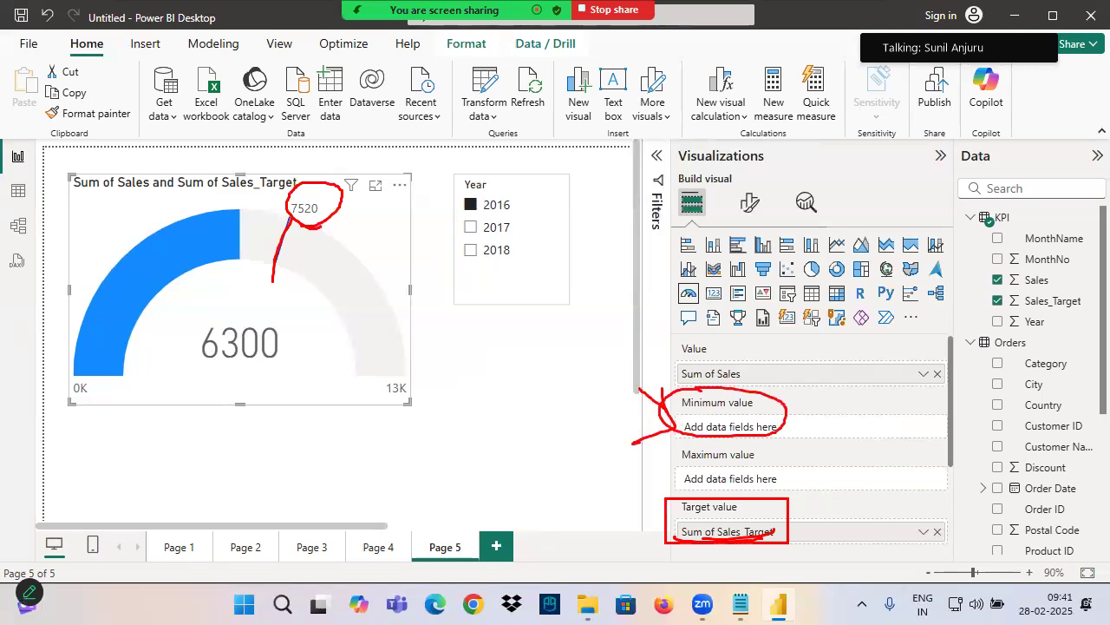
drag(34, 401, 109, 400)
drag(52, 335, 85, 381)
drag(92, 343, 72, 392)
Circle the Maximum value field and the gauge's maximum label with arrows, then clear the annotations
mouse_move(616, 454)
mouse_down()
mouse_move(662, 472)
mouse_move(633, 486)
mouse_up()
mouse_move(740, 453)
mouse_down()
mouse_move(665, 460)
mouse_move(753, 484)
mouse_up()
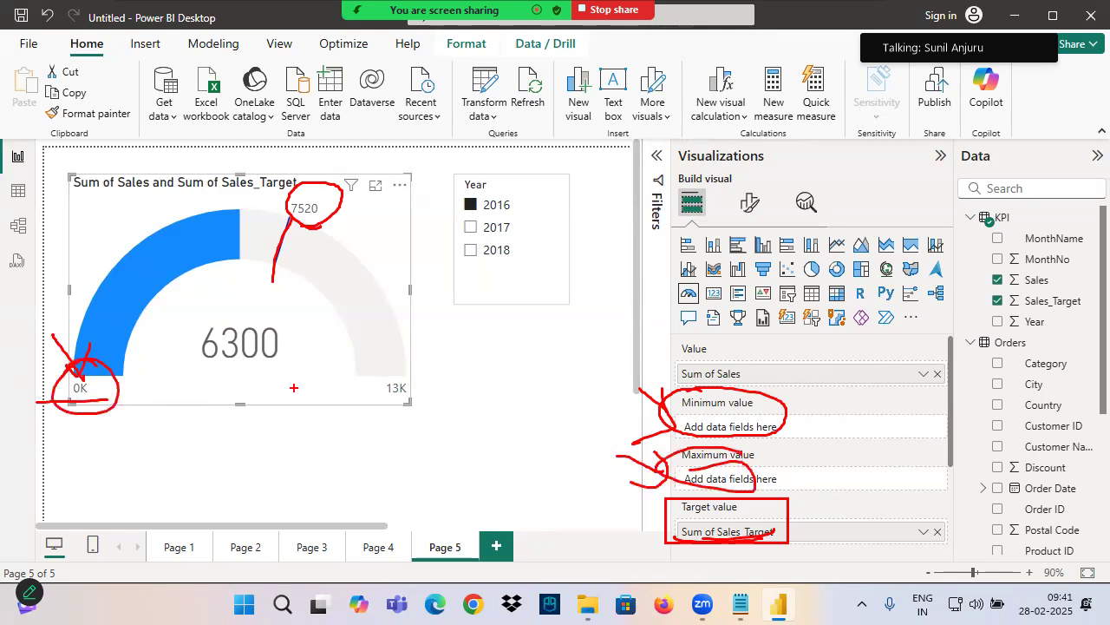
drag(423, 357, 401, 376)
drag(401, 368, 425, 382)
drag(333, 395, 360, 411)
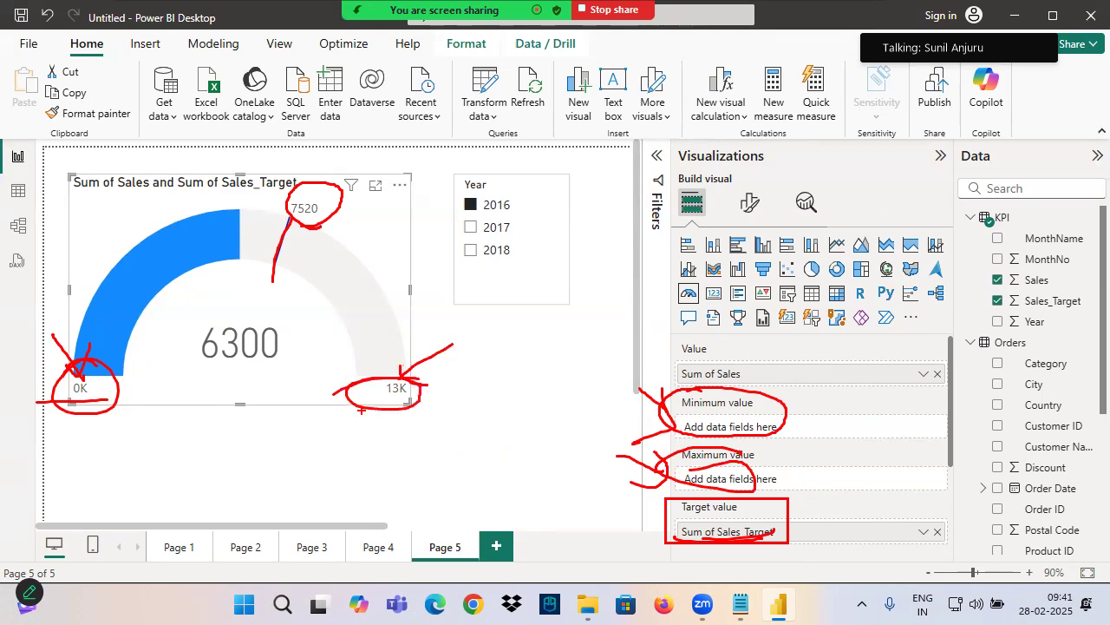
key(Escape)
Point arrows at the Minimum and Maximum value fields, then box and point to both axis end labels on the gauge
key(ctrl+2)
drag(615, 394, 683, 416)
mouse_move(660, 392)
mouse_down()
mouse_move(657, 425)
mouse_move(685, 468)
mouse_move(647, 489)
mouse_up()
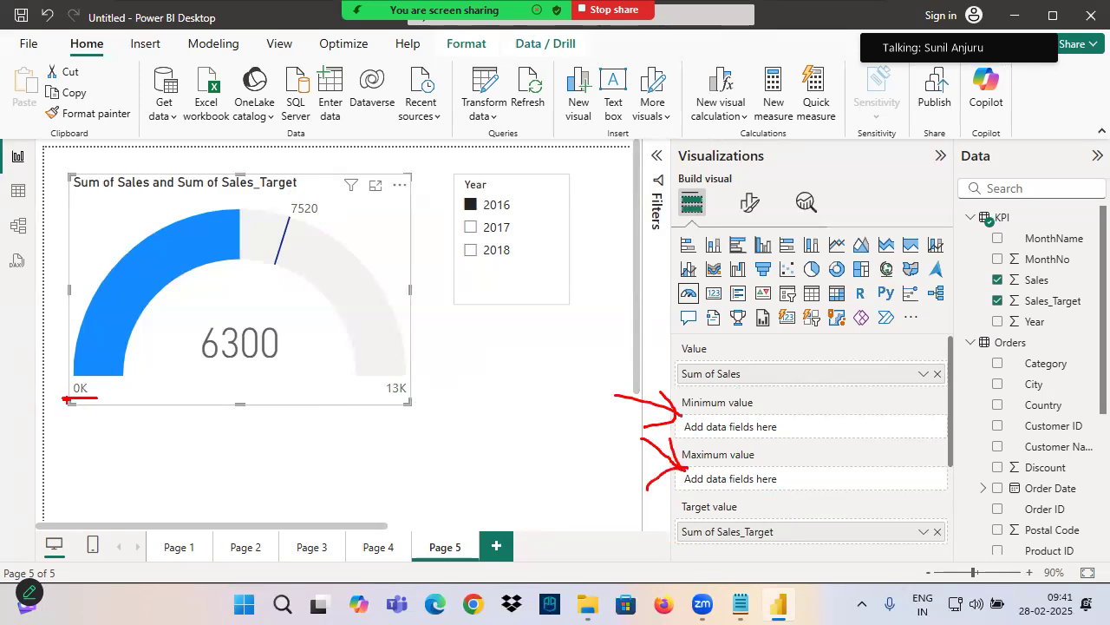
drag(68, 377, 102, 401)
drag(68, 478, 81, 401)
drag(372, 375, 436, 402)
drag(381, 491, 401, 399)
Underline the gauge's callout and target labels, mark all its field wells with strokes, then clear the annotations
drag(207, 367, 282, 361)
drag(604, 375, 702, 349)
drag(289, 222, 357, 213)
mouse_move(633, 510)
mouse_down()
mouse_move(699, 529)
mouse_move(657, 546)
mouse_up()
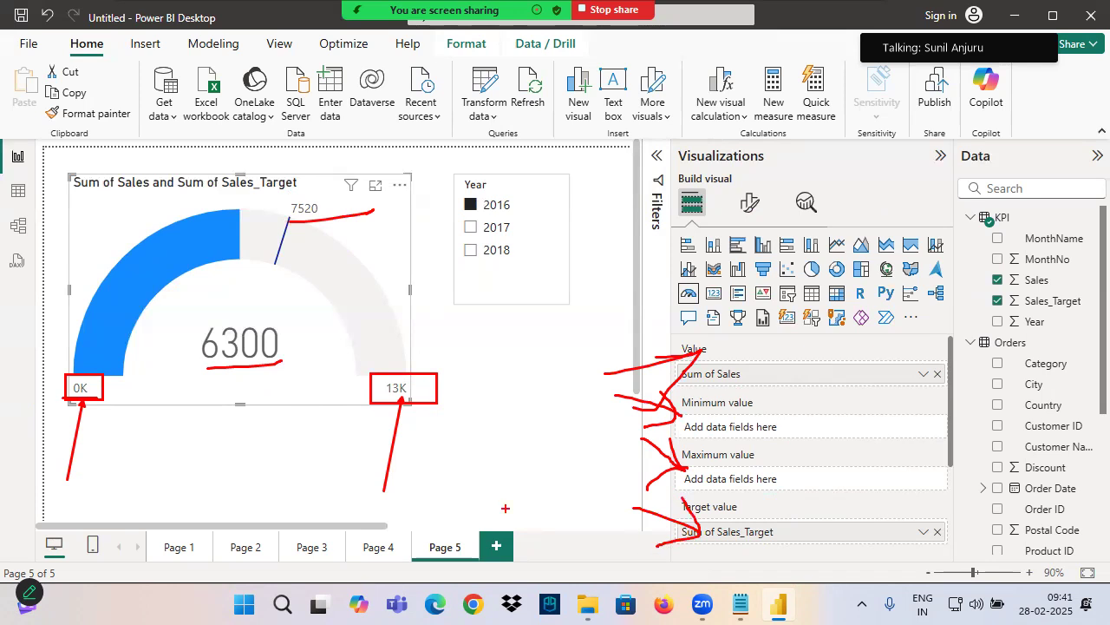
mouse_move(777, 399)
mouse_down()
mouse_move(684, 424)
mouse_move(776, 414)
mouse_up()
mouse_move(753, 453)
mouse_down()
mouse_move(686, 454)
mouse_move(761, 475)
mouse_up()
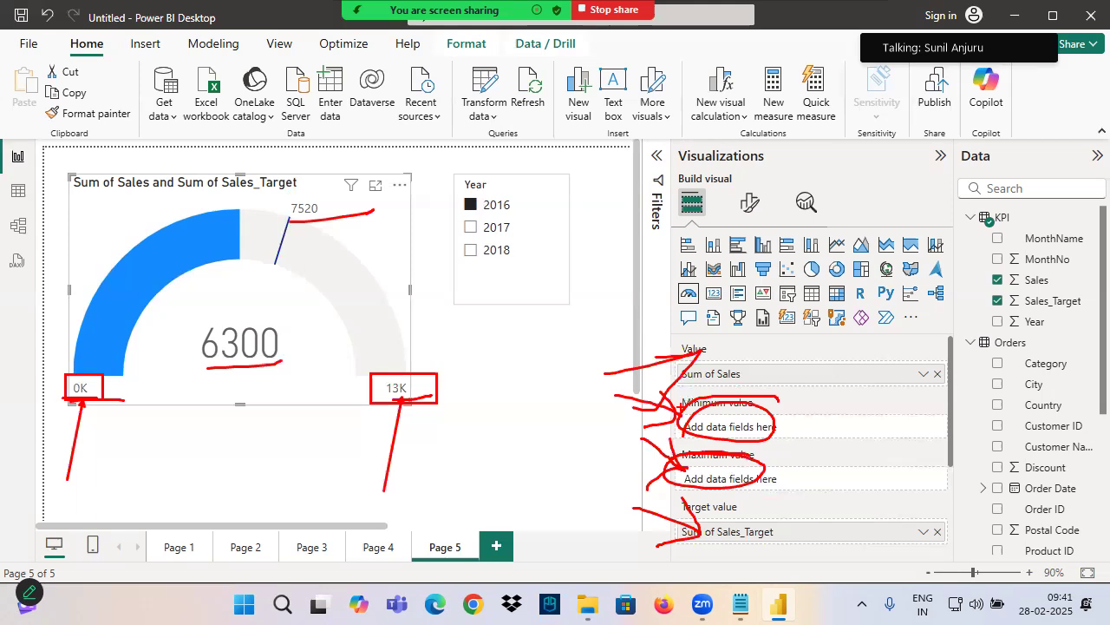
key(Escape)
Underline, point to and circle the gauge's minimum label, then circle the Minimum value field
key(ctrl+2)
drag(59, 405, 96, 400)
mouse_move(73, 476)
mouse_down()
mouse_move(84, 406)
mouse_move(113, 416)
mouse_up()
drag(67, 401, 133, 395)
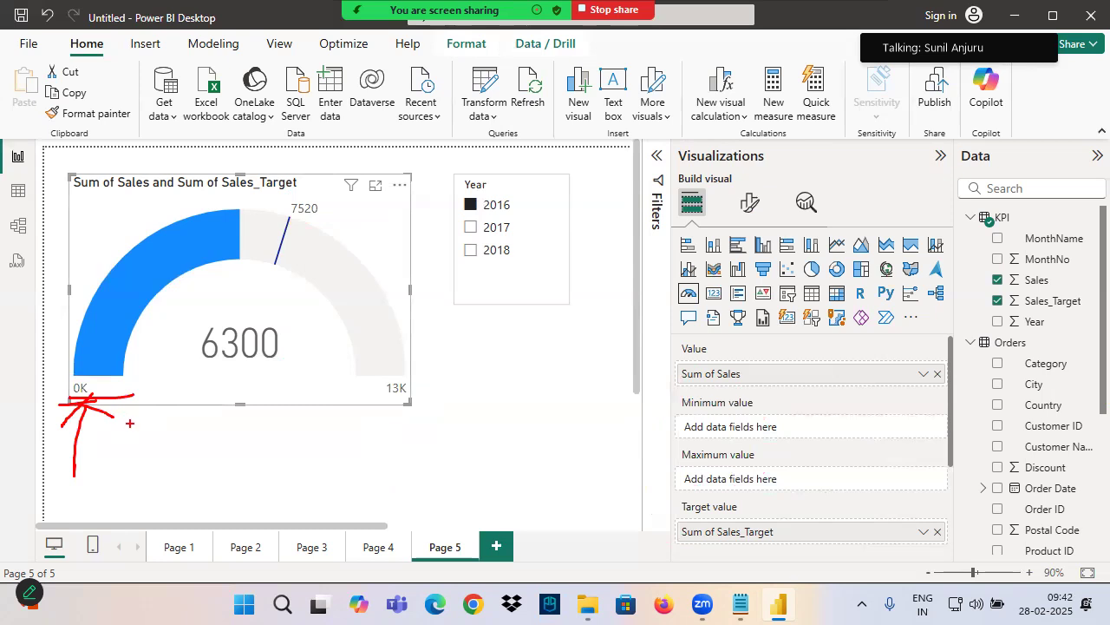
mouse_move(96, 368)
mouse_down()
mouse_move(91, 415)
mouse_move(76, 373)
mouse_up()
mouse_move(618, 390)
mouse_down()
mouse_move(669, 408)
mouse_move(619, 441)
mouse_up()
mouse_move(720, 394)
mouse_down()
mouse_move(668, 411)
mouse_move(645, 402)
mouse_up()
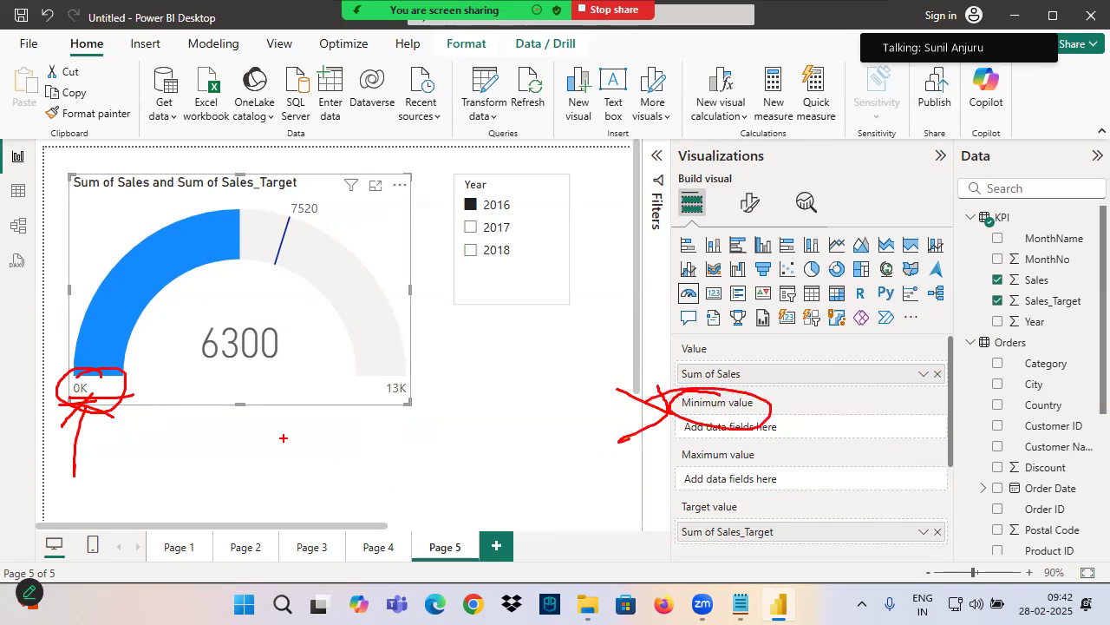
Write "×2" beneath the gauge's callout value, circle it and the maximum label, then clear the annotations
drag(382, 399, 435, 401)
drag(210, 363, 250, 394)
mouse_move(239, 361)
mouse_down()
mouse_move(199, 401)
mouse_move(292, 398)
mouse_up()
mouse_move(298, 340)
mouse_down()
mouse_move(183, 337)
mouse_move(276, 300)
mouse_up()
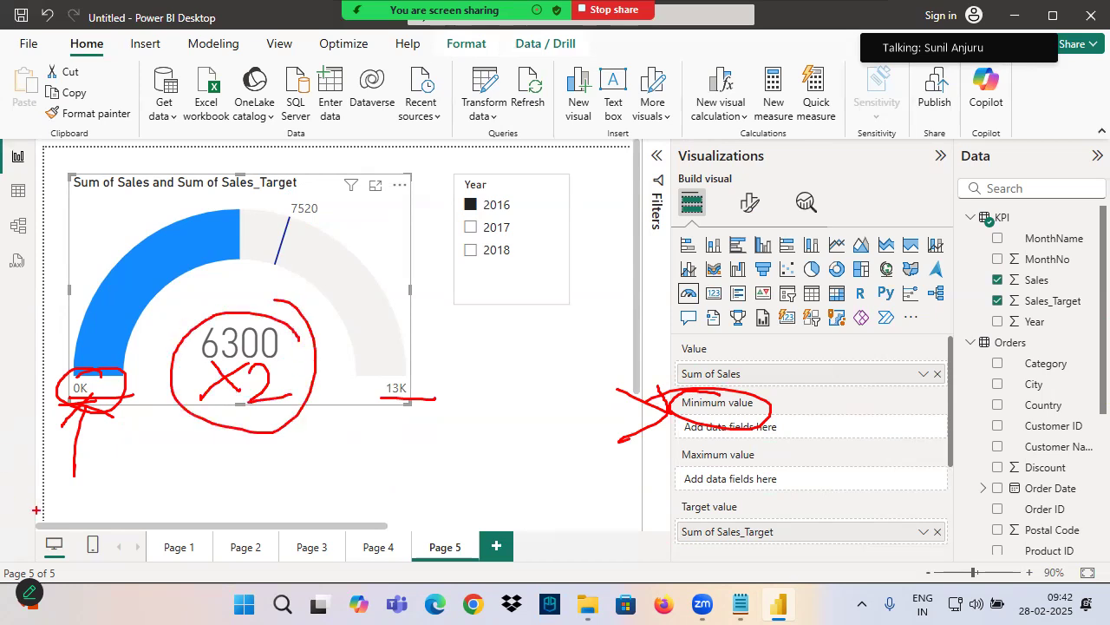
drag(201, 355, 300, 352)
drag(207, 433, 300, 416)
mouse_move(430, 379)
mouse_down()
mouse_move(421, 413)
mouse_move(432, 387)
mouse_up()
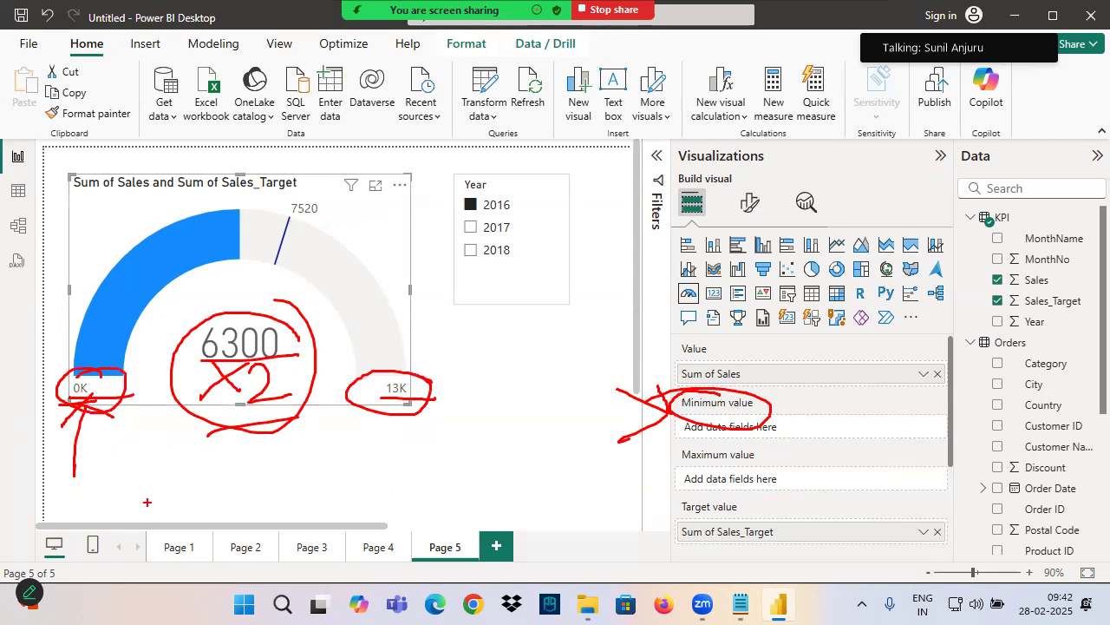
drag(374, 406, 439, 407)
mouse_move(446, 361)
mouse_down()
mouse_move(476, 350)
mouse_move(458, 382)
mouse_up()
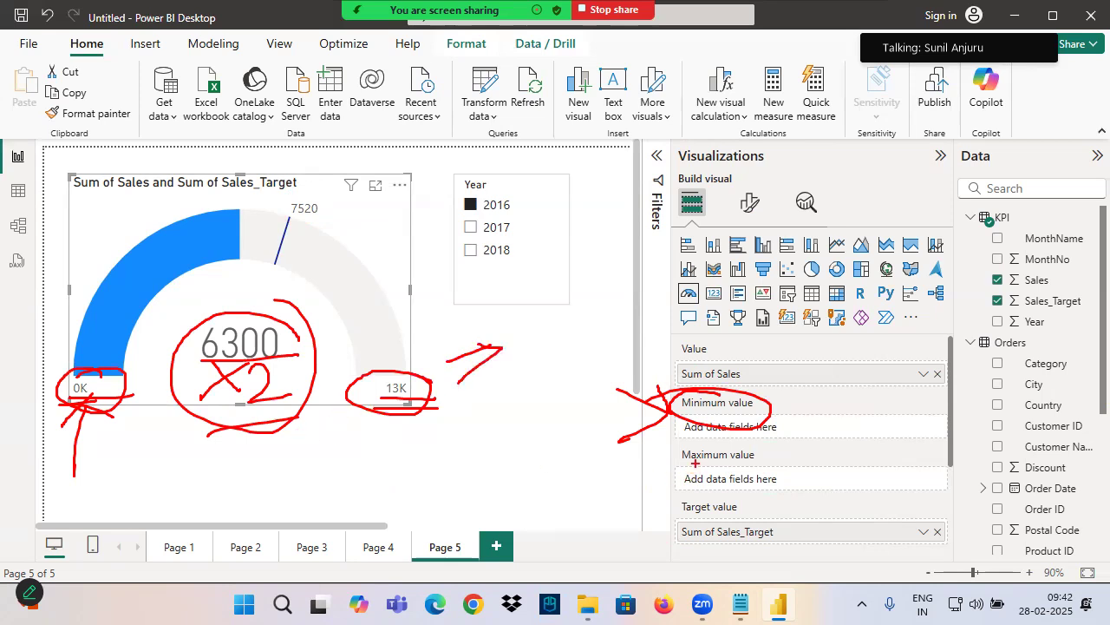
key(Escape)
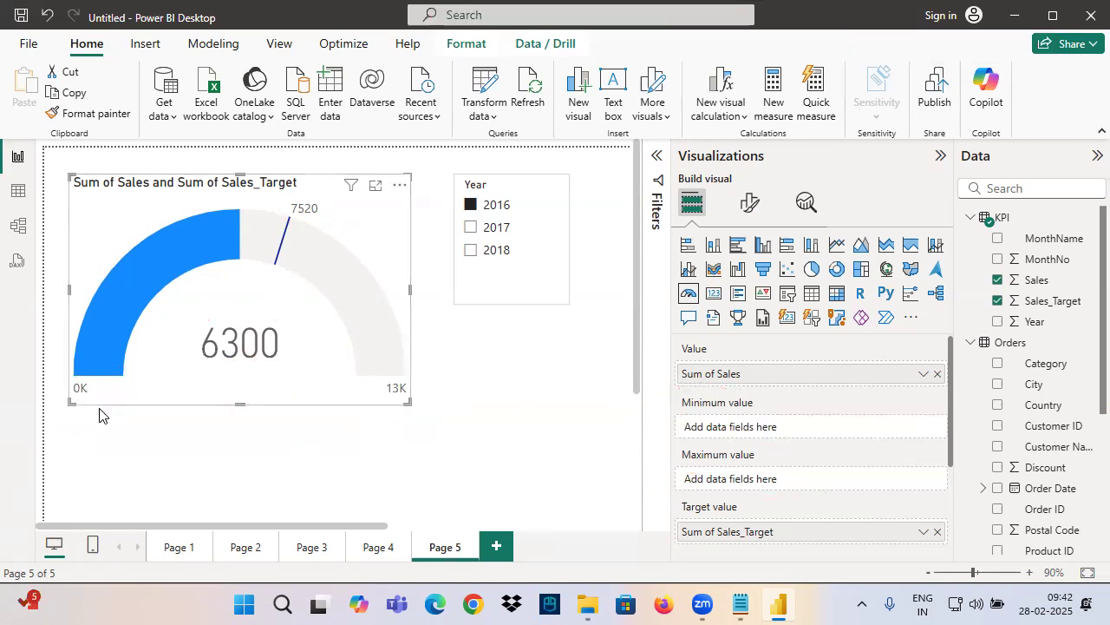
Underline and circle the gauge's minimum and maximum labels, then circle the Format visual option
key(ctrl+2)
drag(60, 397, 128, 397)
drag(379, 406, 435, 405)
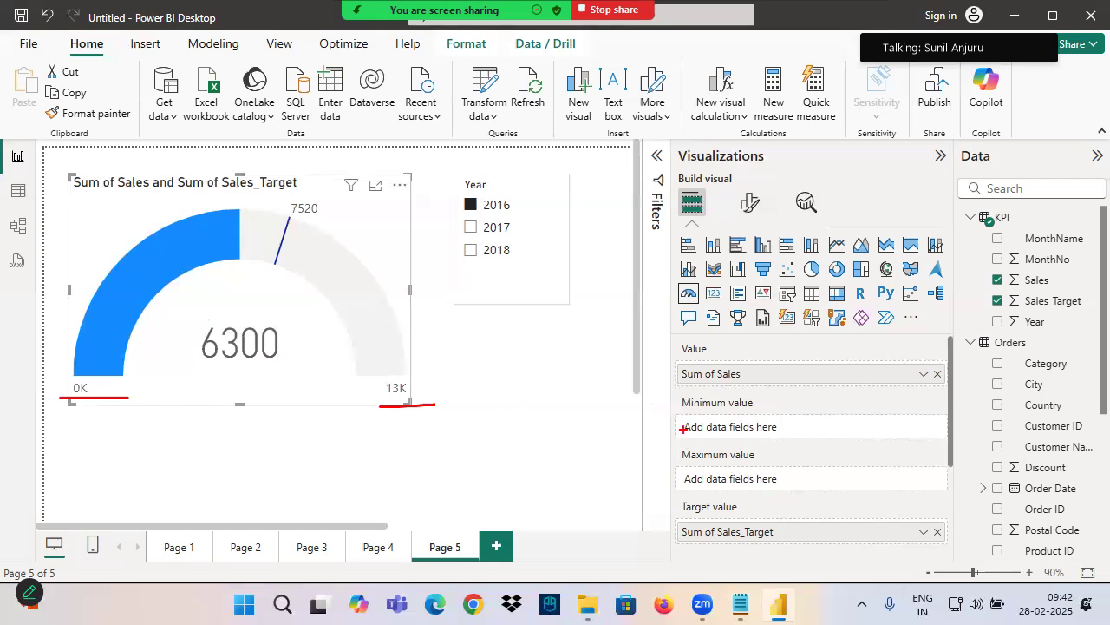
mouse_move(107, 376)
mouse_down()
mouse_move(105, 409)
mouse_move(97, 384)
mouse_up()
mouse_move(384, 360)
mouse_down()
mouse_move(348, 390)
mouse_move(283, 411)
mouse_up()
drag(763, 184, 694, 183)
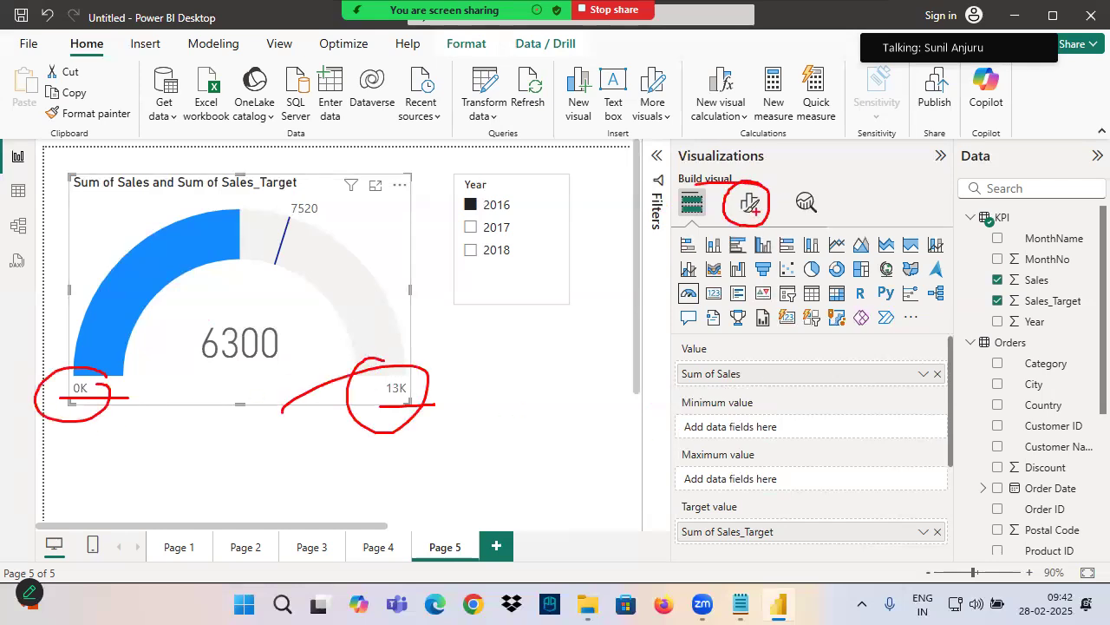
Set the gauge axis Min to 0 and Max to 100000
click(750, 202)
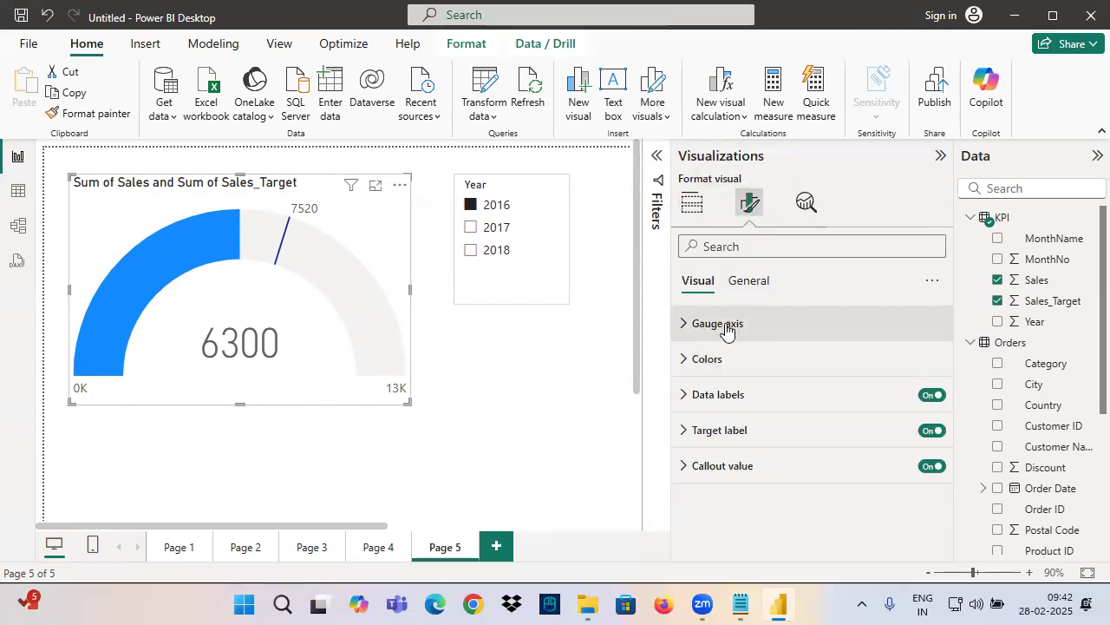
click(719, 327)
click(705, 380)
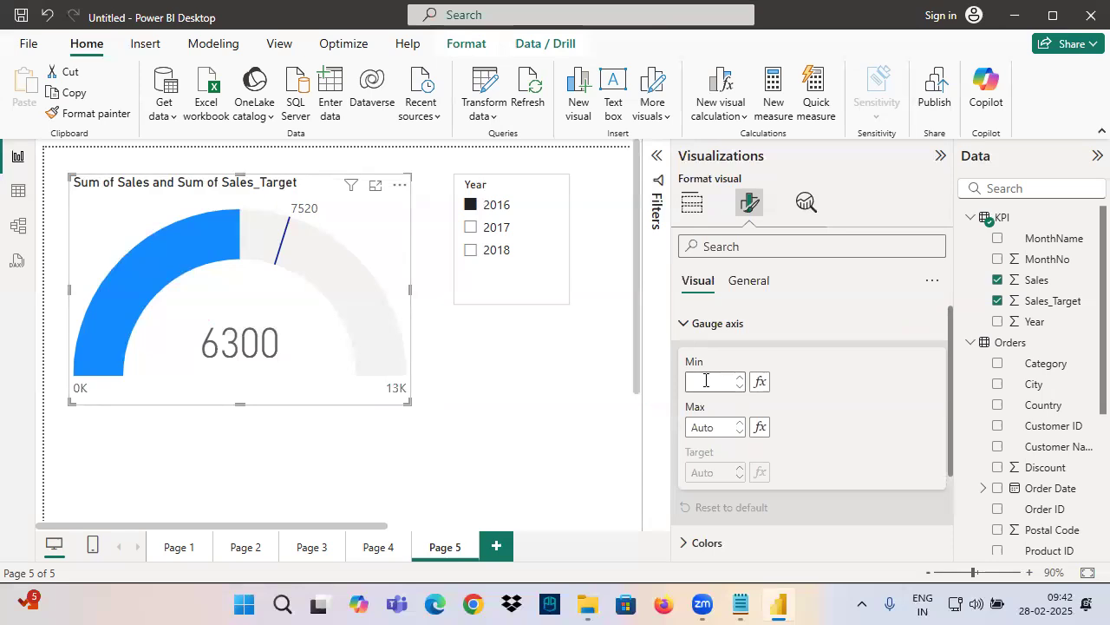
text(0)
click(716, 426)
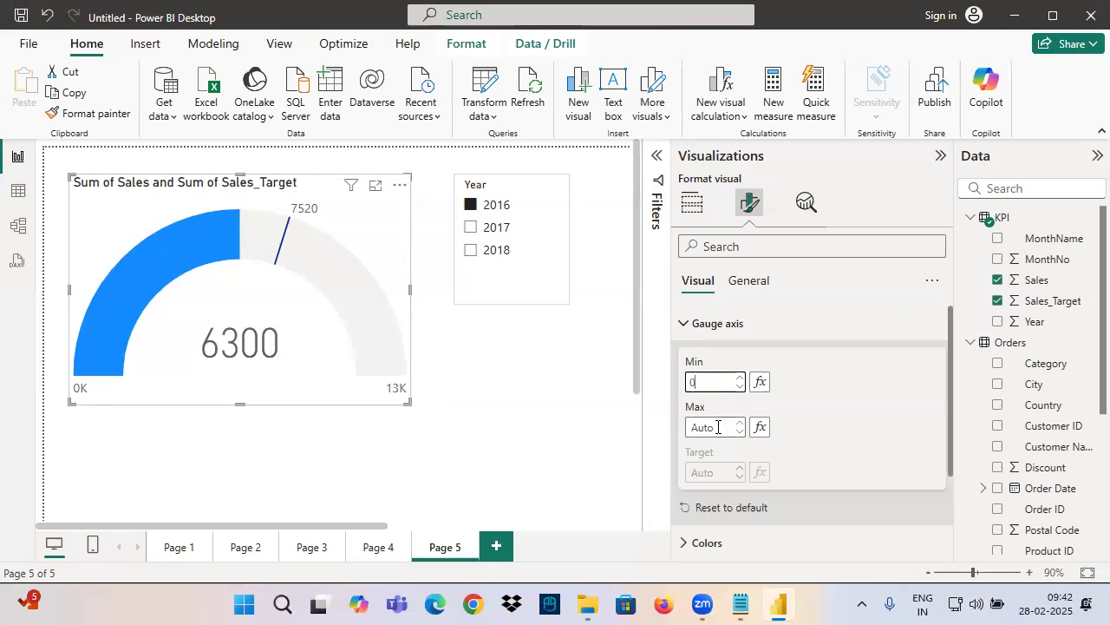
text(100000)
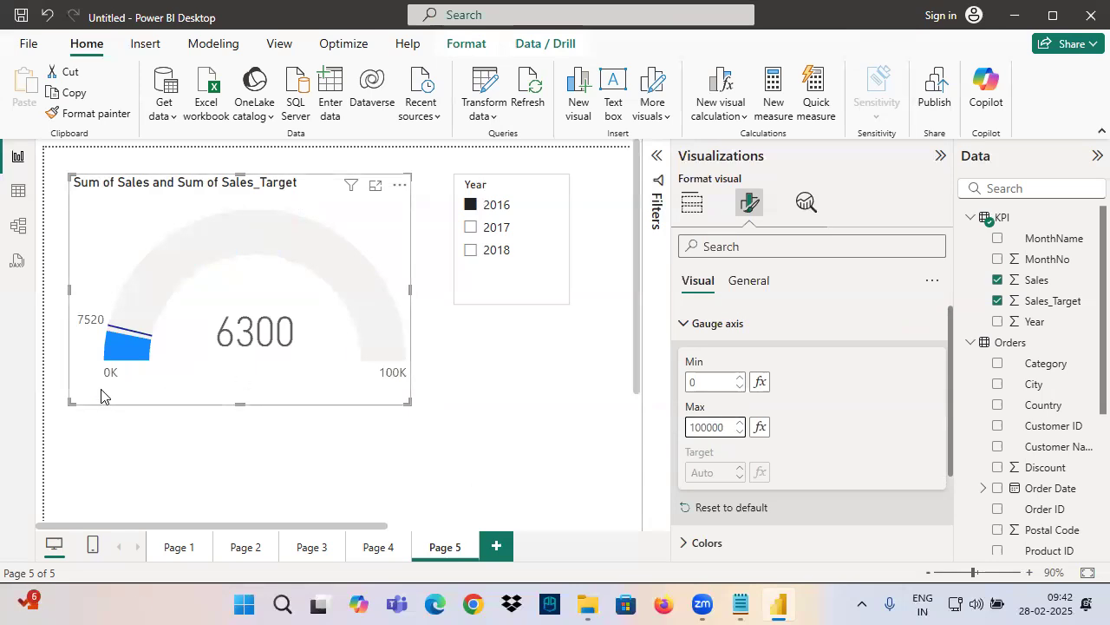
Box the gauge's new axis end labels, mark the Min and Max settings with arrows and a circle, then clear the annotations
key(ctrl+2)
drag(90, 367, 152, 378)
drag(369, 358, 434, 400)
mouse_move(658, 366)
mouse_down()
mouse_move(691, 381)
mouse_move(685, 401)
mouse_up()
mouse_move(646, 406)
mouse_down()
mouse_move(684, 418)
mouse_move(674, 441)
mouse_up()
mouse_move(729, 376)
mouse_down()
mouse_move(743, 388)
mouse_move(603, 417)
mouse_up()
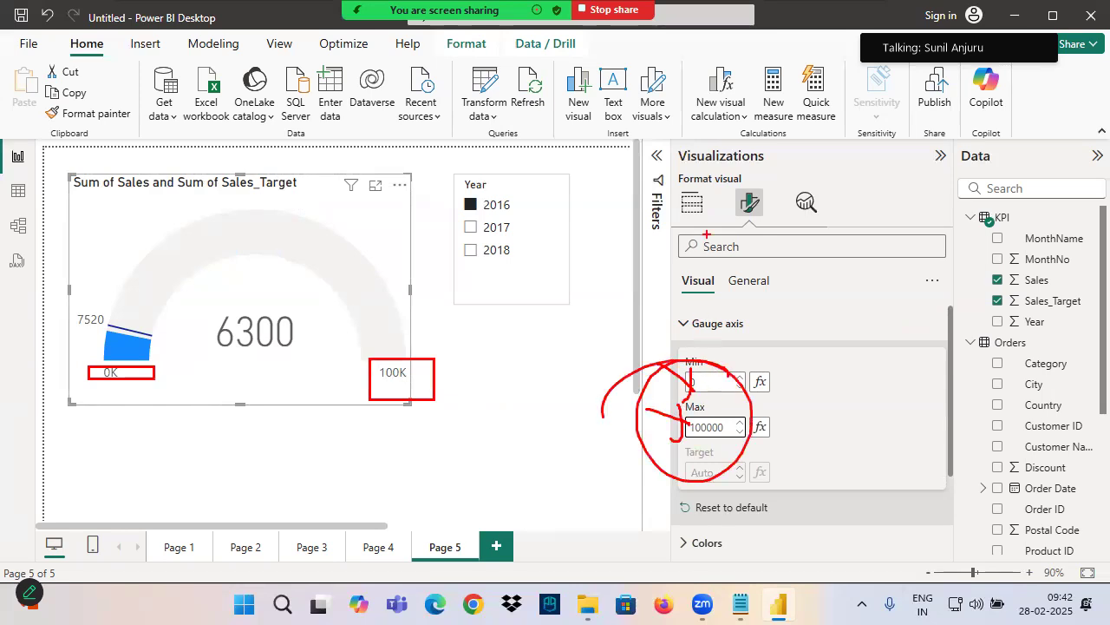
key(Escape)
Return to the gauge's field assignments and draw a curved arrow from the Minimum value field to the gauge's minimum label
click(691, 203)
key(ctrl+2)
mouse_move(637, 408)
mouse_down()
mouse_move(675, 419)
mouse_move(662, 430)
mouse_up()
mouse_move(632, 451)
mouse_down()
mouse_move(670, 469)
mouse_move(641, 486)
mouse_up()
mouse_move(753, 381)
mouse_down()
mouse_move(190, 405)
mouse_move(132, 376)
mouse_move(151, 368)
mouse_up()
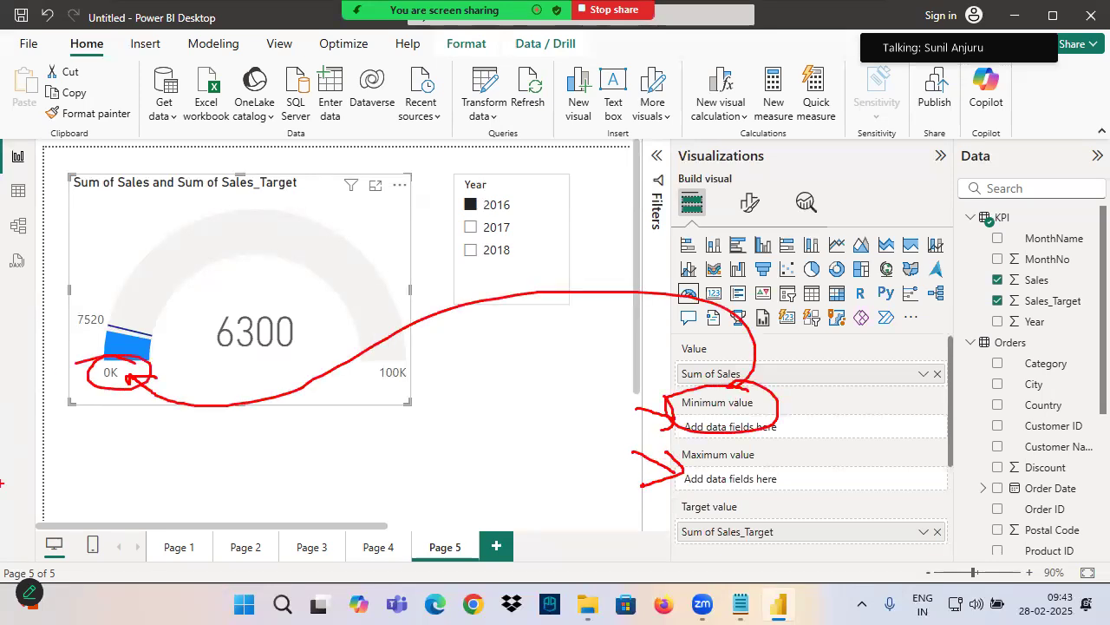
Point arrows at the Maximum value field, circle the gauge's maximum label, re-mark both range fields and clear the annotations
drag(621, 430, 681, 464)
drag(505, 480, 681, 470)
drag(395, 366, 186, 407)
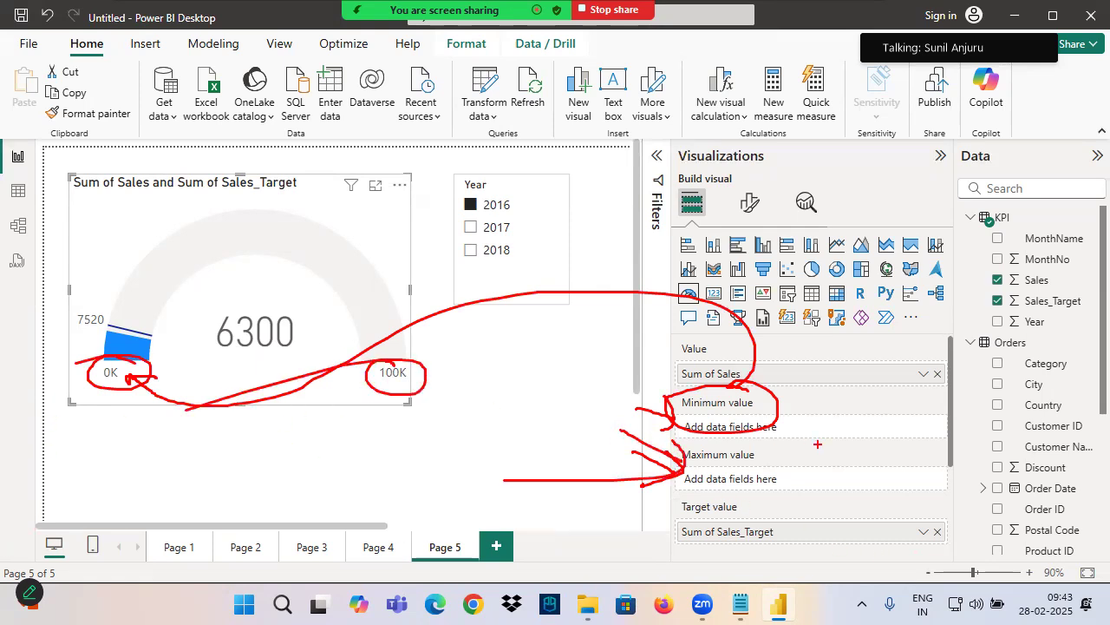
drag(622, 411, 684, 432)
drag(674, 402, 663, 458)
drag(594, 471, 682, 474)
drag(588, 493, 684, 469)
key(Escape)
Reset the gauge axis Min and Max settings to default
click(749, 203)
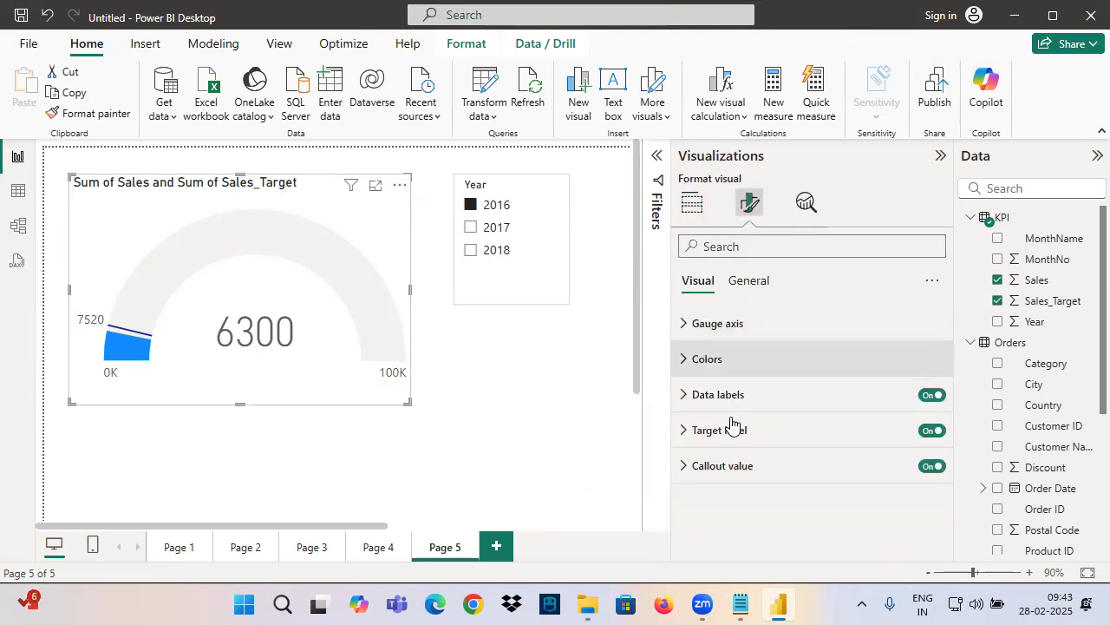
click(711, 331)
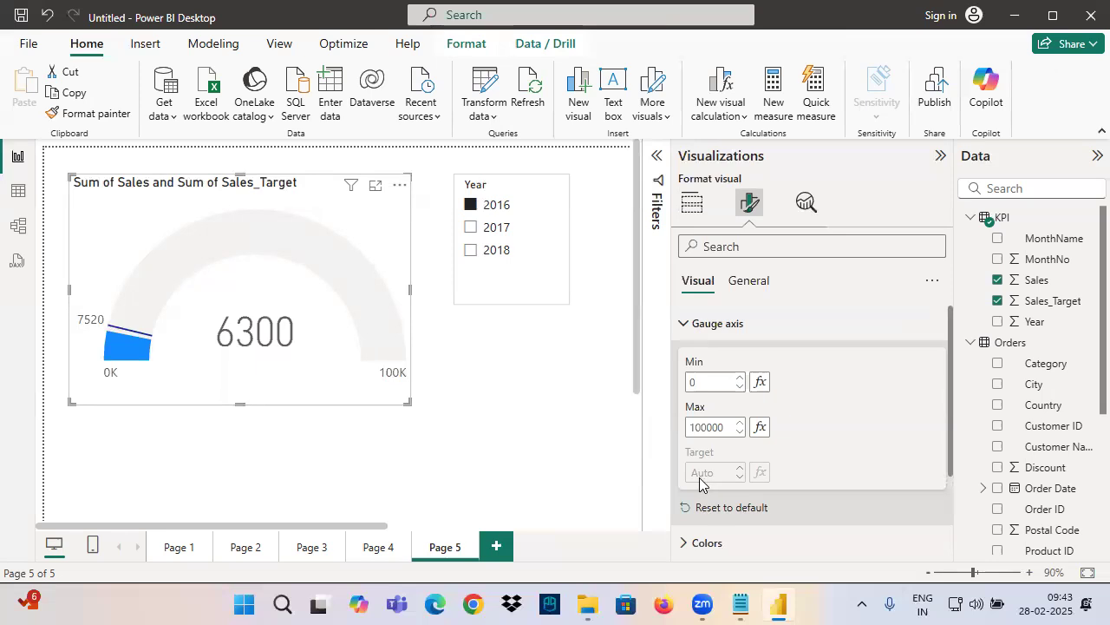
click(723, 511)
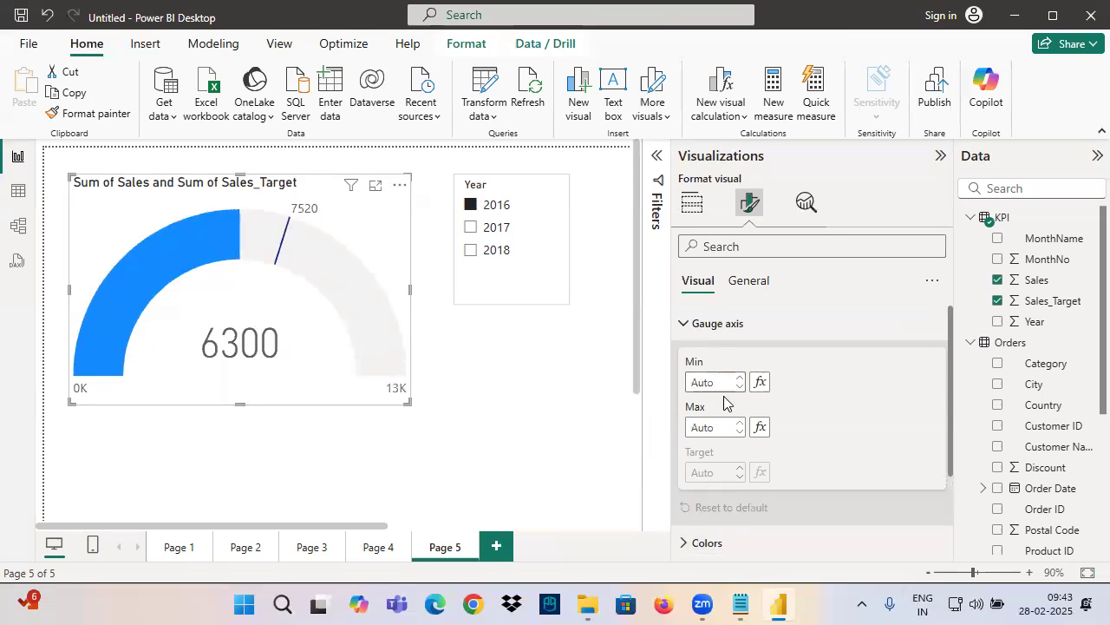
Reopen the Gauge axis settings, underline Min and Max, and mark the gauge's minimum and maximum labels before clearing the annotations
click(687, 323)
click(692, 216)
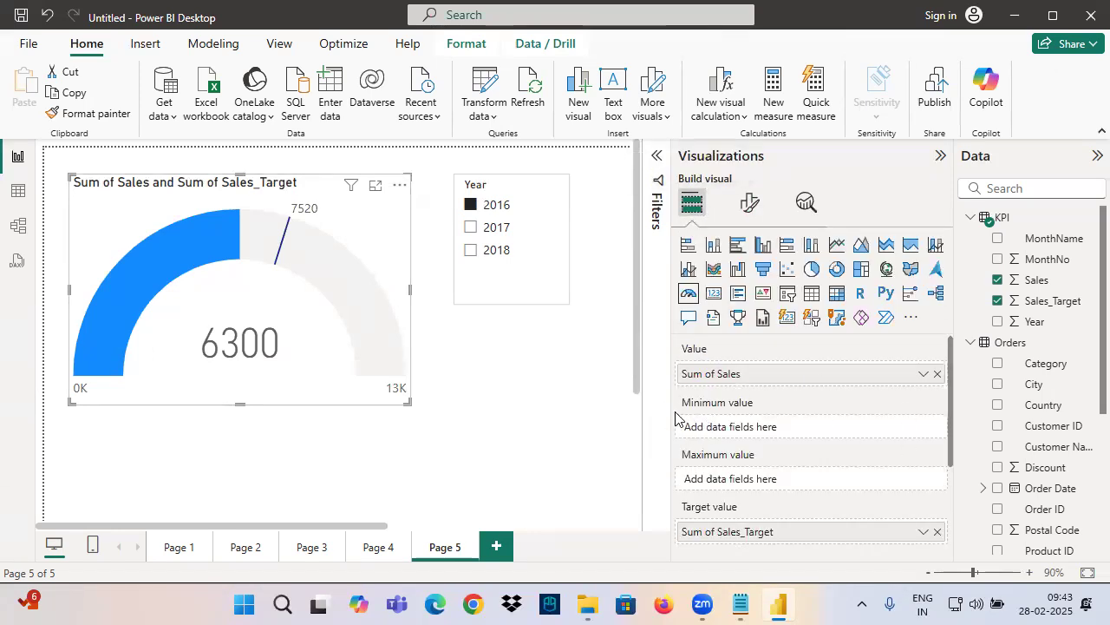
click(751, 202)
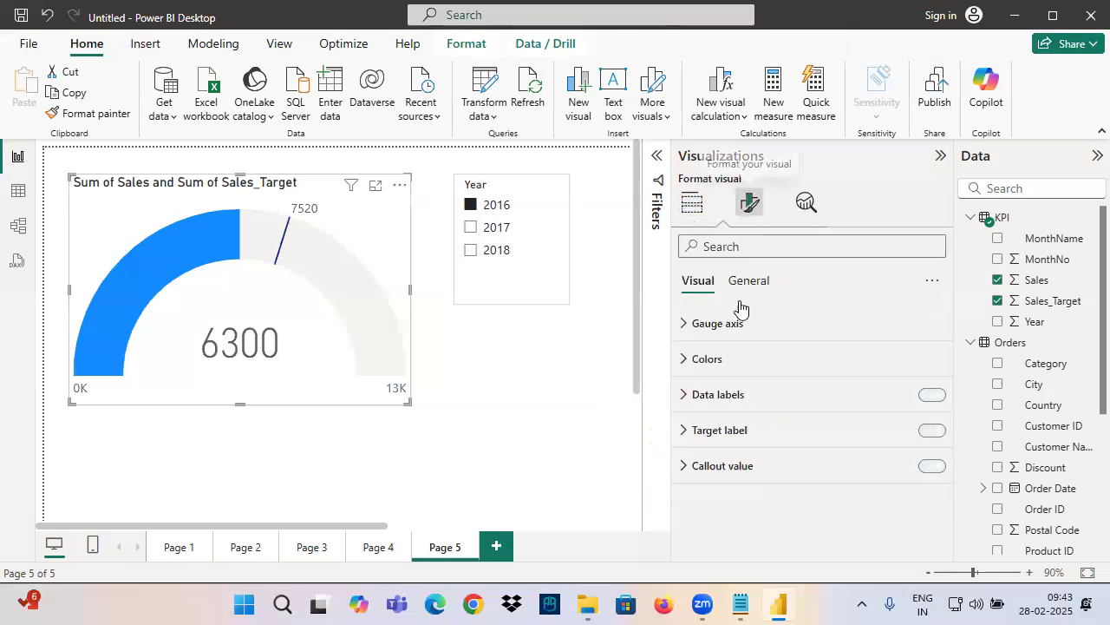
click(710, 323)
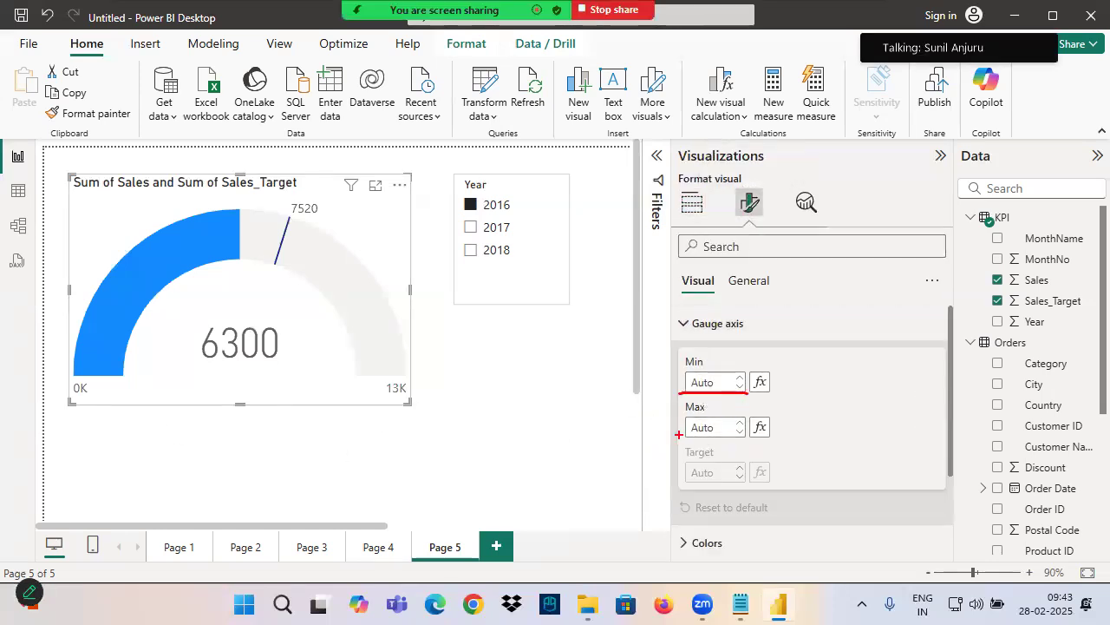
drag(681, 436, 767, 439)
drag(65, 400, 106, 400)
mouse_move(83, 404)
mouse_down()
mouse_move(72, 470)
mouse_move(41, 438)
mouse_up()
drag(54, 402, 90, 432)
drag(357, 405, 463, 395)
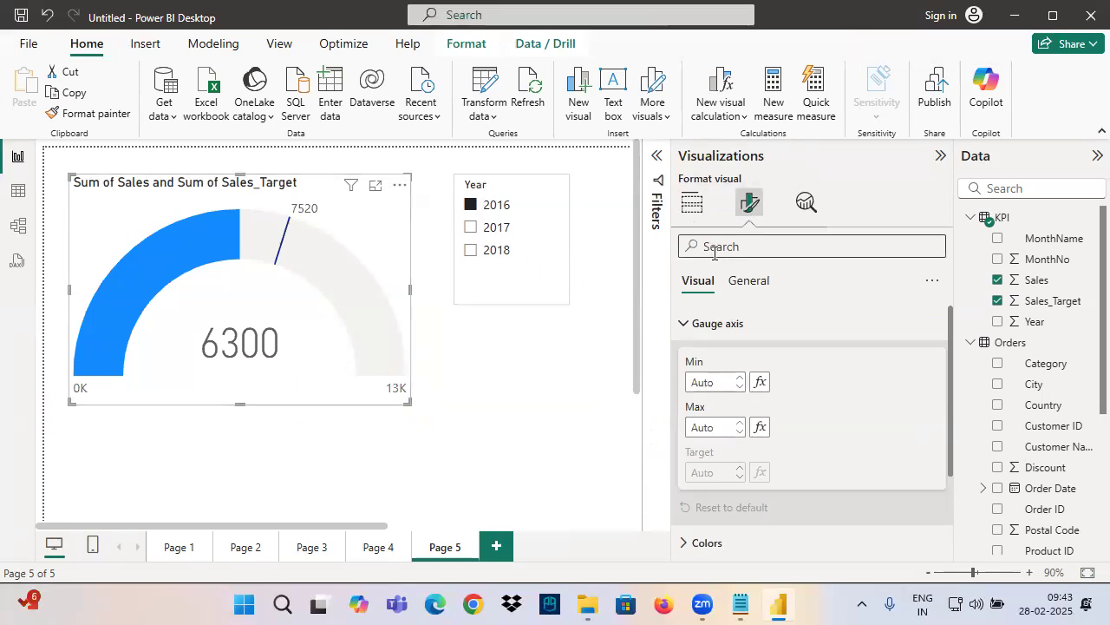
Return to the gauge's field assignments, box the Value and Target value fields, draw strokes across the Minimum and Maximum fields, and clear the markings
click(692, 202)
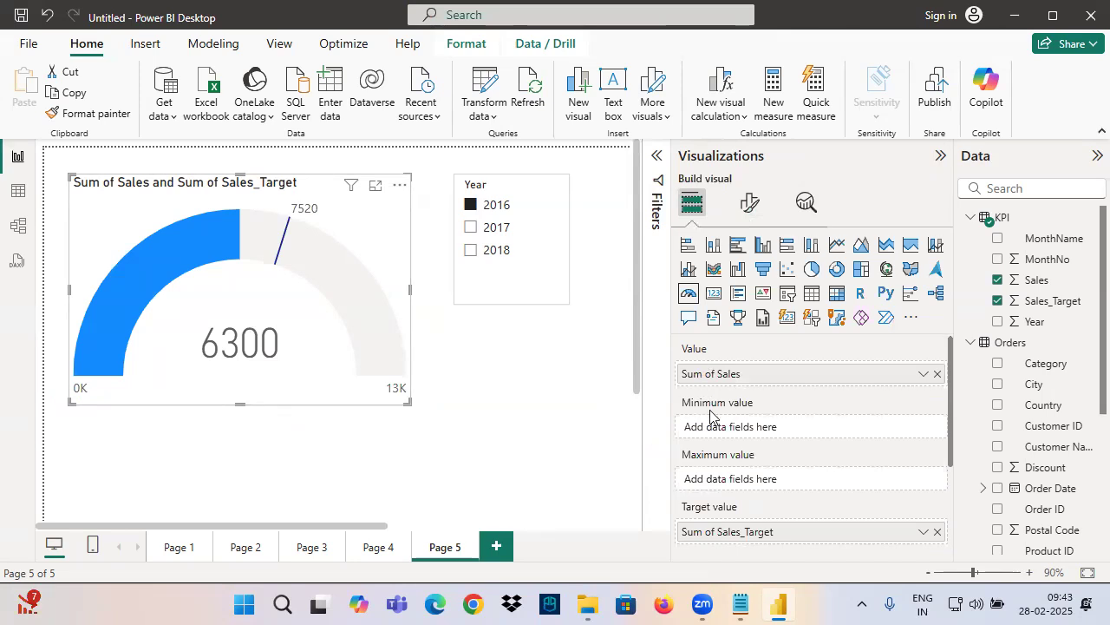
scroll(725, 466, down, 2)
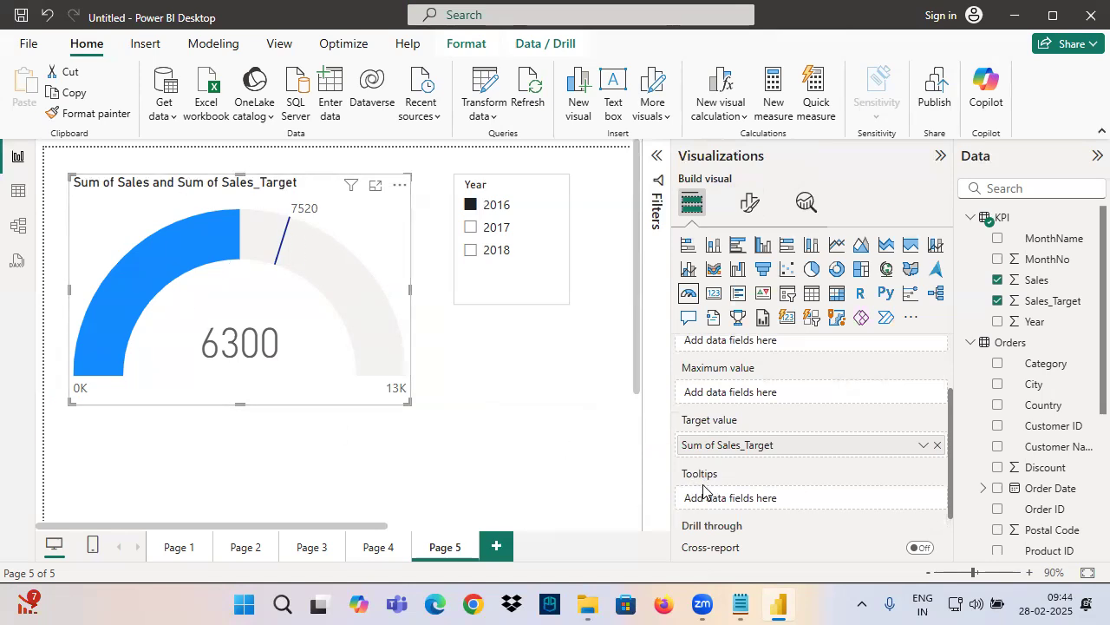
scroll(702, 490, up, 3)
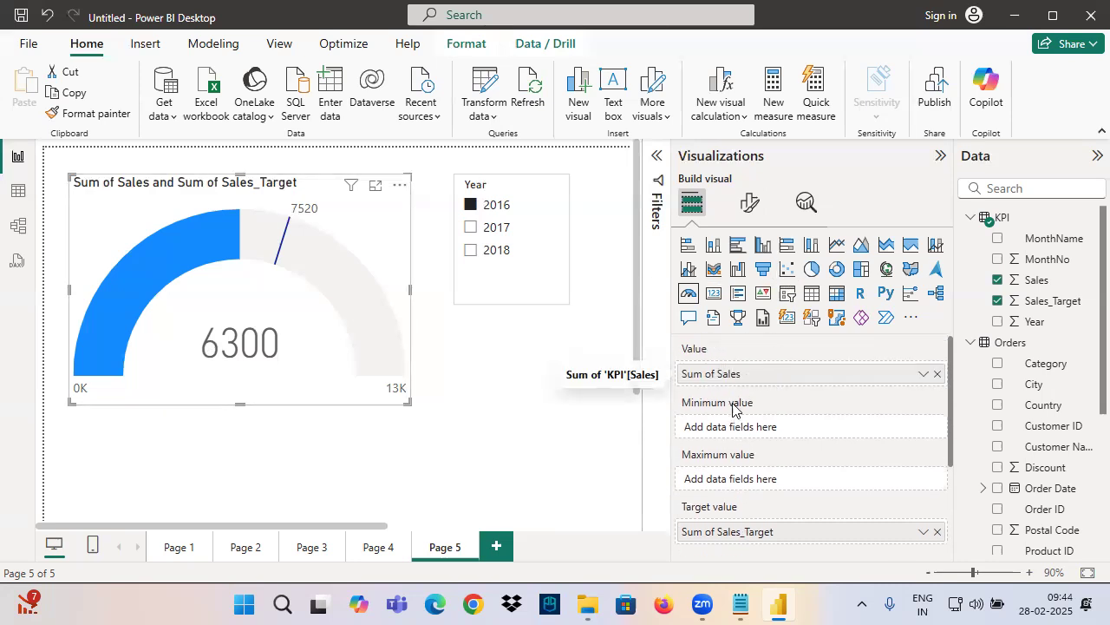
drag(658, 332, 756, 362)
drag(659, 491, 776, 529)
drag(763, 386, 679, 516)
drag(684, 408, 803, 503)
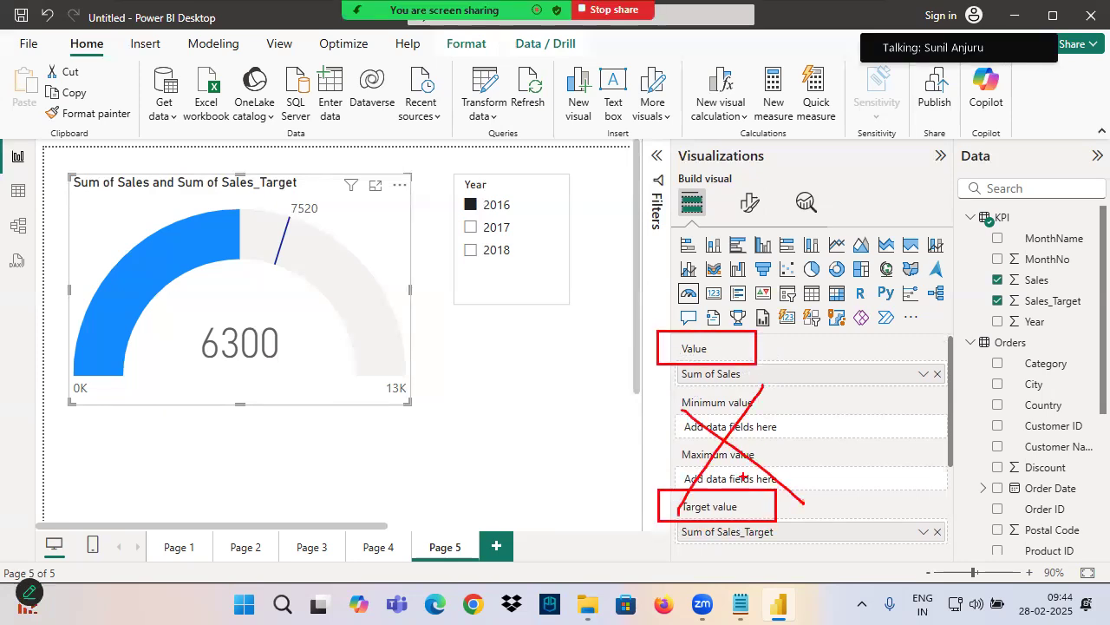
Review the Gauge axis formatting, draw over the gauge's filled arc and target line, and underline the Colors setting
click(751, 203)
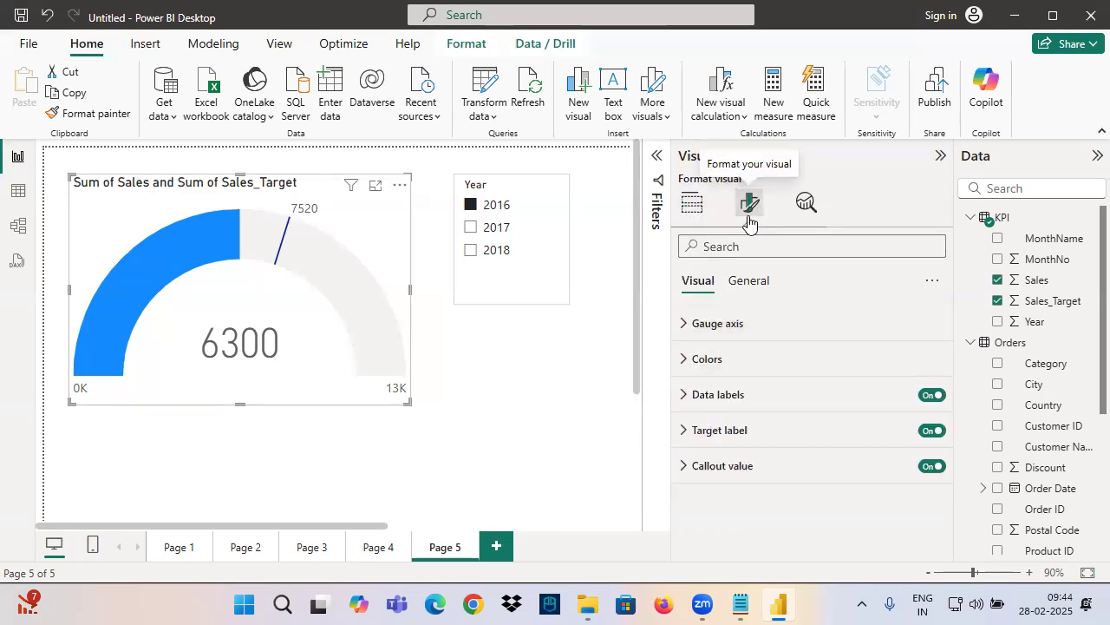
click(723, 330)
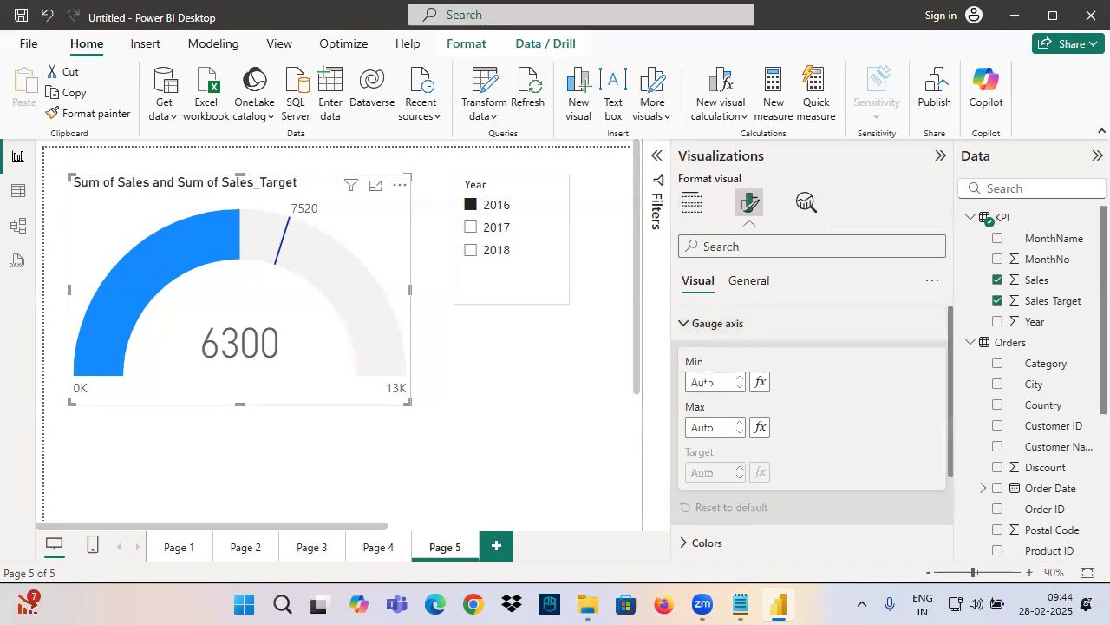
click(687, 330)
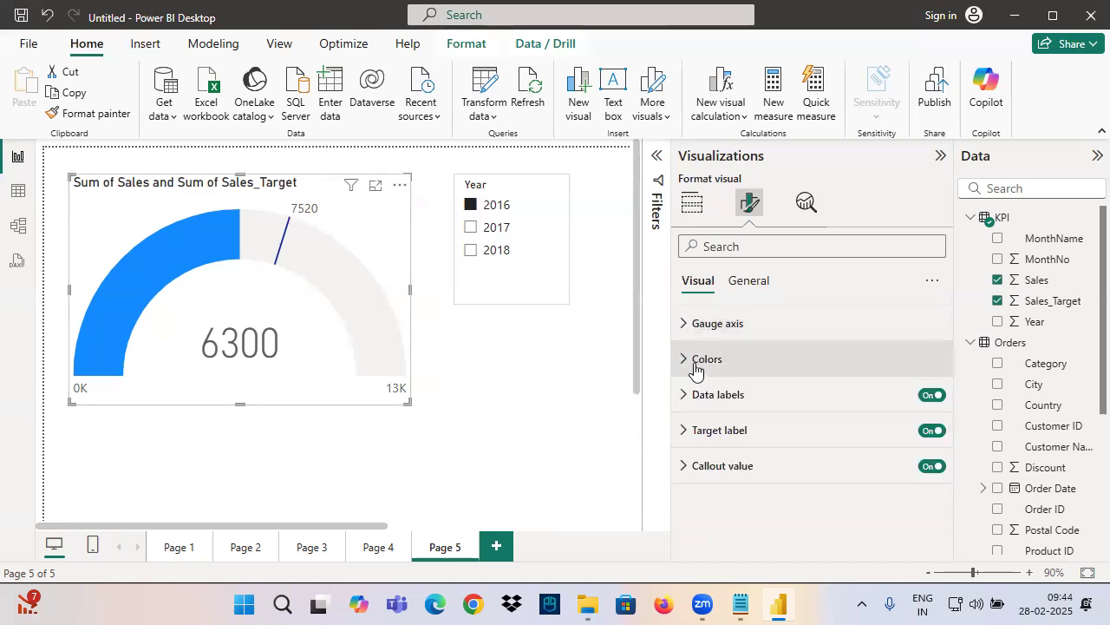
mouse_move(94, 379)
mouse_down()
mouse_move(103, 303)
mouse_move(240, 242)
mouse_up()
drag(291, 214, 269, 304)
drag(686, 376, 755, 373)
Examine the gauge's Fill color and Target color options, opening the fill palette and closing it without choosing a color
click(710, 366)
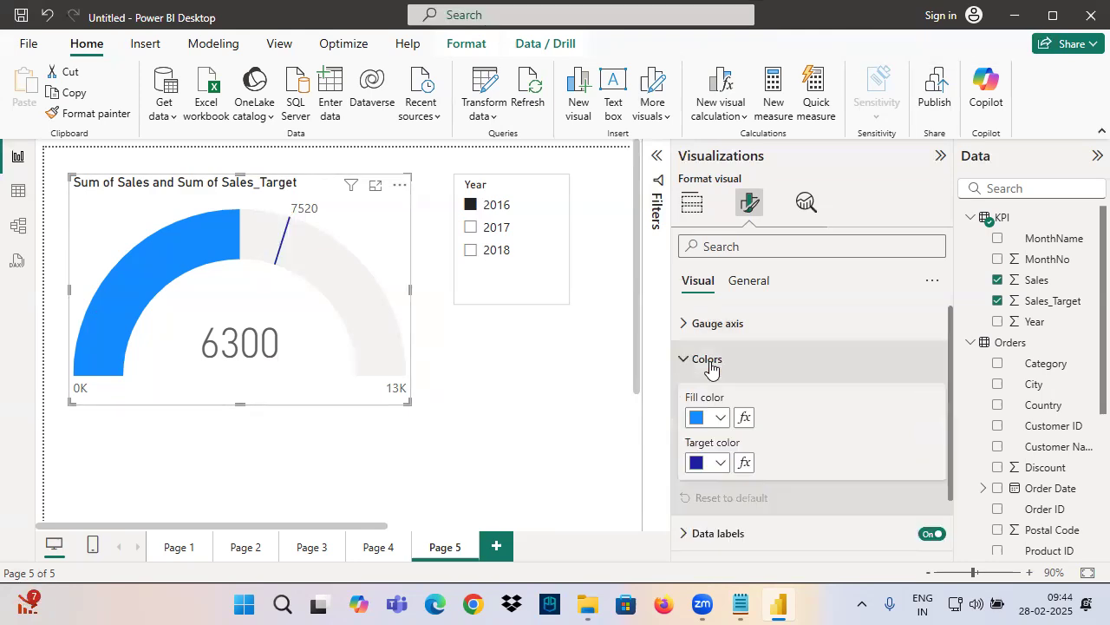
click(720, 420)
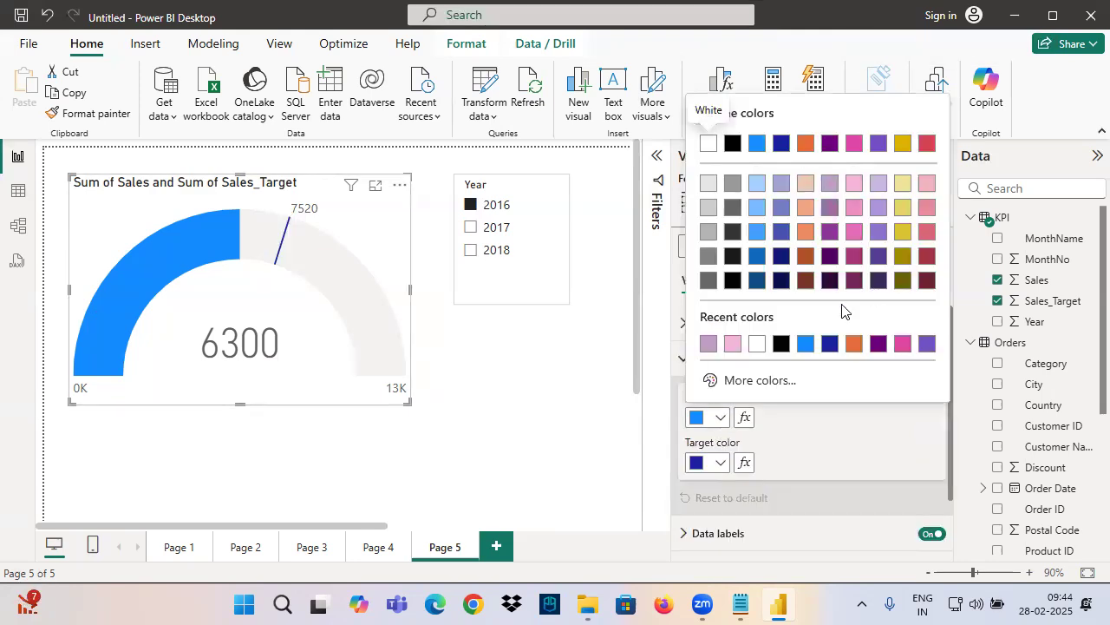
click(256, 304)
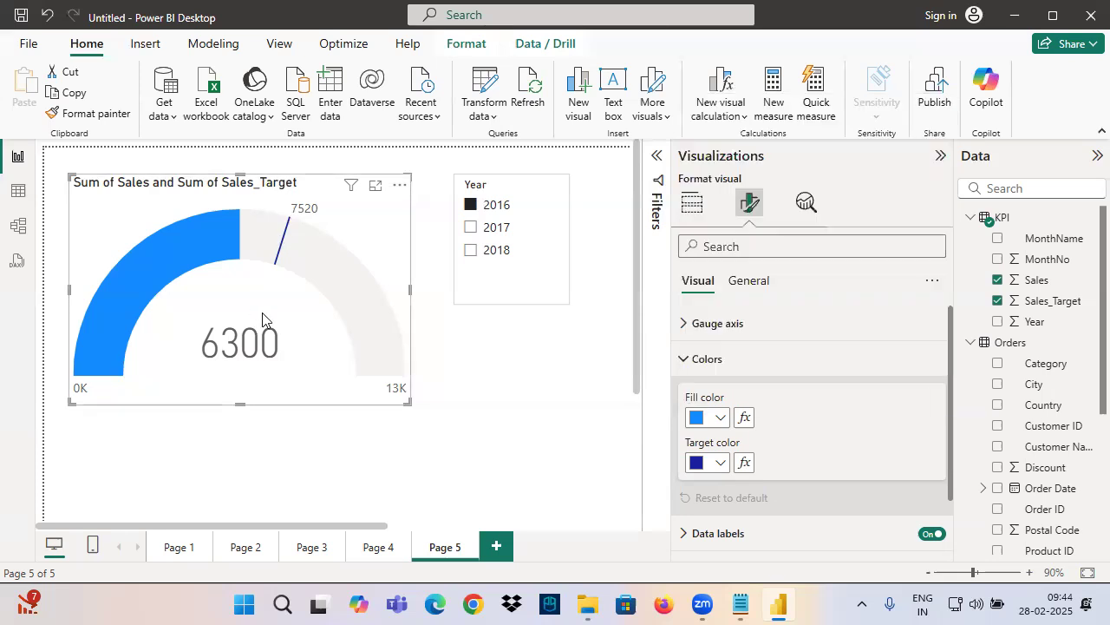
click(713, 360)
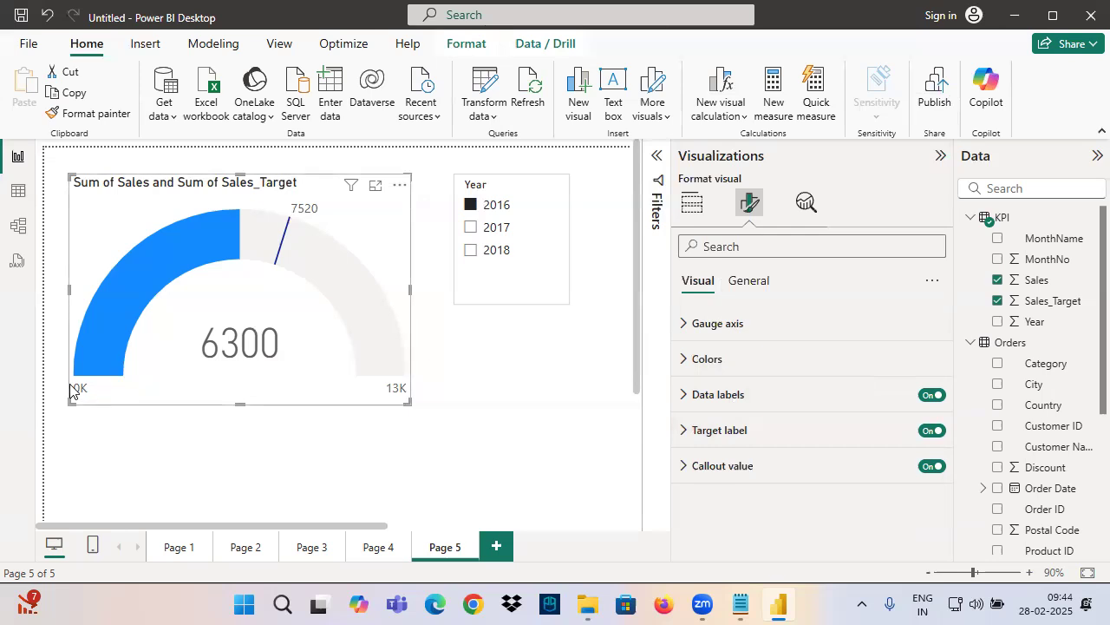
Annotate which gauge labels Data labels, Target label and Callout value control, using boxes, underlines and connecting arrows, and clear the annotations
key(ctrl+2)
drag(61, 371, 157, 423)
drag(378, 374, 429, 412)
drag(689, 403, 785, 407)
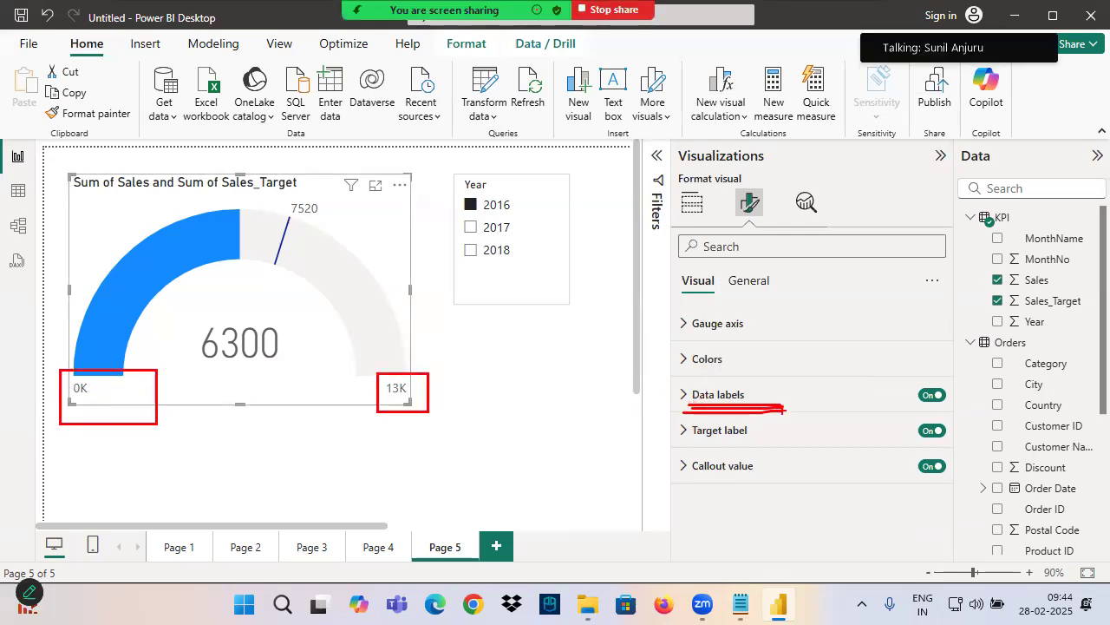
drag(689, 442, 781, 443)
mouse_move(286, 201)
mouse_down()
mouse_move(319, 202)
mouse_move(335, 218)
mouse_move(316, 196)
mouse_move(716, 427)
mouse_up()
mouse_move(657, 449)
mouse_down()
mouse_move(714, 431)
mouse_move(976, 490)
mouse_up()
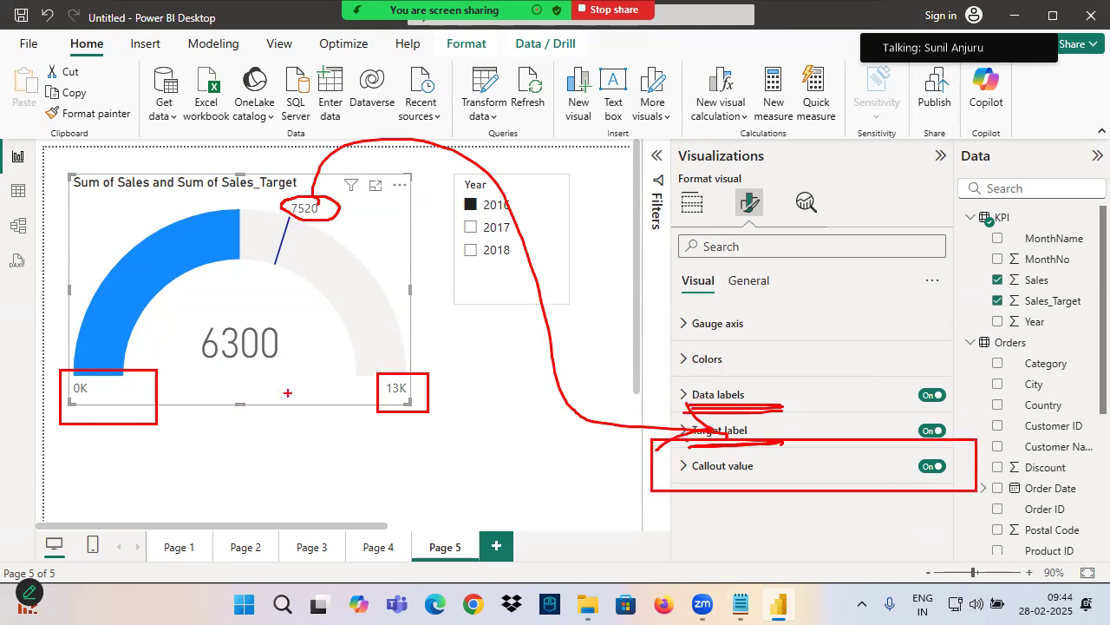
mouse_move(201, 361)
mouse_down()
mouse_move(291, 322)
mouse_move(186, 345)
mouse_move(224, 399)
mouse_move(633, 442)
mouse_move(699, 464)
mouse_move(638, 506)
mouse_up()
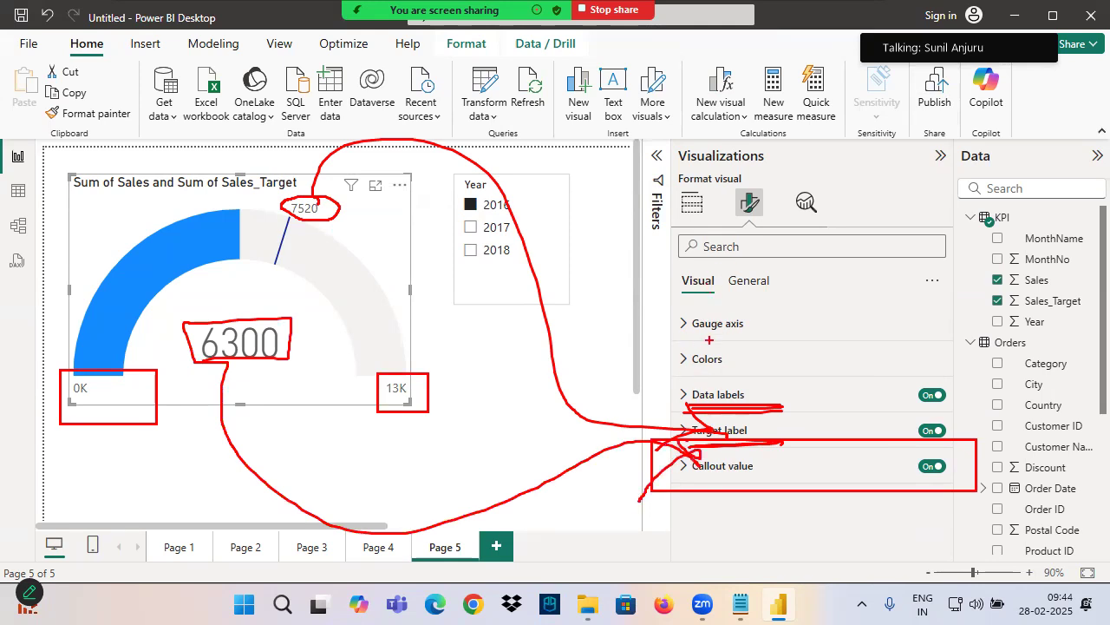
key(Escape)
Shrink the gauge slightly, shift it a little toward the page's upper-left corner, and deselect it
drag(234, 311, 229, 305)
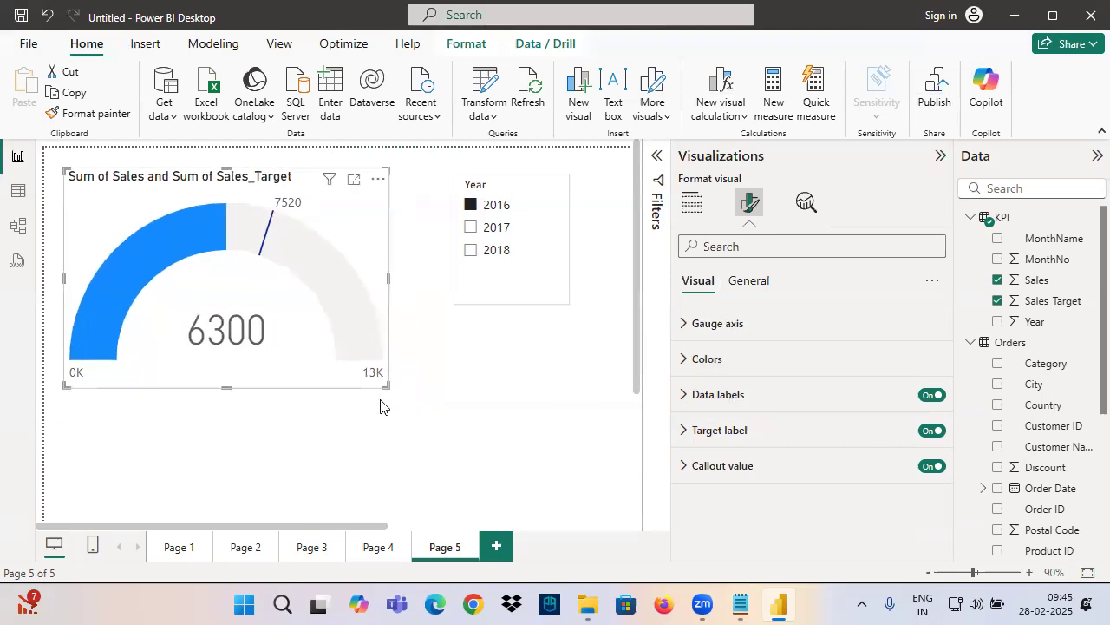
scroll(379, 404, down, 2)
click(289, 393)
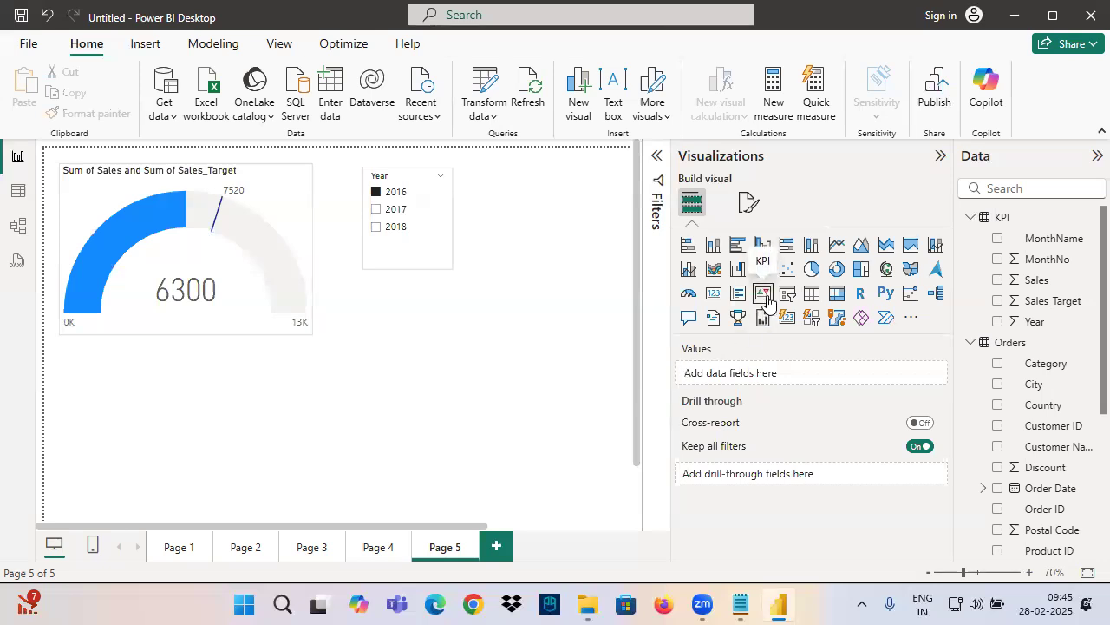
Switch to the Notepad notes and add a dashed separator and the heading "KPI Visual" below the gauge notes
click(740, 604)
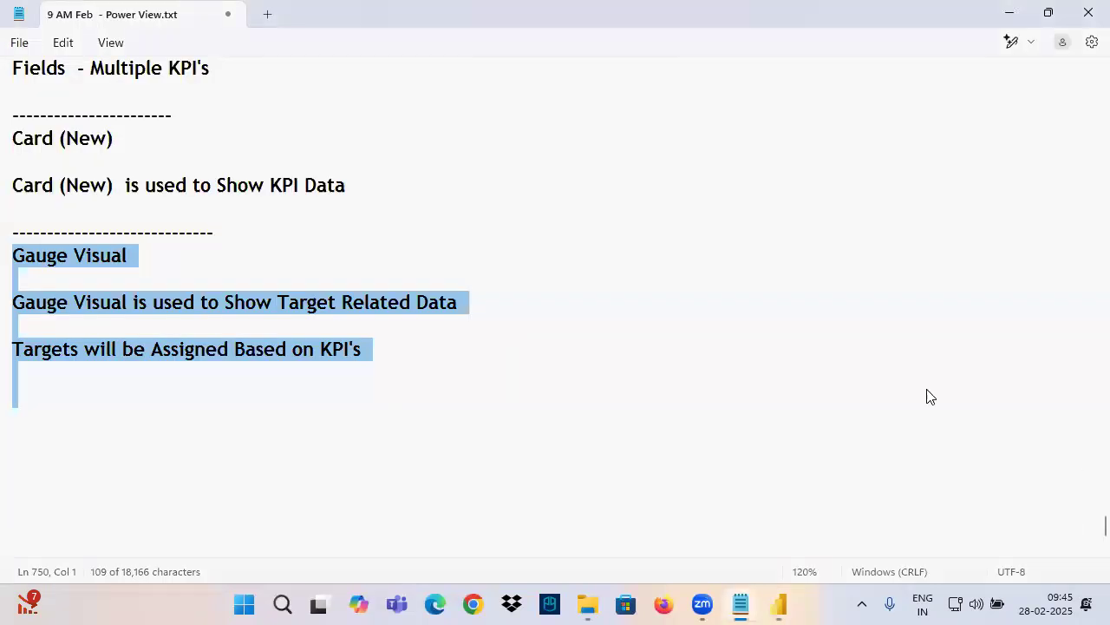
click(80, 268)
text(----------------)
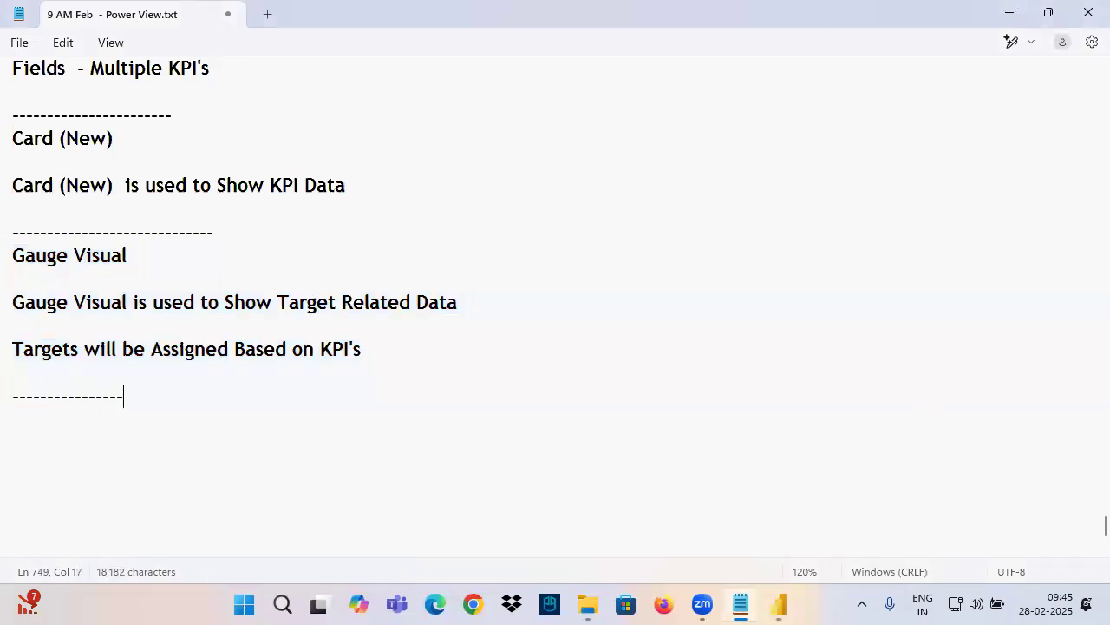
key(Return)
text(KPI Visual)
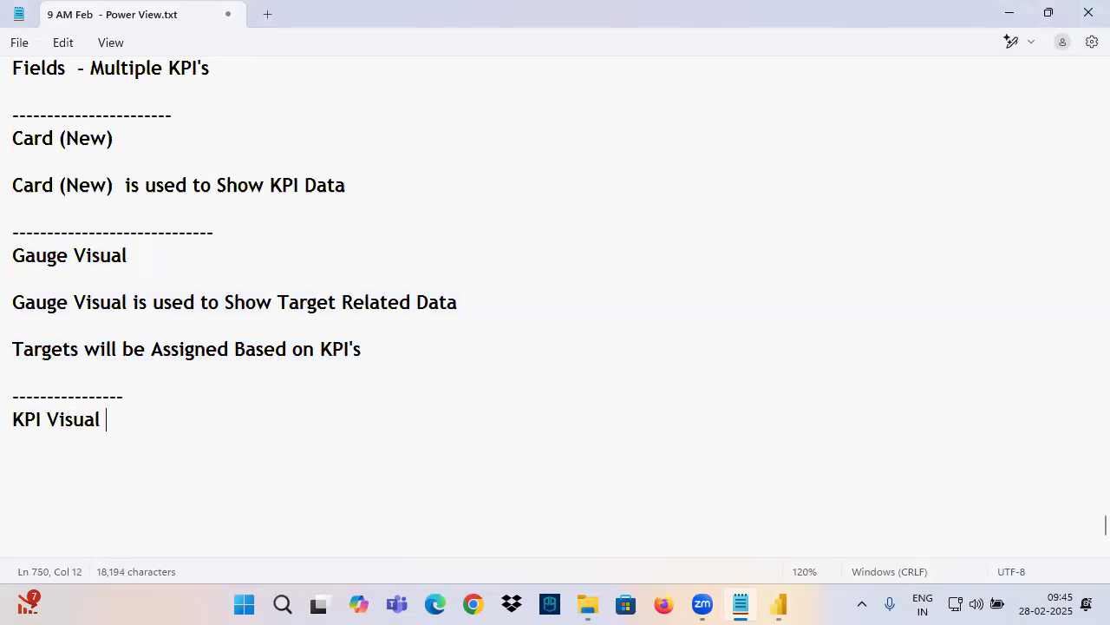
Copy the "KPI Visual" heading onto a new line below it to start its description
drag(132, 425, 9, 395)
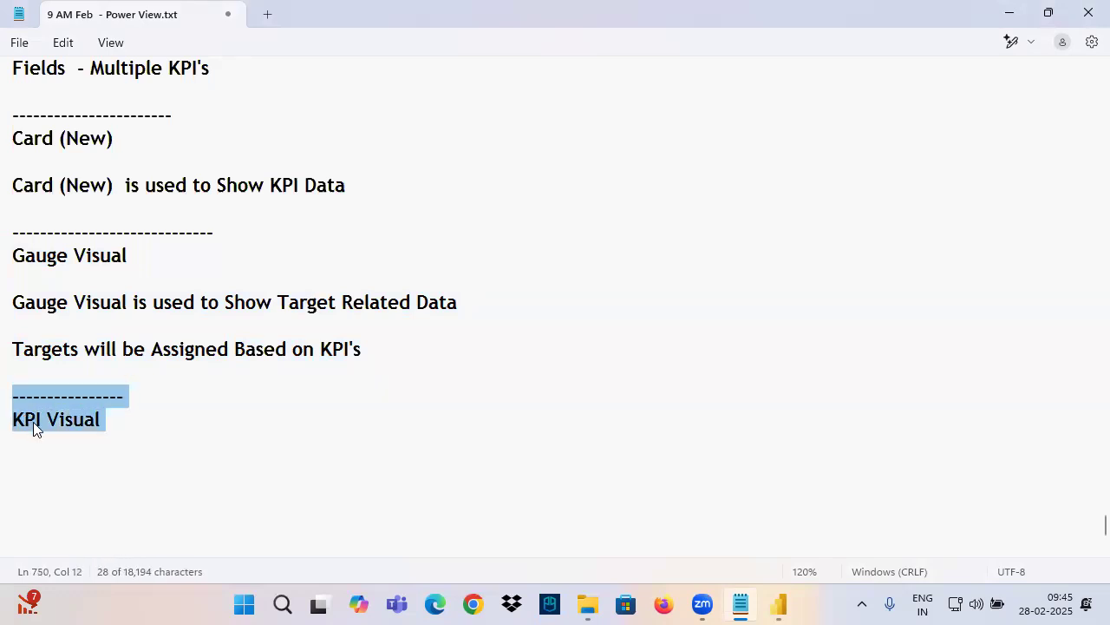
click(36, 422)
drag(139, 425, 13, 423)
key(ctrl+c)
click(39, 471)
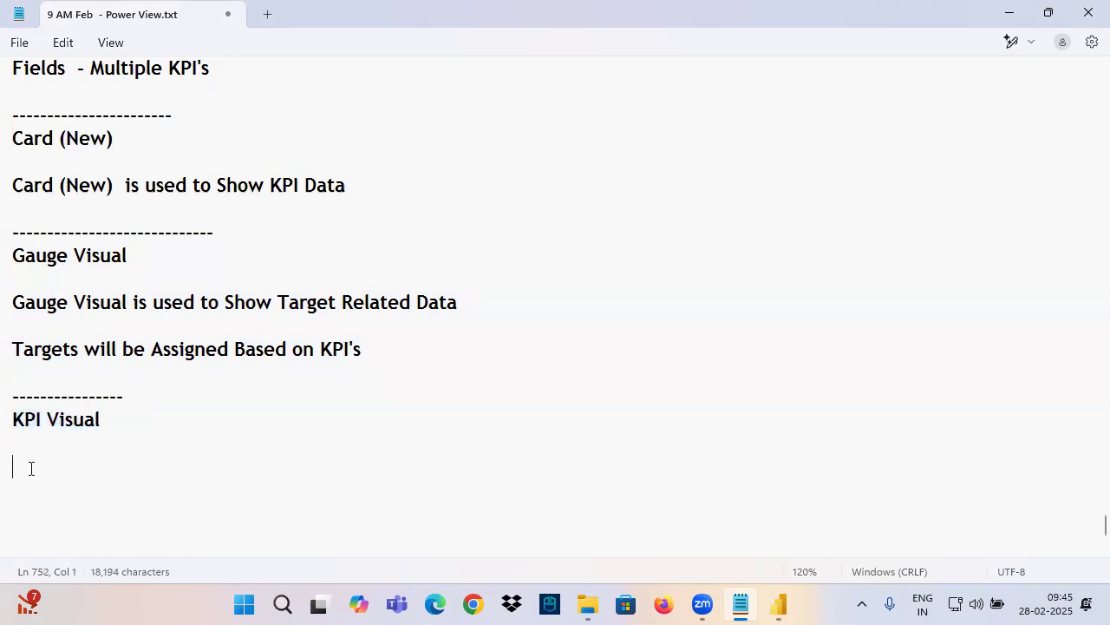
key(ctrl+v)
Complete the KPI Visual description by copying "is used to Show Target Related Data" from the gauge notes, and highlight the sentence
drag(128, 306, 581, 317)
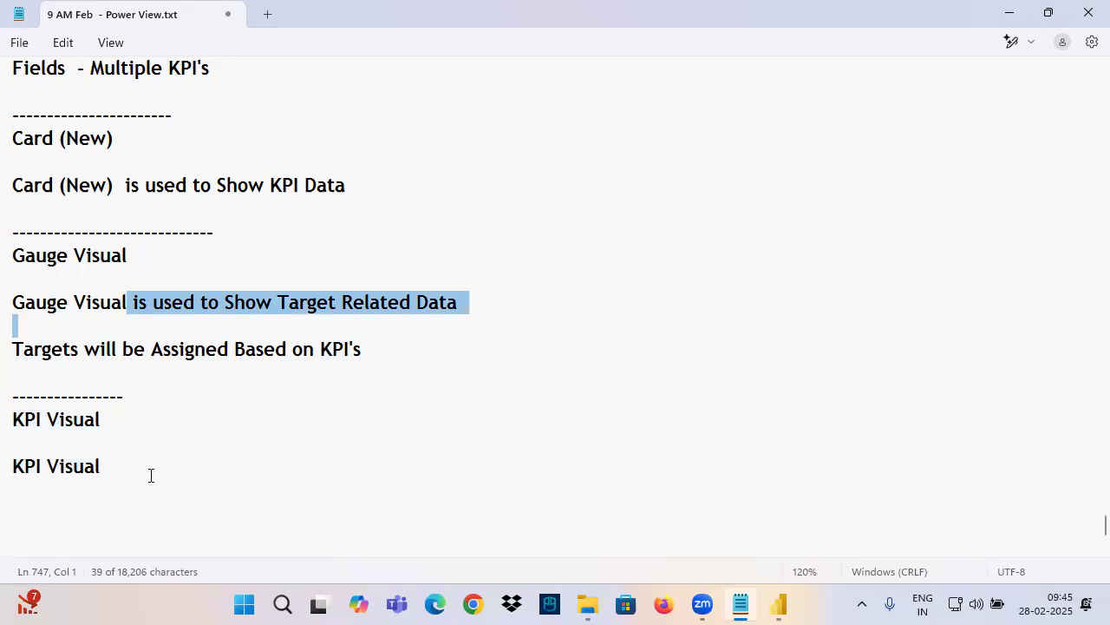
click(77, 444)
click(131, 461)
drag(129, 308, 491, 301)
key(ctrl+c)
click(156, 463)
key(ctrl+v)
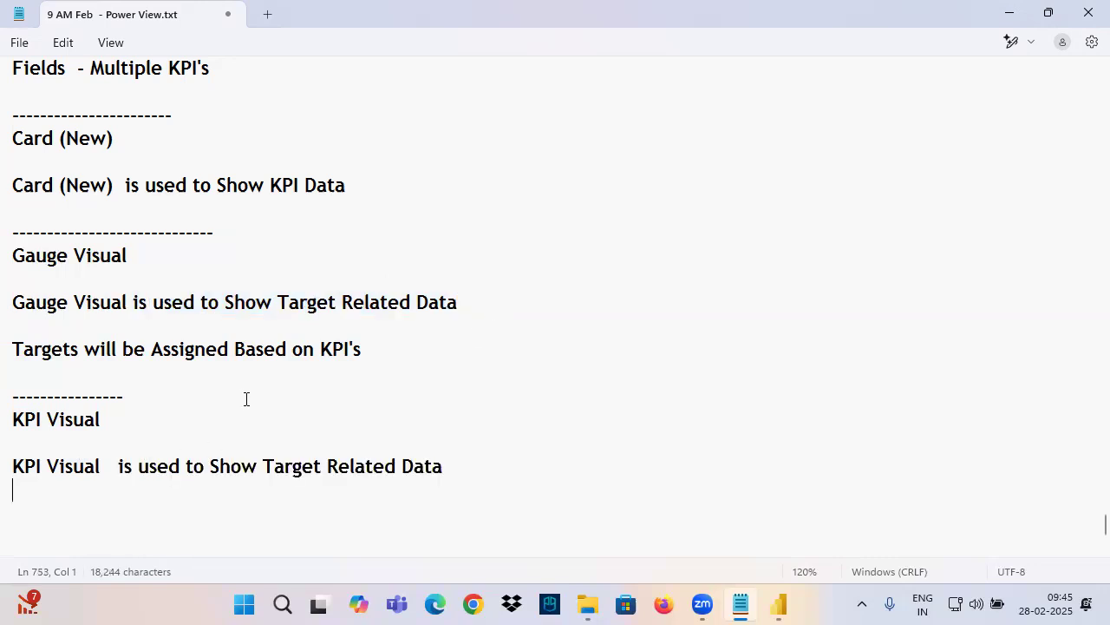
scroll(245, 396, down, 3)
click(55, 253)
drag(55, 253, 451, 259)
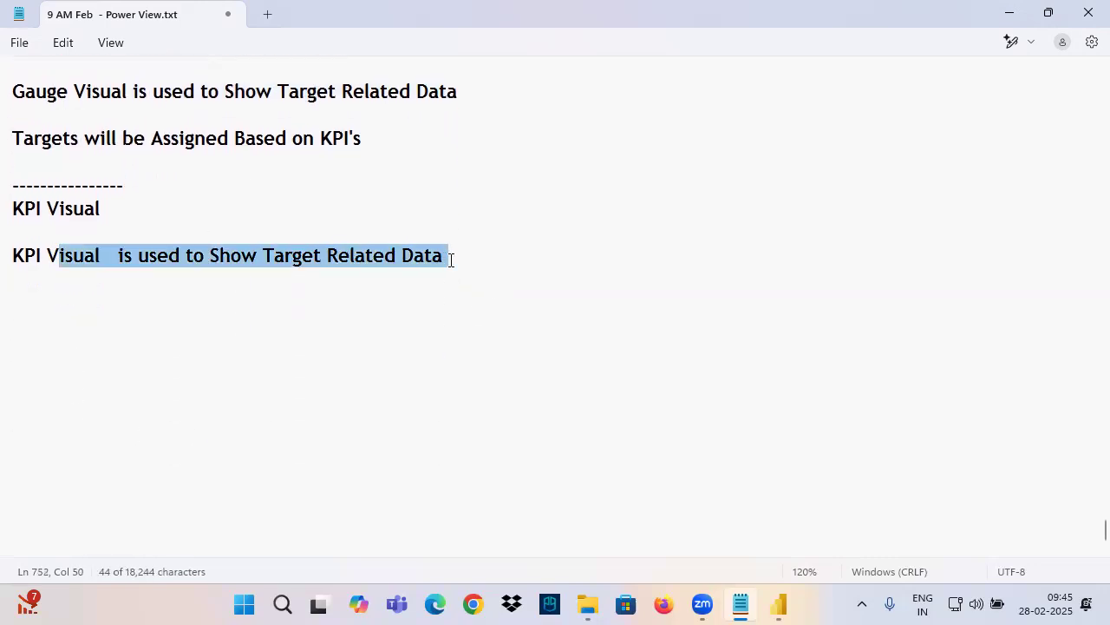
click(375, 307)
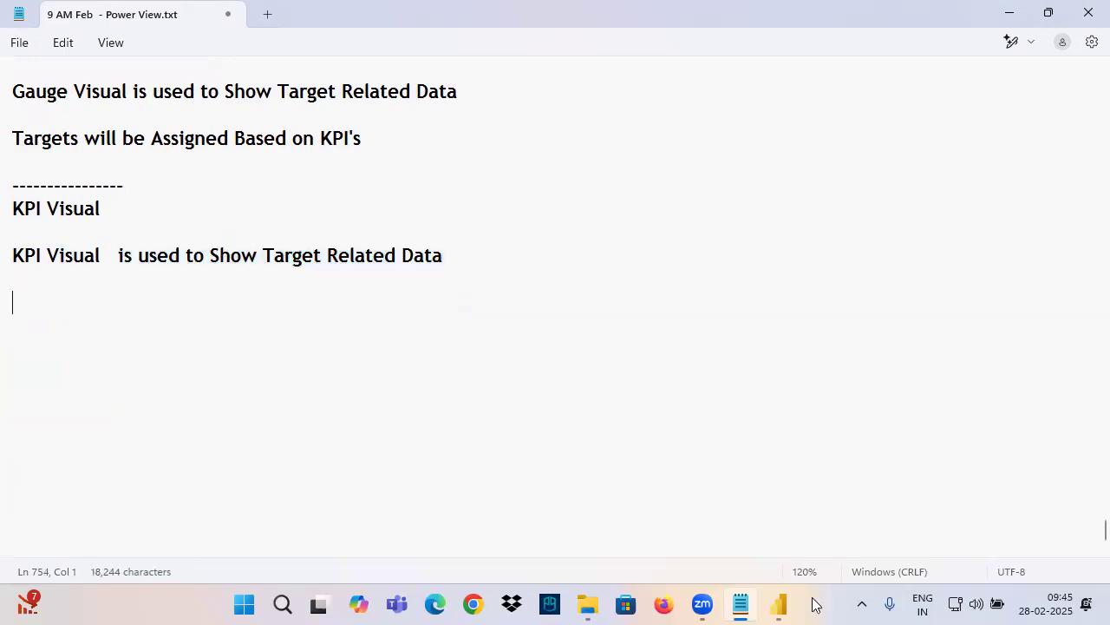
Switch back to Power BI Desktop and add an empty KPI visual below the gauge on Page 5
click(780, 605)
click(208, 260)
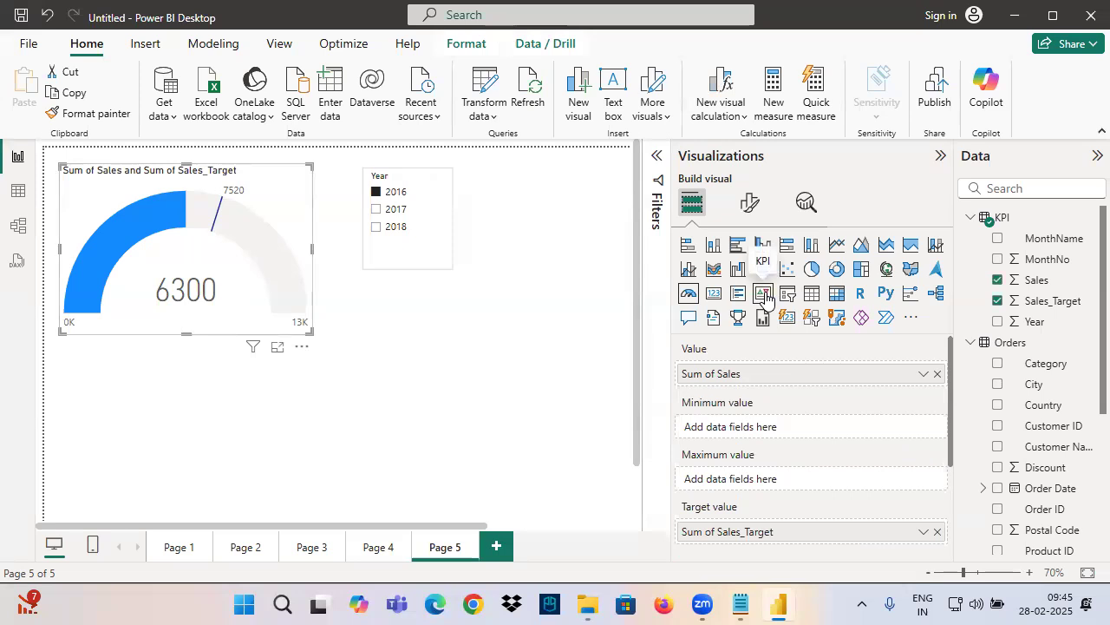
click(174, 405)
click(738, 318)
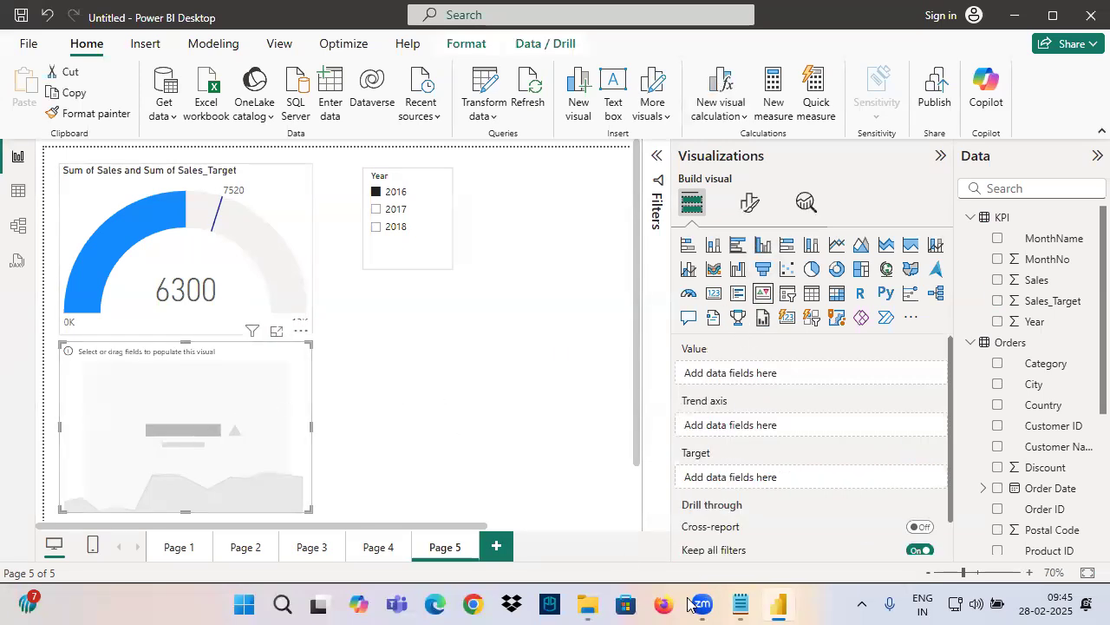
Switch to the Notepad notes and highlight the KPI Visual heading and its description for review
click(741, 605)
drag(14, 208, 486, 289)
click(420, 280)
drag(264, 255, 627, 418)
Return to Power BI Desktop and assign KPI Sales to the KPI visual's Value and Sales_Target to its Target
click(778, 605)
drag(1040, 281, 746, 374)
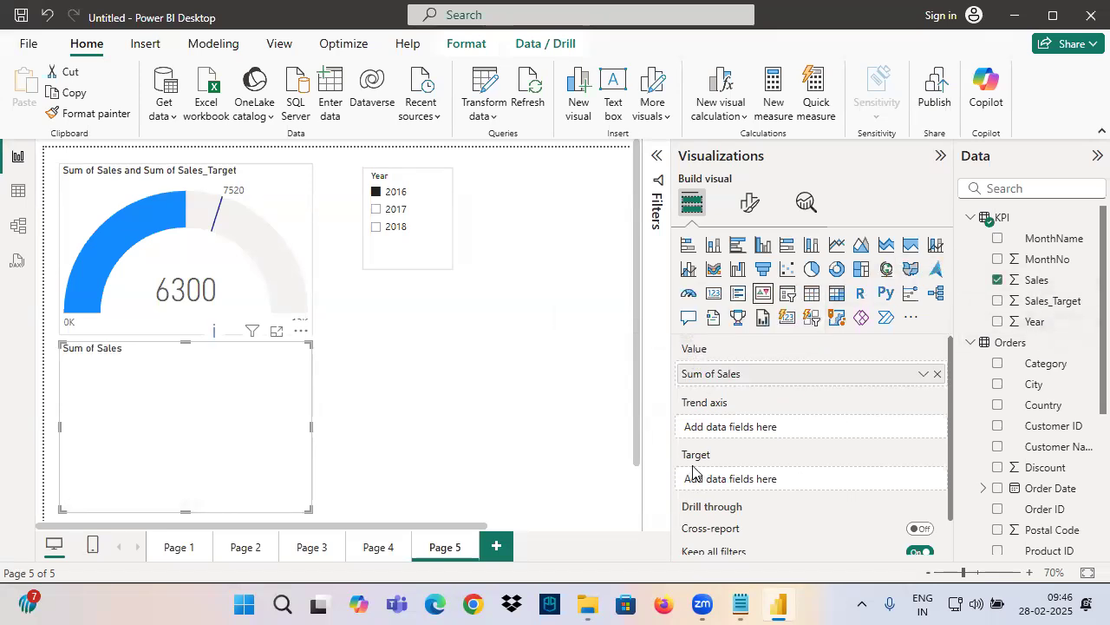
drag(1060, 301, 795, 484)
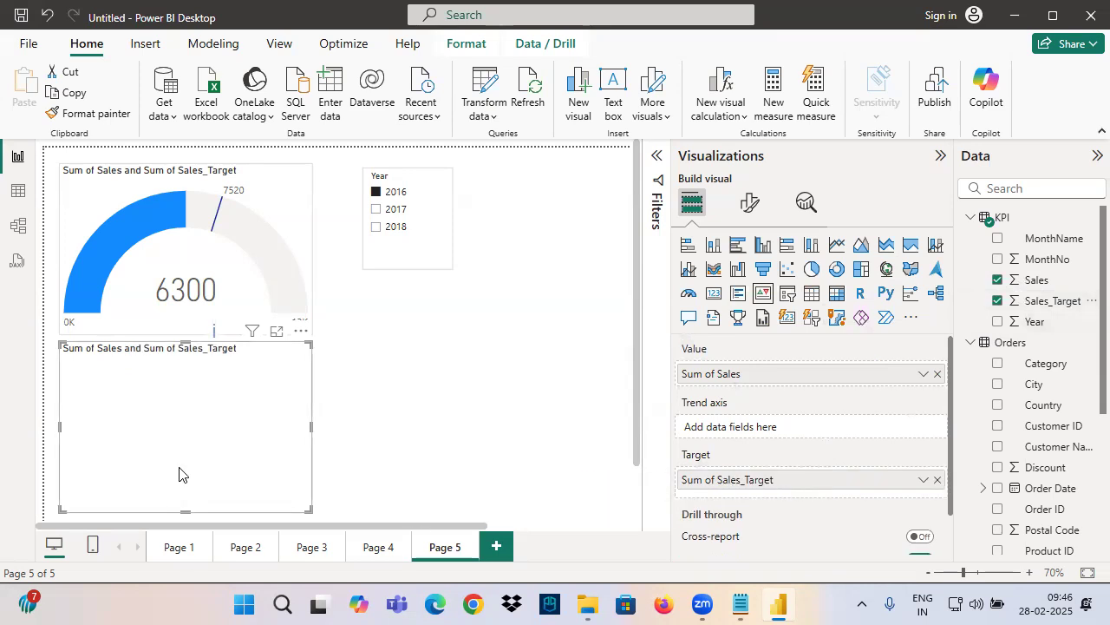
Move the Year slicer down to mid-page, beside the gauge and KPI visuals
drag(388, 271, 395, 375)
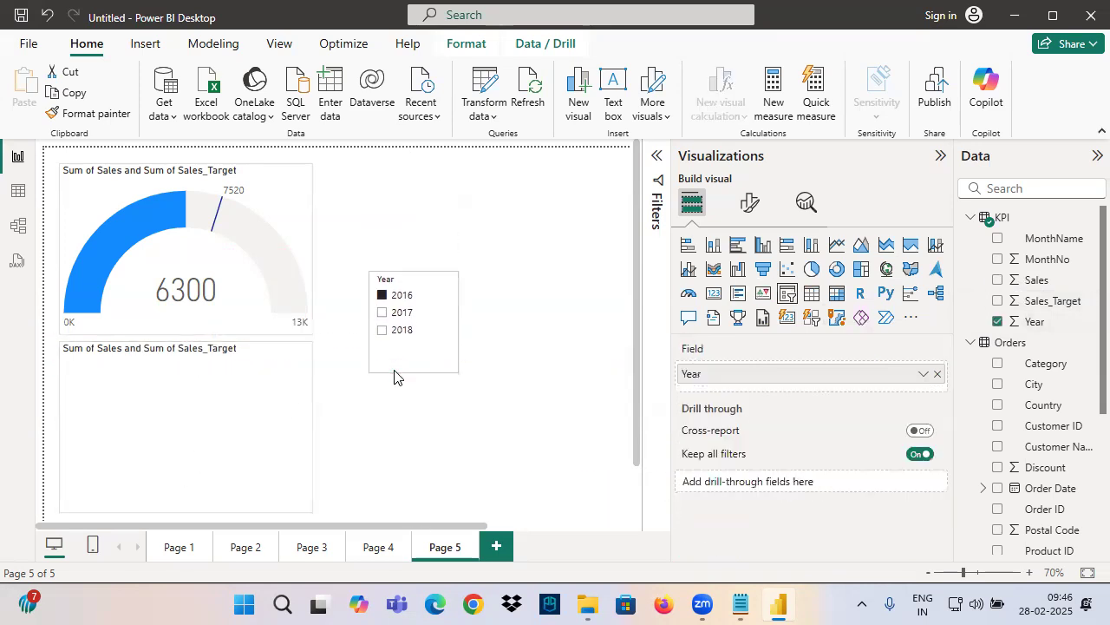
Check which field the KPI visual still needs, then circle its empty Trend axis and handwrite "Date" beside it
click(208, 415)
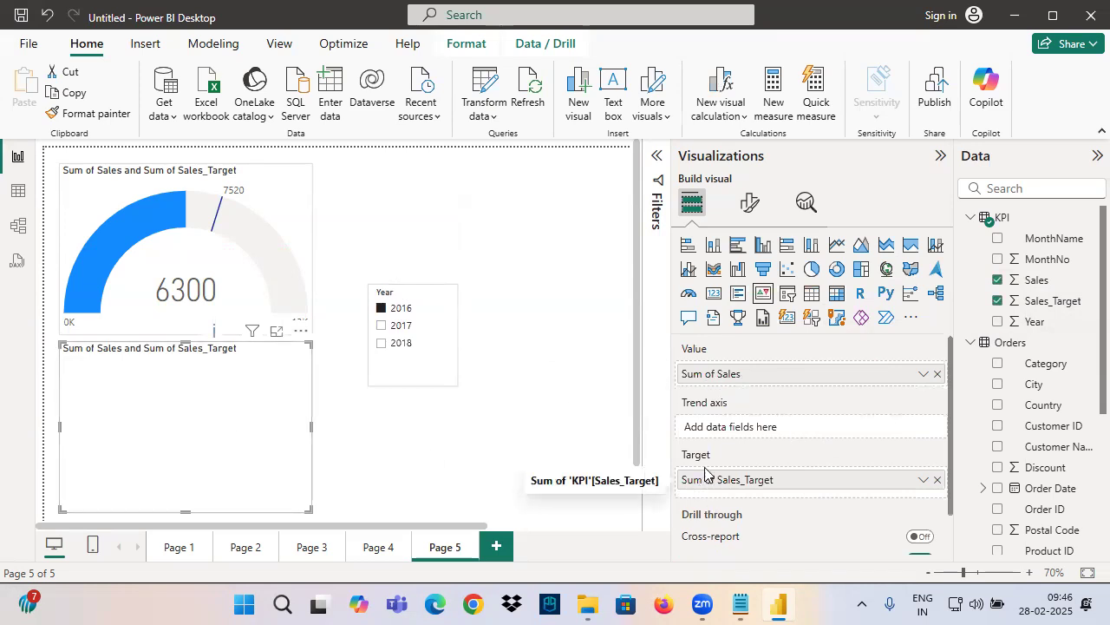
mouse_move(216, 336)
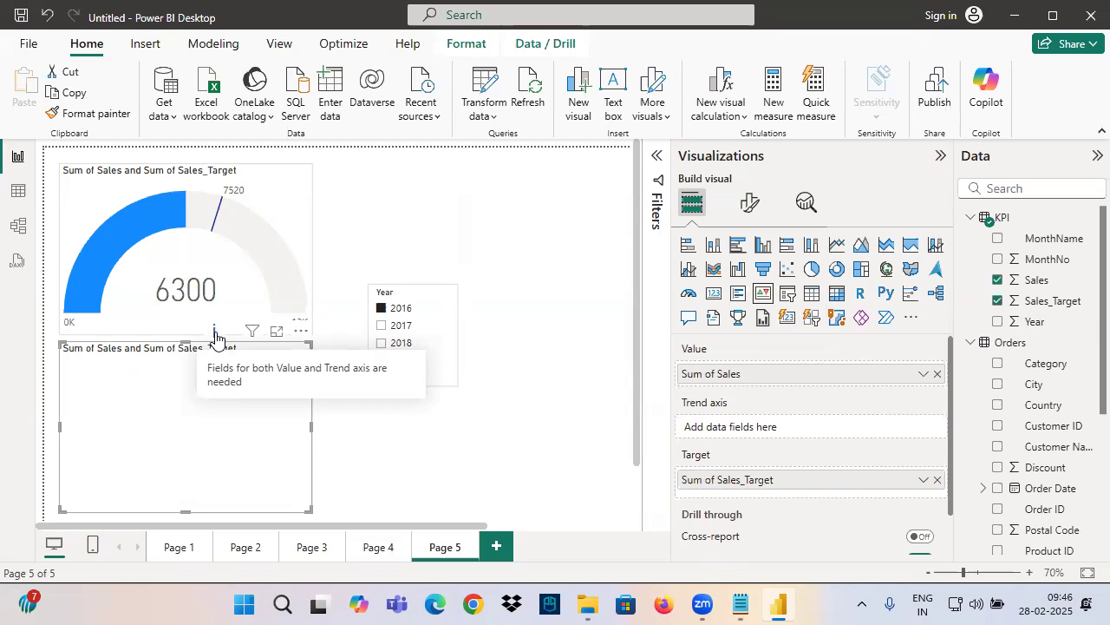
key(ctrl+2)
mouse_move(752, 403)
mouse_down()
mouse_move(682, 394)
mouse_move(777, 439)
mouse_move(736, 403)
mouse_up()
mouse_move(824, 375)
mouse_down()
mouse_move(774, 394)
mouse_move(753, 425)
mouse_up()
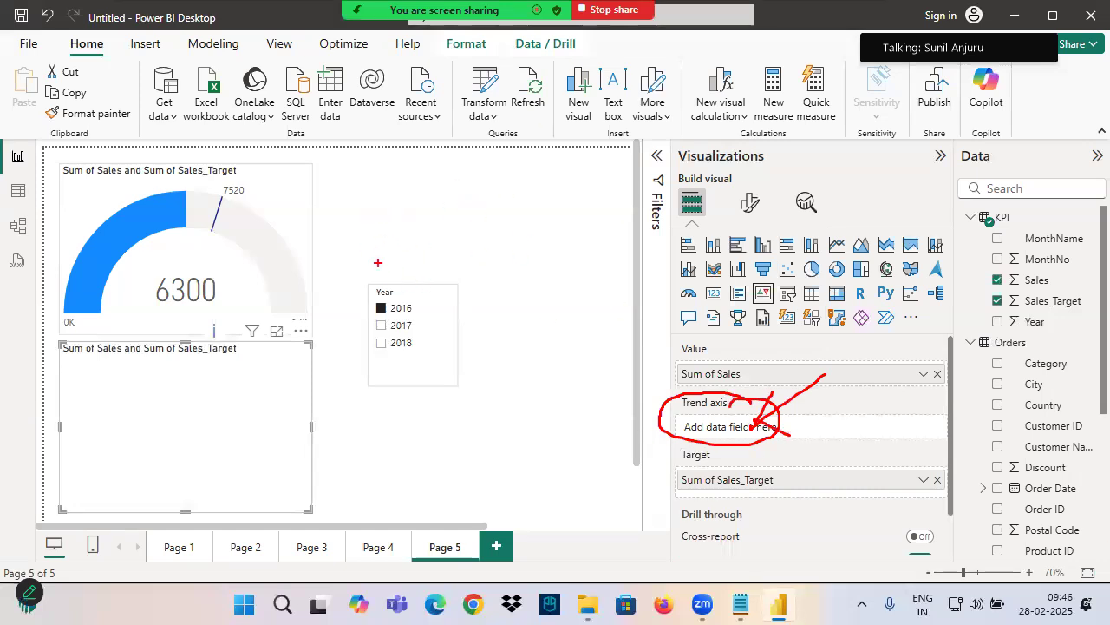
drag(684, 410, 727, 412)
drag(807, 387, 809, 422)
drag(803, 390, 811, 424)
drag(851, 393, 853, 407)
drag(855, 369, 860, 404)
mouse_move(862, 399)
mouse_down()
mouse_move(887, 392)
mouse_move(907, 404)
mouse_up()
mouse_move(866, 383)
mouse_down()
mouse_move(897, 377)
mouse_move(837, 429)
mouse_move(909, 369)
mouse_up()
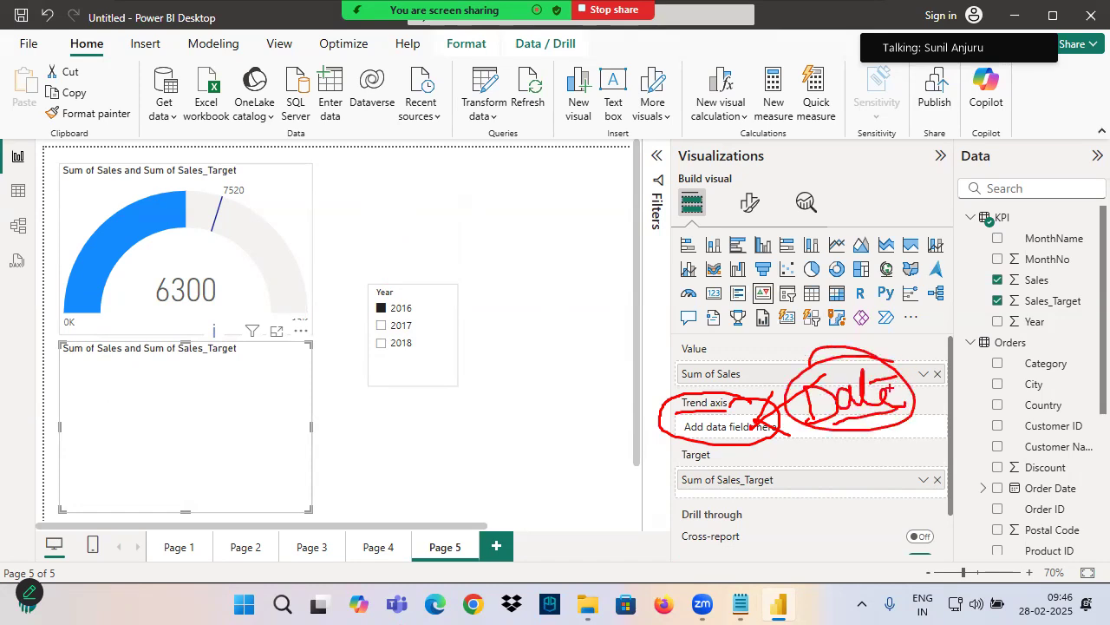
Circle the Year slicer with arrows, draw a check mark over the KPI visual, and clear the annotations
mouse_move(381, 214)
mouse_down()
mouse_move(391, 274)
mouse_move(408, 283)
mouse_up()
mouse_move(419, 242)
mouse_down()
mouse_move(387, 307)
mouse_move(465, 319)
mouse_move(330, 324)
mouse_up()
drag(120, 391, 291, 365)
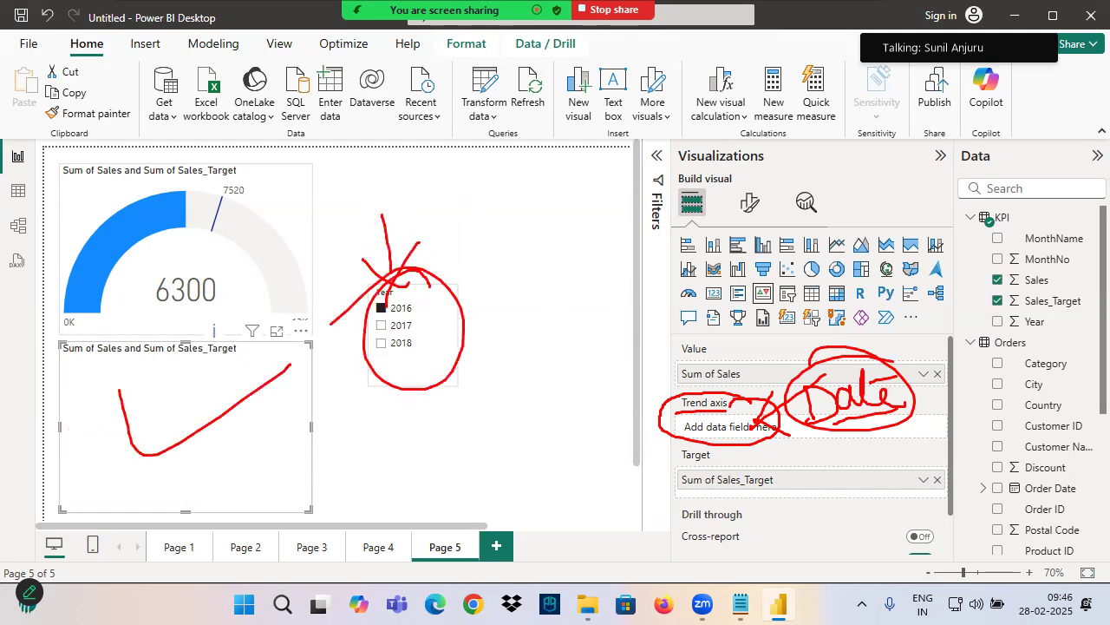
drag(364, 306, 426, 308)
mouse_move(643, 387)
mouse_down()
mouse_move(698, 424)
mouse_move(597, 425)
mouse_up()
key(Escape)
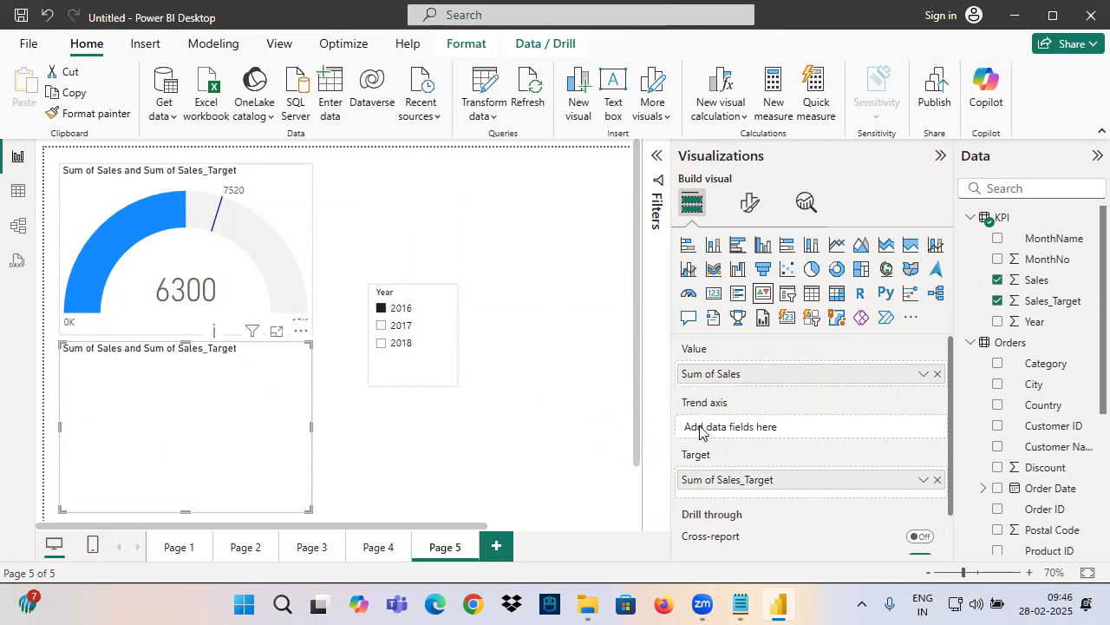
Add Year from the KPI table to the KPI visual's Trend axis and move the Year slicer closer to the visuals
drag(1036, 322, 711, 420)
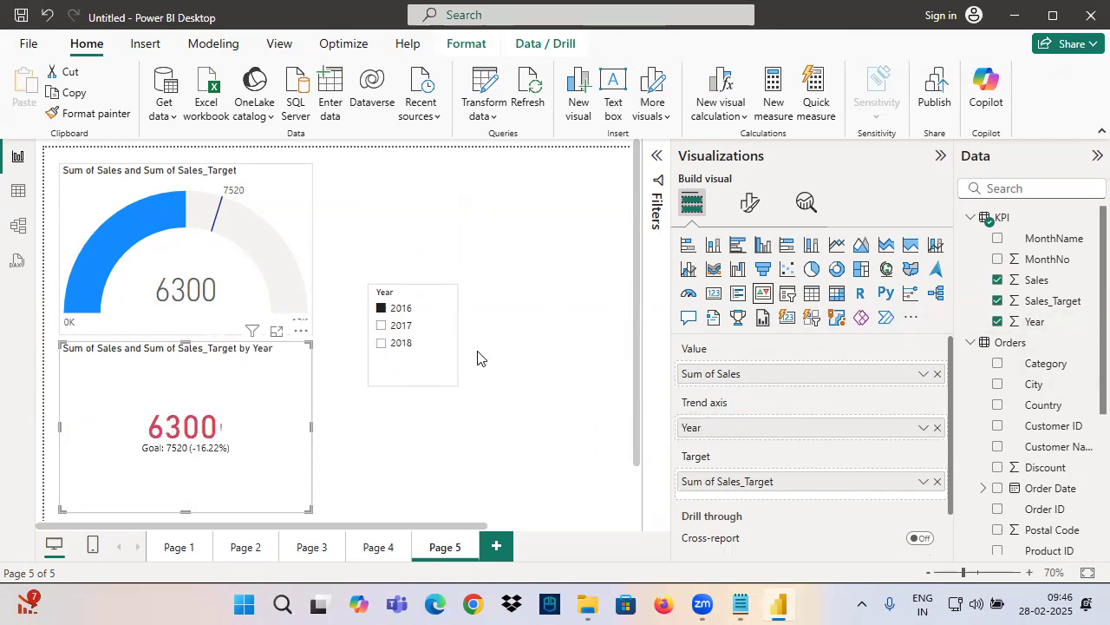
drag(411, 379, 374, 402)
Examine the KPI visual for 2016, boxing its value, underlining the goal and variance, and handwriting "Red" above it
ctrl+scroll(416, 408, up, 2)
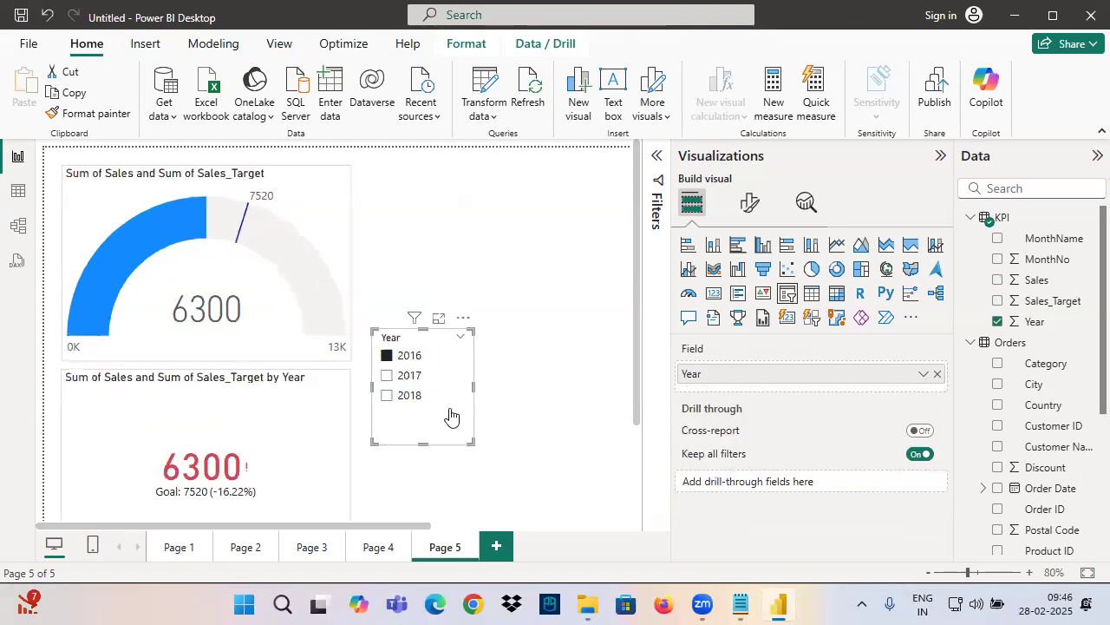
scroll(347, 382, down, 3)
click(303, 352)
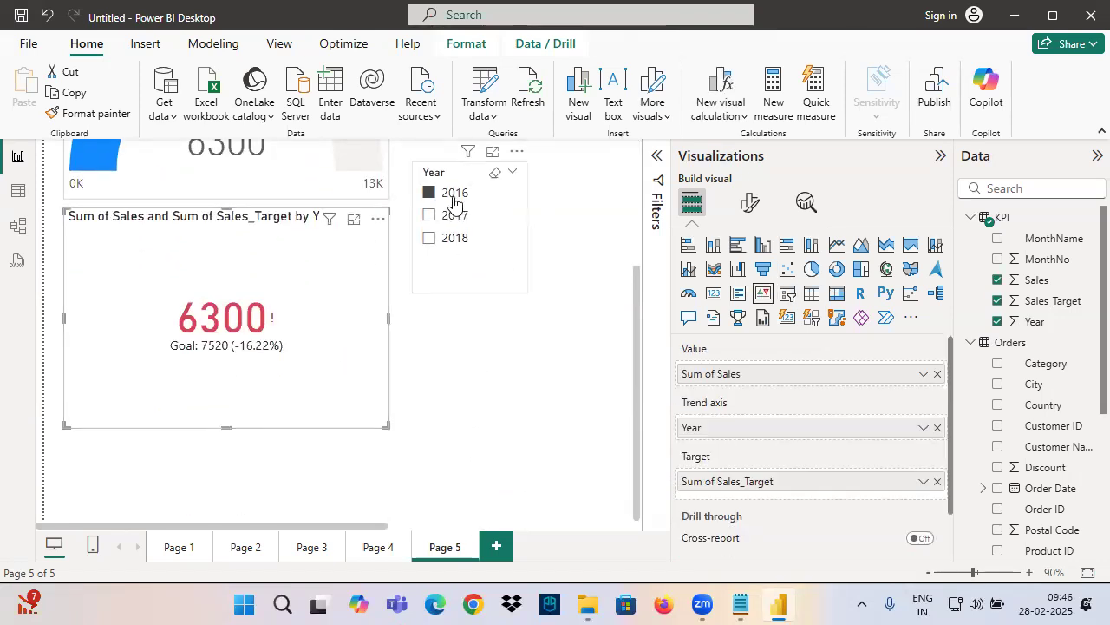
click(530, 403)
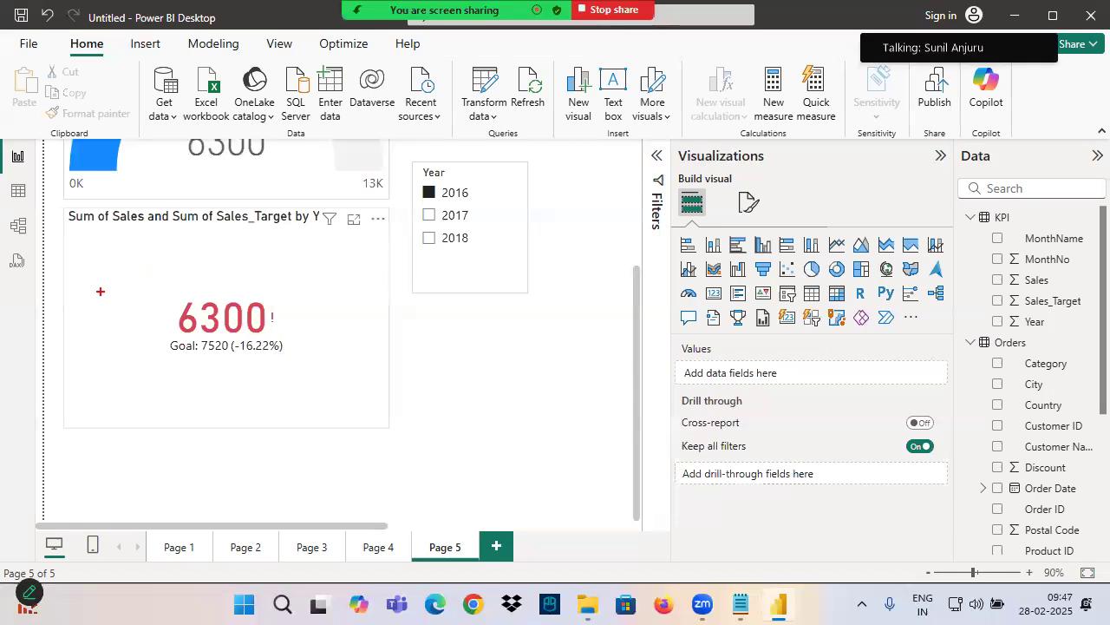
drag(59, 208, 395, 428)
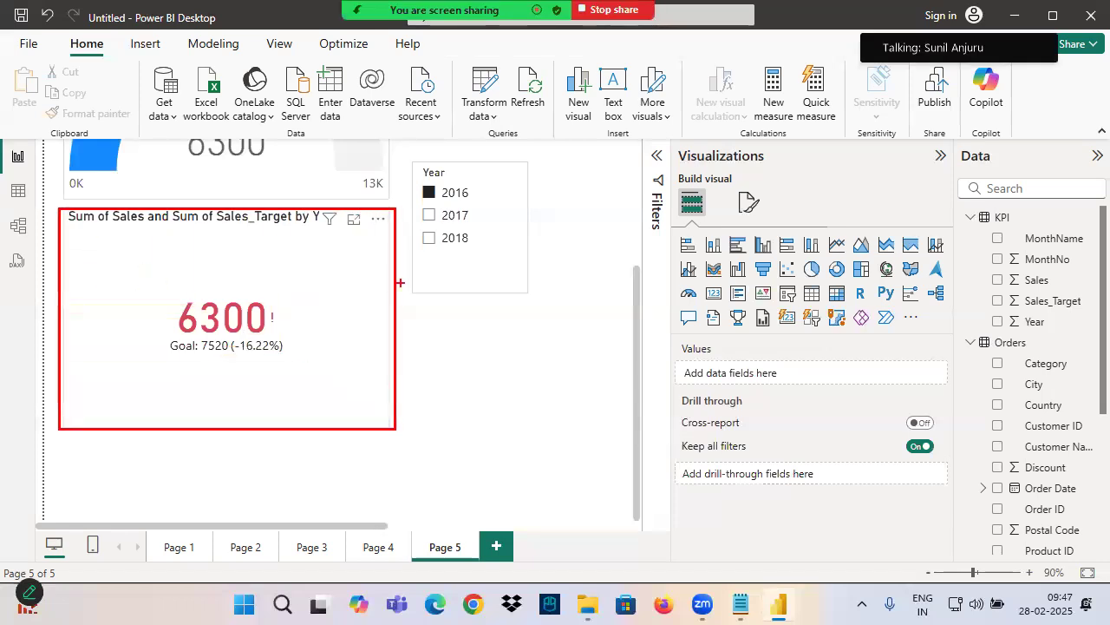
drag(418, 201, 483, 202)
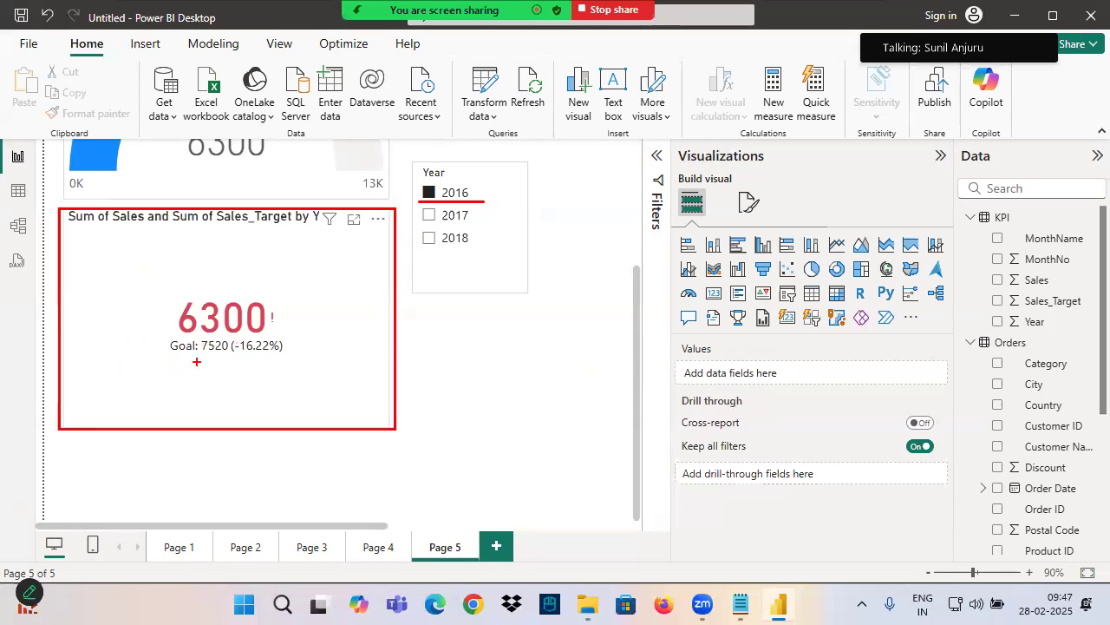
drag(165, 357, 201, 356)
mouse_move(164, 298)
mouse_down()
mouse_move(260, 335)
mouse_move(291, 334)
mouse_up()
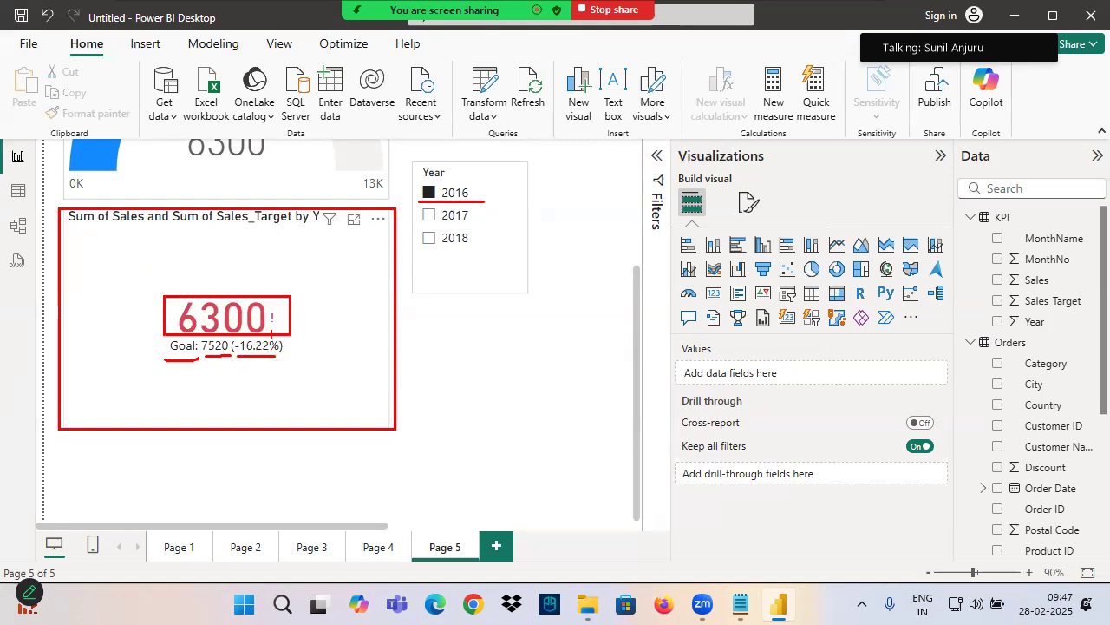
mouse_move(212, 247)
mouse_down()
mouse_move(224, 307)
mouse_move(236, 281)
mouse_move(266, 276)
mouse_move(267, 290)
mouse_up()
drag(227, 290, 301, 280)
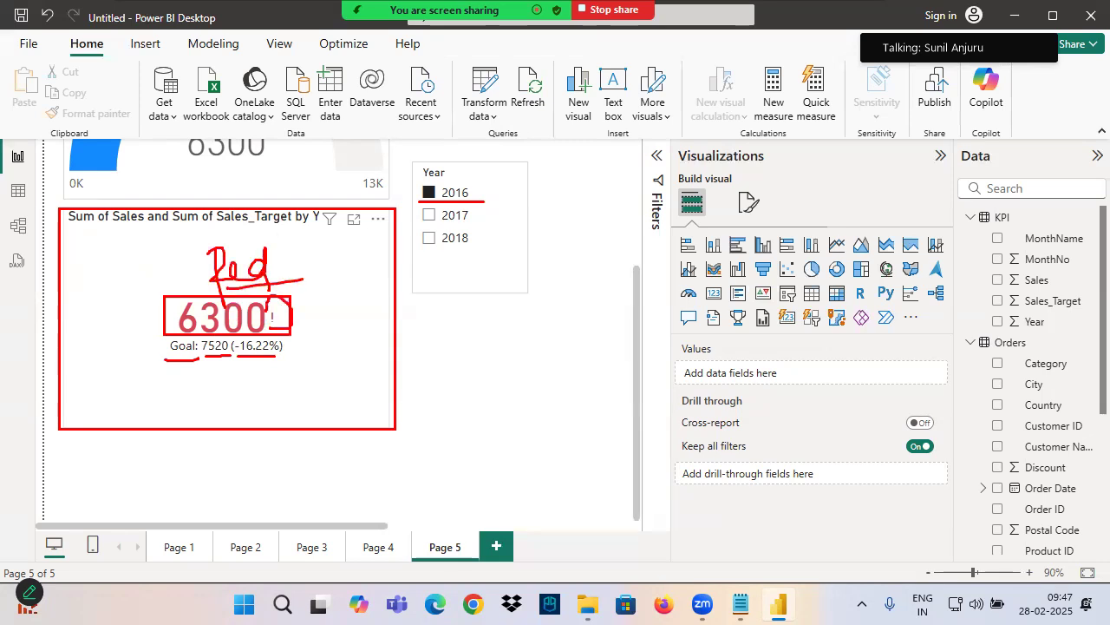
Filter the Year slicer to 2017, then to 2018, and mark the 2018 goal variance and status icon in the KPI visual
click(430, 215)
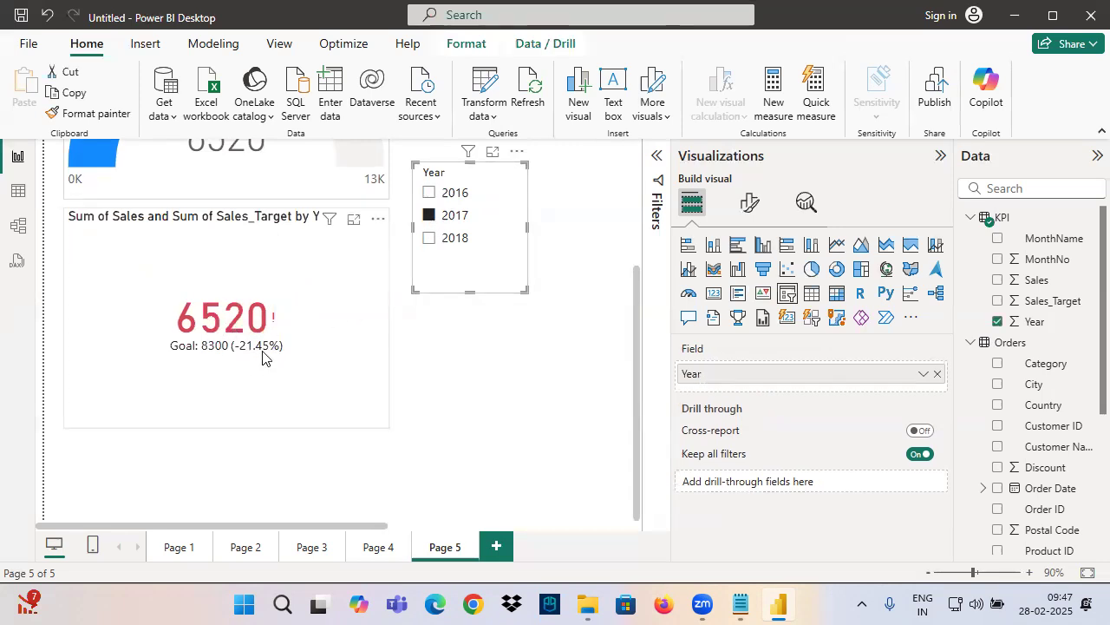
click(430, 238)
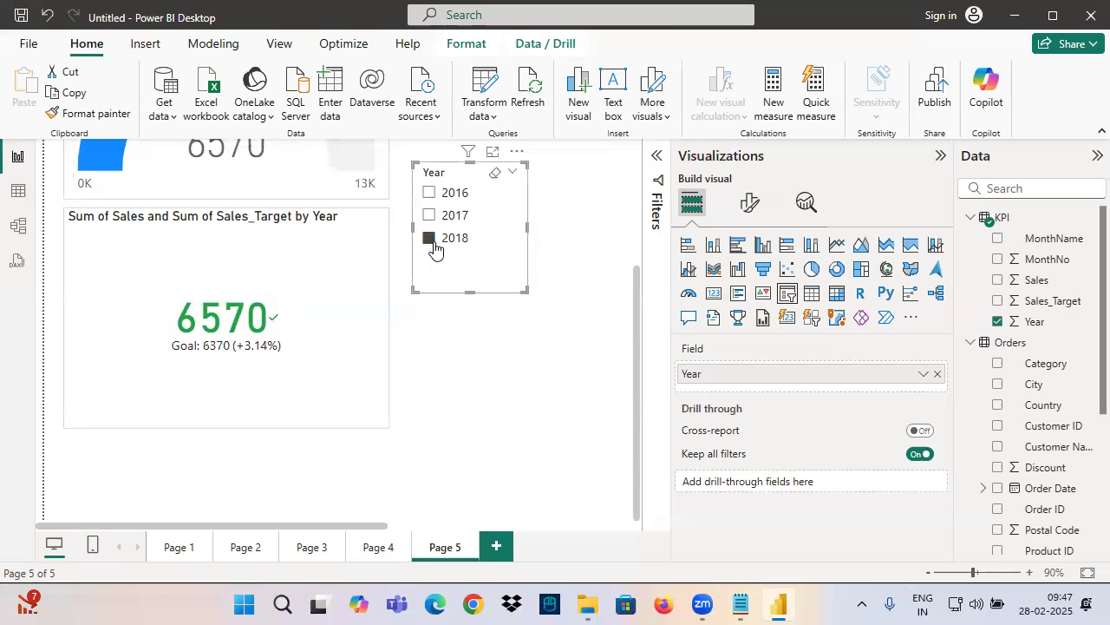
drag(412, 227, 503, 256)
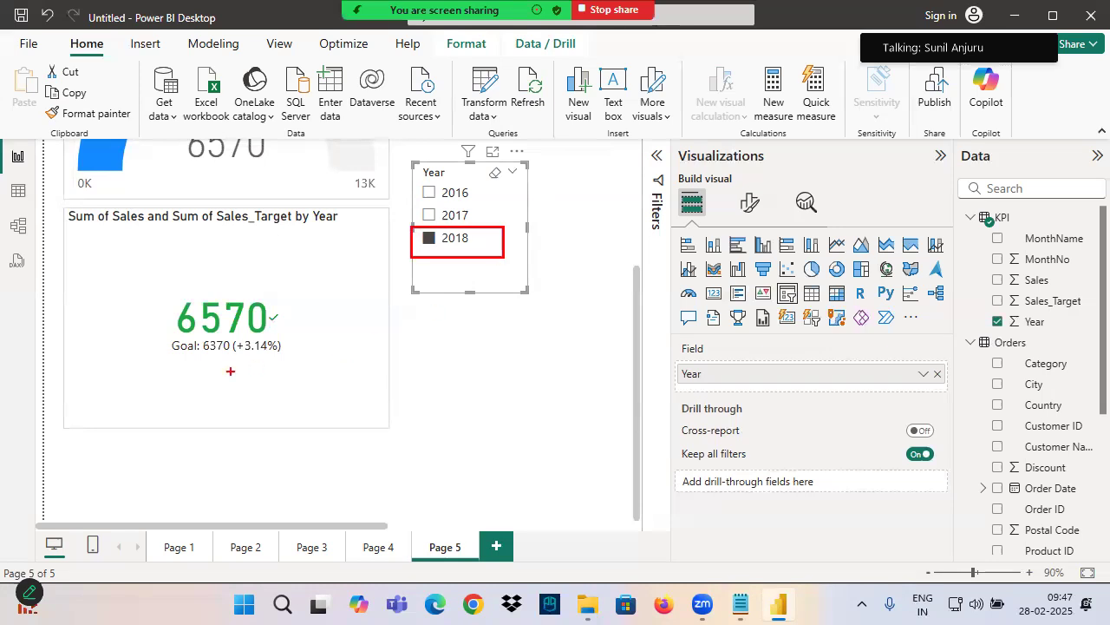
drag(206, 354, 274, 359)
mouse_move(277, 297)
mouse_down()
mouse_move(166, 312)
mouse_move(321, 308)
mouse_move(279, 297)
mouse_up()
drag(270, 313, 310, 288)
click(305, 328)
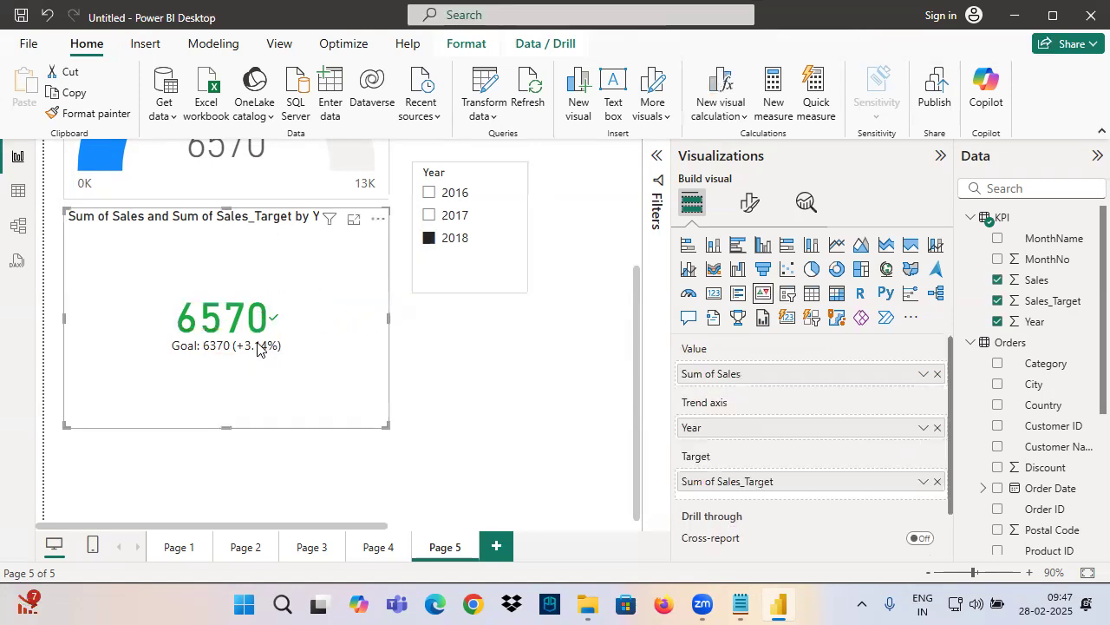
Switch the Year slicer to 2016 and back to 2018 to compare the KPI visual's variance from its goal
click(429, 192)
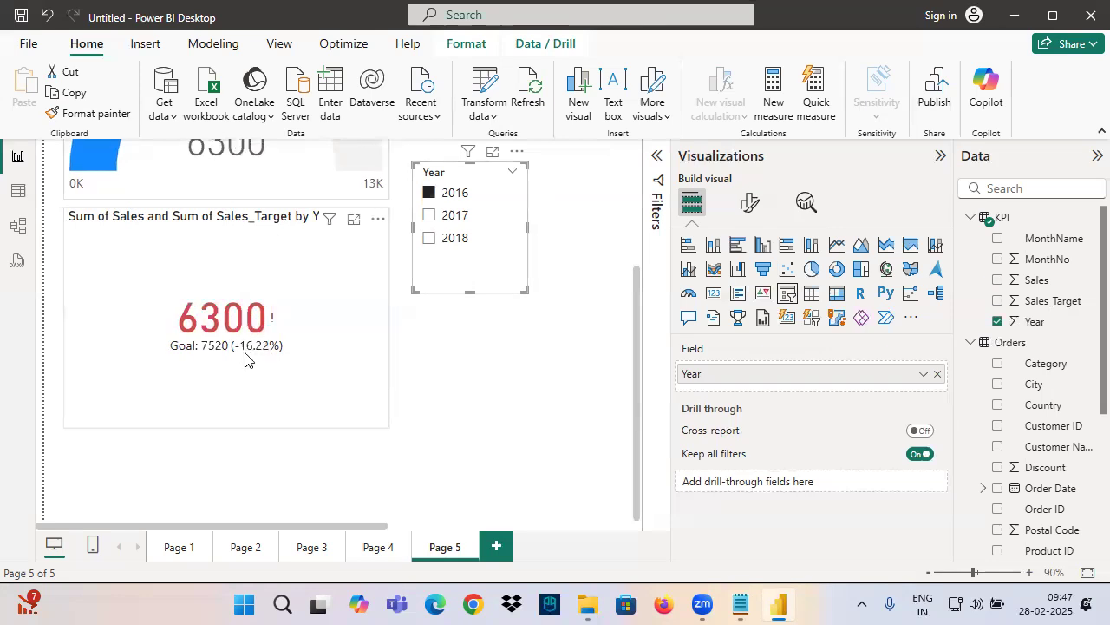
click(445, 240)
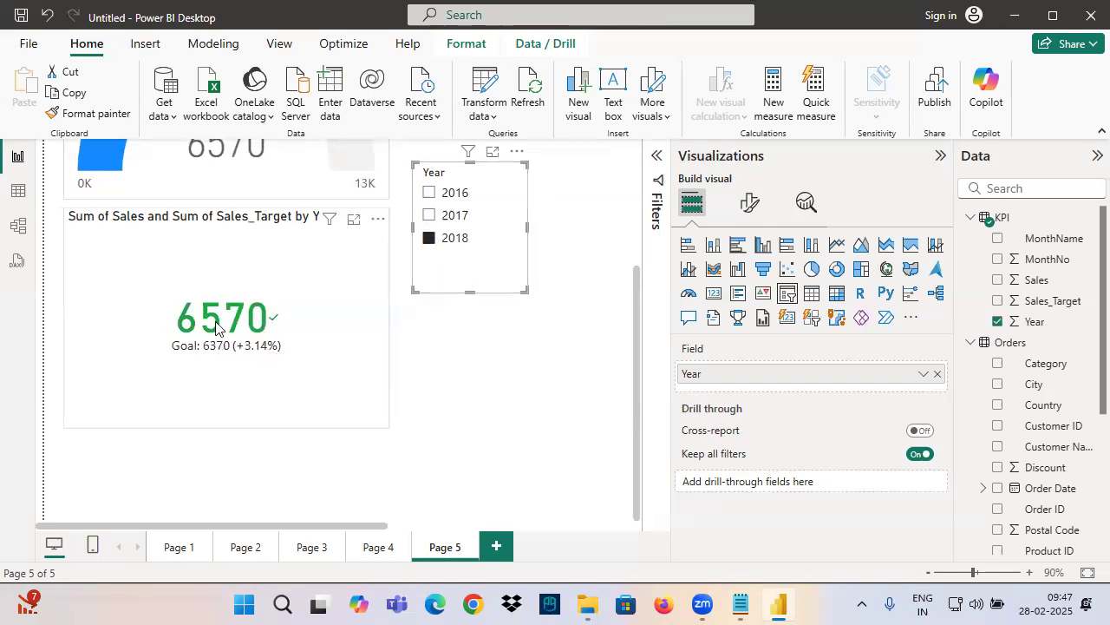
click(266, 356)
Clear the Year slicer's selection so both visuals cover all years
scroll(277, 384, up, 2)
scroll(286, 369, down, 1)
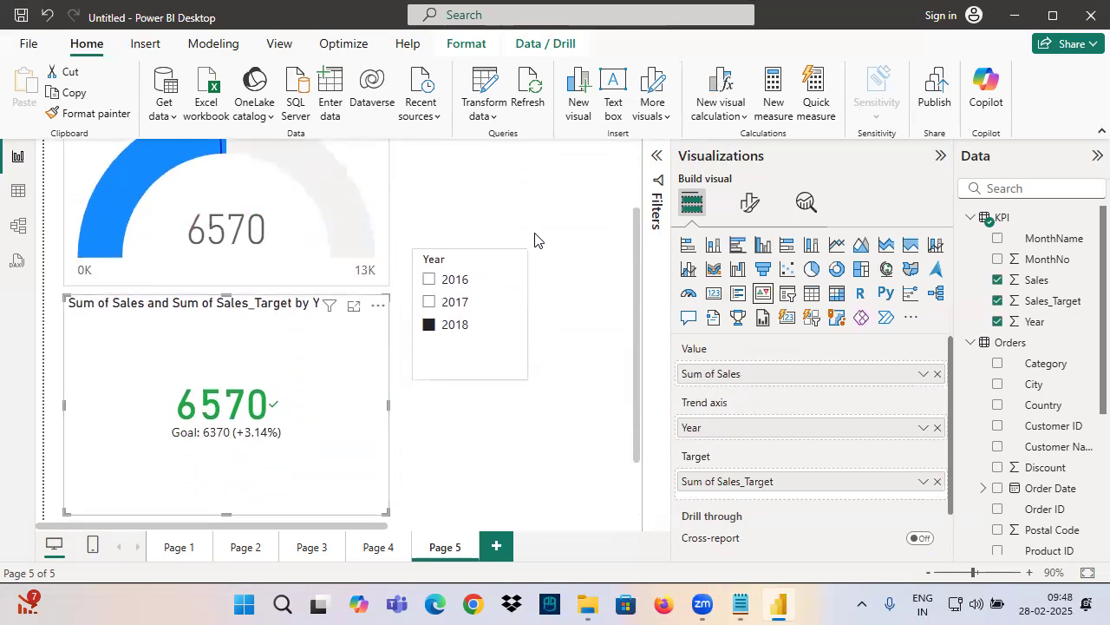
scroll(535, 239, down, 2)
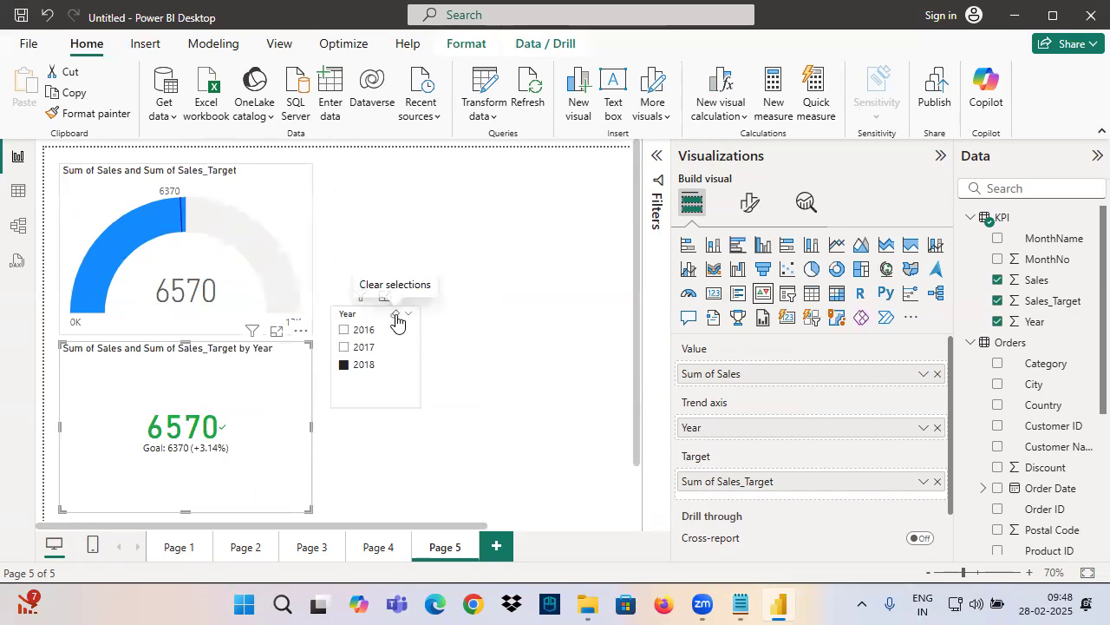
click(396, 316)
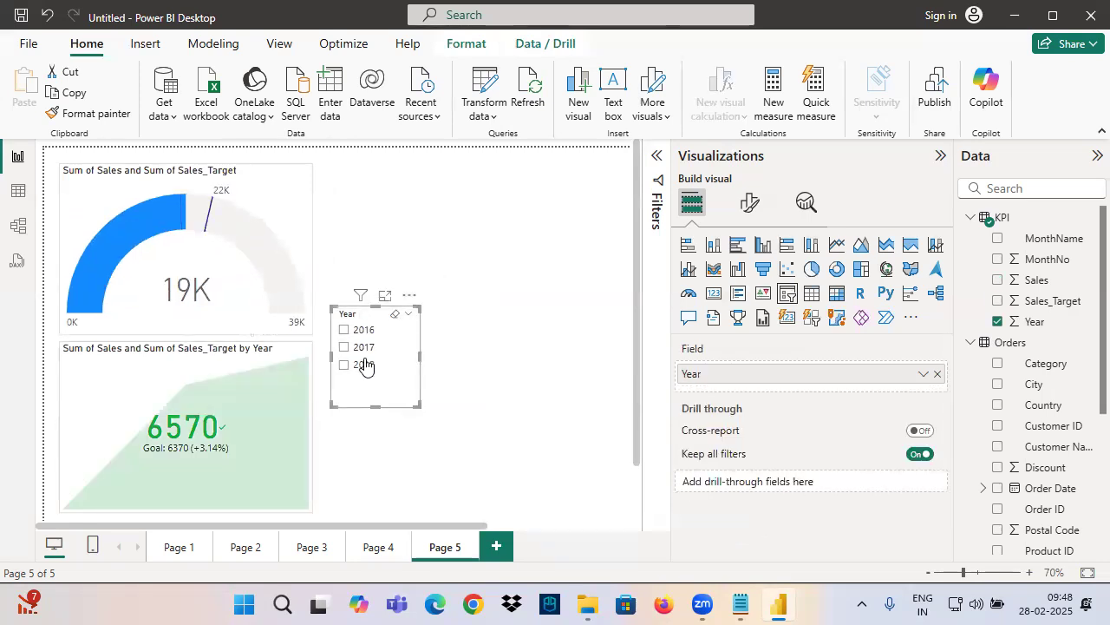
Annotate the unfiltered gauge, KPI visual and Year slicer, handwriting "Last year" beside the KPI, and clear the drawings
mouse_move(62, 164)
mouse_down()
mouse_move(99, 211)
mouse_move(302, 304)
mouse_move(315, 334)
mouse_up()
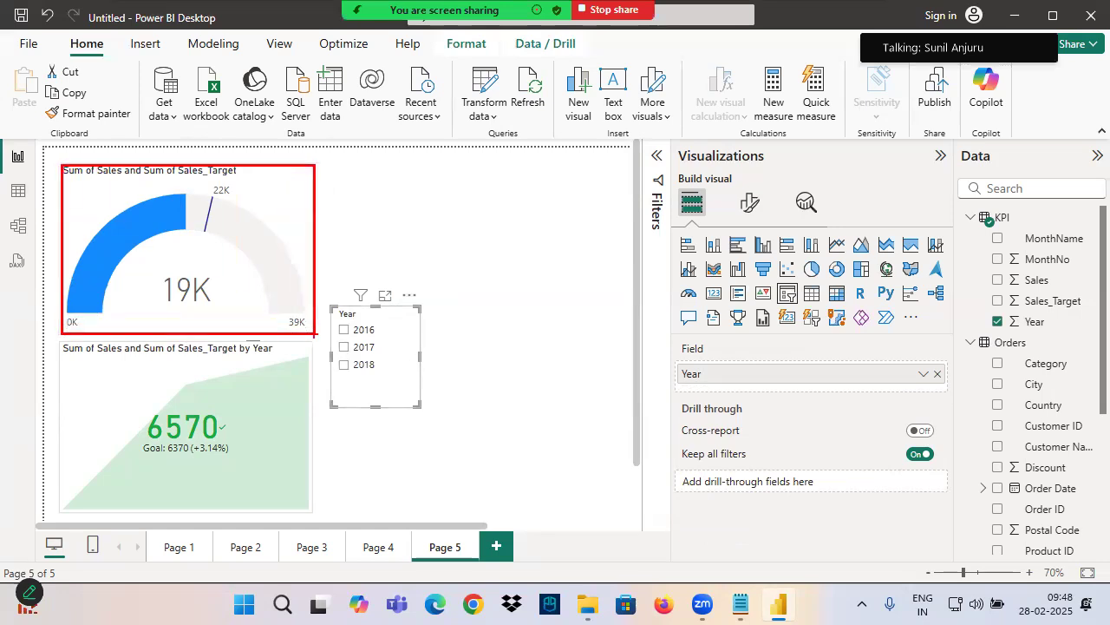
mouse_move(262, 204)
mouse_down()
mouse_move(373, 166)
mouse_move(326, 293)
mouse_up()
mouse_move(260, 356)
mouse_down()
mouse_move(106, 438)
mouse_move(260, 351)
mouse_up()
mouse_move(370, 318)
mouse_down()
mouse_move(325, 343)
mouse_move(322, 360)
mouse_up()
drag(255, 422, 321, 460)
drag(310, 419, 304, 481)
mouse_move(353, 417)
mouse_down()
mouse_move(364, 446)
mouse_move(430, 438)
mouse_move(494, 479)
mouse_up()
mouse_move(514, 416)
mouse_down()
mouse_move(551, 426)
mouse_move(555, 444)
mouse_up()
drag(564, 444, 588, 418)
mouse_move(334, 332)
mouse_down()
mouse_move(343, 312)
mouse_move(399, 323)
mouse_up()
drag(160, 249, 231, 222)
drag(174, 383, 246, 362)
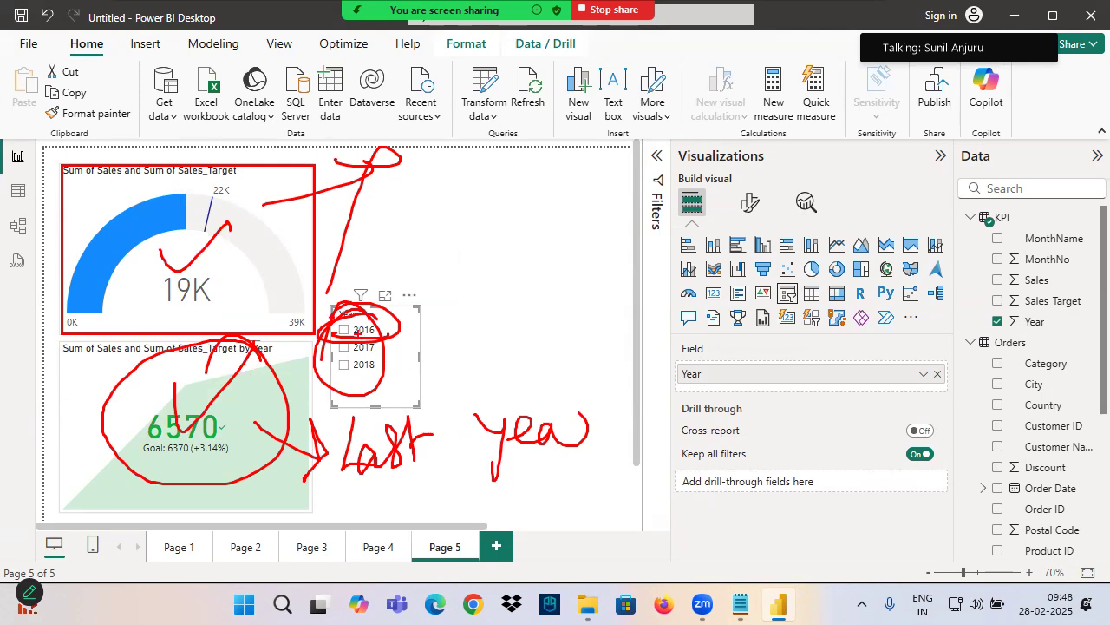
key(Escape)
Compare the gauge and KPI visual for 2016, 2017, 2018 and 2016 again using the Year slicer, then clear its selection
click(358, 332)
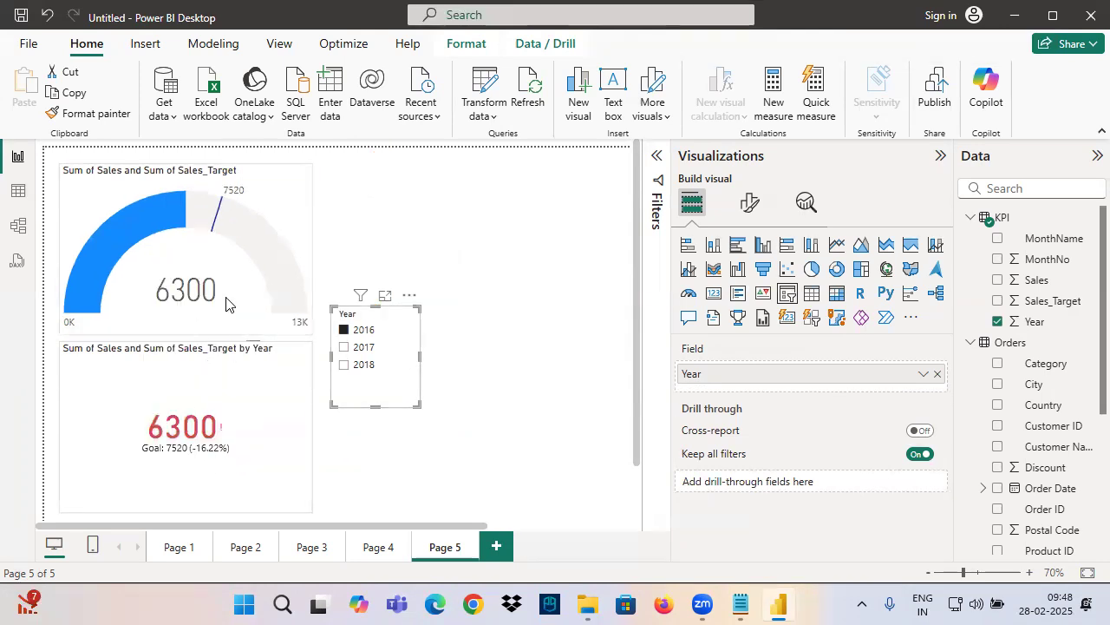
click(363, 347)
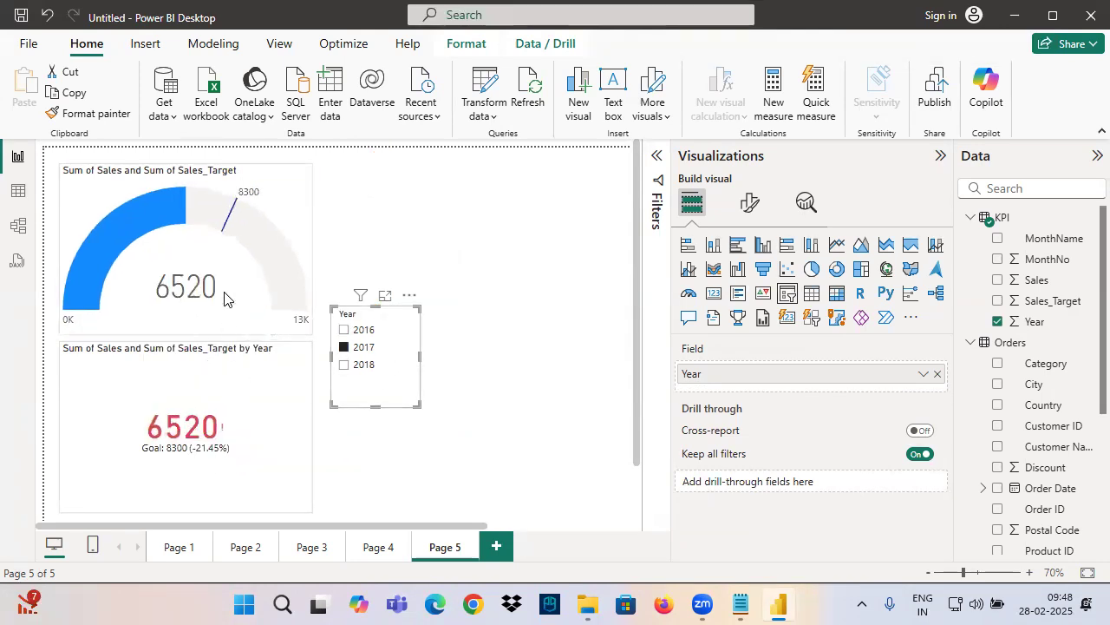
click(361, 365)
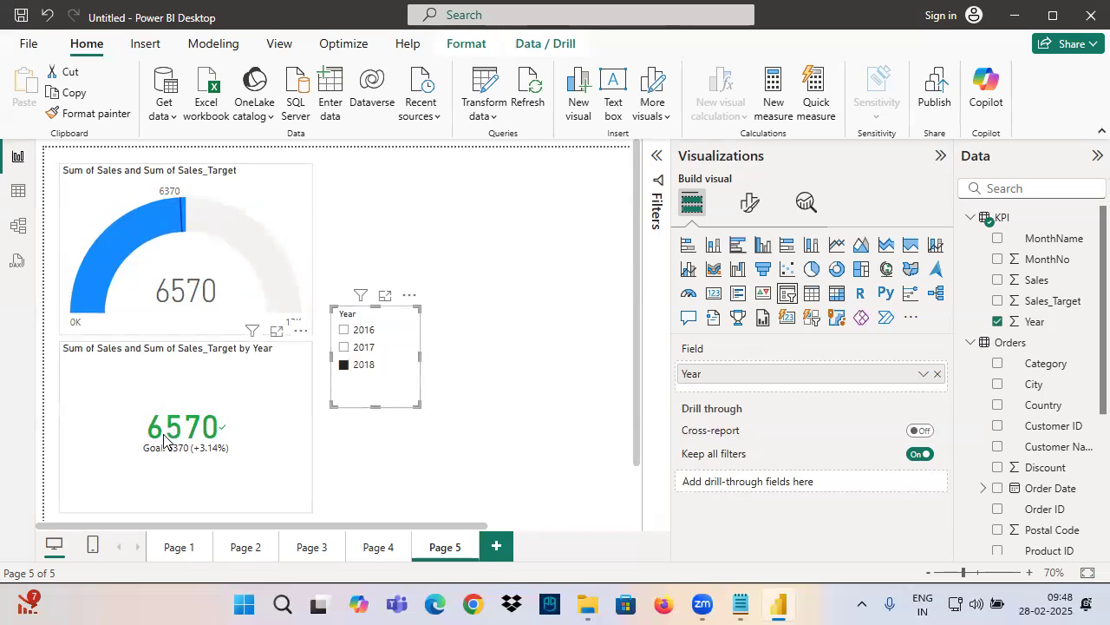
click(356, 330)
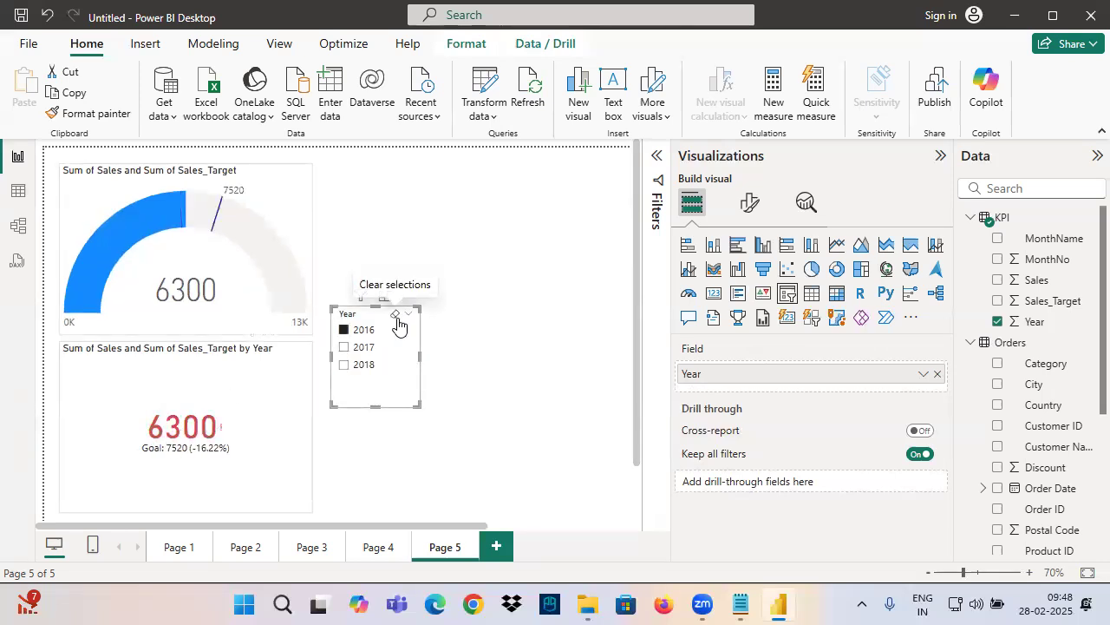
click(396, 314)
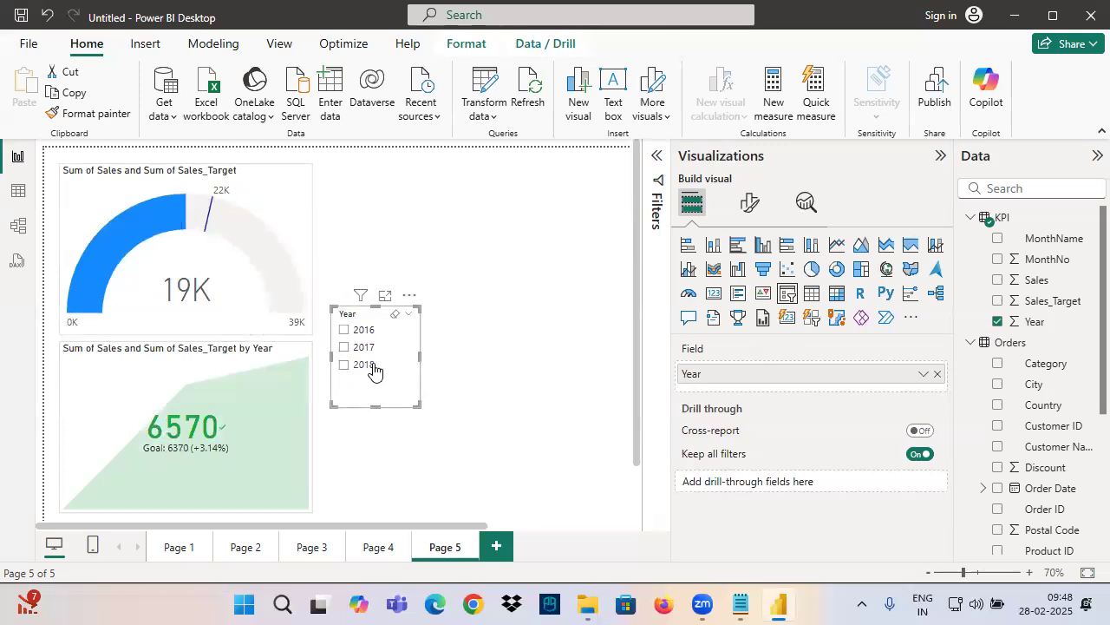
Circle the gauge's target line, cross out and circle the KPI value, and clear the annotations
key(ctrl+2)
mouse_move(153, 341)
mouse_down()
mouse_move(197, 420)
mouse_move(224, 437)
mouse_up()
drag(227, 385, 184, 459)
mouse_move(236, 173)
mouse_down()
mouse_move(186, 167)
mouse_move(193, 195)
mouse_move(322, 164)
mouse_up()
mouse_move(281, 155)
mouse_down()
mouse_move(298, 164)
mouse_move(305, 212)
mouse_up()
mouse_move(245, 376)
mouse_down()
mouse_move(232, 344)
mouse_move(309, 394)
mouse_move(169, 351)
mouse_up()
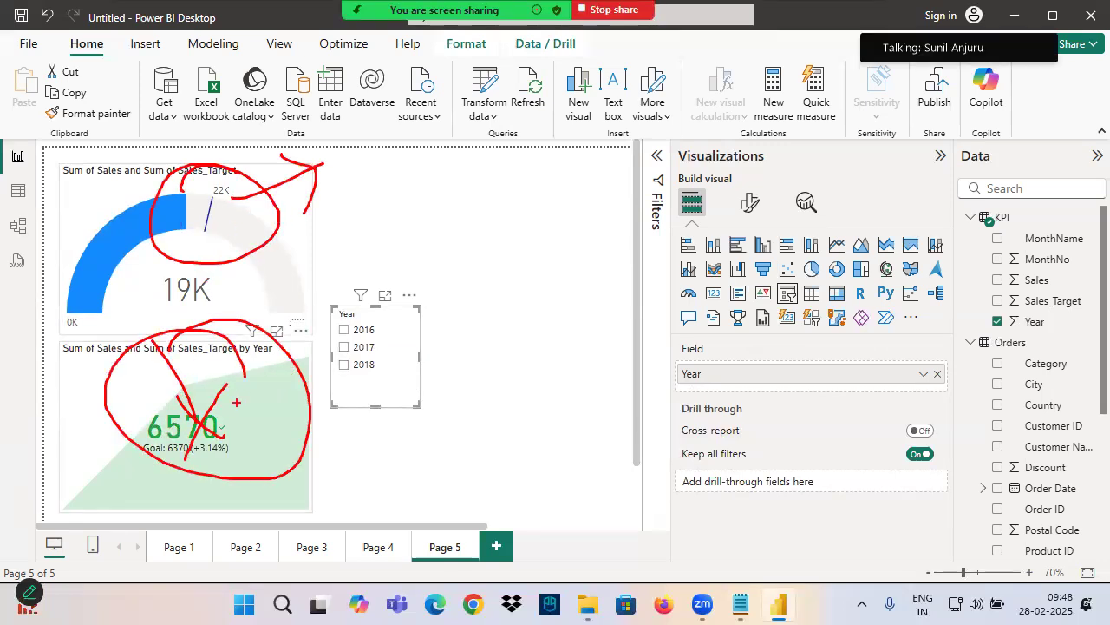
key(Escape)
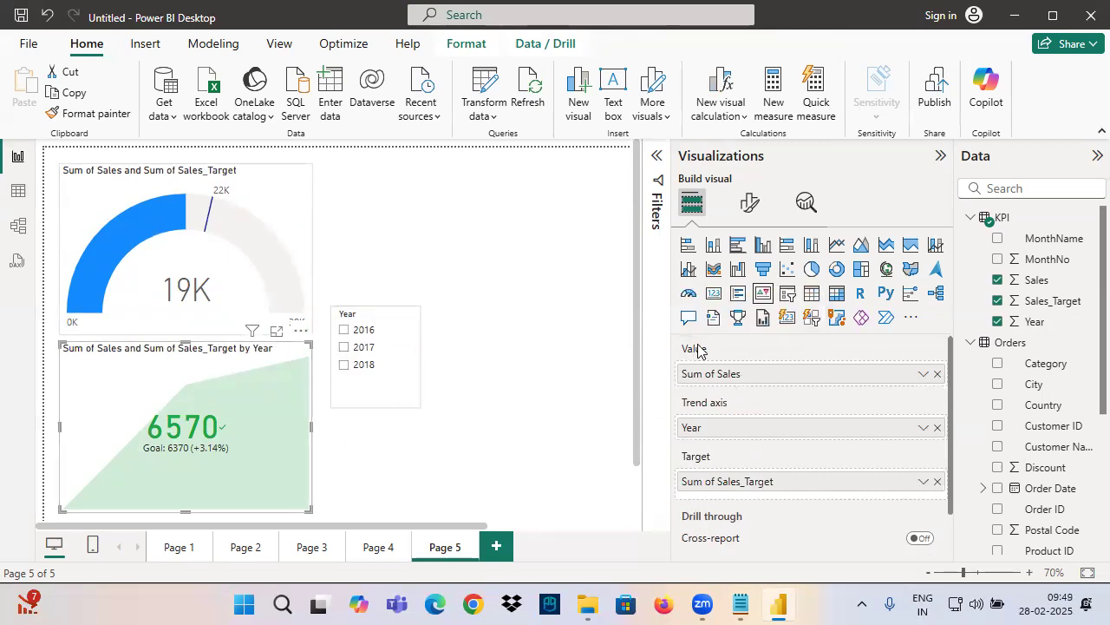
Open the KPI visual's formatting options
scroll(283, 366, down, 1)
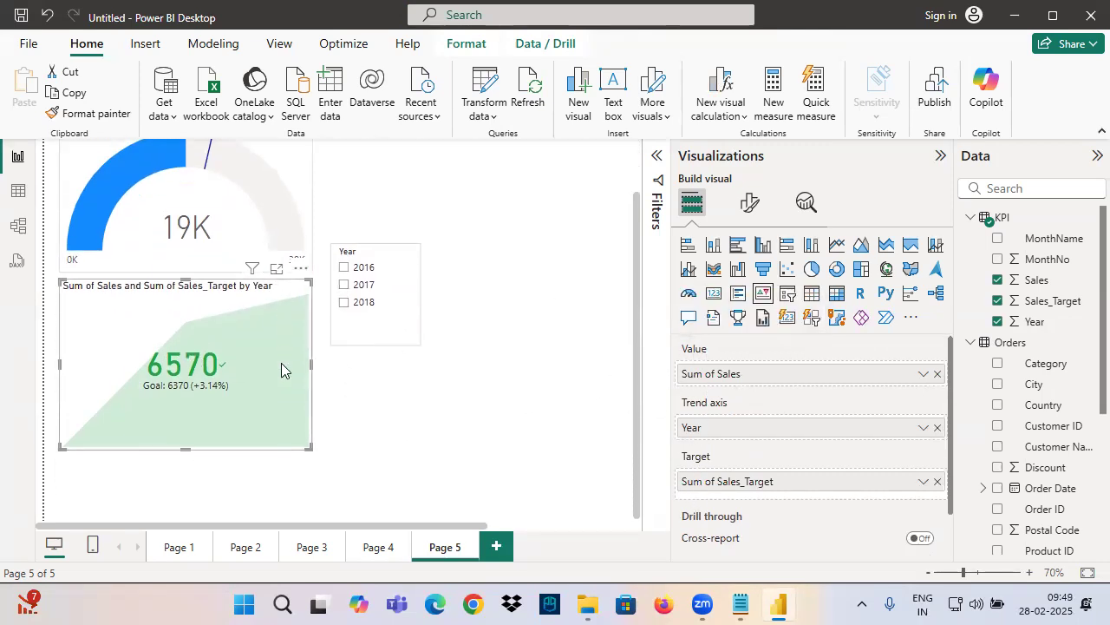
ctrl+scroll(259, 382, up, 2)
scroll(259, 381, down, 2)
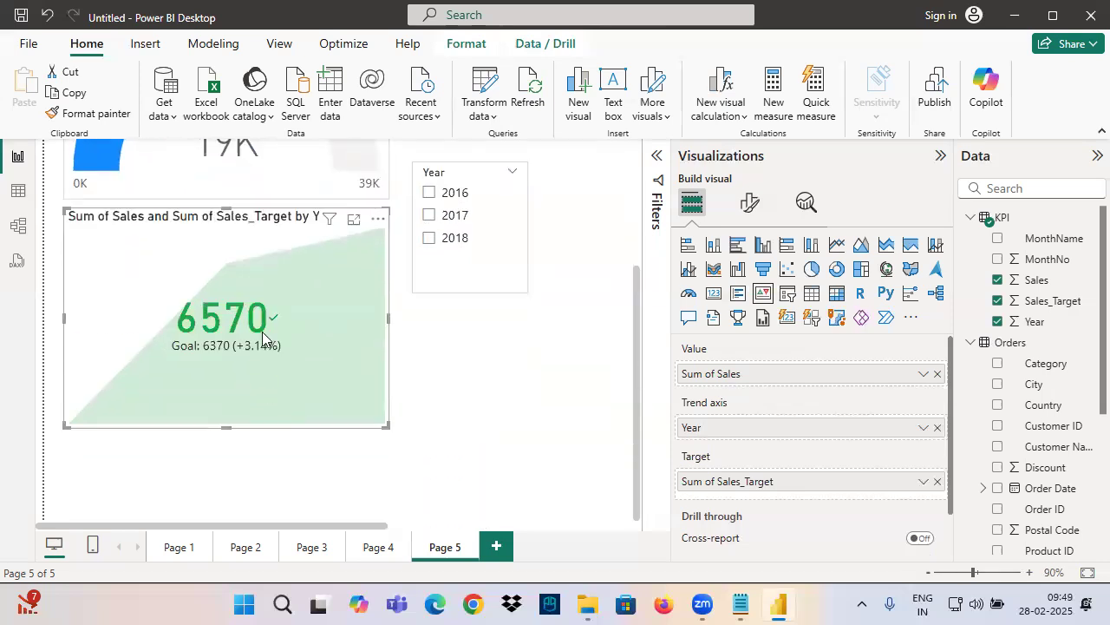
click(749, 202)
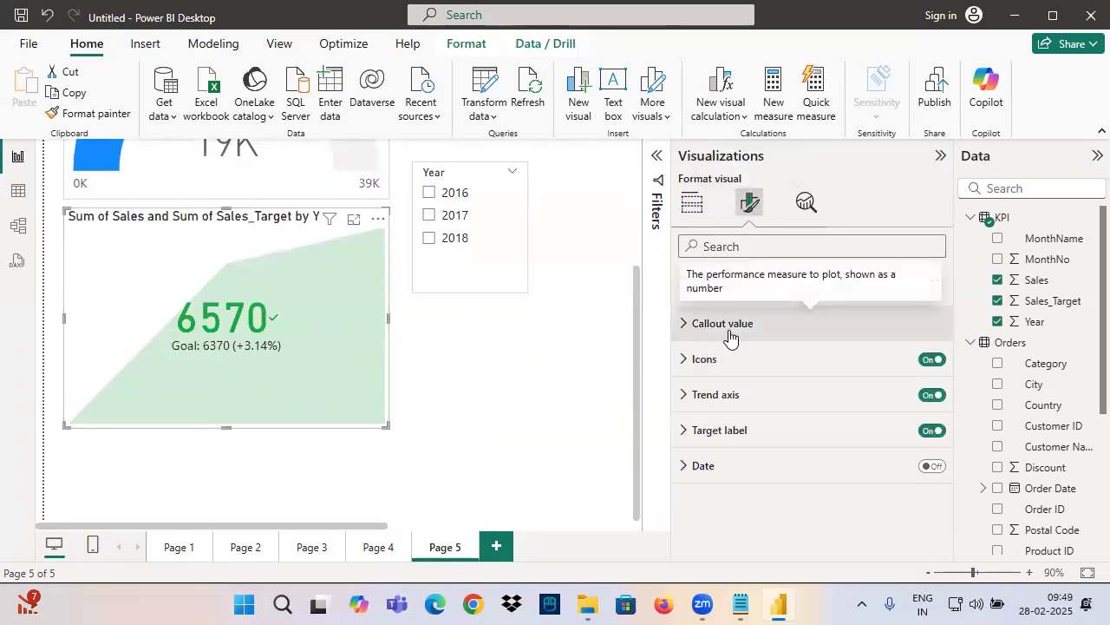
Box the KPI value, underline the Callout value and Icons options, and circle the check mark icon
drag(166, 295, 267, 334)
drag(685, 328, 762, 335)
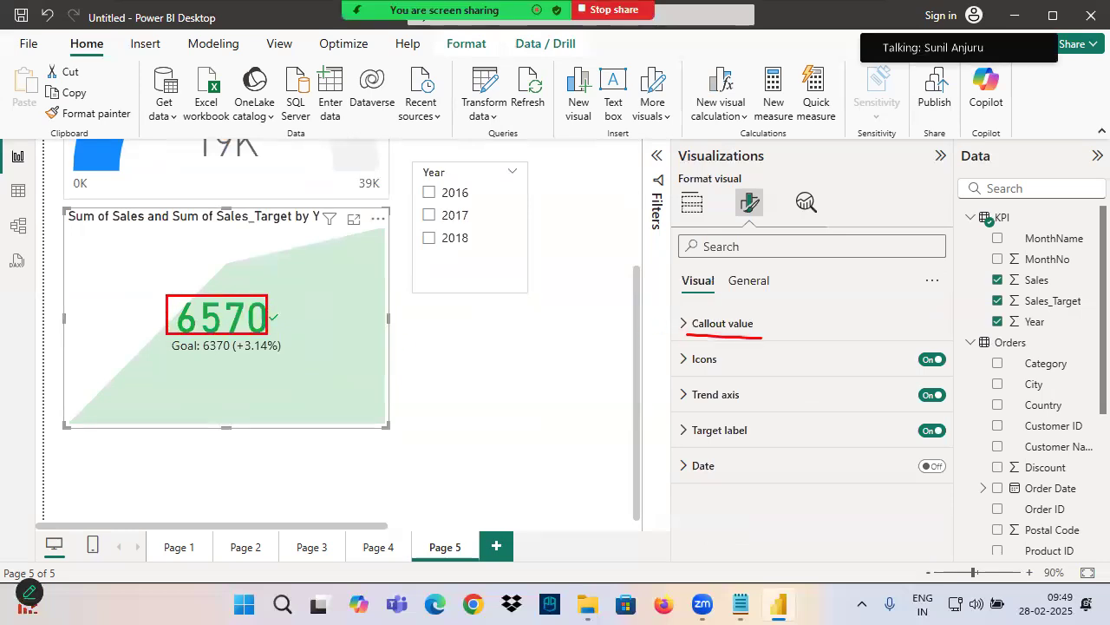
drag(692, 371, 737, 367)
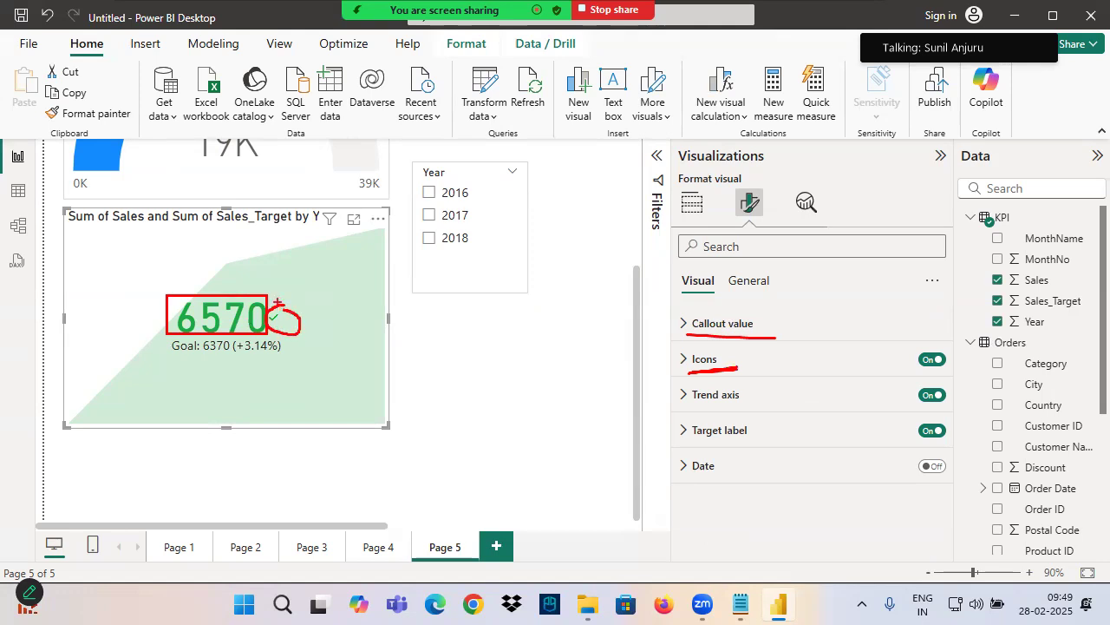
drag(272, 321, 334, 258)
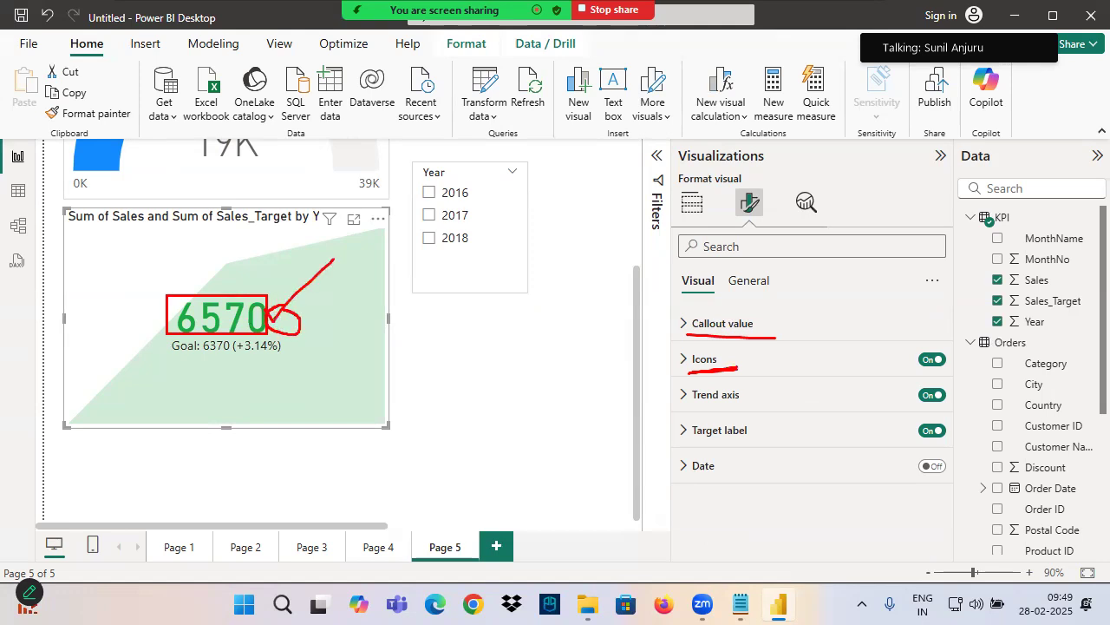
Set the KPI visual's icon size to 20 pt
click(704, 362)
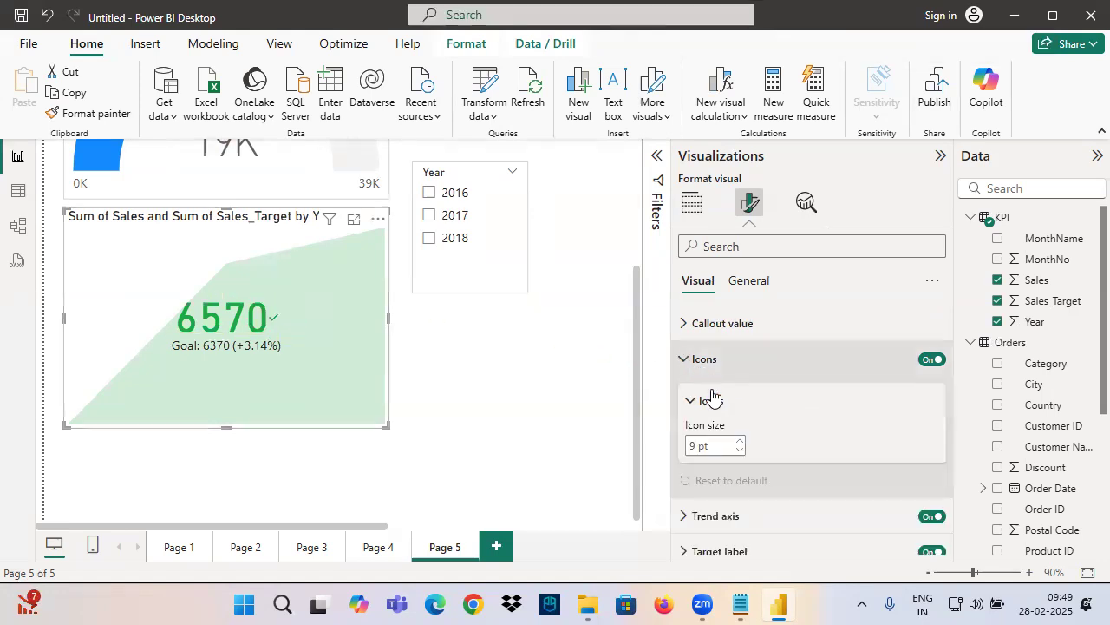
click(692, 446)
text(20)
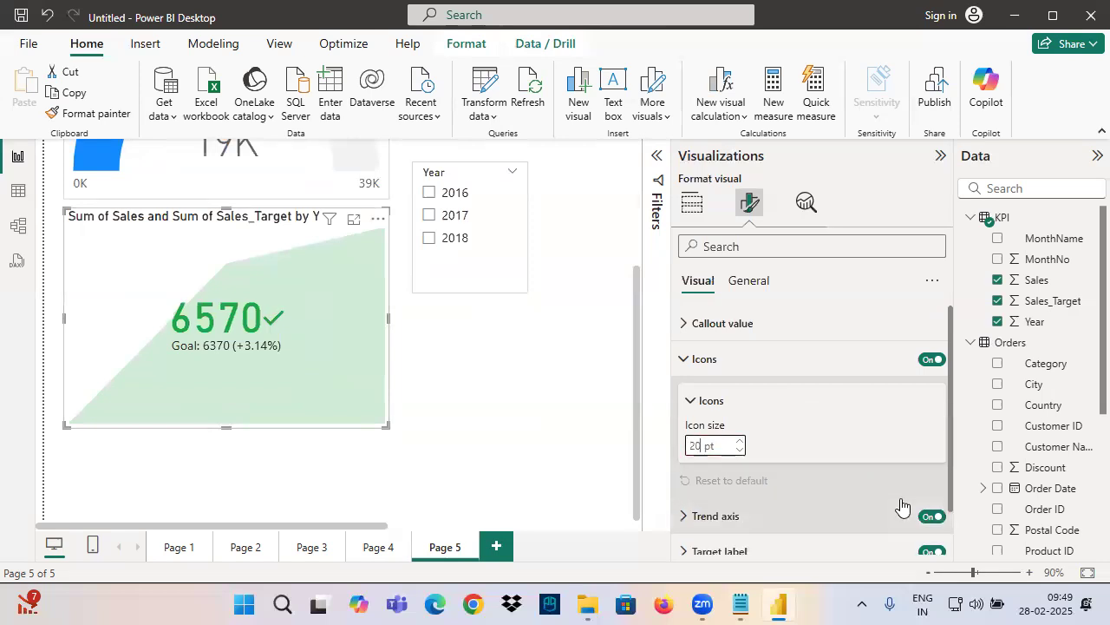
click(702, 359)
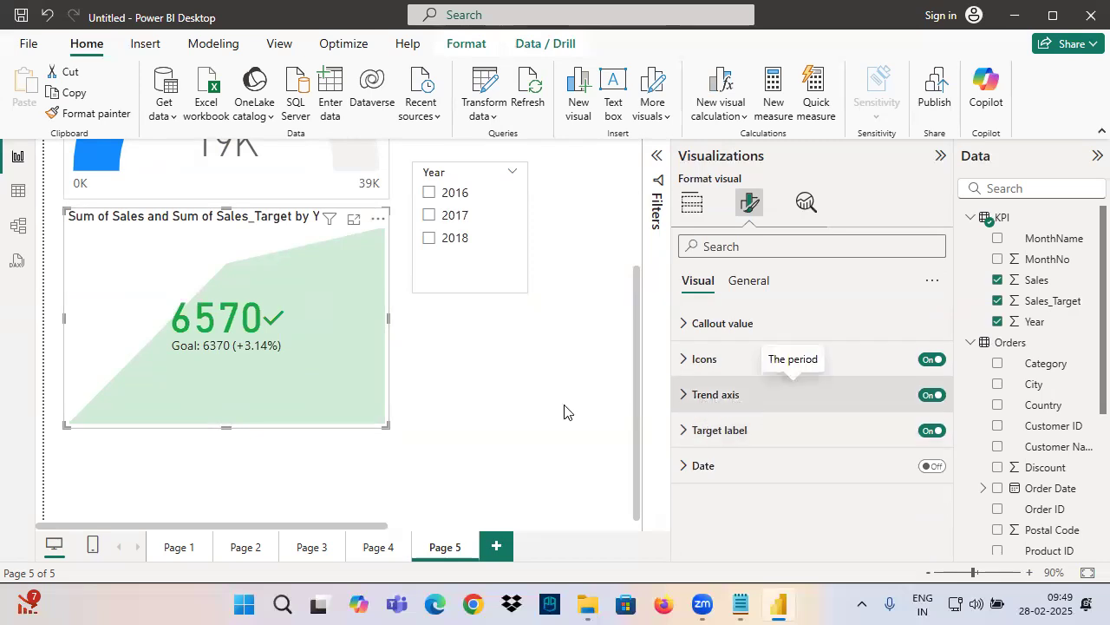
Examine the KPI visual's trend axis direction, good, neutral and bad colors, and transparency settings
click(720, 395)
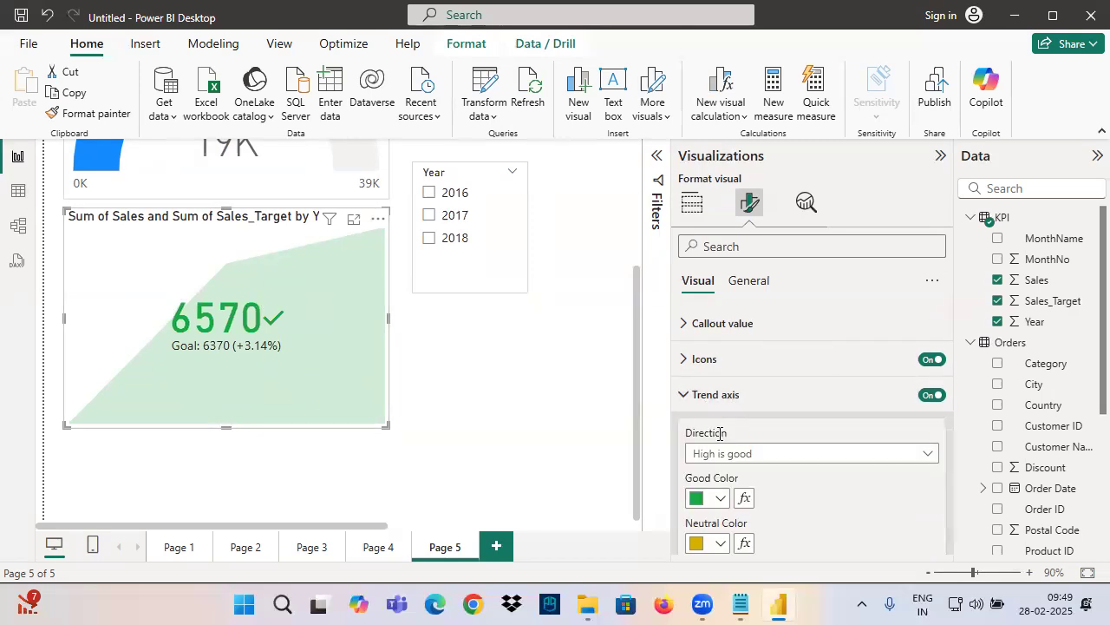
scroll(712, 391, down, 2)
scroll(724, 452, up, 2)
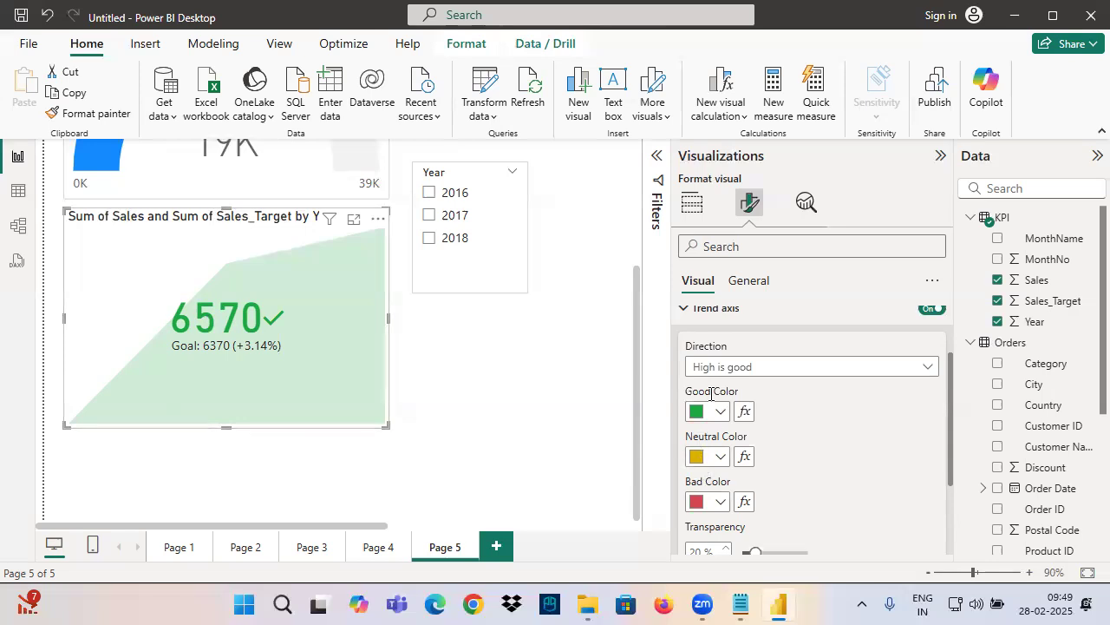
scroll(727, 426, up, 2)
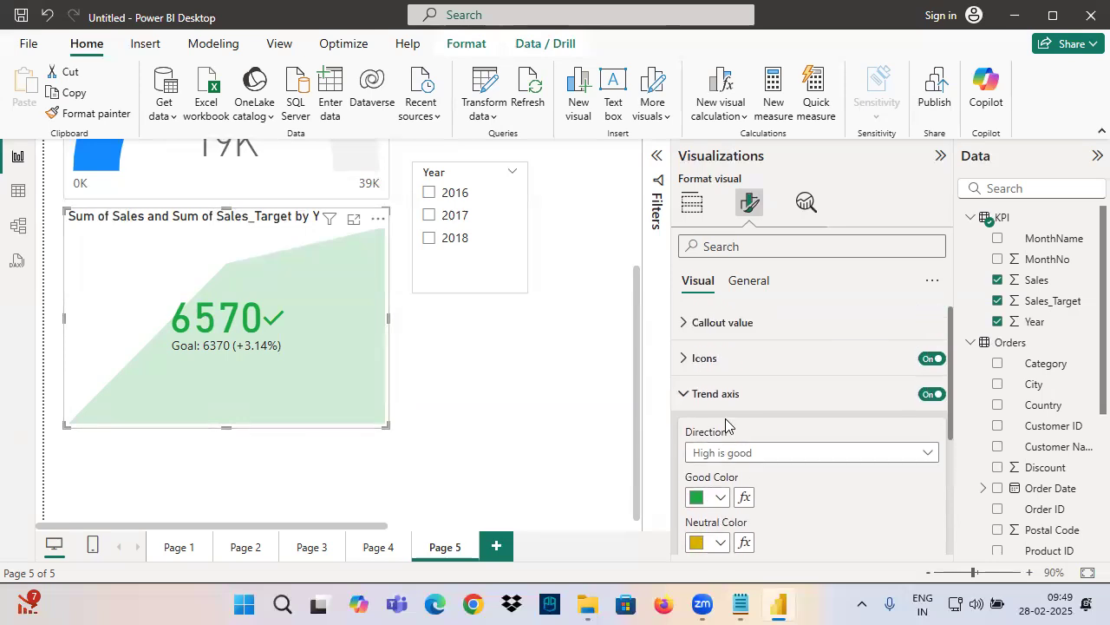
click(711, 397)
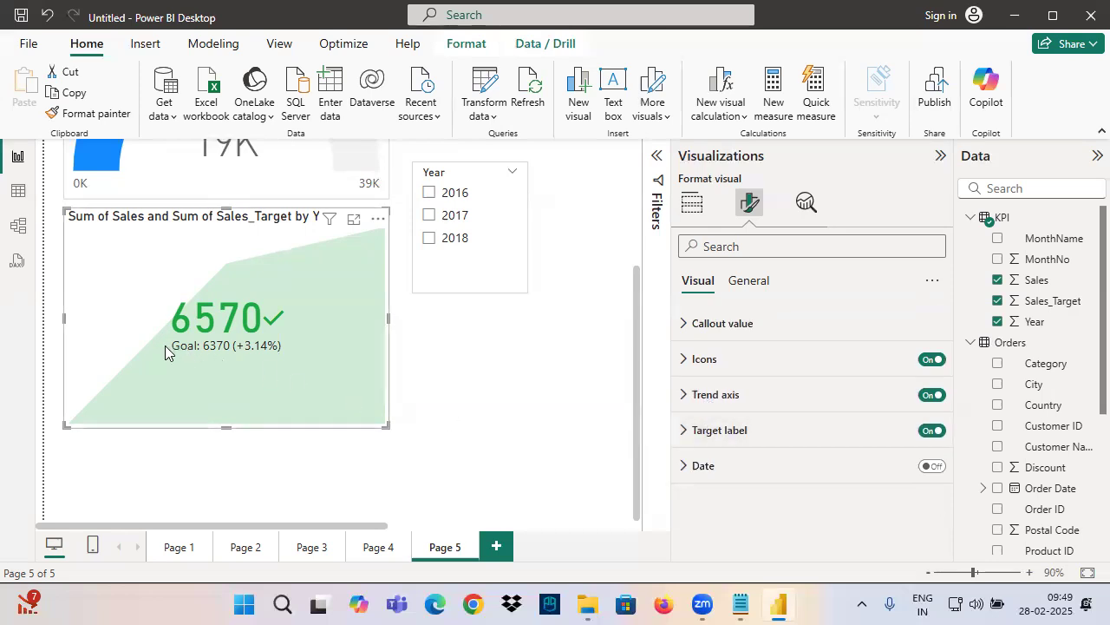
Box the KPI's goal text, underline the Target label option, and mark the Target label and Date options
drag(156, 333, 289, 359)
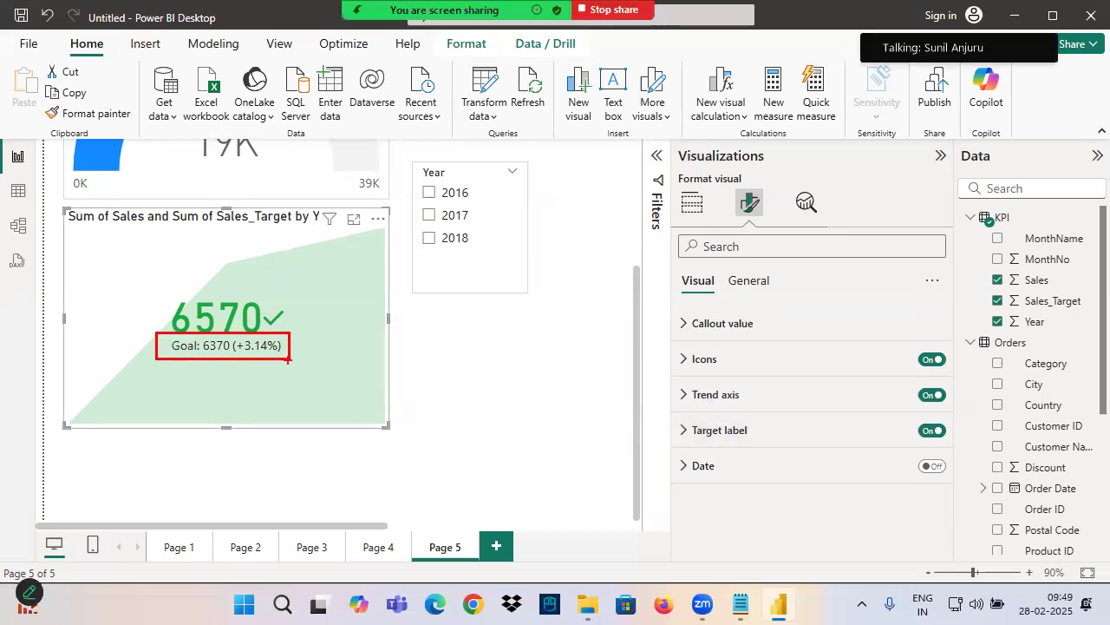
drag(680, 441, 748, 447)
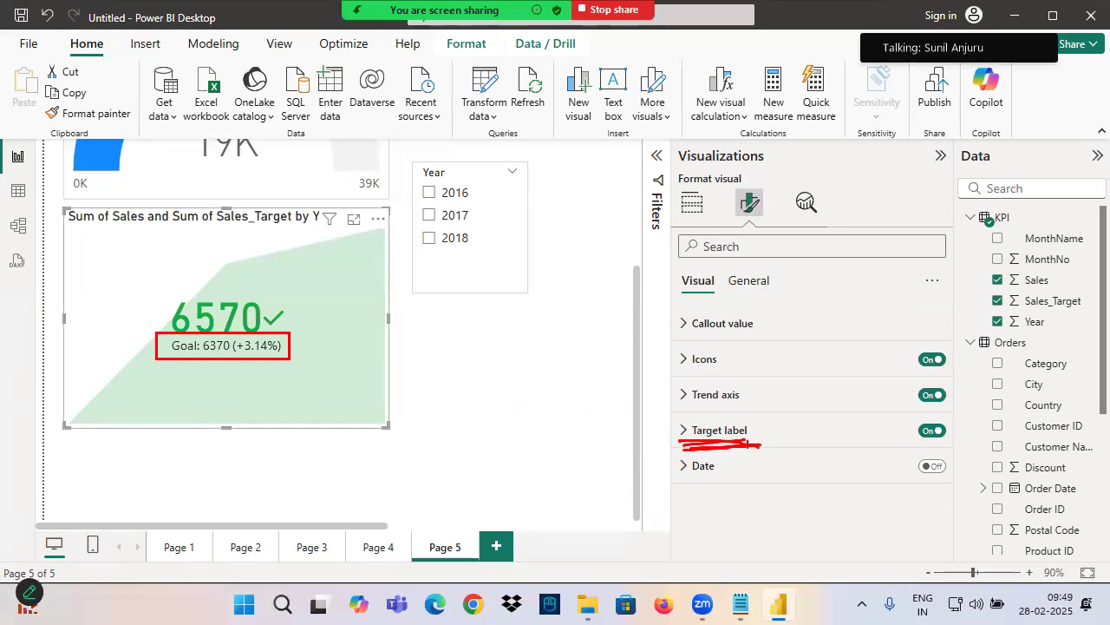
key(Escape)
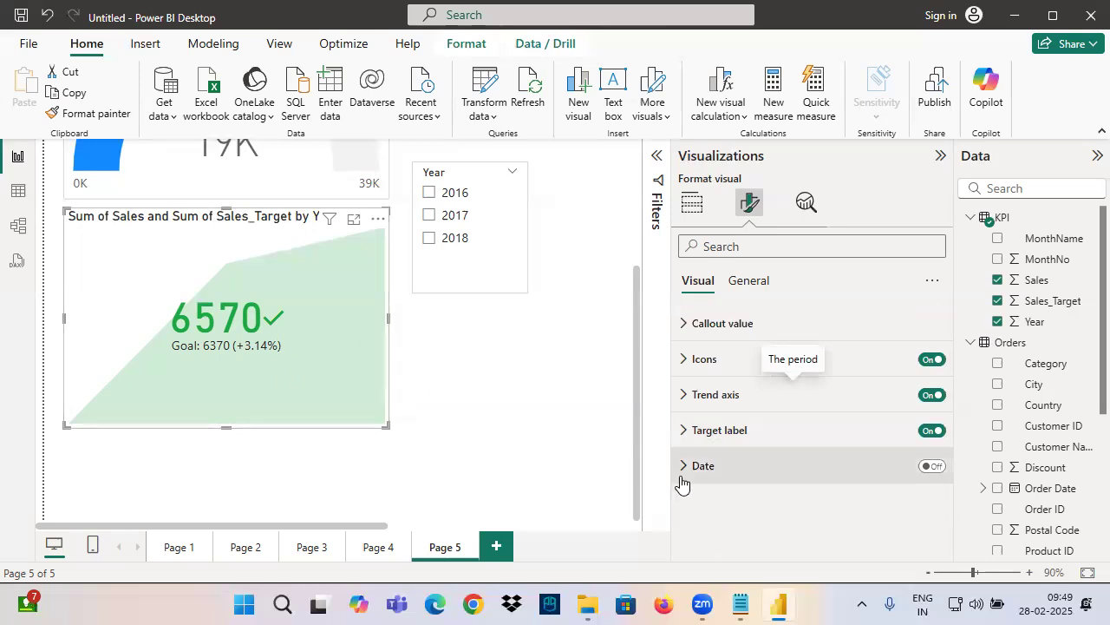
drag(659, 453, 992, 500)
mouse_move(677, 438)
mouse_down()
mouse_move(774, 444)
mouse_move(661, 434)
mouse_move(719, 442)
mouse_up()
drag(681, 478, 715, 477)
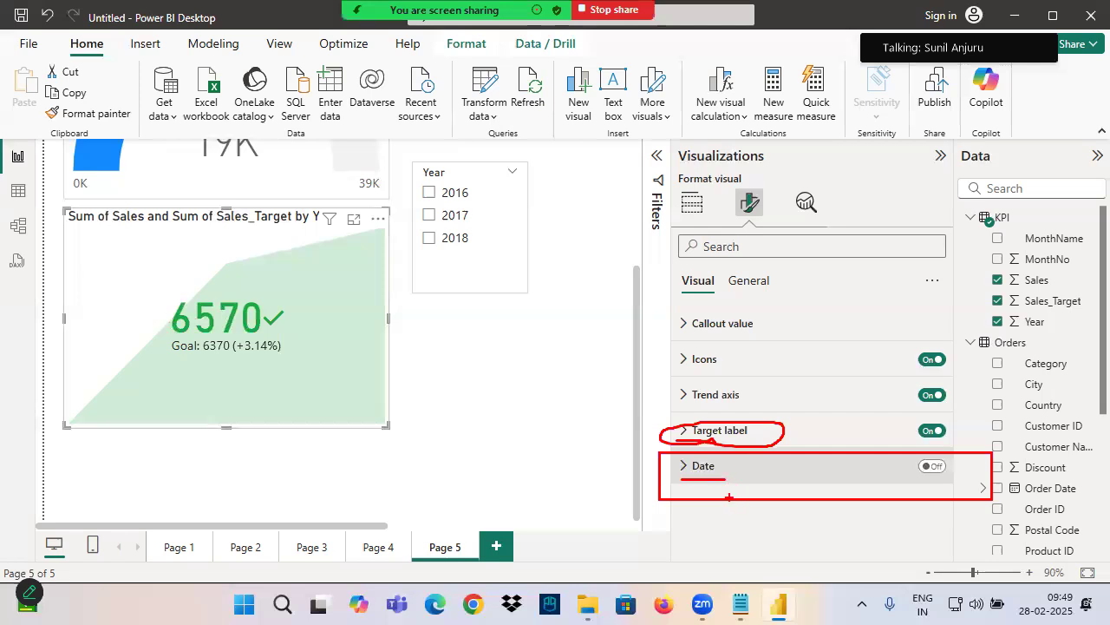
Circle the KPI value and goal text, draw arrows to them, and circle the area beneath the goal
mouse_move(314, 269)
mouse_down()
mouse_move(173, 276)
mouse_move(308, 392)
mouse_move(211, 276)
mouse_up()
drag(194, 217, 215, 276)
drag(189, 258, 225, 276)
drag(244, 238, 217, 287)
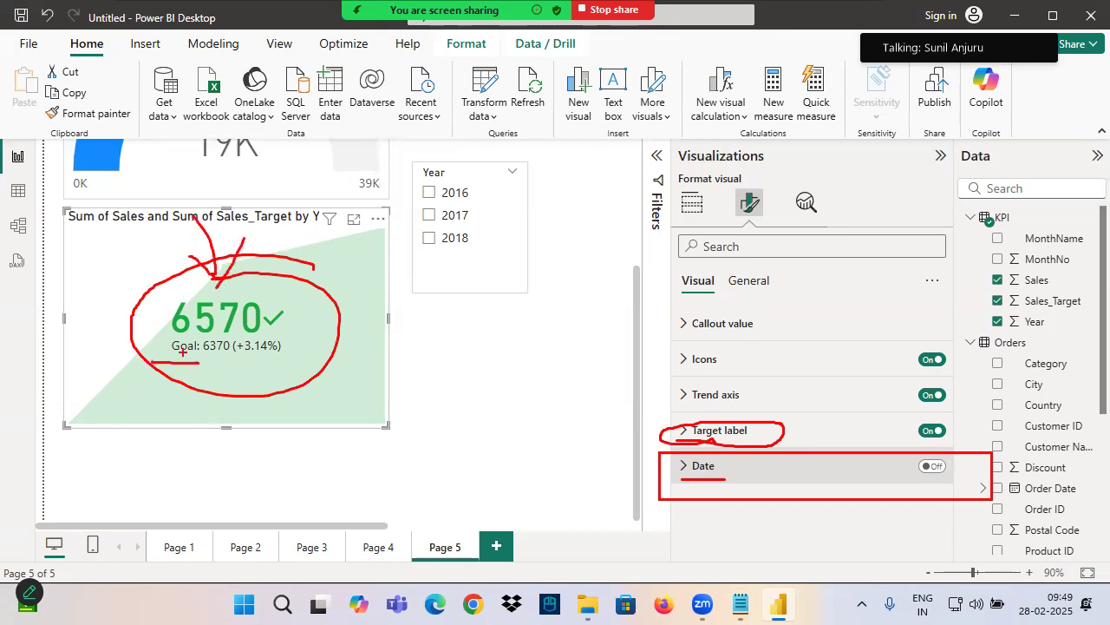
drag(224, 349, 192, 375)
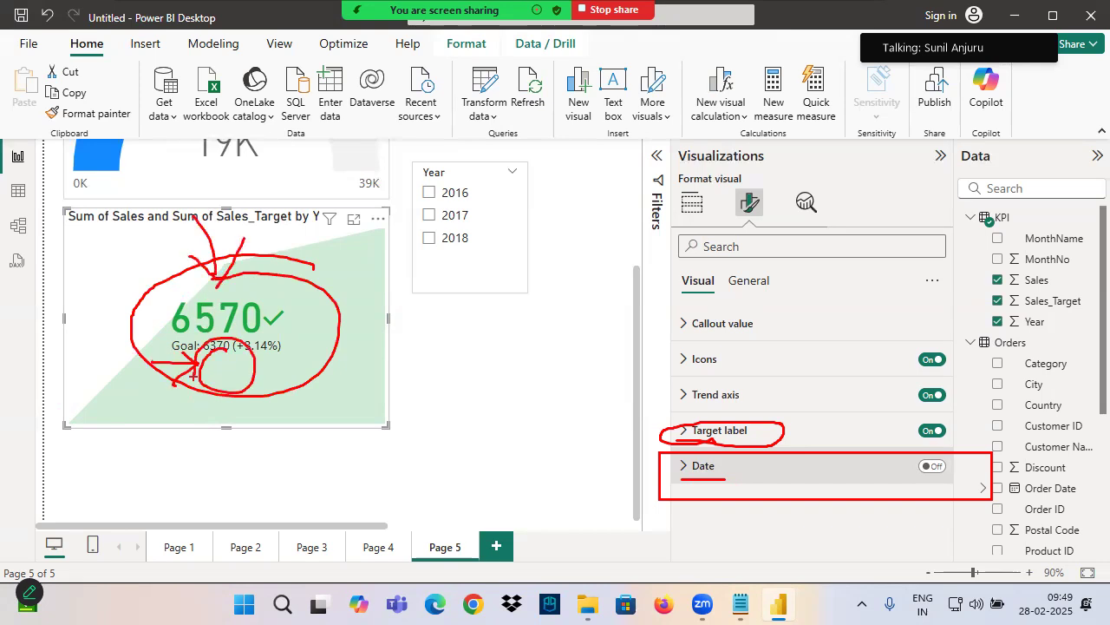
Underline the Date option and turn on the date display in the KPI visual
drag(682, 476, 739, 474)
click(934, 466)
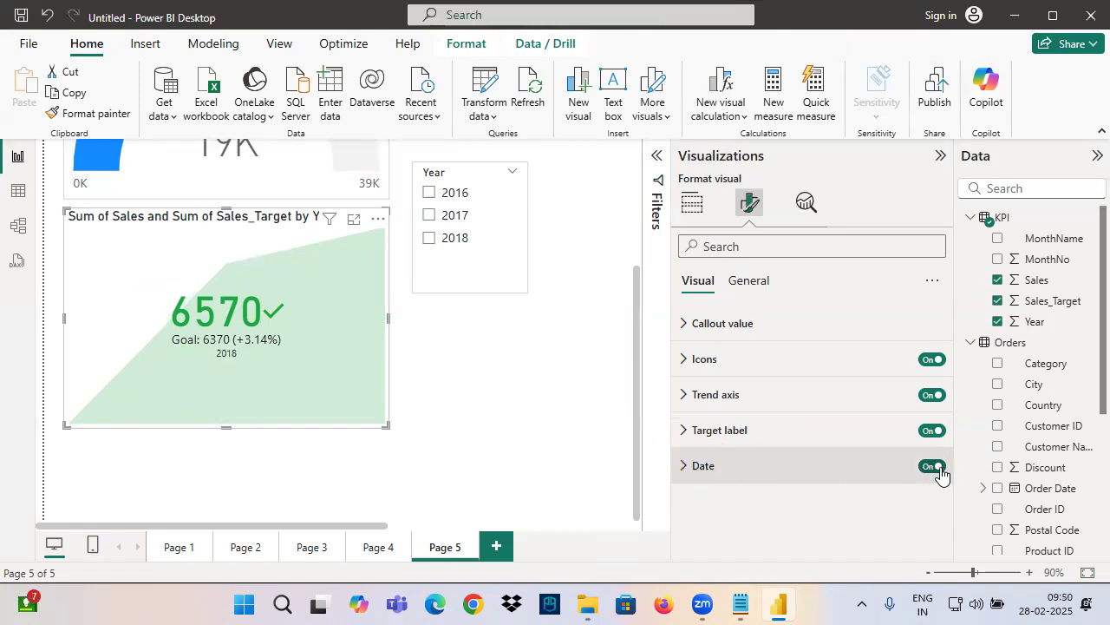
Outline the KPI visual, circle the Year slicer, and mark the KPI value with an arrow and underline
mouse_move(64, 208)
mouse_down()
mouse_move(335, 427)
mouse_move(384, 429)
mouse_up()
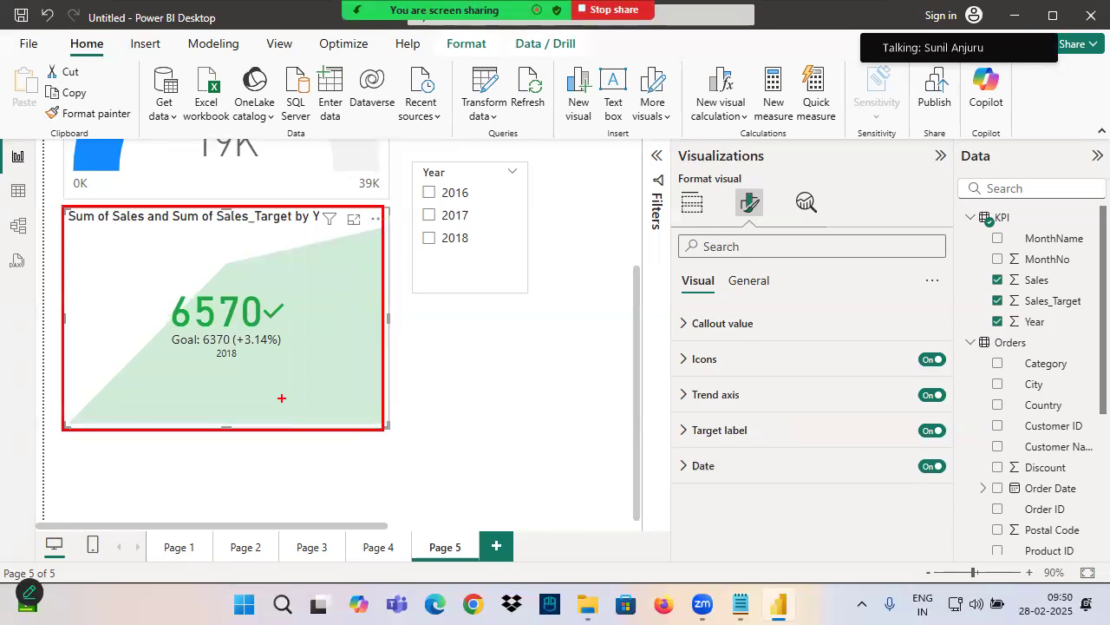
mouse_move(468, 178)
mouse_down()
mouse_move(440, 282)
mouse_move(386, 197)
mouse_up()
drag(197, 233, 223, 301)
mouse_move(190, 269)
mouse_down()
mouse_move(227, 302)
mouse_move(251, 253)
mouse_up()
drag(240, 309, 287, 310)
Compare the KPI visual's date for 2016 and 2017 using the Year slicer, and clear the selection
click(428, 192)
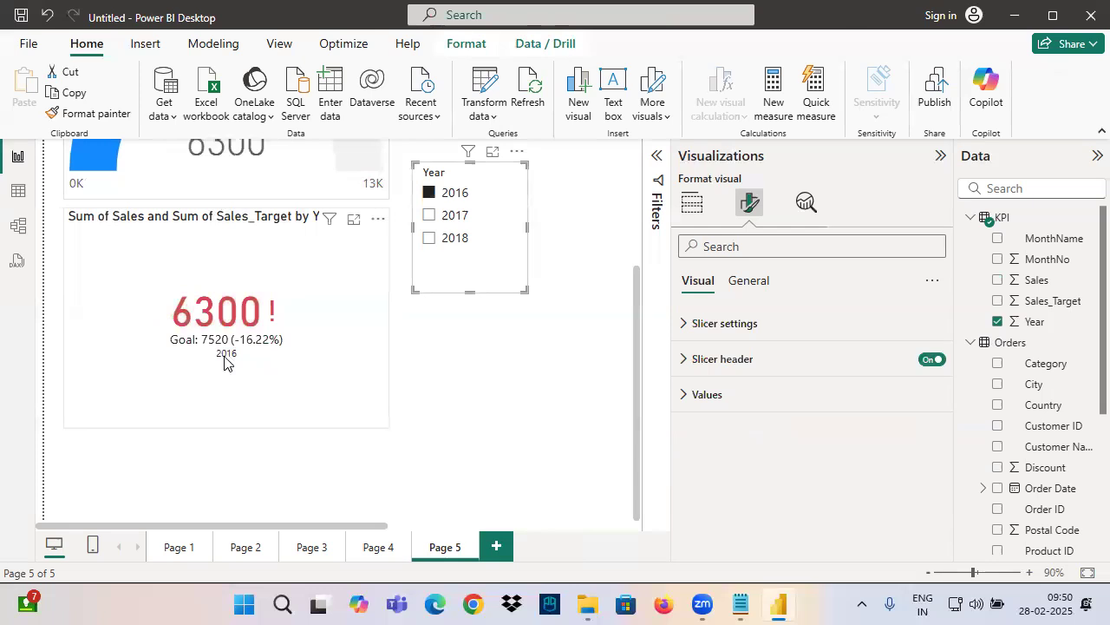
click(430, 215)
click(496, 174)
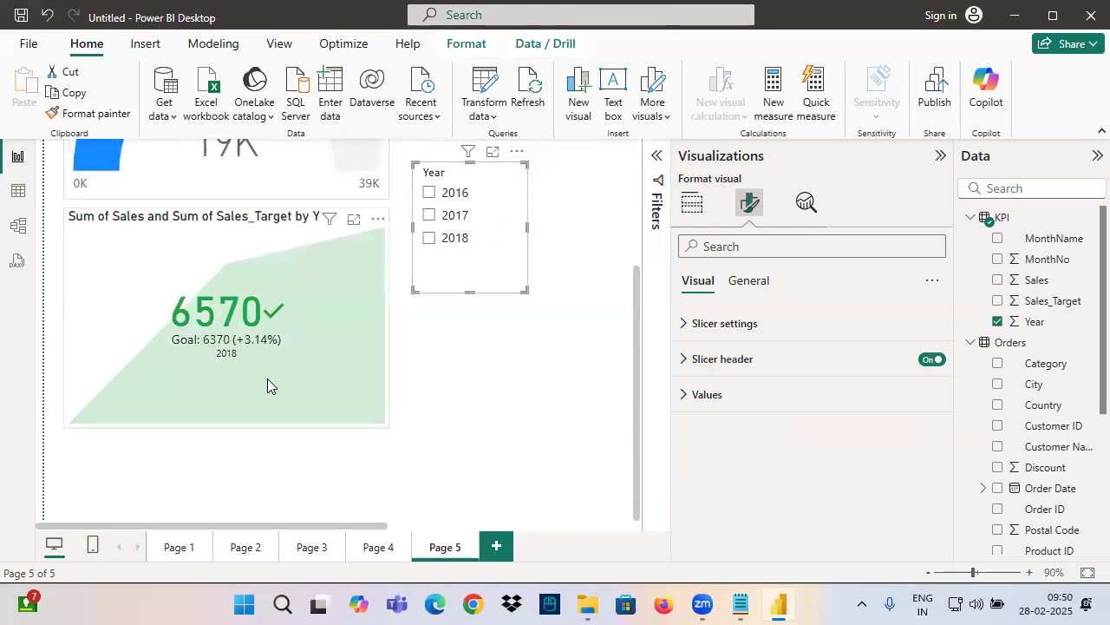
Open the KPI visual's target label settings and mark how Values and Distance to goal correspond to the goal text and percentage
click(215, 358)
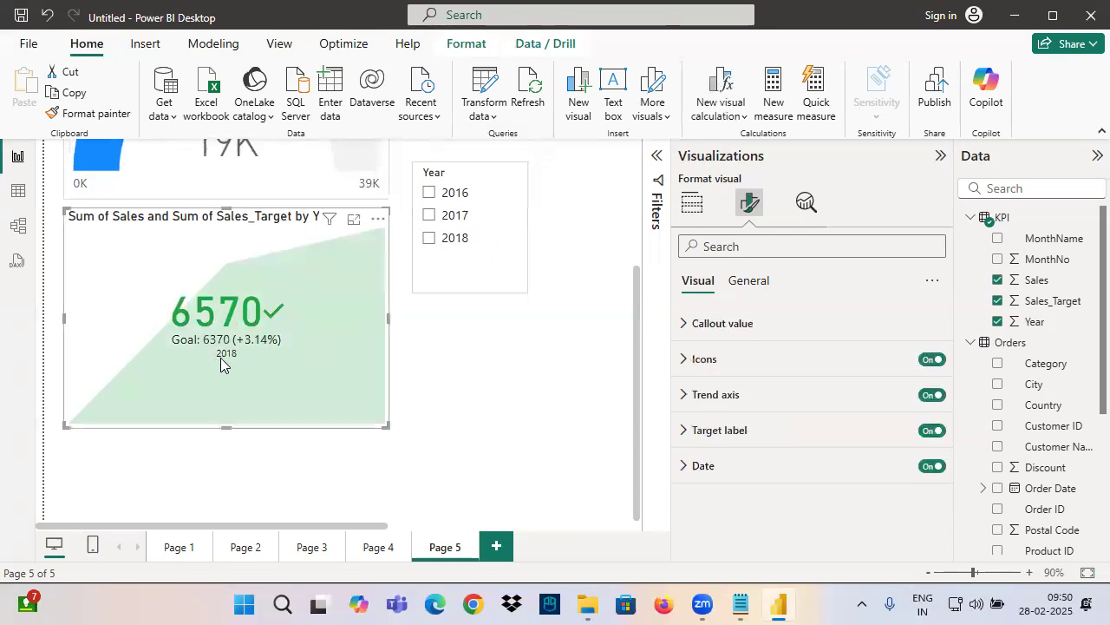
click(737, 436)
click(703, 471)
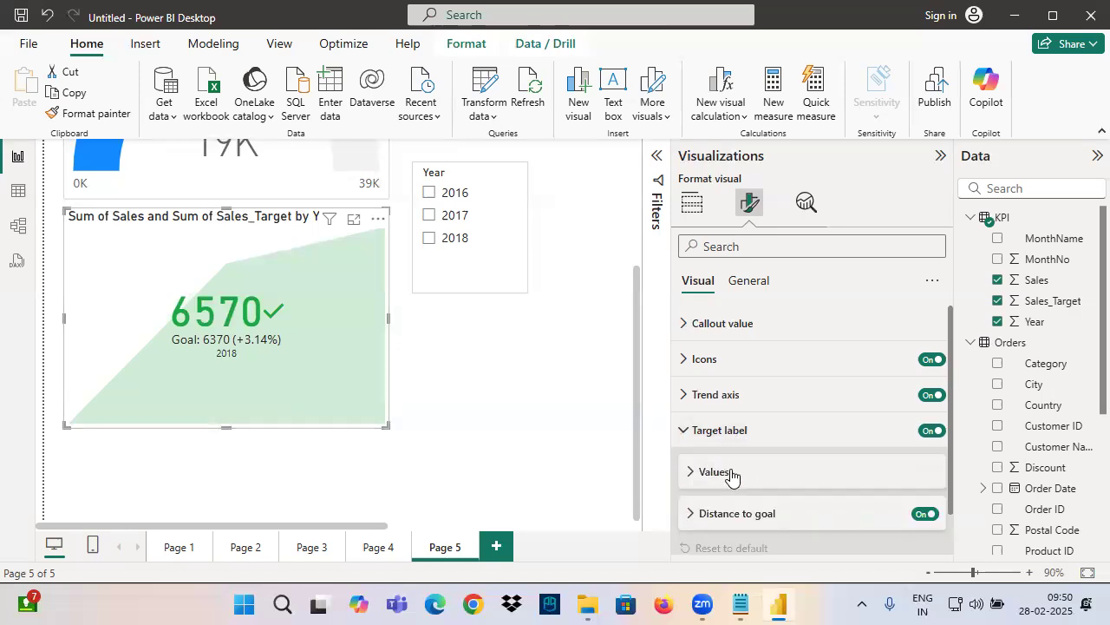
scroll(719, 465, down, 1)
drag(678, 442, 751, 439)
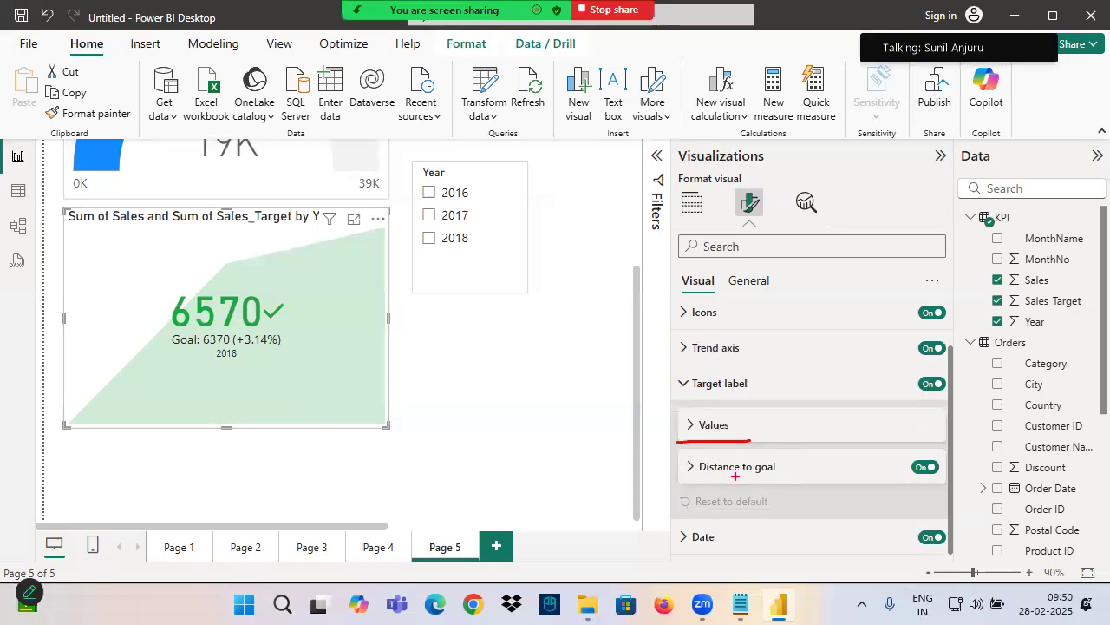
drag(695, 475, 779, 488)
drag(159, 331, 228, 348)
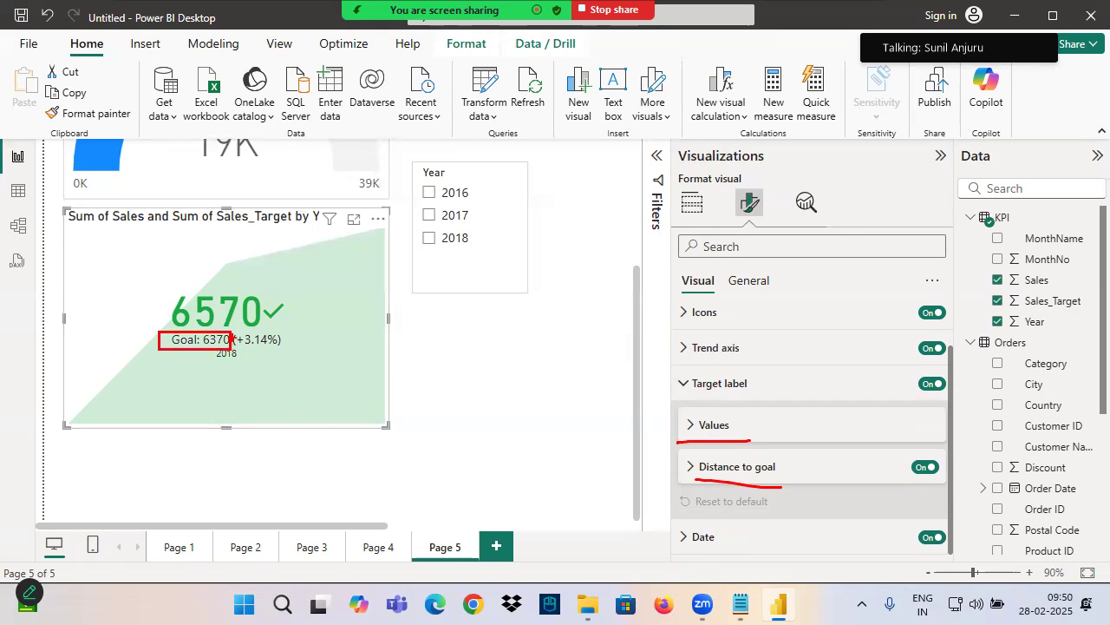
drag(688, 434, 809, 437)
drag(160, 330, 304, 356)
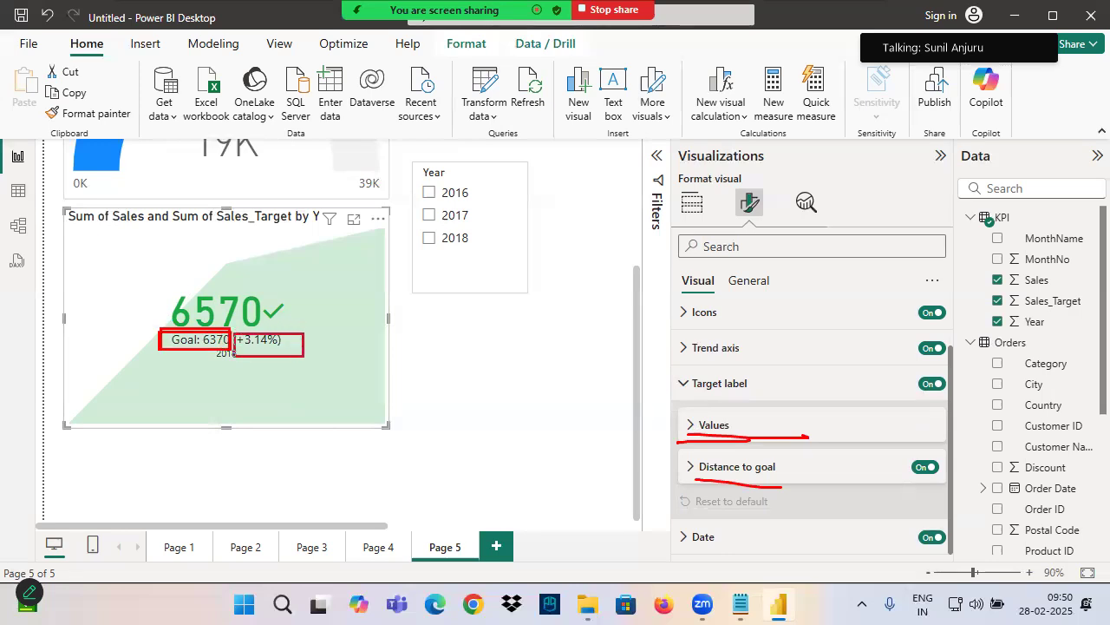
mouse_move(724, 477)
mouse_down()
mouse_move(806, 478)
mouse_move(683, 488)
mouse_up()
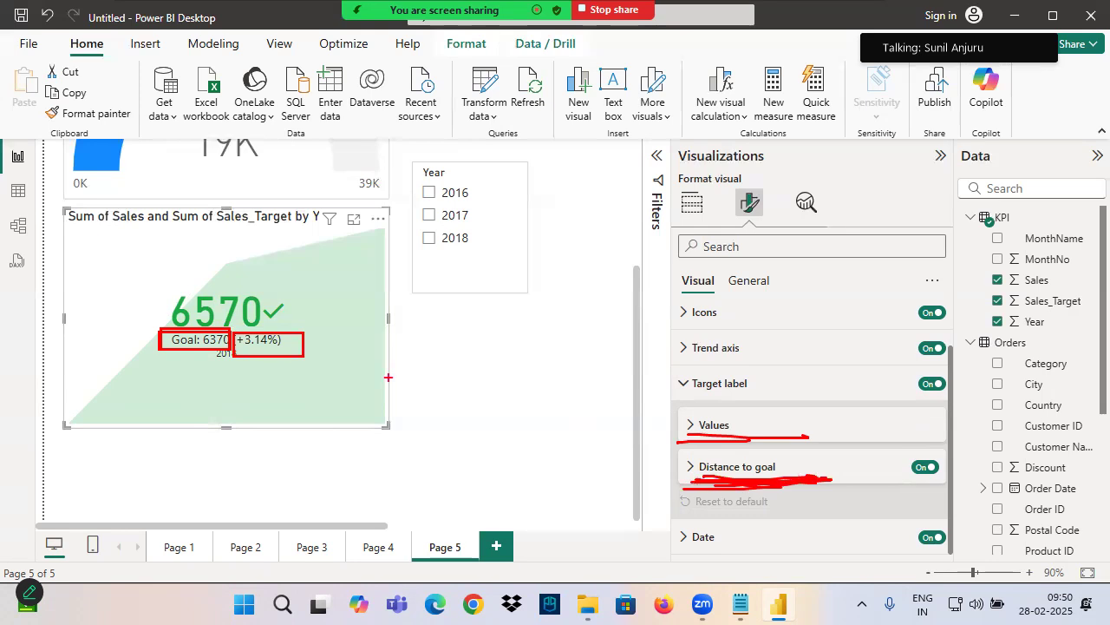
Change the KPI's target label text to "Target" and make the target value text bold
click(709, 425)
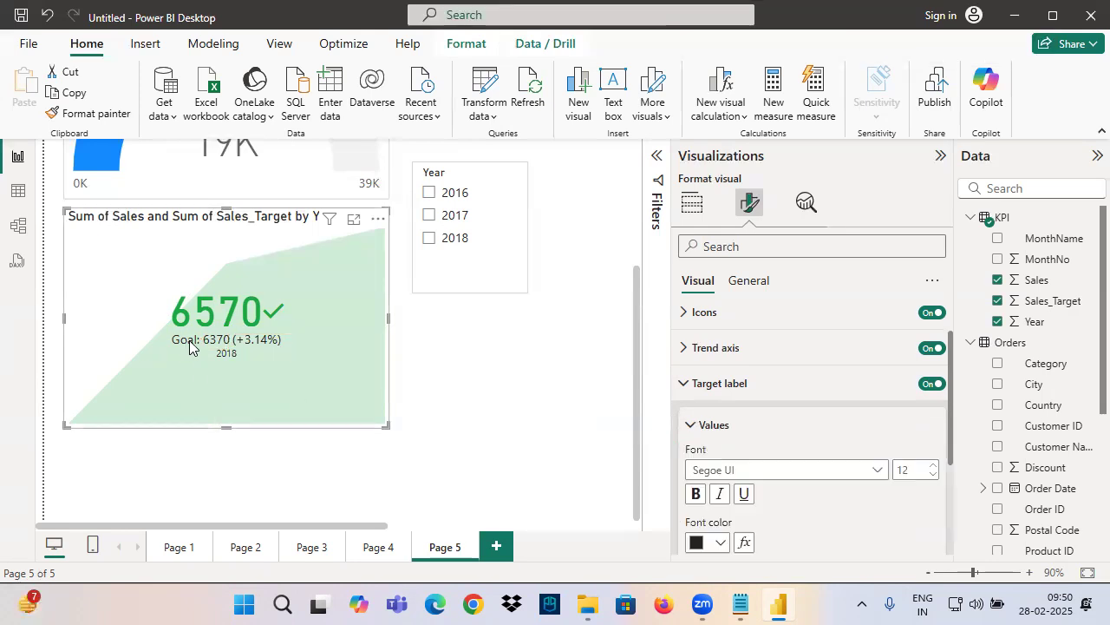
scroll(740, 457, down, 3)
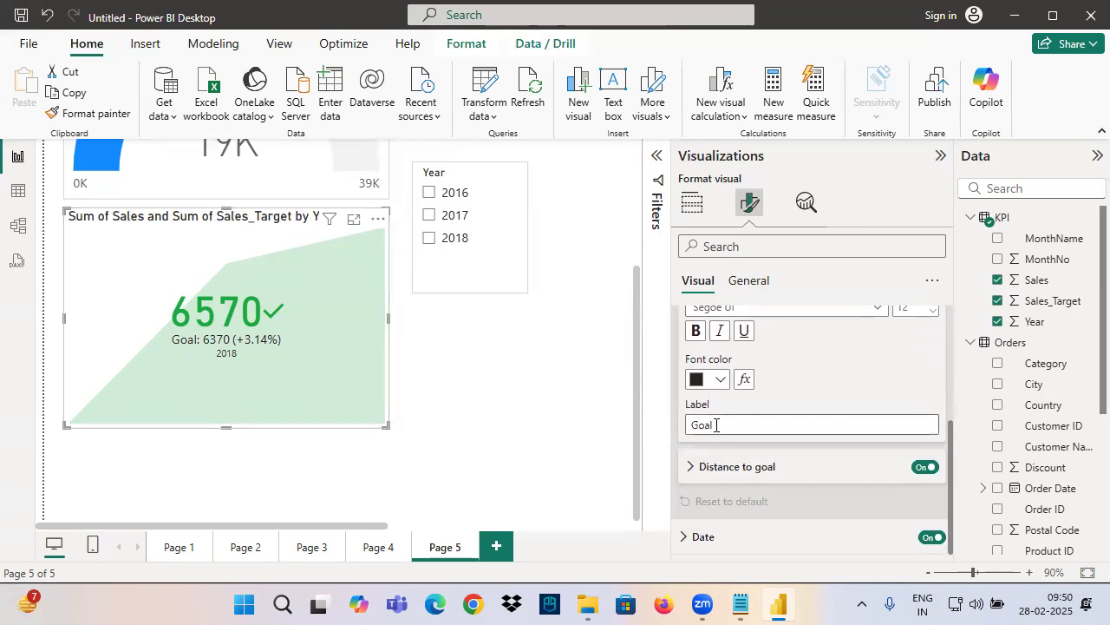
double_click(716, 424)
text(Target)
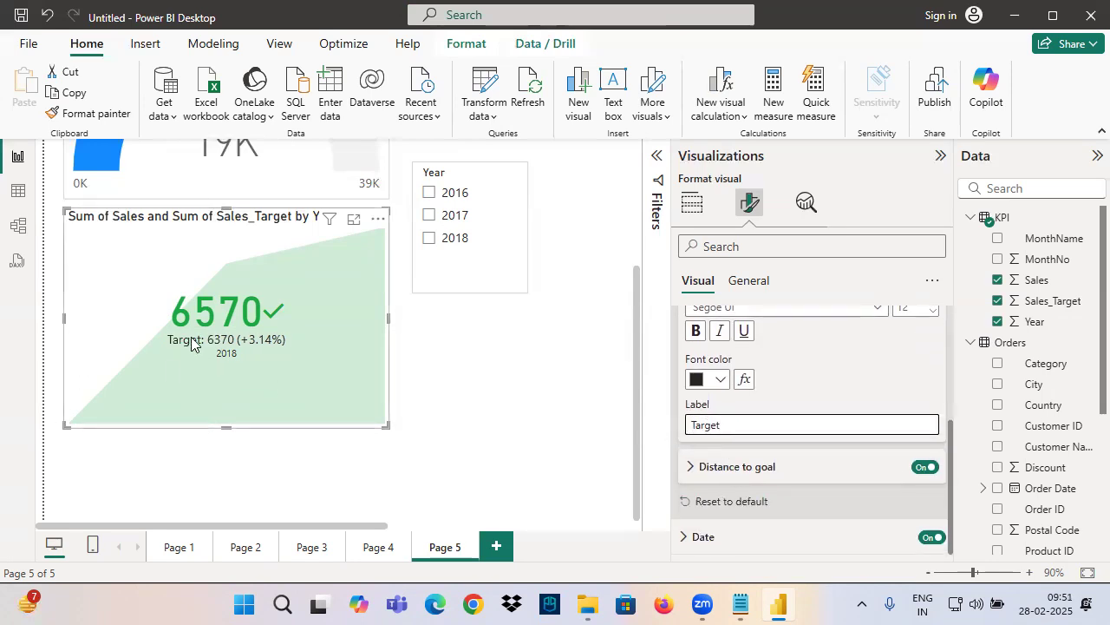
click(699, 334)
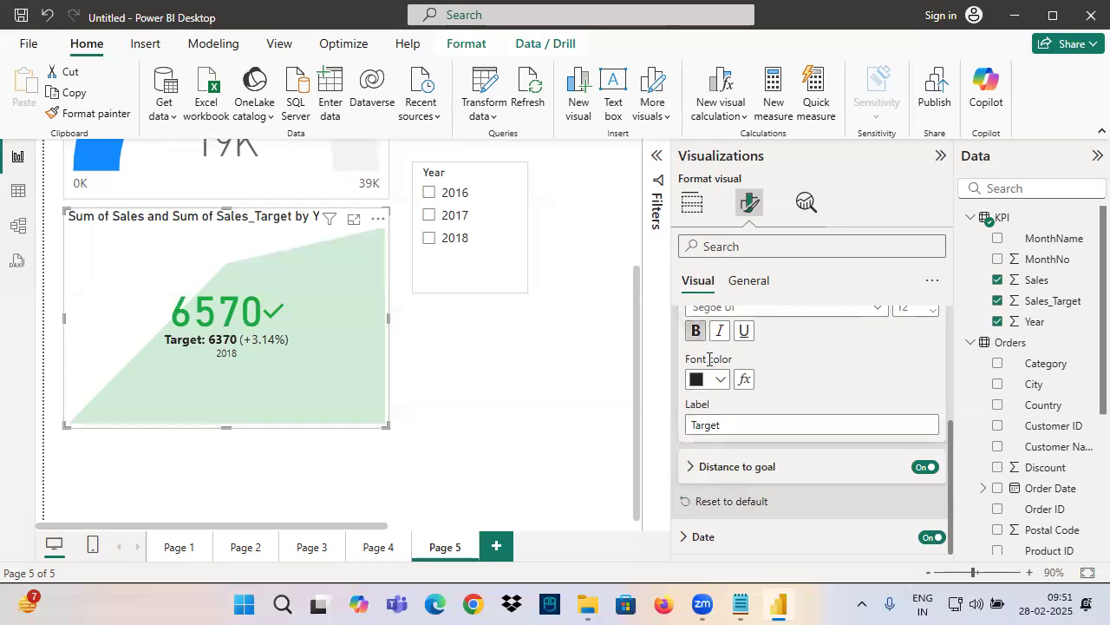
scroll(786, 396, up, 4)
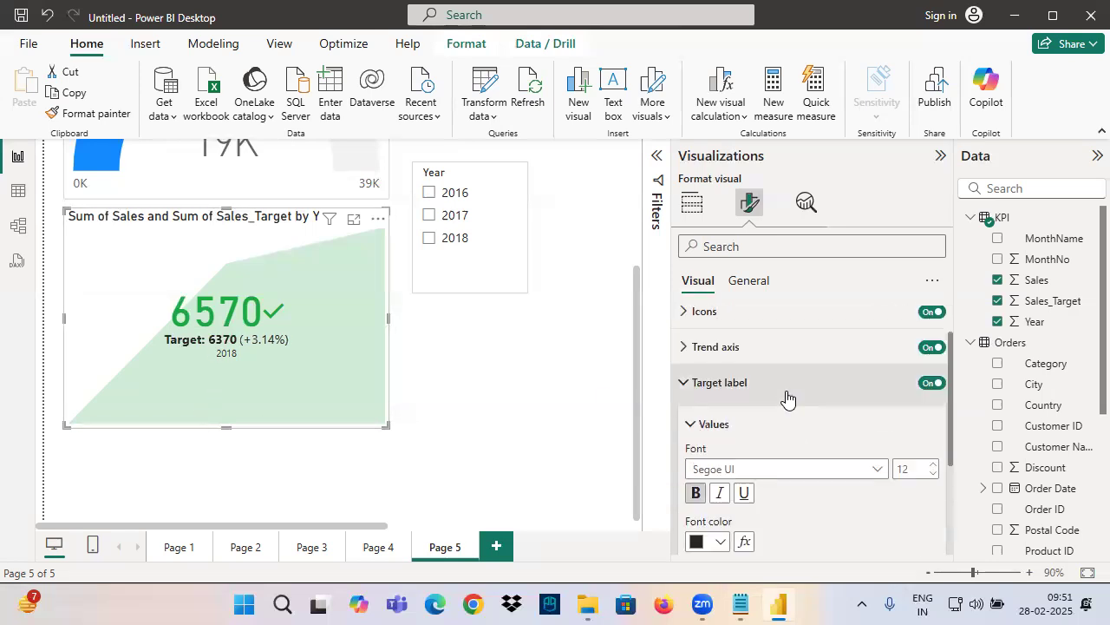
Box the Values setting and the target text in the KPI visual, clear the drawings, and collapse the Values settings
drag(762, 449, 777, 451)
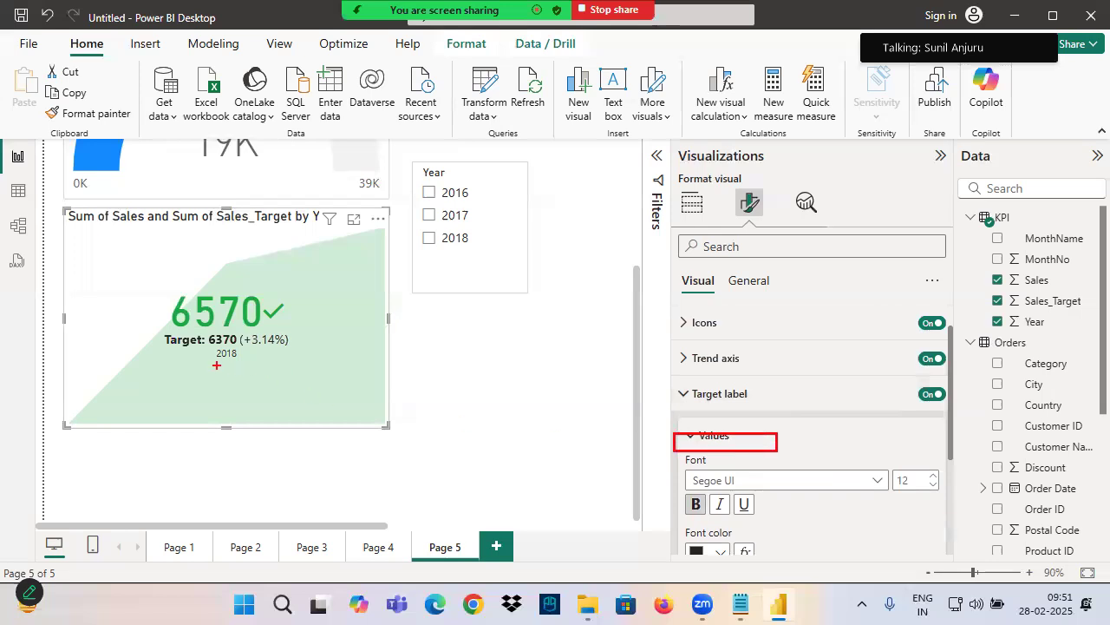
drag(156, 333, 239, 344)
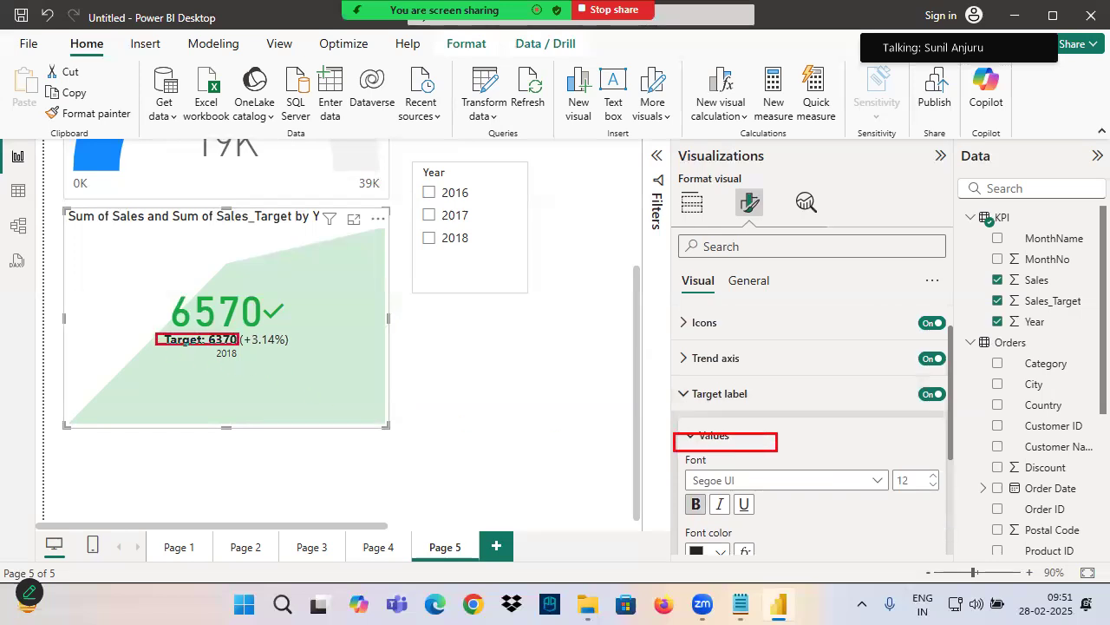
click(710, 436)
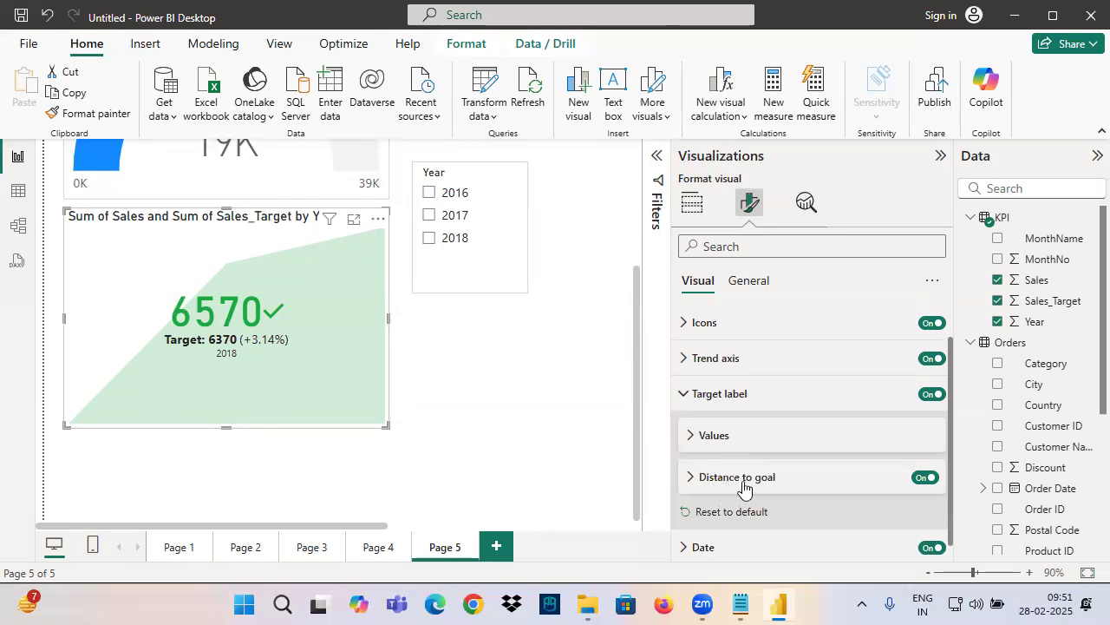
Format the KPI's distance to goal text with an orange font color and bold style
click(742, 482)
scroll(759, 445, down, 3)
scroll(729, 503, up, 1)
scroll(717, 535, down, 1)
click(720, 466)
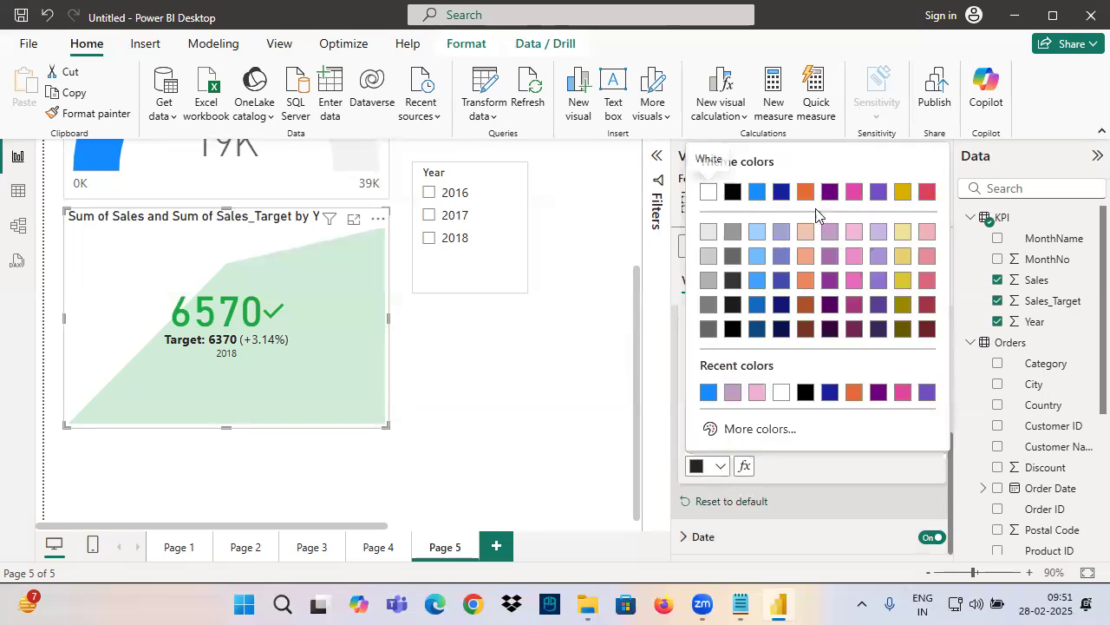
click(804, 195)
click(695, 420)
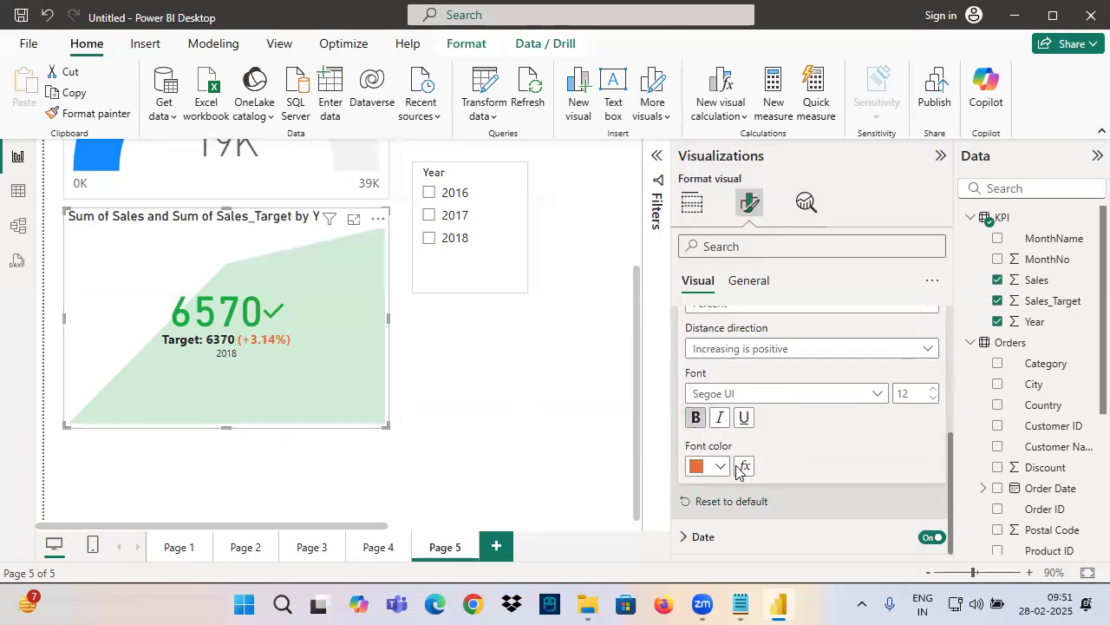
Try Value as the KPI's distance to goal style, set it to Both, and collapse the target label settings
scroll(741, 473, up, 2)
scroll(722, 461, down, 2)
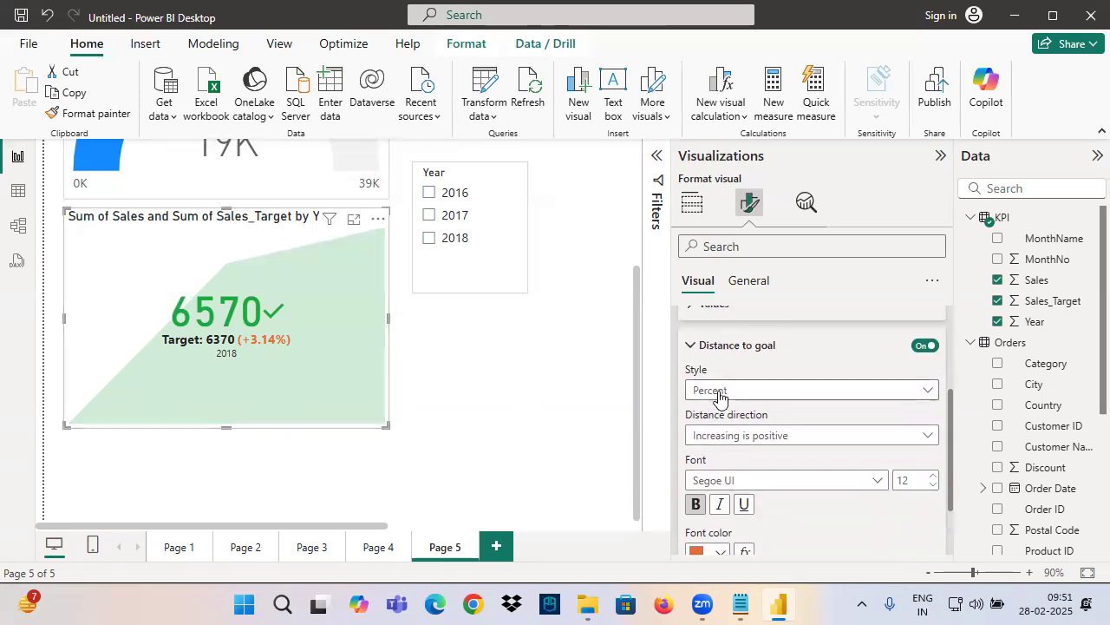
click(711, 392)
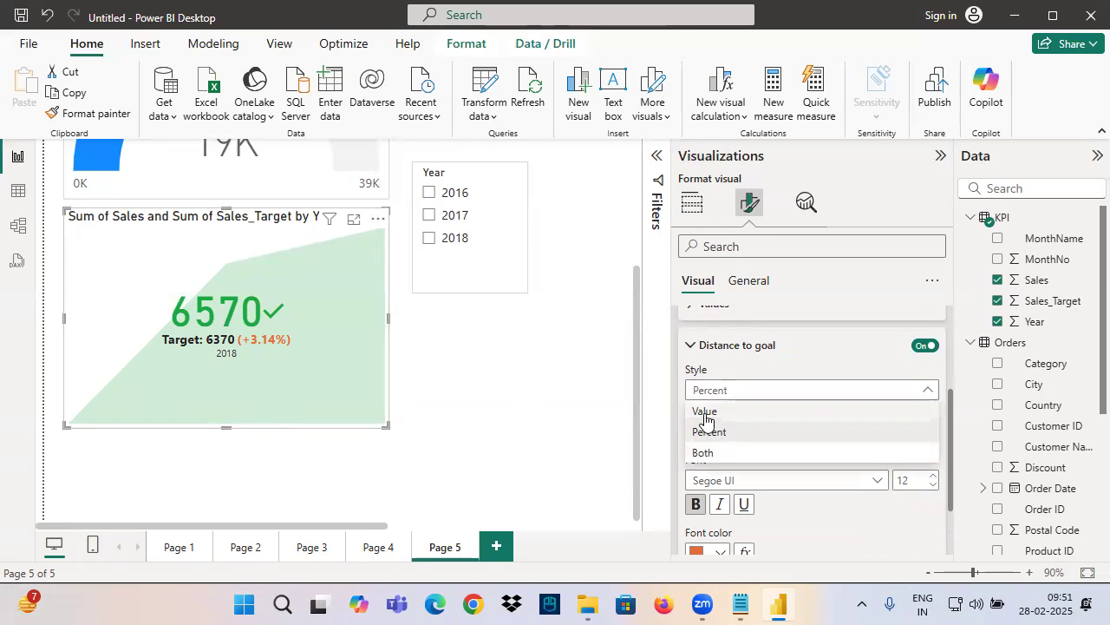
click(706, 413)
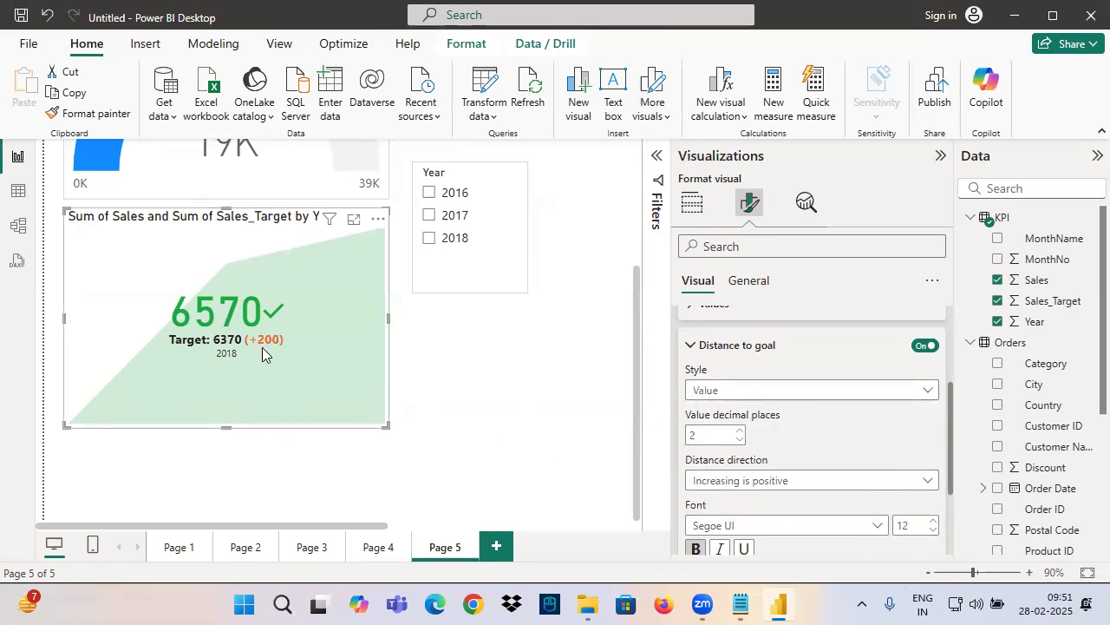
click(703, 392)
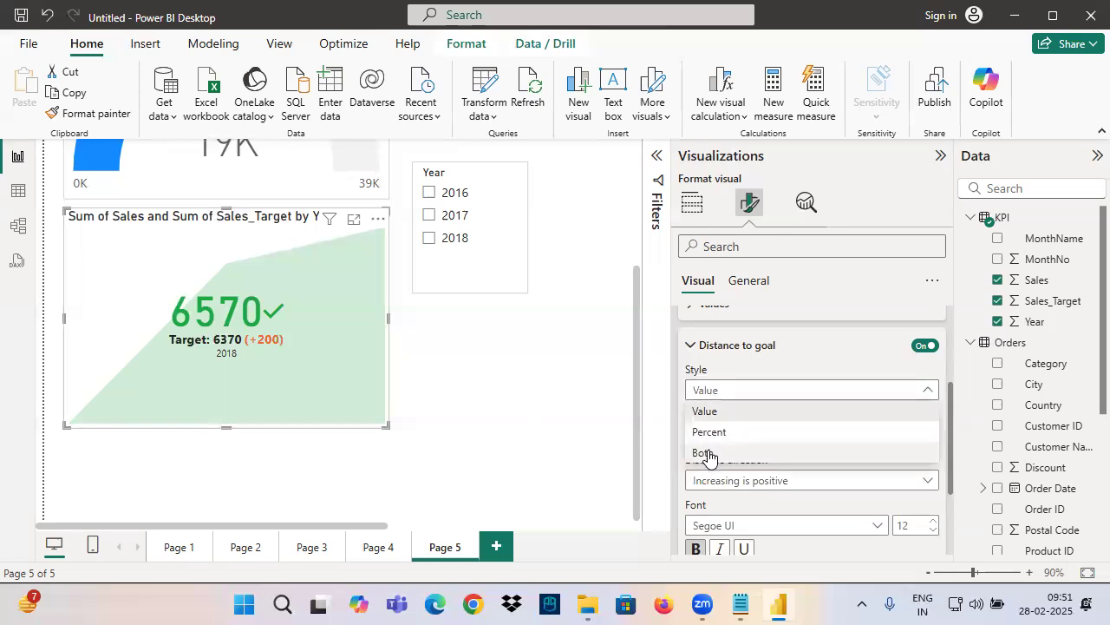
click(706, 452)
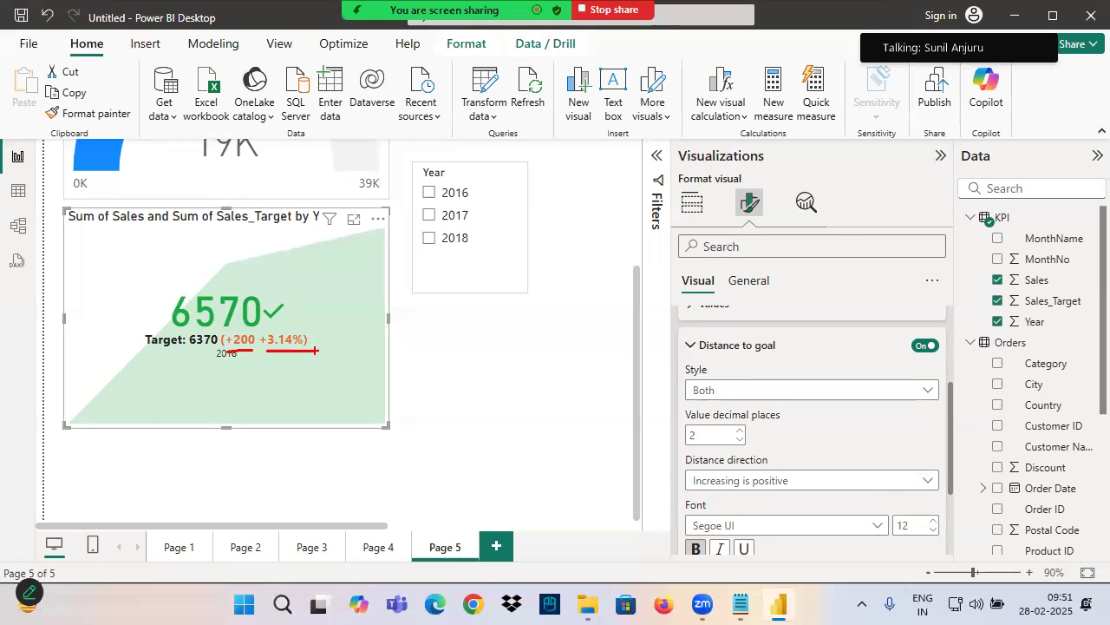
scroll(711, 477, up, 3)
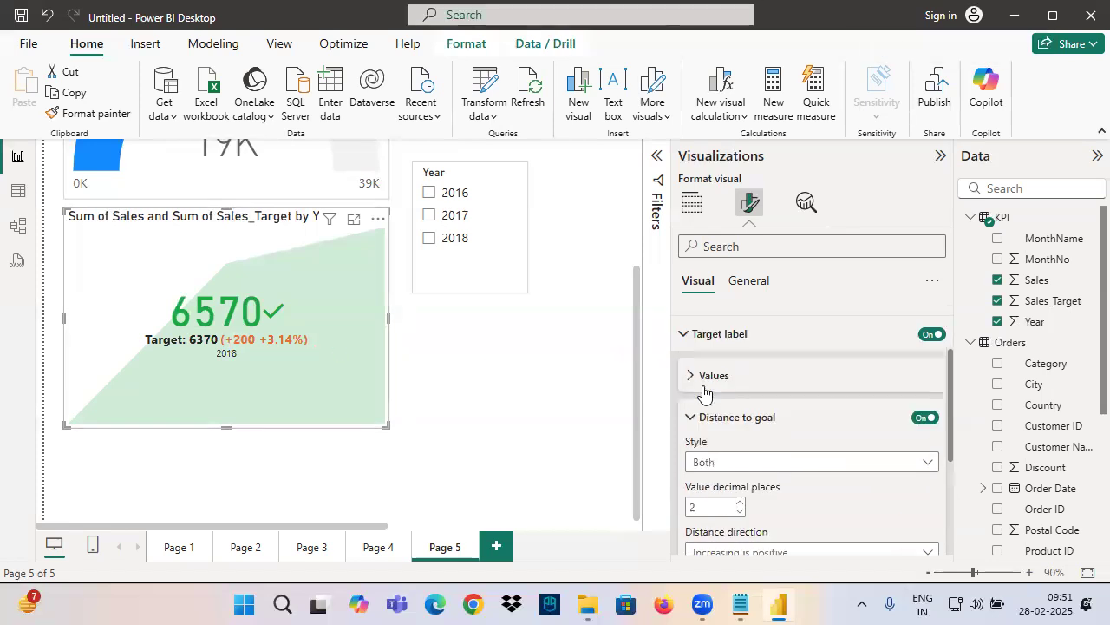
click(710, 513)
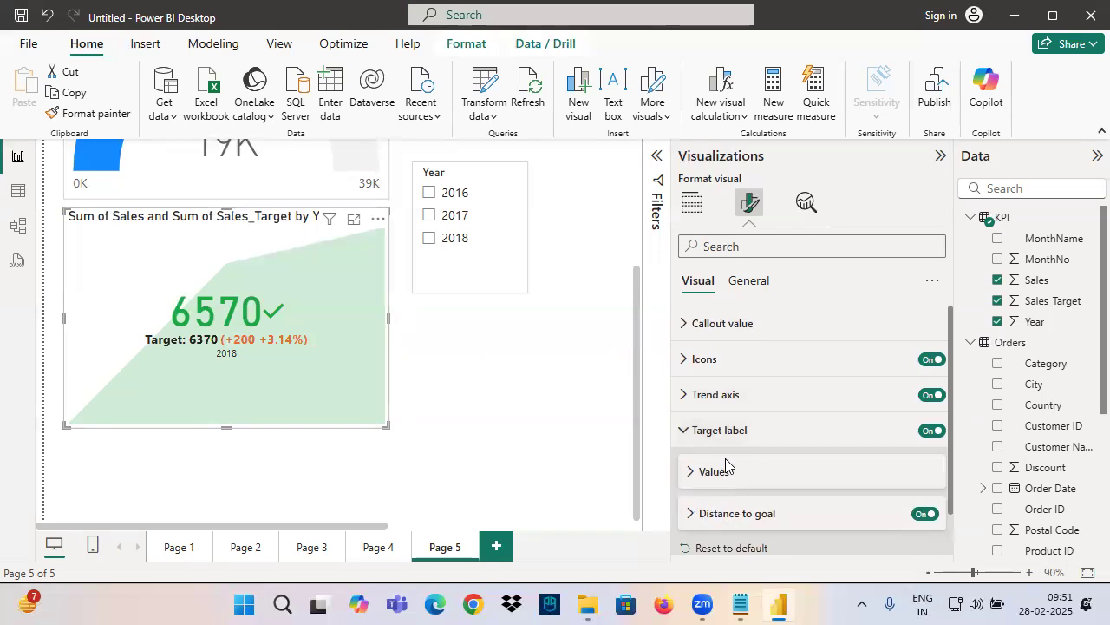
click(718, 431)
scroll(305, 354, up, 2)
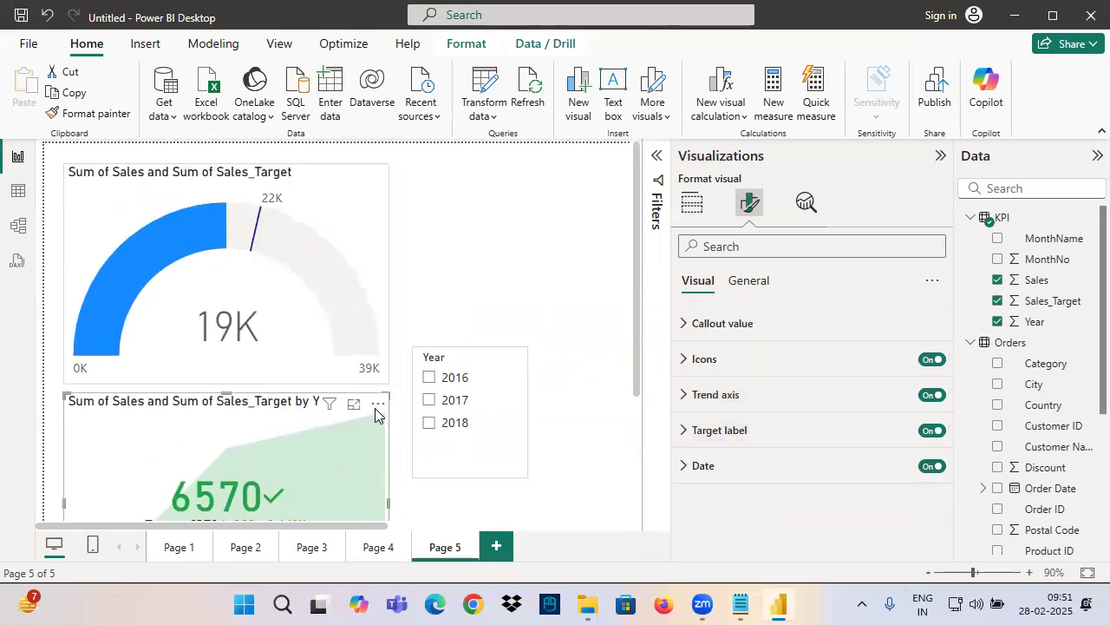
Select the gauge visual, draw arrows pointing to its fill arc, and clear the drawings
click(173, 250)
key(ctrl+2)
mouse_move(155, 138)
mouse_down()
mouse_move(186, 164)
mouse_move(195, 199)
mouse_up()
drag(165, 181, 218, 206)
drag(223, 143, 207, 215)
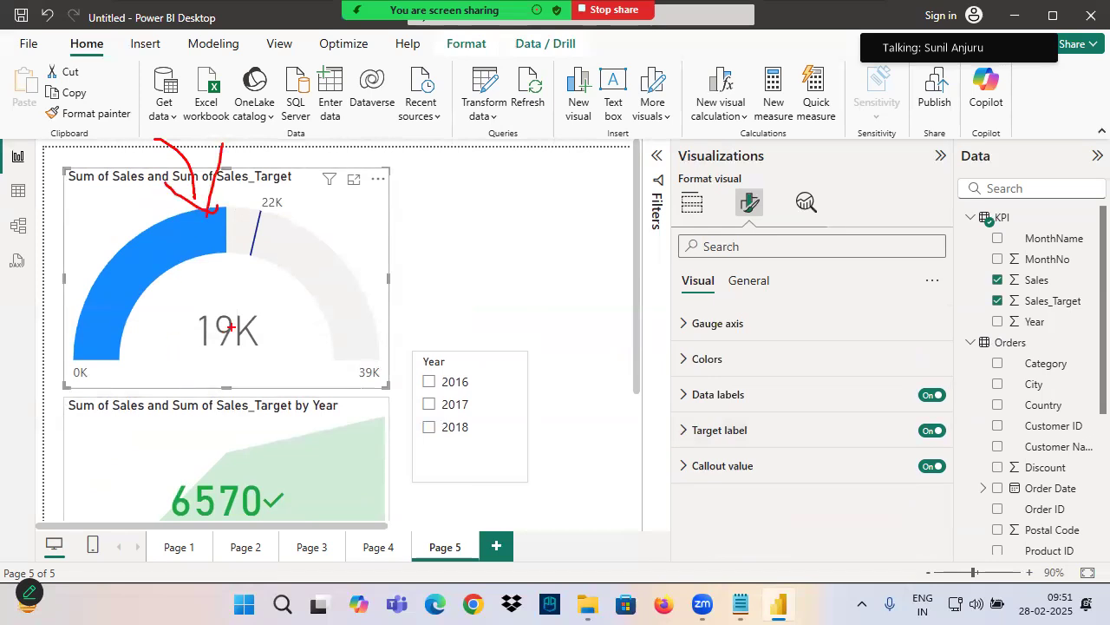
key(Escape)
Filter the page to 2016, mark the KPI's sales value, and handwrite "Red" over the gauge's fill arc
scroll(252, 317, down, 3)
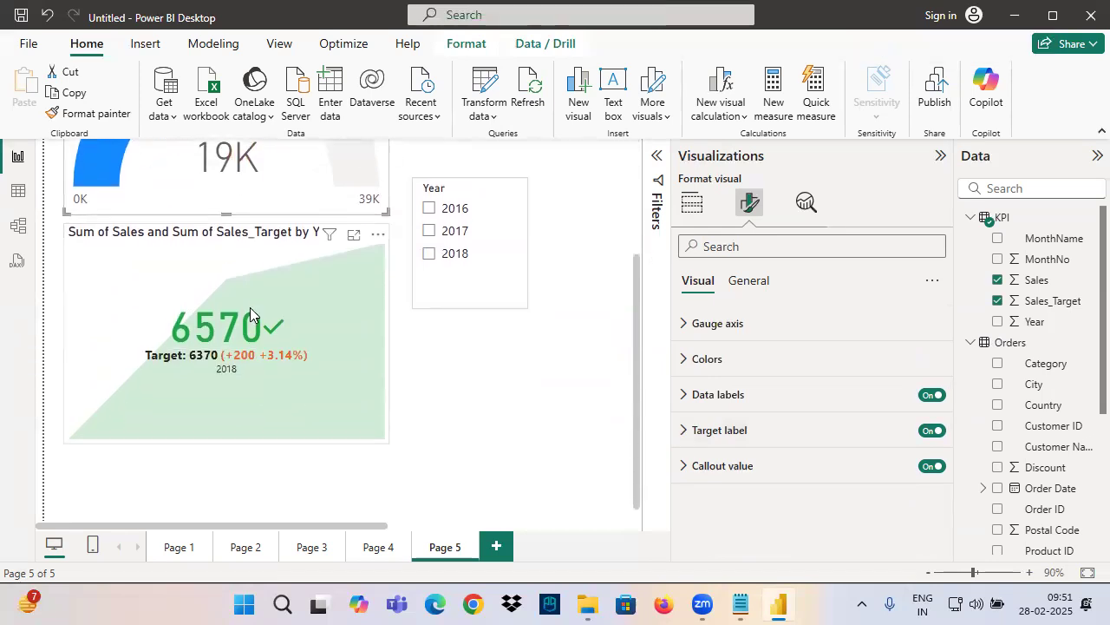
click(249, 314)
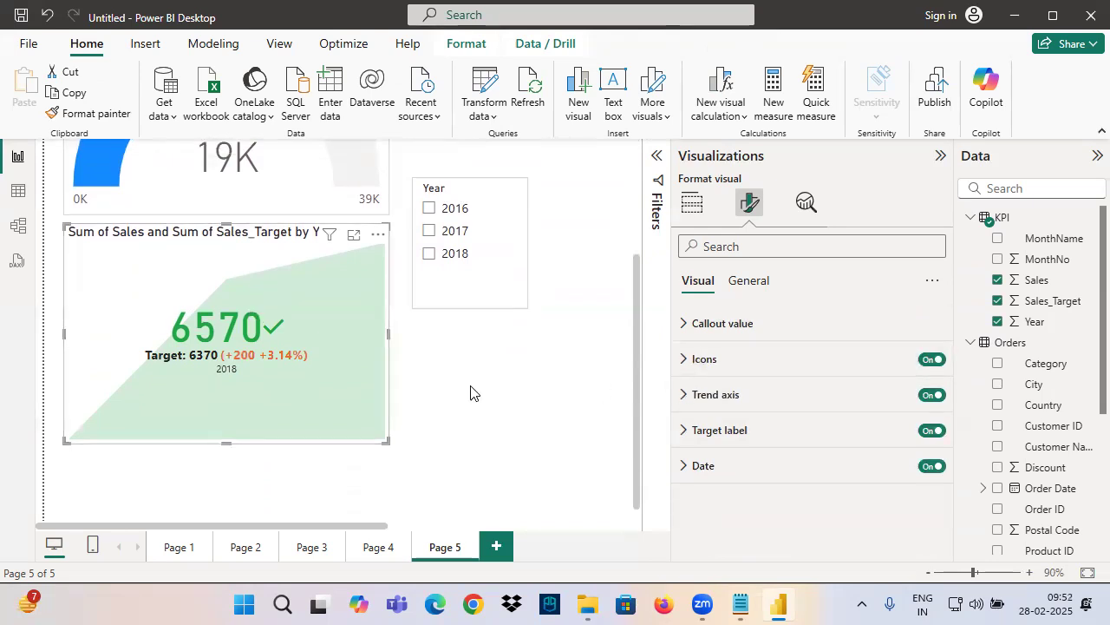
scroll(444, 377, down, 1)
scroll(444, 393, down, 1)
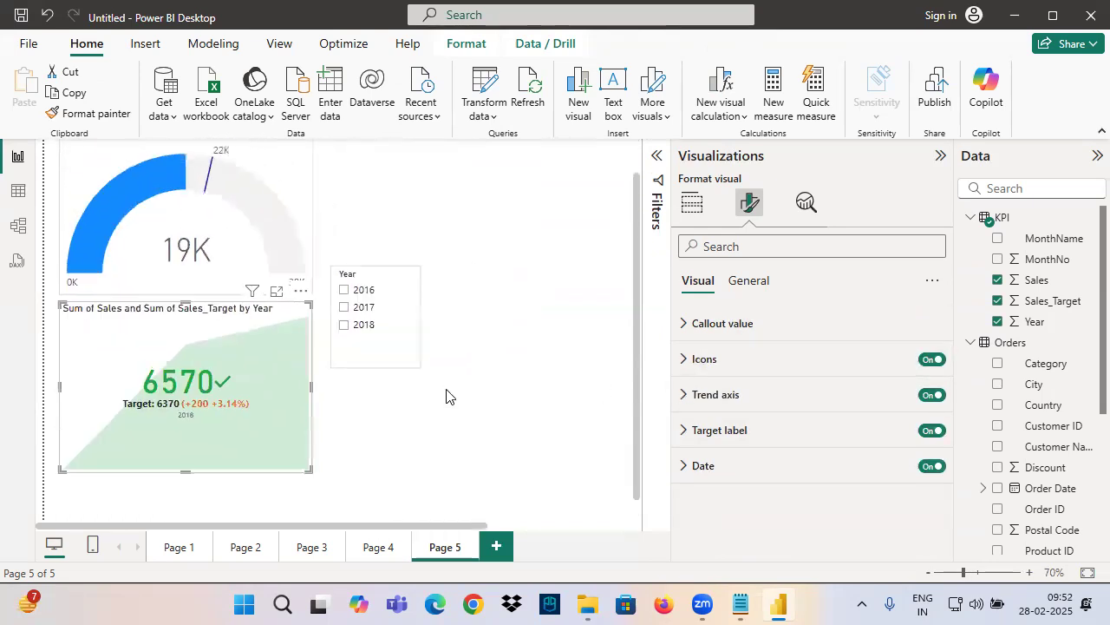
click(363, 330)
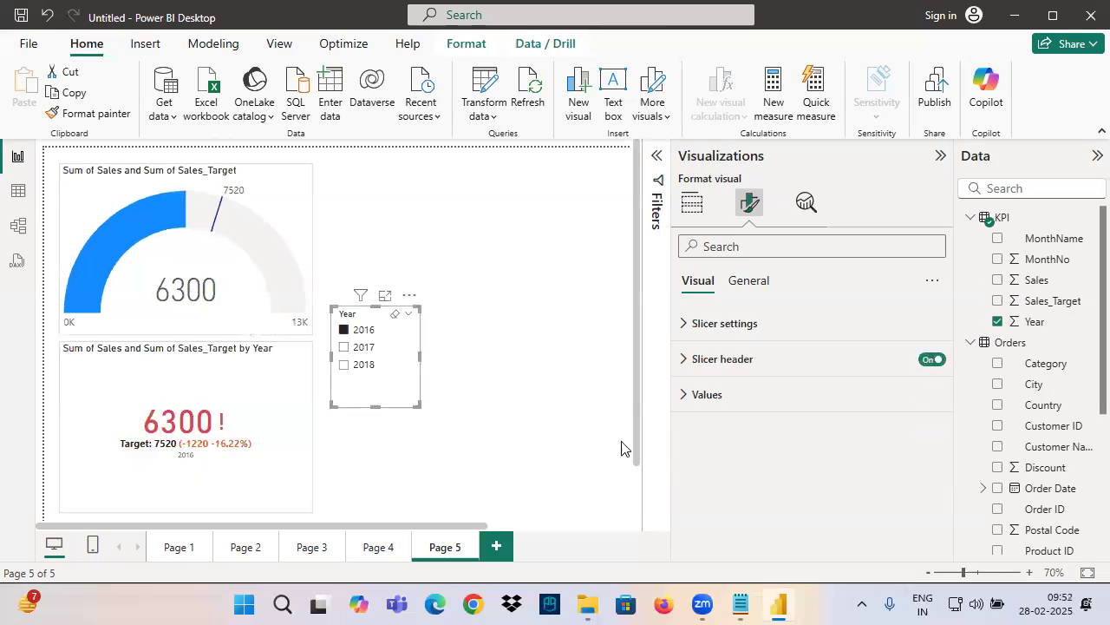
mouse_move(150, 441)
mouse_down()
mouse_move(228, 432)
mouse_move(230, 380)
mouse_move(247, 372)
mouse_move(210, 380)
mouse_up()
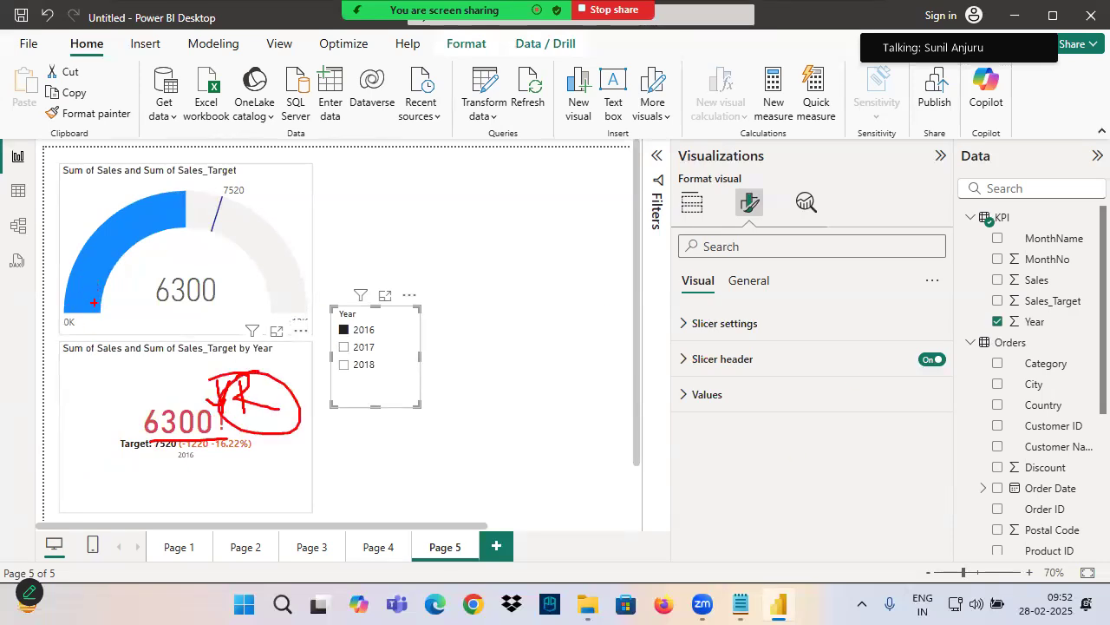
drag(83, 307, 165, 193)
mouse_move(181, 171)
mouse_down()
mouse_move(176, 181)
mouse_move(164, 157)
mouse_move(0, 246)
mouse_up()
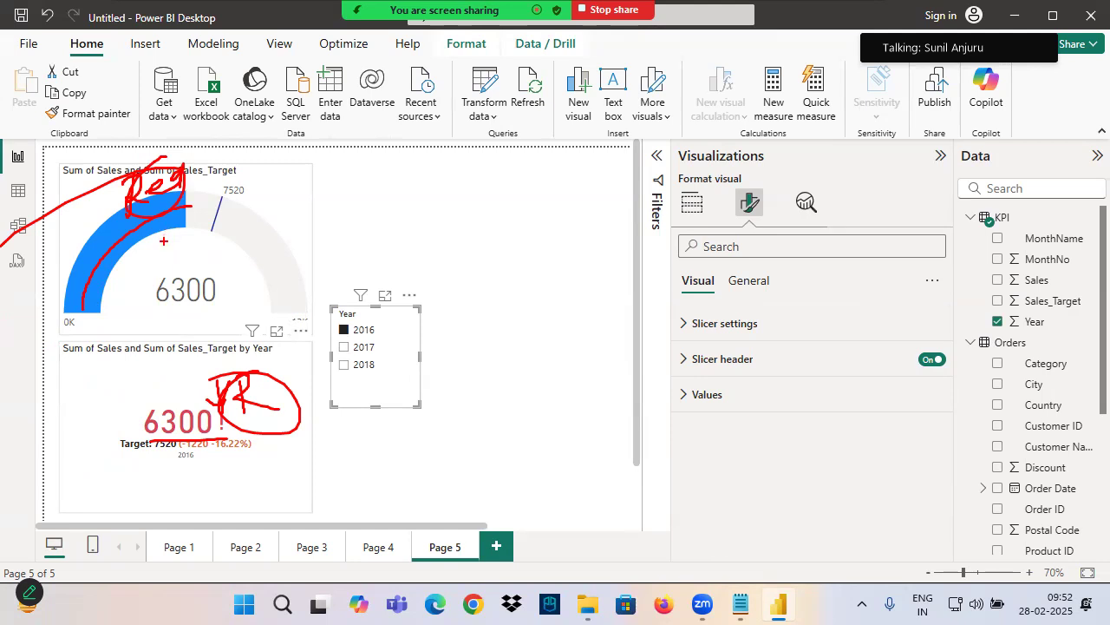
Filter the page to 2018 and mark the KPI's sales value and the gauge's fill arc
click(346, 365)
mouse_move(136, 441)
mouse_down()
mouse_move(189, 427)
mouse_move(174, 378)
mouse_move(165, 408)
mouse_move(230, 372)
mouse_move(283, 382)
mouse_up()
drag(85, 320, 142, 205)
mouse_move(92, 174)
mouse_down()
mouse_move(80, 202)
mouse_move(143, 185)
mouse_up()
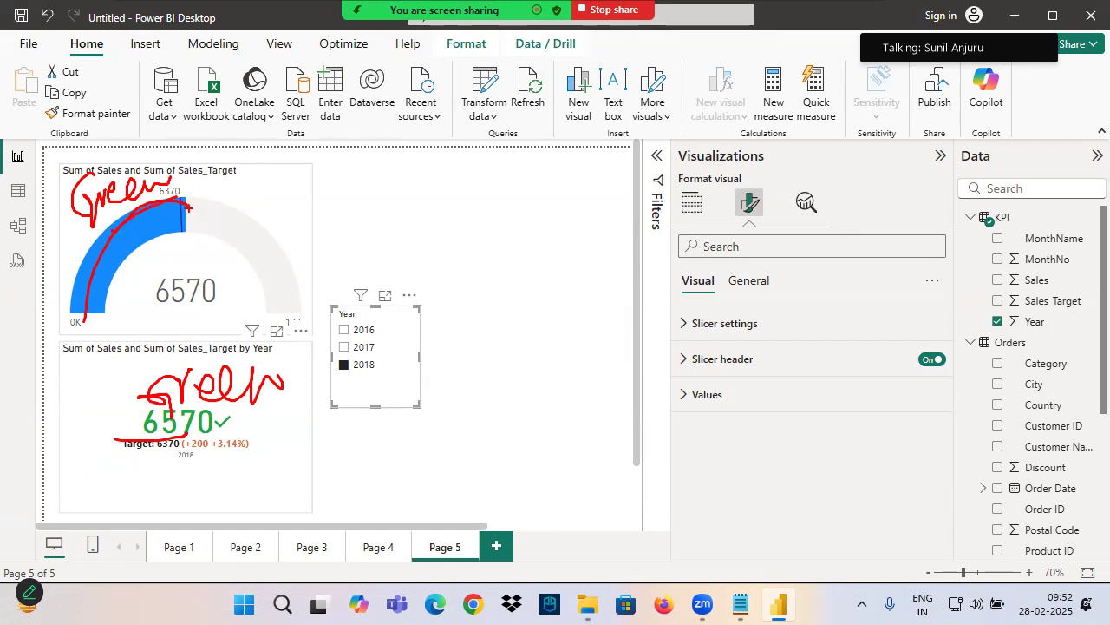
Select the KPI visual, trace the gauge's fill arc, and handwrite "Green" over it
click(188, 289)
click(215, 409)
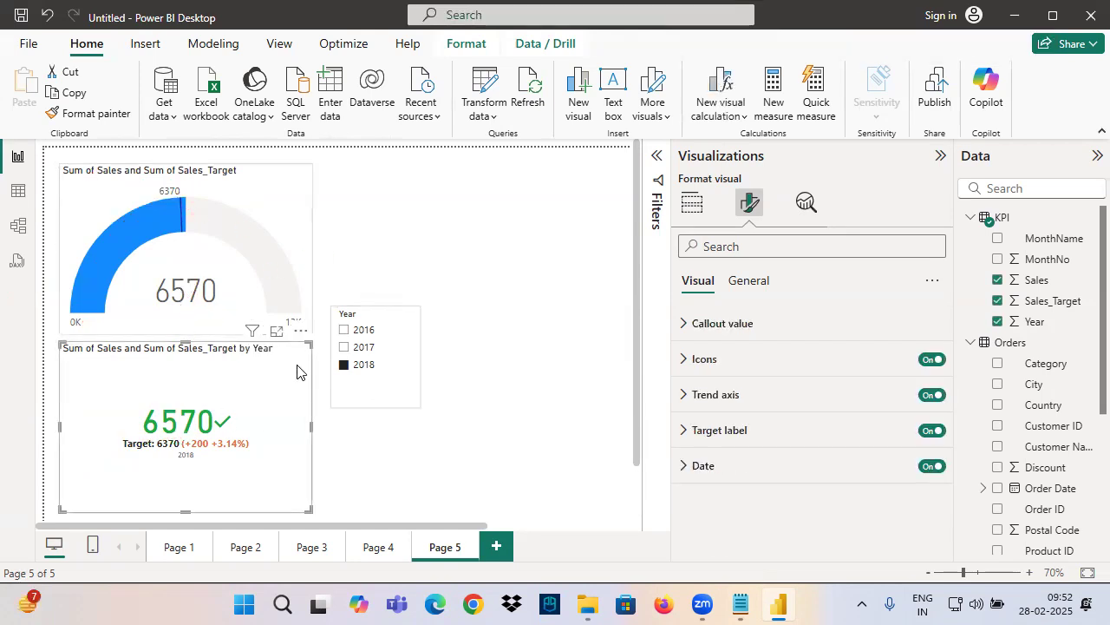
drag(87, 311, 160, 216)
mouse_move(106, 174)
mouse_down()
mouse_move(77, 208)
mouse_move(152, 186)
mouse_up()
mouse_move(88, 322)
mouse_down()
mouse_move(121, 227)
mouse_move(189, 201)
mouse_up()
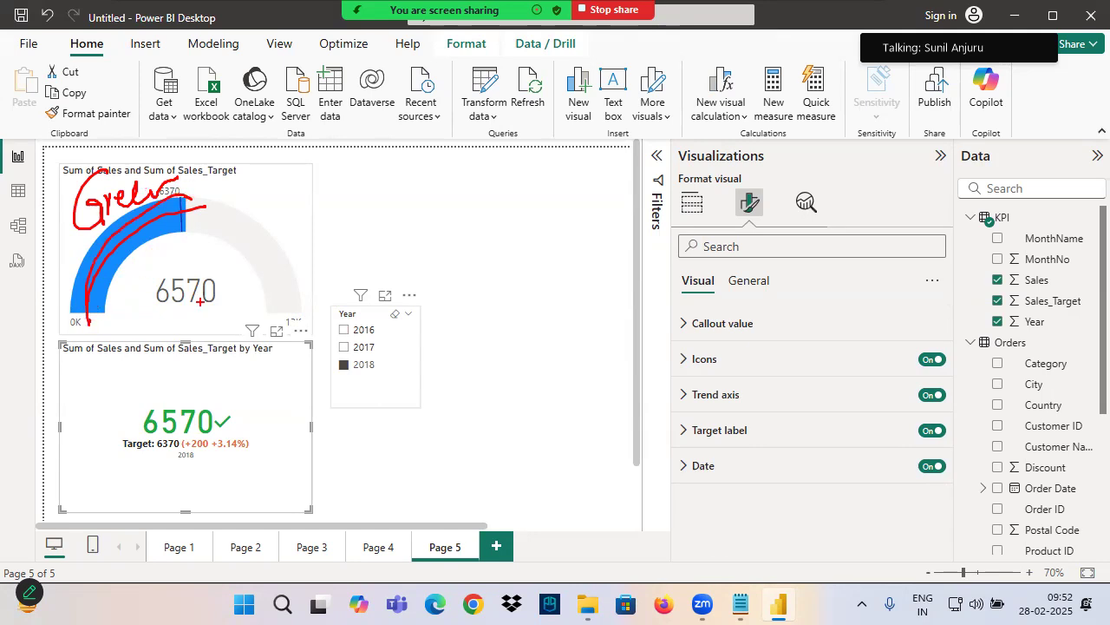
Change the gauge's fill color to the red theme color
click(161, 266)
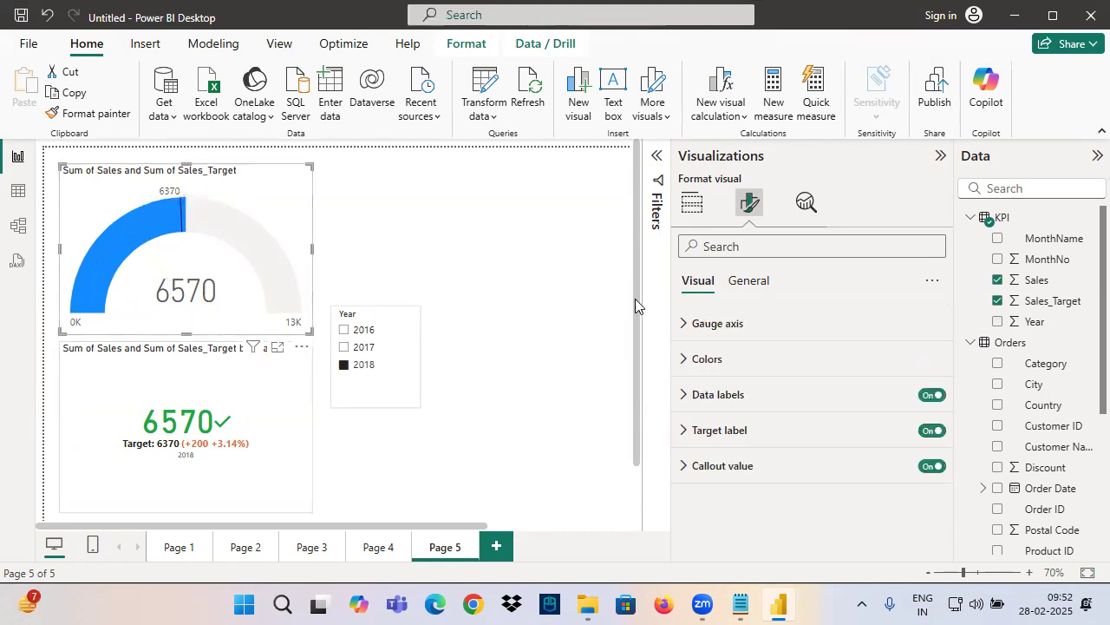
click(735, 353)
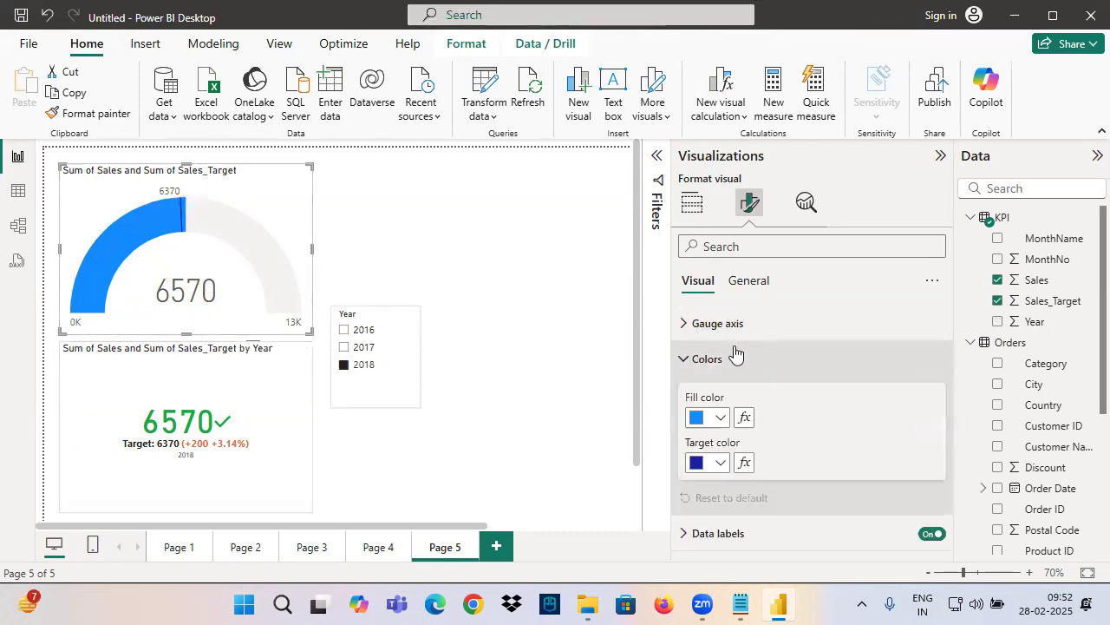
click(720, 419)
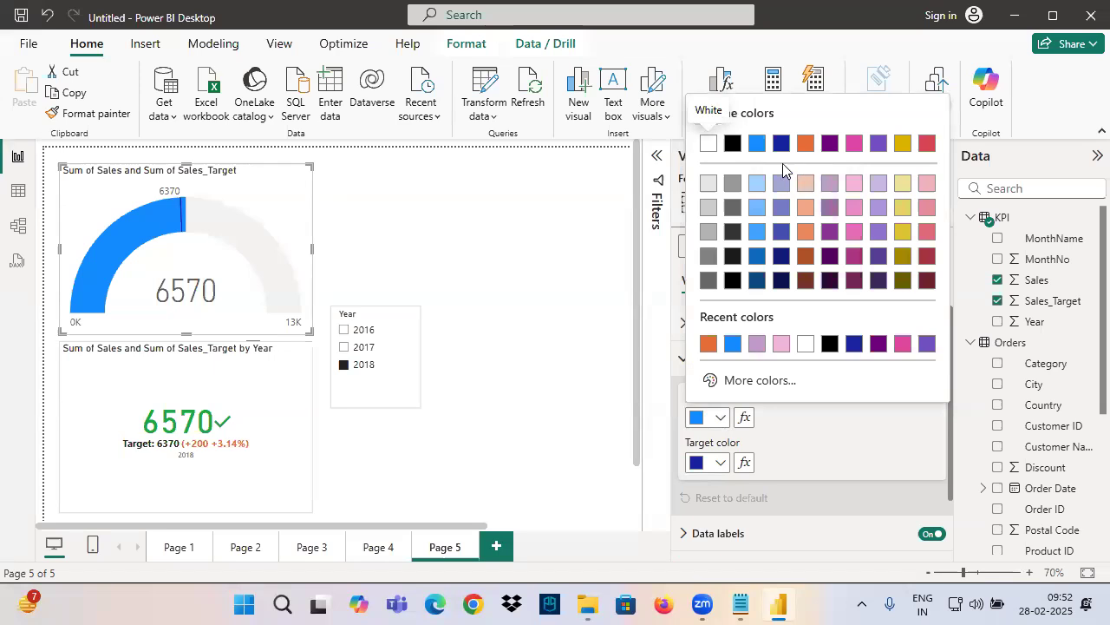
click(927, 143)
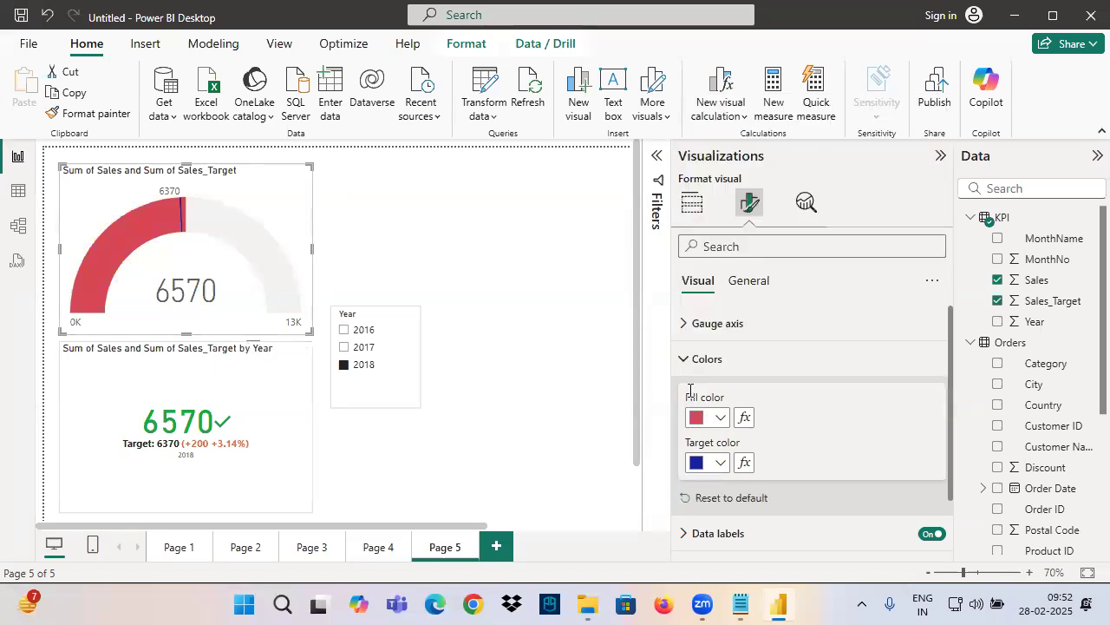
click(720, 419)
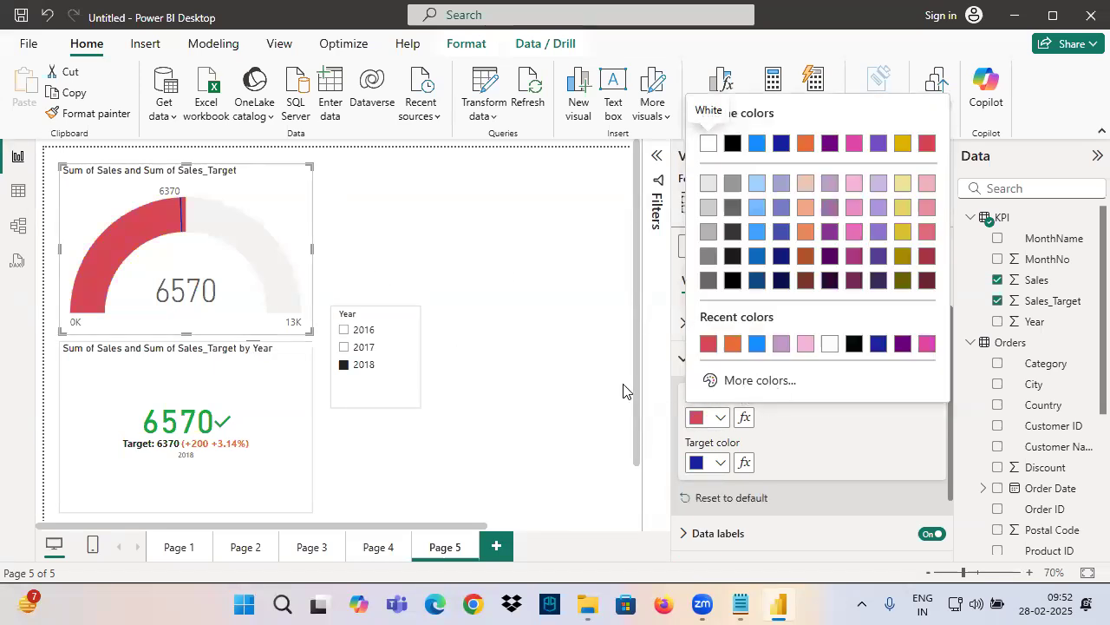
Filter the page by 2016, 2018 and 2017 to compare the gauge and KPI colors, and clear the year selection
click(366, 340)
click(361, 330)
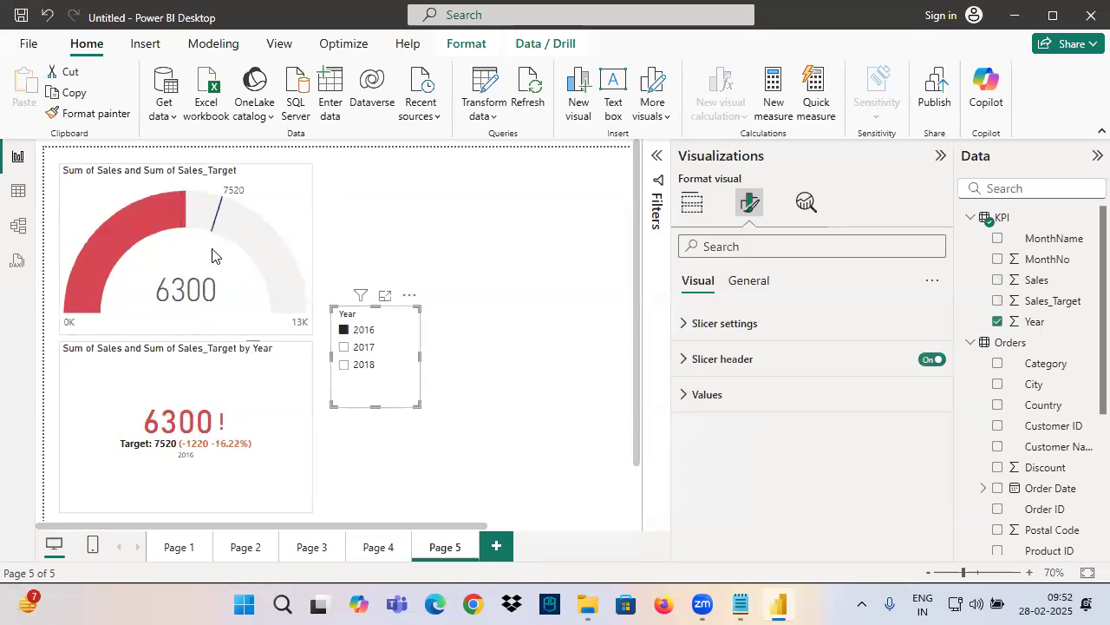
click(355, 364)
click(350, 345)
click(349, 333)
click(355, 363)
click(356, 363)
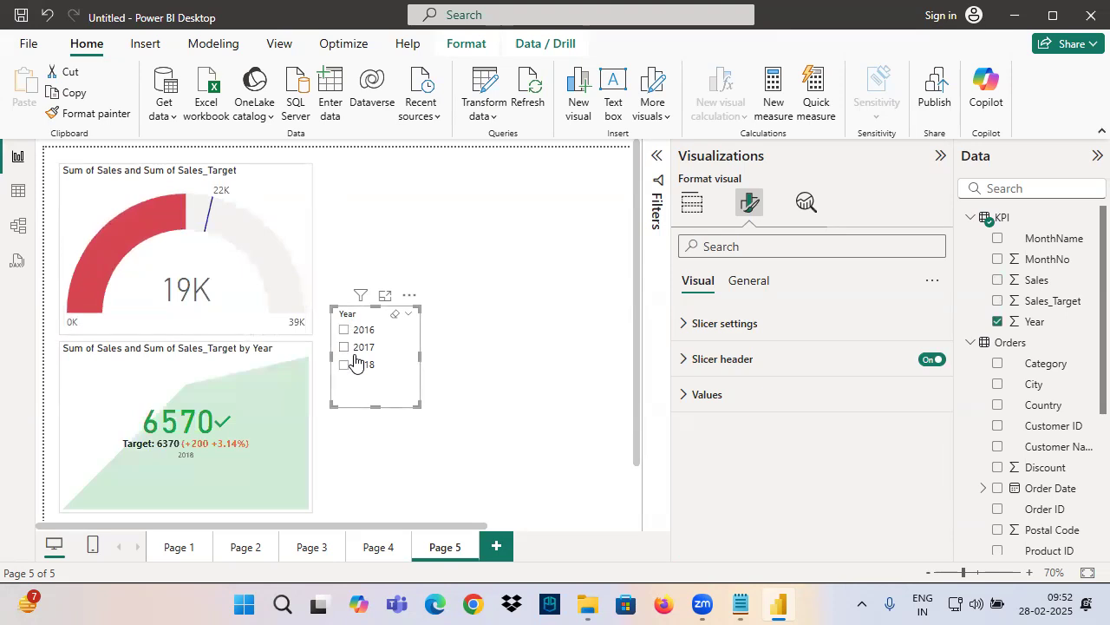
Filter the page to 2016 and set the gauge's fill color to the recently used blue
click(344, 330)
click(235, 314)
click(786, 359)
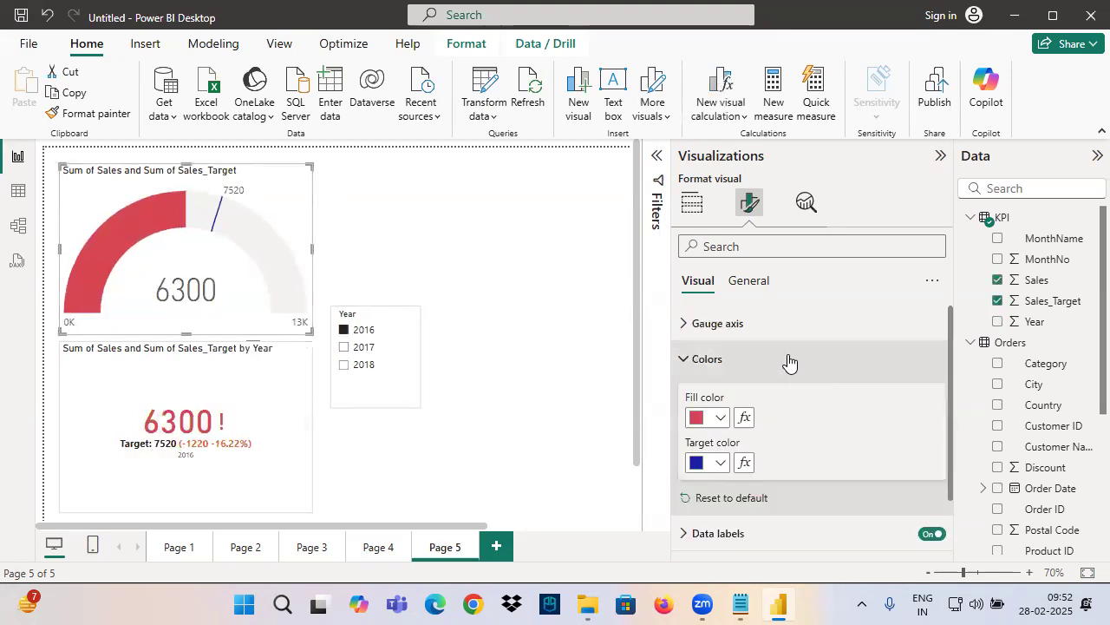
click(717, 419)
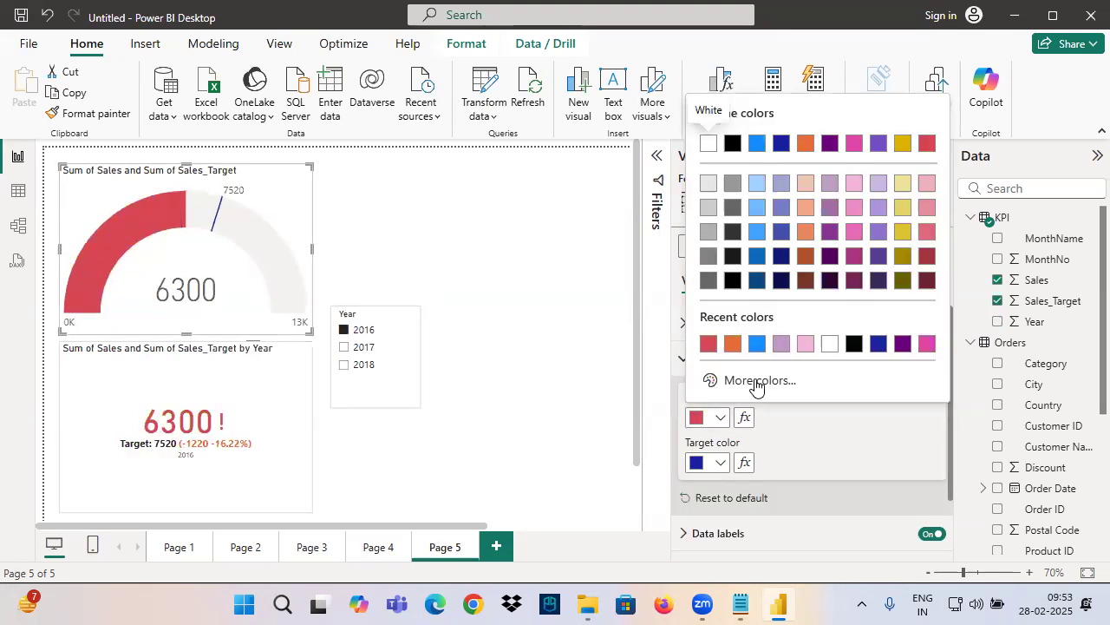
click(759, 345)
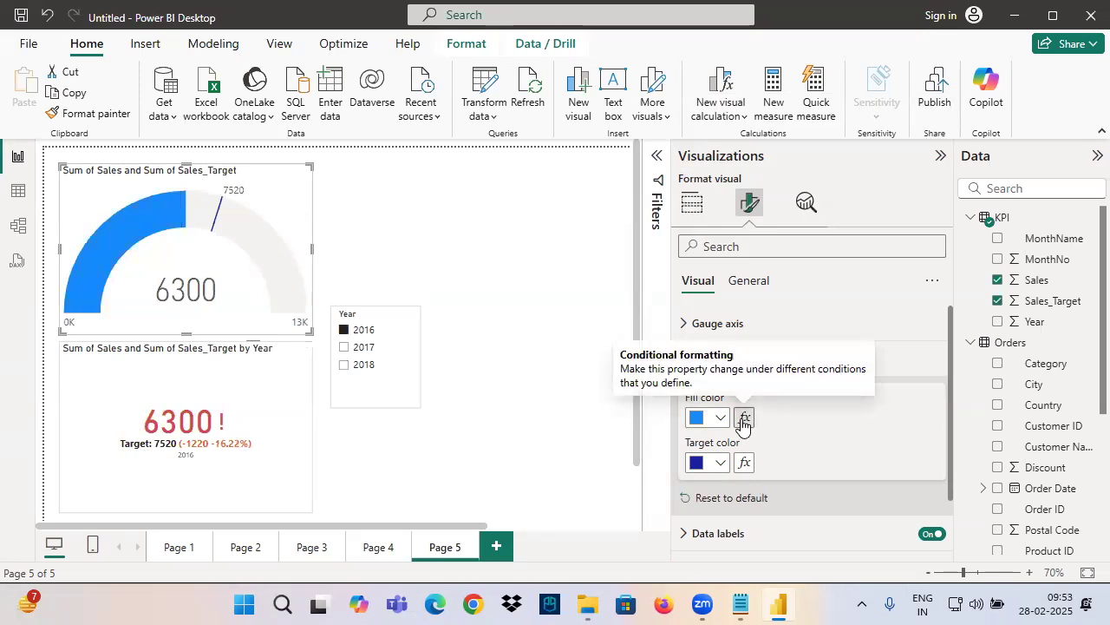
Circle the gauge's fill color and conditional formatting setting, and clear the drawing
key(ctrl+2)
mouse_move(781, 402)
mouse_down()
mouse_move(691, 388)
mouse_move(753, 434)
mouse_move(657, 390)
mouse_up()
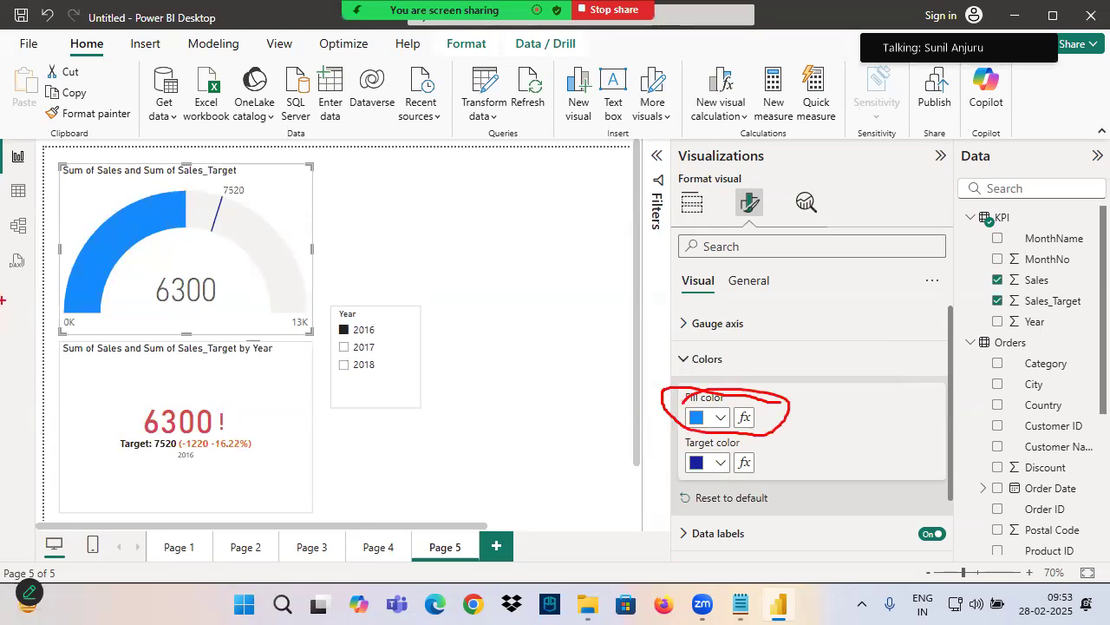
key(Escape)
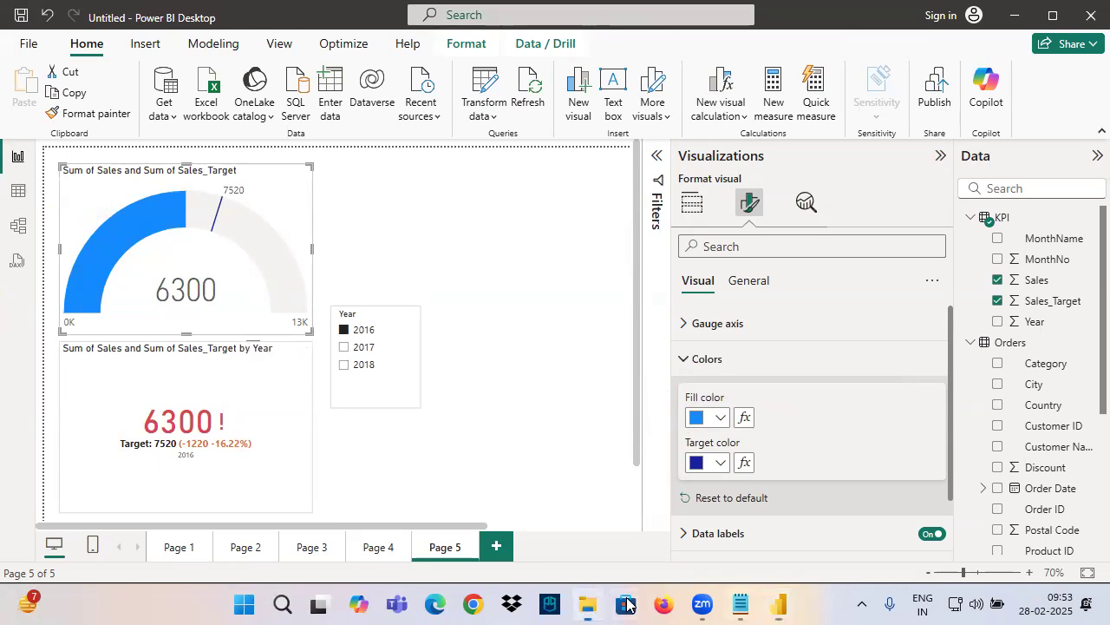
Switch to File Explorer and open the Power BI Architecture document from the 0. Power BI Introduction folder
click(588, 604)
click(90, 416)
click(236, 328)
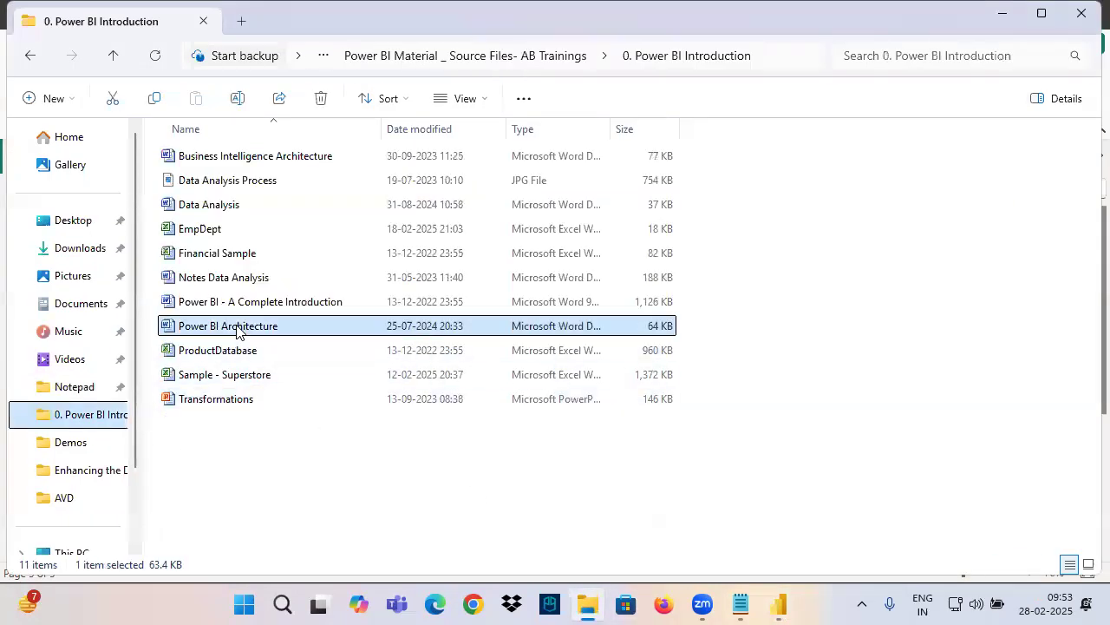
double_click(236, 328)
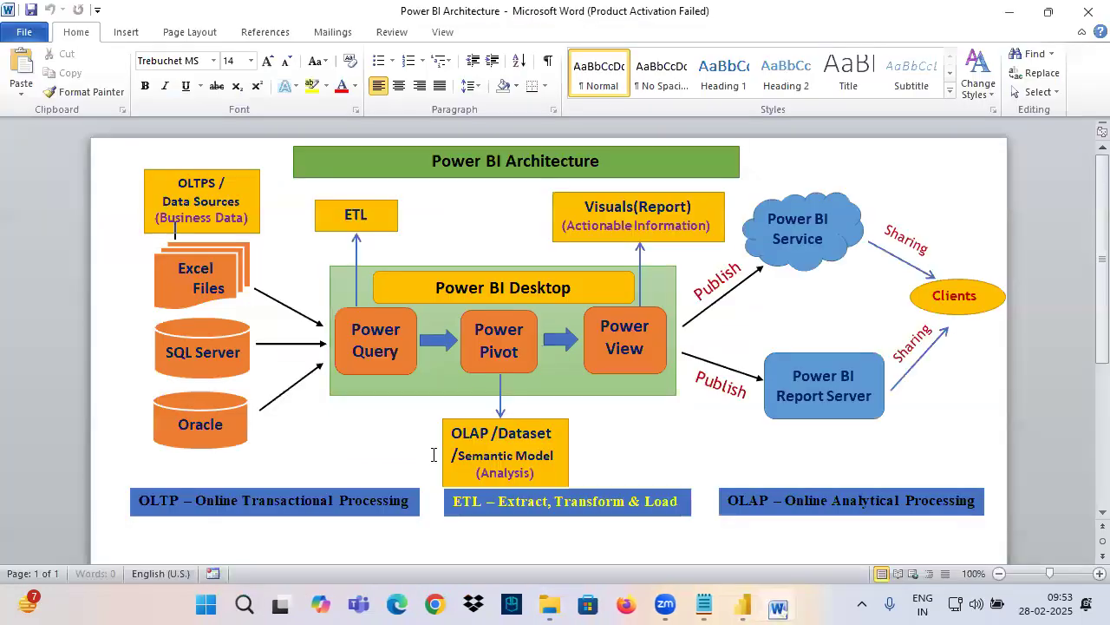
Highlight the Power Pivot text in the architecture diagram, deselect it, and switch back to Power BI Desktop
click(519, 357)
drag(524, 357, 474, 335)
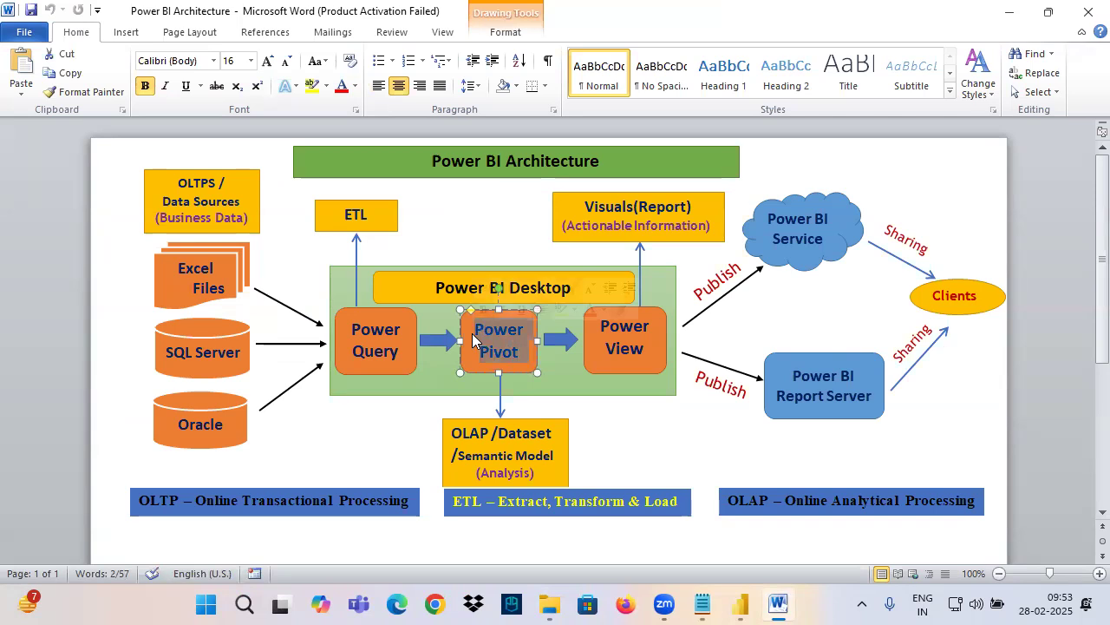
click(497, 337)
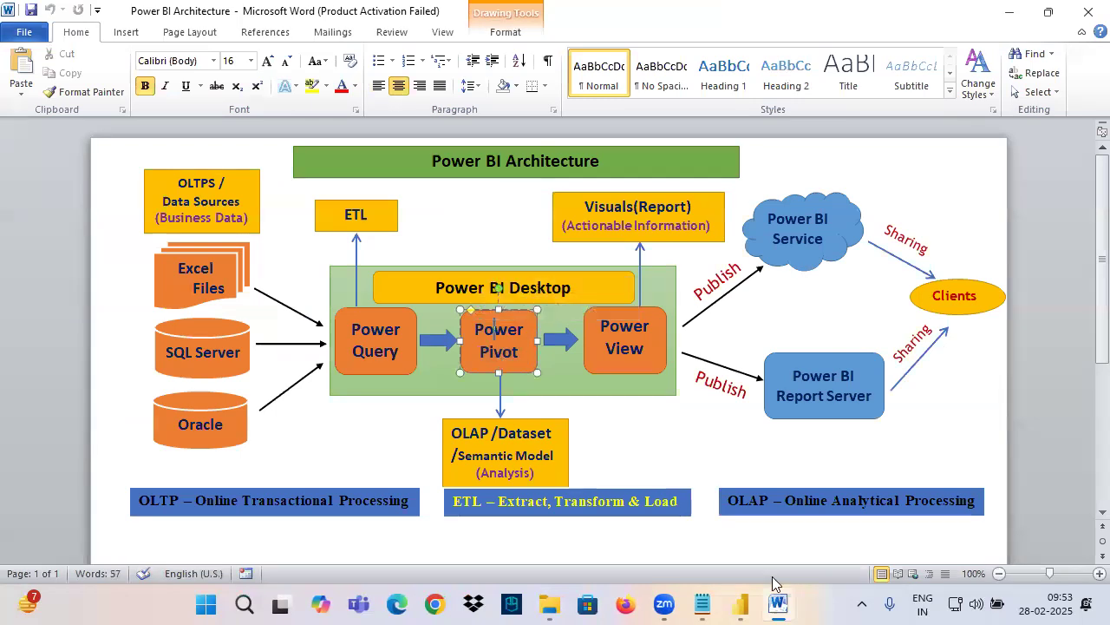
click(740, 604)
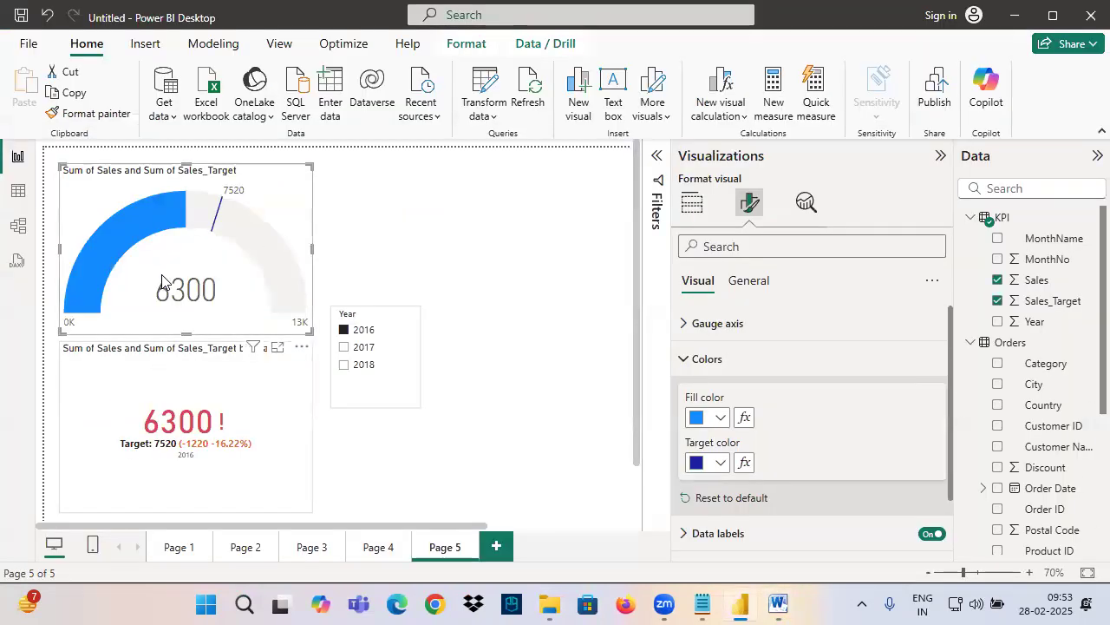
Switch to the table view and start a new measure named Color in the KPI table
mouse_move(734, 426)
mouse_down()
mouse_move(897, 343)
mouse_move(850, 423)
mouse_up()
click(16, 194)
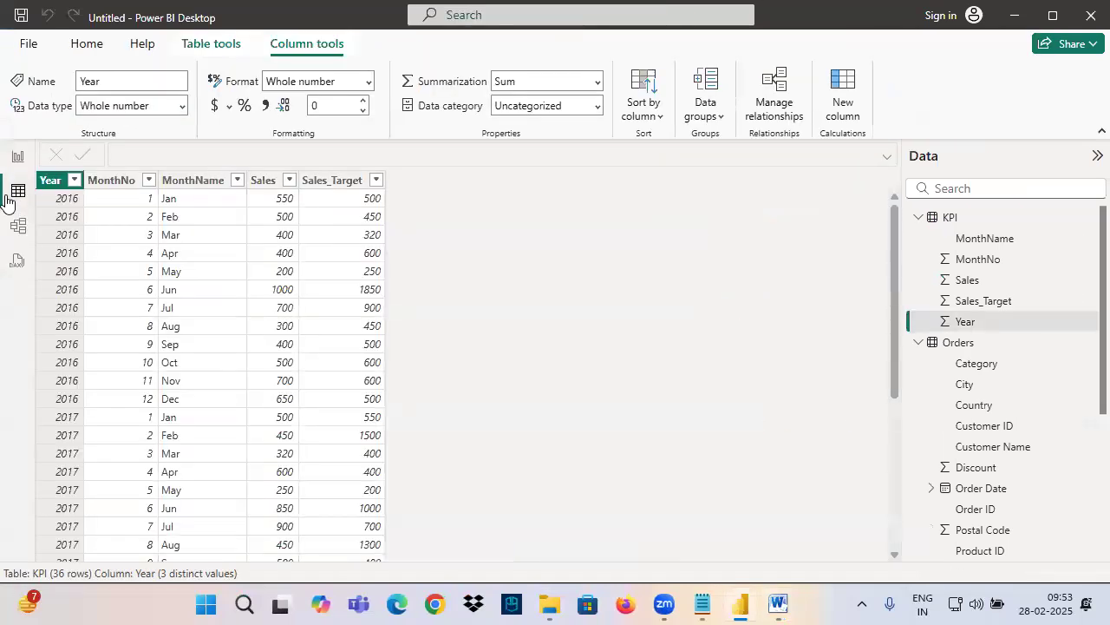
click(949, 218)
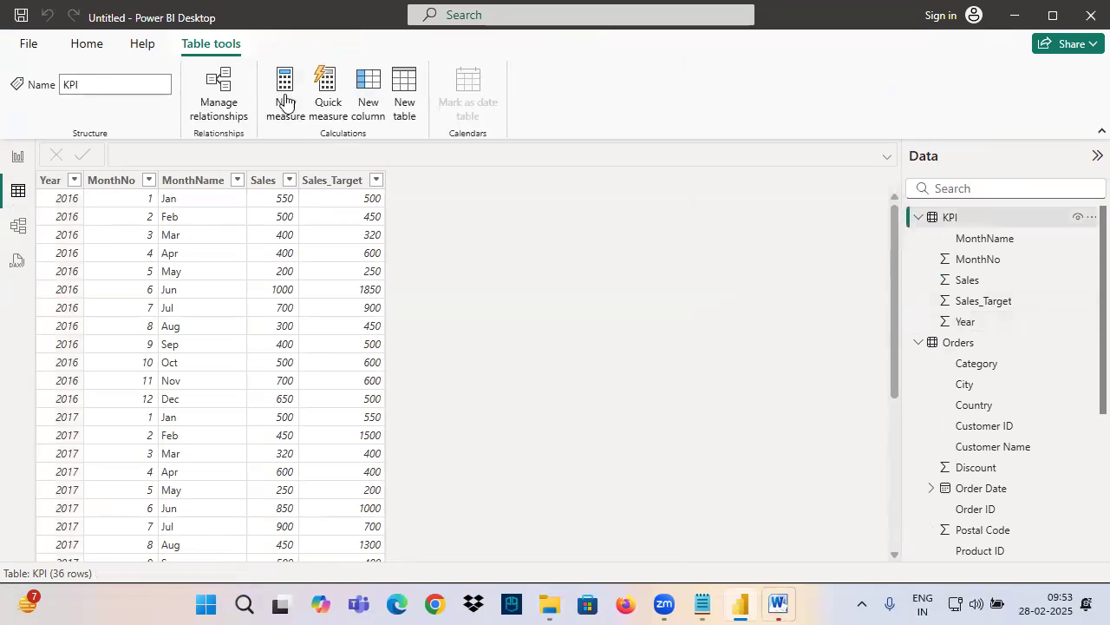
scroll(208, 159, up, 6)
double_click(173, 160)
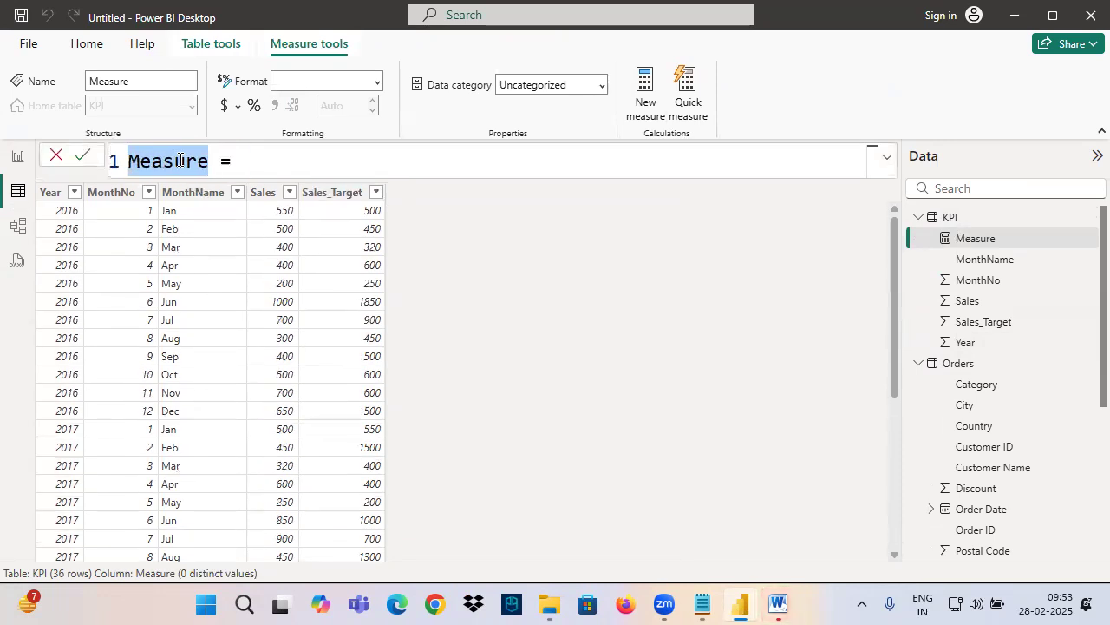
text(Color)
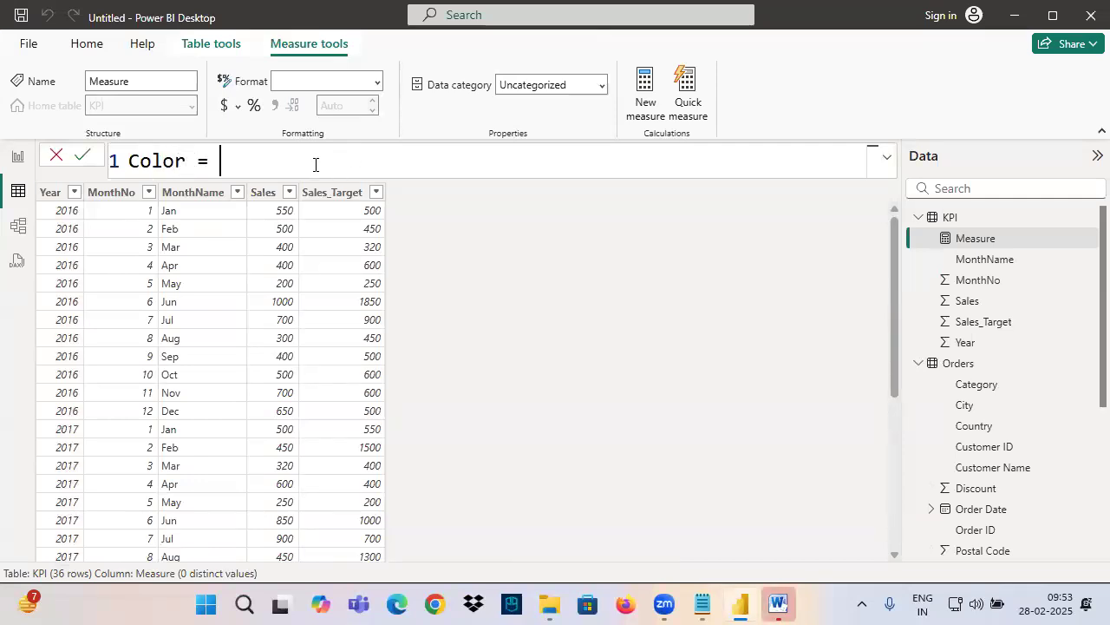
key(shift+Return)
text(if)
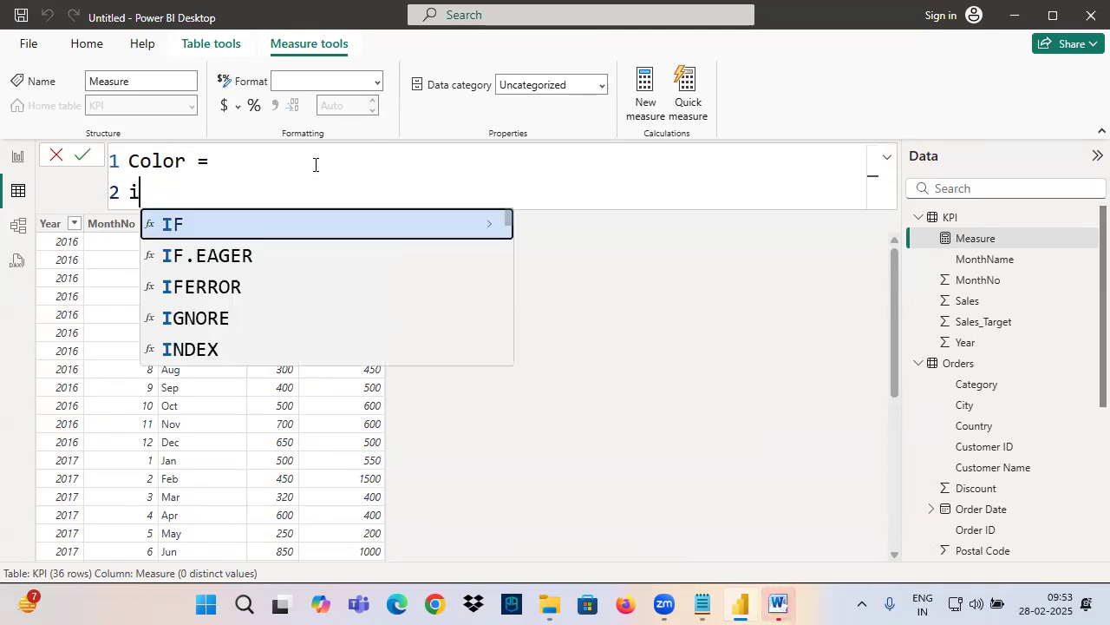
key(Tab)
key(BackSpace)
key(BackSpace)
key(BackSpace)
key(BackSpace)
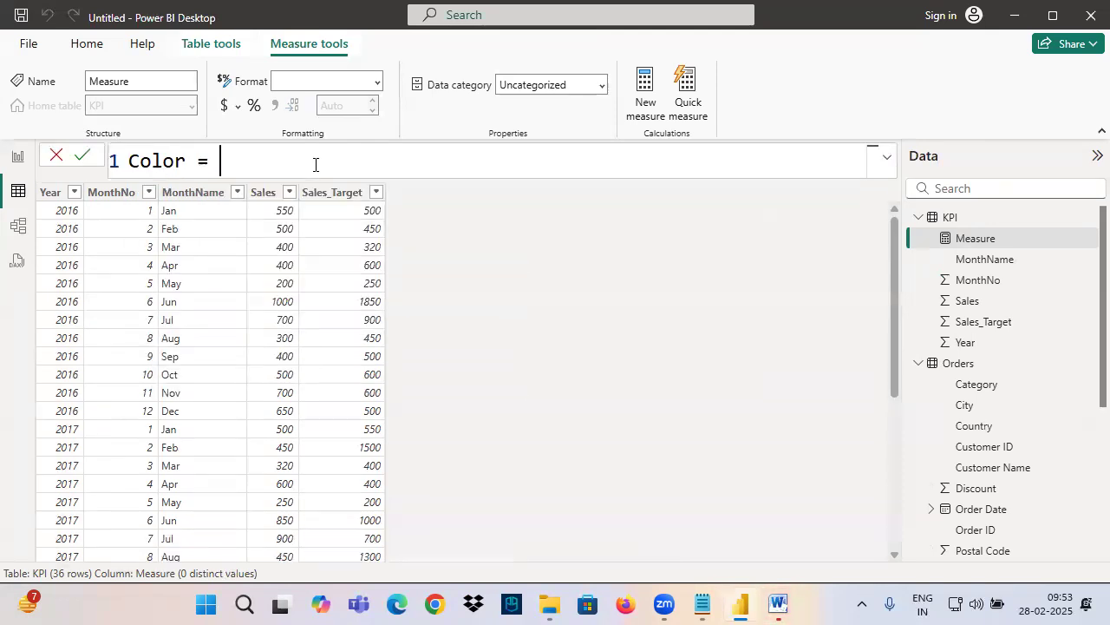
Begin the Color formula with an IF function testing SUM('KPI'[Sales])>=
text(if)
key(Tab)
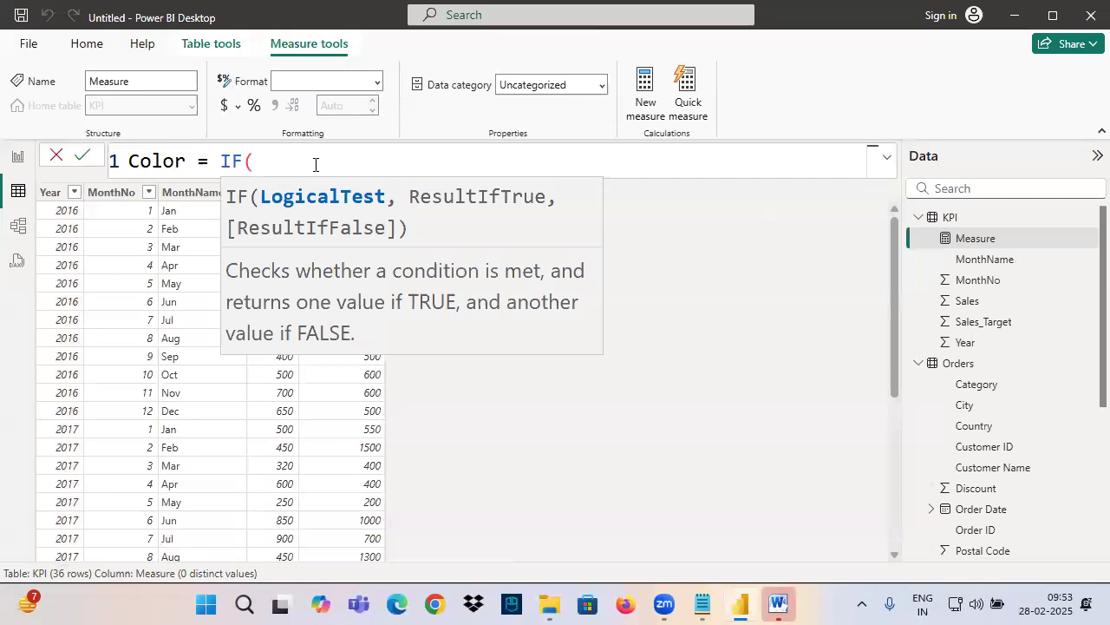
text(sum)
key(Tab)
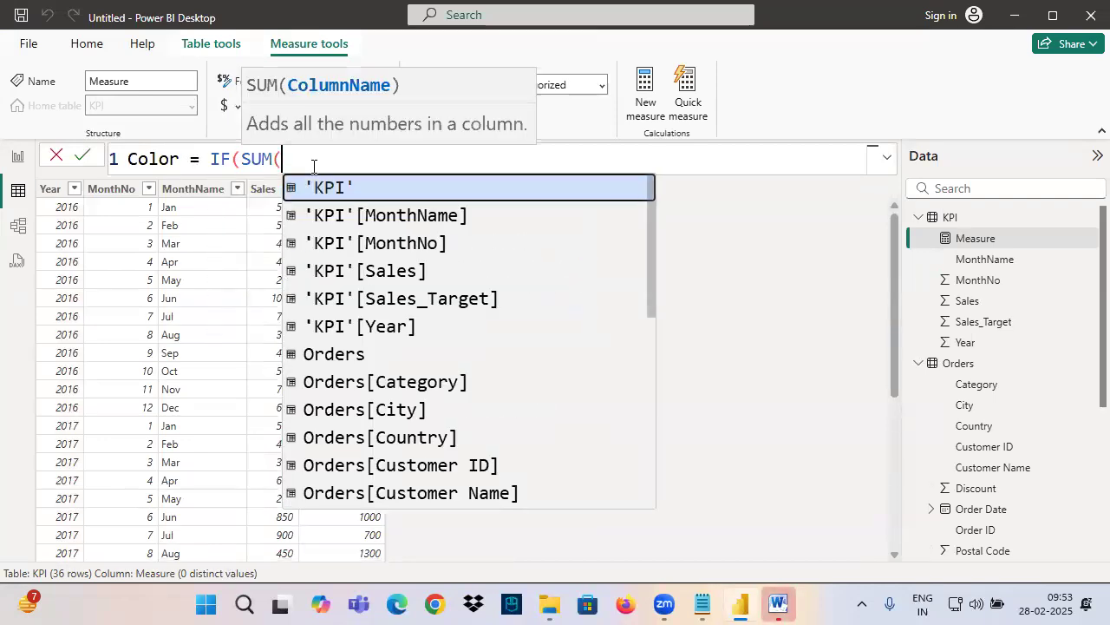
text(sal)
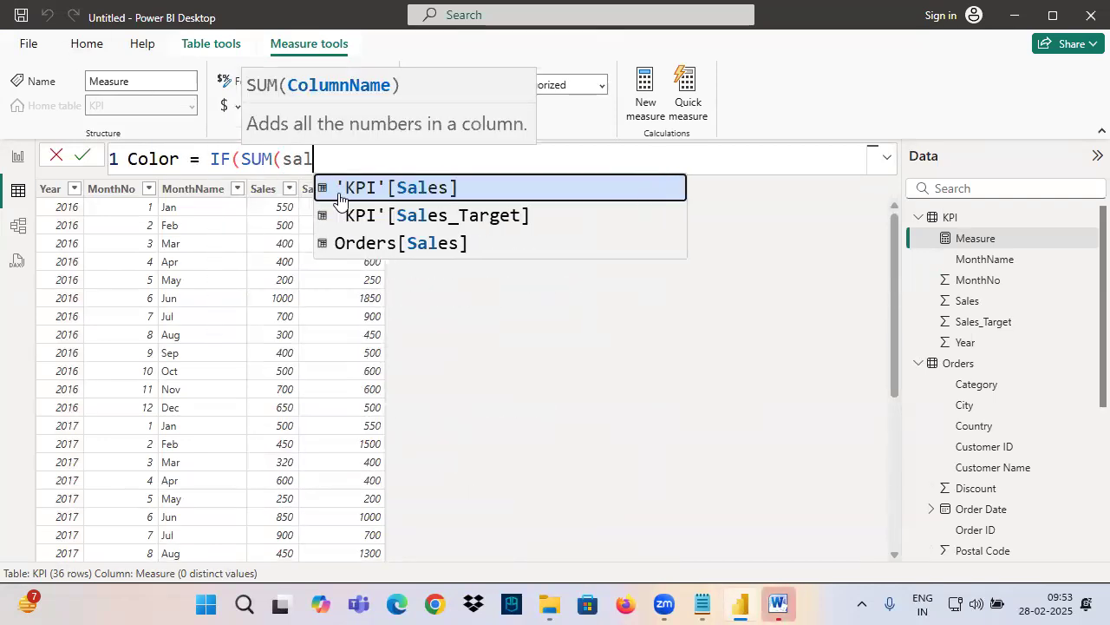
click(411, 189)
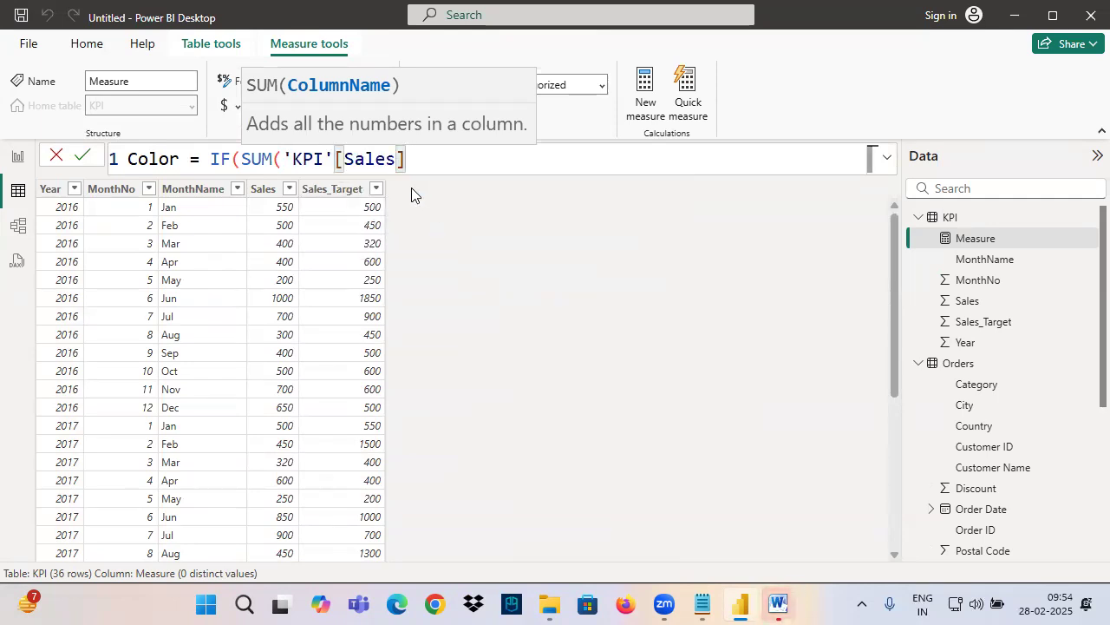
text()>)
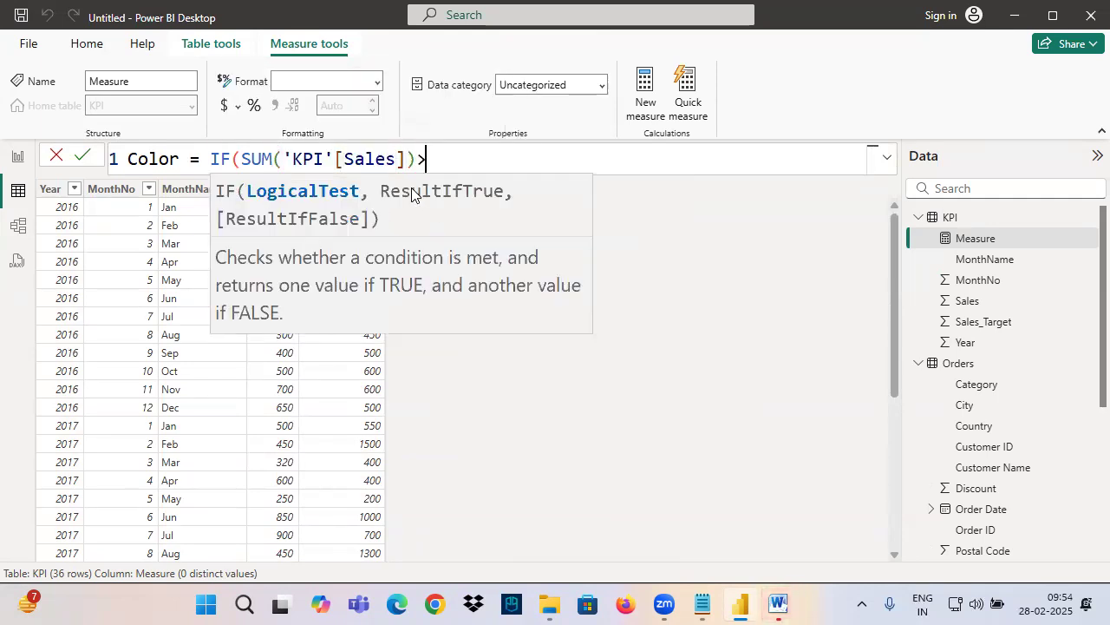
text(=)
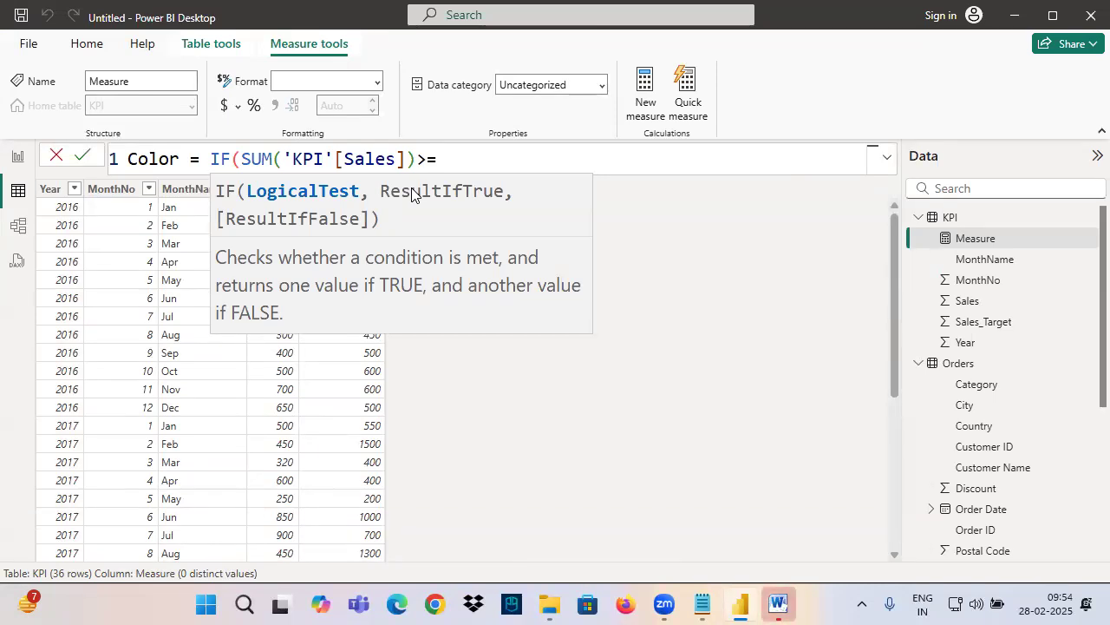
text(sum)
Complete the IF condition's comparison with SUM('KPI'[Sales_Target])
key(Tab)
text(targe)
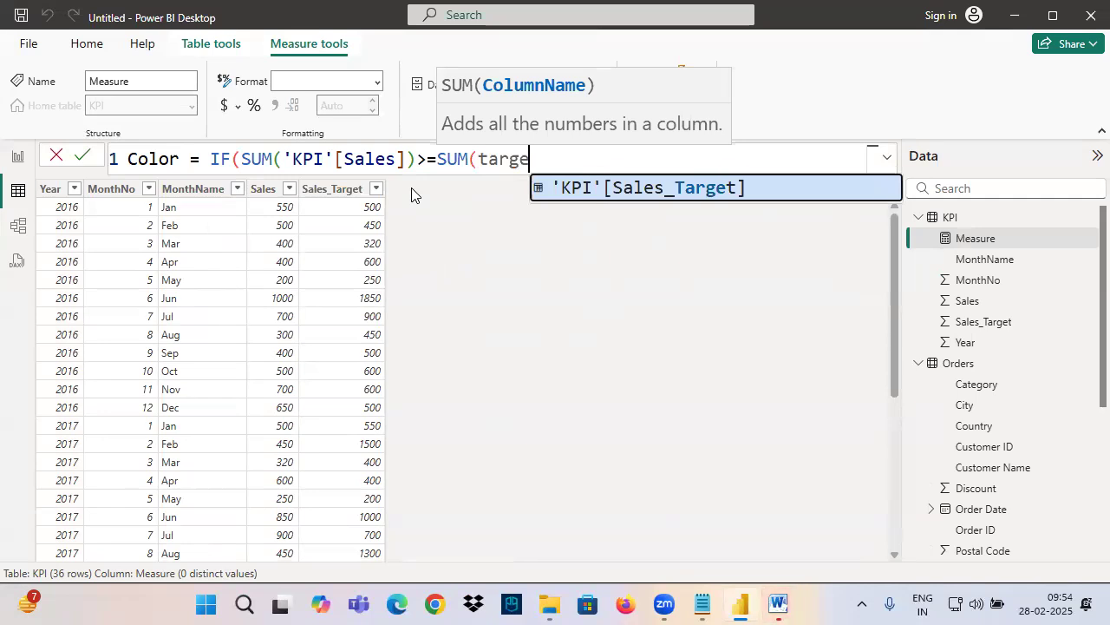
click(621, 194)
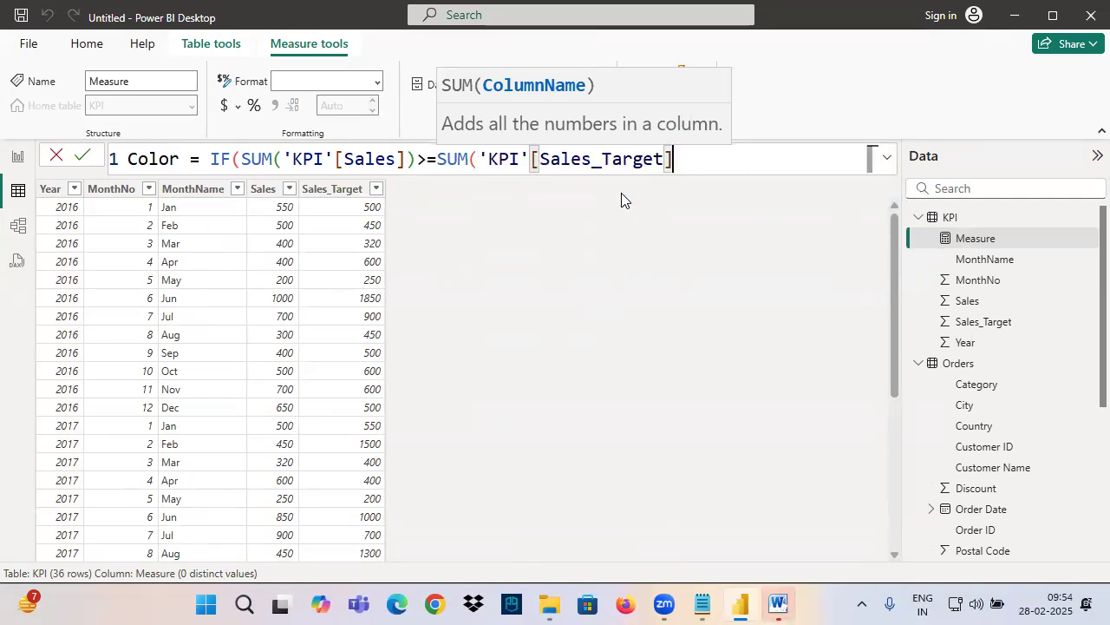
text())
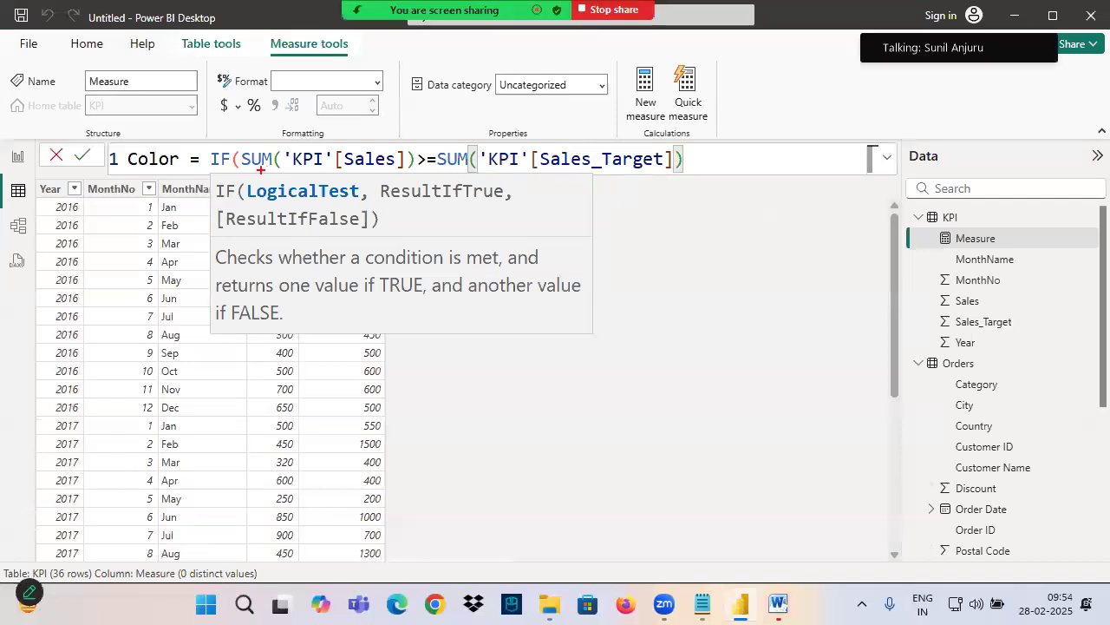
Mark up the IF syntax hint and both sides of the sales-versus-target condition, and clear the drawing
drag(196, 198, 360, 203)
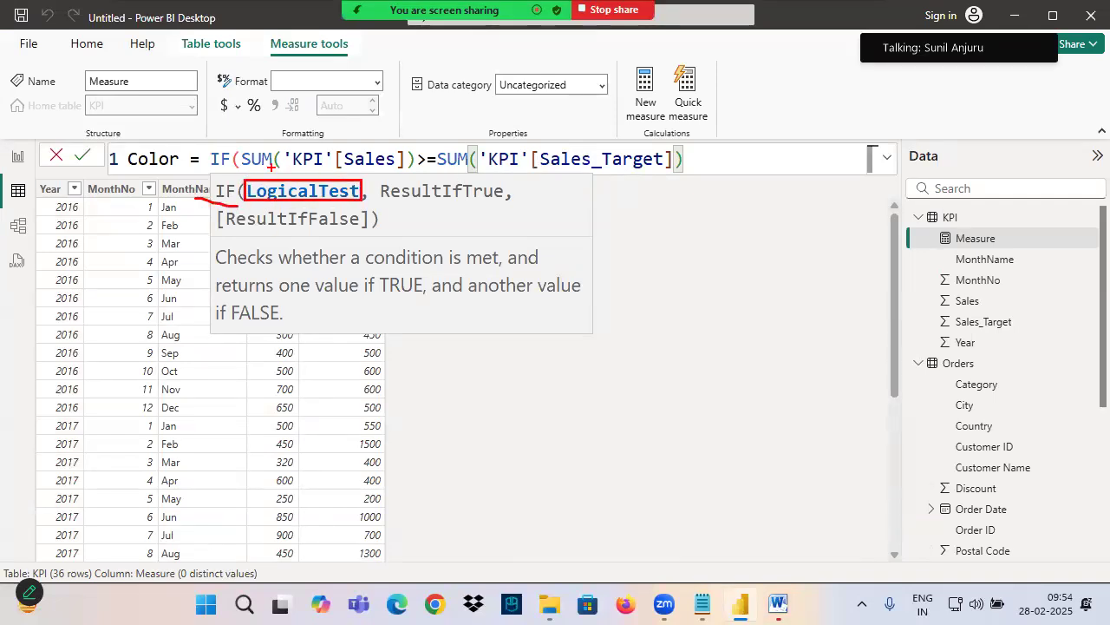
drag(691, 560, 700, 587)
drag(302, 174, 401, 176)
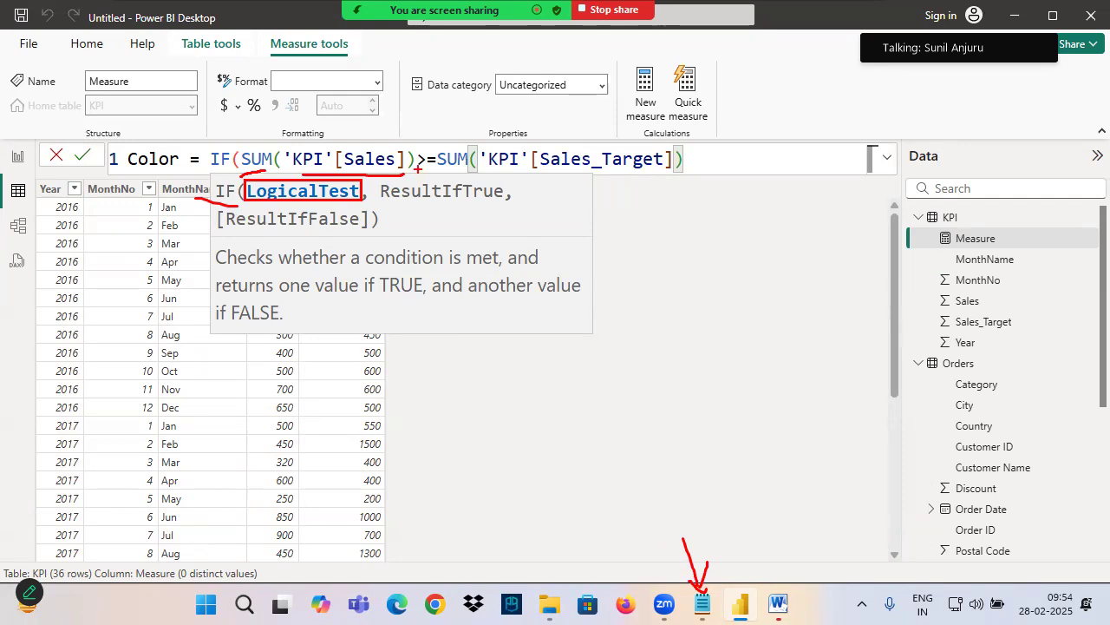
drag(442, 148, 688, 174)
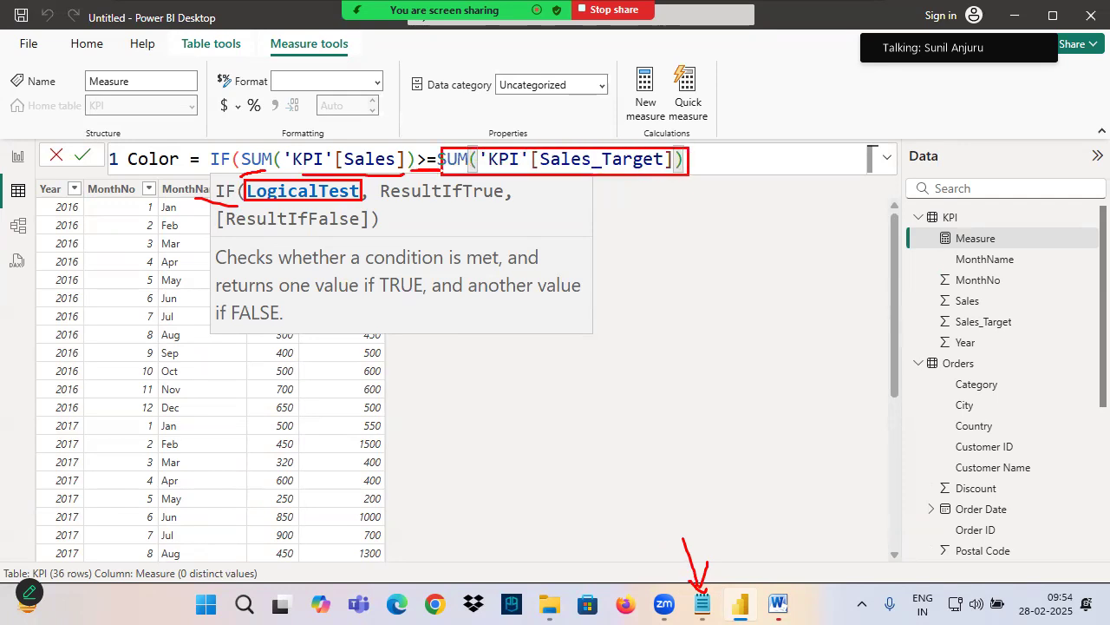
drag(276, 197, 394, 197)
drag(343, 123, 506, 87)
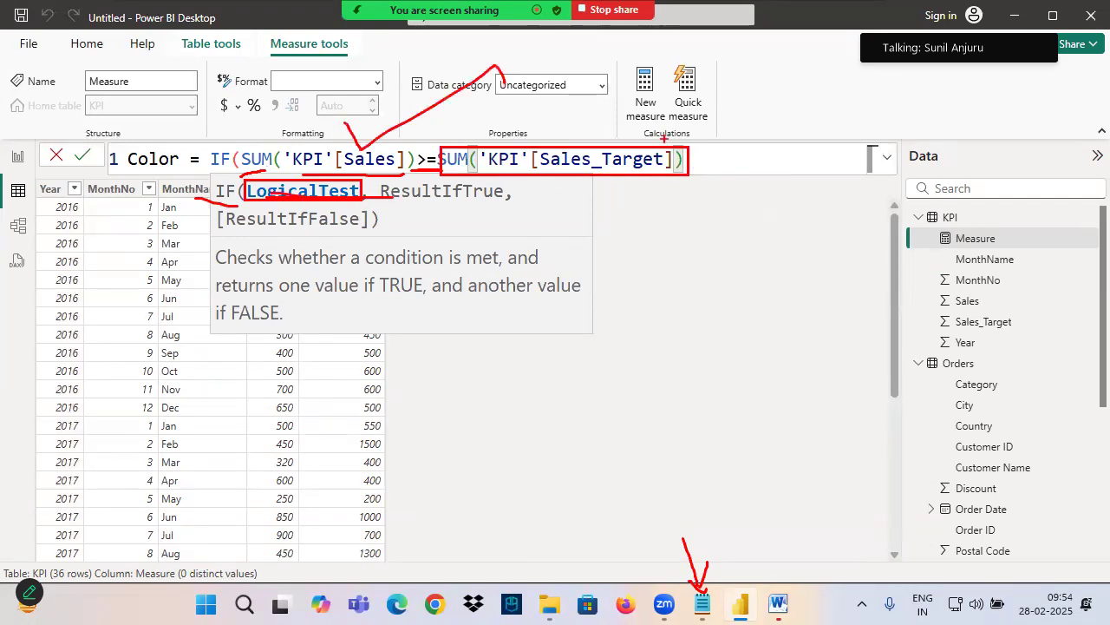
drag(418, 203, 501, 200)
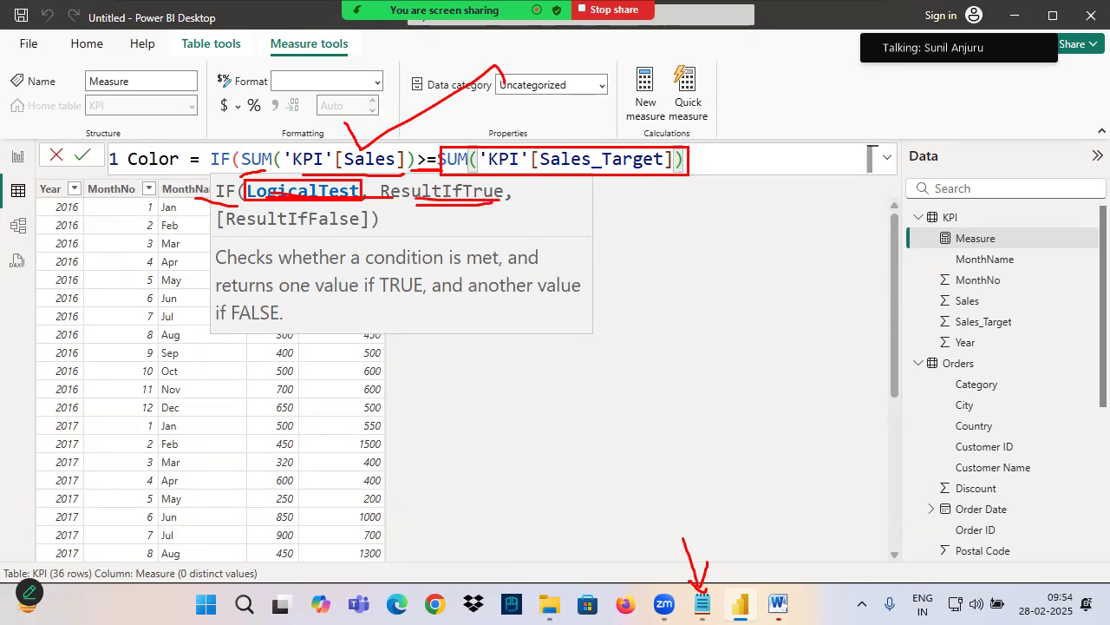
key(Escape)
Set the IF function to return 1 when true and 0 when false, and close its parenthesis
text(,1,)
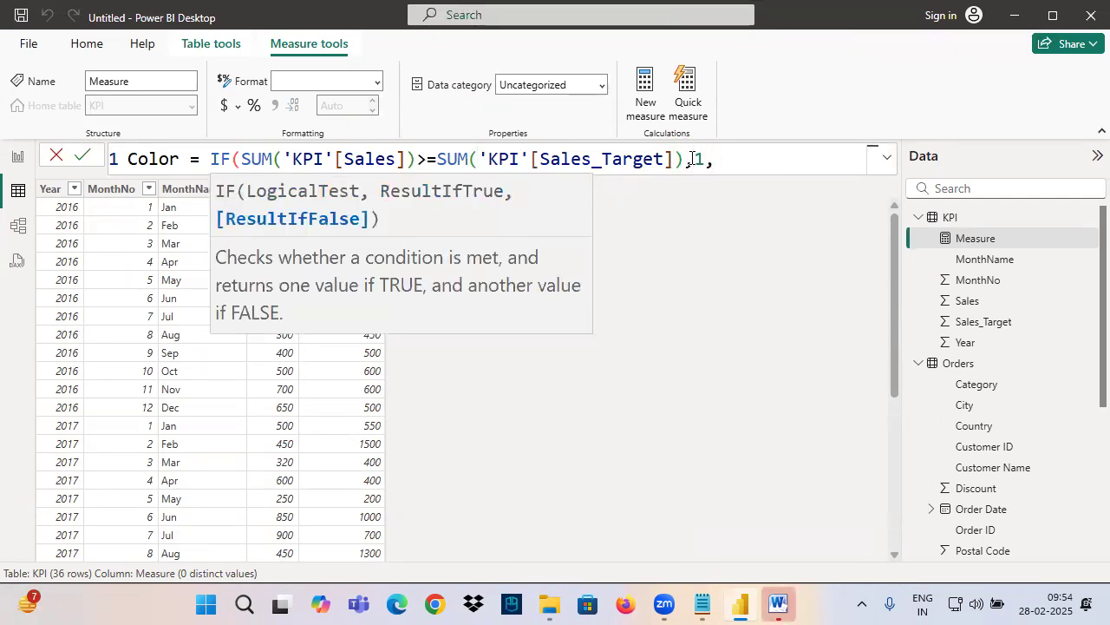
drag(268, 223, 331, 222)
click(727, 161)
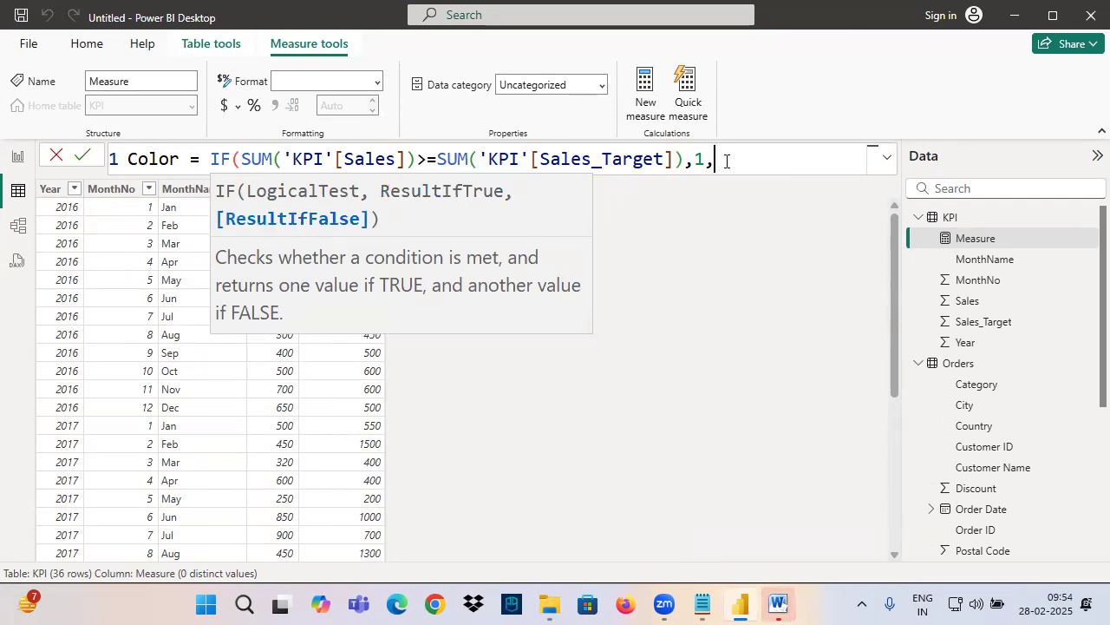
text(0))
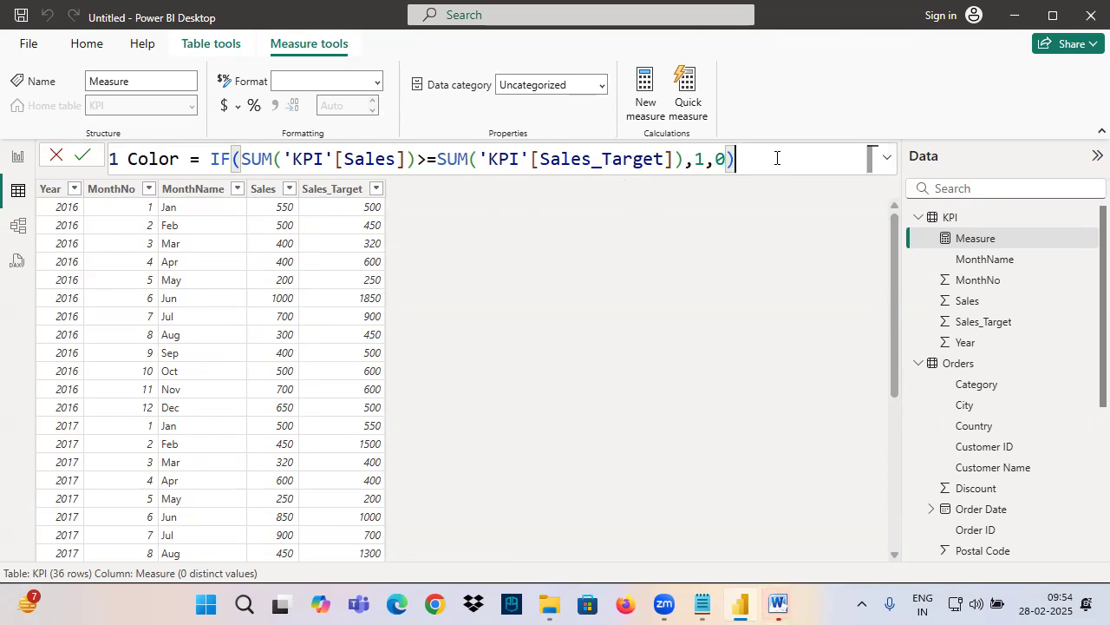
Commit the Color measure and copy its full formula into the Power View notes in Notepad, below the KPI Visual description
key(Return)
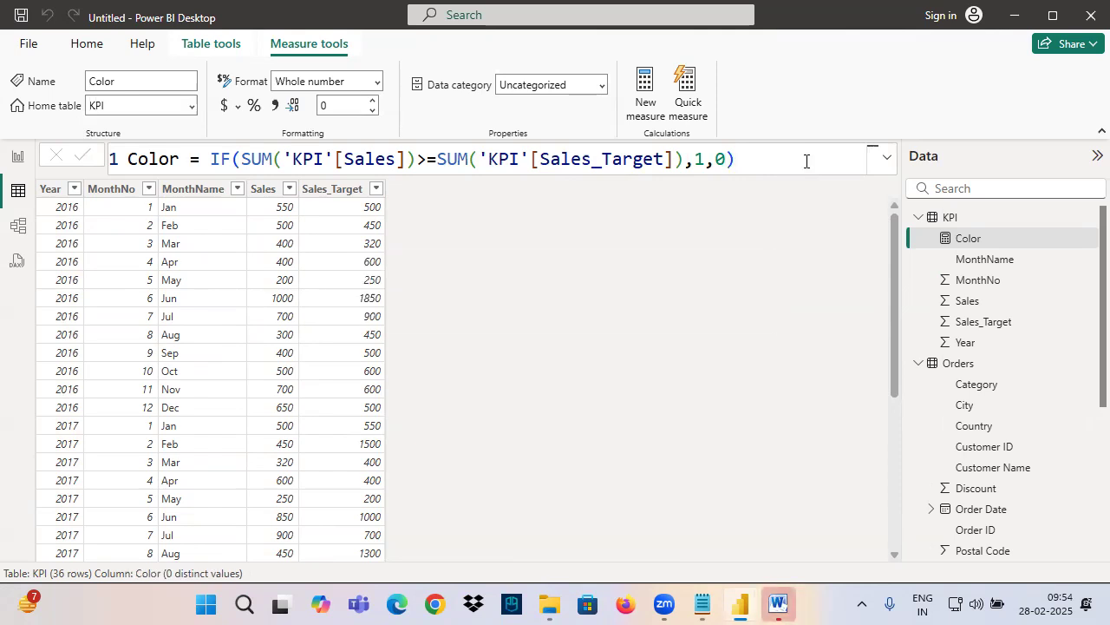
double_click(698, 159)
click(730, 159)
text())
key(ctrl+a)
key(ctrl+c)
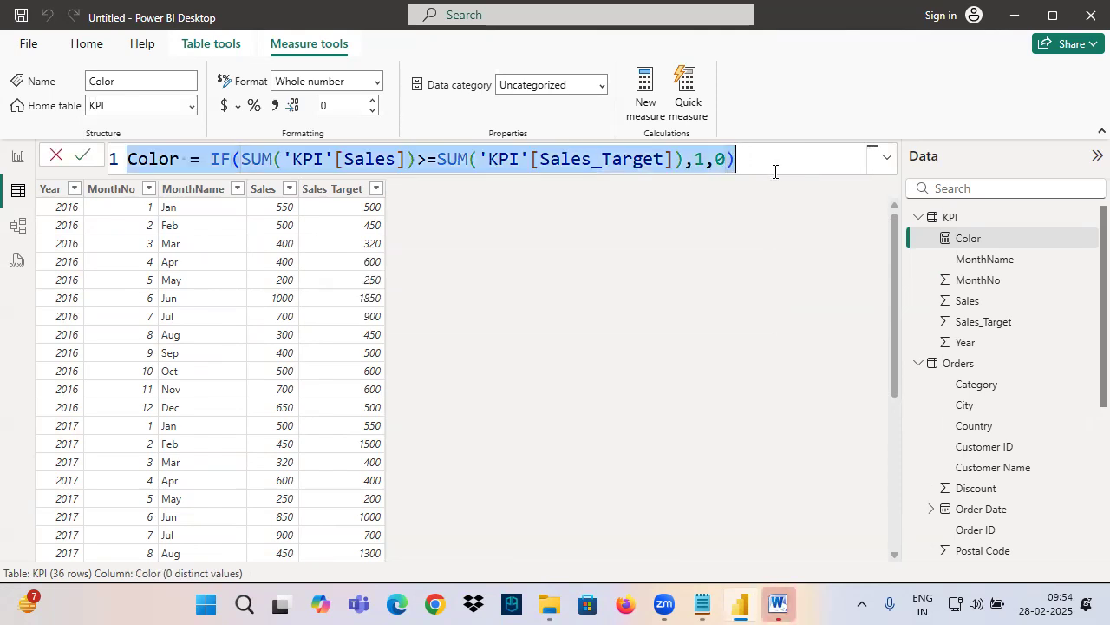
click(703, 604)
click(57, 301)
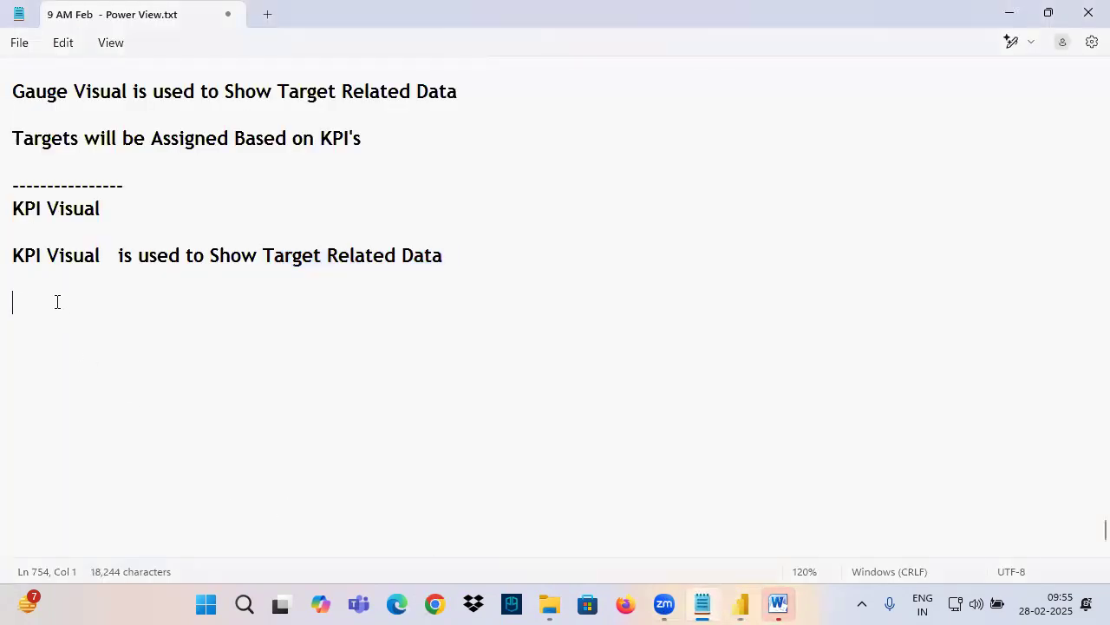
key(ctrl+v)
Dismiss the Office activation wizard in Word and switch back to Power BI Desktop
mouse_move(778, 605)
click(724, 479)
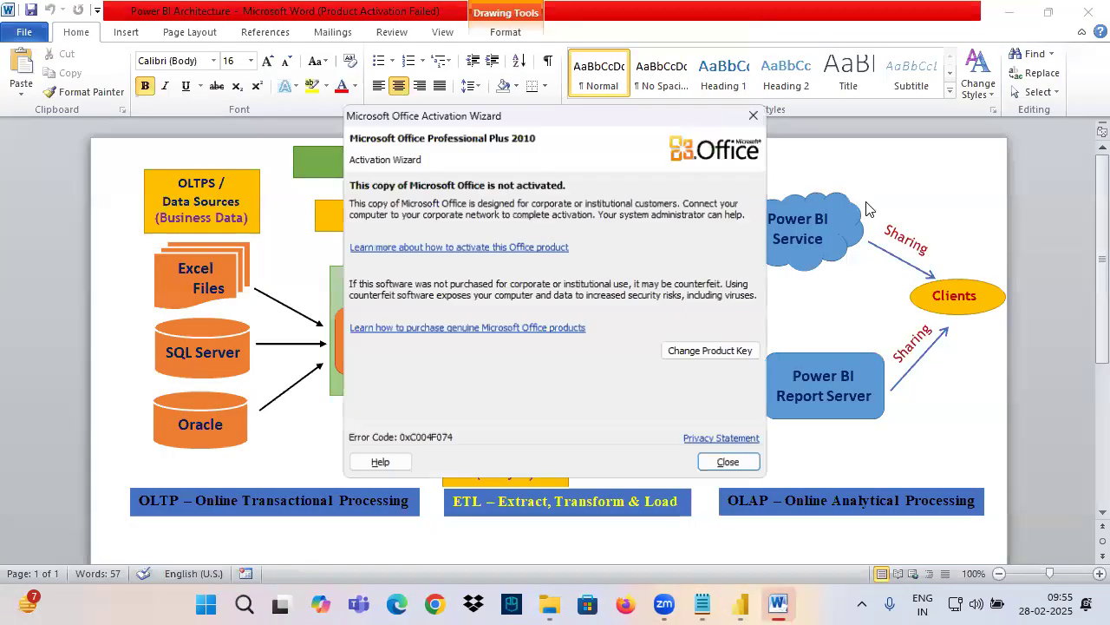
click(730, 464)
click(740, 605)
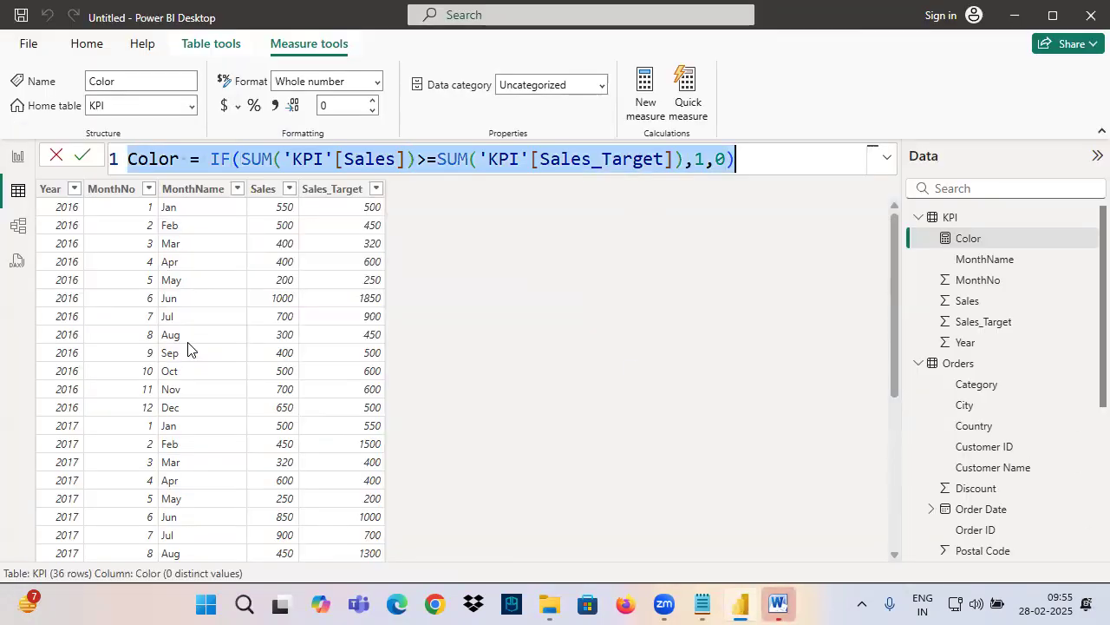
Add a blank report page in report view and return to Page 5 with the gauge and KPI visuals
click(18, 157)
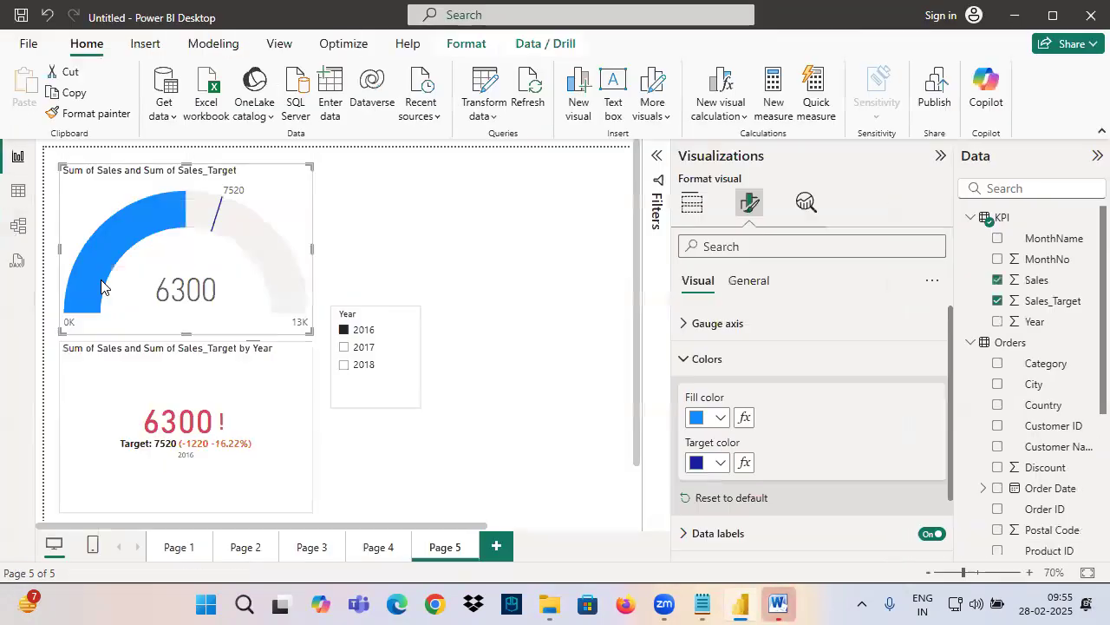
click(496, 546)
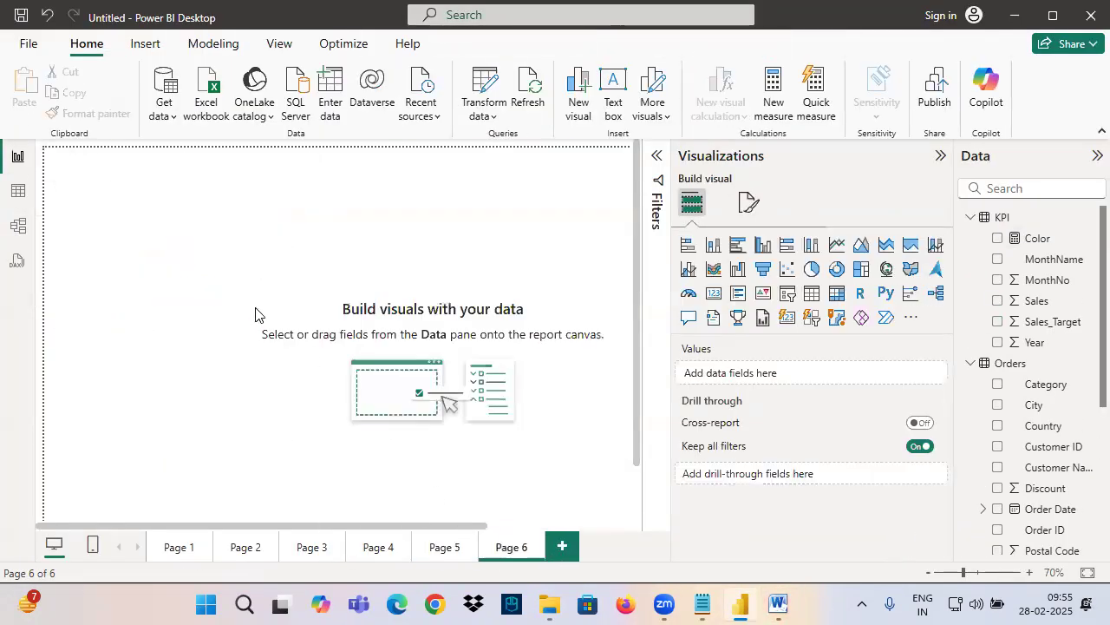
click(445, 551)
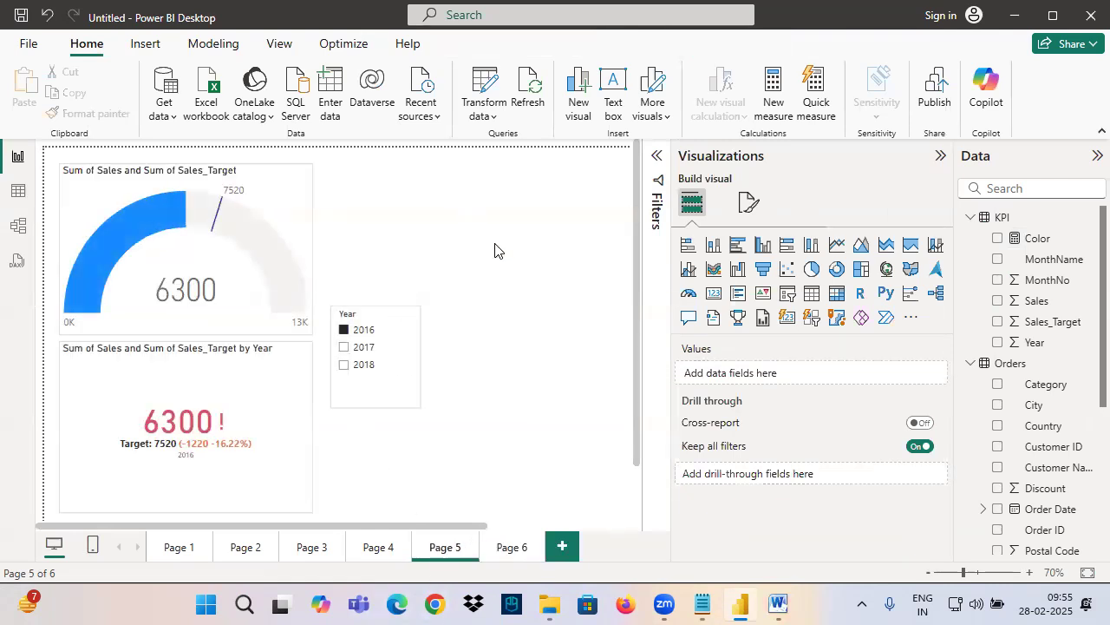
Add a Card visual below the Year slicer, widen it, and show the Color measure in it
click(713, 299)
drag(397, 401, 408, 420)
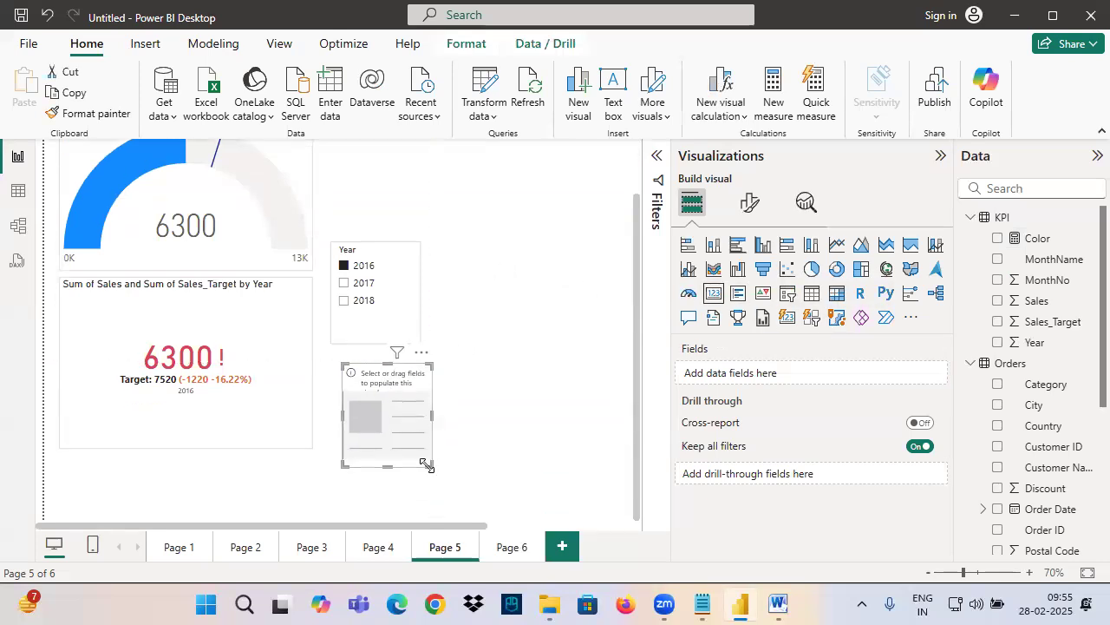
drag(429, 464, 535, 473)
drag(1037, 238, 436, 446)
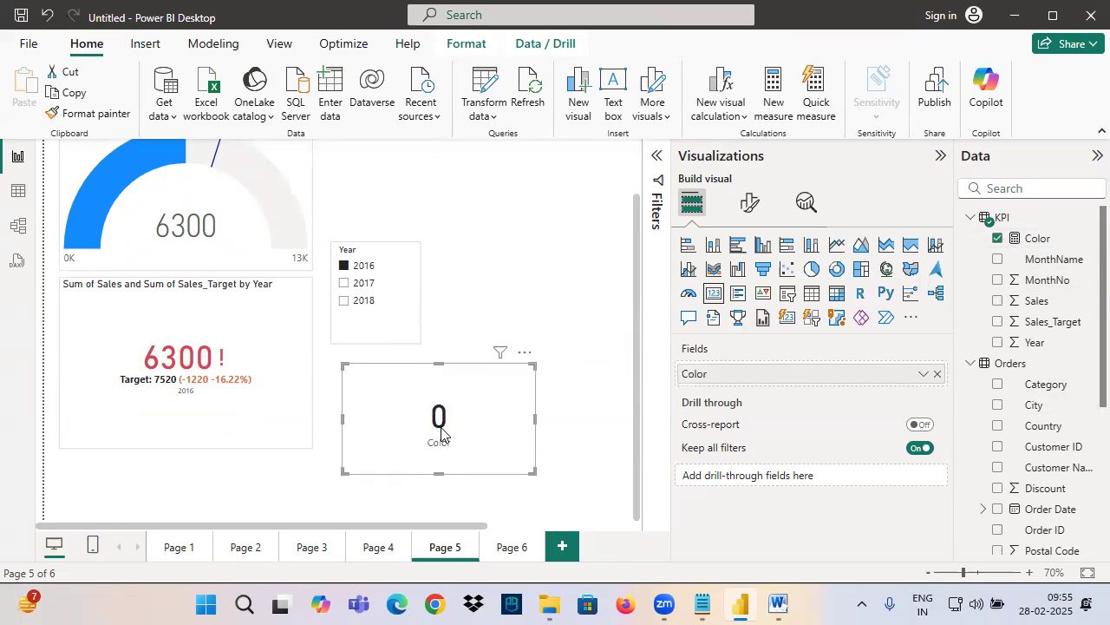
Check the Color card with the Year slicer on 2017 and 2018, and delete the card
click(363, 283)
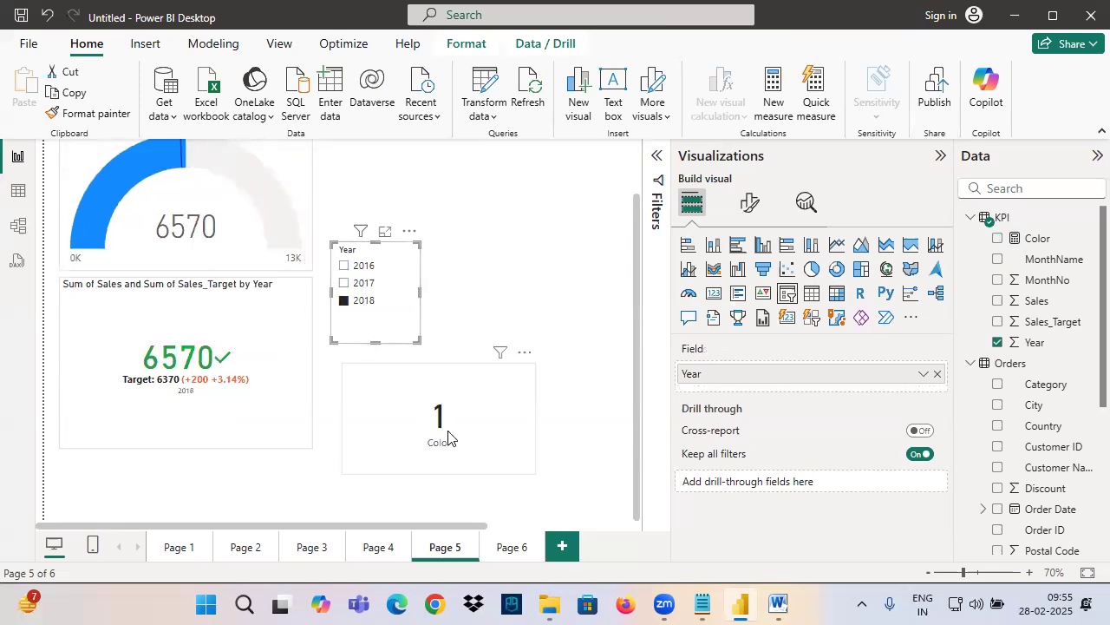
click(404, 413)
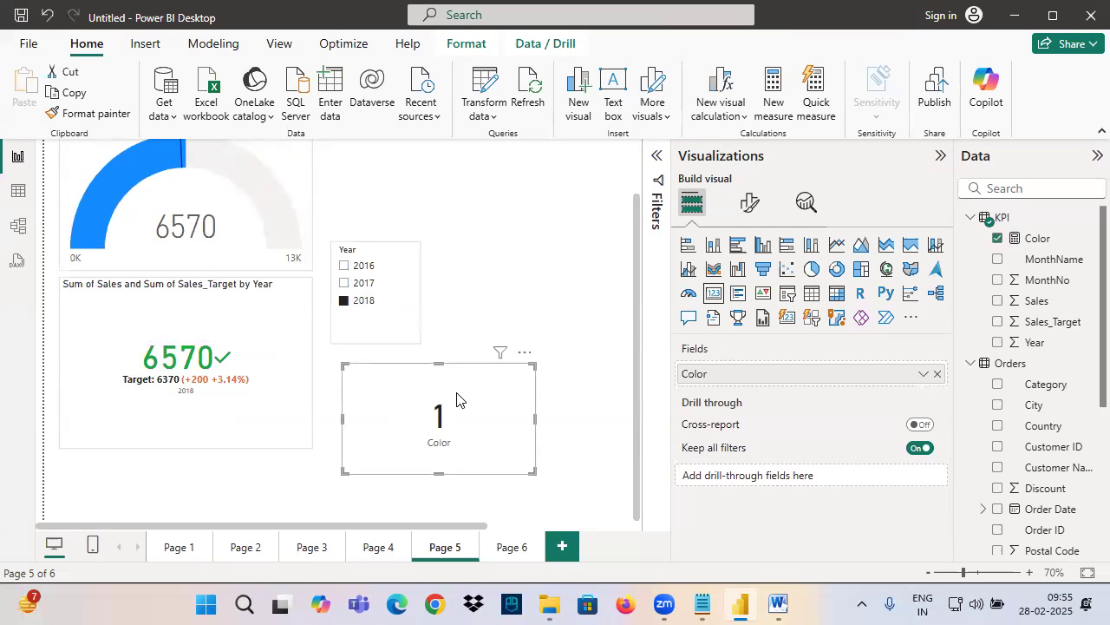
key(Delete)
scroll(255, 330, up, 2)
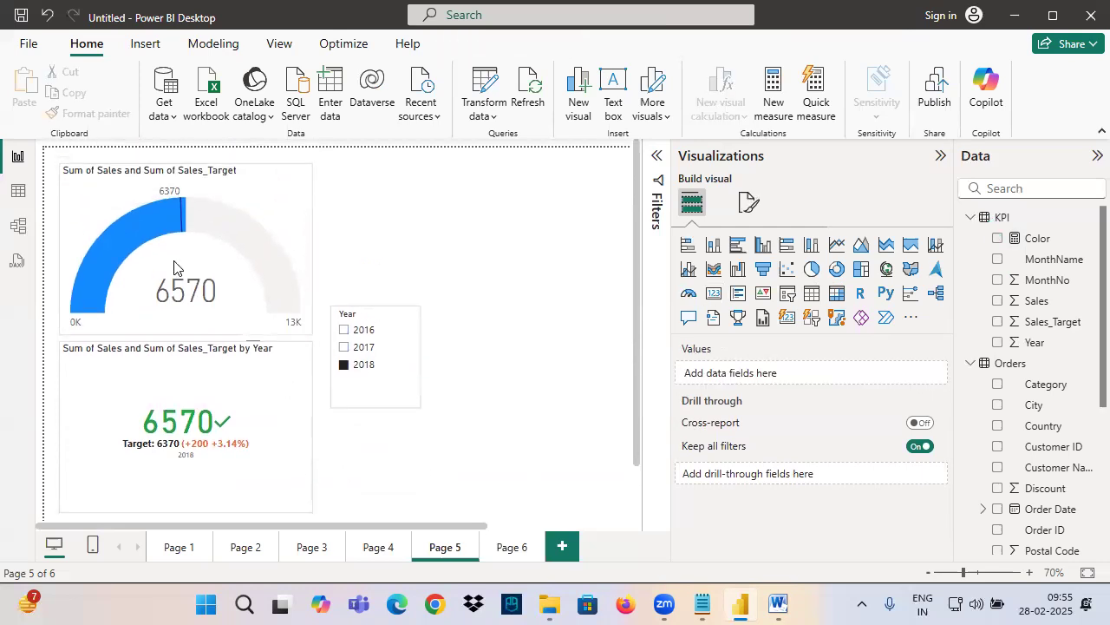
Select the gauge visual, mark up the gauge and the format visual option, and clear the drawing
click(149, 263)
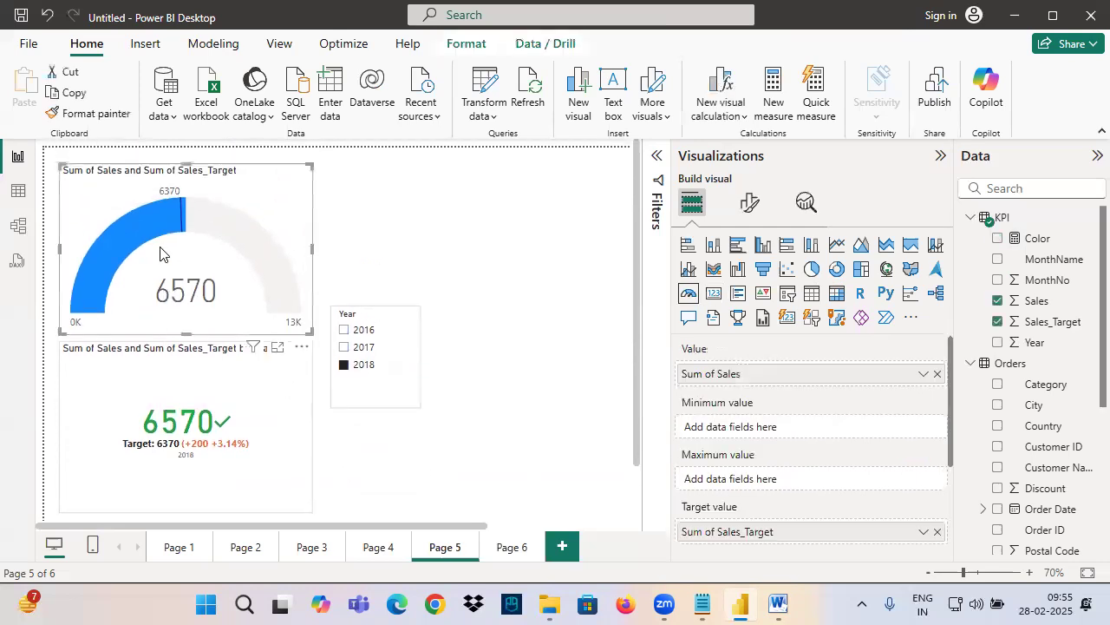
key(ctrl+2)
mouse_move(110, 141)
mouse_down()
mouse_move(163, 266)
mouse_move(177, 272)
mouse_up()
drag(188, 220, 161, 290)
mouse_move(256, 201)
mouse_down()
mouse_move(250, 281)
mouse_move(199, 190)
mouse_up()
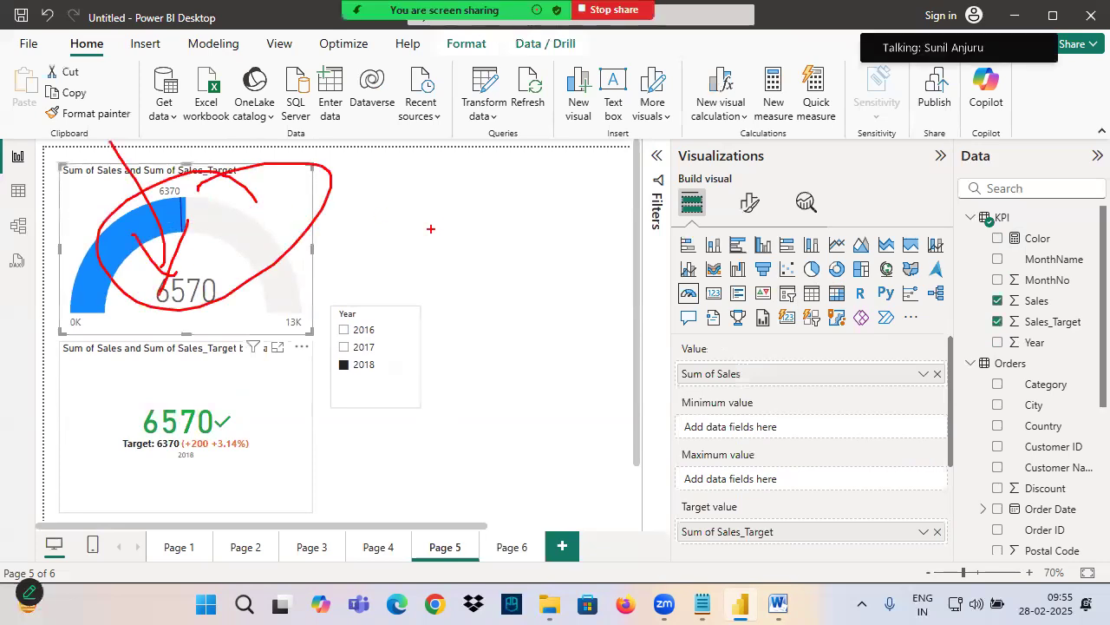
mouse_move(775, 220)
mouse_down()
mouse_move(787, 197)
mouse_move(765, 213)
mouse_up()
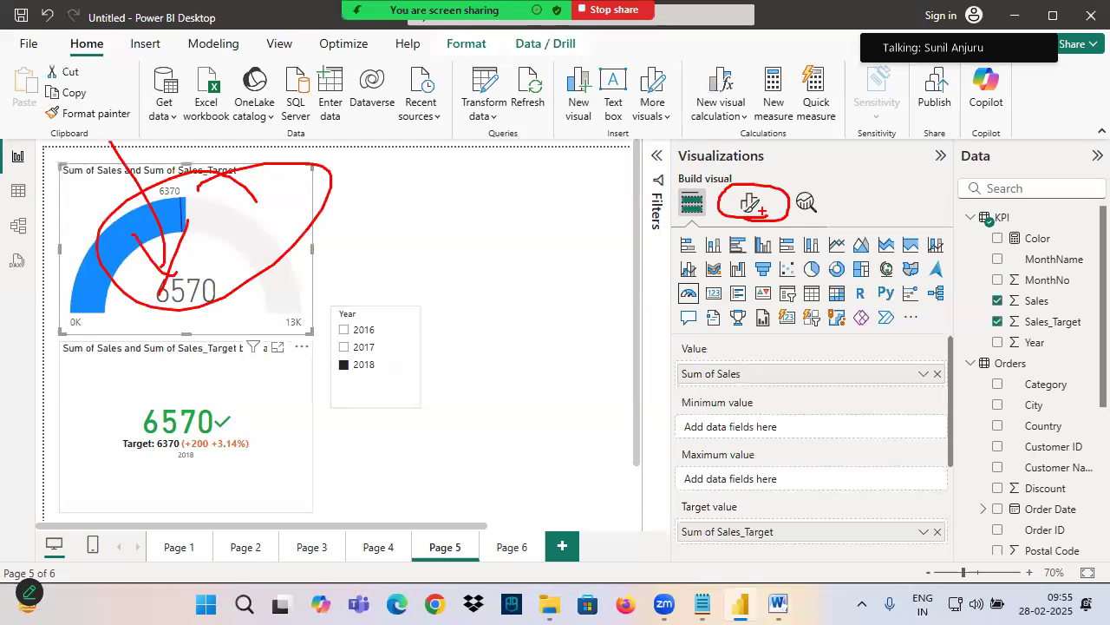
key(Escape)
Open conditional formatting for the gauge's fill color and set the format style to Rules
click(751, 202)
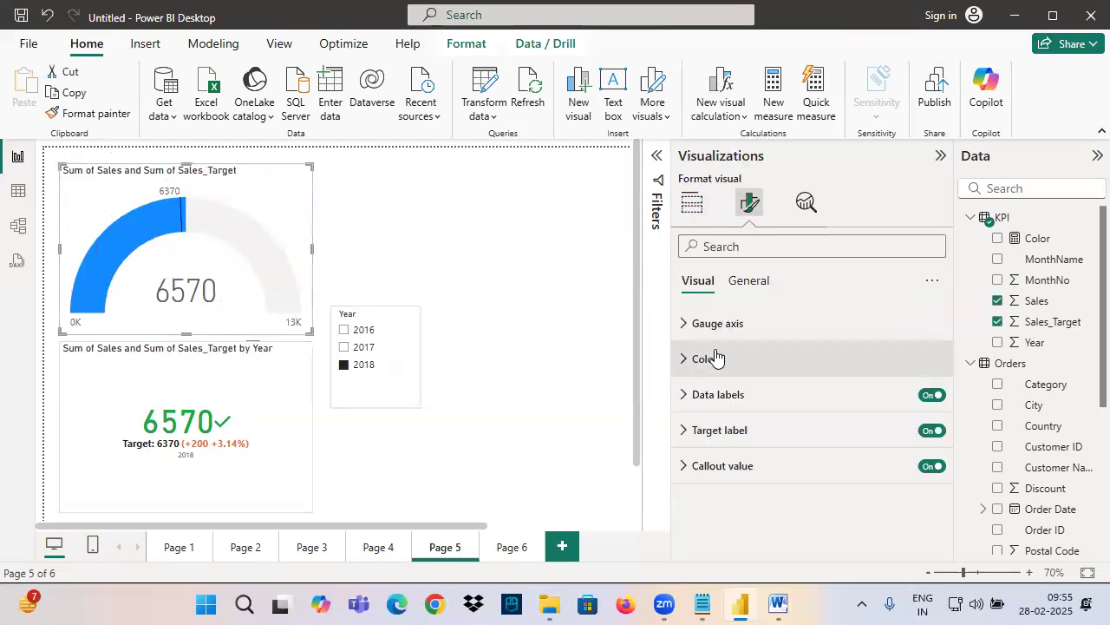
click(708, 358)
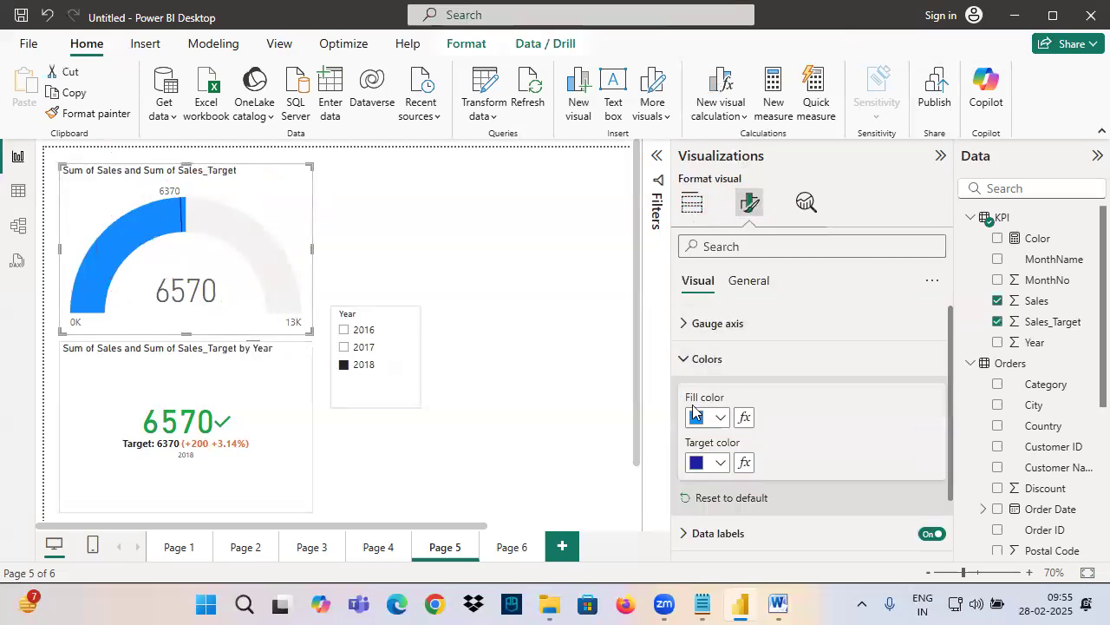
click(744, 418)
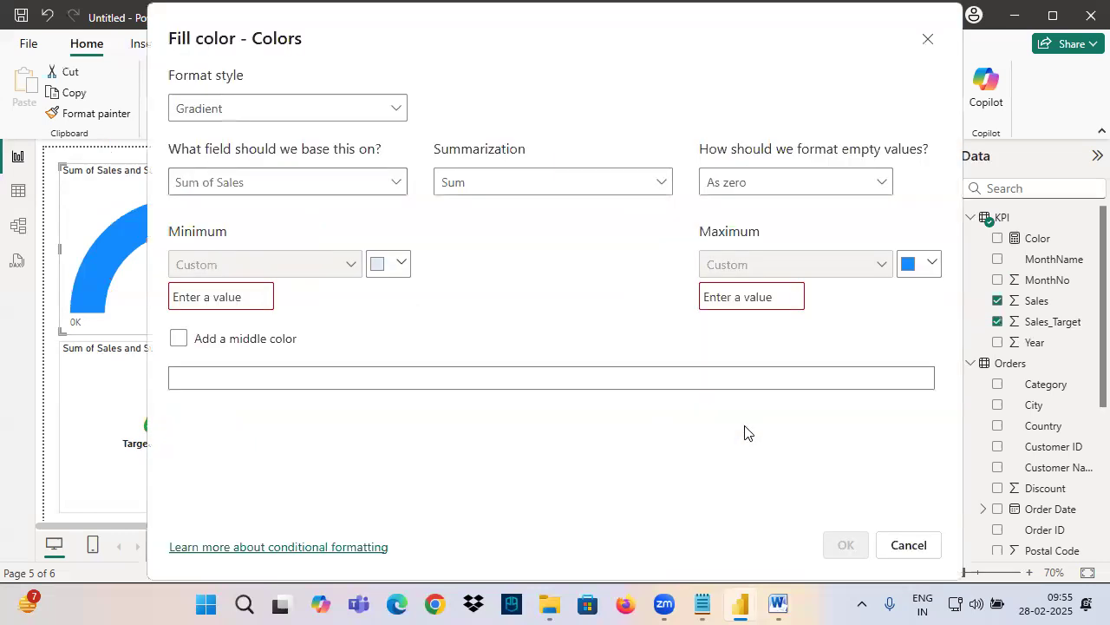
click(215, 112)
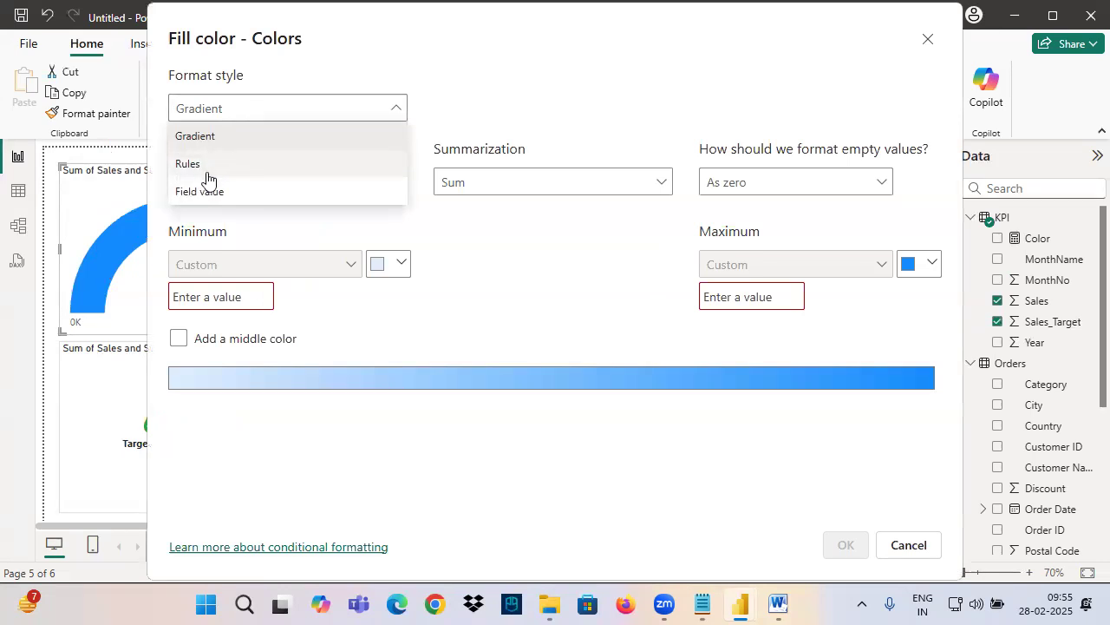
click(207, 164)
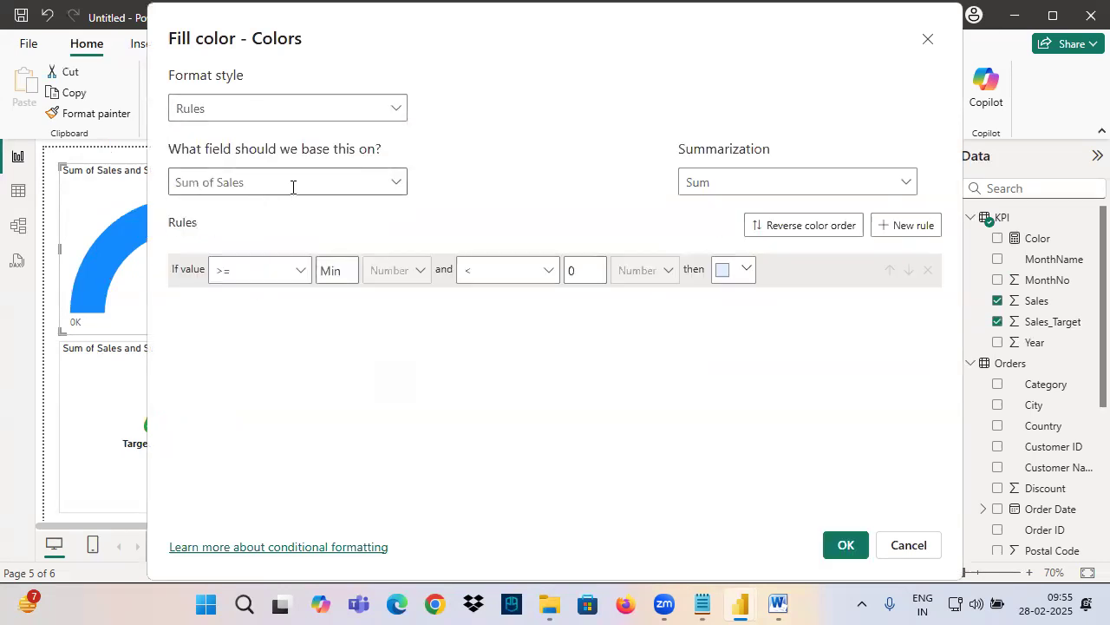
Base the fill color rules on the Color measure from the KPI table
click(399, 184)
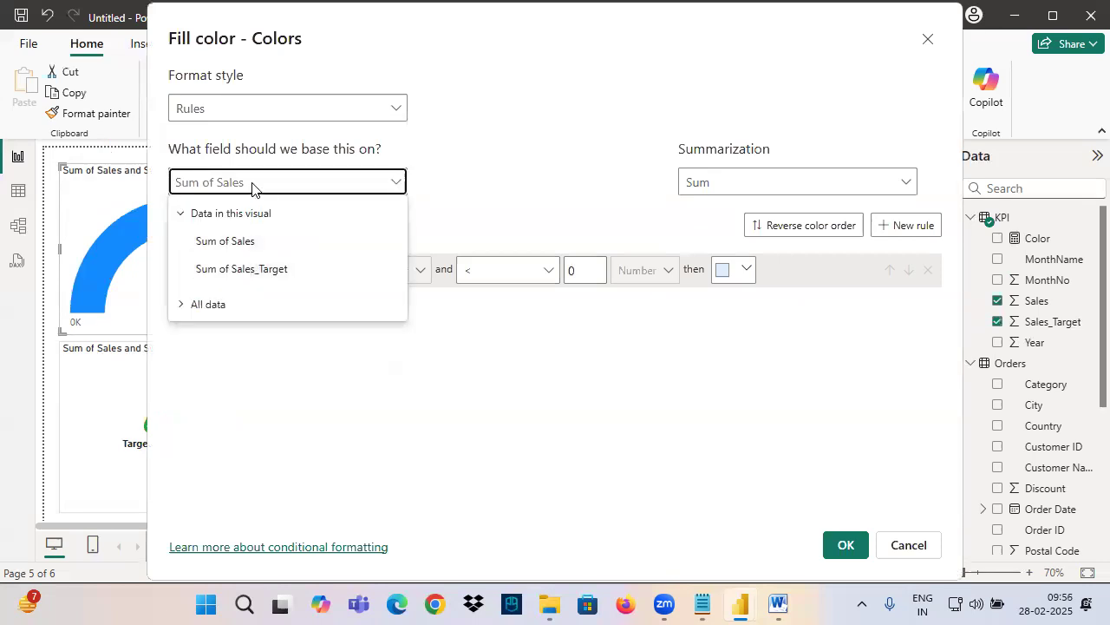
click(187, 309)
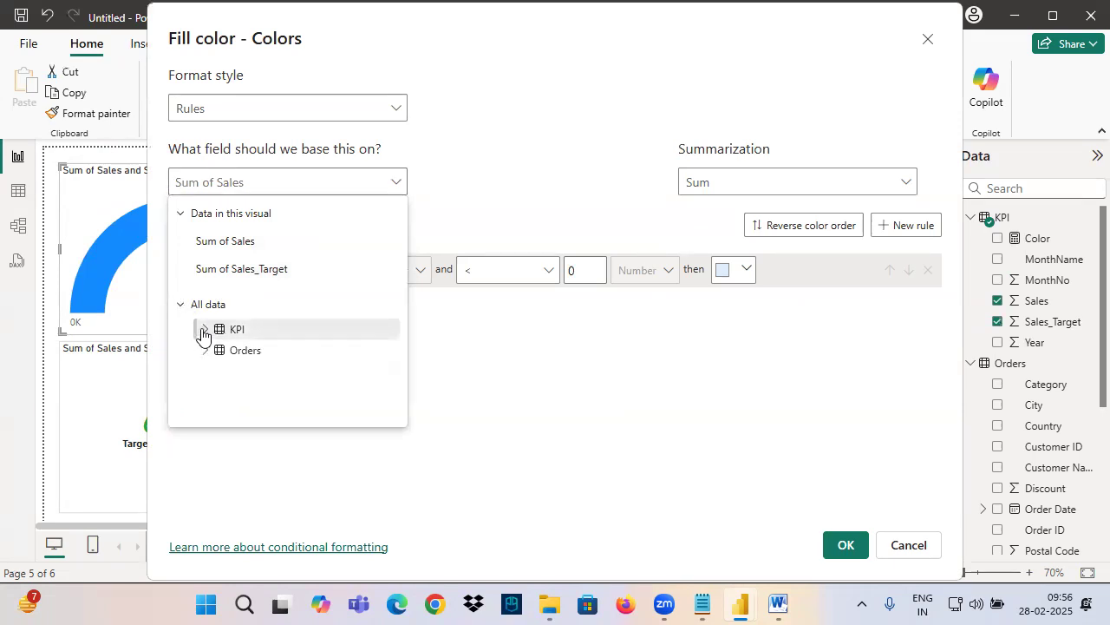
click(202, 332)
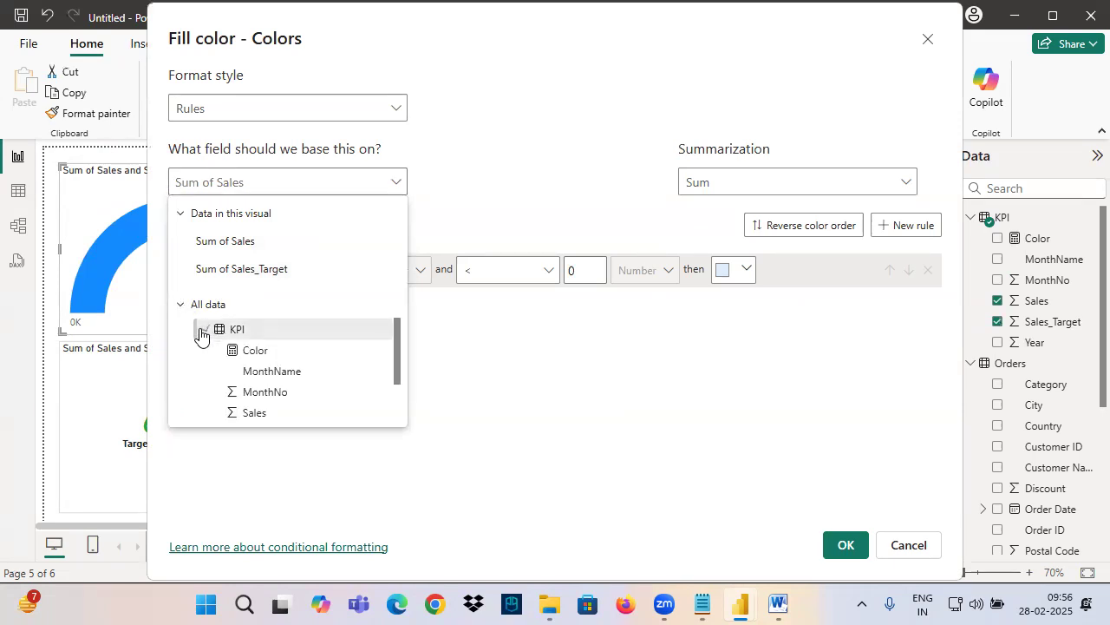
scroll(271, 353, down, 1)
scroll(273, 355, up, 1)
click(259, 350)
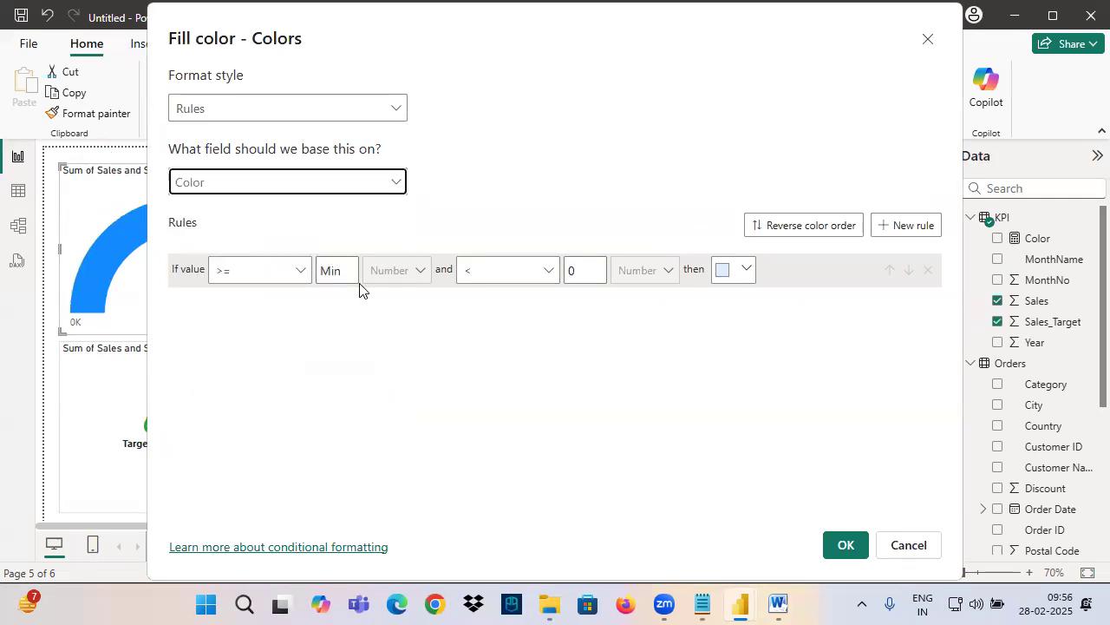
Set the first fill color rule to red when the value equals 0
click(266, 270)
click(223, 359)
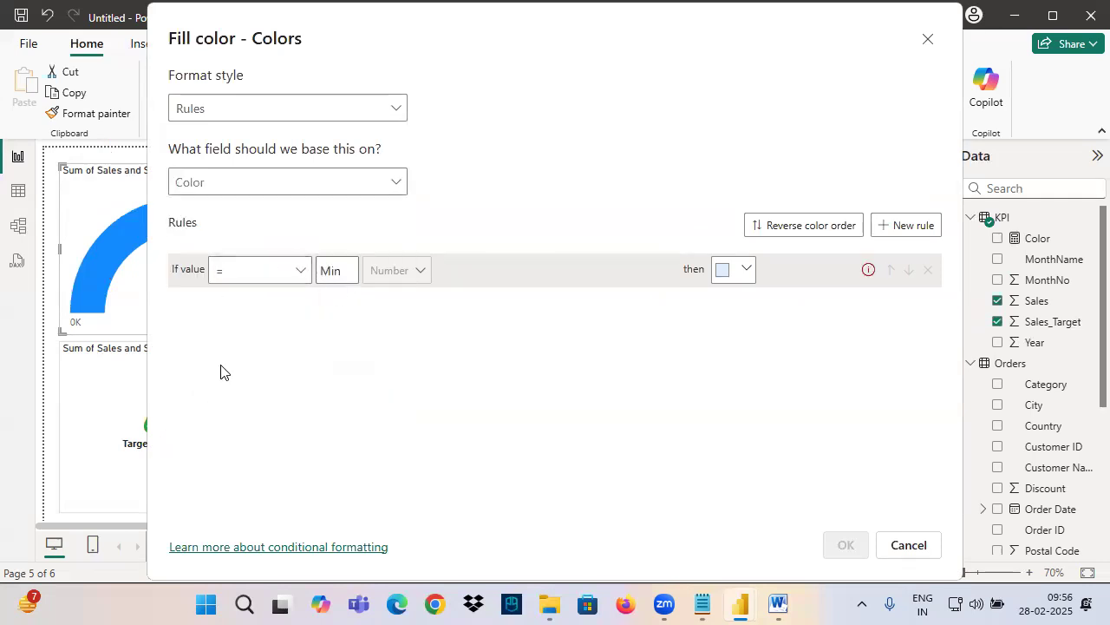
click(338, 272)
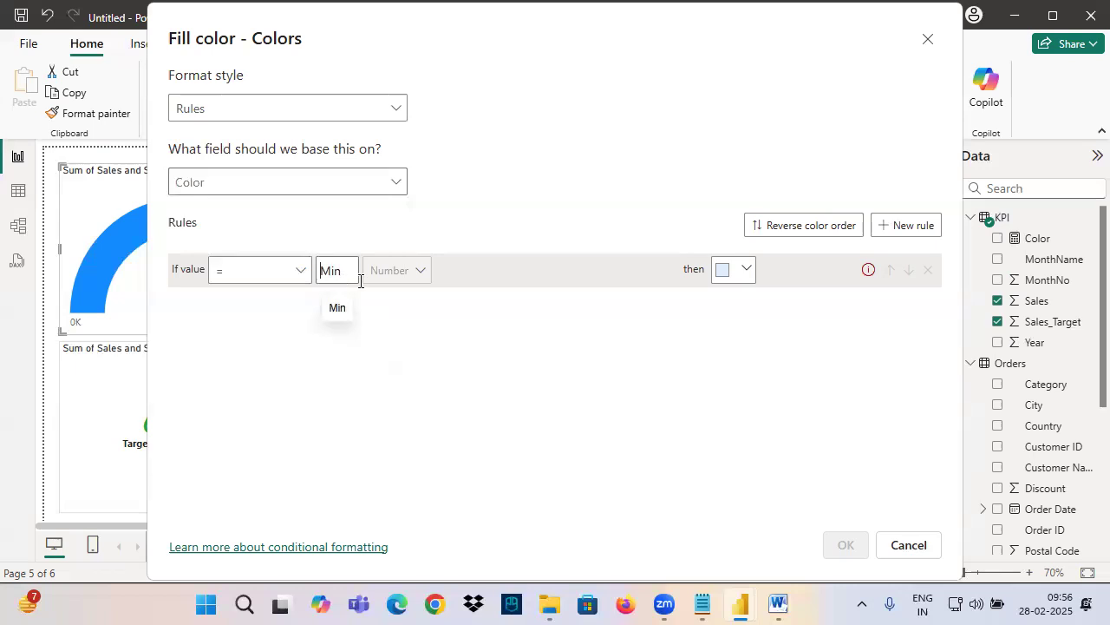
text(0)
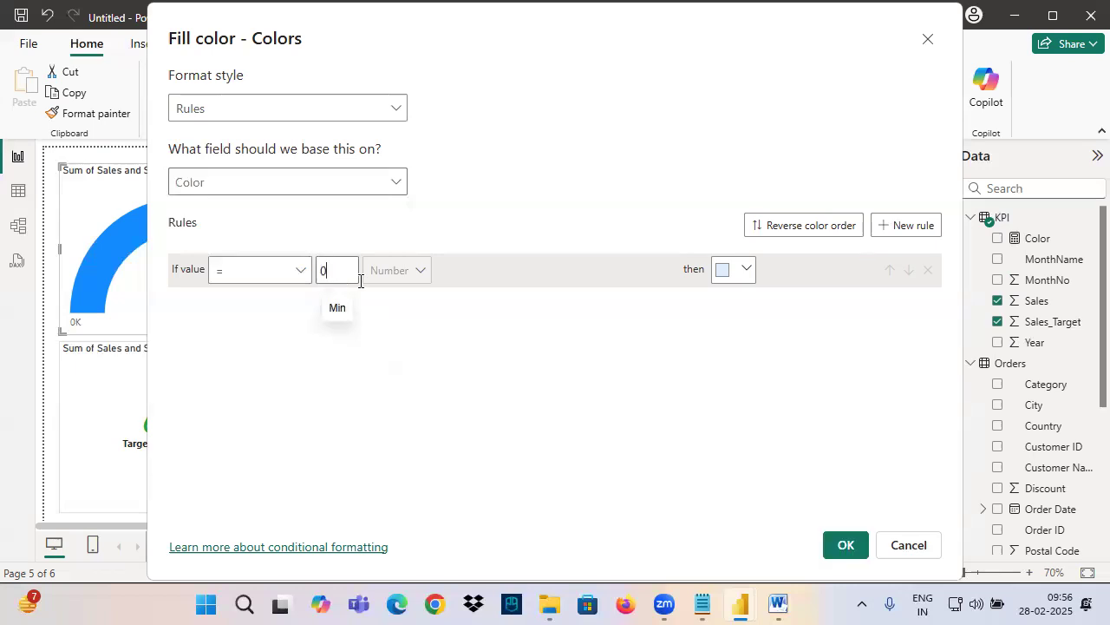
click(733, 271)
click(842, 287)
Add a second fill color rule with the condition that the value equals 1
click(894, 227)
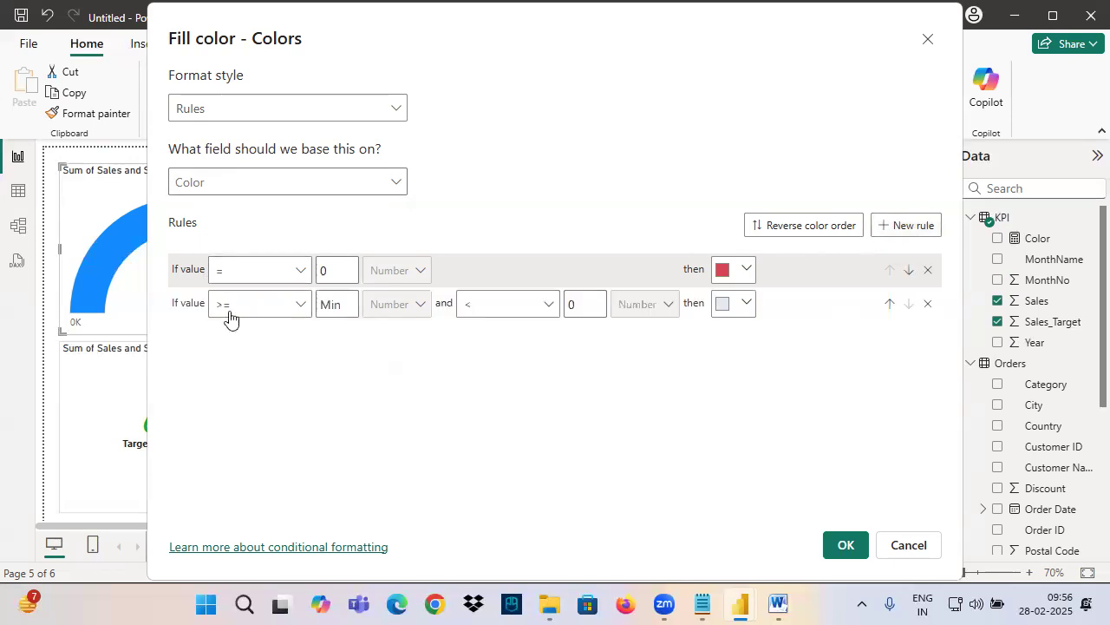
click(260, 304)
click(232, 388)
click(344, 302)
text(1)
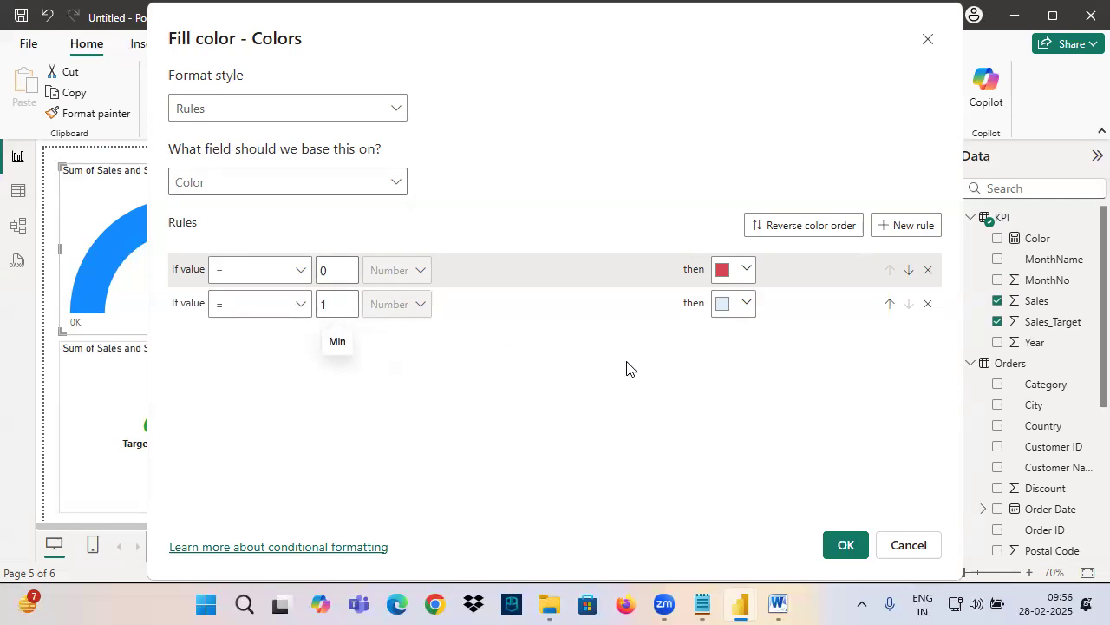
Give the second rule a custom green with RGB 14, 211, 54 and apply the fill color rules to the gauge
click(738, 315)
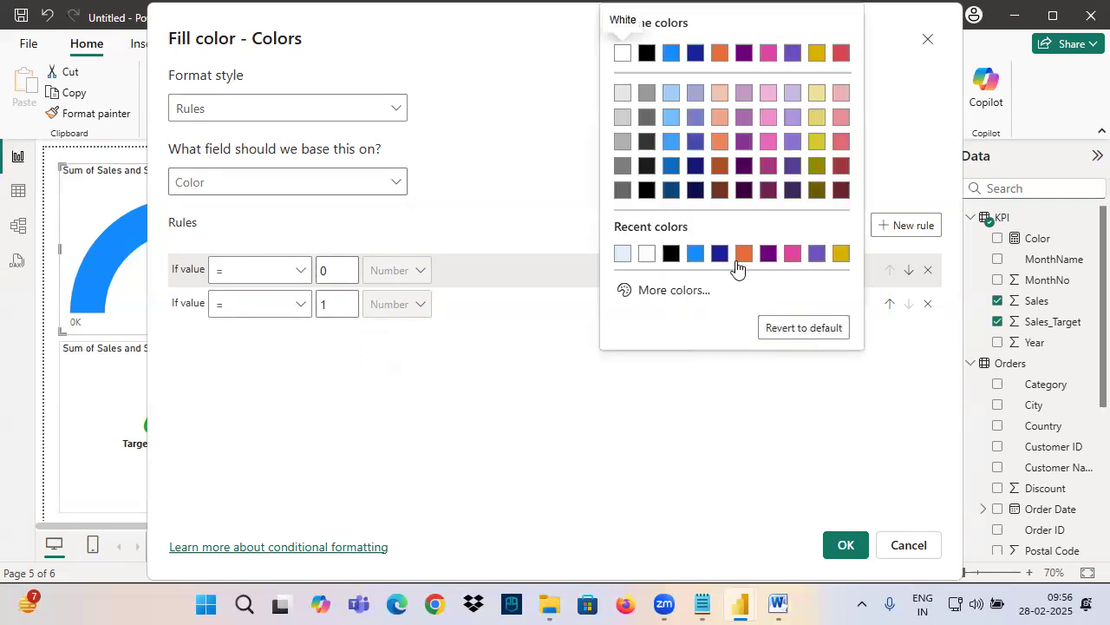
click(674, 292)
click(704, 231)
click(823, 50)
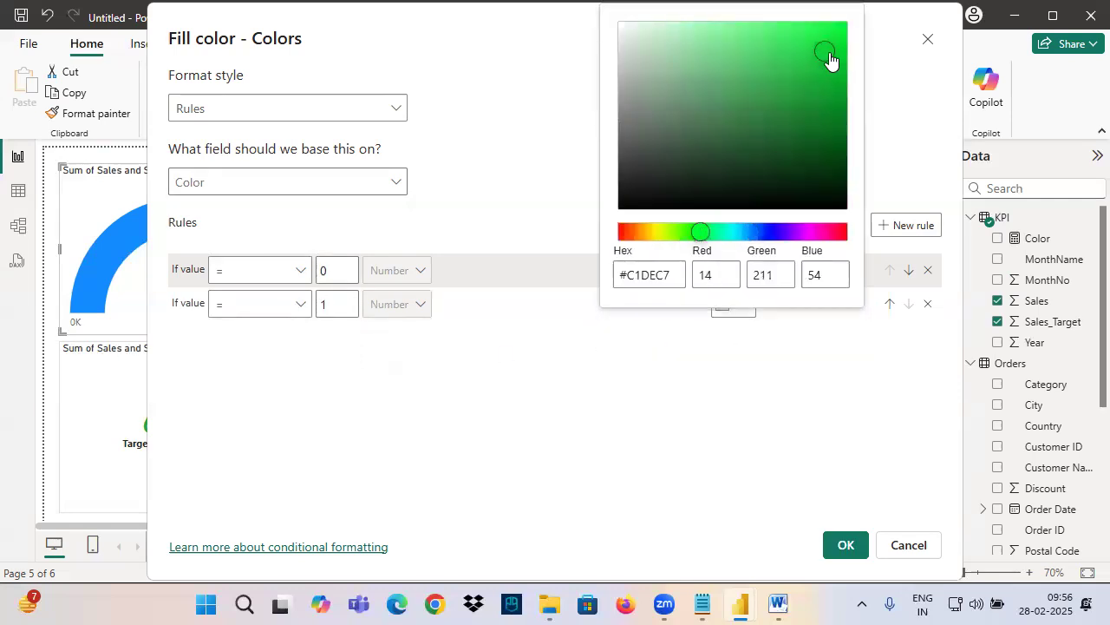
click(689, 422)
click(844, 544)
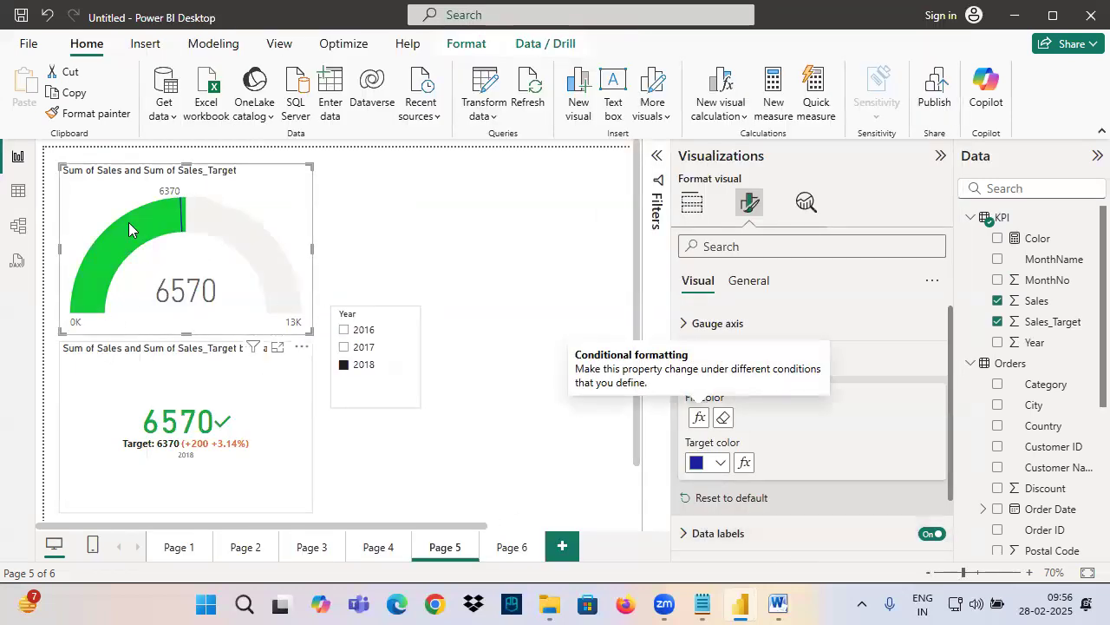
Filter the report by year 2016, 2017 and 2018 in turn to check the gauge's fill color, then select the gauge
click(344, 330)
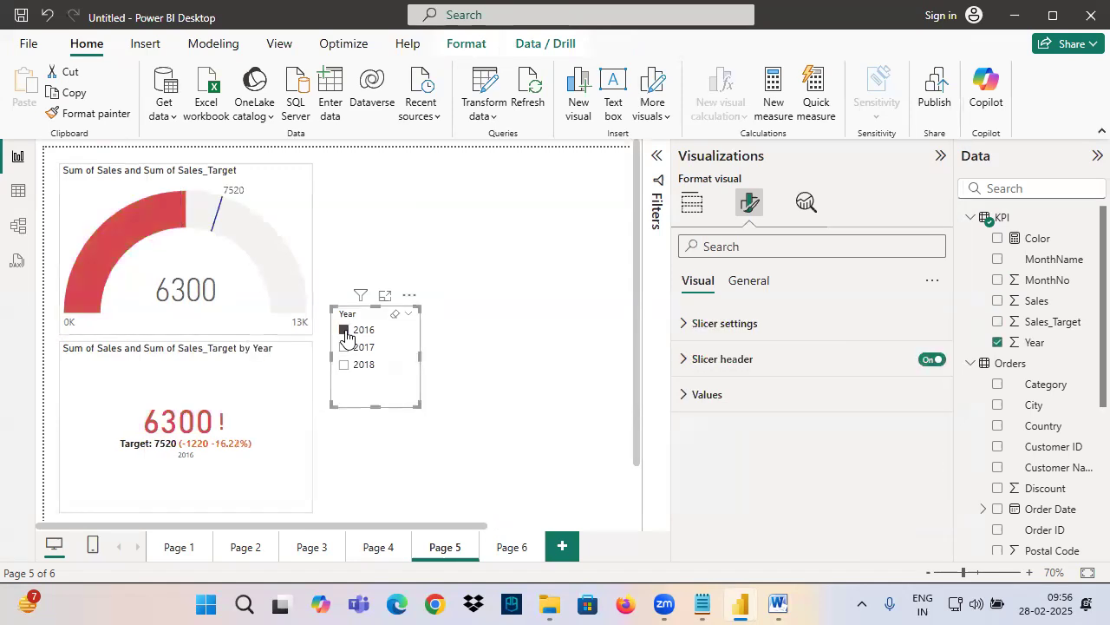
click(351, 352)
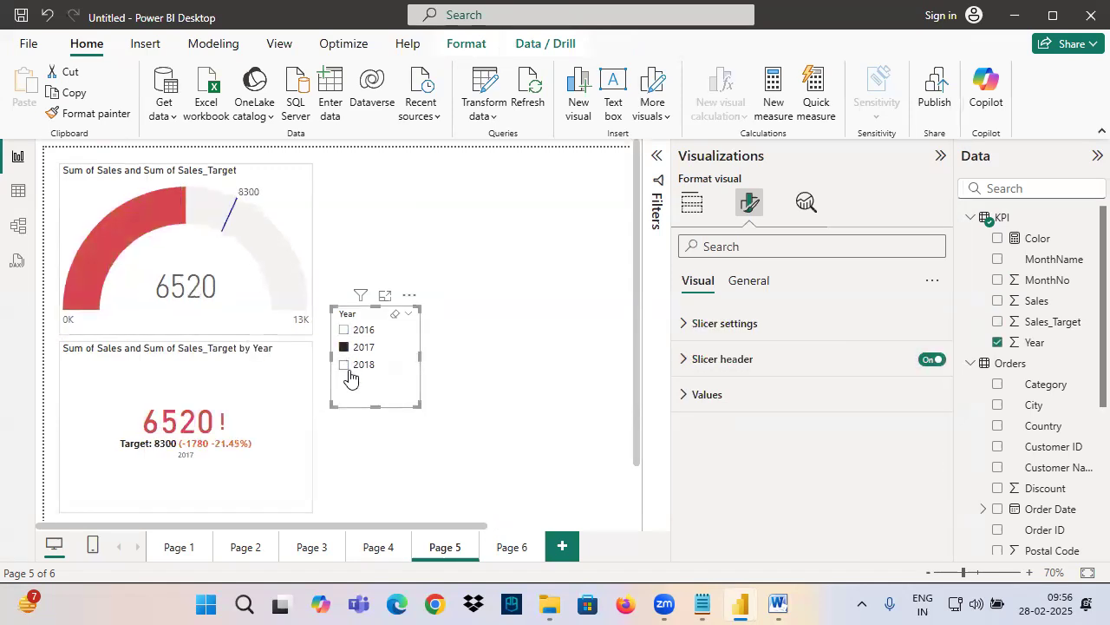
click(347, 365)
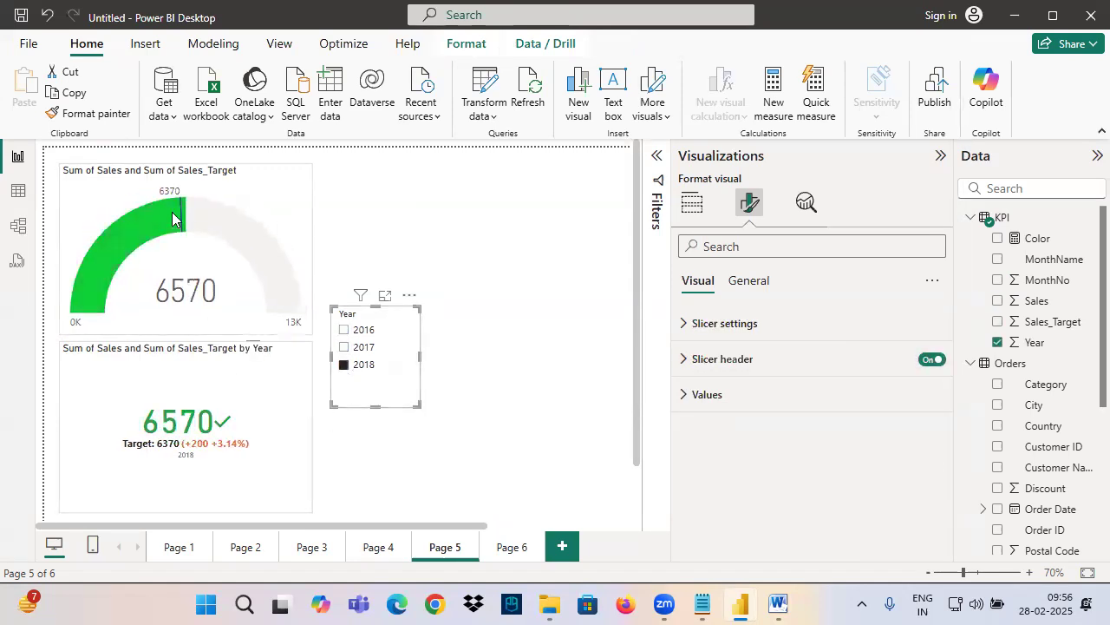
click(227, 269)
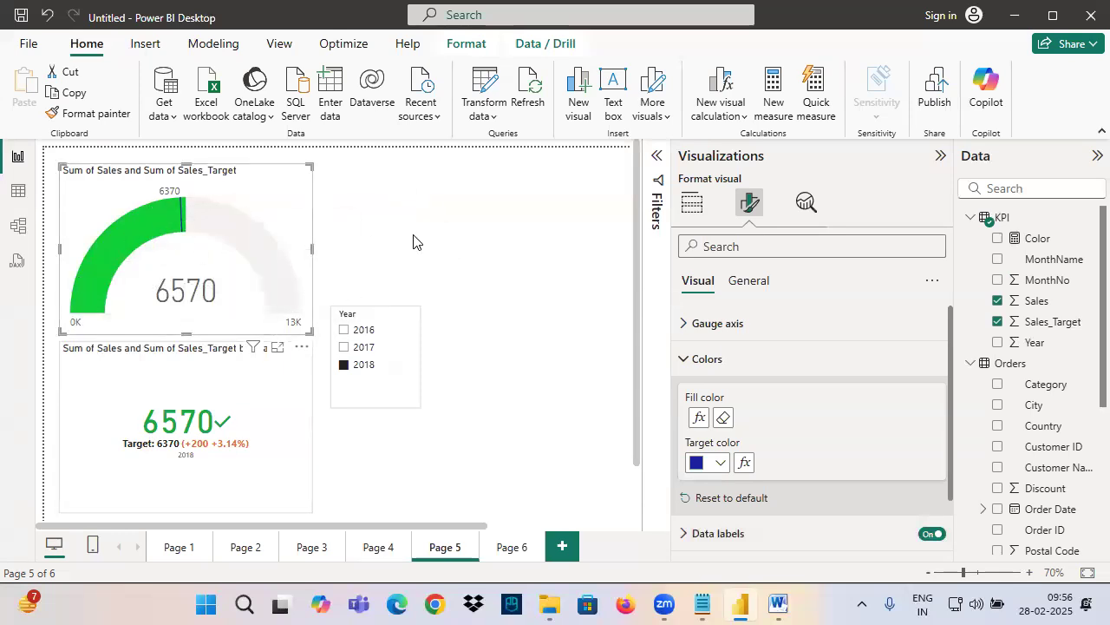
Switch to the Power View notes in Notepad and review the Card, Gauge and KPI visual entries
click(703, 604)
scroll(130, 347, up, 3)
scroll(161, 315, up, 1)
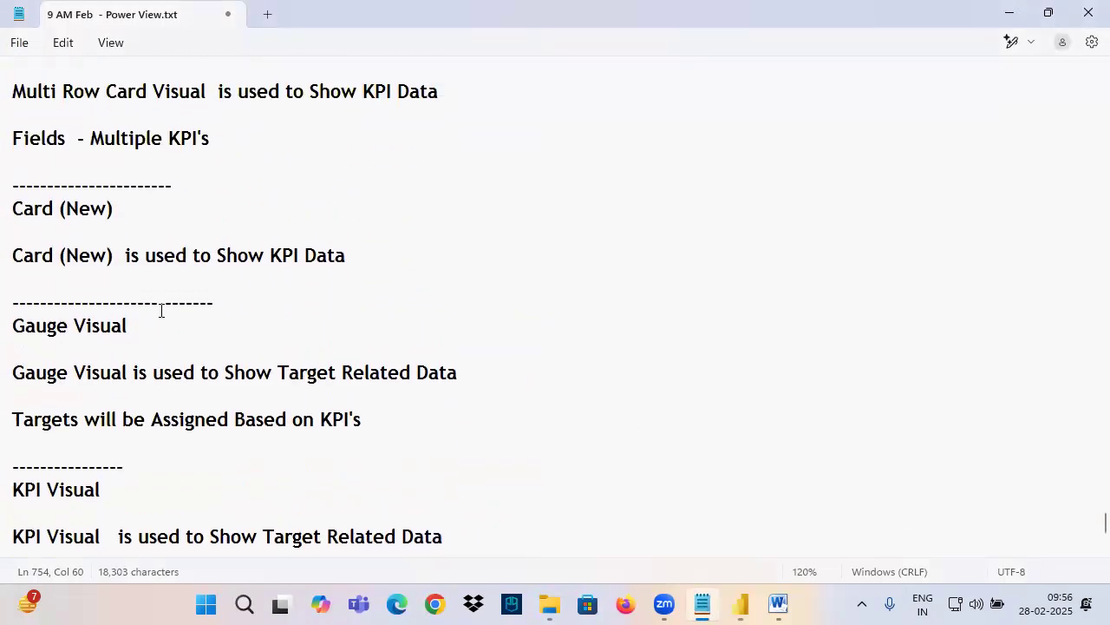
Return to Power BI, show the gauge's build options and make the Visualizations pane narrower
click(740, 605)
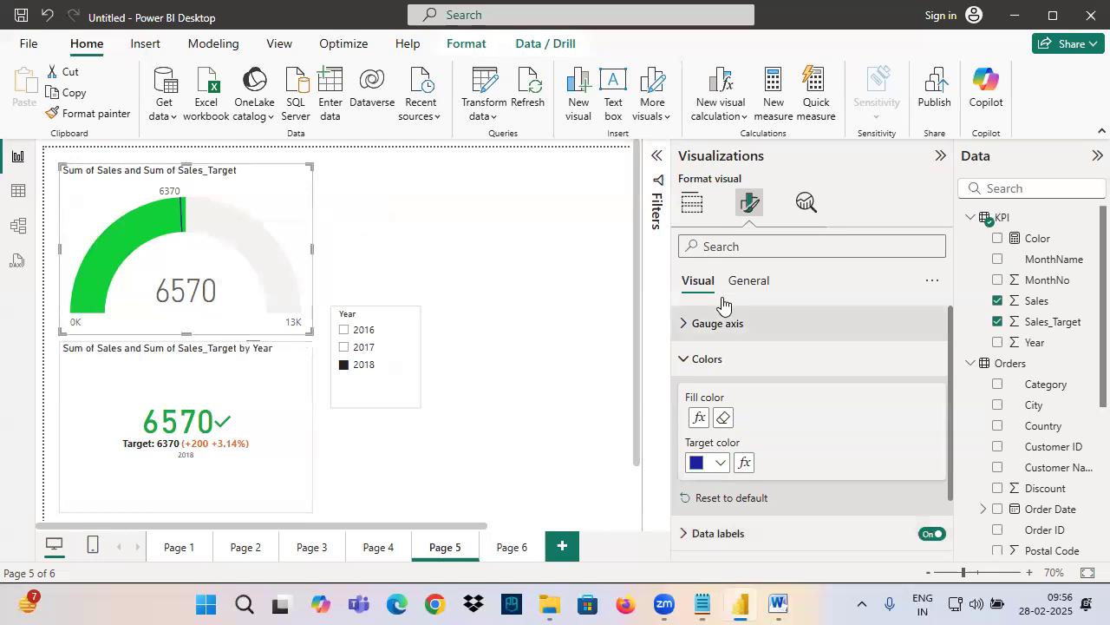
click(691, 202)
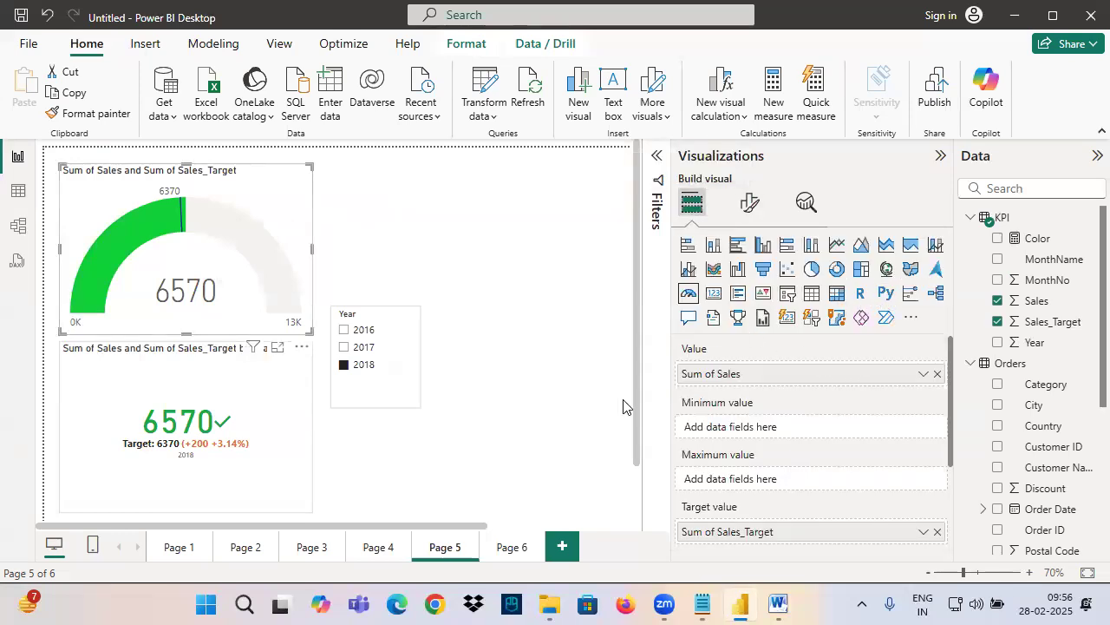
drag(670, 374, 943, 409)
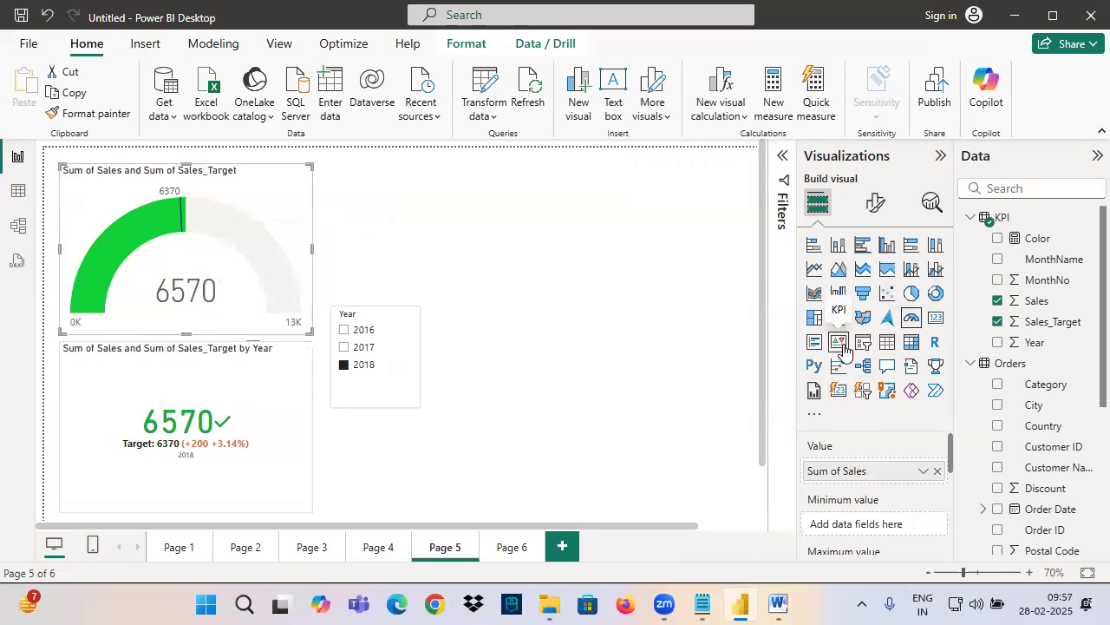
Switch to the Notepad notes and add "- 5 Visuals" after the KPI data entry in the Categories of Visuals list
click(702, 605)
scroll(324, 287, up, 15)
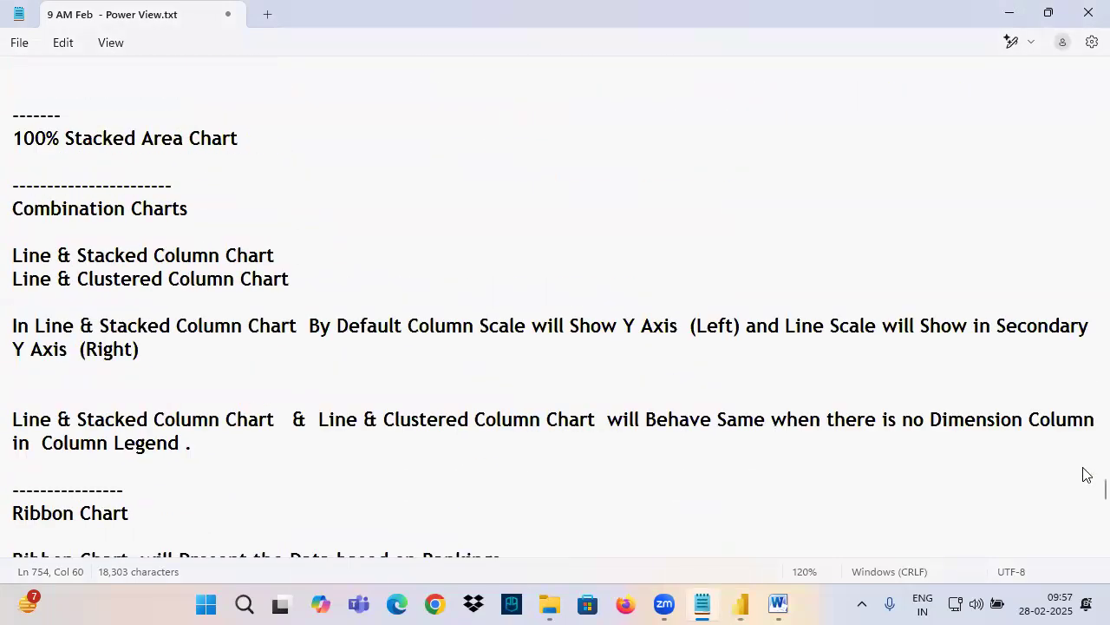
drag(1083, 495, 1085, 382)
click(602, 367)
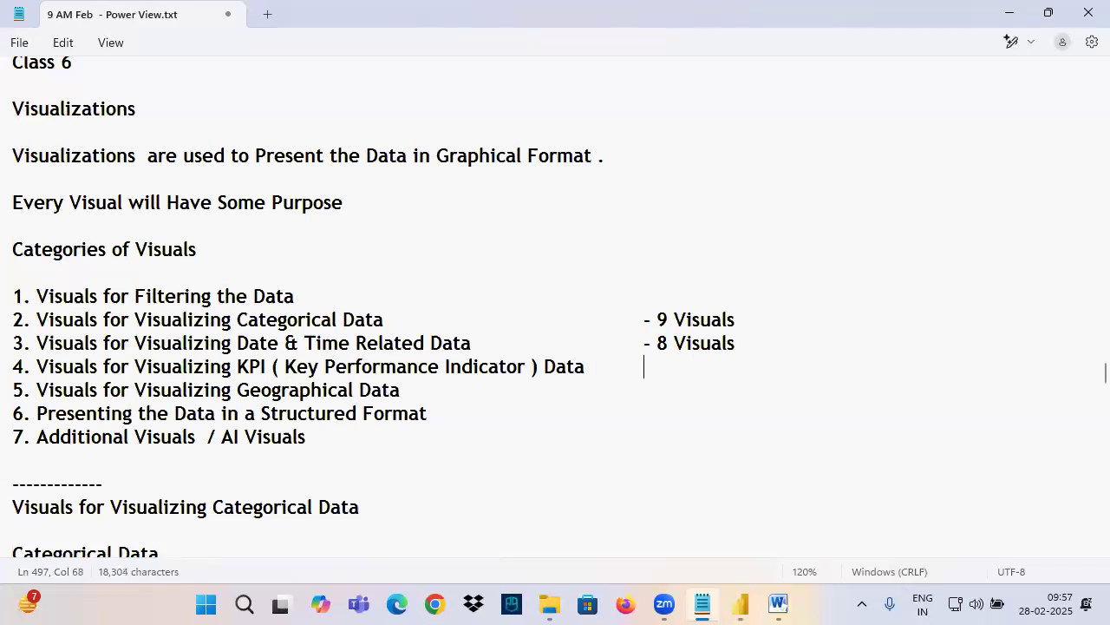
text(- 5 Visuls)
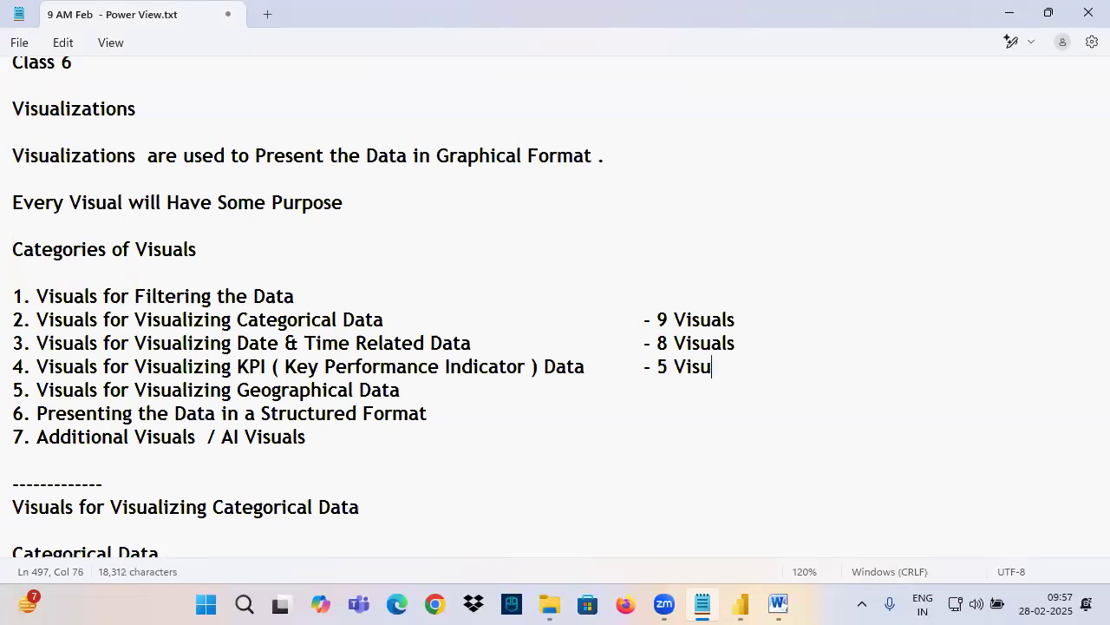
key(BackSpace)
key(BackSpace)
key(BackSpace)
text(uals)
drag(659, 318, 736, 369)
click(735, 368)
click(670, 365)
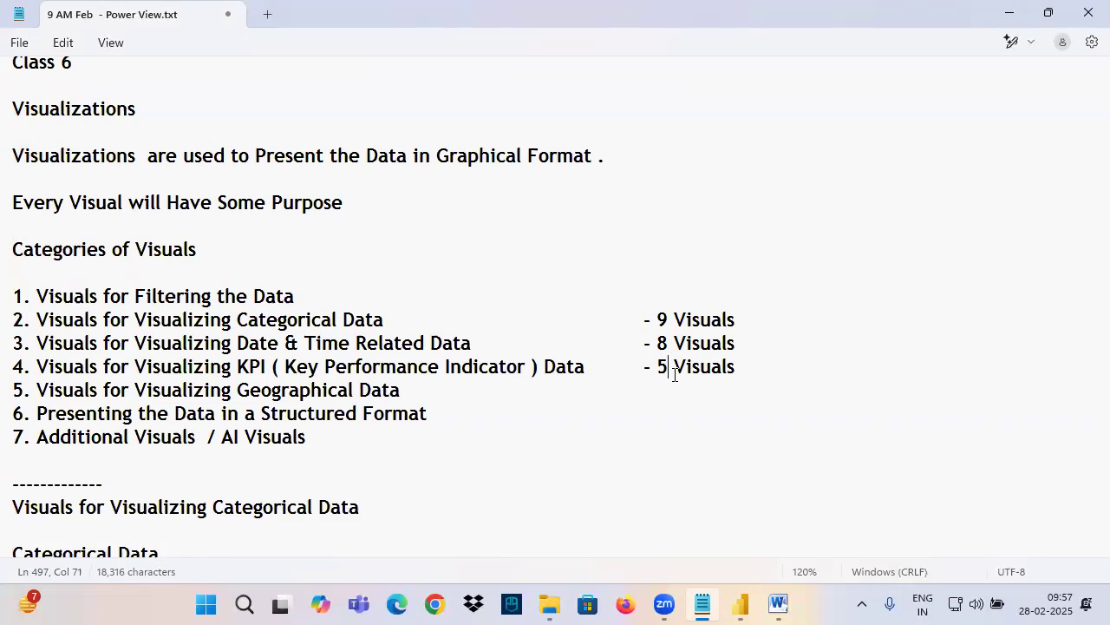
drag(33, 250, 685, 464)
click(536, 437)
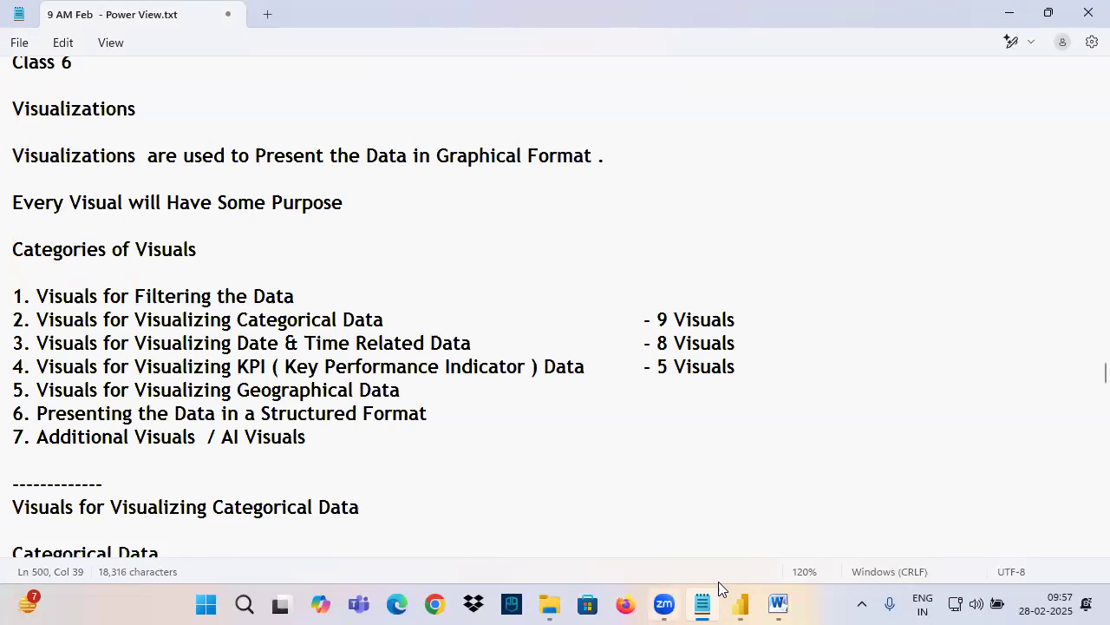